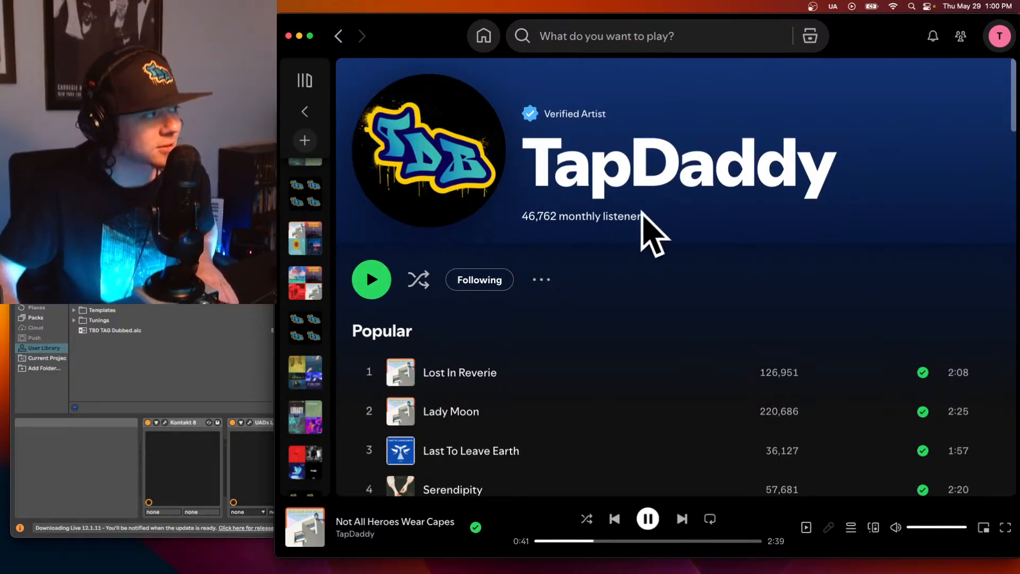
# Step: Pause the song on the TapDaddy artist page, and switch to the Song980 set in Ableton Live at full-screen size
pyautogui.scroll(-5, 725, 371)
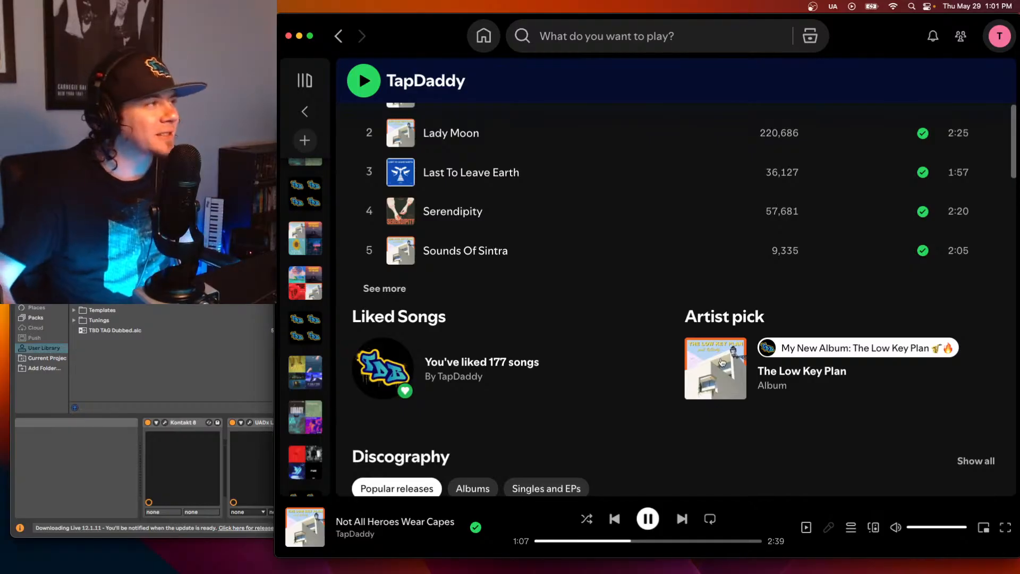
pyautogui.scroll(5, 715, 372)
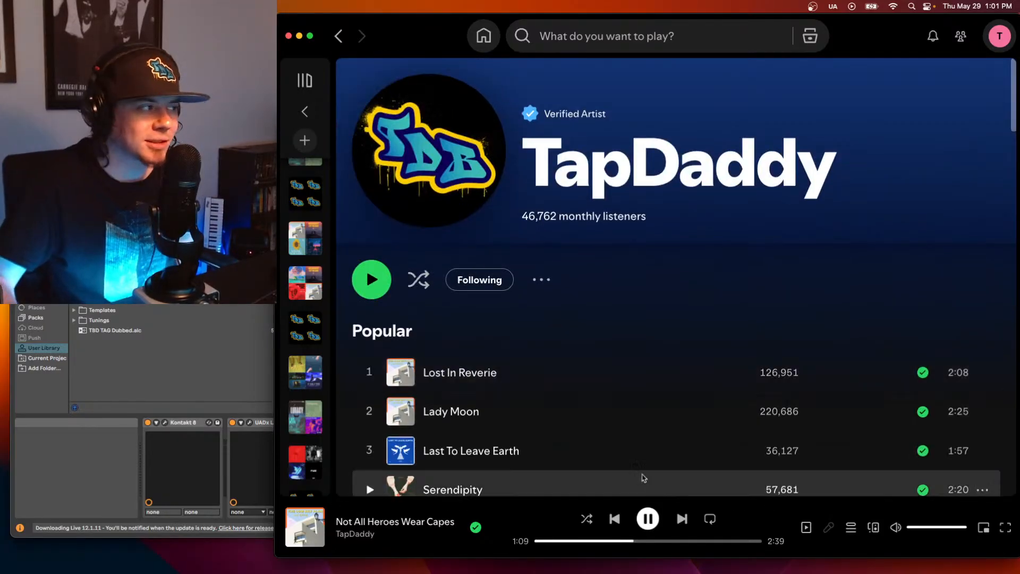
pyautogui.click(648, 519)
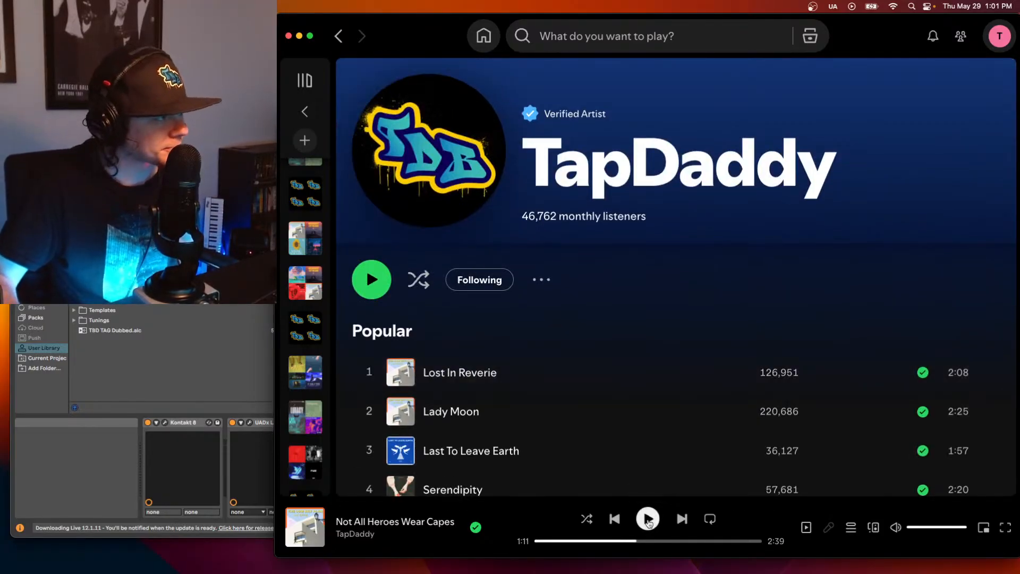
pyautogui.click(231, 382)
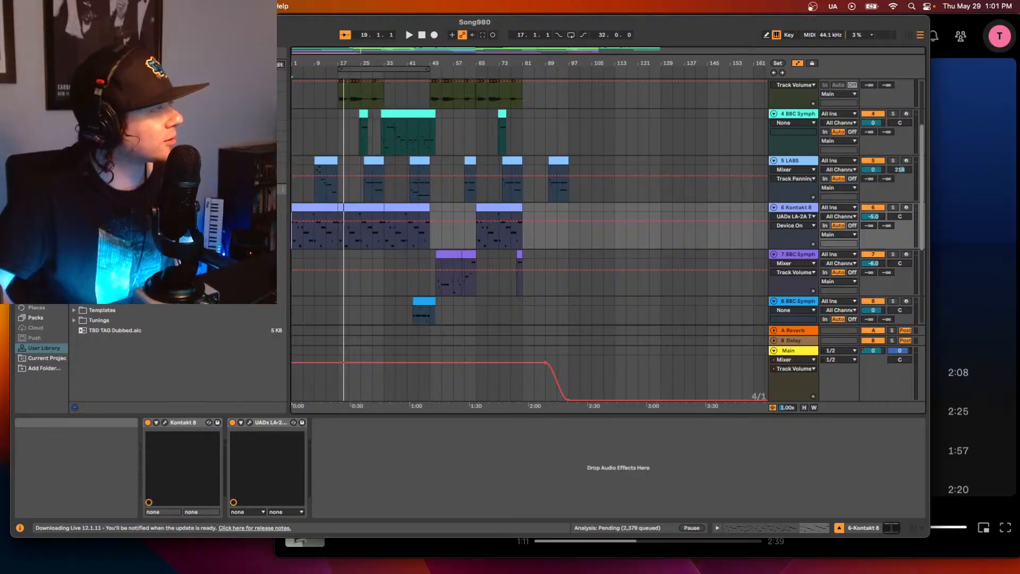
pyautogui.click(39, 22)
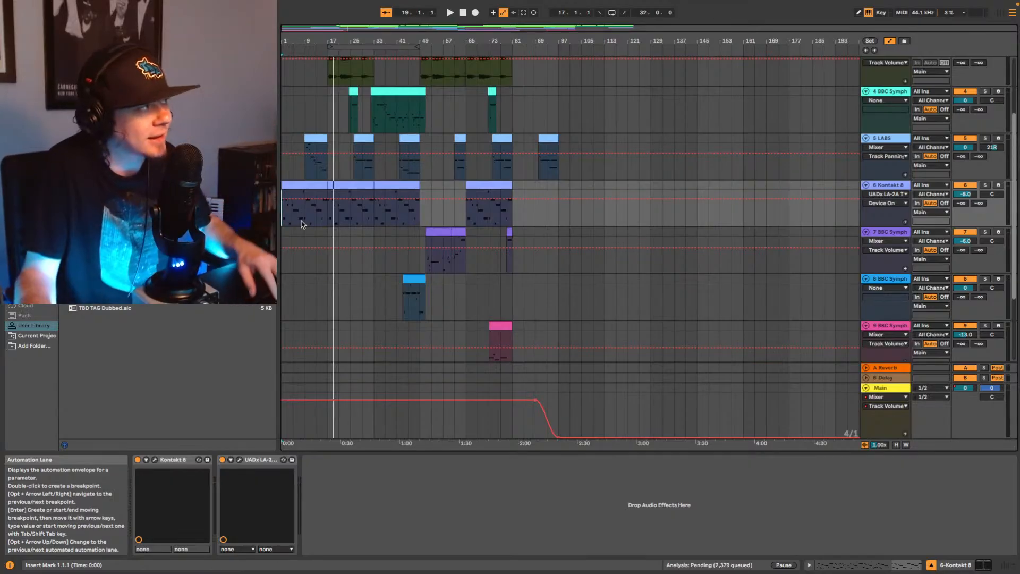
# Step: Duplicate the Kontakt 8 track (track 6) with its clips, and mute the original
pyautogui.click(885, 187)
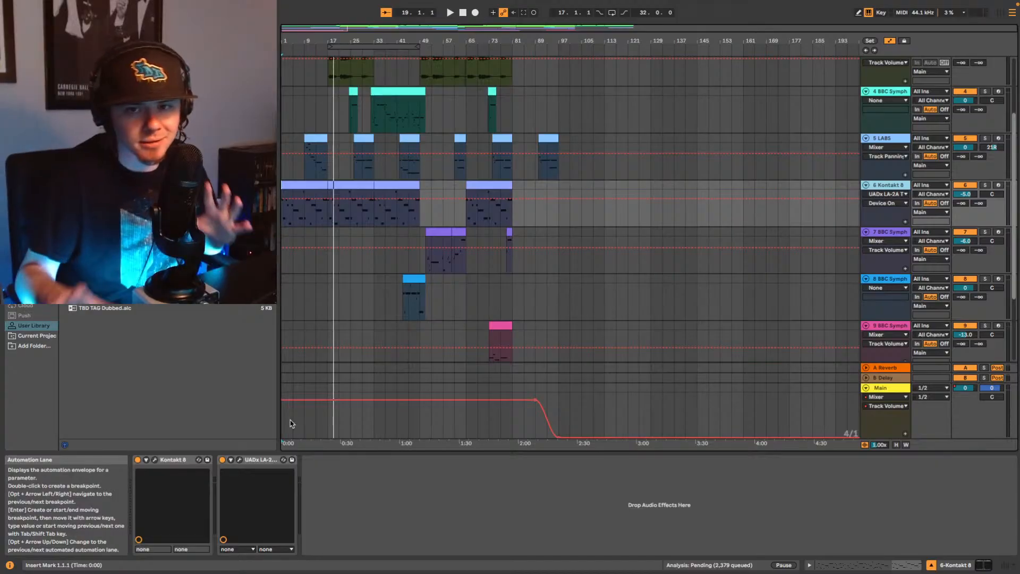
pyautogui.click(293, 184)
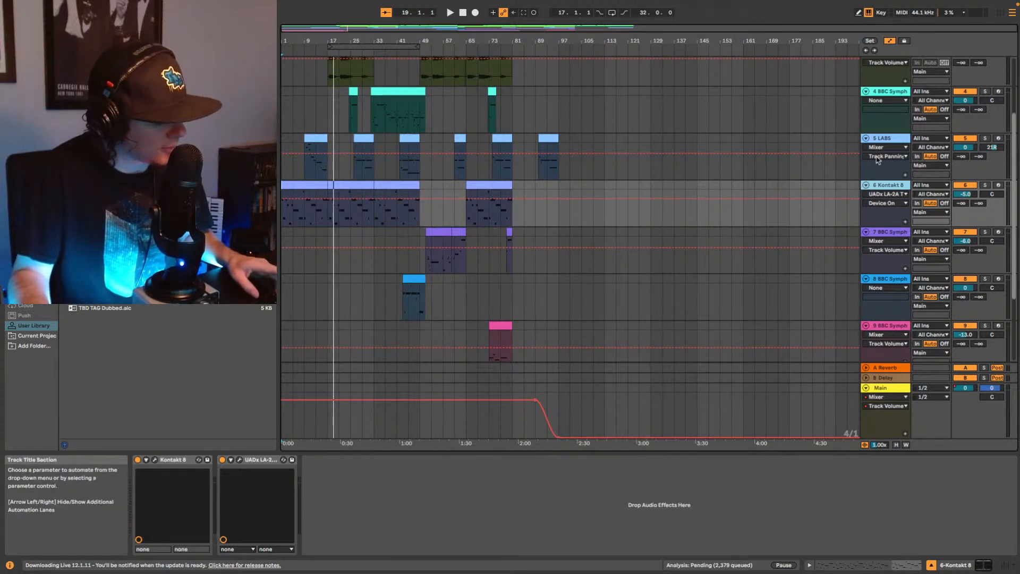
pyautogui.hotkey('ctrl', 'd')
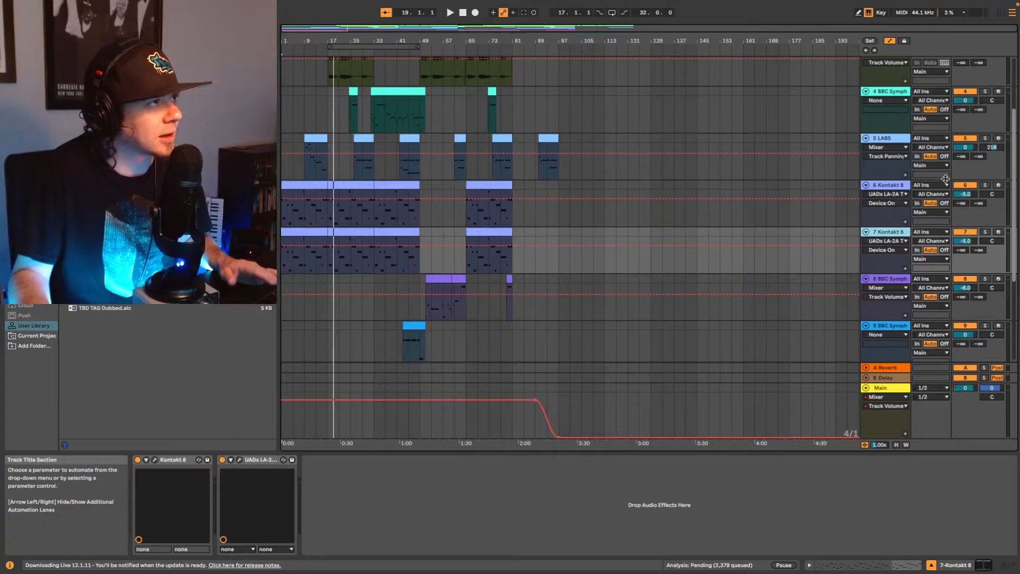
pyautogui.click(965, 186)
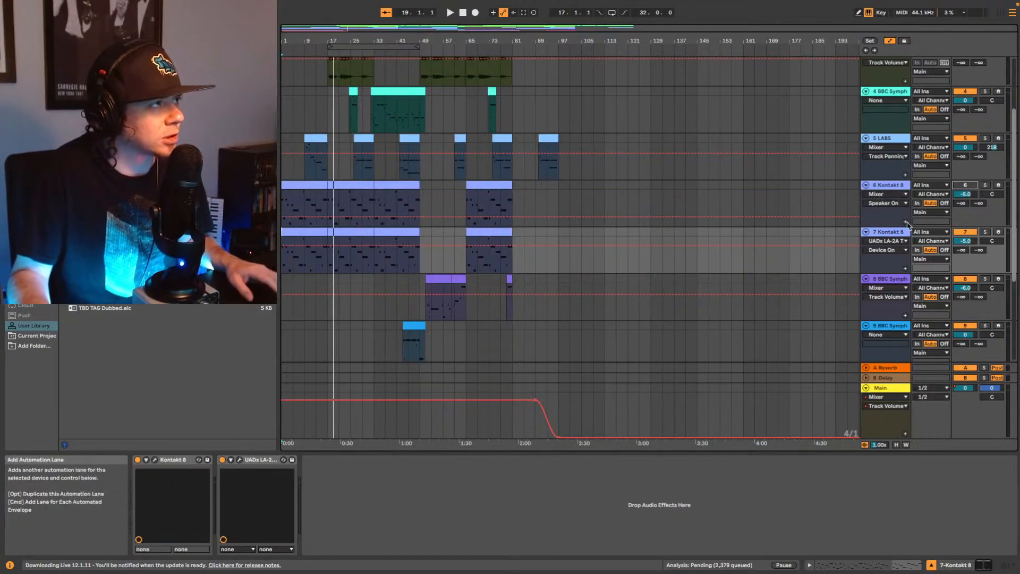
# Step: Remove the Kontakt 8 instrument from the duplicated track, and search the installed plug-ins for Kontakt
pyautogui.click(185, 466)
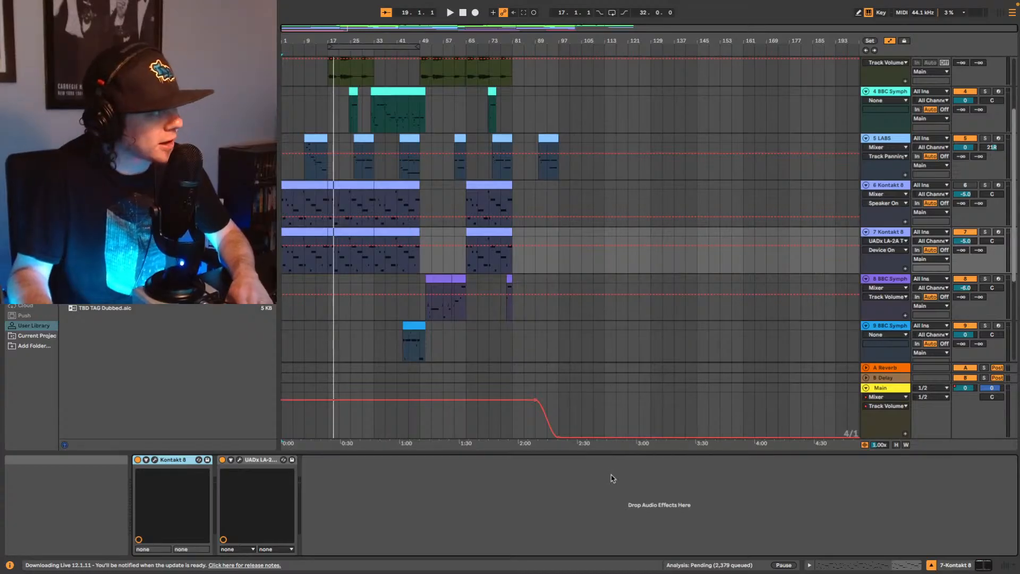
pyautogui.press('Delete')
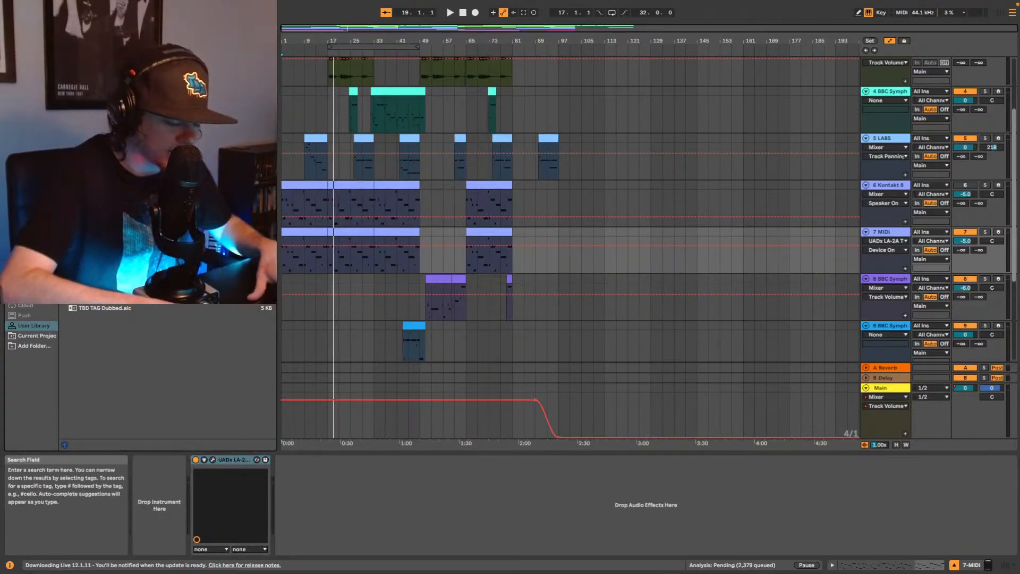
pyautogui.write('k')
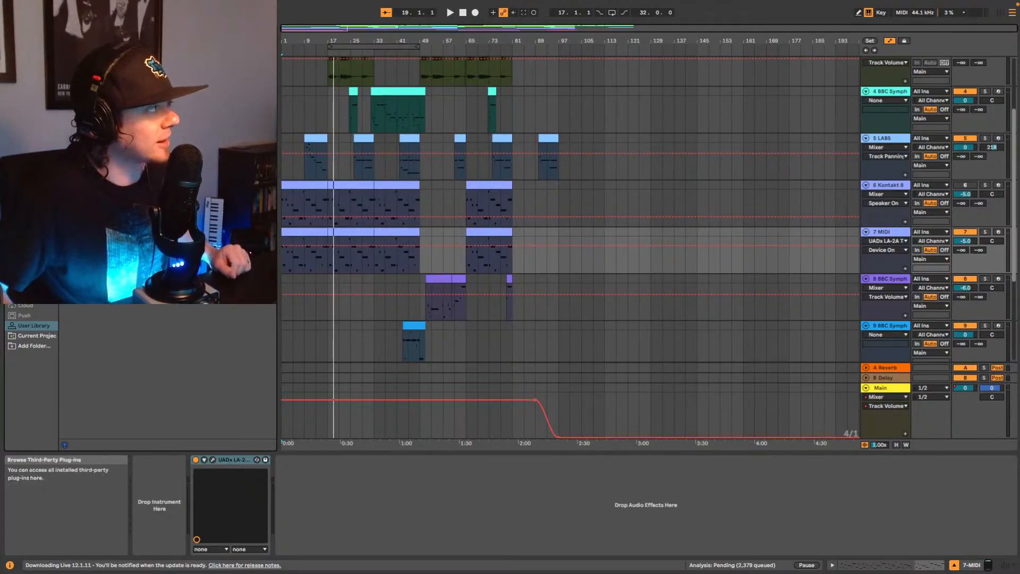
pyautogui.click(27, 220)
pyautogui.moveTo(111, 85); pyautogui.dragTo(172, 475)
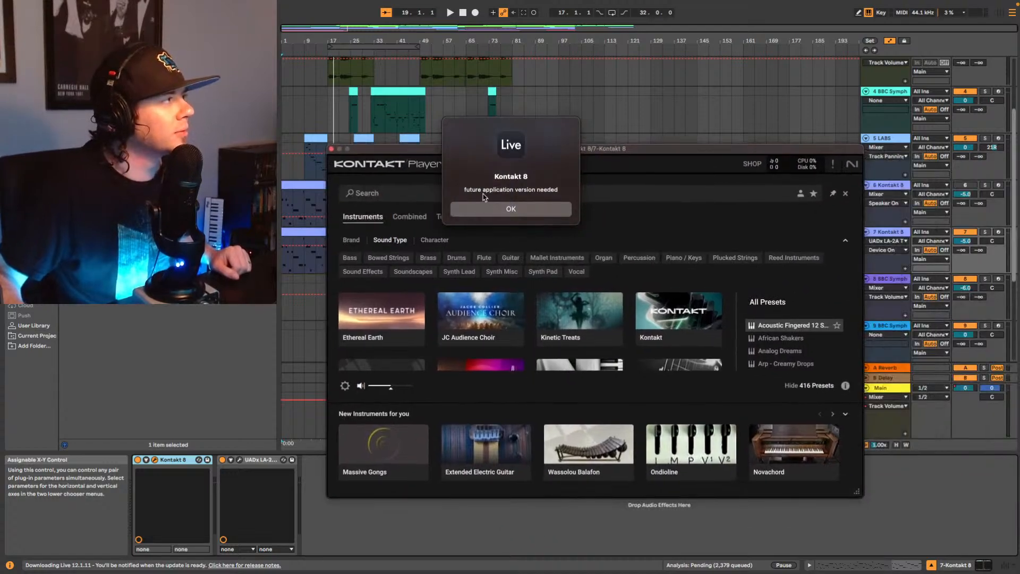
pyautogui.click(519, 210)
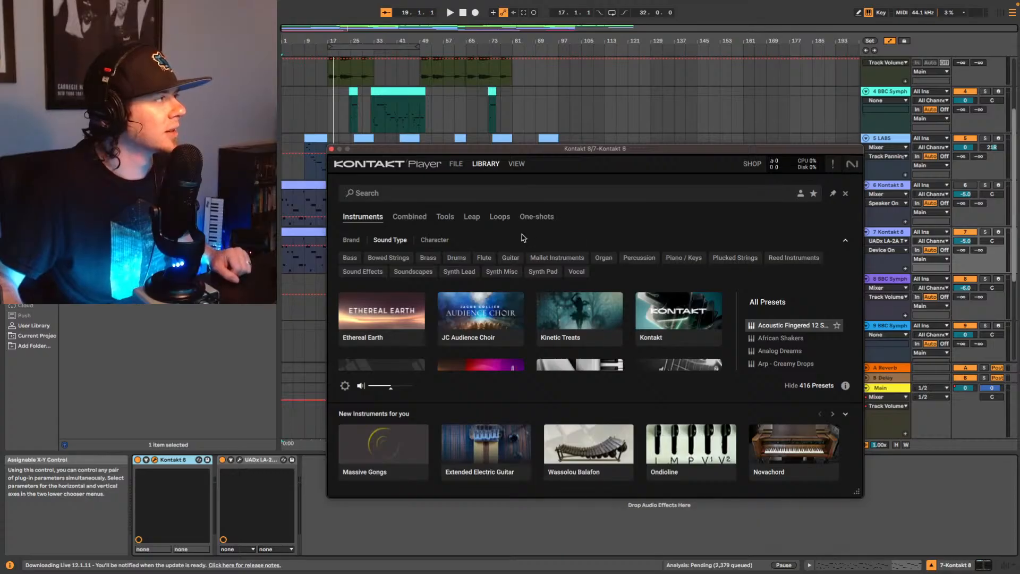
pyautogui.click(514, 193)
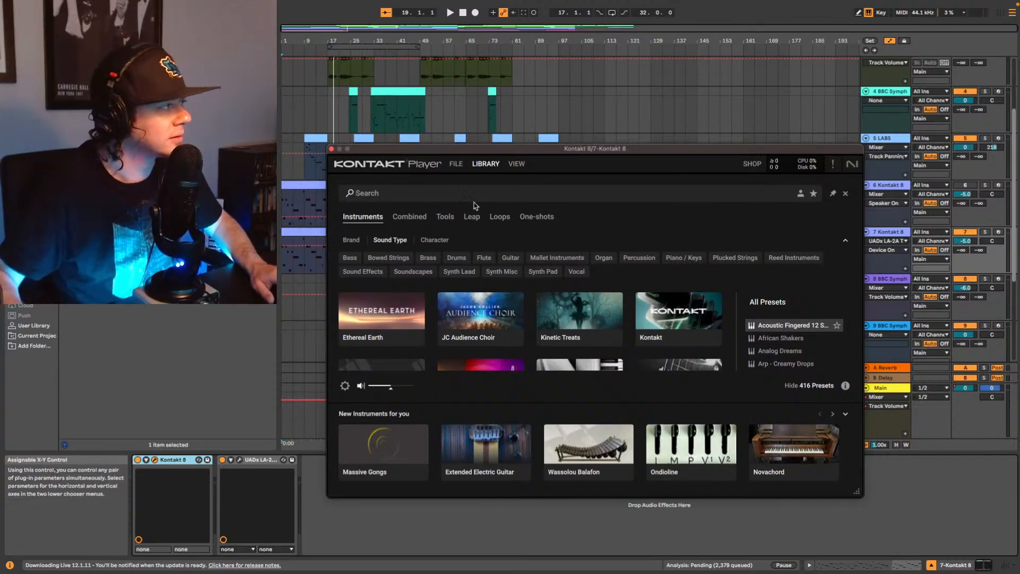
pyautogui.click(181, 463)
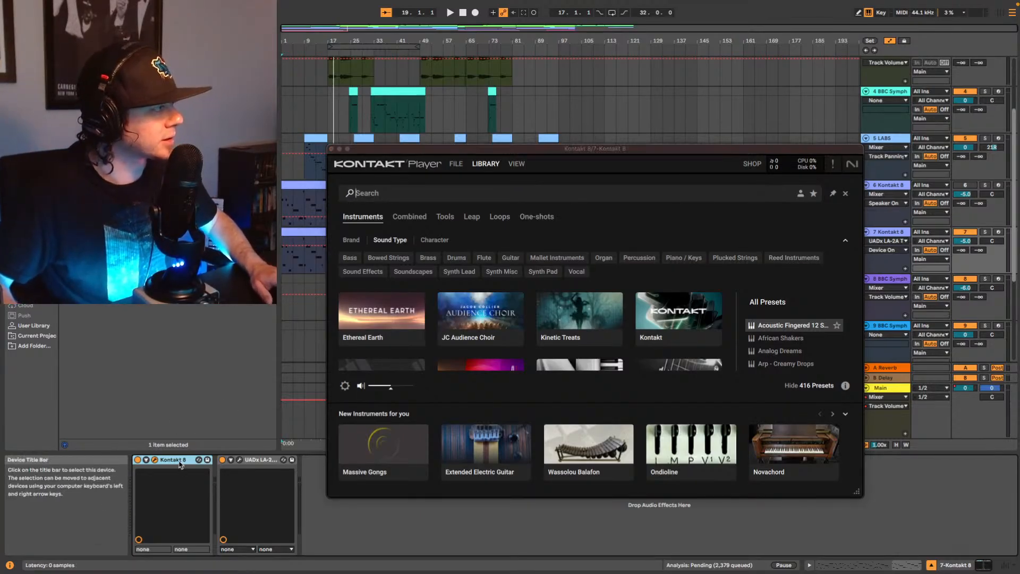
pyautogui.press('BackSpace')
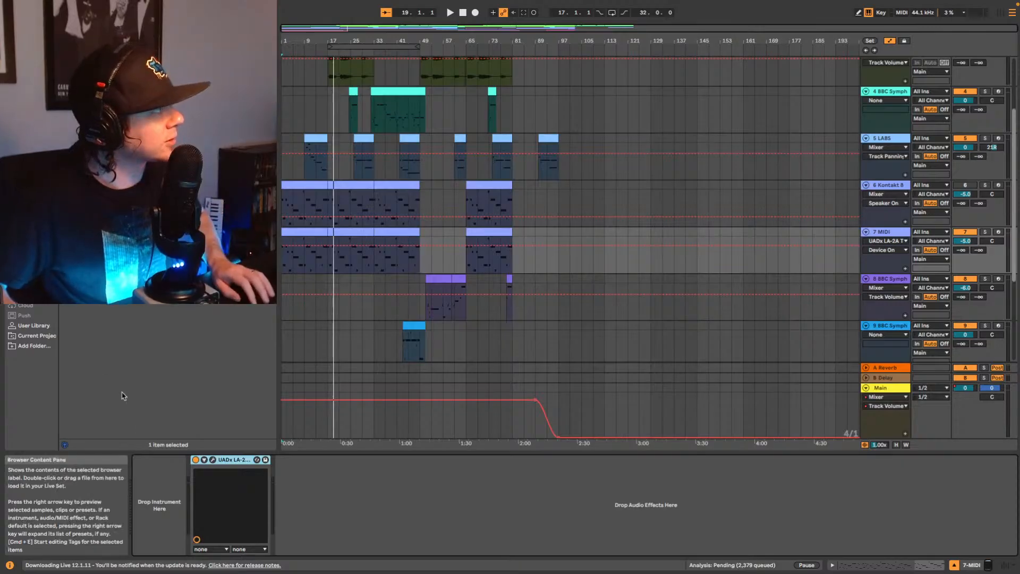
# Step: Load Kontakt 7 on the duplicated track, search its library for "upright" and open the Upright Bass preset
pyautogui.moveTo(106, 282); pyautogui.dragTo(152, 474)
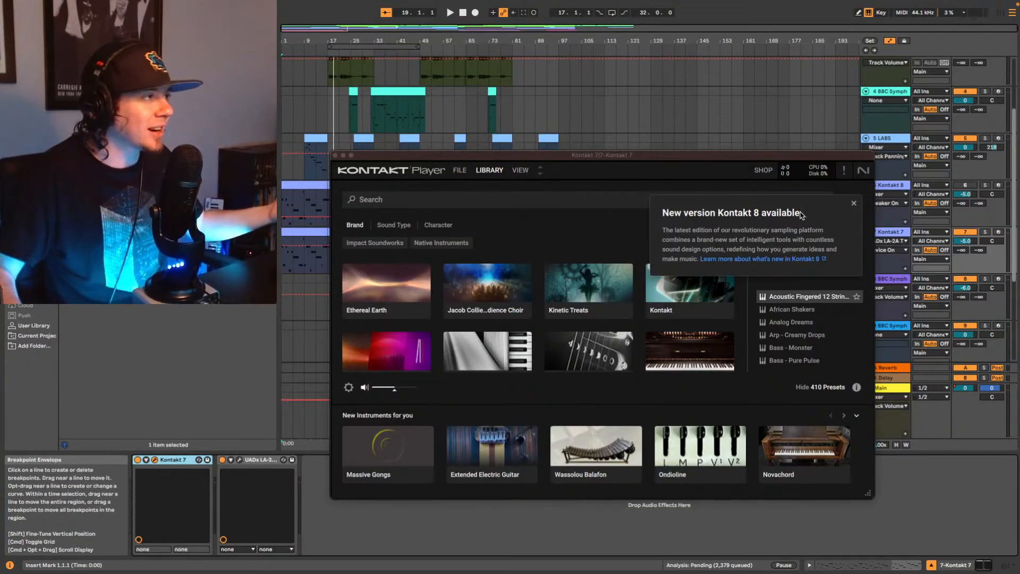
pyautogui.click(854, 205)
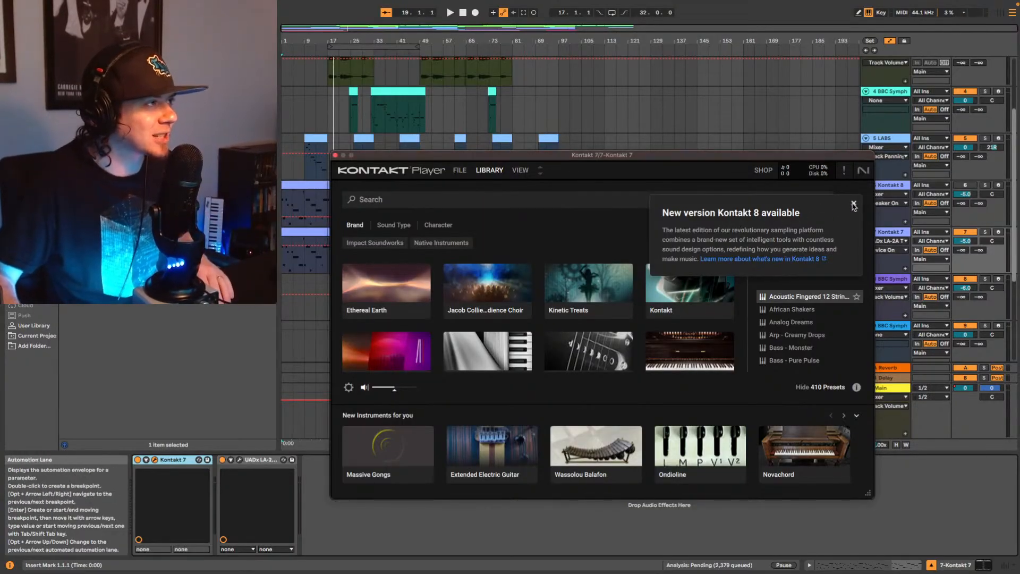
pyautogui.click(534, 201)
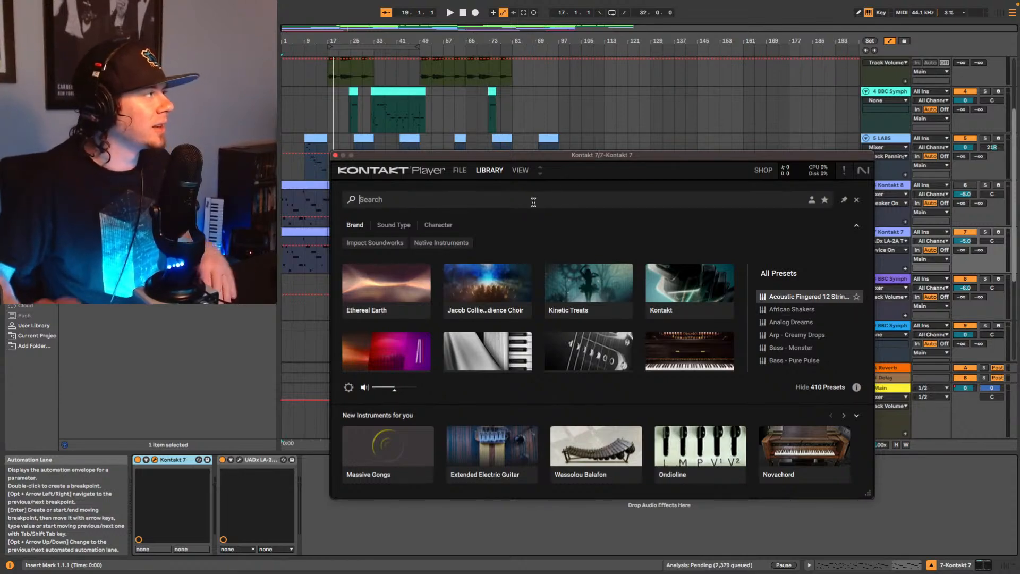
pyautogui.write('upright')
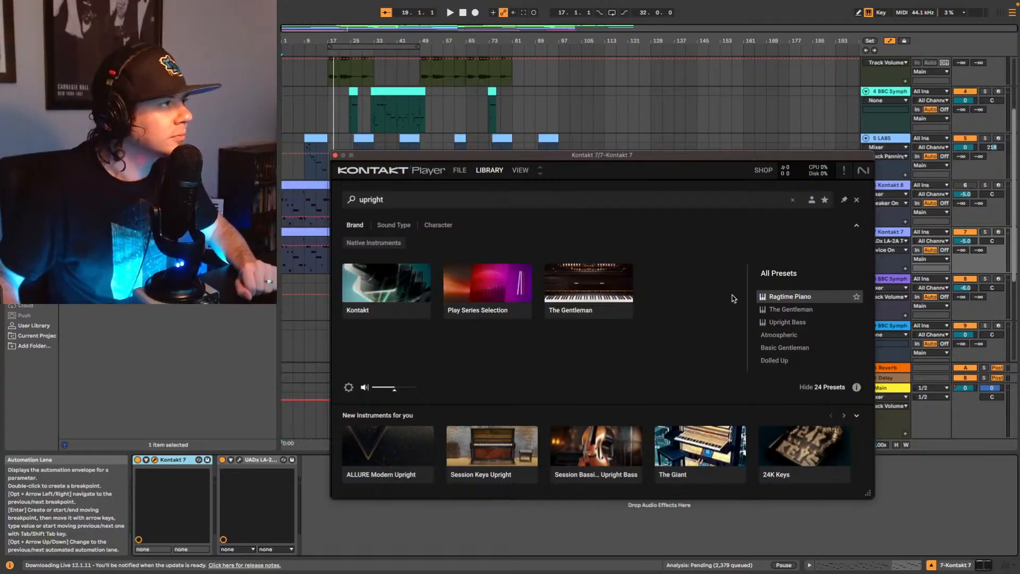
pyautogui.click(788, 323)
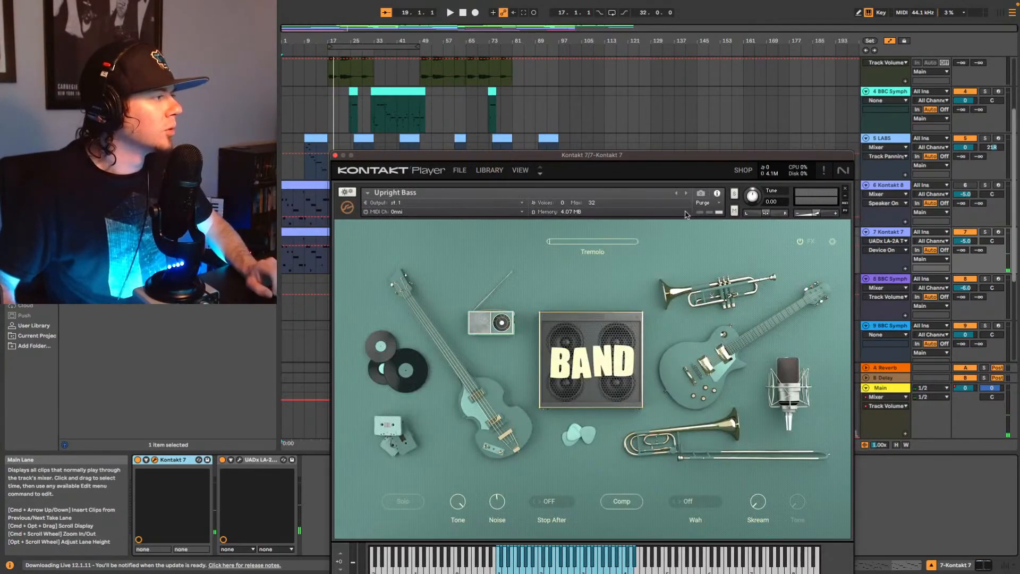
# Step: Solo the Kontakt 7 track, play its upright bass part from the song's beginning, and unsolo the track
pyautogui.moveTo(668, 159); pyautogui.dragTo(731, 151)
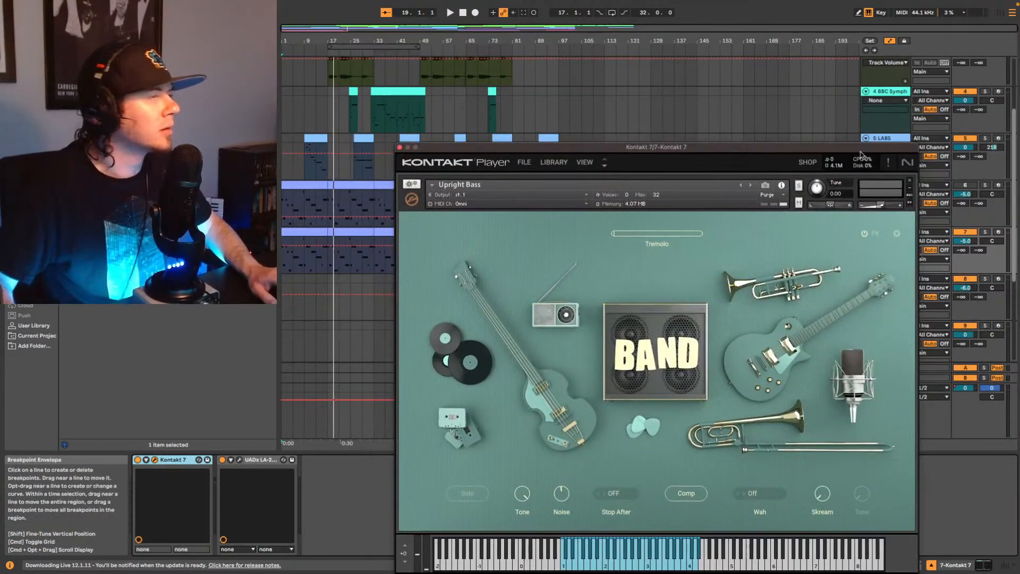
pyautogui.click(986, 233)
pyautogui.press('space')
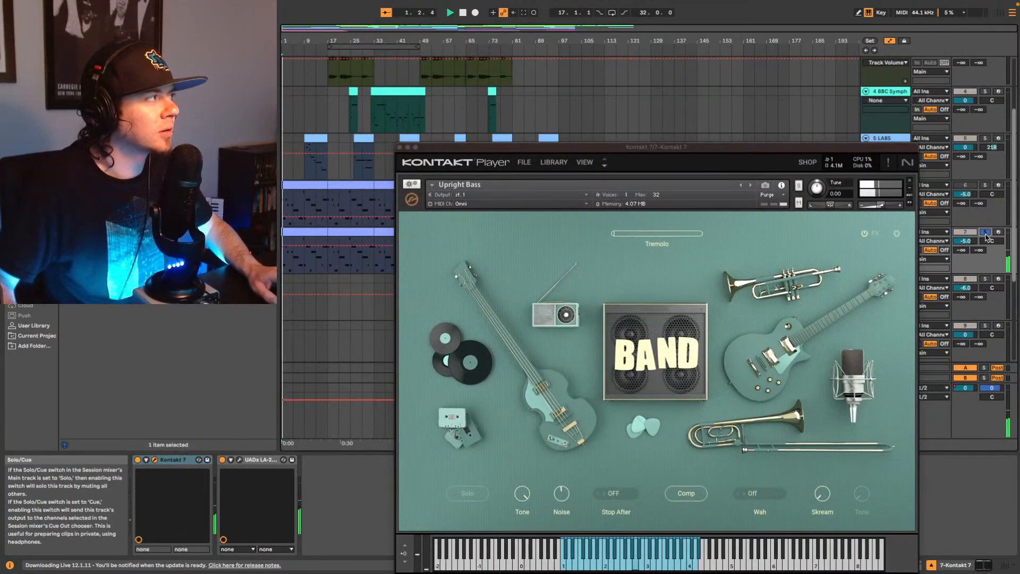
pyautogui.click(986, 234)
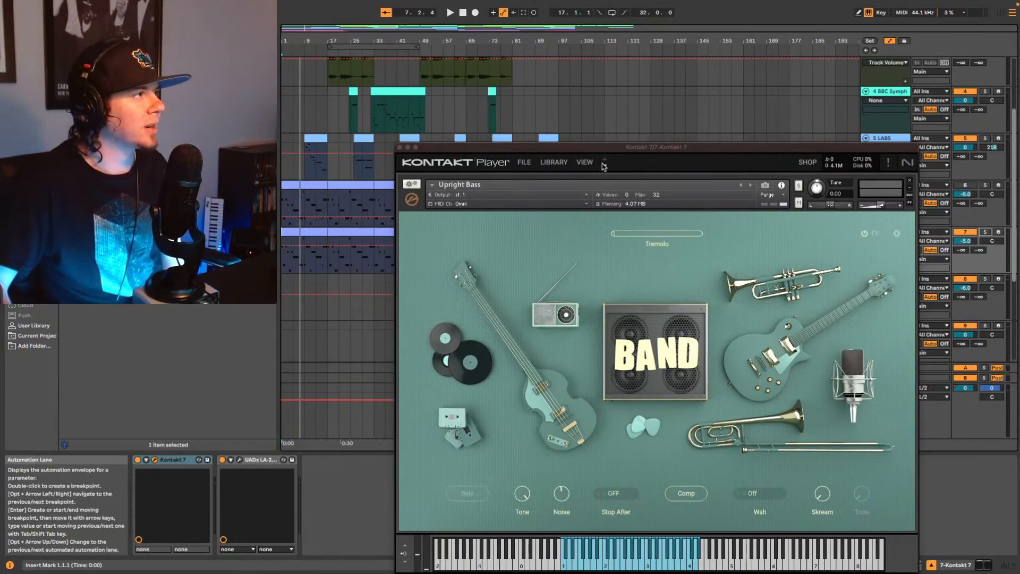
# Step: Select the original Kontakt 8 track and play the arrangement from bar 1 to audition the new bass in the mix
pyautogui.moveTo(663, 147); pyautogui.dragTo(621, 284)
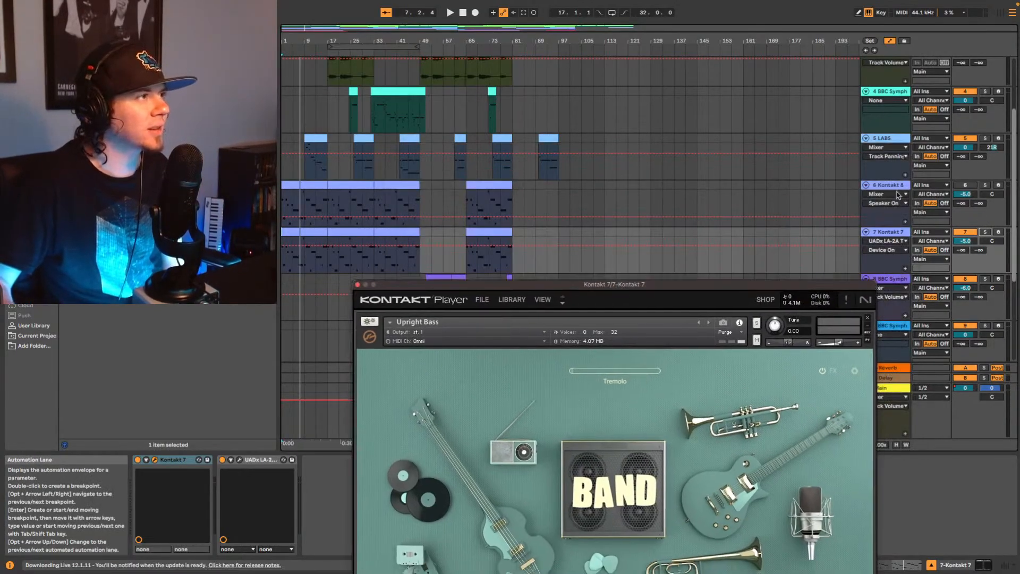
pyautogui.click(895, 186)
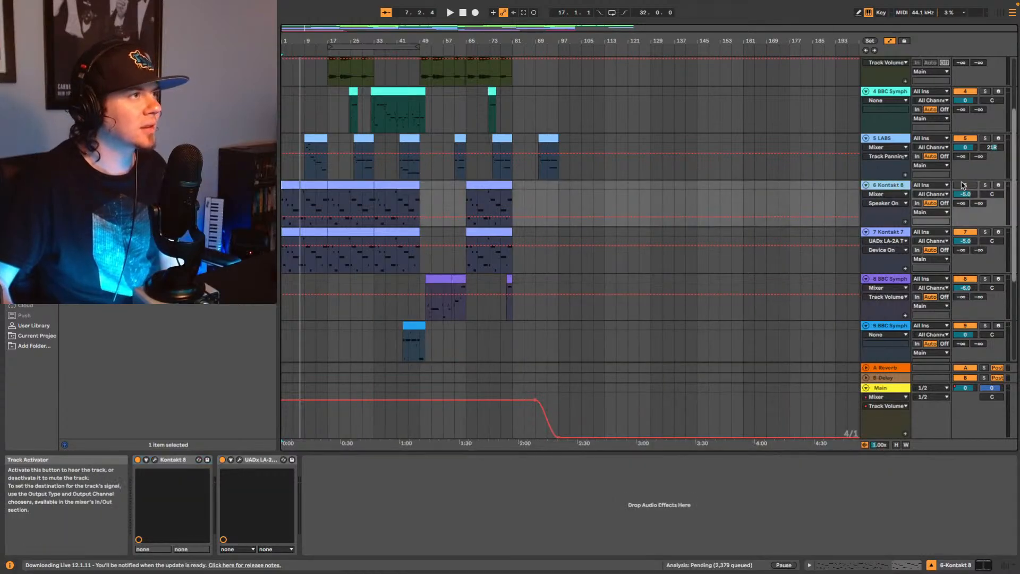
pyautogui.press('space')
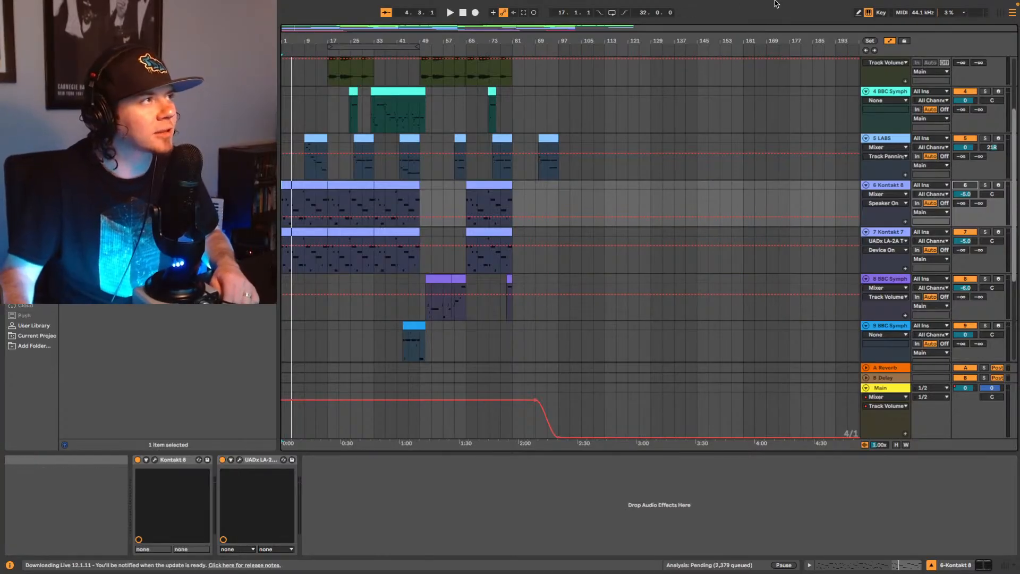
pyautogui.click(868, 51)
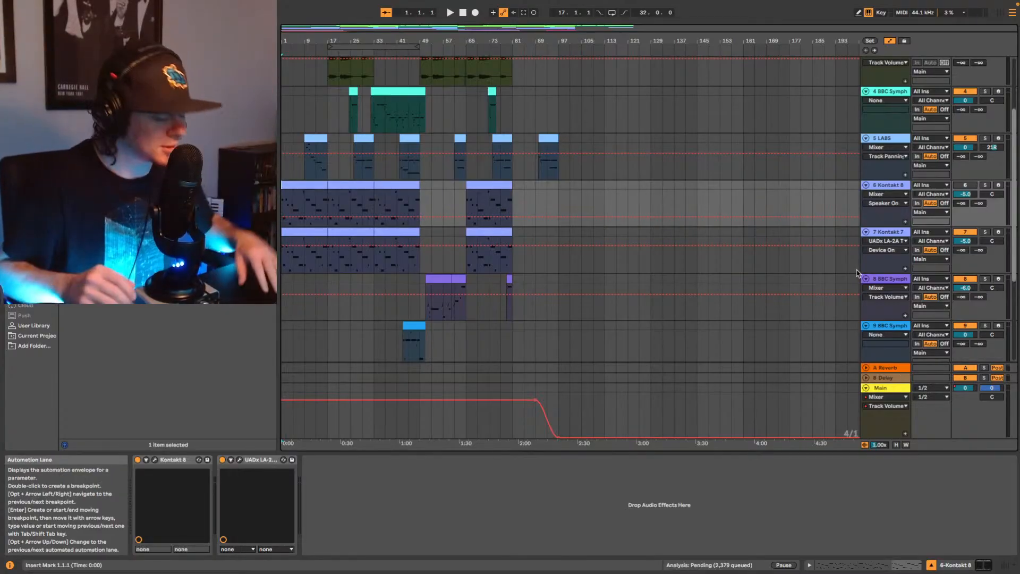
pyautogui.press('space')
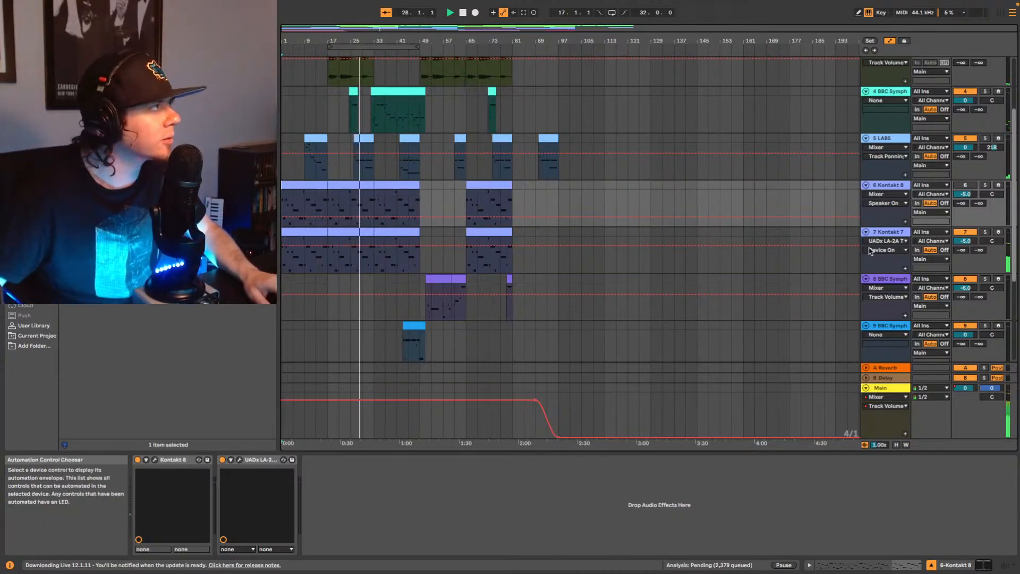
pyautogui.press('space')
# Step: Select the trumpet loop track around bar 21 and play the rest of the arrangement
pyautogui.scroll(3, 392, 100)
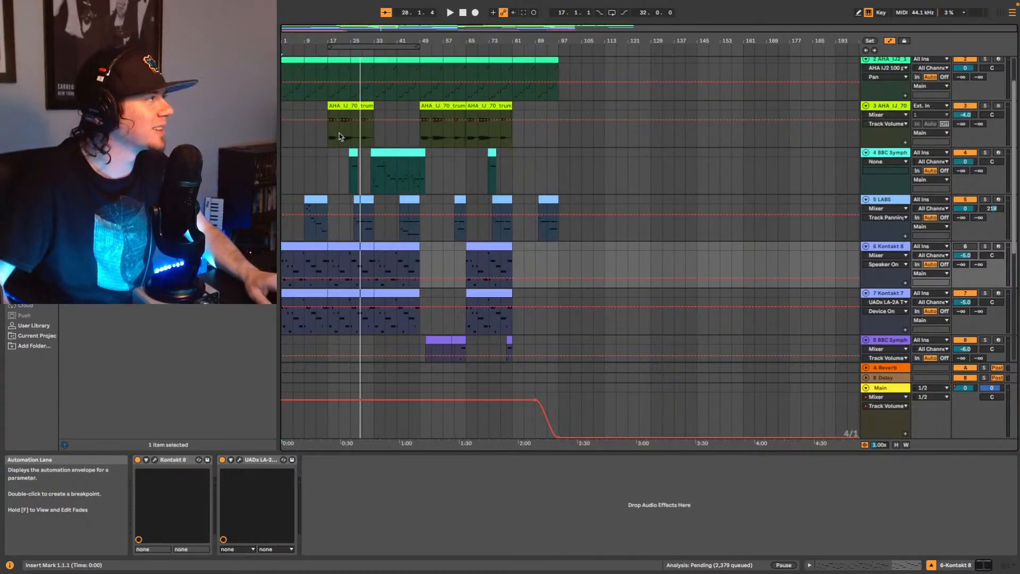
pyautogui.click(341, 136)
pyautogui.press('space')
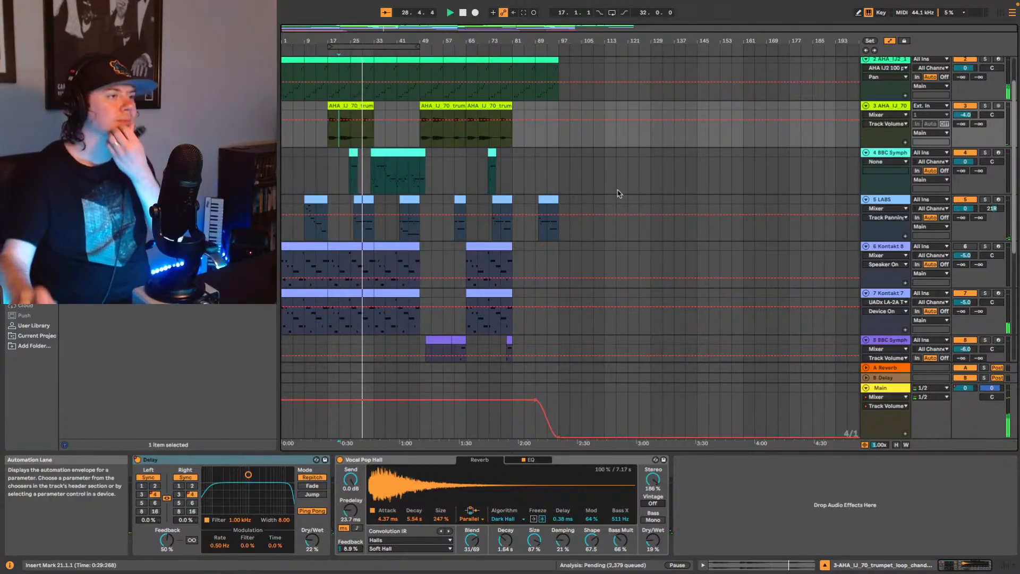
# Step: Check the track levels in the mixer, hide it again, and review the first tracks of the arrangement
pyautogui.click(1002, 567)
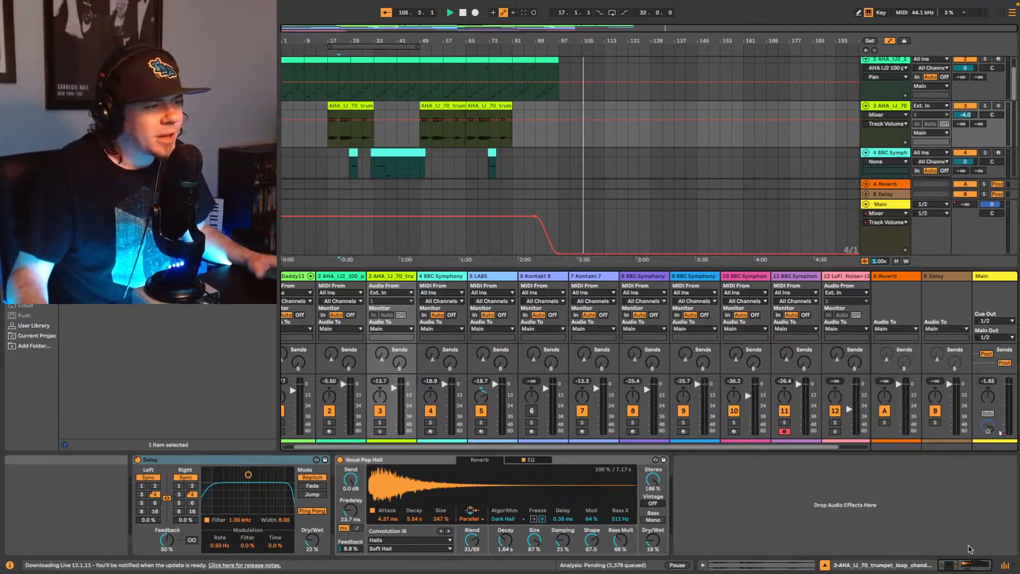
pyautogui.click(1005, 565)
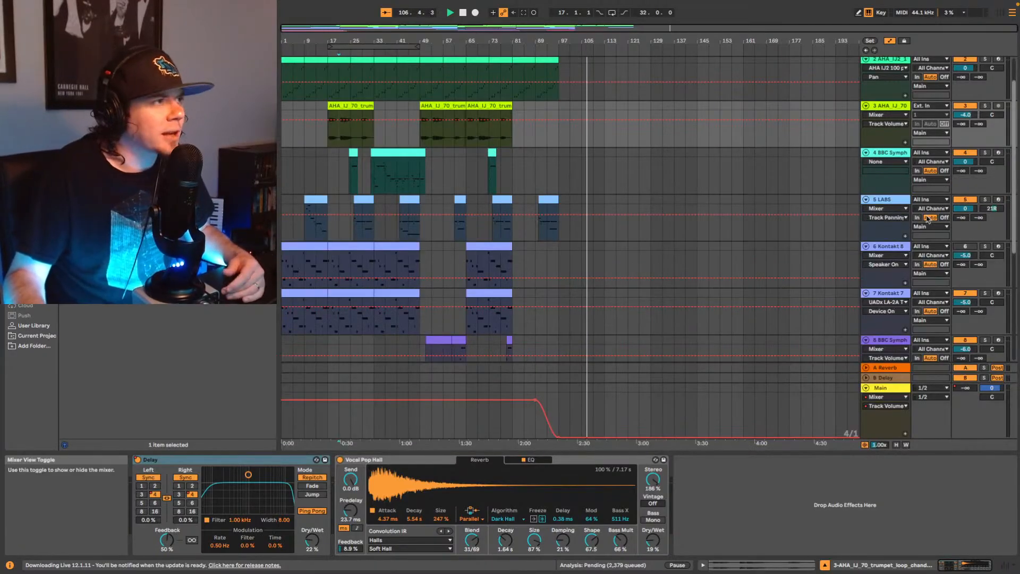
pyautogui.scroll(1, 765, 271)
pyautogui.scroll(2, 766, 271)
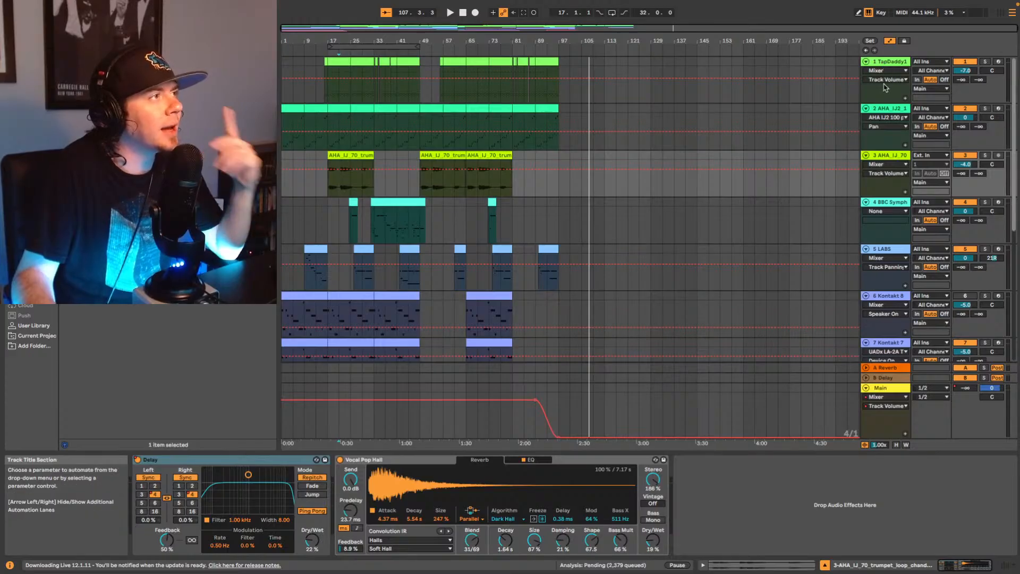
# Step: Select all twelve tracks from TapDaddy to LoFi Noise and lower their volumes together by 5 dB
pyautogui.click(888, 64)
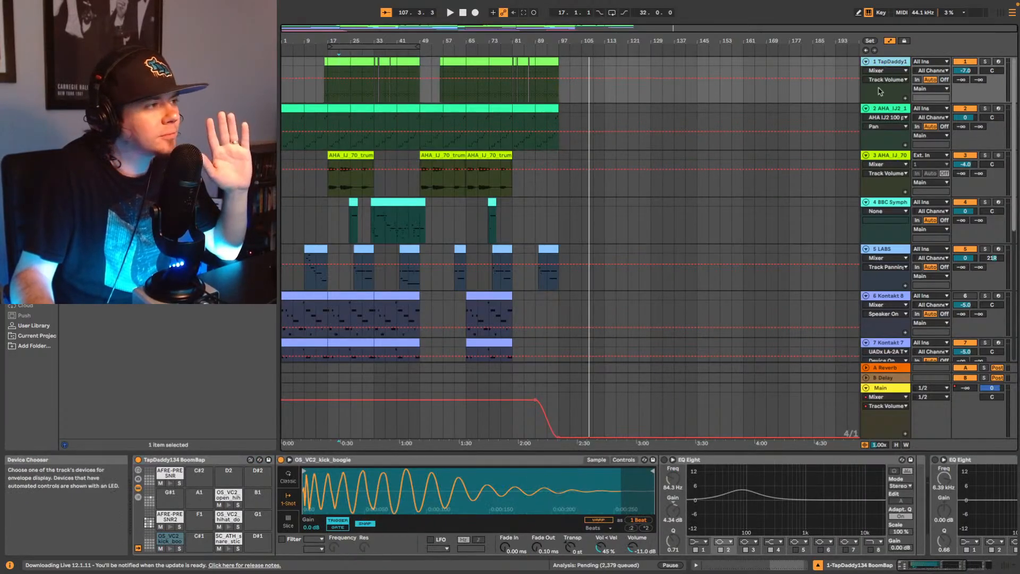
pyautogui.scroll(-5, 878, 291)
pyautogui.scroll(-5, 878, 291)
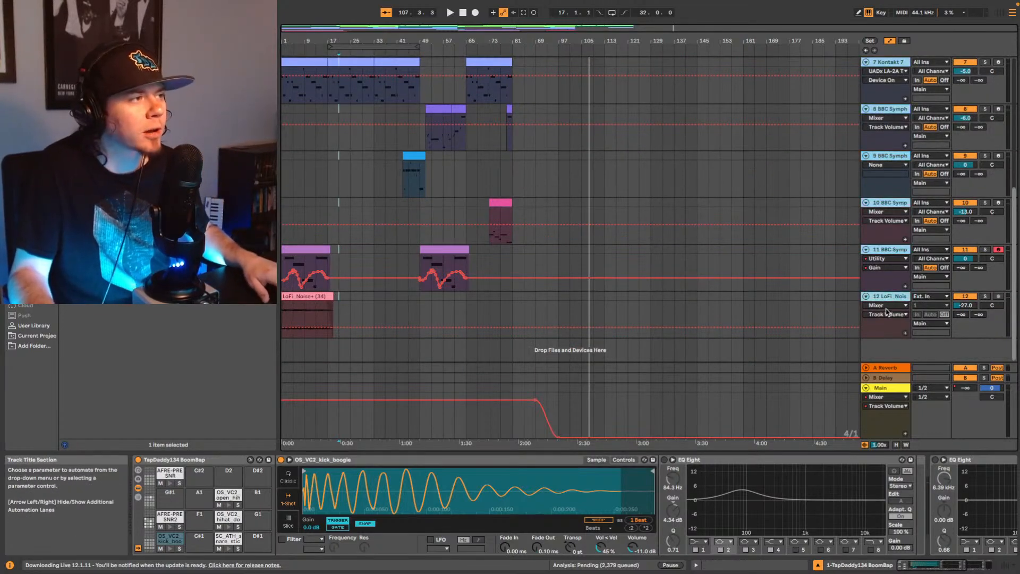
pyautogui.scroll(10, 936, 273)
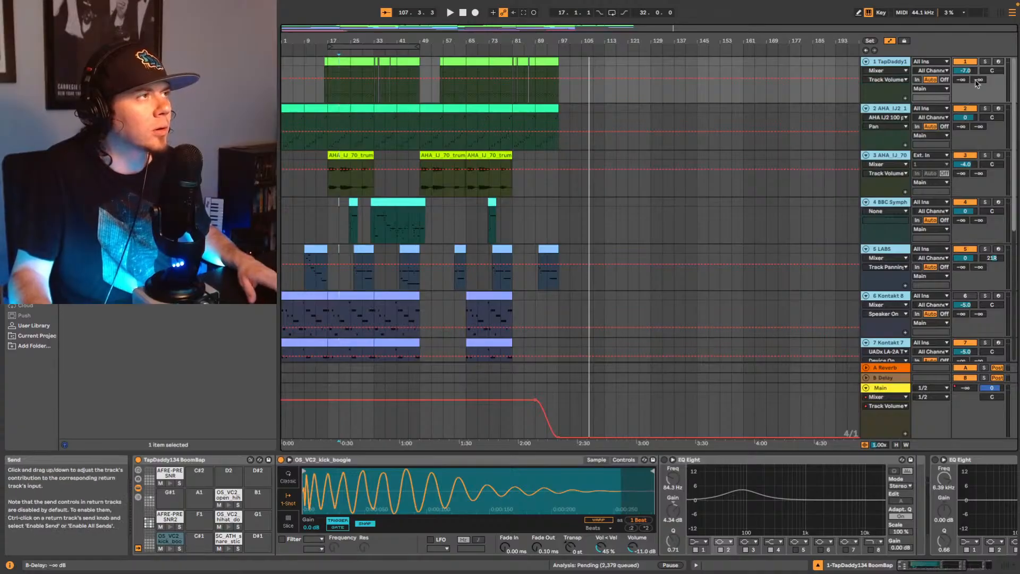
pyautogui.click(974, 71)
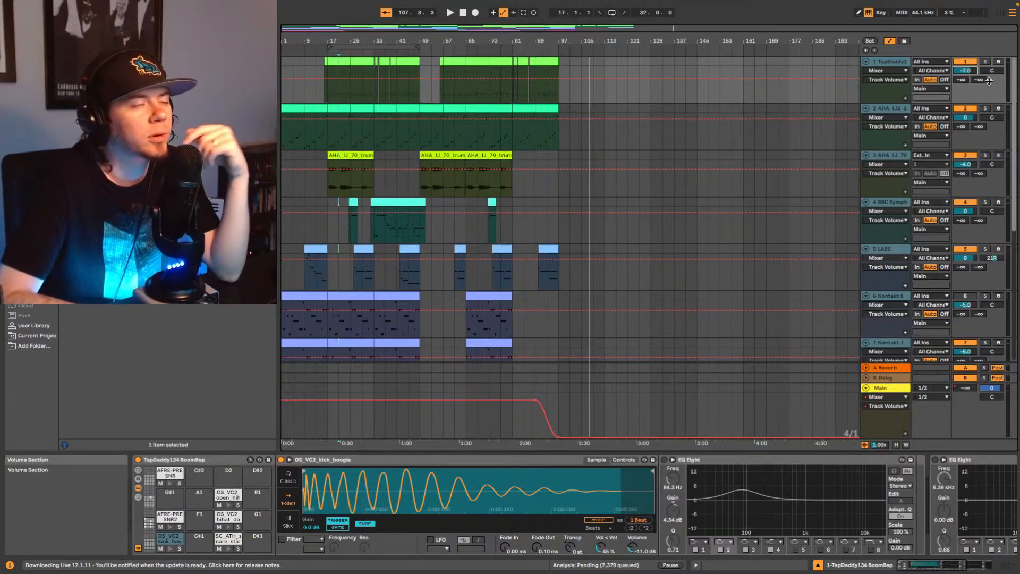
pyautogui.press('Down')
pyautogui.press('Down')
pyautogui.press('Down')
pyautogui.press('Down')
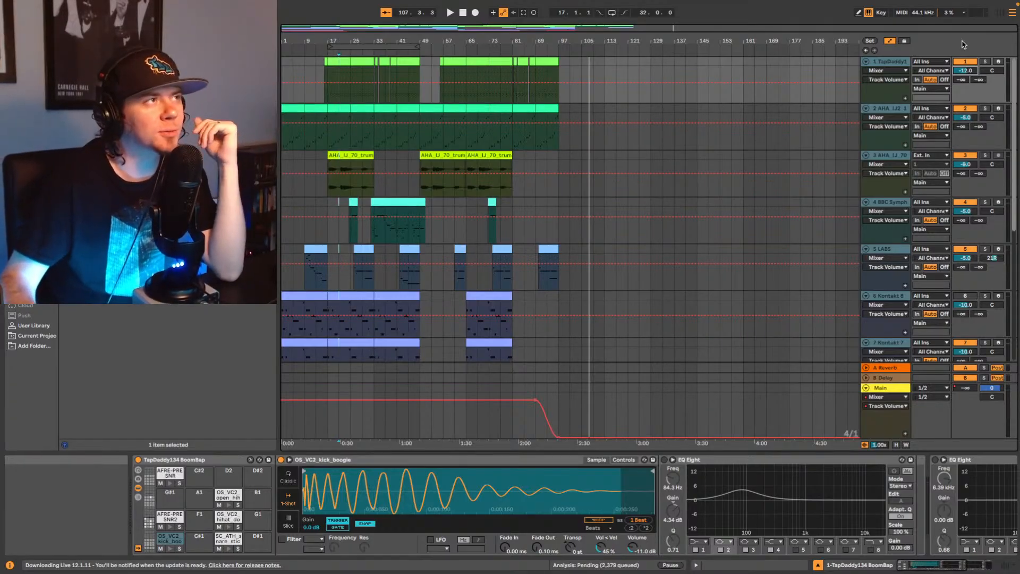
# Step: Review the track volumes across the arrangement and play the song from bar 1
pyautogui.press('Home')
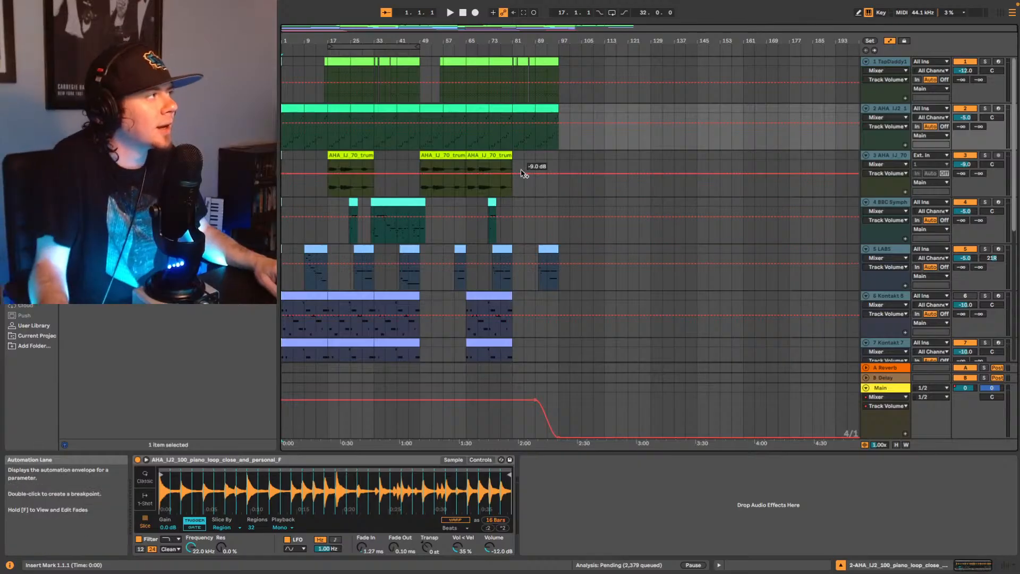
pyautogui.scroll(-1, 625, 311)
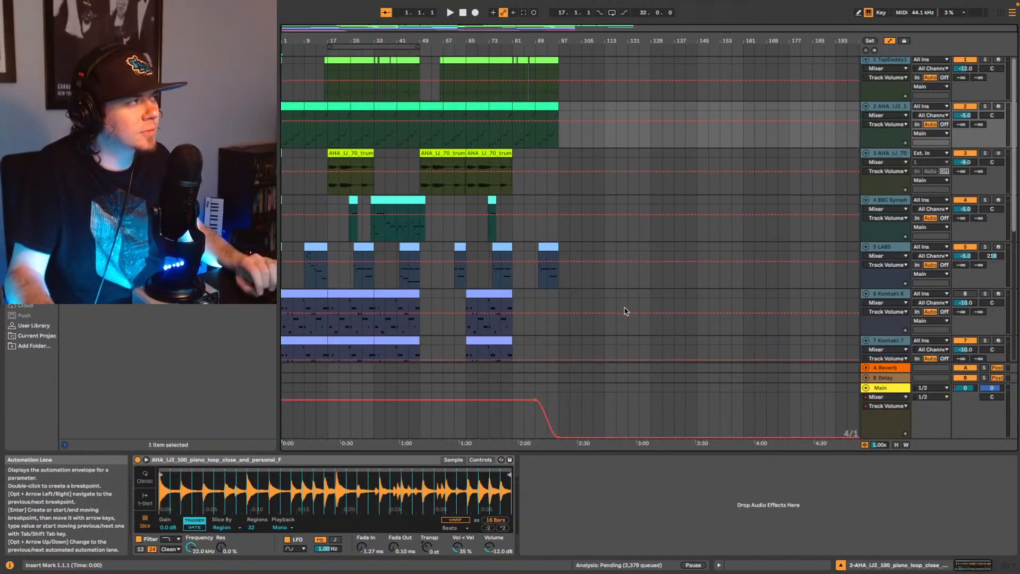
pyautogui.scroll(-5, 611, 305)
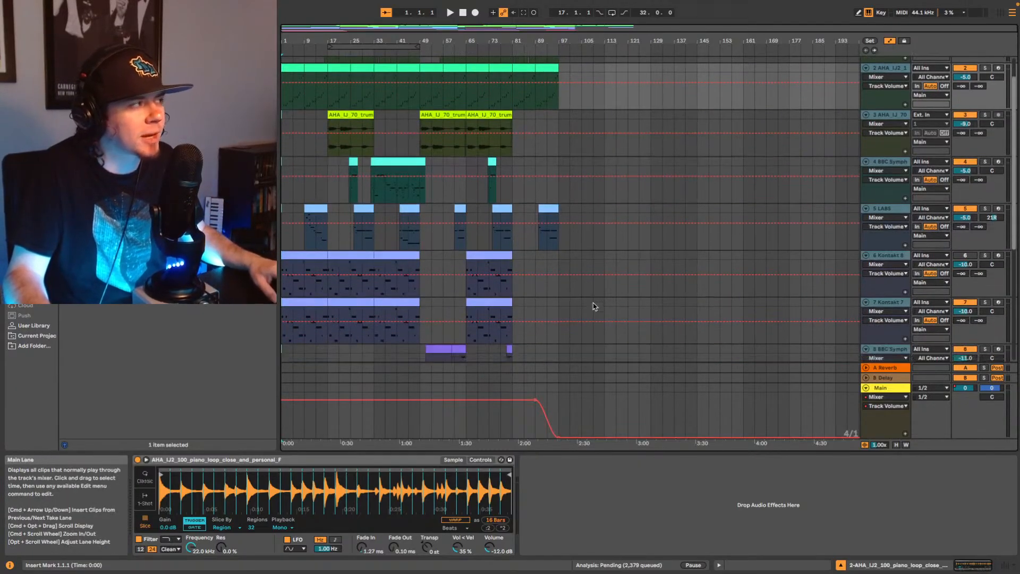
pyautogui.scroll(-10, 584, 314)
pyautogui.click(285, 335)
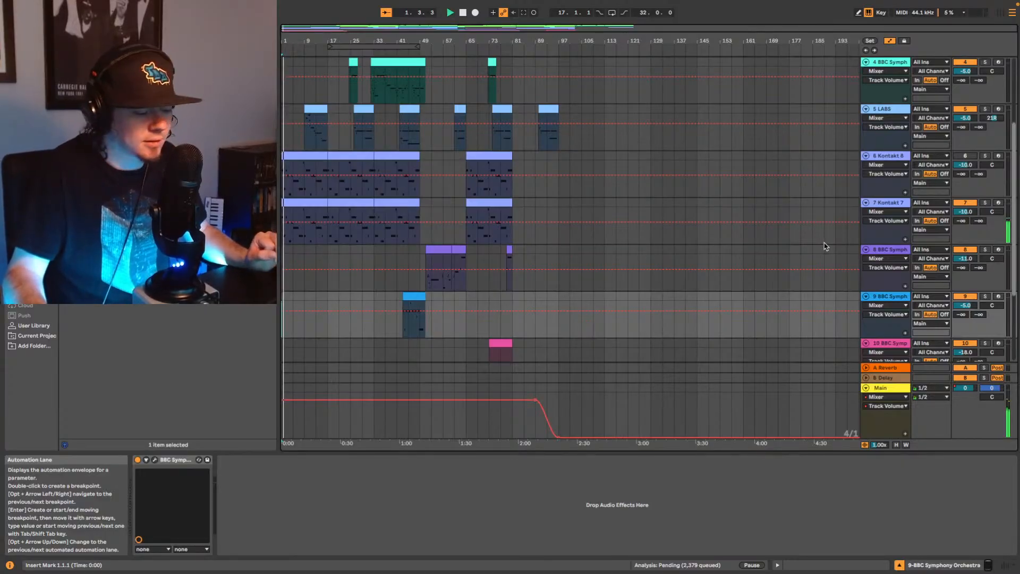
pyautogui.scroll(-2, 791, 249)
pyautogui.scroll(5, 792, 251)
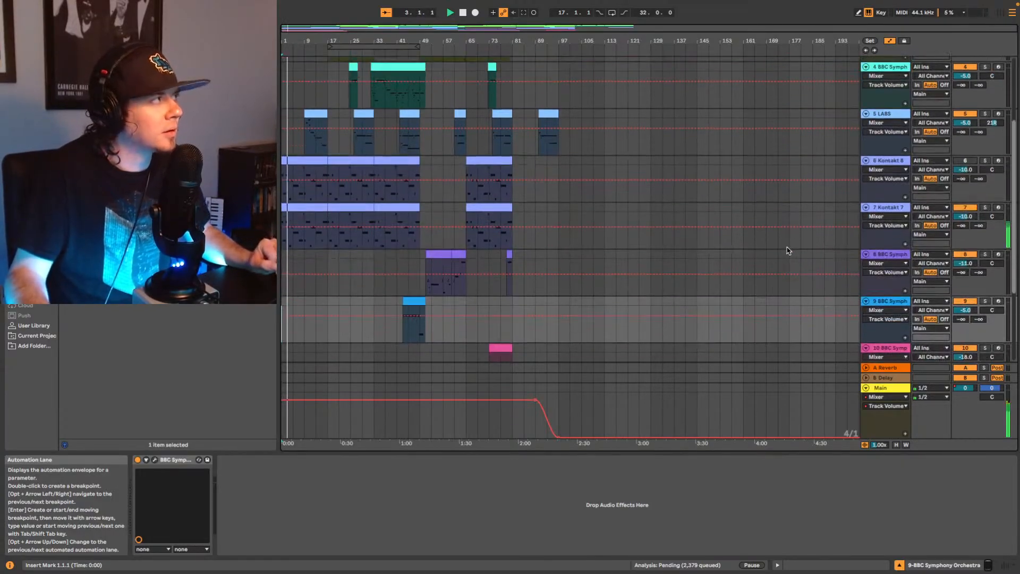
# Step: Show the Kontakt 7 track's Upright Bass instrument during playback, move its window clear of the track controls, and stop playback
pyautogui.click(895, 235)
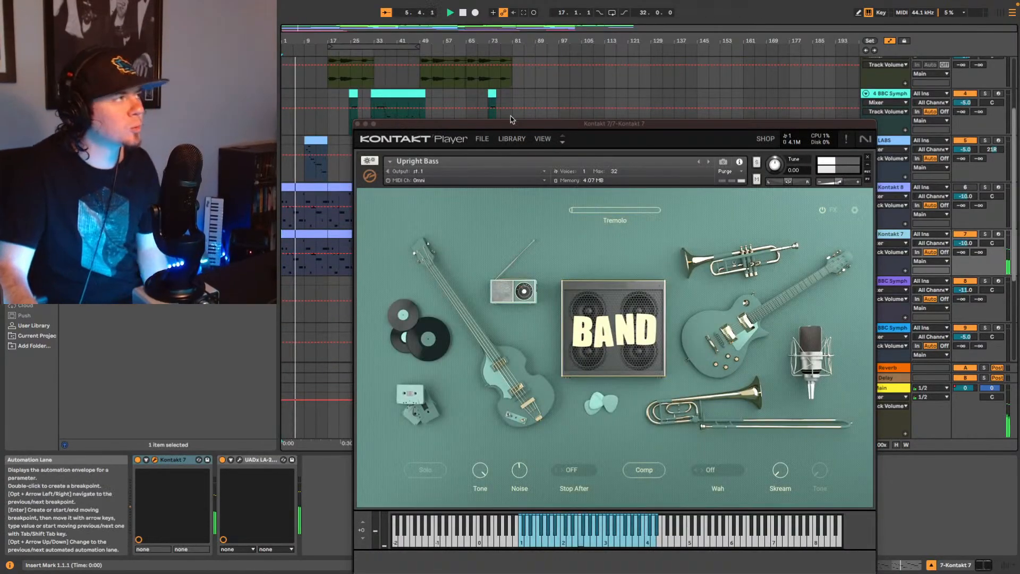
pyautogui.moveTo(513, 126); pyautogui.dragTo(564, 51)
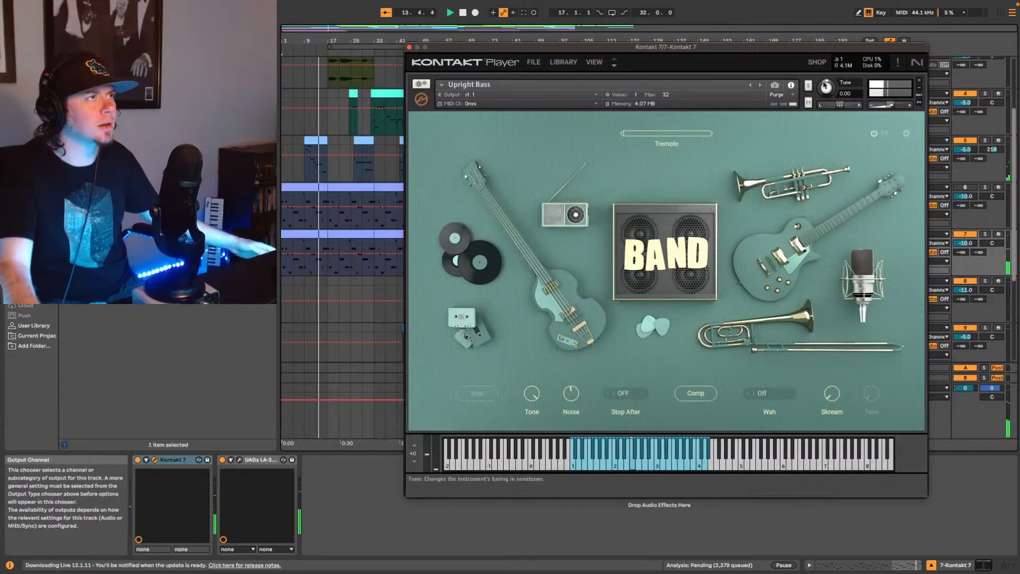
pyautogui.moveTo(769, 49); pyautogui.dragTo(712, 259)
pyautogui.press('space')
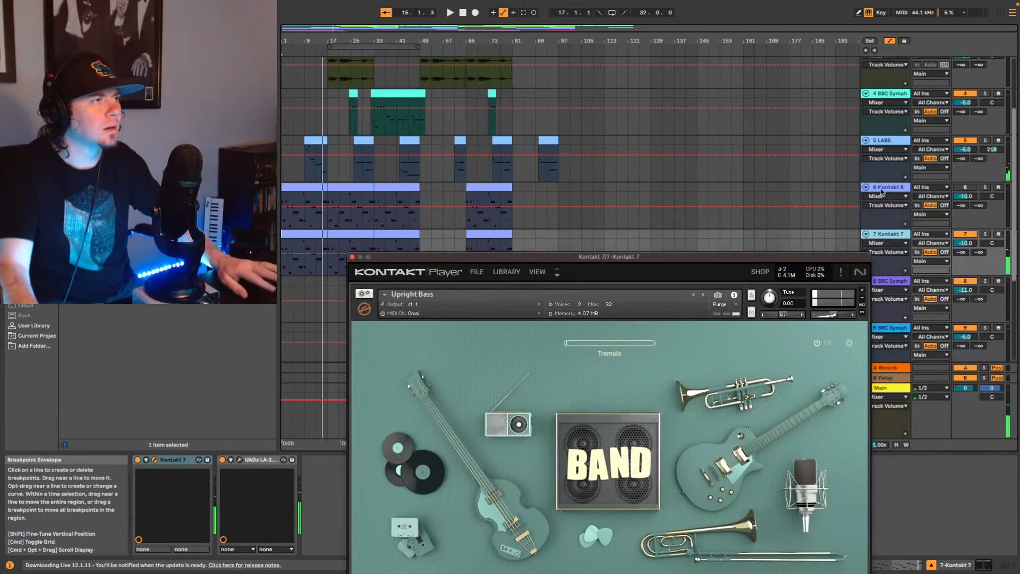
# Step: Arm the Kontakt 7 track for recording in place of the track 11 BBC Symphony Orchestra
pyautogui.click(907, 237)
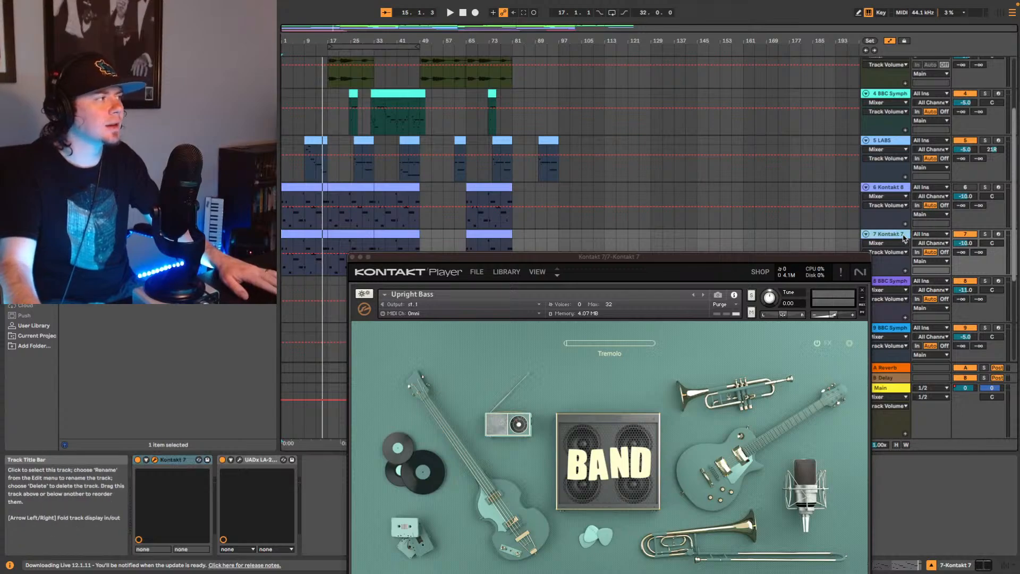
pyautogui.scroll(-6, 905, 238)
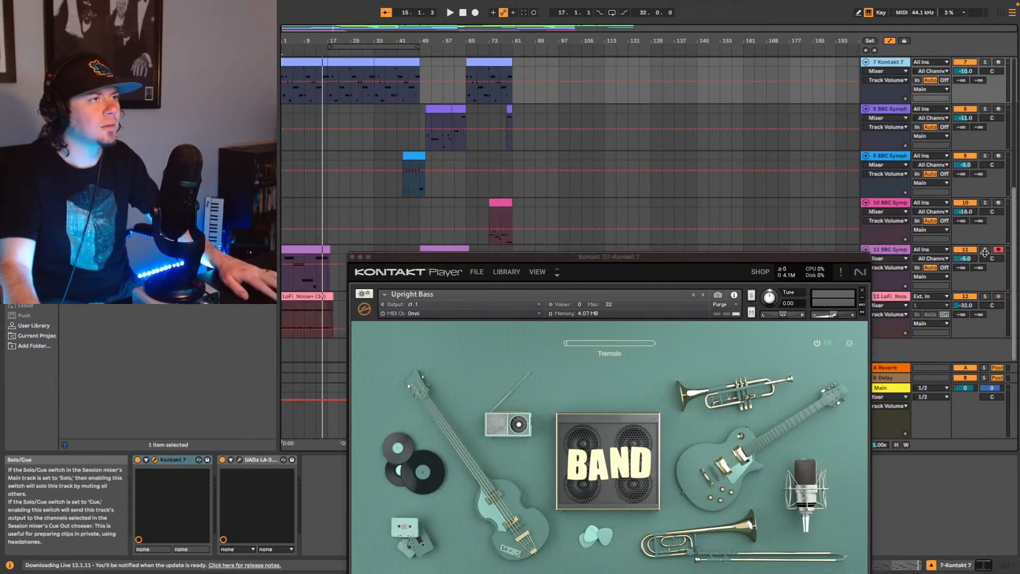
pyautogui.scroll(4, 752, 234)
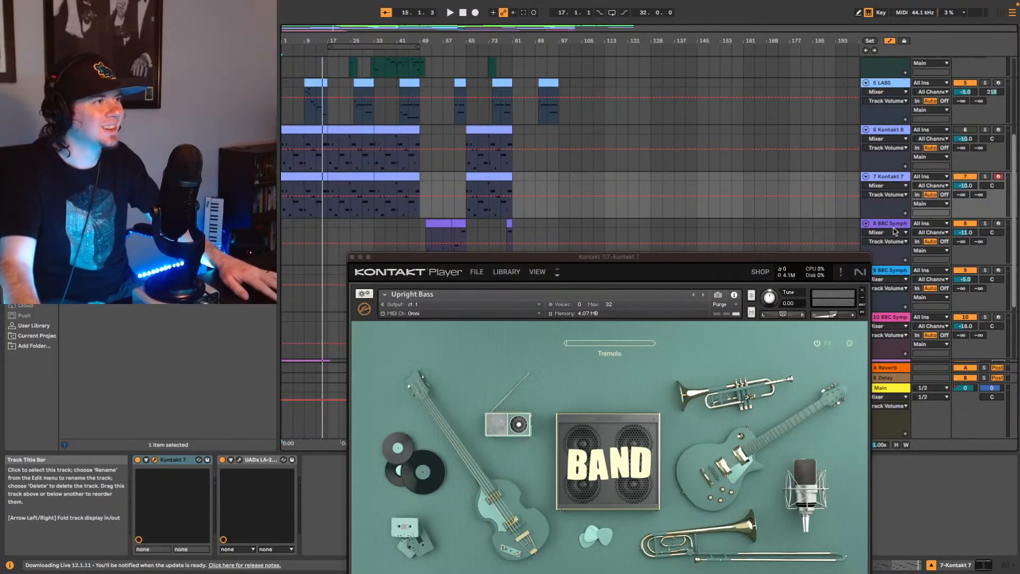
pyautogui.scroll(-4, 896, 232)
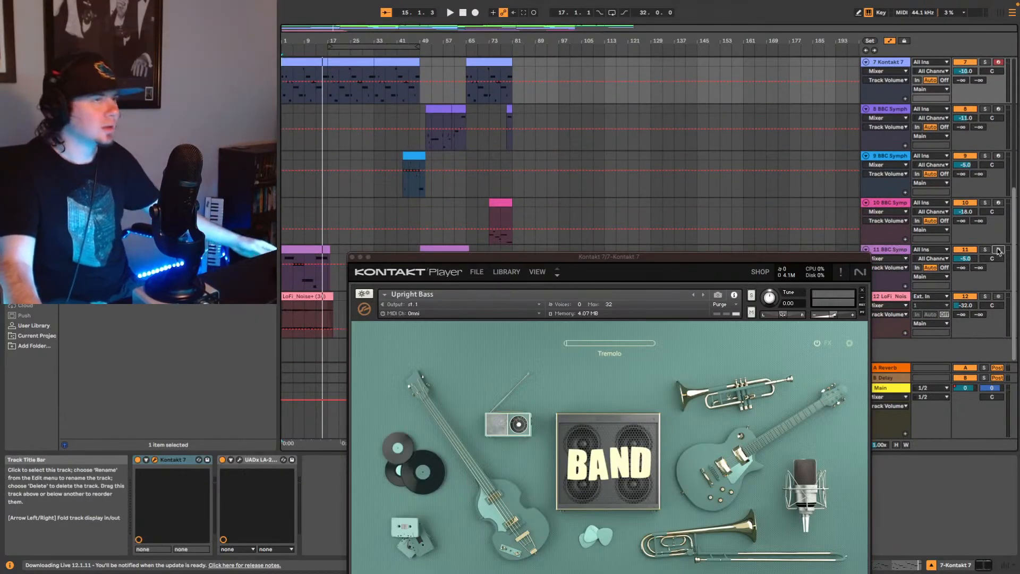
pyautogui.click(999, 251)
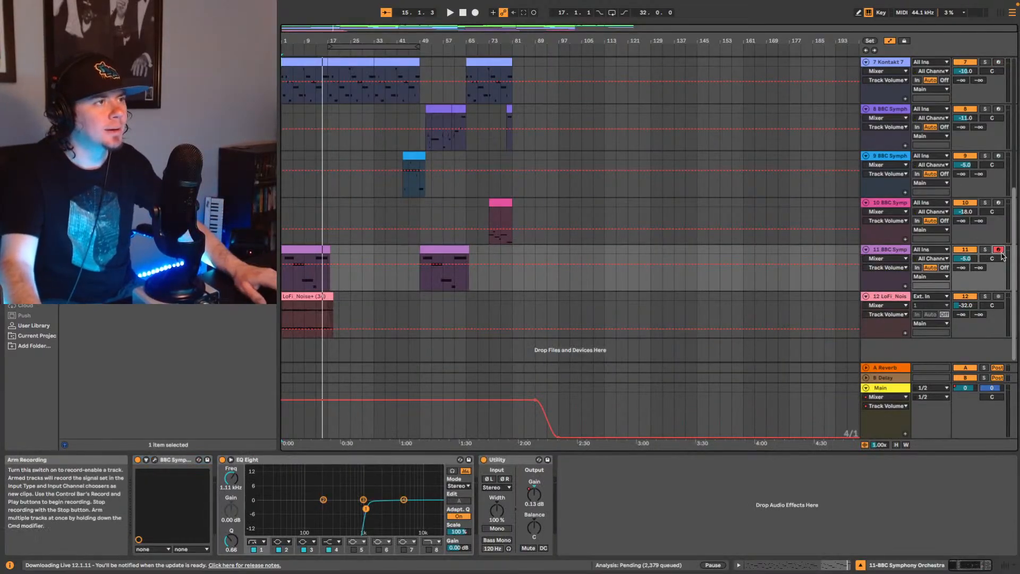
pyautogui.scroll(4, 989, 213)
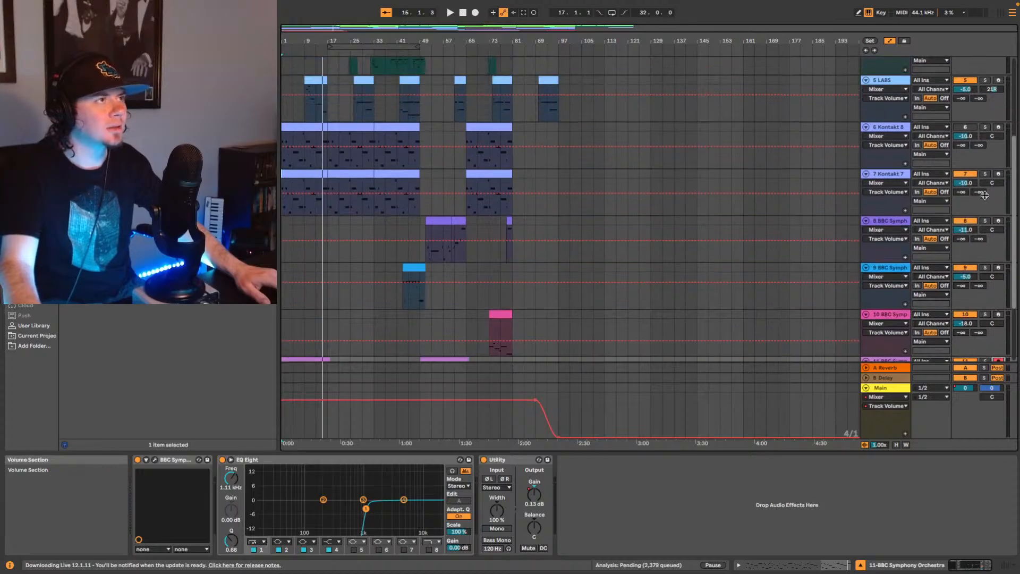
pyautogui.click(1000, 174)
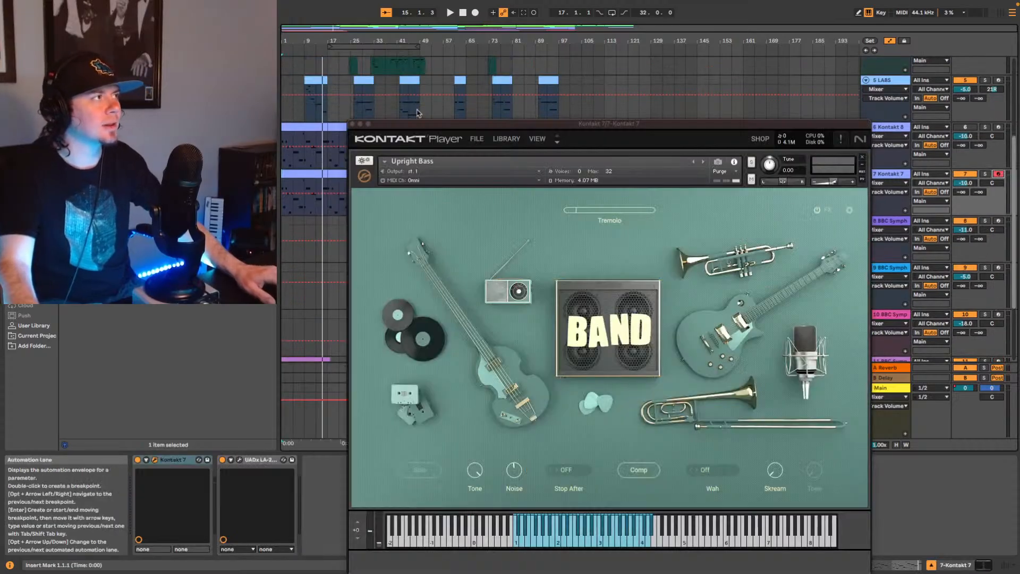
# Step: Audition the Upright Bass in the mix and soloed from bar 1 while adjusting its Tone to about two-thirds
pyautogui.press('space')
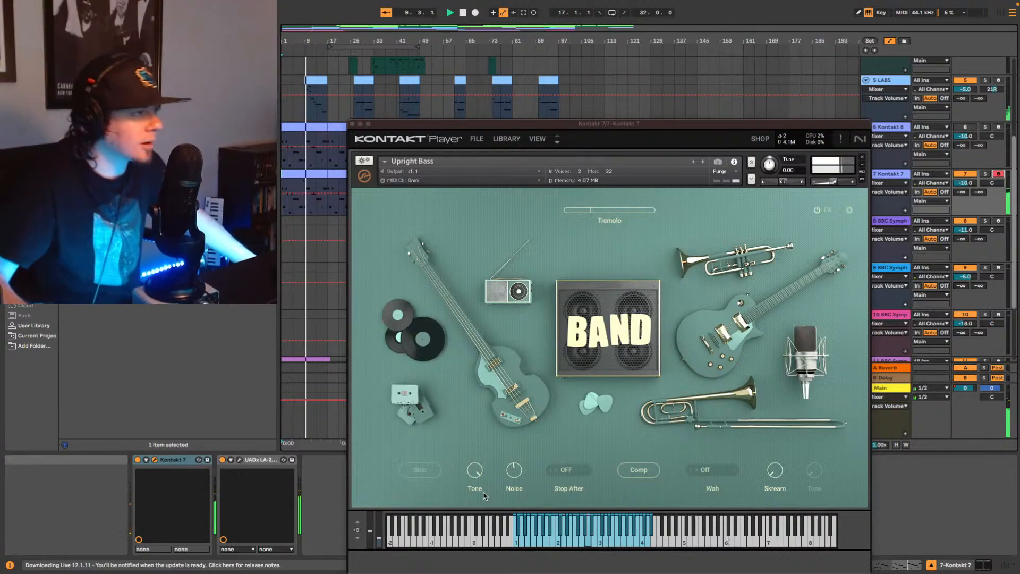
pyautogui.moveTo(471, 474); pyautogui.dragTo(480, 494)
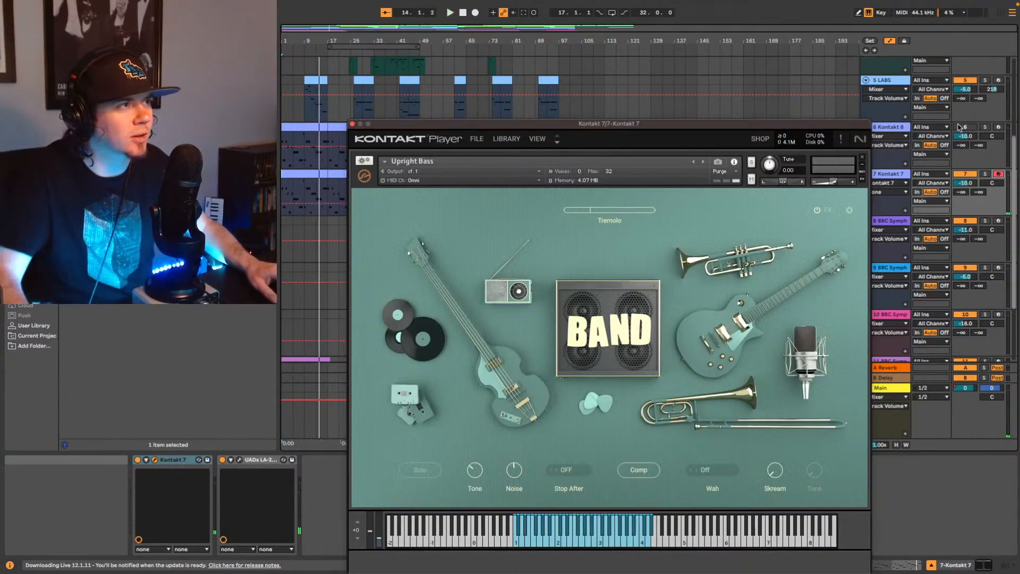
pyautogui.click(985, 174)
pyautogui.press('space')
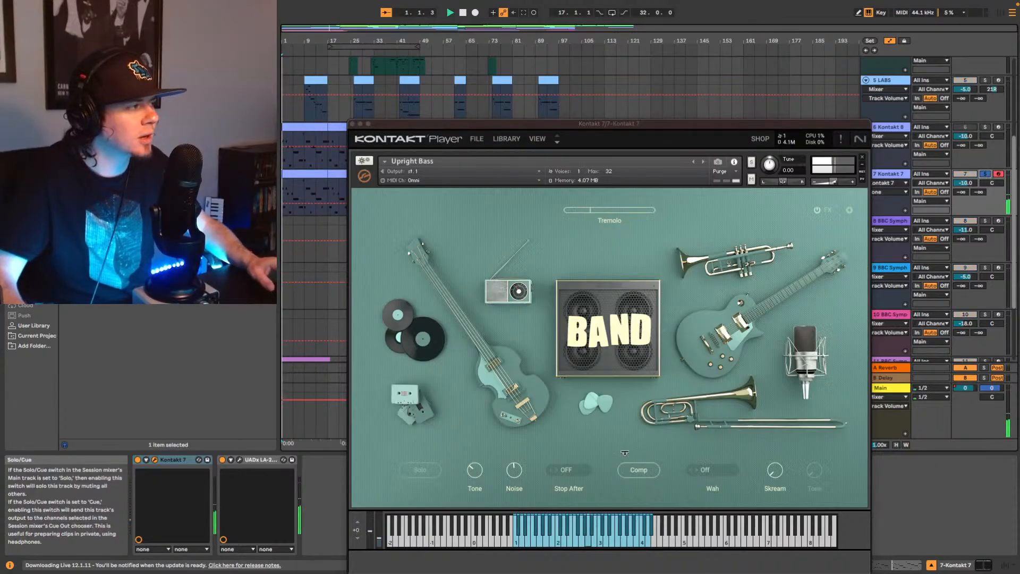
pyautogui.click(474, 471)
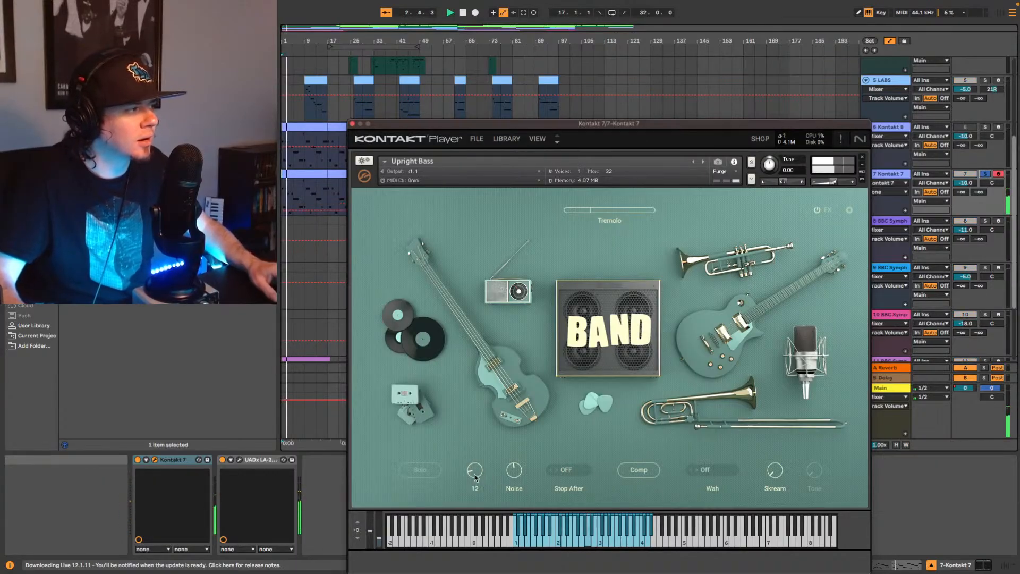
pyautogui.moveTo(474, 477); pyautogui.dragTo(490, 460)
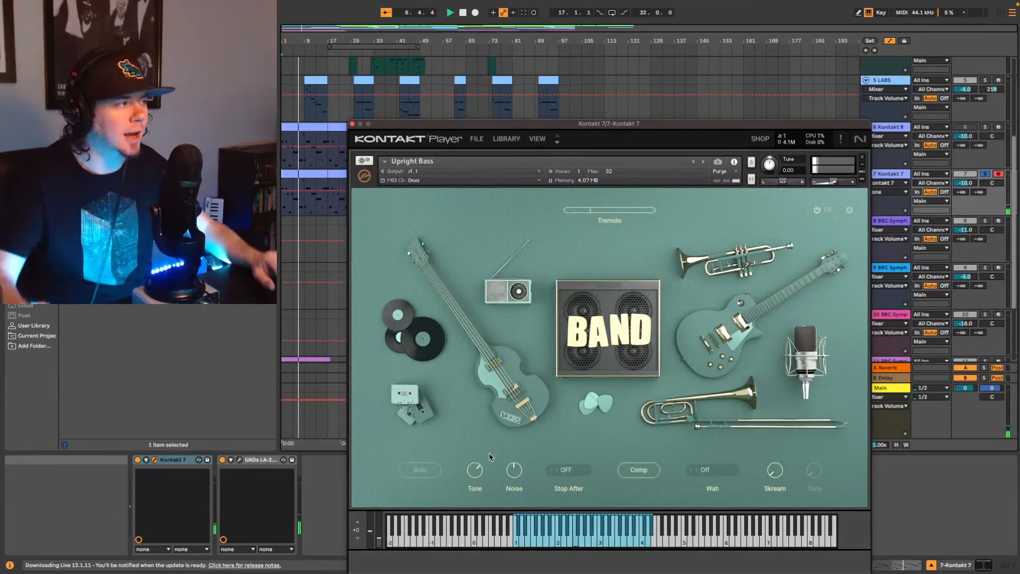
pyautogui.moveTo(489, 456); pyautogui.dragTo(476, 488)
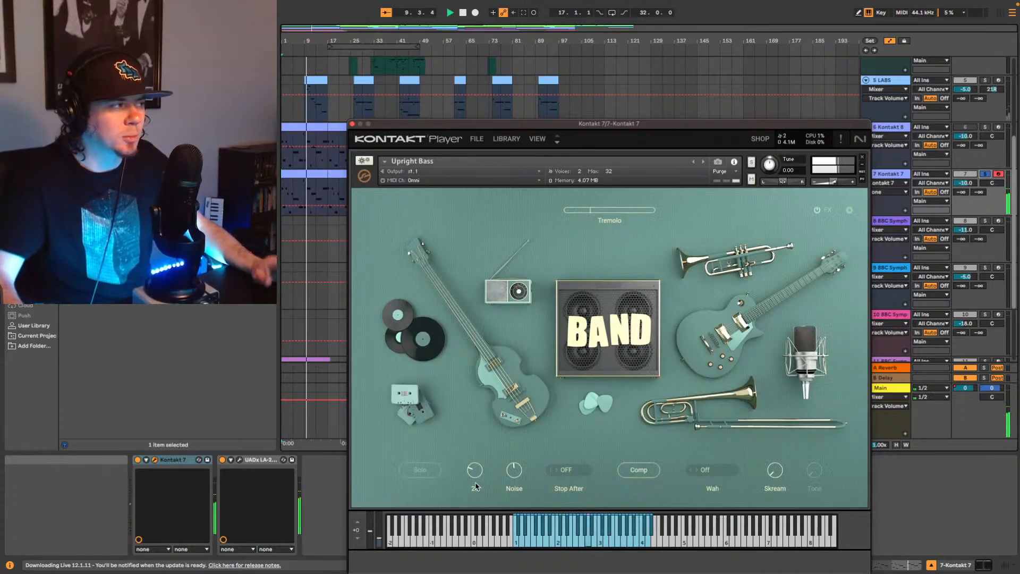
pyautogui.moveTo(476, 486); pyautogui.dragTo(481, 471)
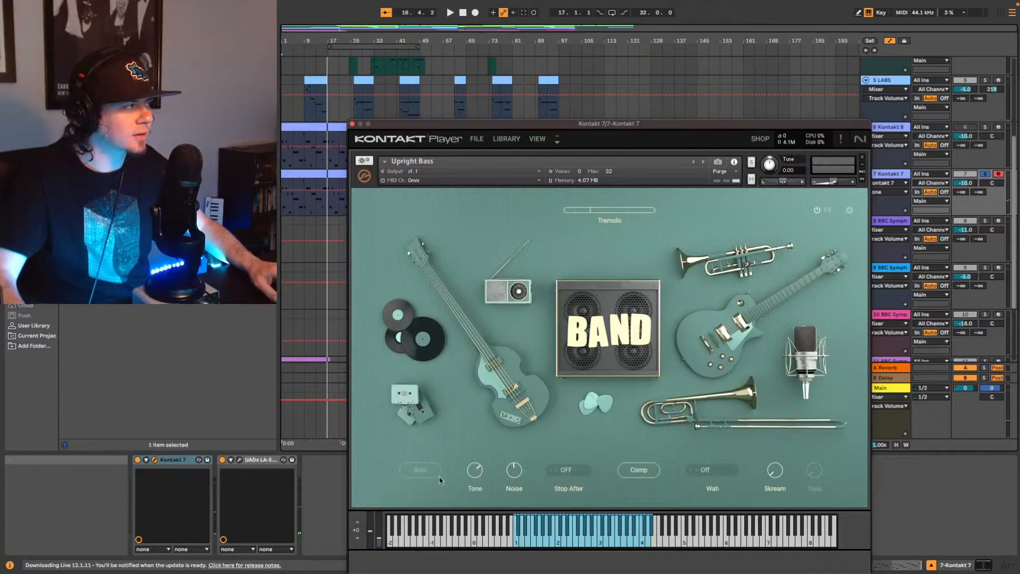
# Step: Open the bass track's UAD LA-2A compressor, play the soloed part through it, and close both plug-in windows
pyautogui.click(240, 460)
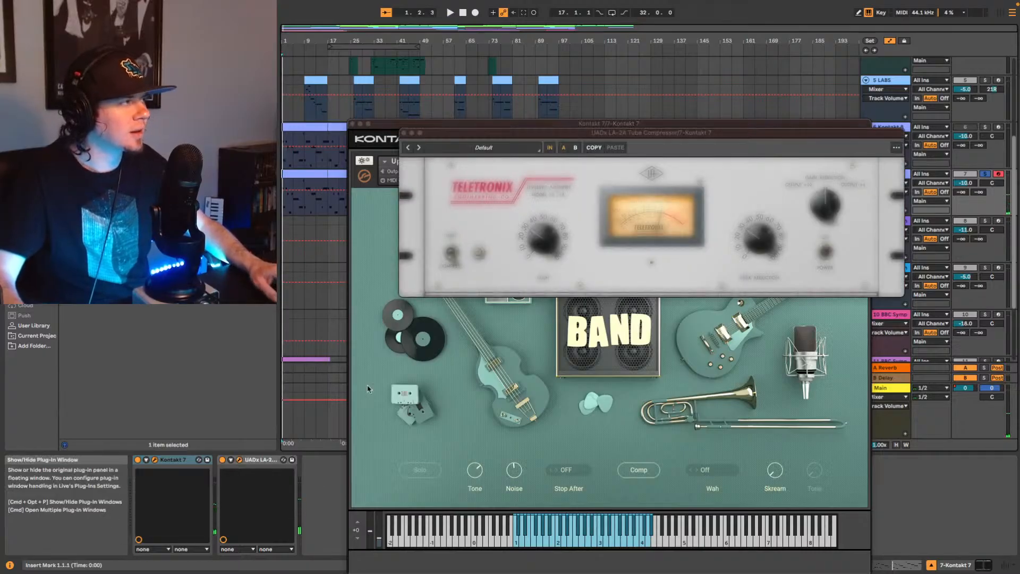
pyautogui.press('space')
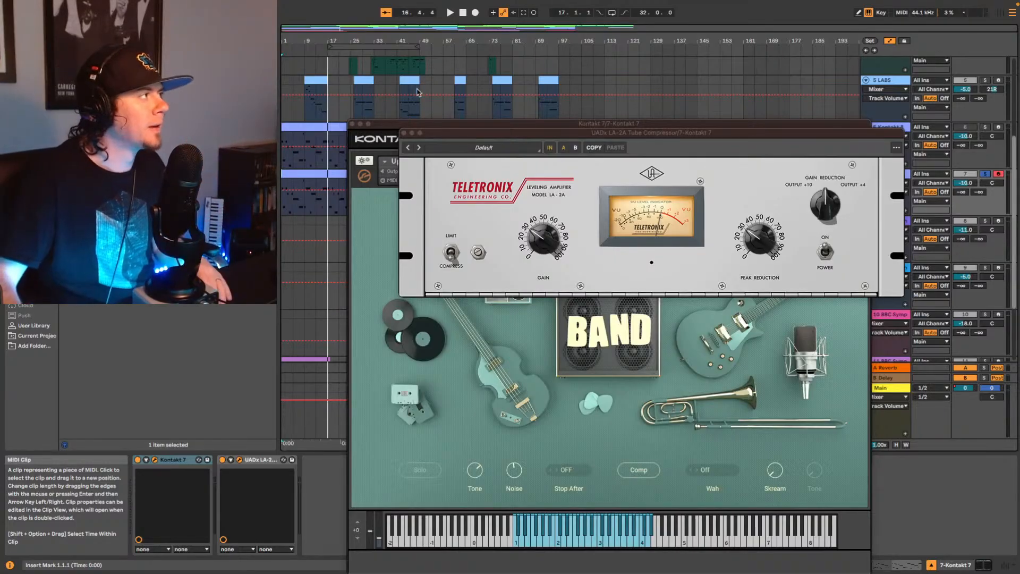
pyautogui.click(407, 131)
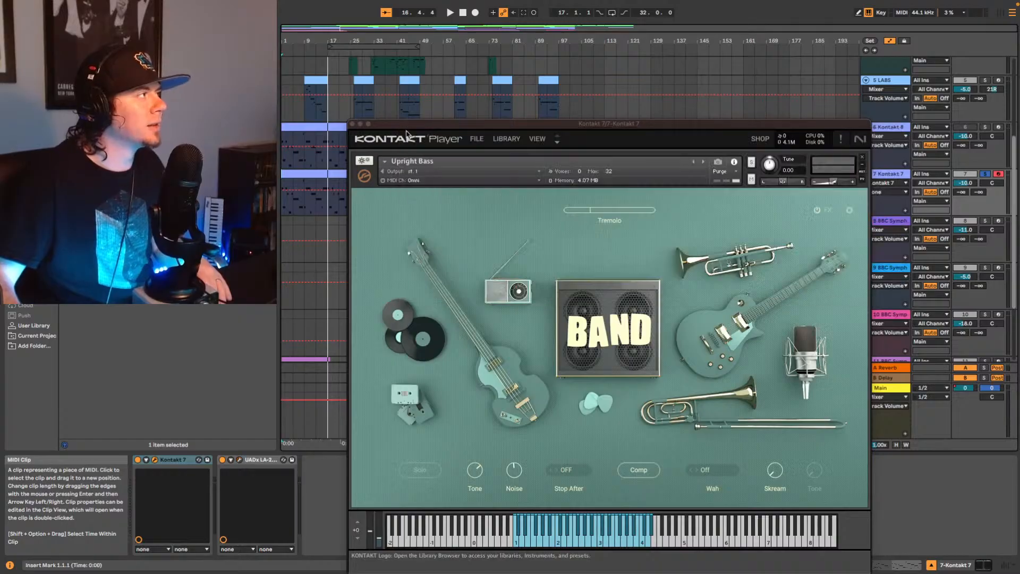
pyautogui.click(352, 123)
# Step: Unsolo the Kontakt 7 track and delete the original Kontakt 8 bass track
pyautogui.scroll(2, 599, 84)
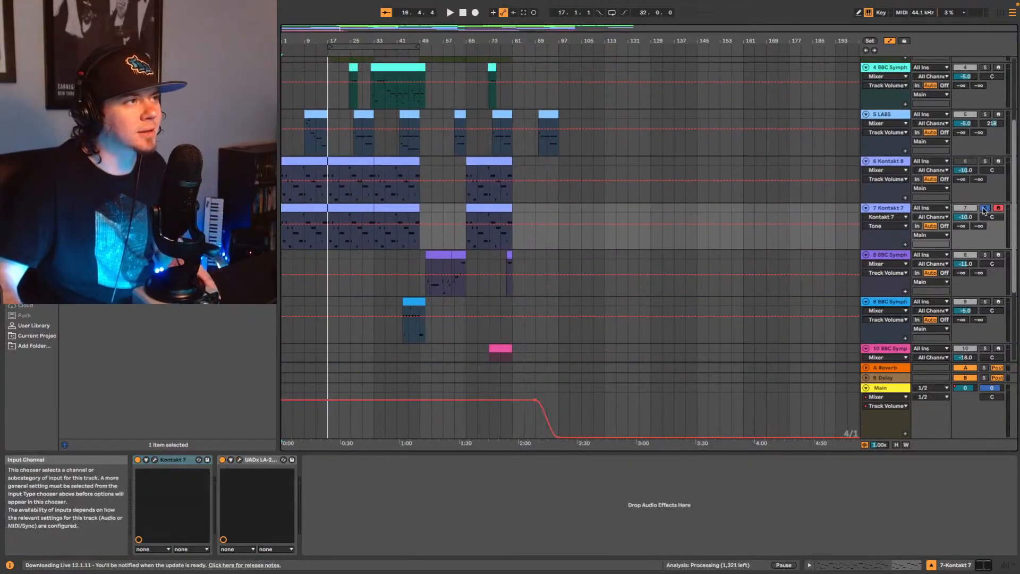
pyautogui.scroll(1, 893, 193)
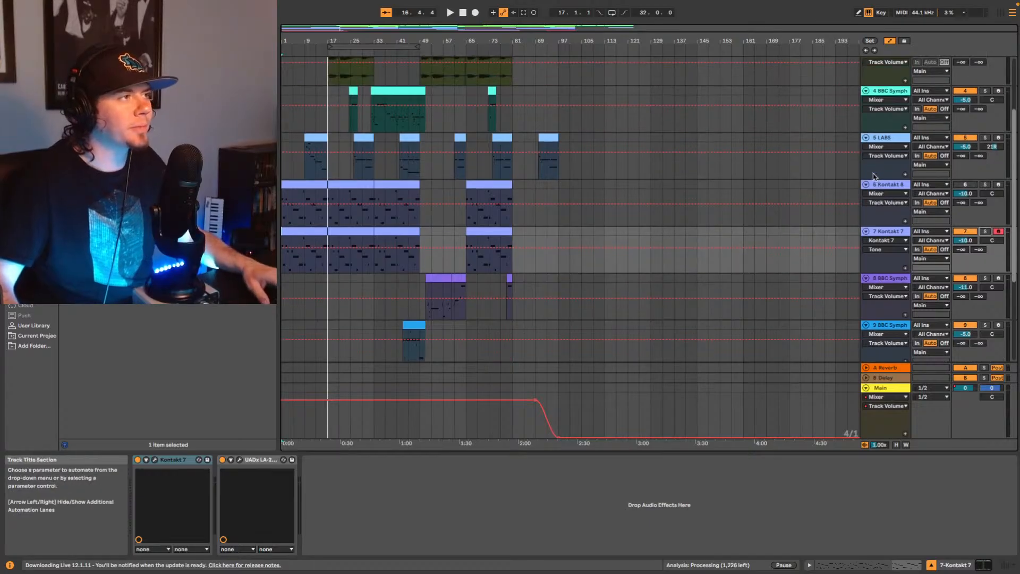
pyautogui.click(883, 186)
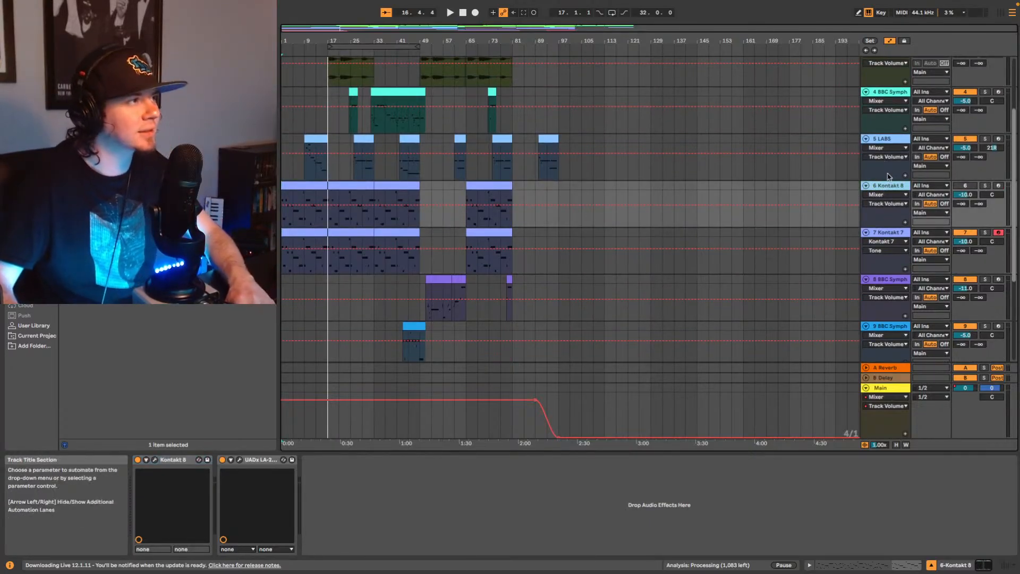
pyautogui.press('Delete')
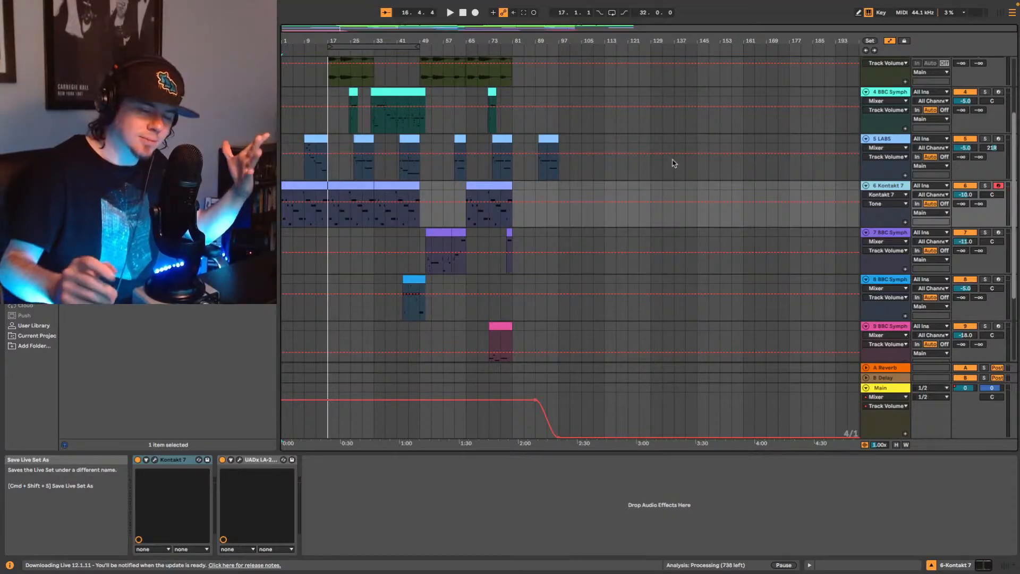
# Step: Save the Live Set as a new mix version with a name starting "Song980 MixV"
pyautogui.press('super+shift+s')
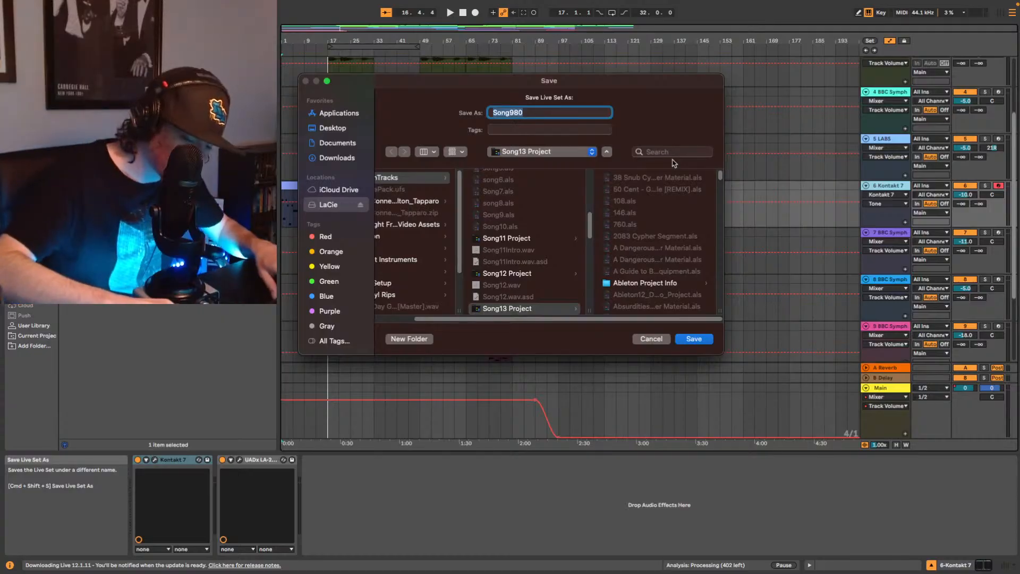
pyautogui.press('Right')
pyautogui.write('Mix')
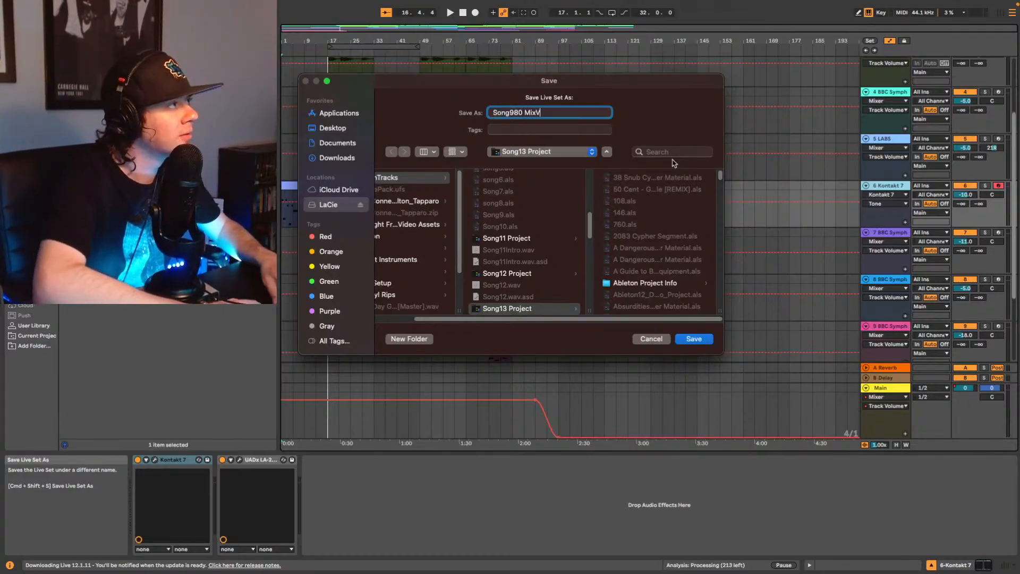
pyautogui.click(692, 339)
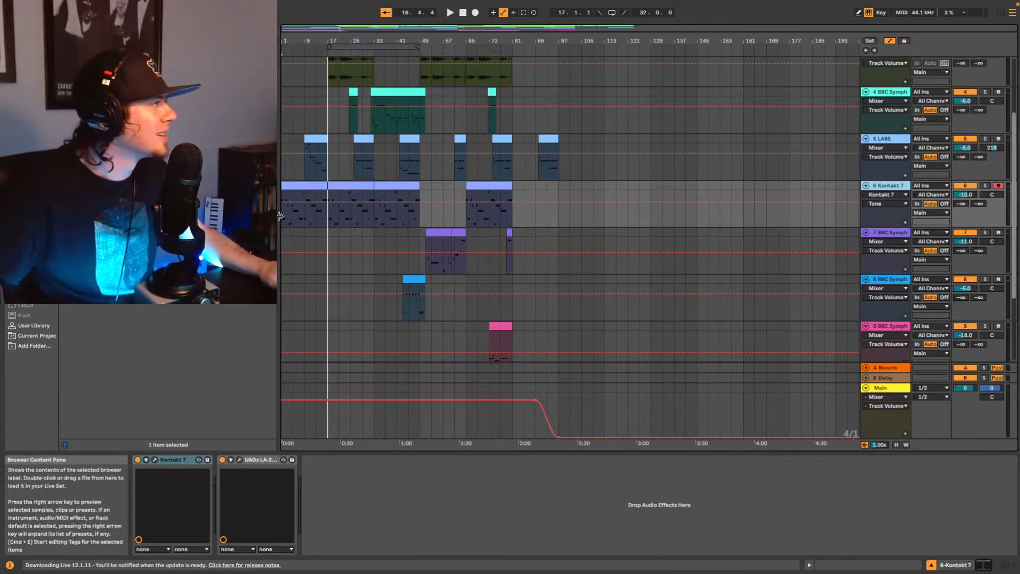
# Step: Play the arrangement from bar 1 and raise the track 2 AHA_IJ2_1 volume to -4.0 dB
pyautogui.click(282, 218)
pyautogui.press('space')
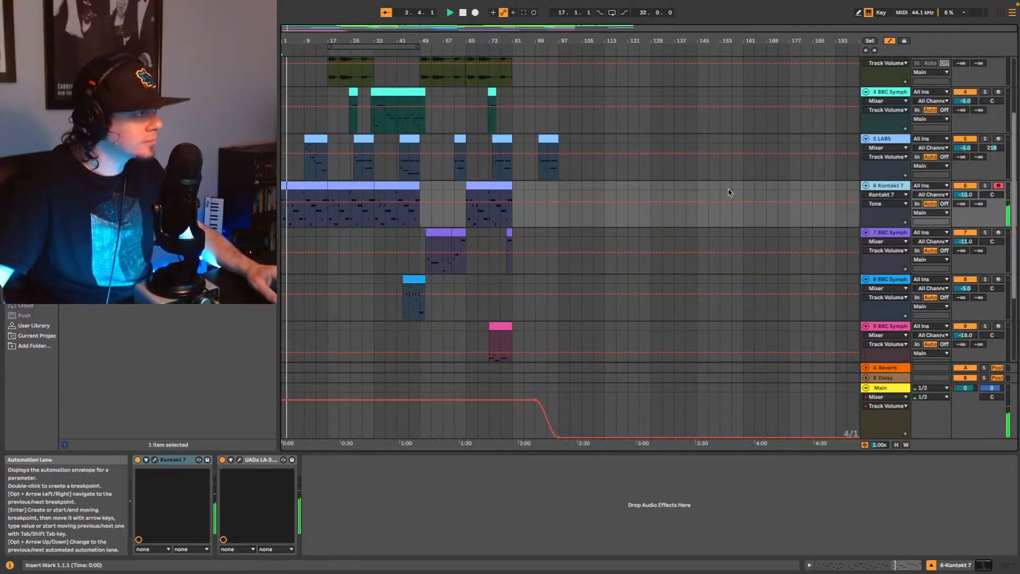
pyautogui.scroll(4, 693, 166)
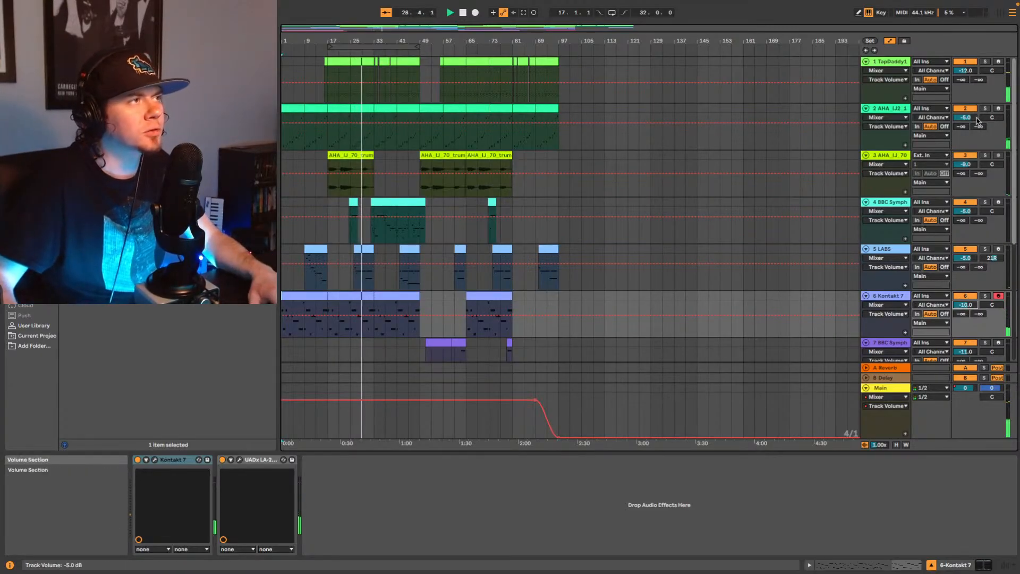
pyautogui.press('Up')
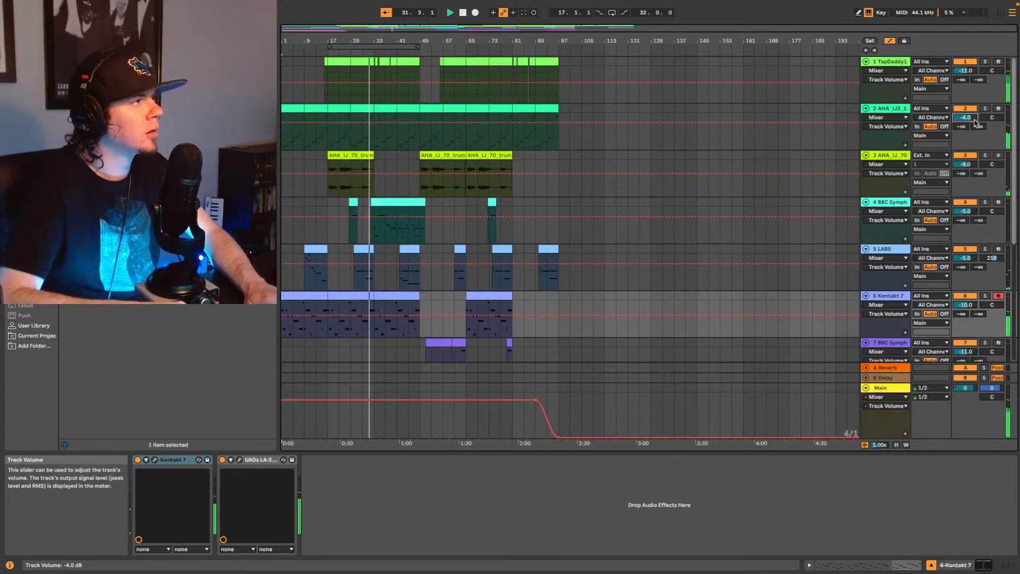
# Step: Raise the track 4 BBC Symphony Orchestra volume to -3.0 dB during playback, then stop around bar 49
pyautogui.click(969, 215)
pyautogui.press('Up')
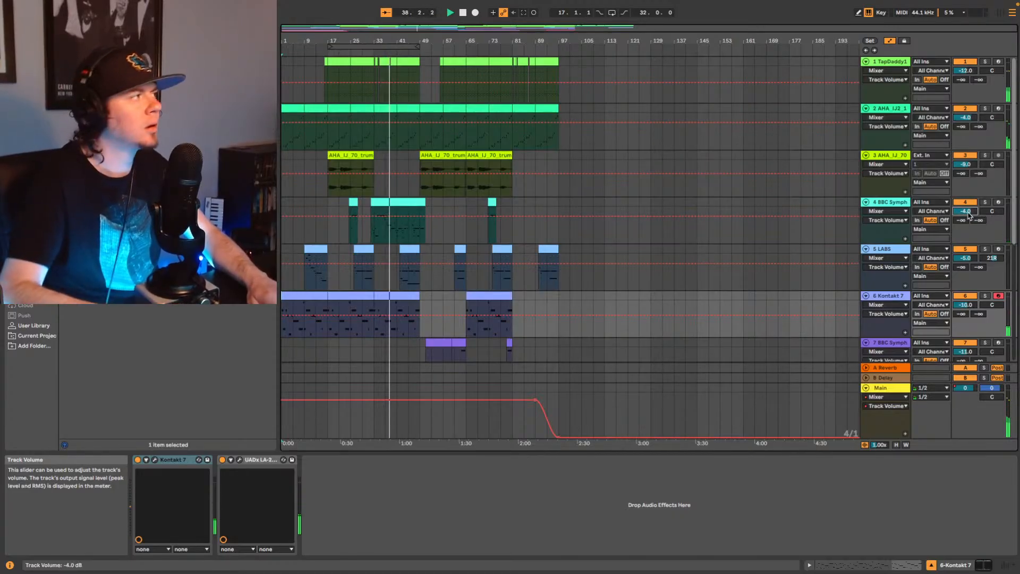
pyautogui.press('Up')
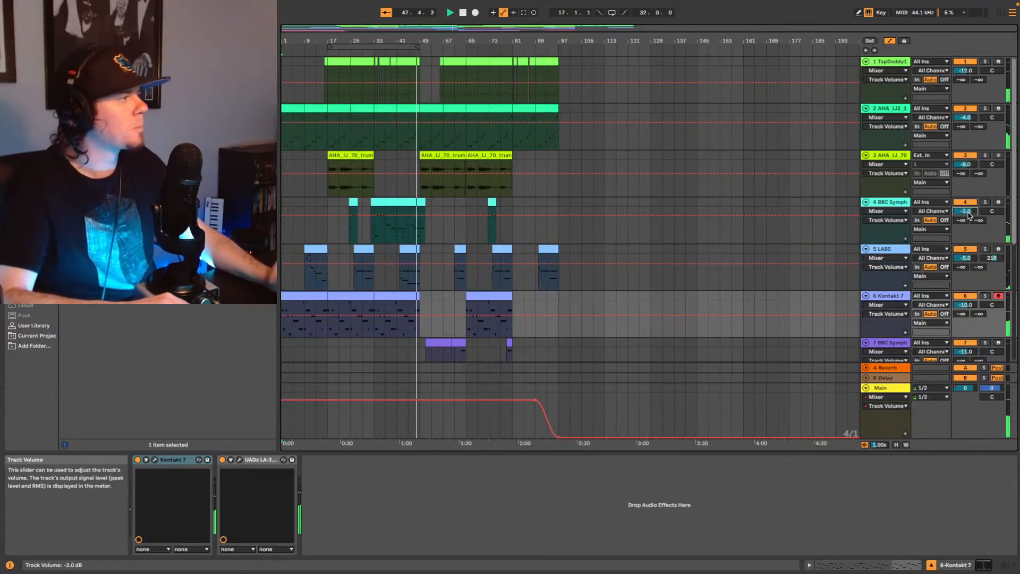
pyautogui.scroll(-5, 841, 196)
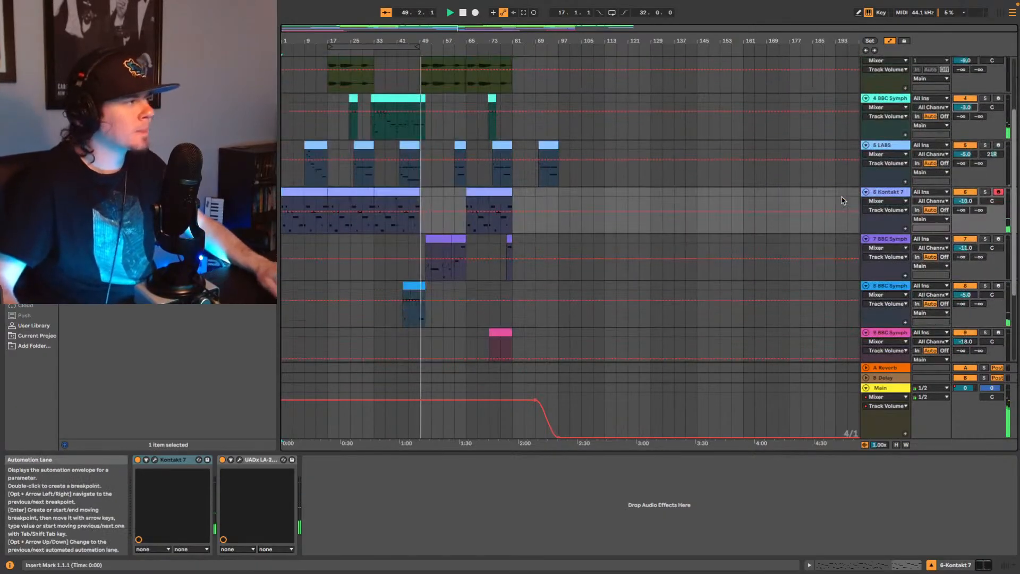
pyautogui.press('space')
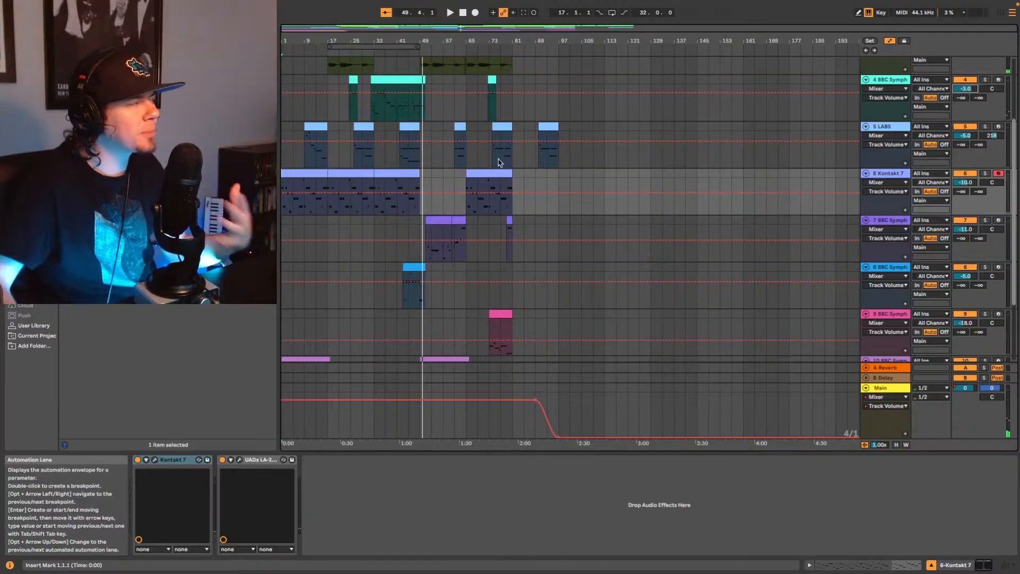
# Step: Audition the adjusted mix from bar 1
pyautogui.click(327, 214)
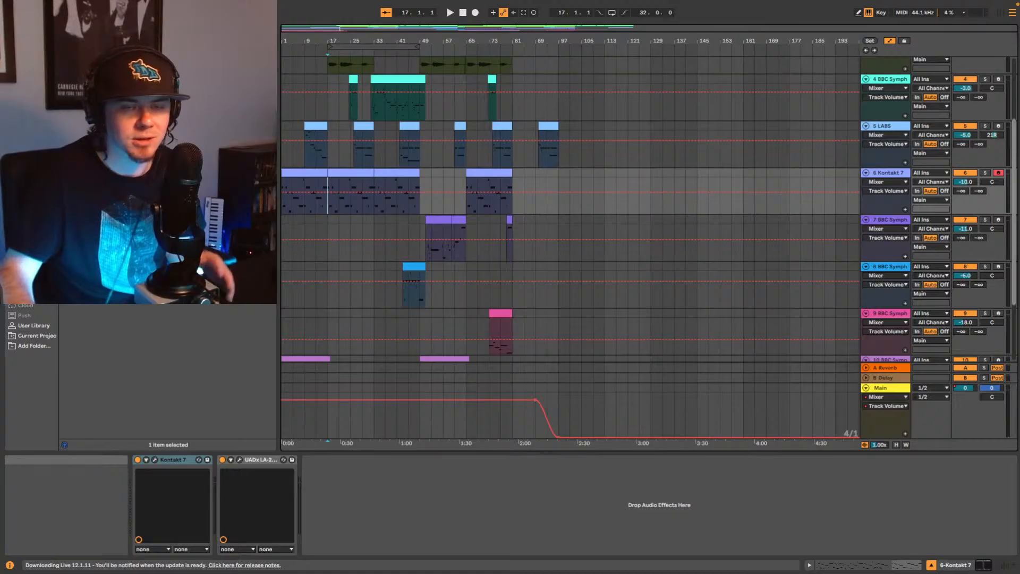
pyautogui.click(283, 210)
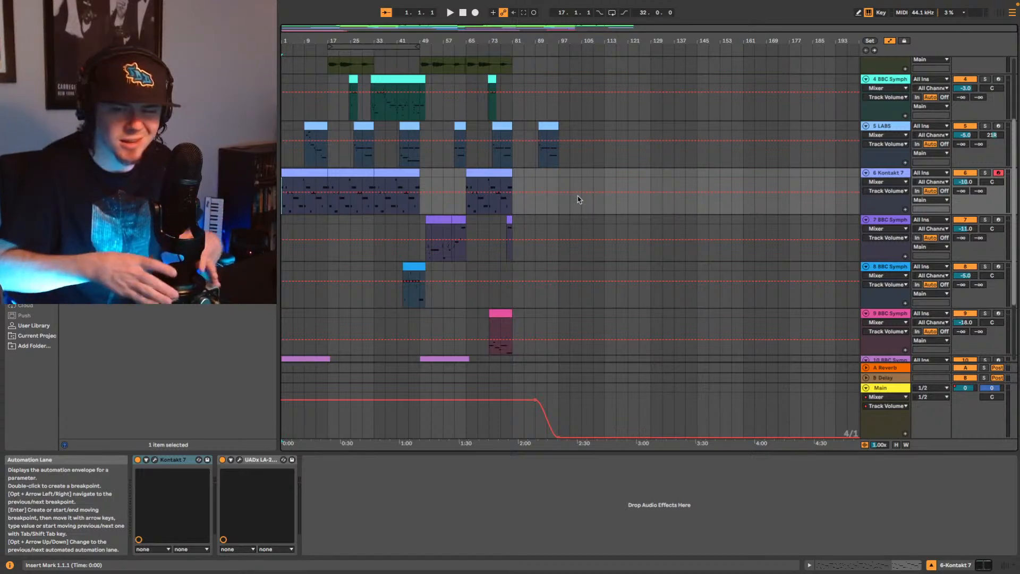
pyautogui.press('space')
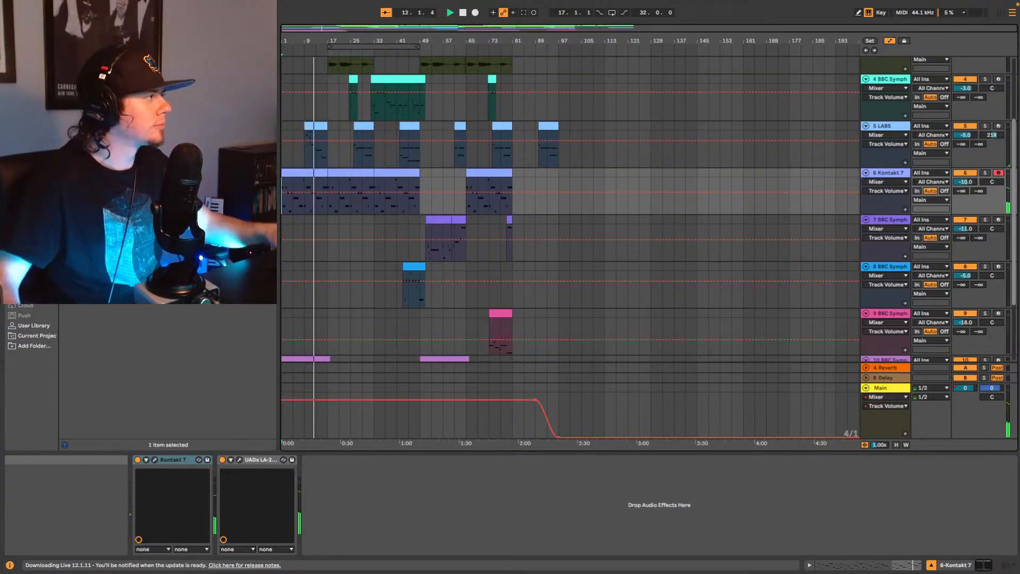
# Step: Restart playback from bar 1 and pan the track 10 BBC Symphony Orchestra to 10L
pyautogui.scroll(-5, 728, 231)
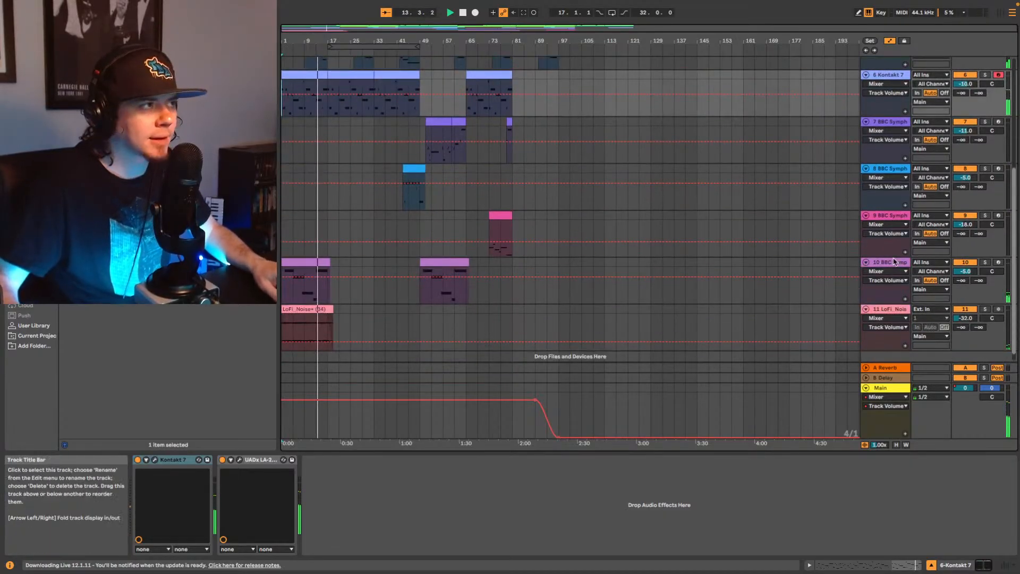
pyautogui.click(894, 262)
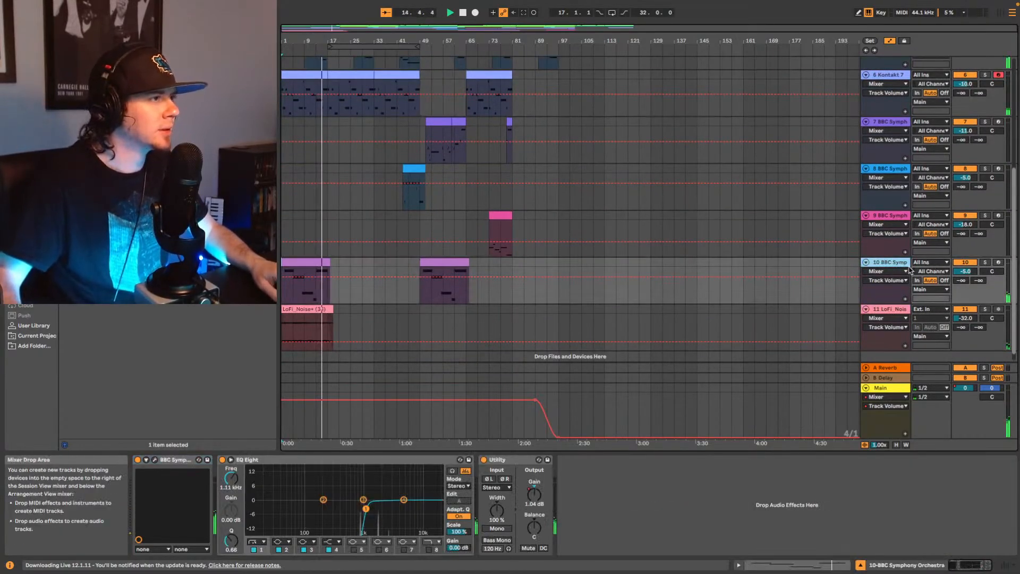
pyautogui.click(283, 294)
pyautogui.press('space')
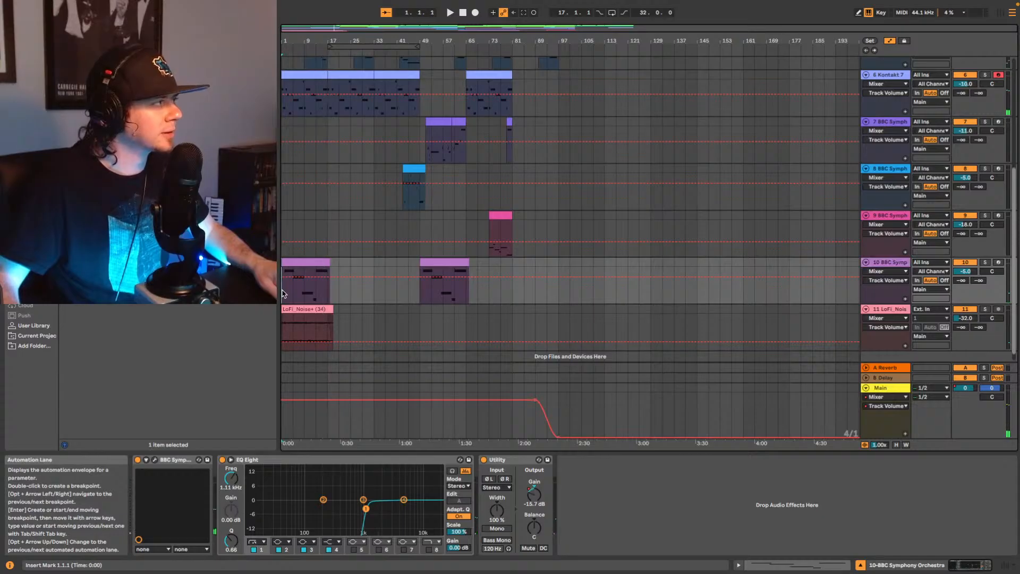
pyautogui.press('space')
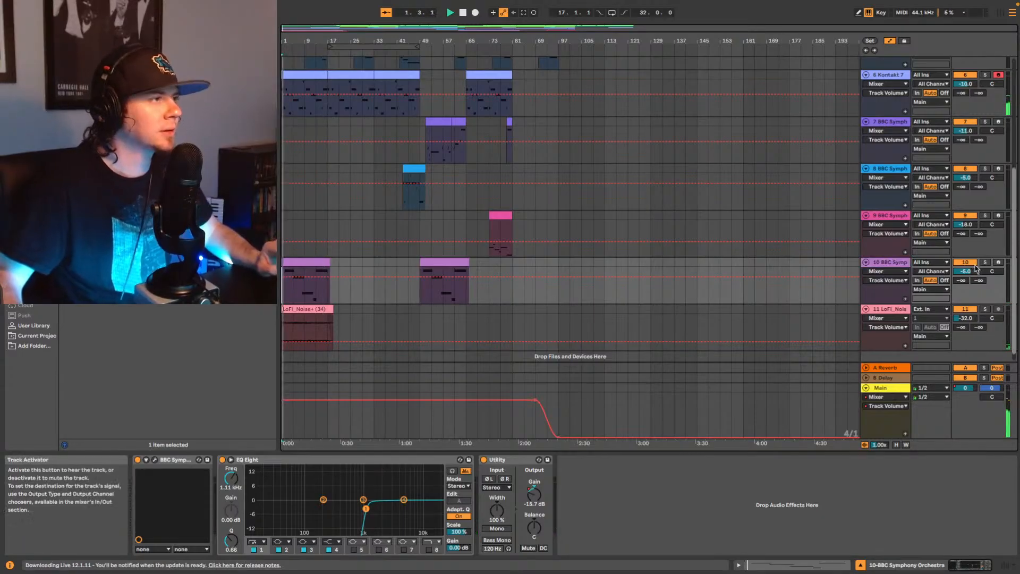
pyautogui.moveTo(999, 275); pyautogui.dragTo(998, 275)
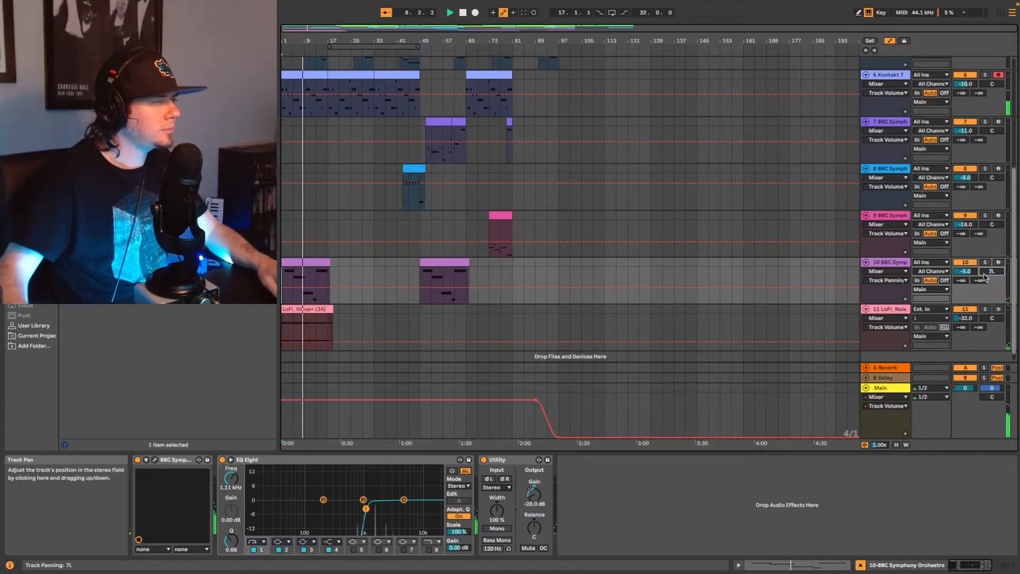
pyautogui.moveTo(989, 270); pyautogui.dragTo(988, 279)
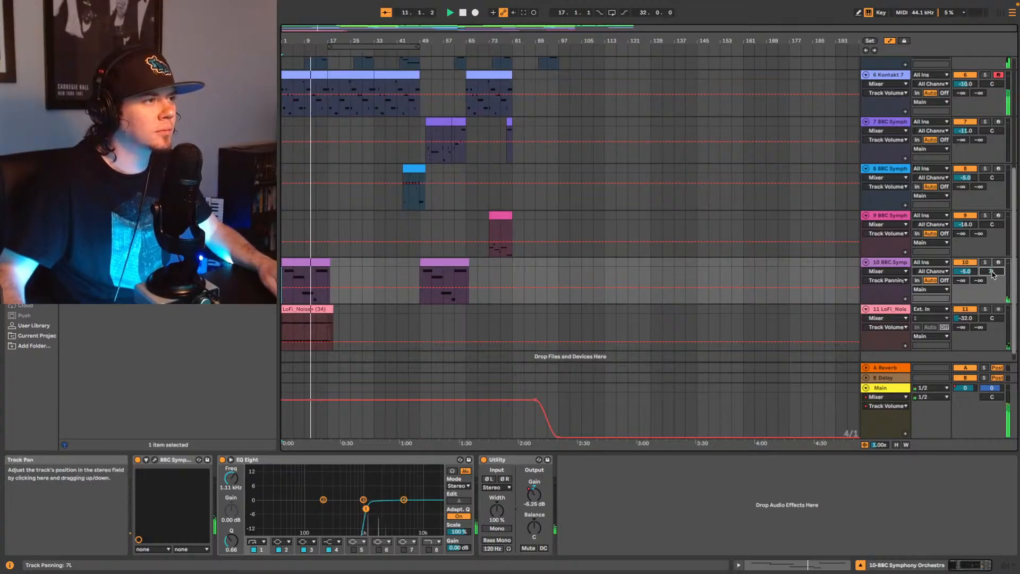
pyautogui.moveTo(992, 271); pyautogui.dragTo(994, 276)
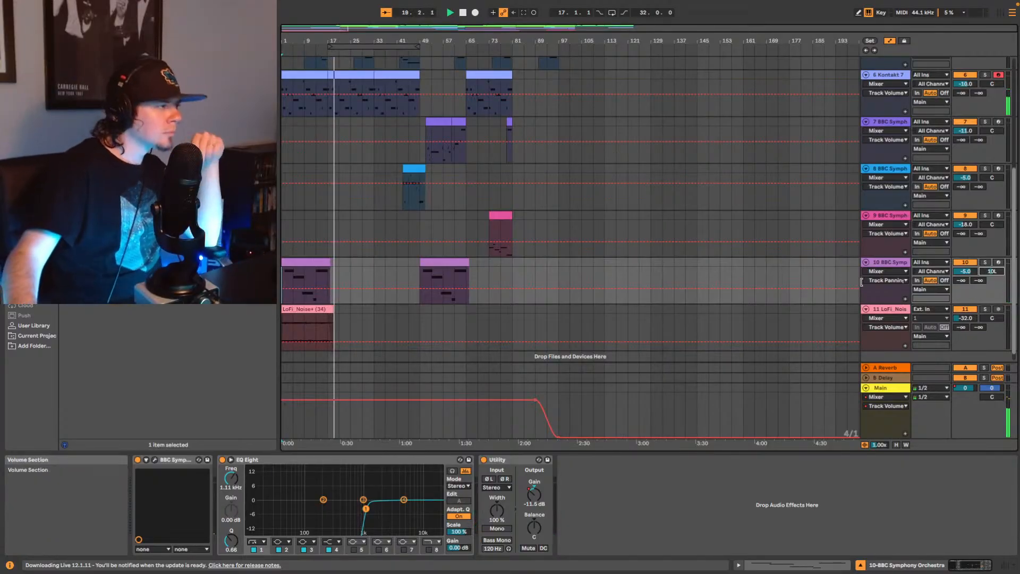
# Step: Delete the second EQ Eight, the 6.39 kHz high cut, from the TapDaddy drum track and stop playback
pyautogui.scroll(5, 861, 266)
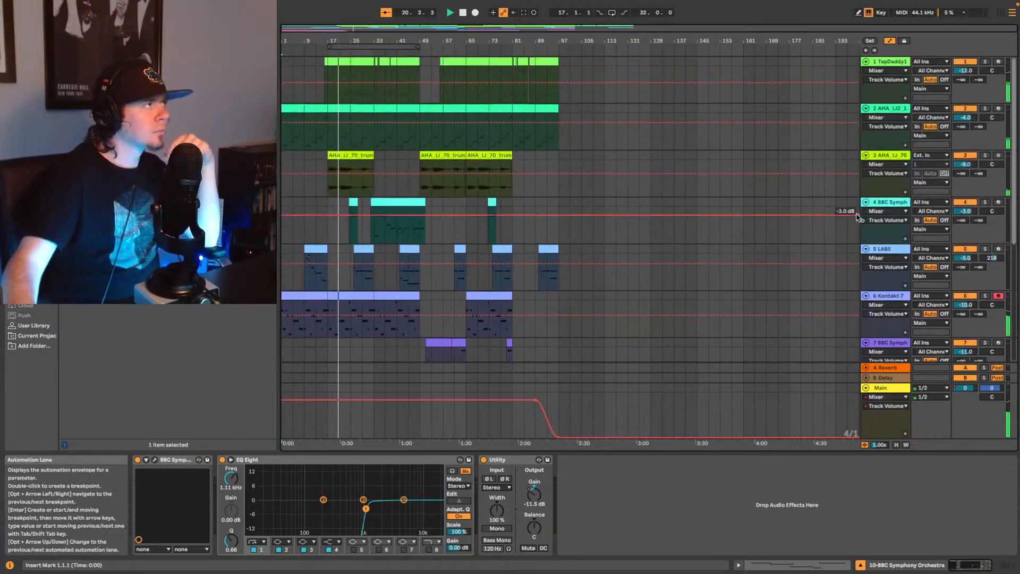
pyautogui.click(895, 62)
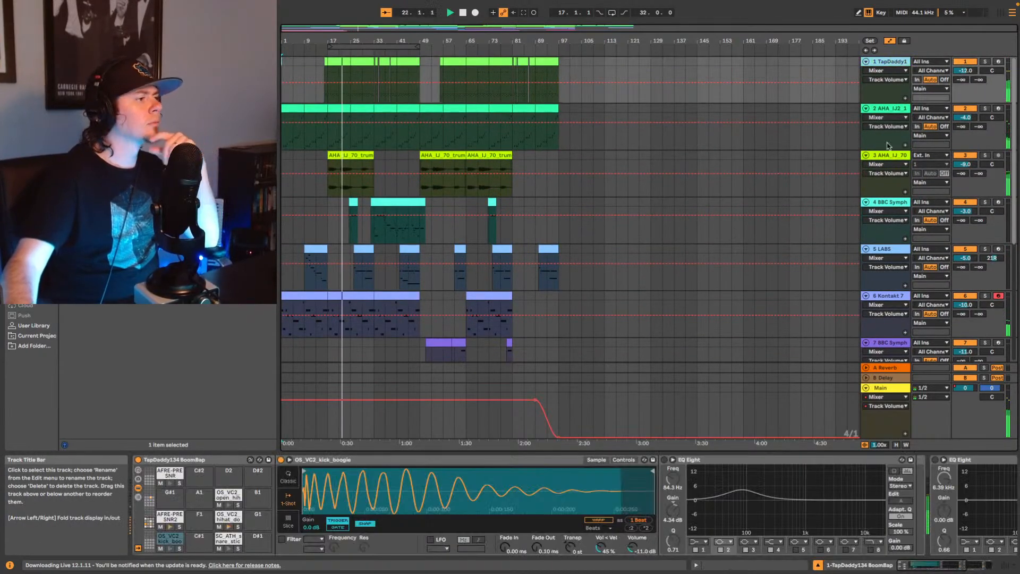
pyautogui.click(963, 562)
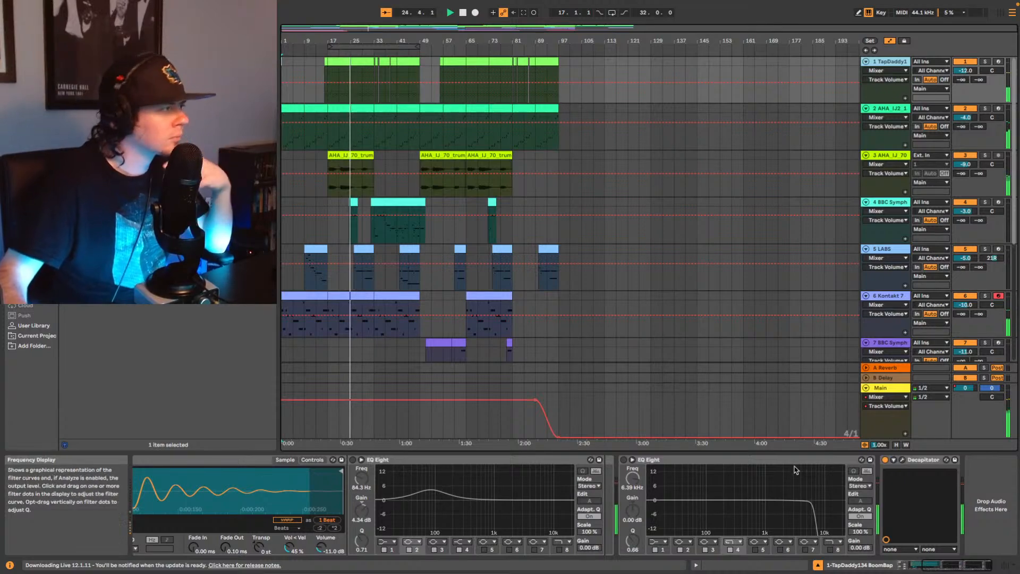
pyautogui.click(757, 468)
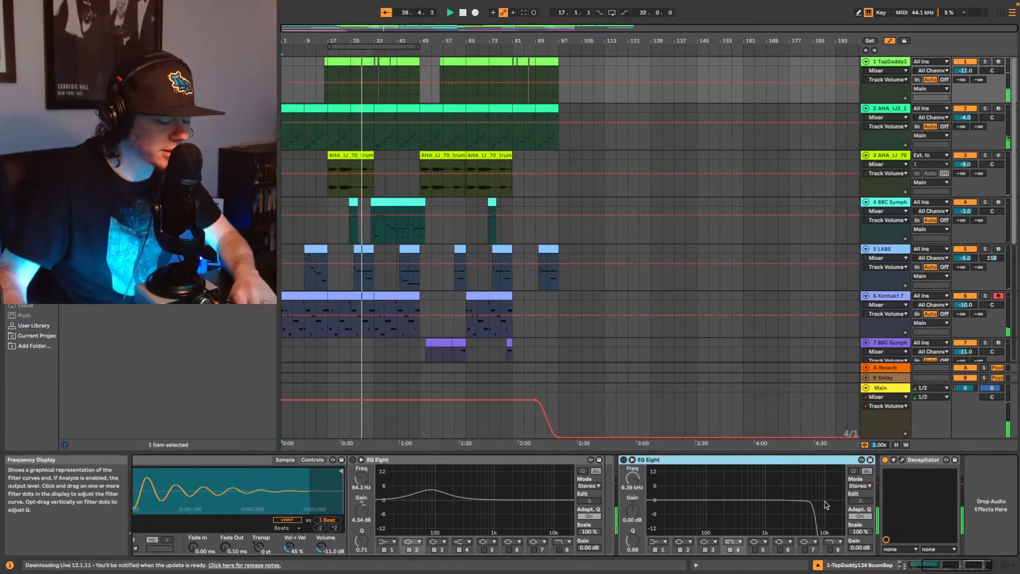
pyautogui.press('Delete')
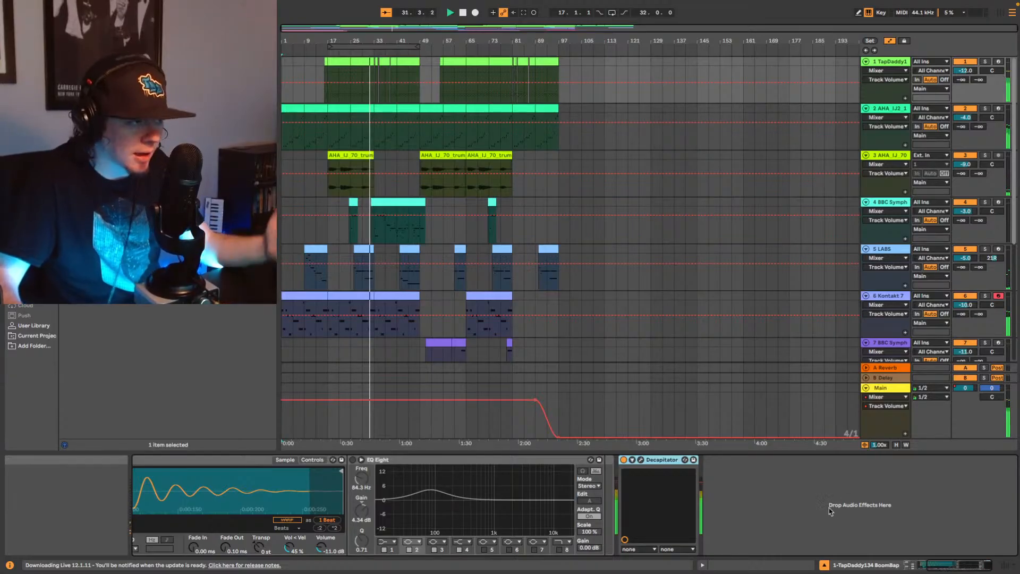
pyautogui.press('space')
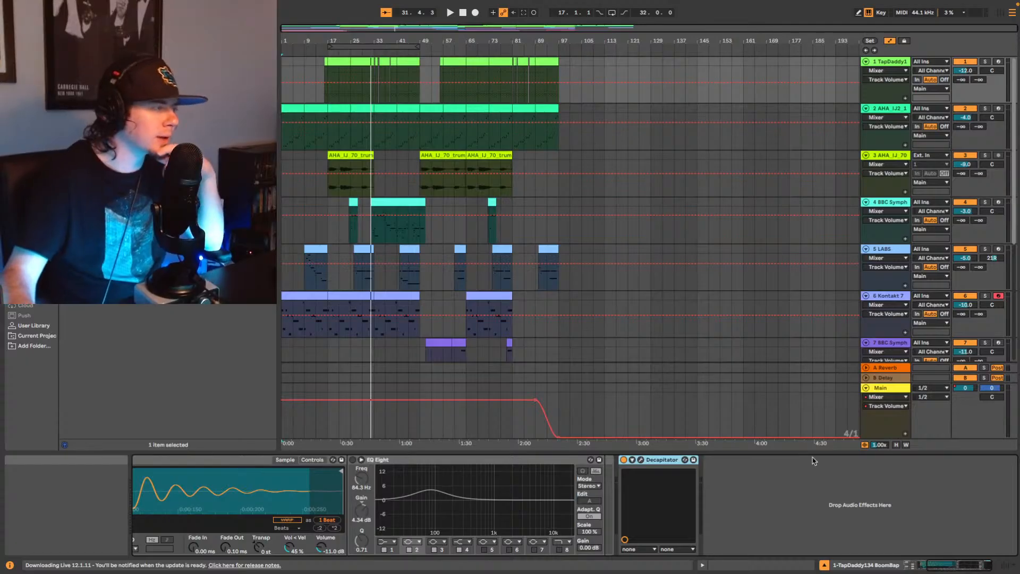
# Step: Play from bar 17 and try the OS_VC2_kick_boogie sample's volume at -10.0 dB
pyautogui.moveTo(952, 567); pyautogui.dragTo(946, 567)
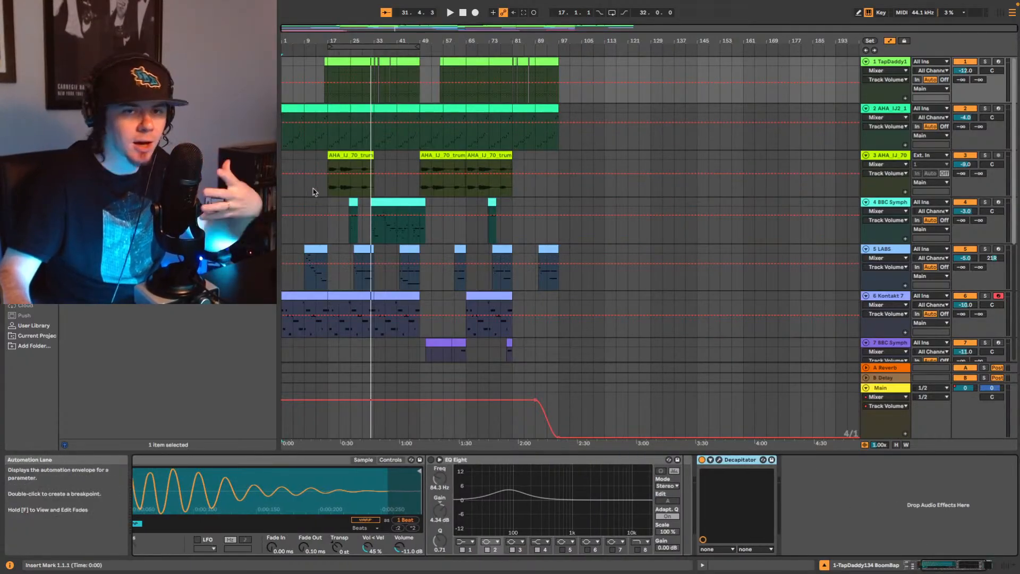
pyautogui.click(328, 97)
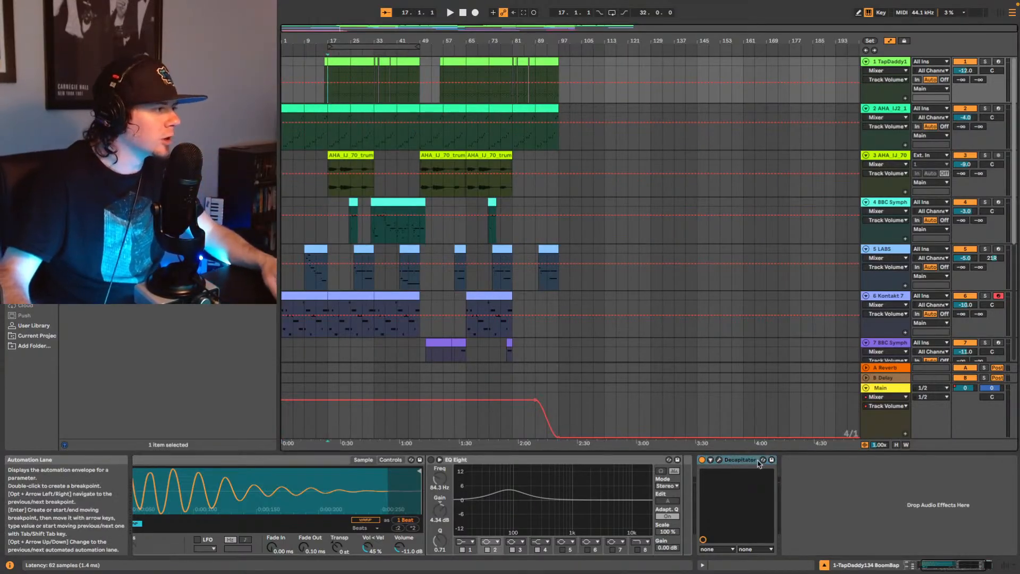
pyautogui.press('space')
pyautogui.moveTo(949, 566); pyautogui.dragTo(924, 567)
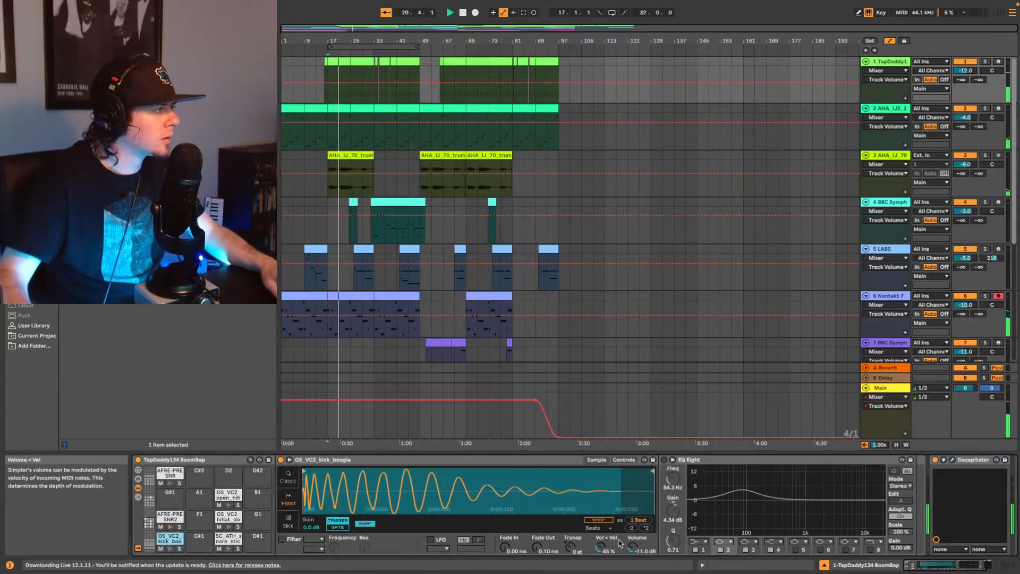
pyautogui.click(634, 547)
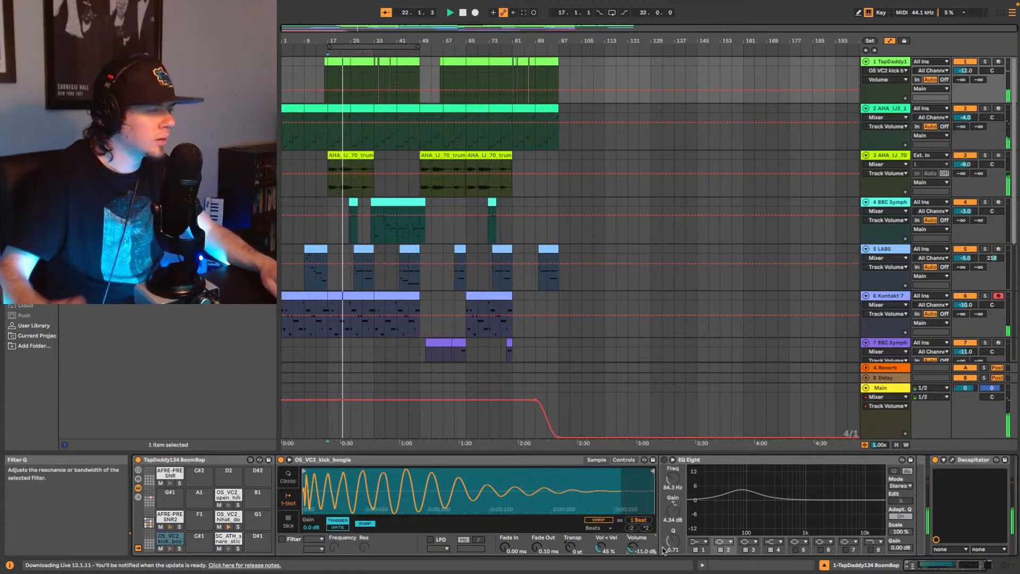
pyautogui.press('Up')
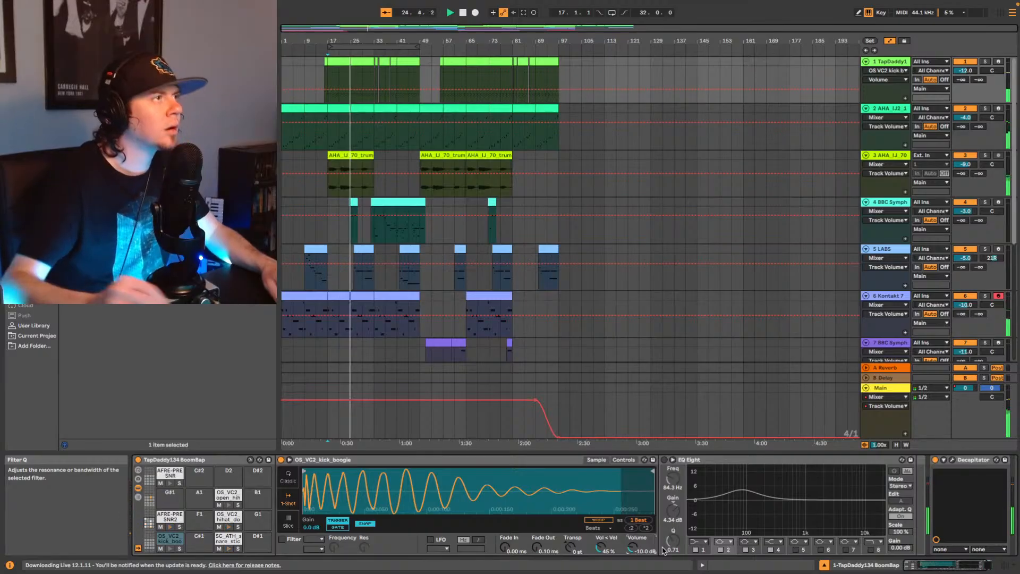
# Step: Audition the TapDaddy drum track while toggling its remaining EQ Eight to compare the kick, replaying from bar 17
pyautogui.click(985, 62)
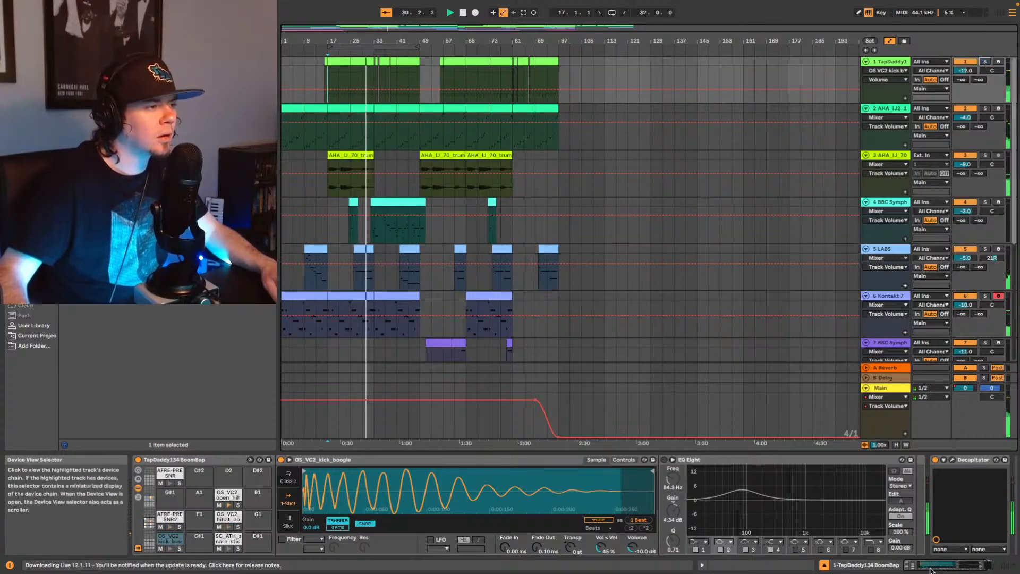
pyautogui.click(959, 567)
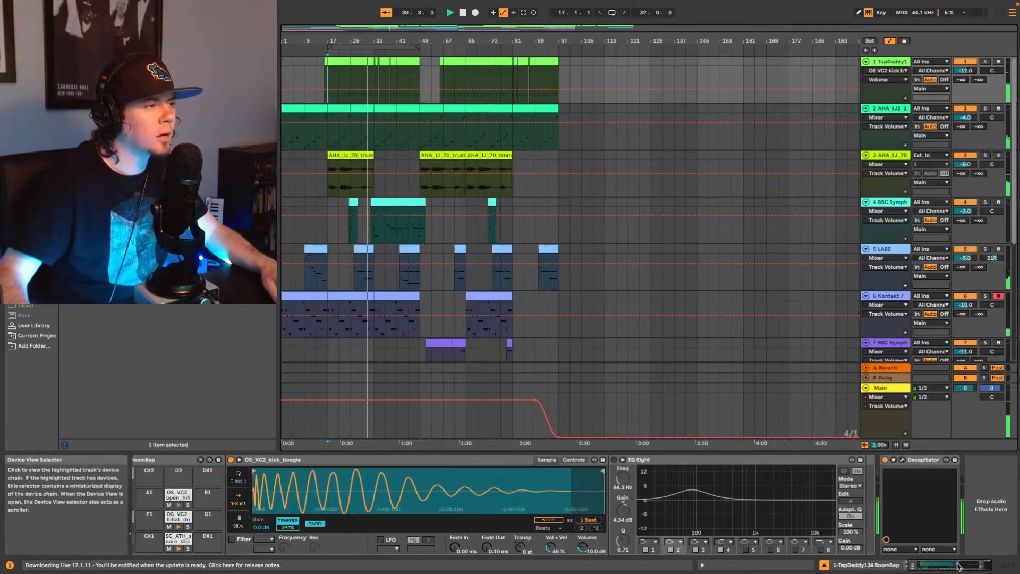
pyautogui.click(616, 460)
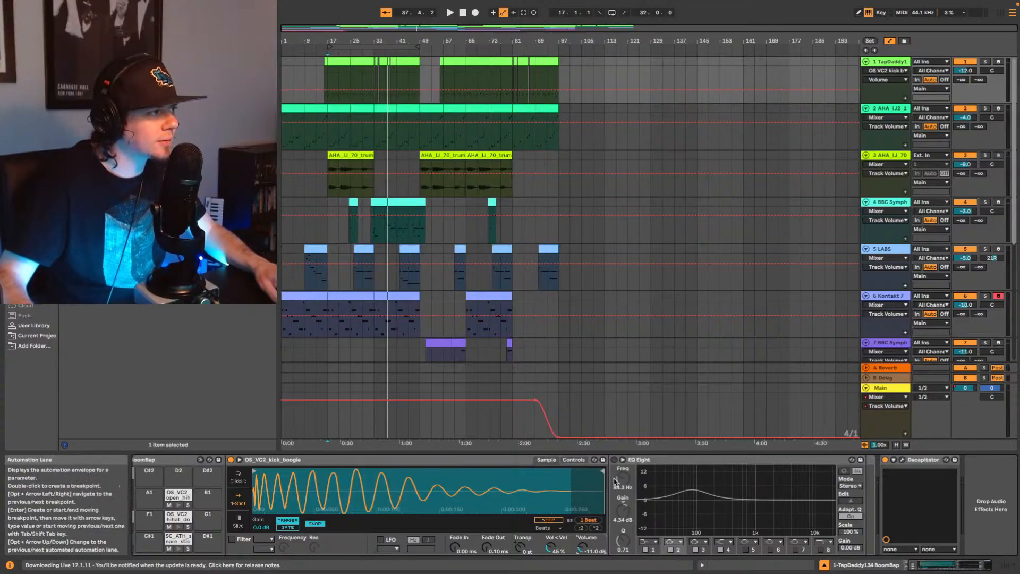
pyautogui.press('space')
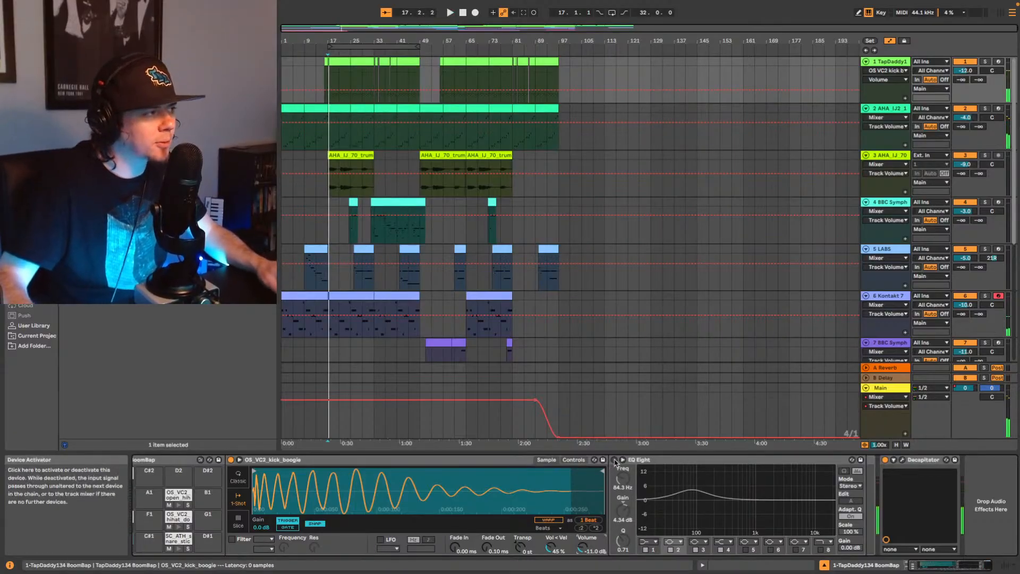
# Step: Turn the TapDaddy drum track's EQ Eight back on, audition the track soloed, and replay it with the full mix from bar 17
pyautogui.click(615, 461)
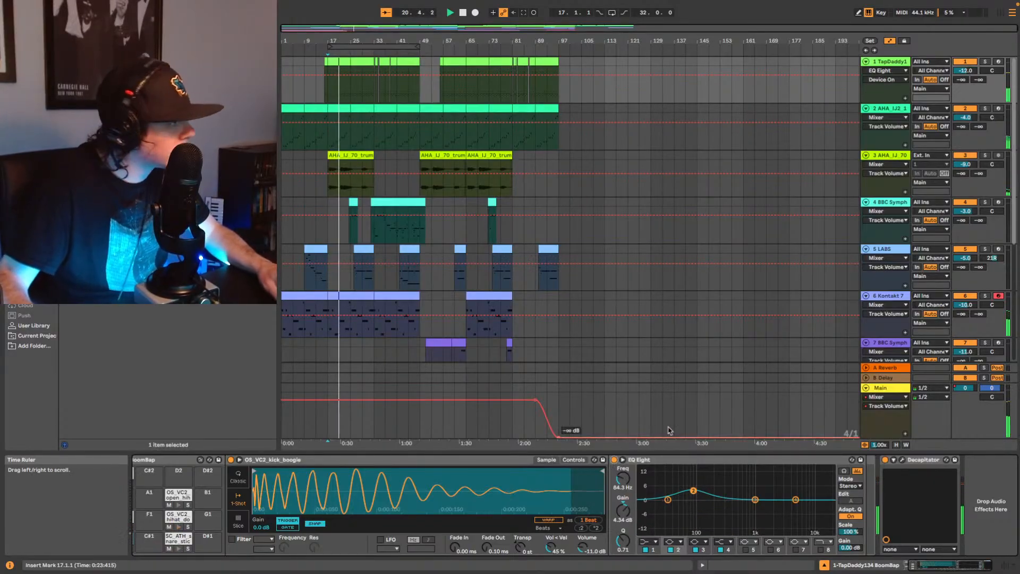
pyautogui.click(986, 62)
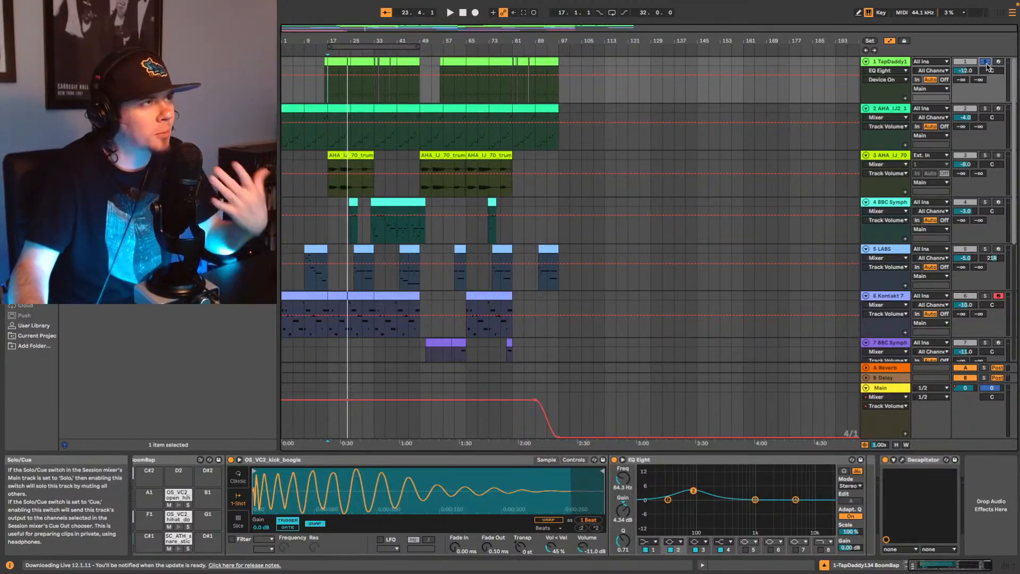
pyautogui.press('space')
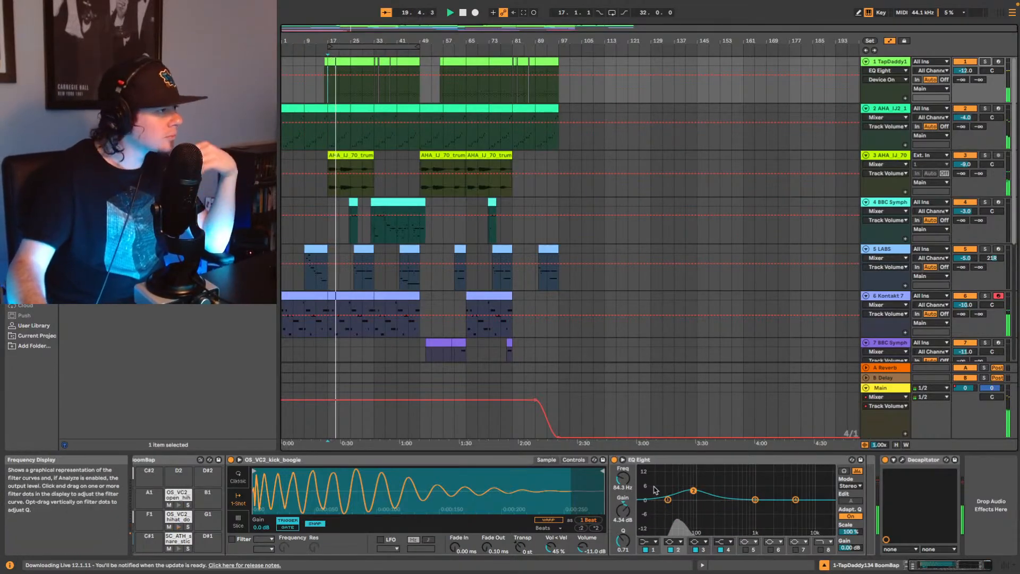
# Step: Try the OS_VC2_kick_boogie sample's volume at -12.0 dB and set the EQ Eight's low boost to 3.10 dB at 80.8 Hz
pyautogui.click(584, 550)
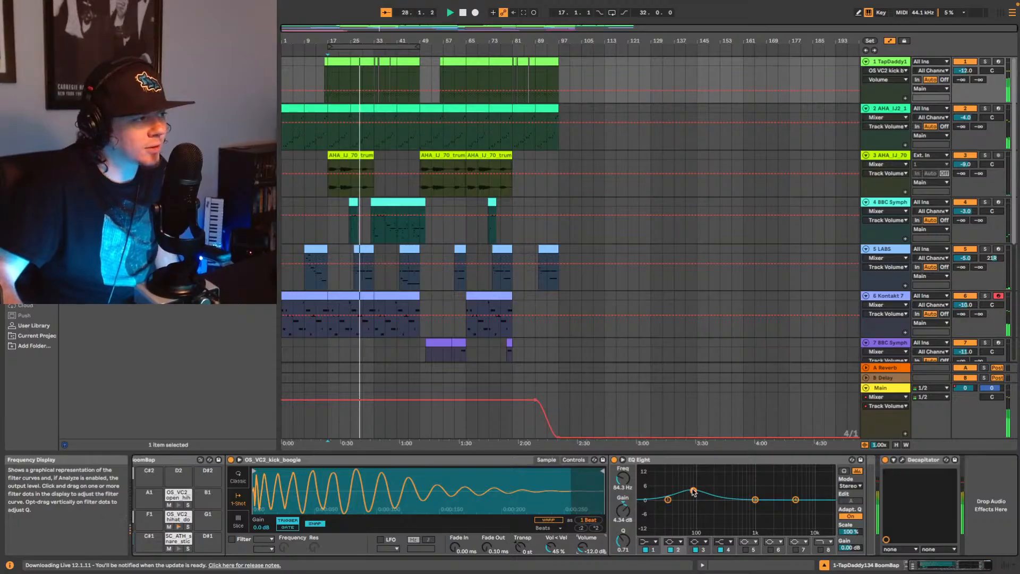
pyautogui.moveTo(694, 491); pyautogui.dragTo(692, 492)
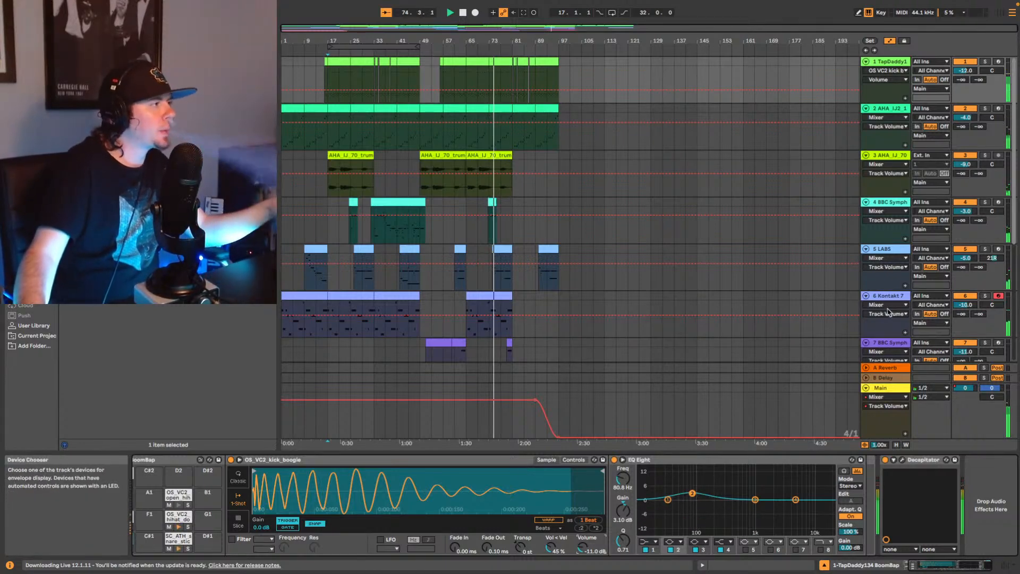
# Step: Listen through the song's ending while checking the orchestral tracks, and restart playback from bar 1
pyautogui.scroll(-5, 862, 279)
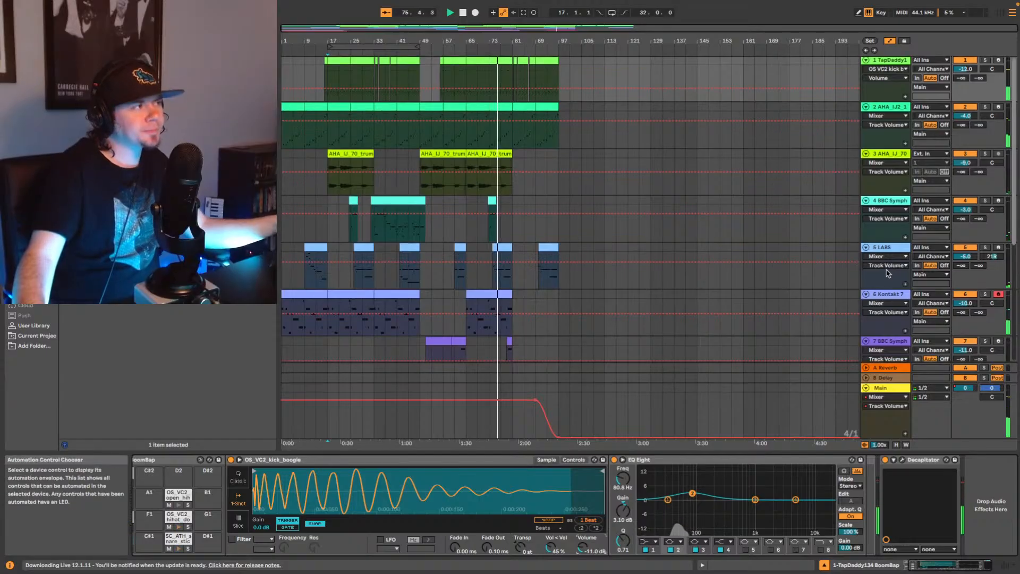
pyautogui.scroll(-2, 849, 284)
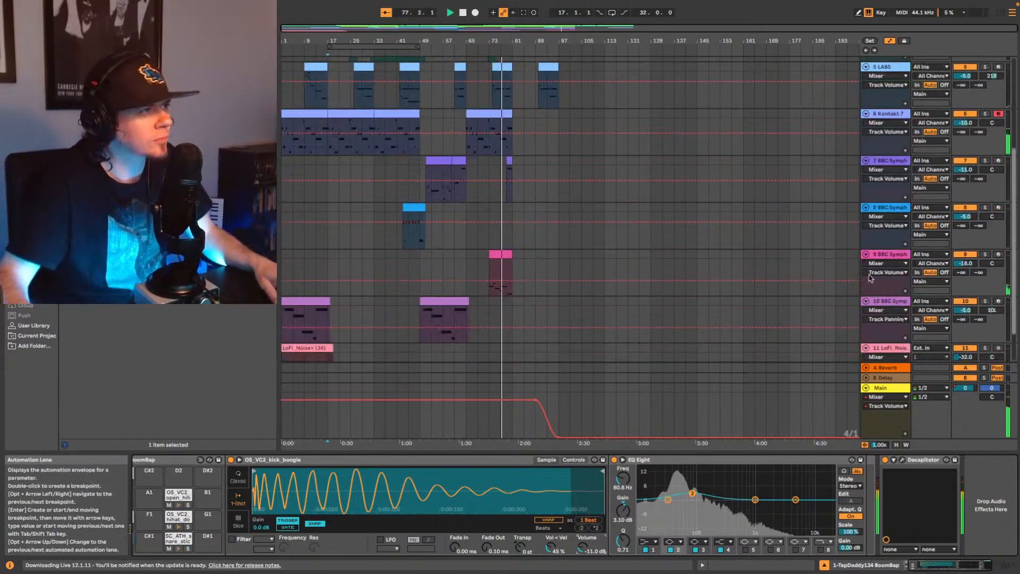
pyautogui.click(797, 270)
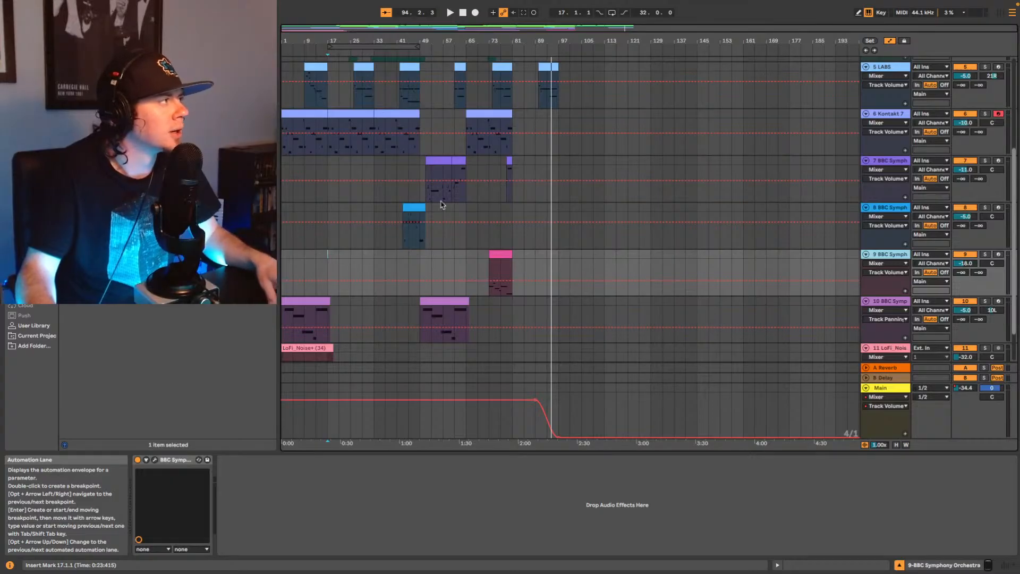
pyautogui.scroll(3, 638, 138)
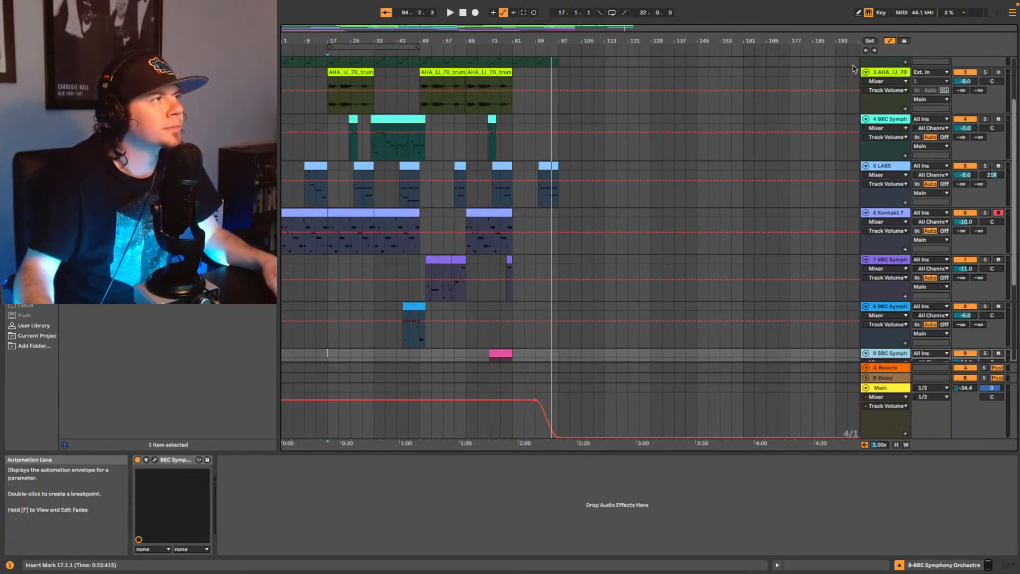
pyautogui.press('Home')
pyautogui.press('space')
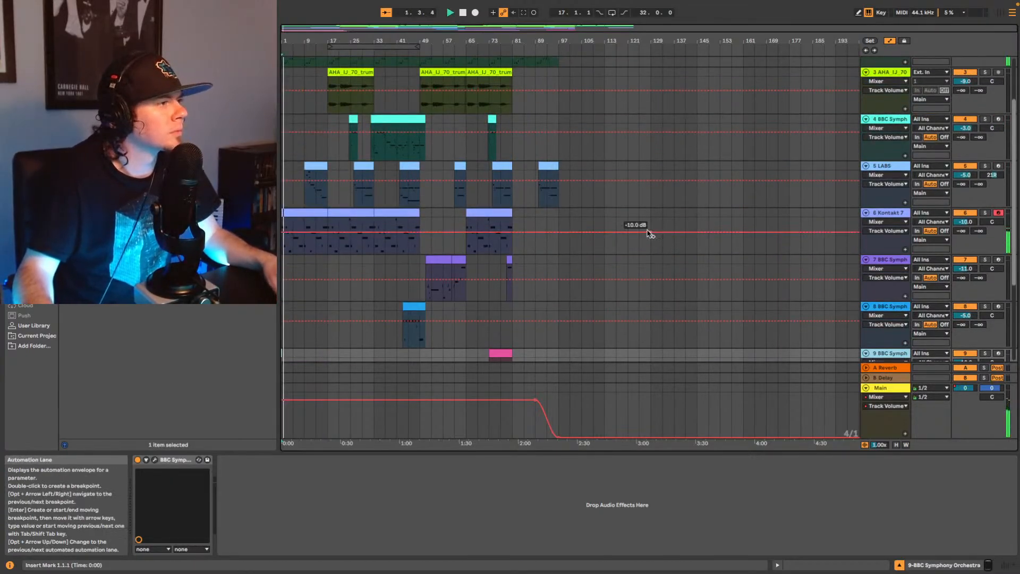
# Step: Replay the intro, pan the track 10 BBC Symphony Orchestra to 15L, and set its volume to -7.0 dB
pyautogui.scroll(-4, 649, 234)
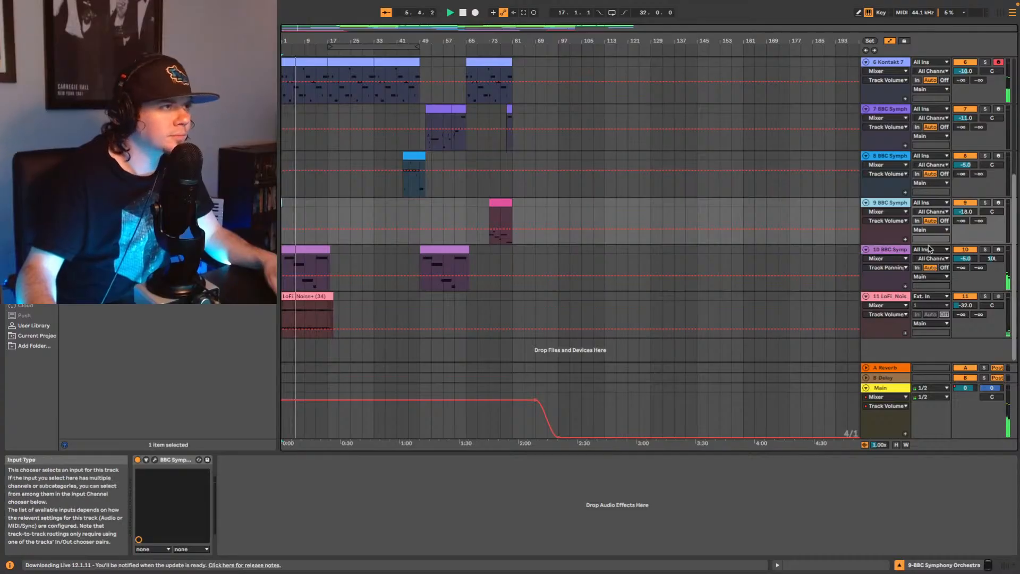
pyautogui.click(966, 259)
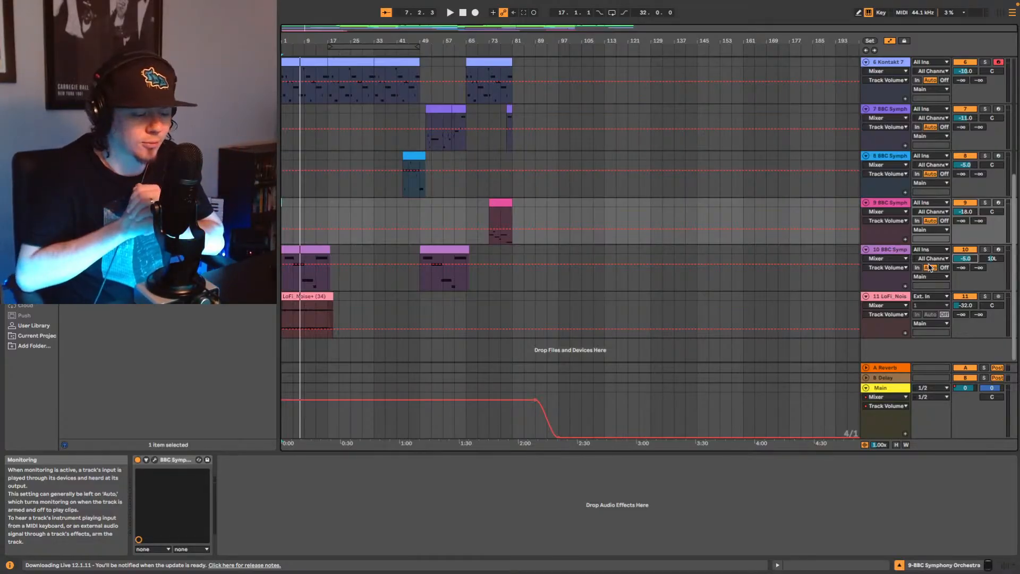
pyautogui.press('space')
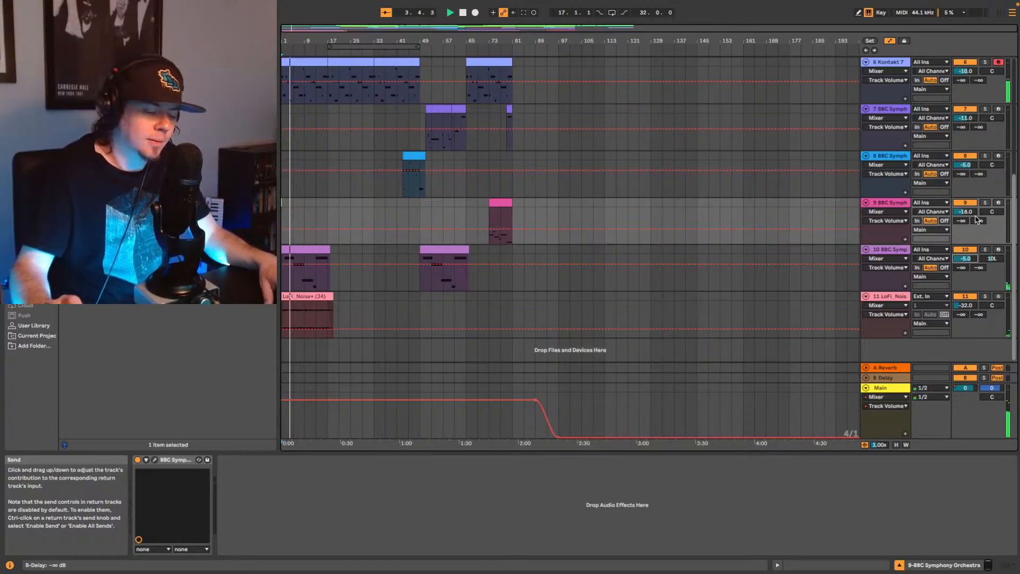
pyautogui.click(992, 258)
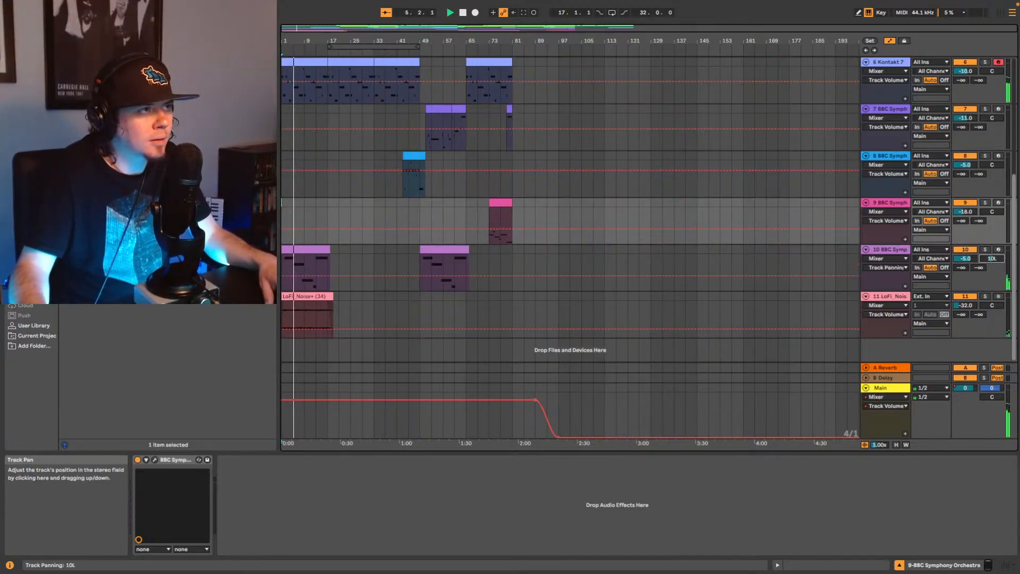
pyautogui.moveTo(992, 258); pyautogui.dragTo(992, 260)
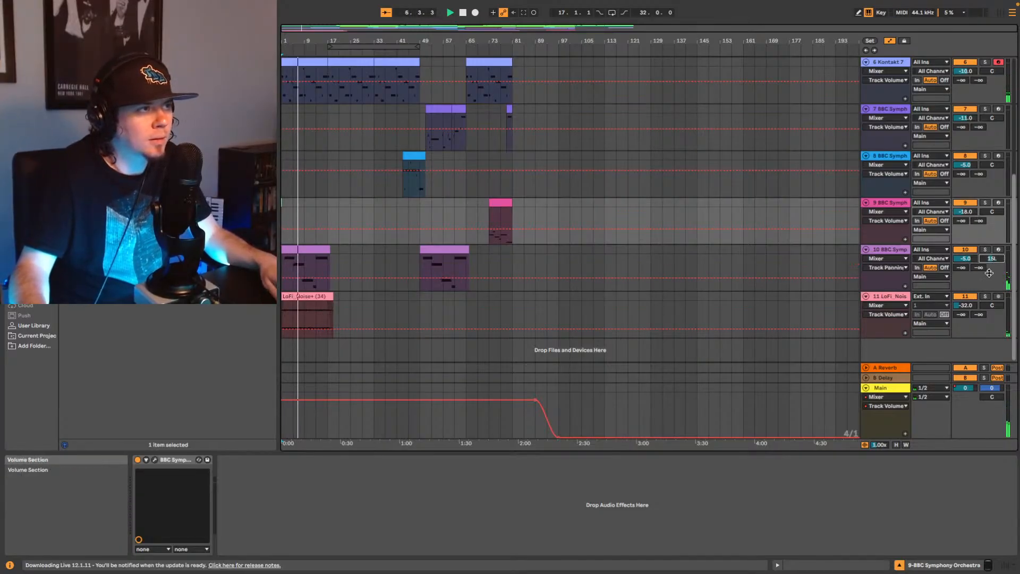
pyautogui.press('space')
pyautogui.press('space')
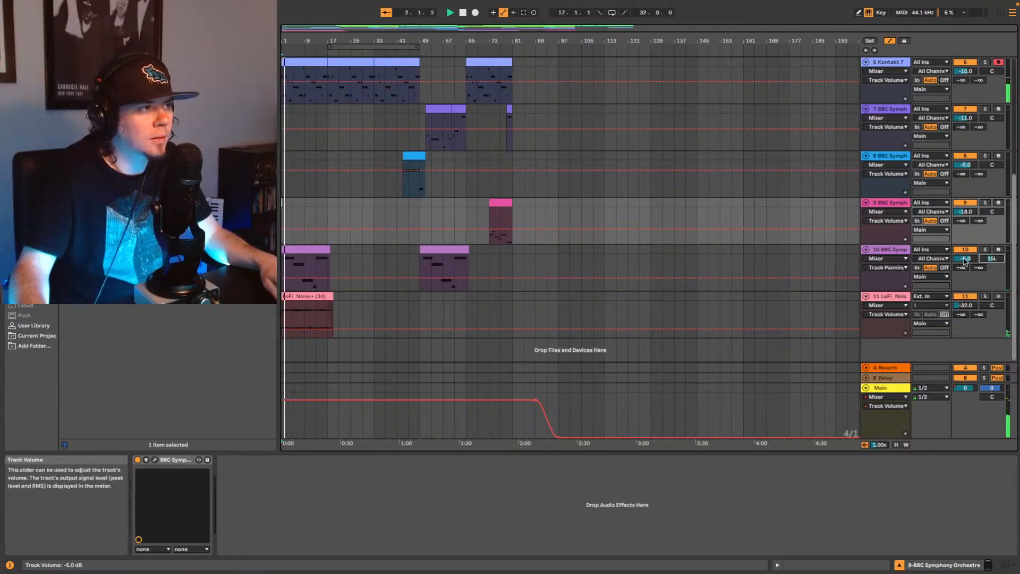
pyautogui.click(965, 259)
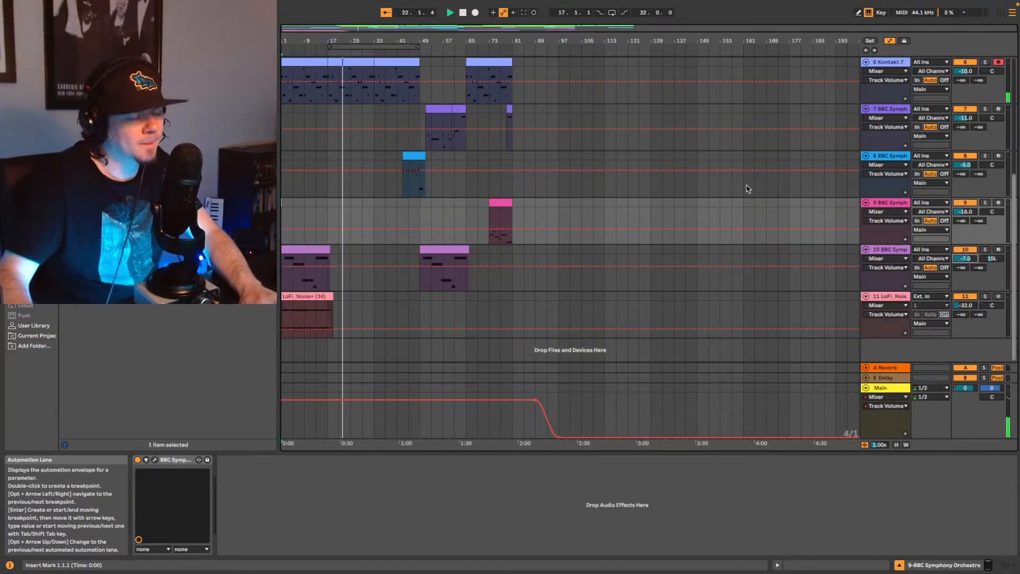
# Step: Try the TapDaddy drum track's volume at -11 dB and -13.0 dB during playback, and return it to -12.0 dB
pyautogui.scroll(10, 747, 188)
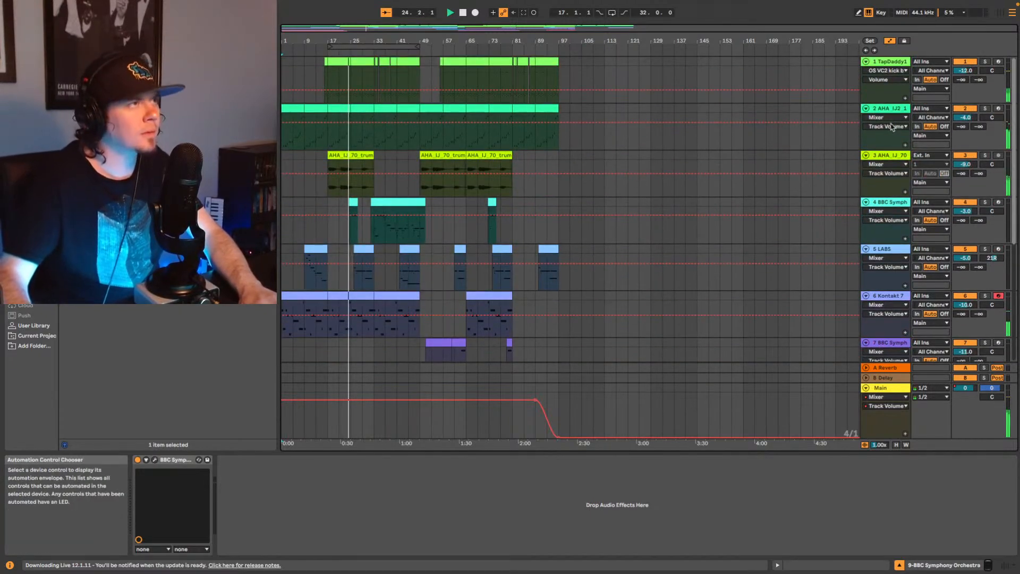
pyautogui.click(971, 71)
pyautogui.write('-11')
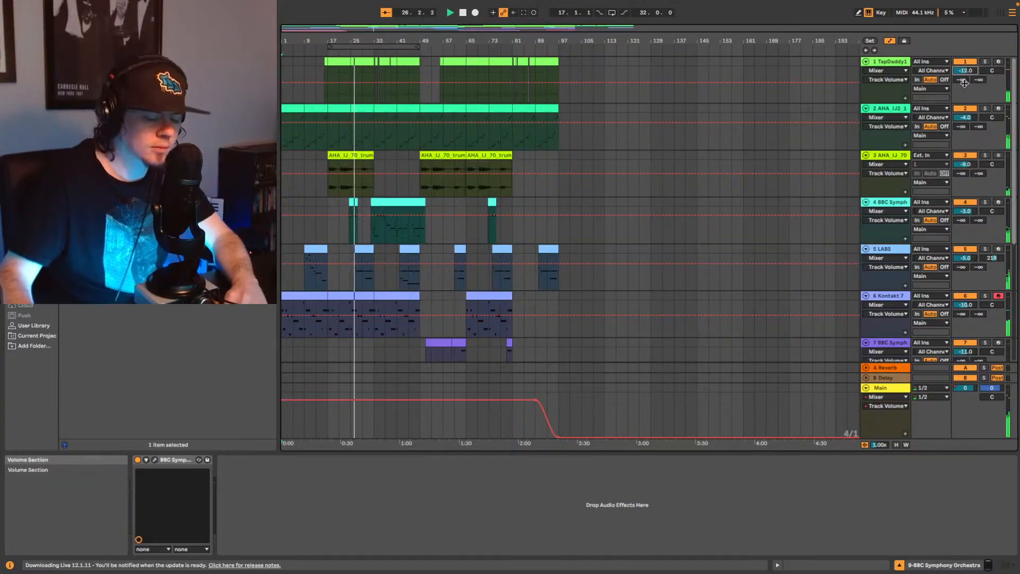
pyautogui.press('Return')
pyautogui.press('Down')
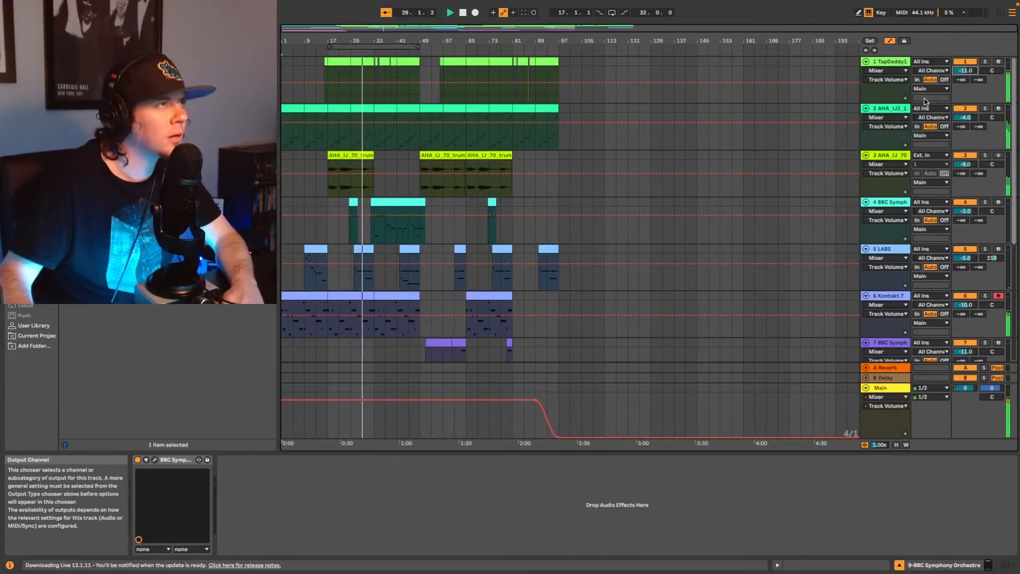
pyautogui.press('Down')
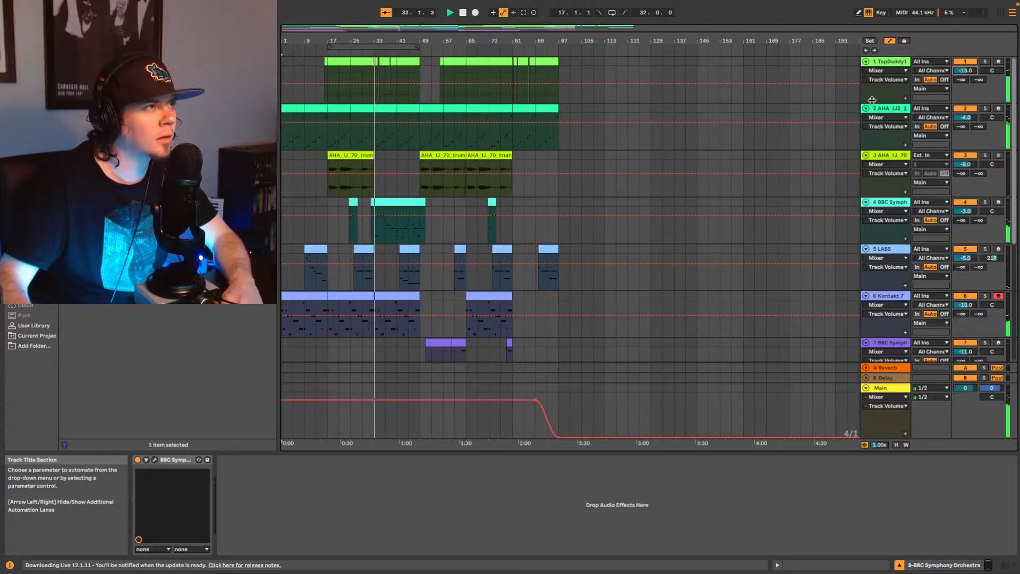
pyautogui.press('Up')
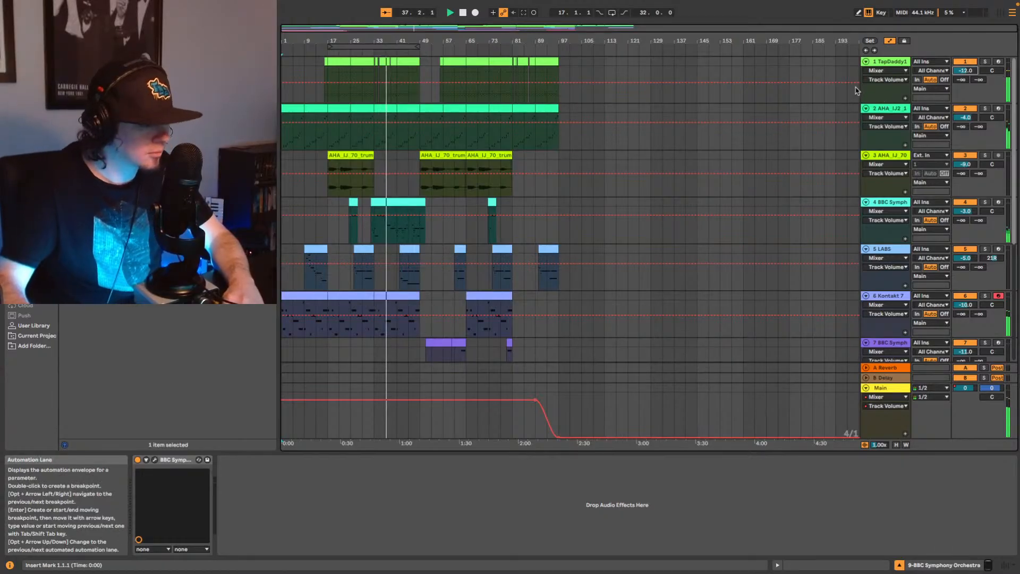
# Step: Follow the arrangement through bar 50 and set the volume of track 3, AHA_IJ_70, to -10.0 dB
pyautogui.scroll(-1, 570, 146)
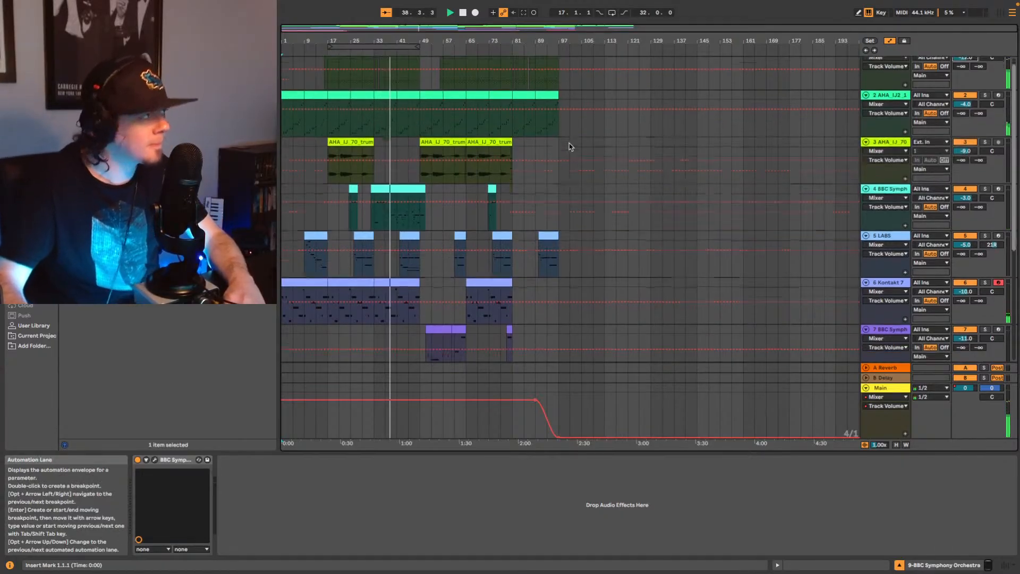
pyautogui.scroll(-3, 570, 146)
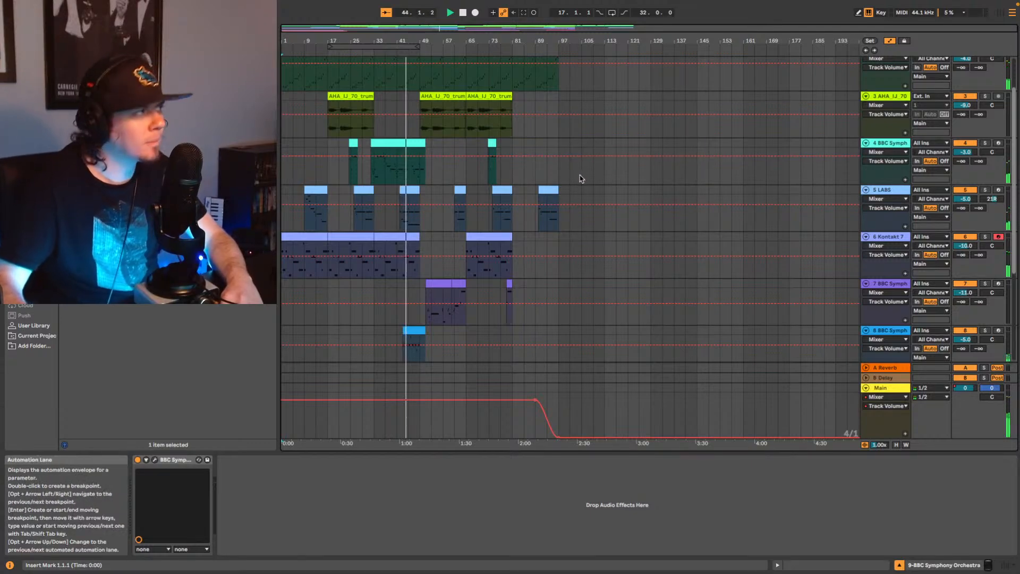
pyautogui.scroll(-2, 611, 194)
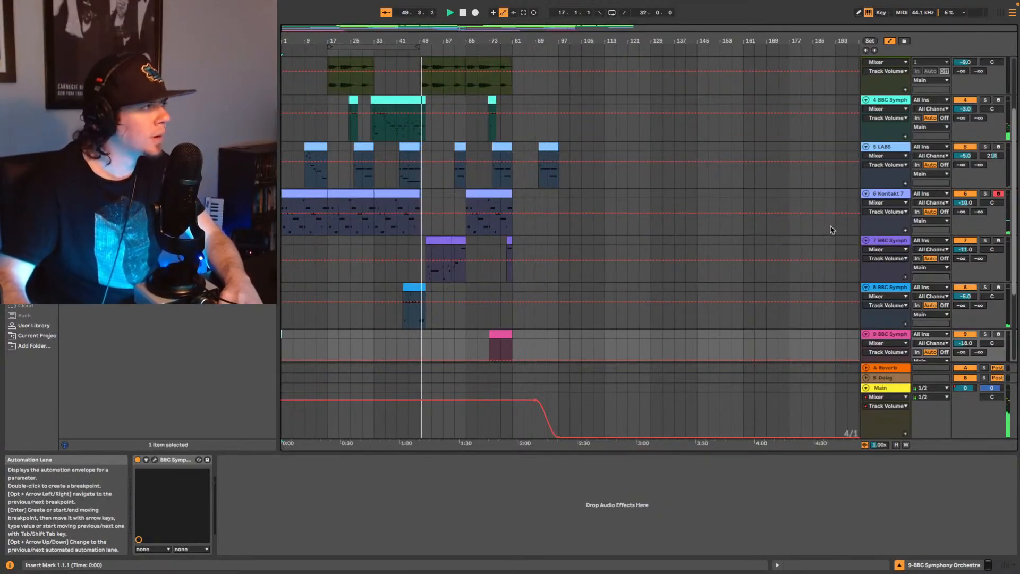
pyautogui.scroll(2, 832, 194)
pyautogui.scroll(1, 831, 194)
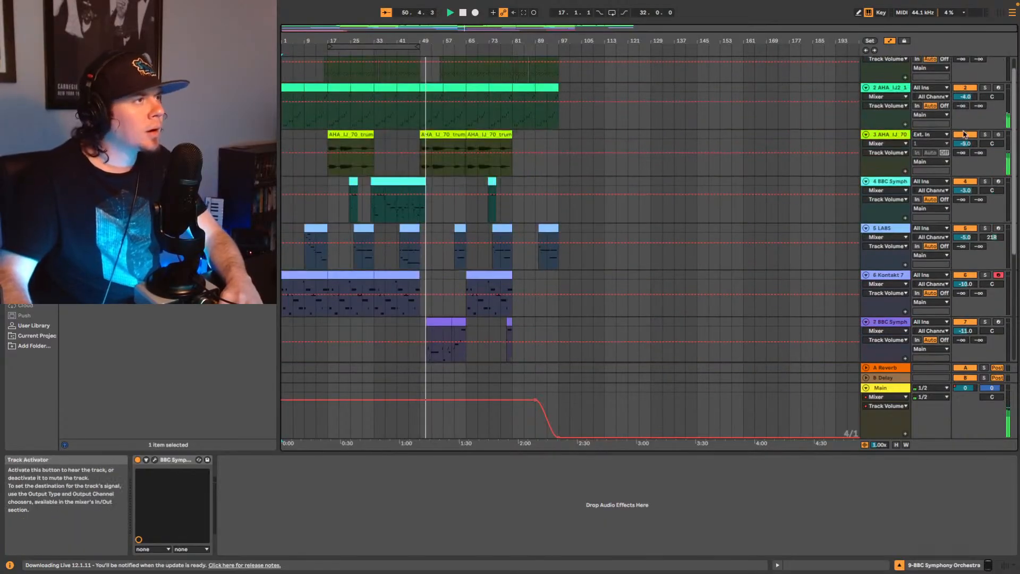
pyautogui.moveTo(968, 140); pyautogui.dragTo(972, 143)
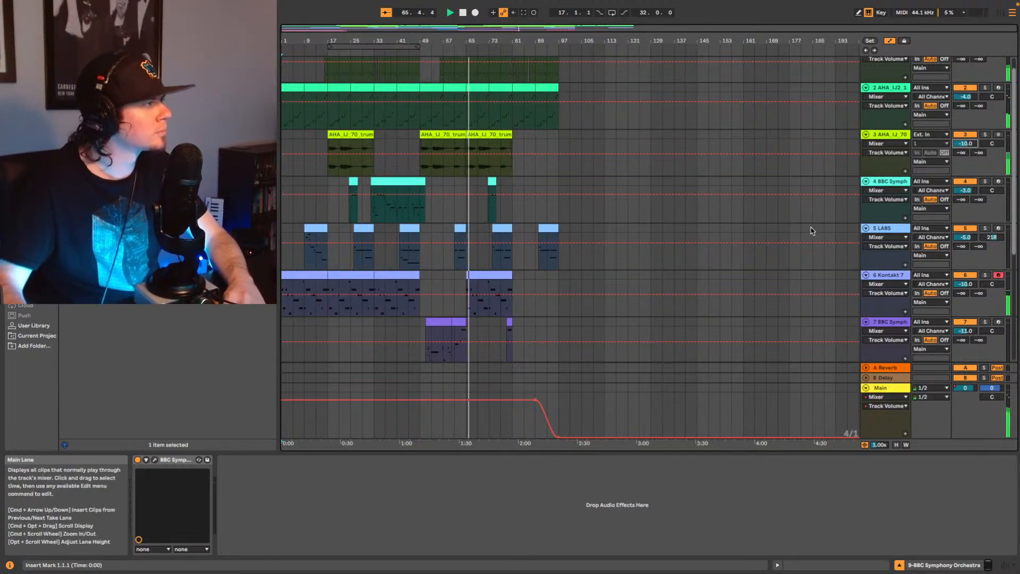
# Step: Replay from bar 51, audition the track 7 BBC Symphony Orchestra soloed, and compare it with the full mix
pyautogui.scroll(-3, 812, 231)
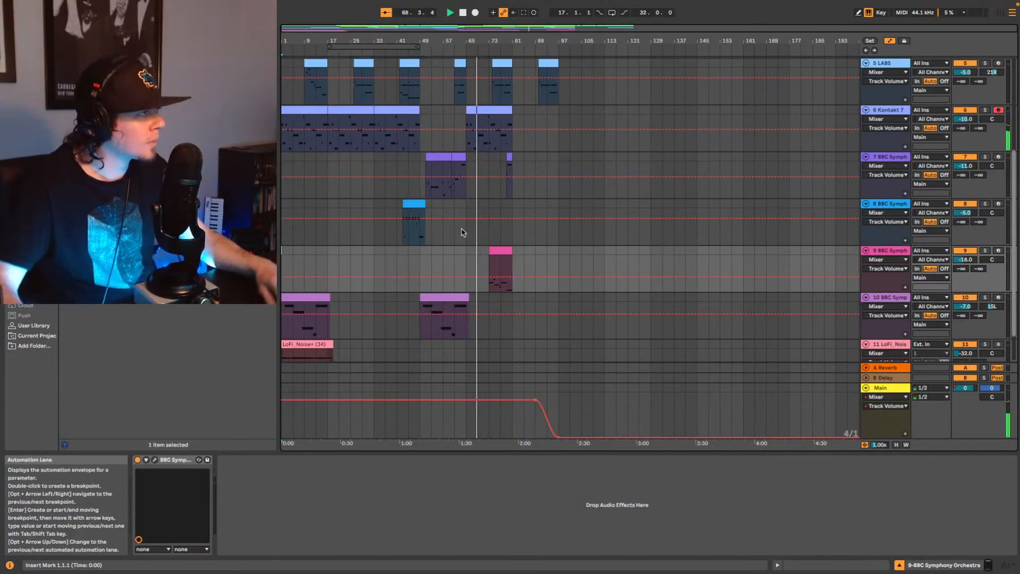
pyautogui.click(426, 194)
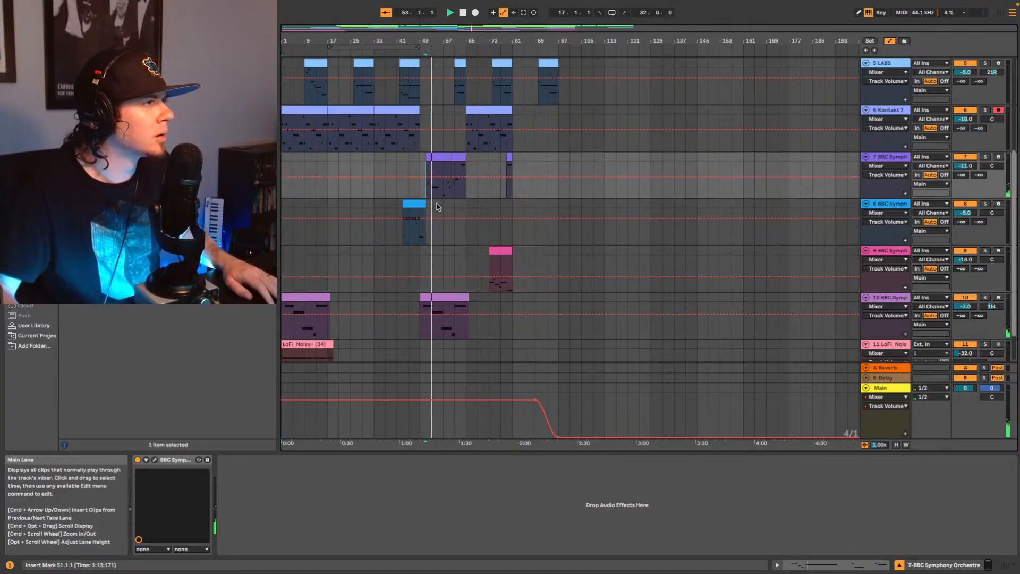
pyautogui.click(985, 158)
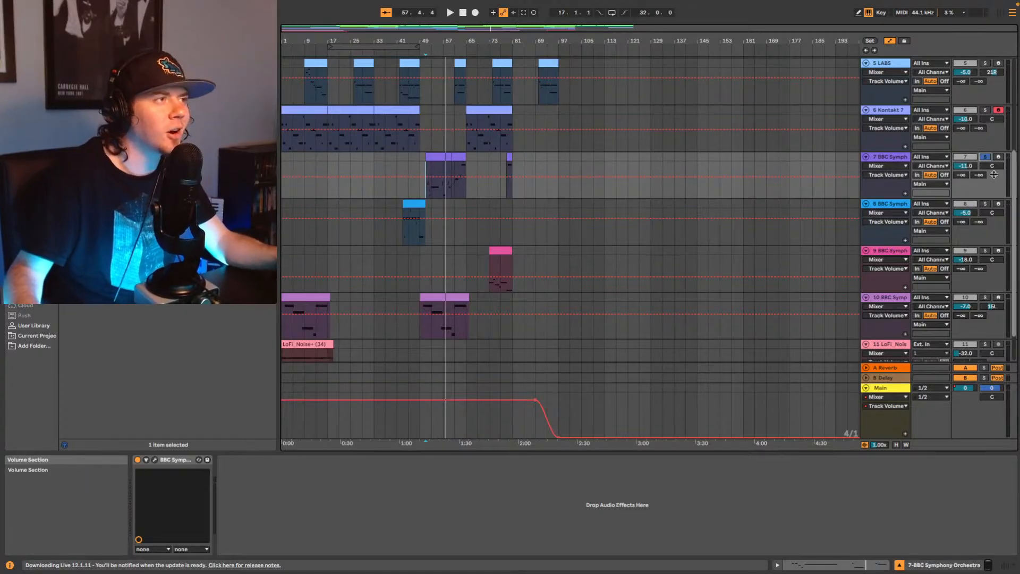
pyautogui.press('space')
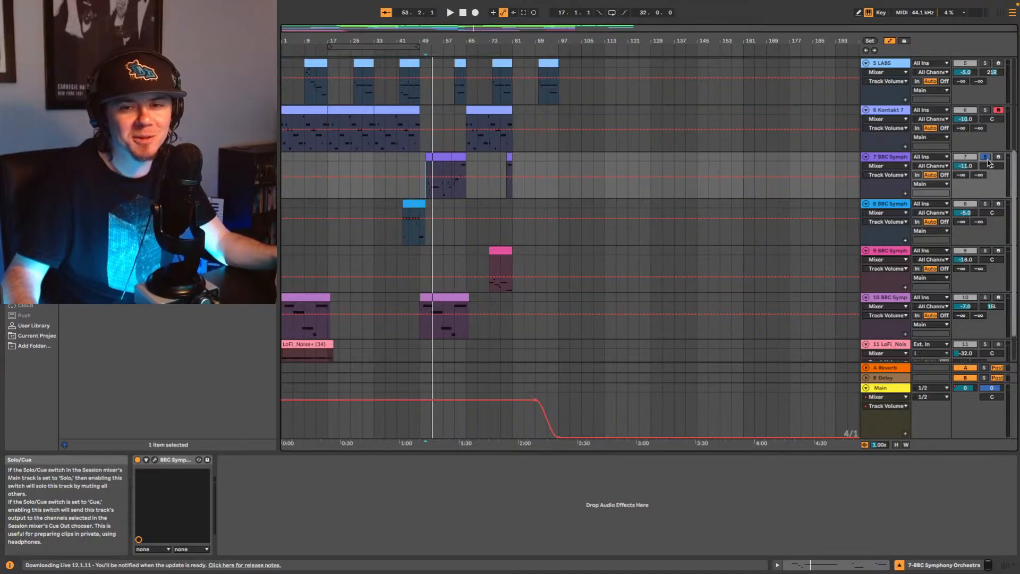
pyautogui.press('space')
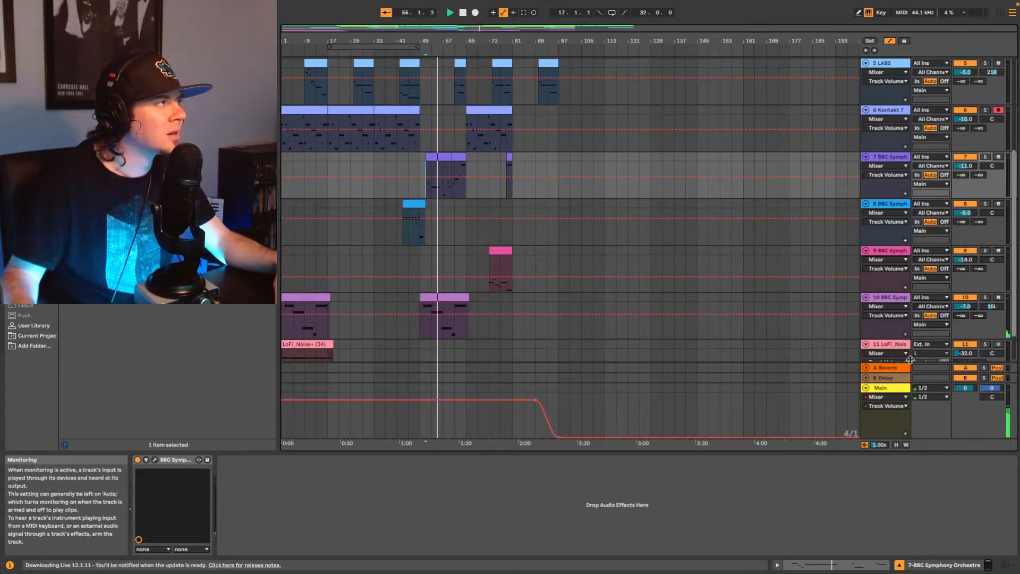
# Step: Compare where the clips of tracks 10, 7 and AHA_IJ_70 enter around bars 49 and 51
pyautogui.scroll(1, 877, 345)
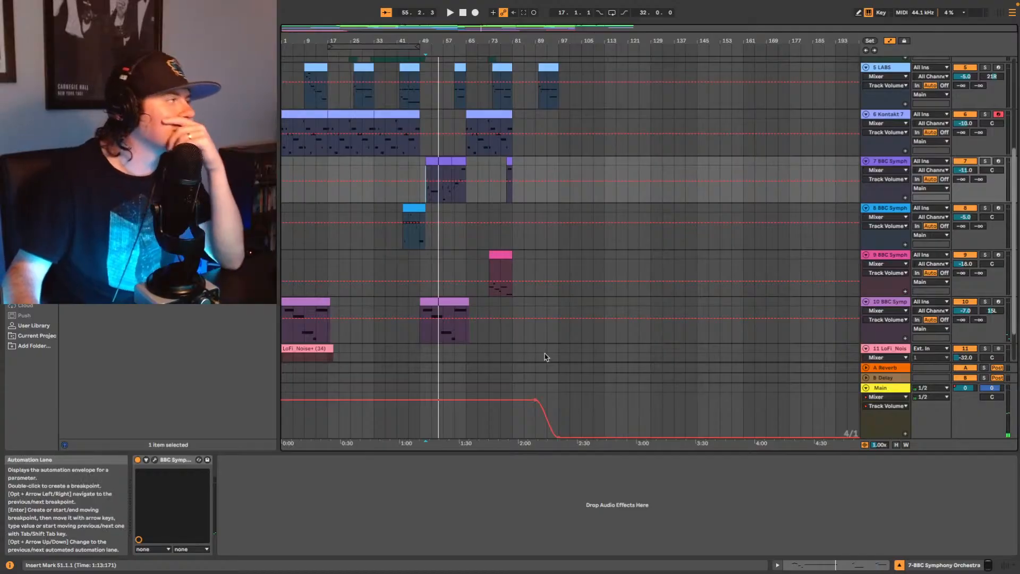
pyautogui.scroll(-2, 547, 357)
pyautogui.click(421, 323)
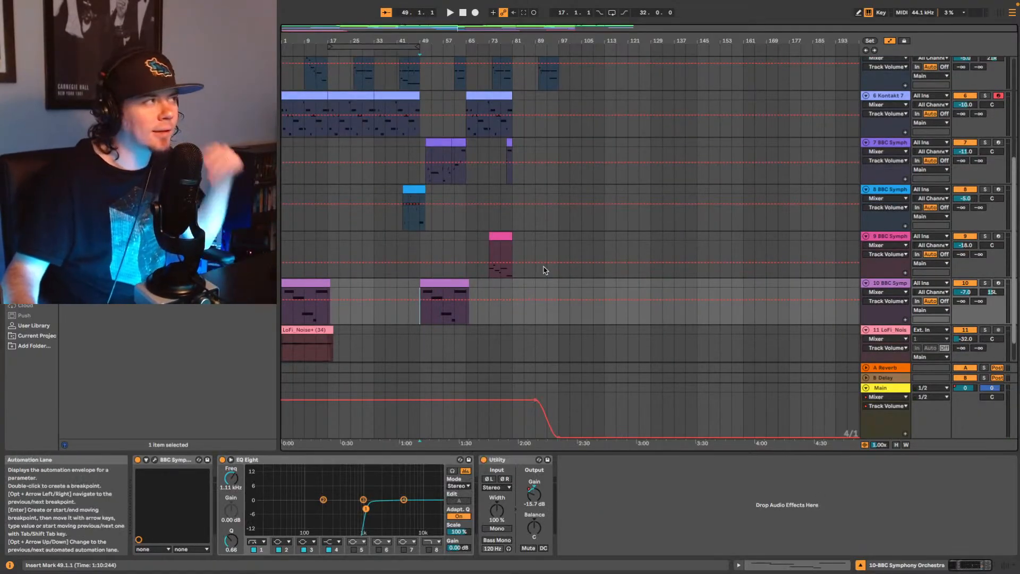
pyautogui.click(427, 180)
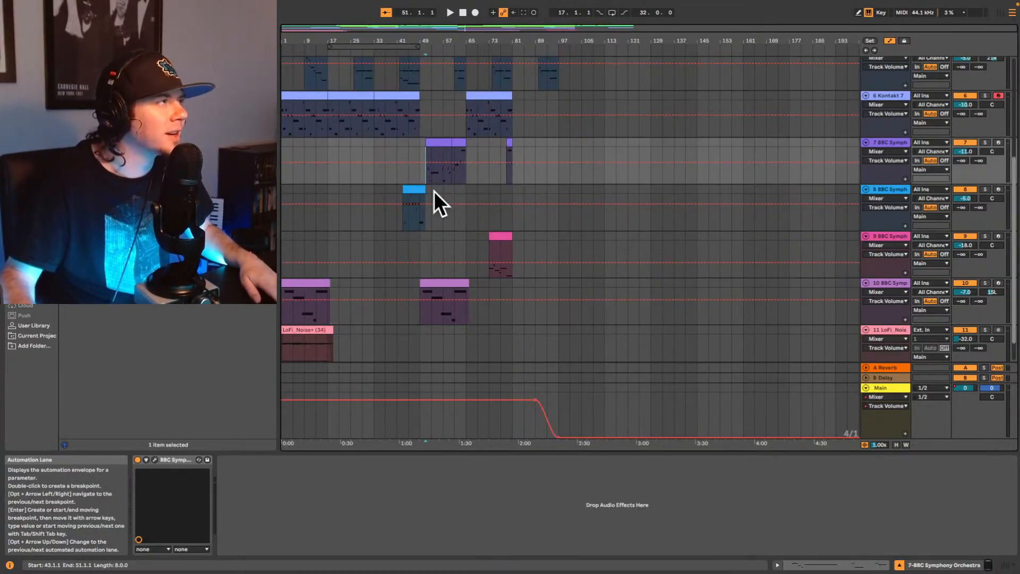
pyautogui.scroll(5, 444, 165)
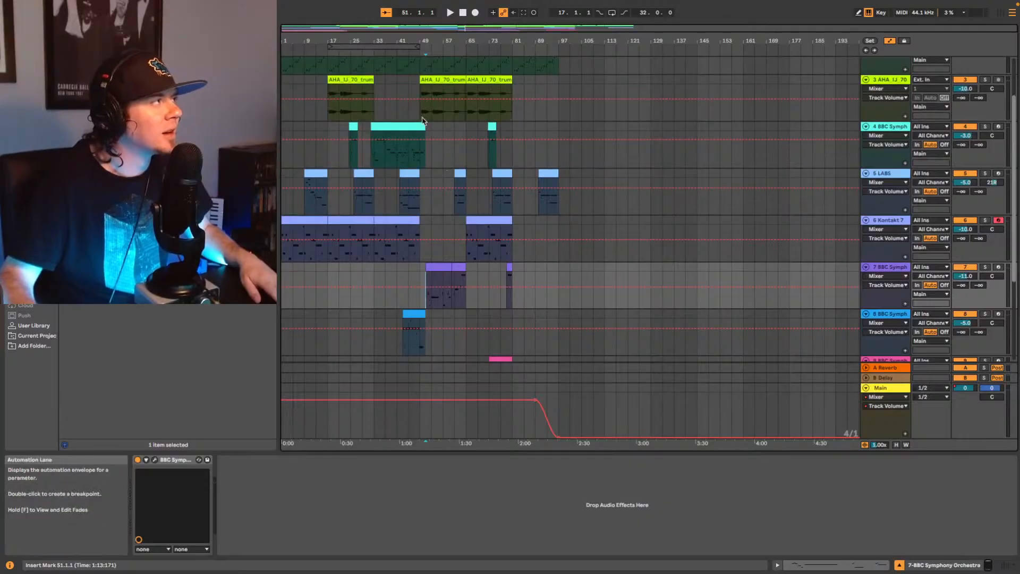
pyautogui.click(423, 112)
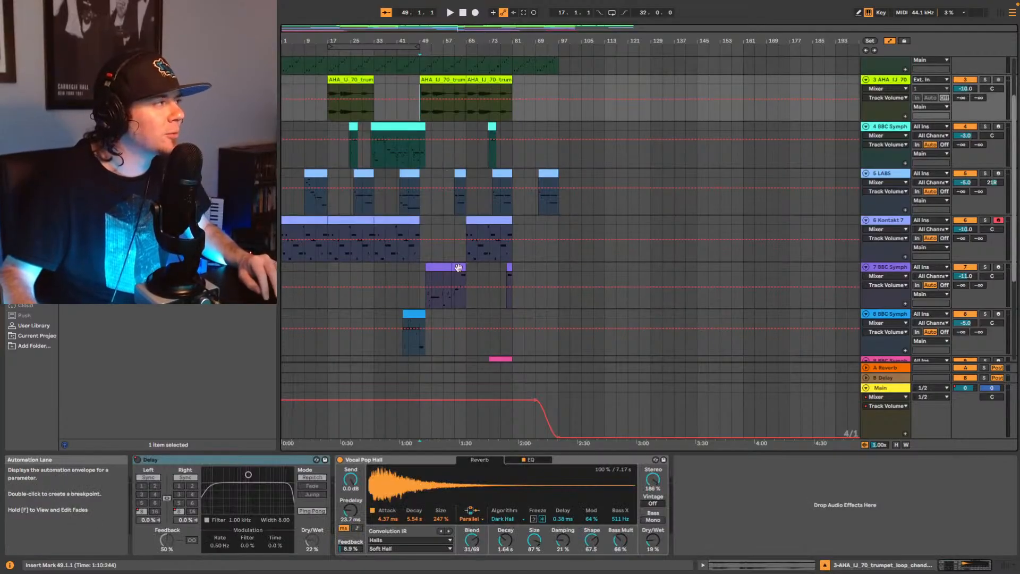
# Step: Replay from bar 51 and try the track 7 BBC Symphony Orchestra panned to 17R
pyautogui.click(439, 267)
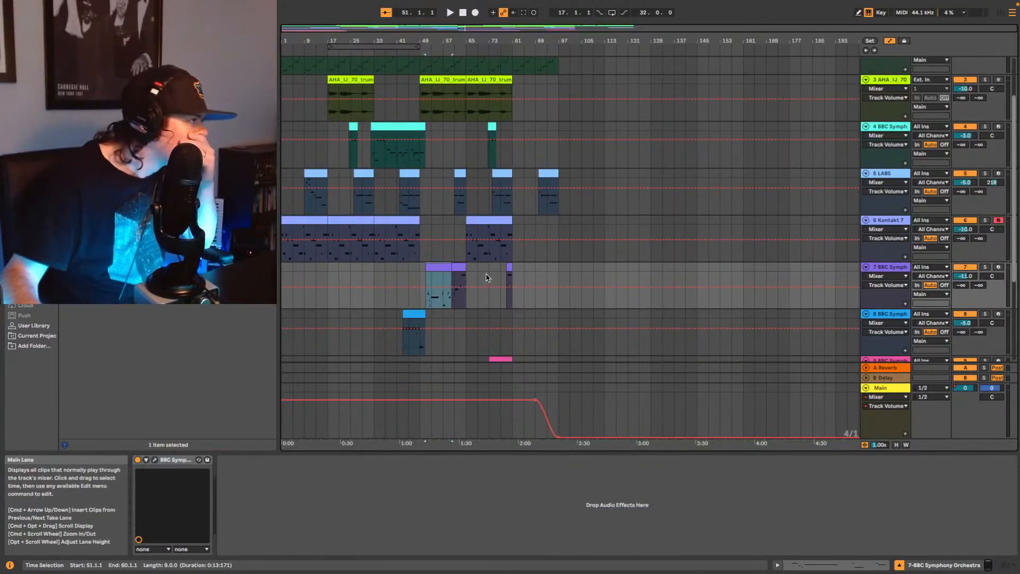
pyautogui.press('space')
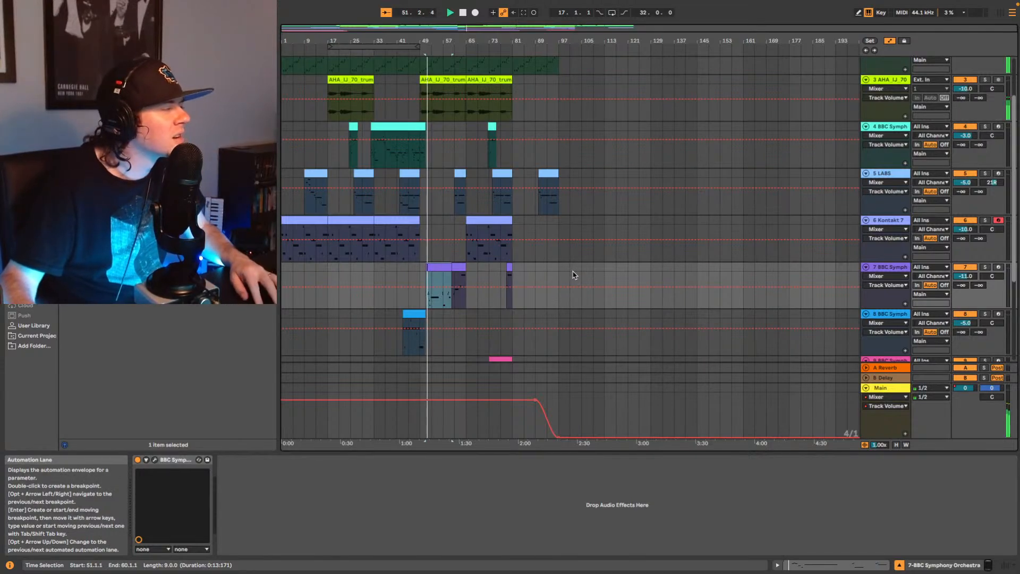
pyautogui.click(997, 277)
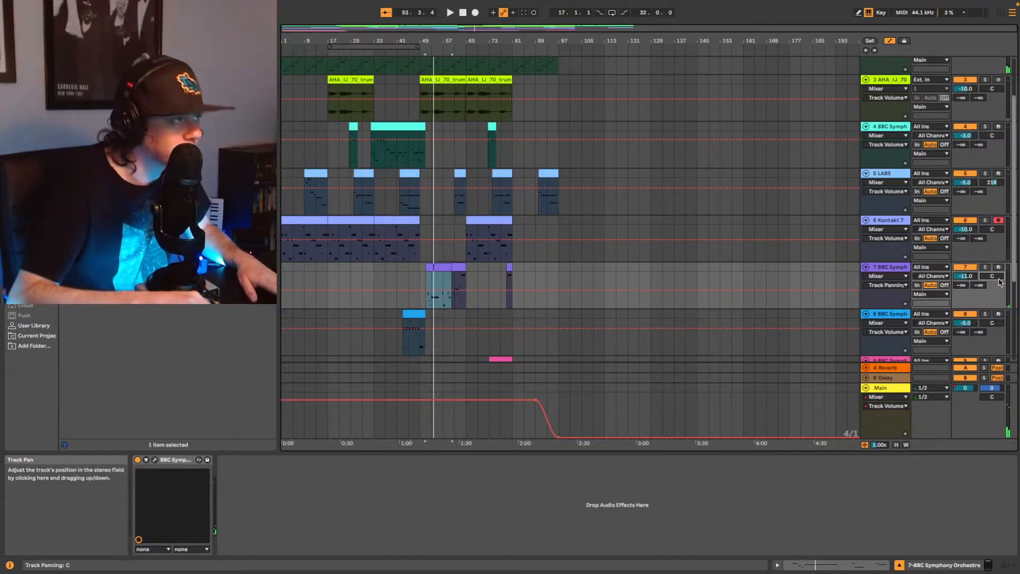
pyautogui.press('Up')
pyautogui.press('space')
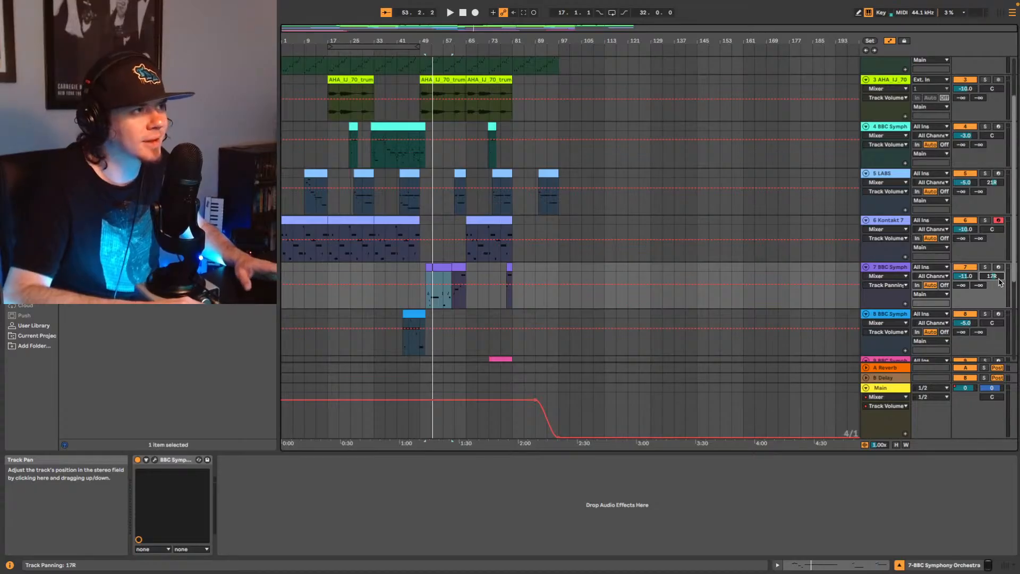
pyautogui.press('space')
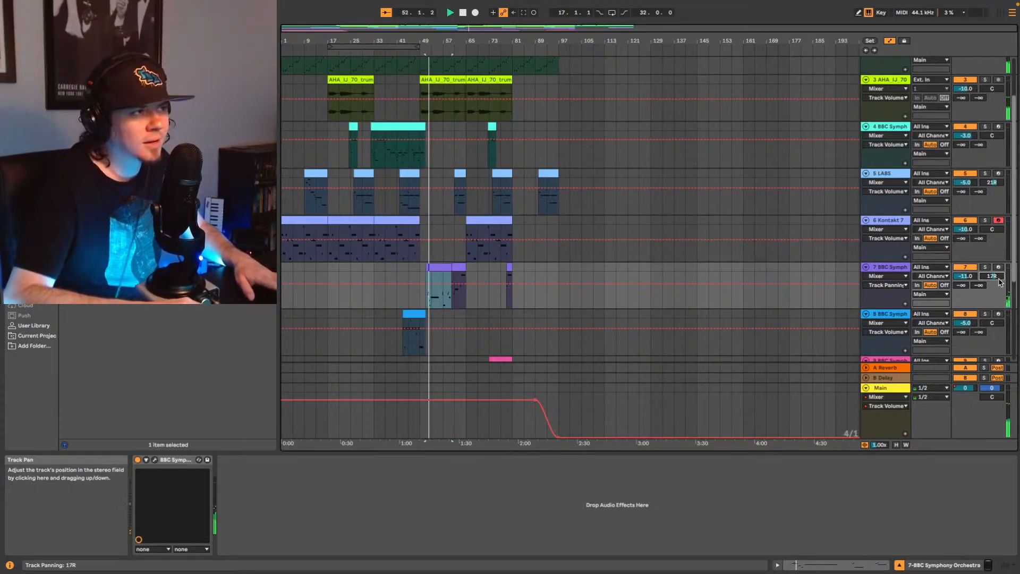
# Step: Narrow the track 7 BBC Symphony Orchestra's panning through 10R and 7R to 6R, and play on through the song's ending
pyautogui.scroll(-1, 1000, 281)
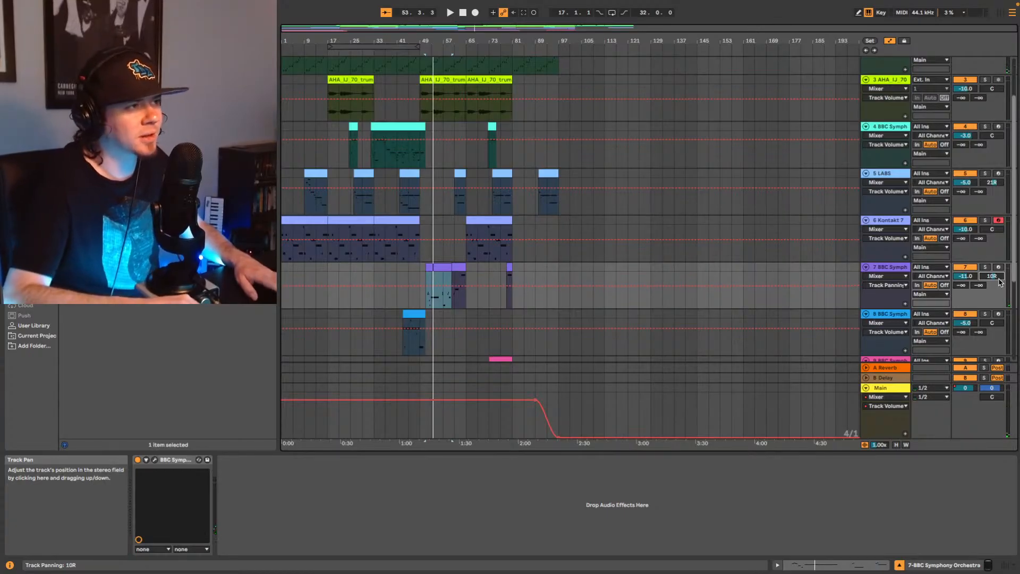
pyautogui.press('space')
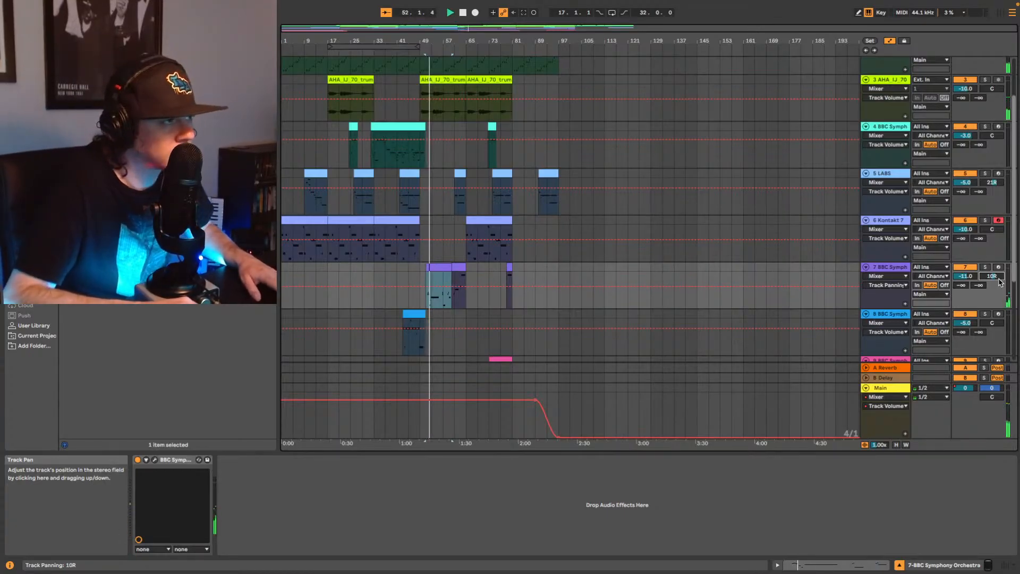
pyautogui.press('space')
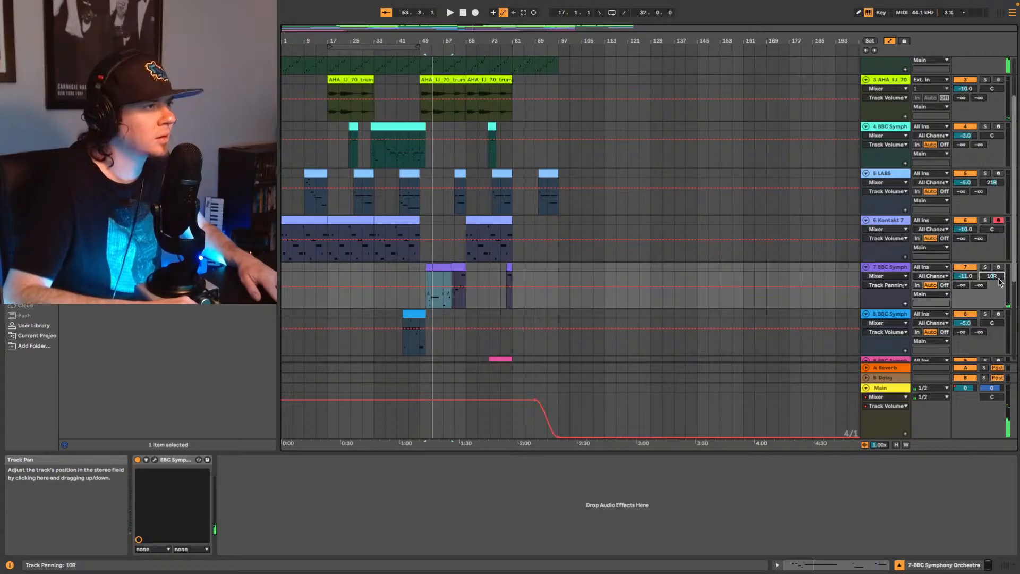
pyautogui.scroll(-1, 1001, 281)
pyautogui.press('space')
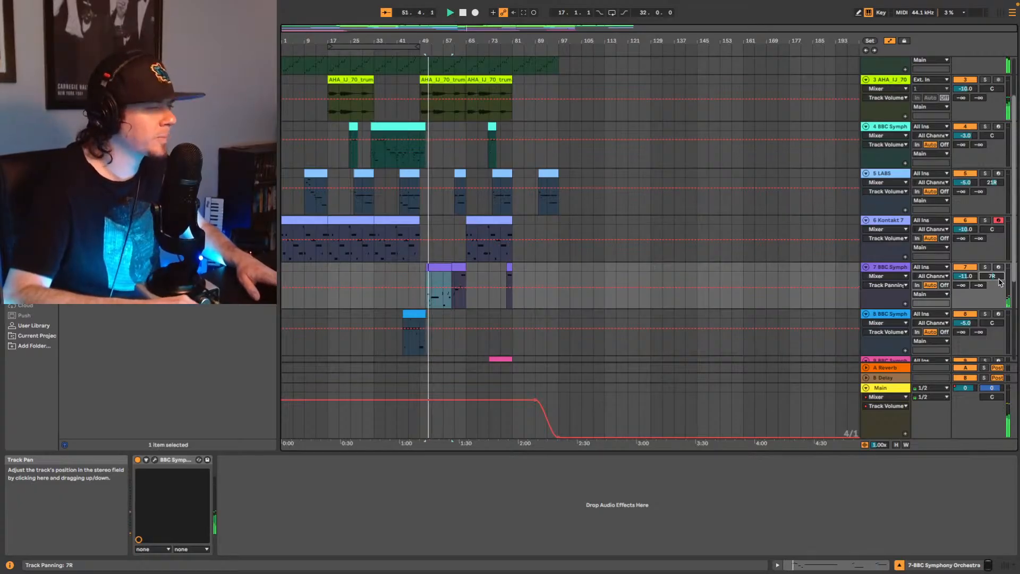
pyautogui.scroll(-1, 1001, 282)
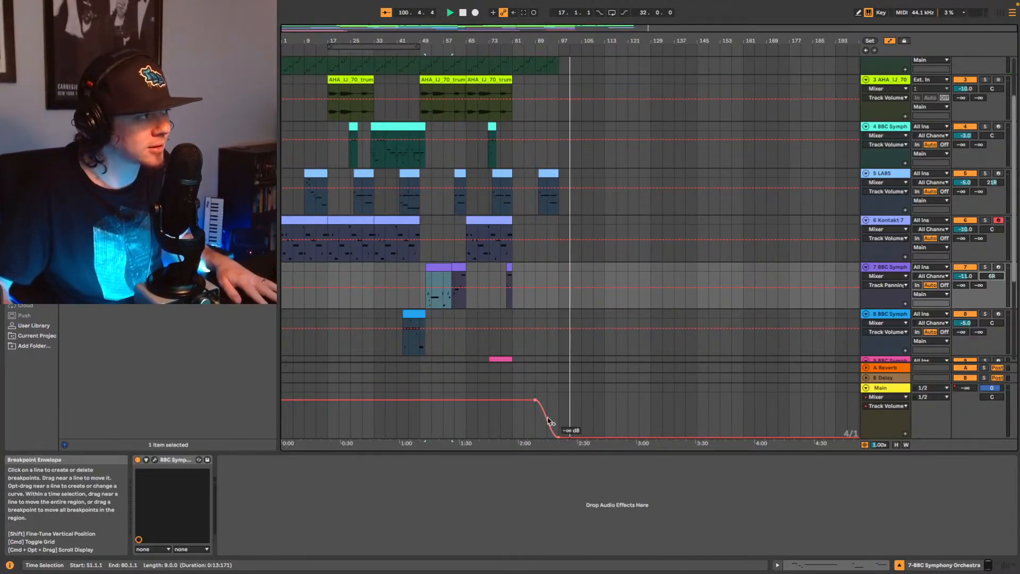
pyautogui.press('space')
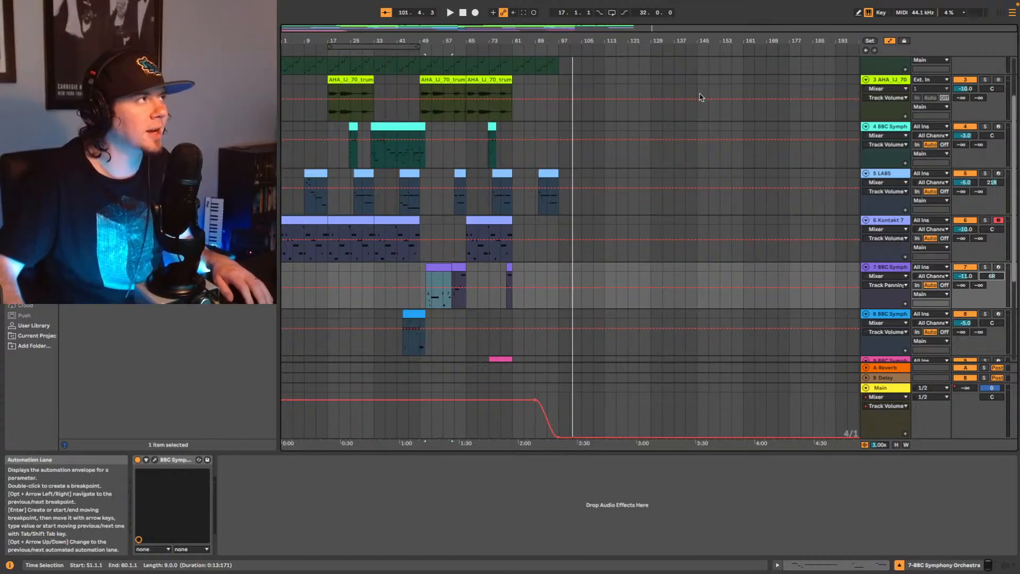
# Step: Remove the end breakpoint of the Main volume fade-out and restore it as a straight ramp from bar 89 to 97
pyautogui.moveTo(579, 29); pyautogui.dragTo(578, 80)
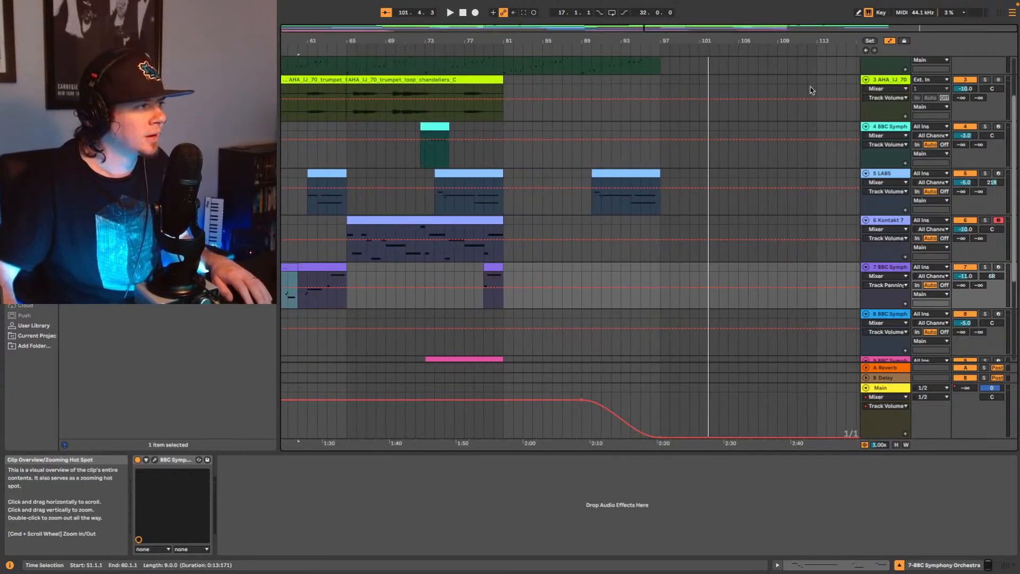
pyautogui.moveTo(661, 439)
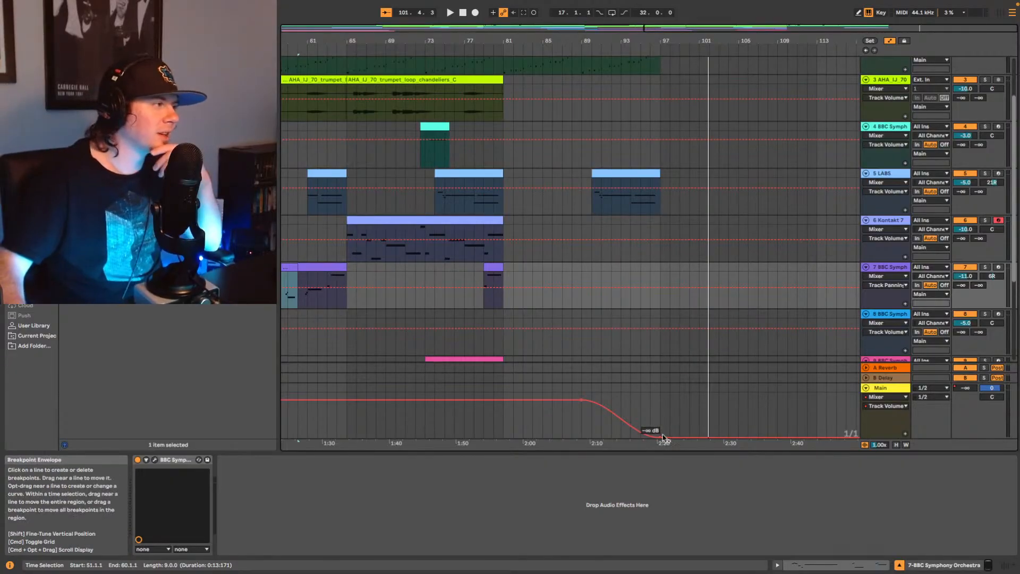
pyautogui.click(661, 439)
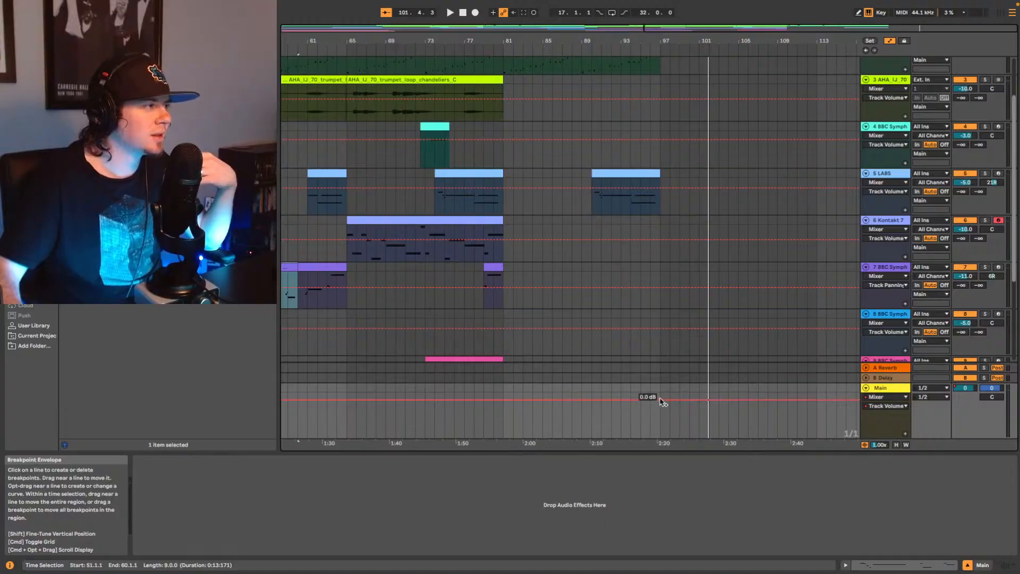
pyautogui.press('super+z')
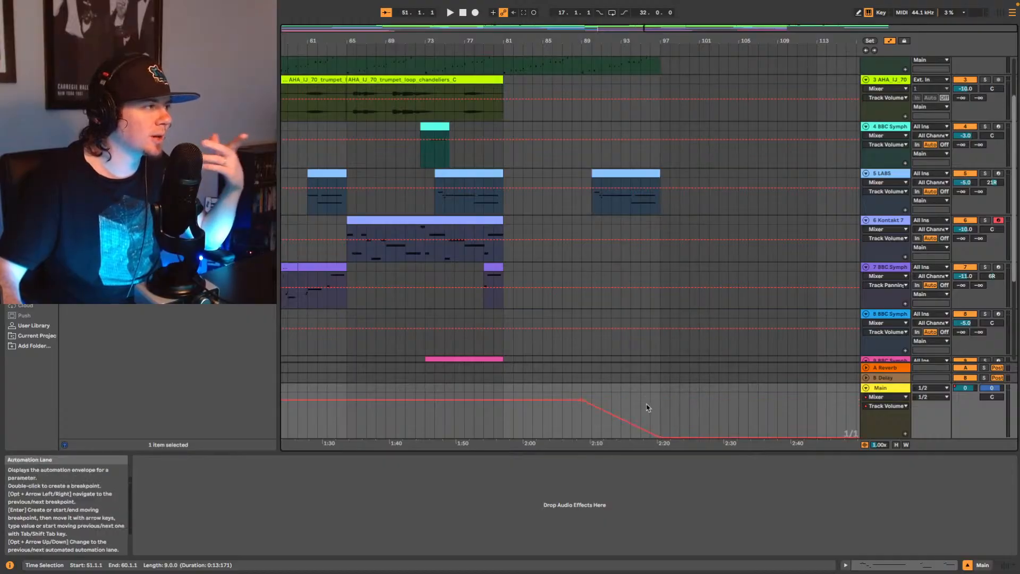
# Step: Round off the Main volume fade-out with breakpoints near bar 90, at -3.0 dB on bar 91 and about -5.8 dB on bar 92
pyautogui.moveTo(656, 28); pyautogui.dragTo(745, 53)
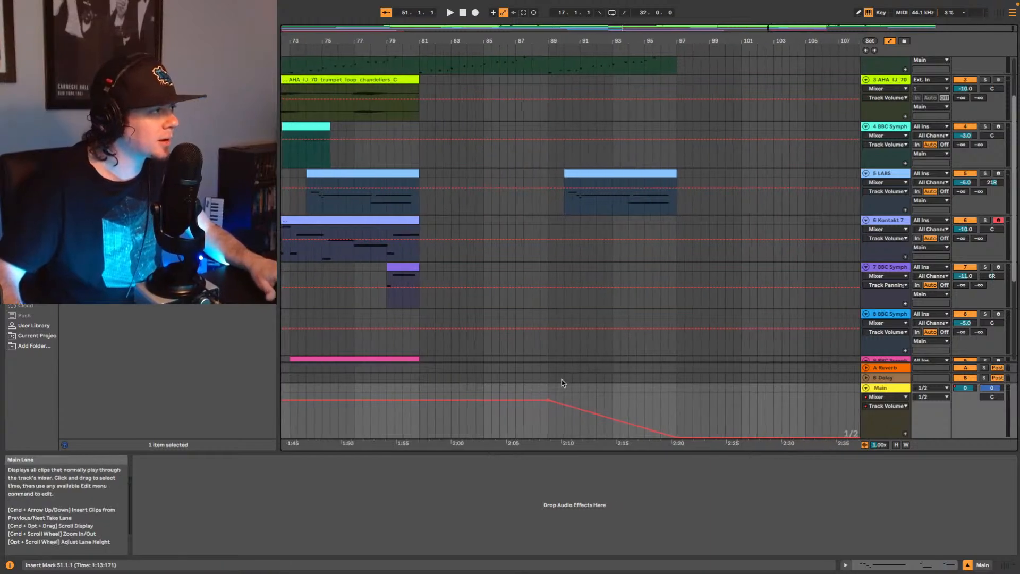
pyautogui.moveTo(557, 404); pyautogui.dragTo(557, 403)
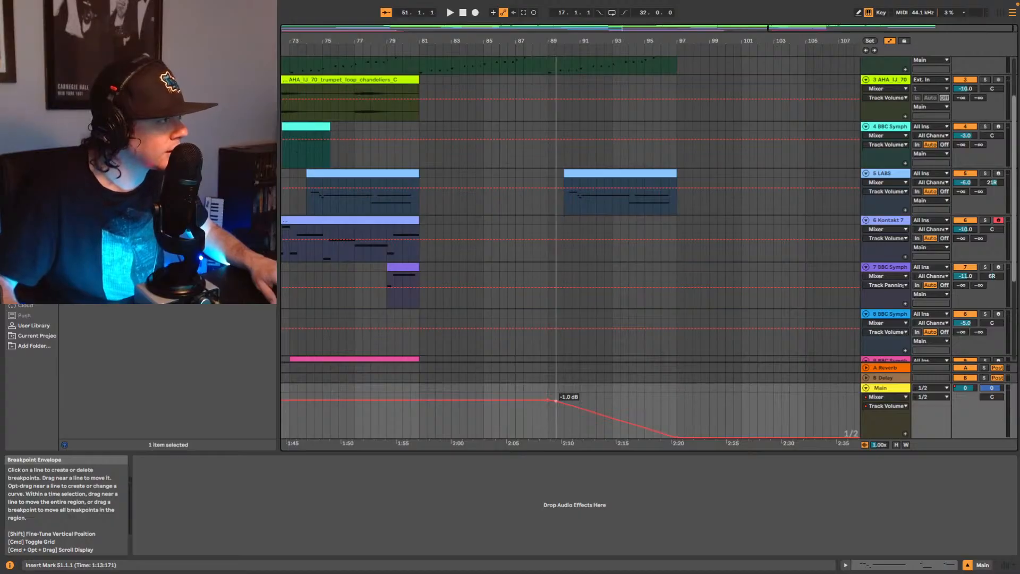
pyautogui.moveTo(557, 400); pyautogui.dragTo(565, 402)
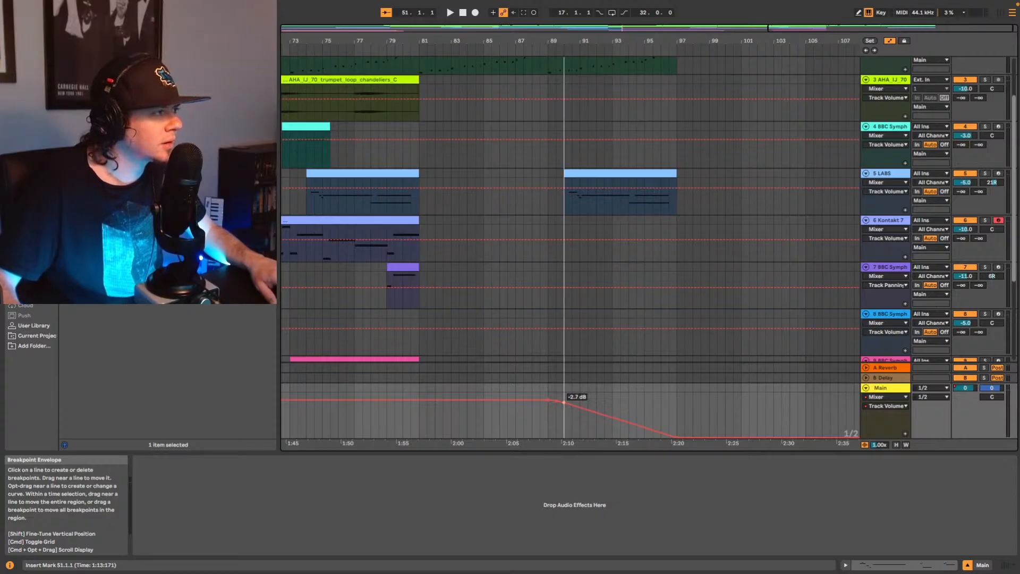
pyautogui.moveTo(565, 402); pyautogui.dragTo(564, 403)
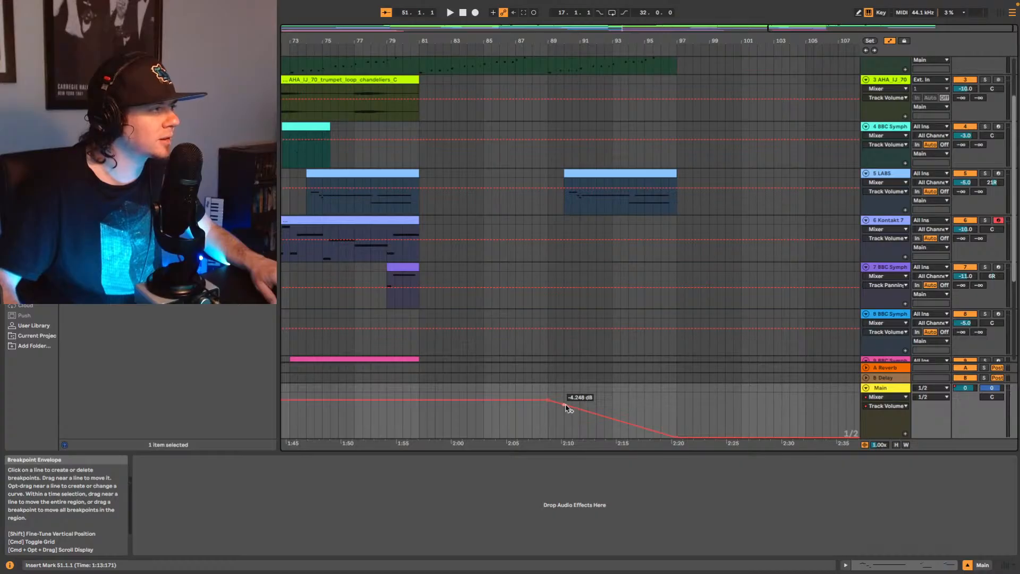
pyautogui.click(566, 405)
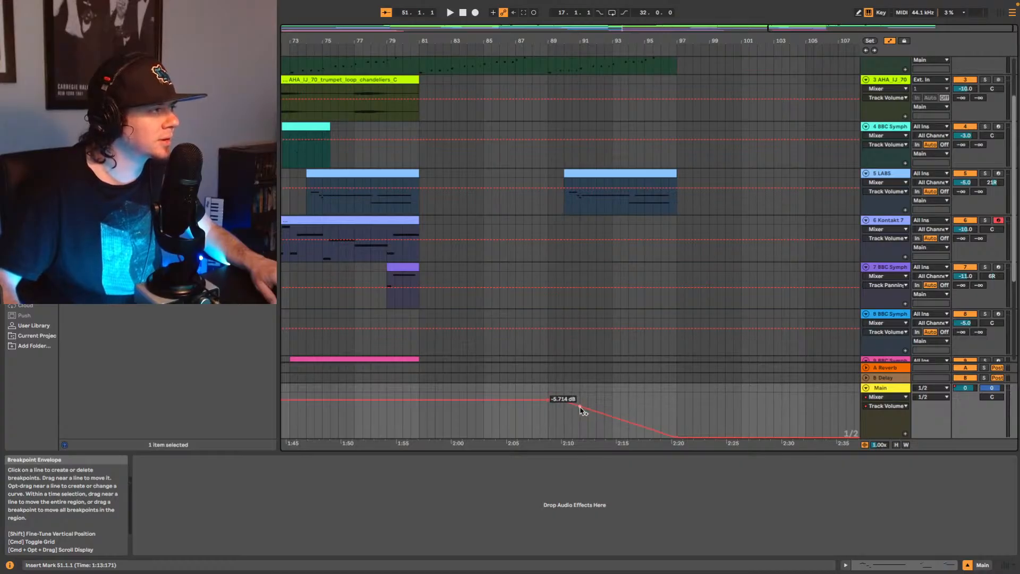
pyautogui.click(580, 406)
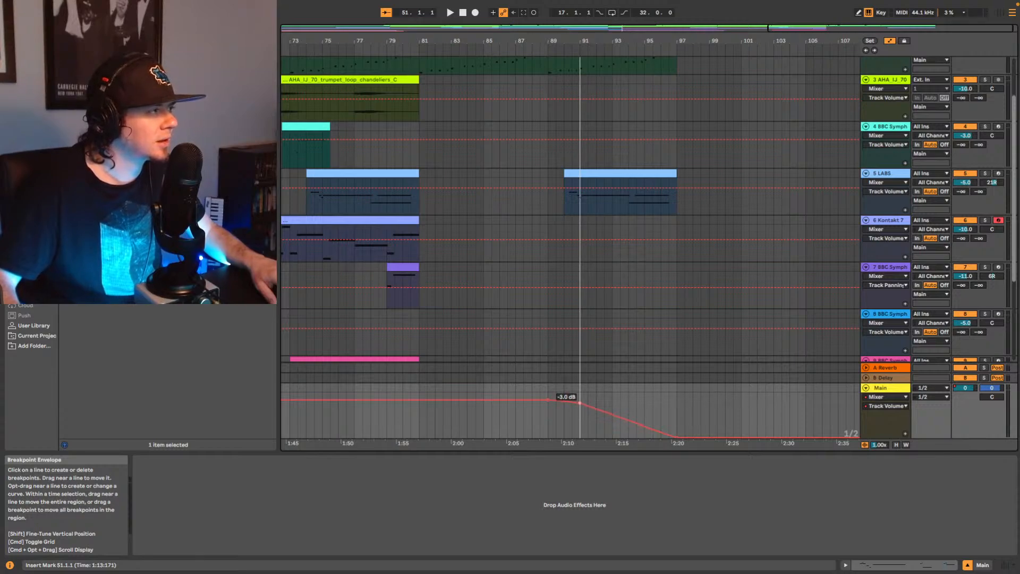
pyautogui.moveTo(580, 403); pyautogui.dragTo(596, 406)
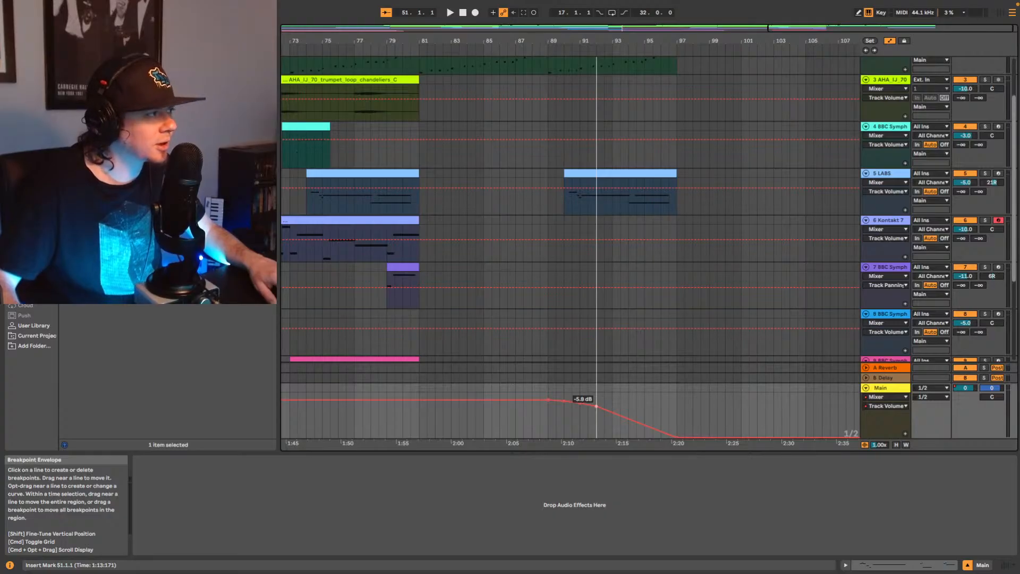
pyautogui.moveTo(597, 406); pyautogui.dragTo(620, 415)
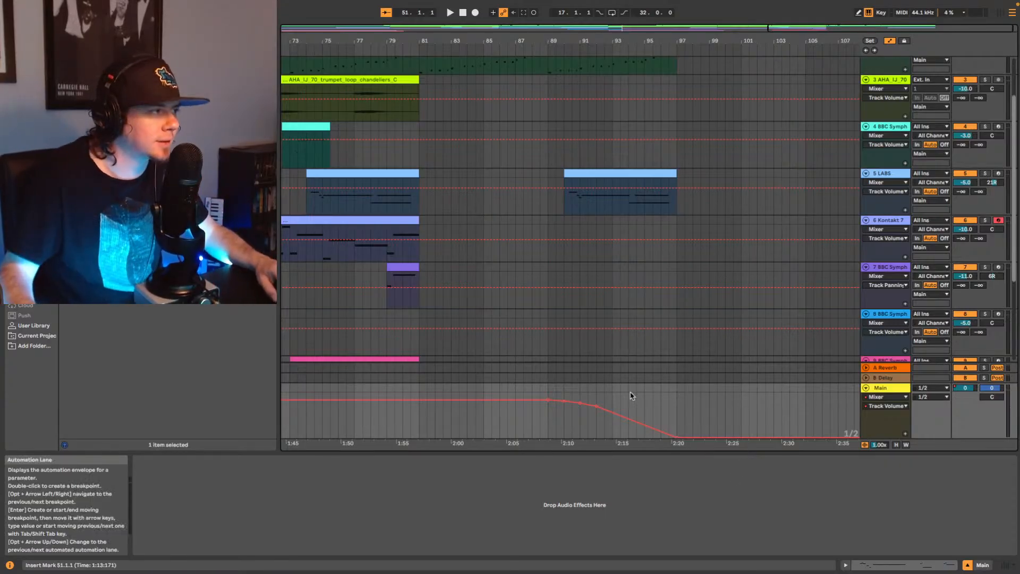
# Step: Play the fade-out from bar 89 to check the reshaped Main volume curve
pyautogui.click(548, 428)
pyautogui.press('space')
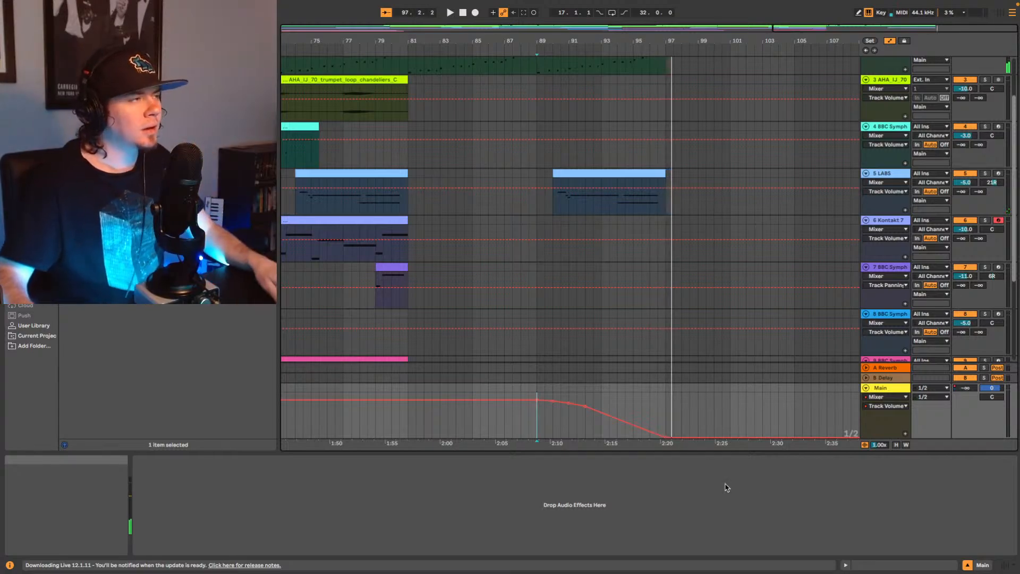
pyautogui.press('space')
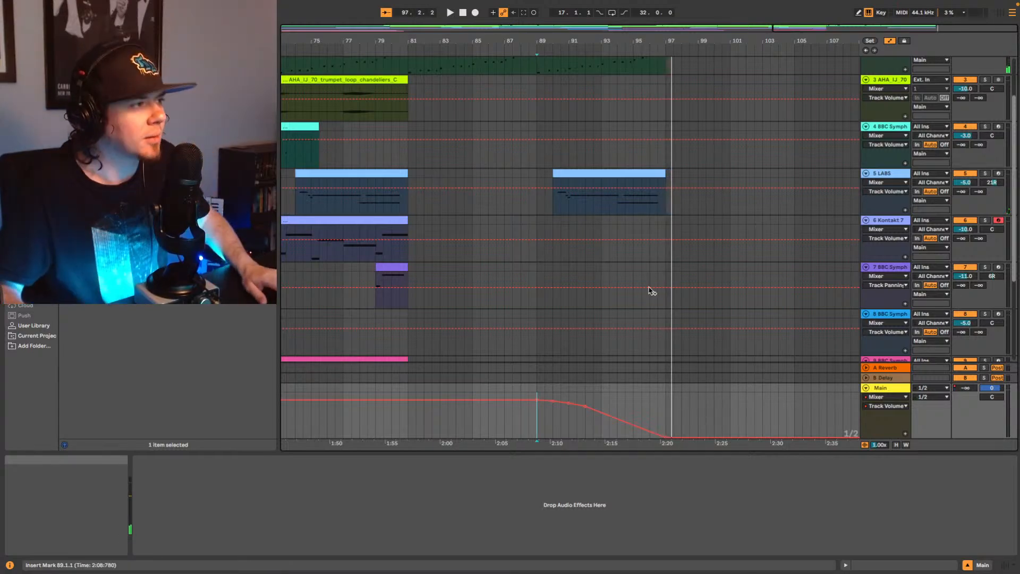
# Step: Play the whole song from bar 1 through the fade-out to review the mix, and view the full arrangement
pyautogui.click(866, 51)
pyautogui.press('space')
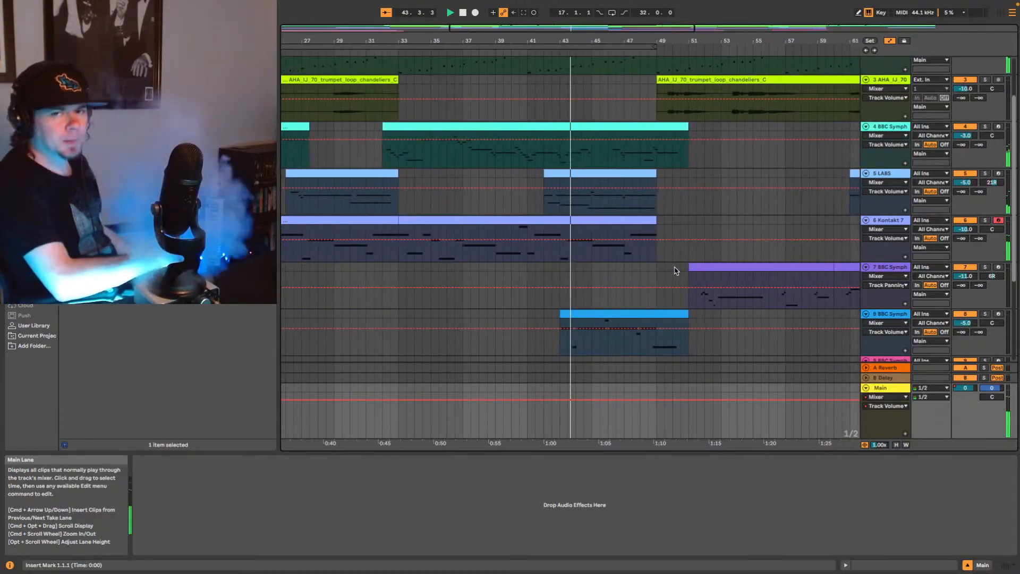
pyautogui.click(675, 267)
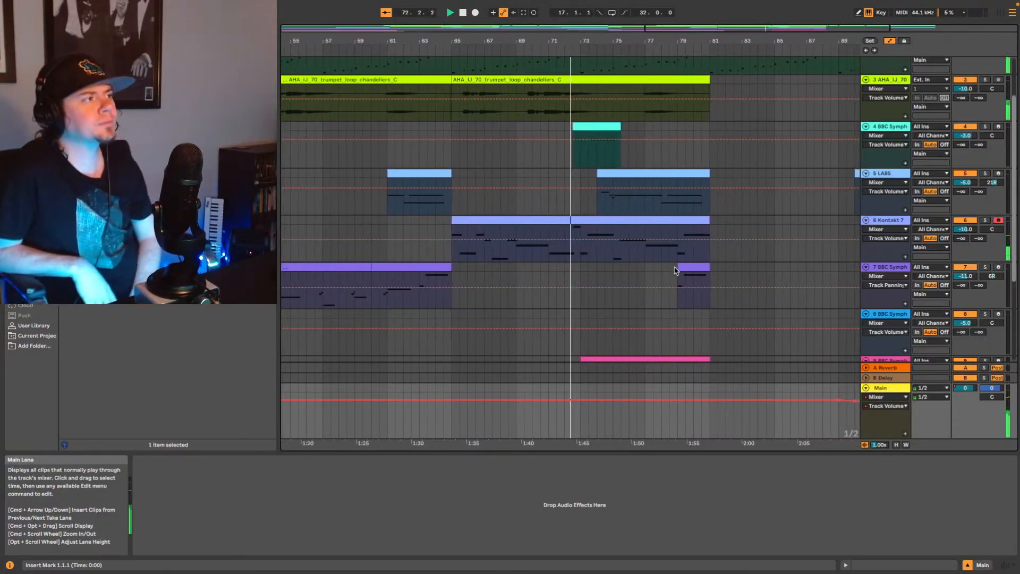
pyautogui.click(675, 267)
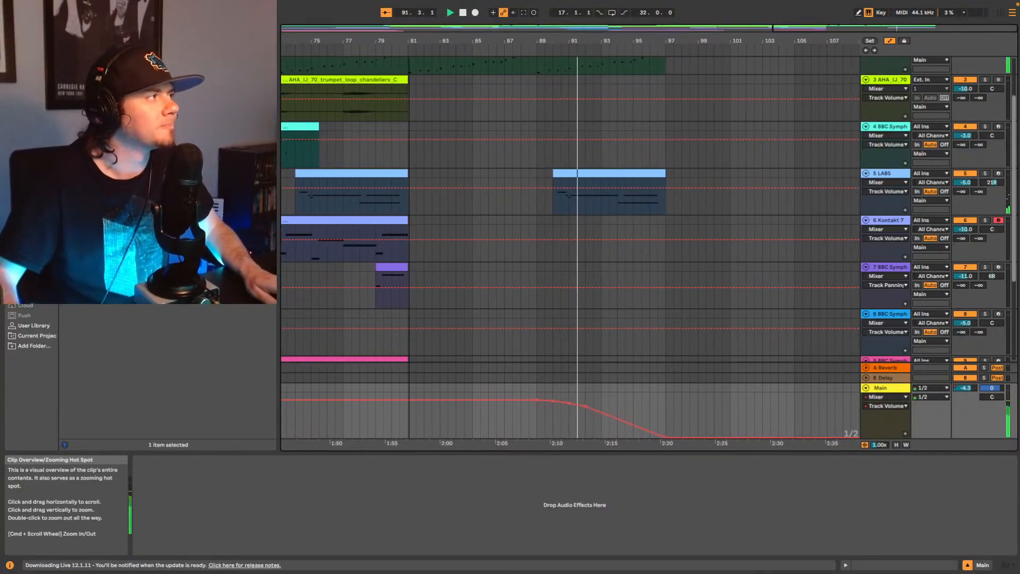
pyautogui.moveTo(417, 28); pyautogui.dragTo(417, 4)
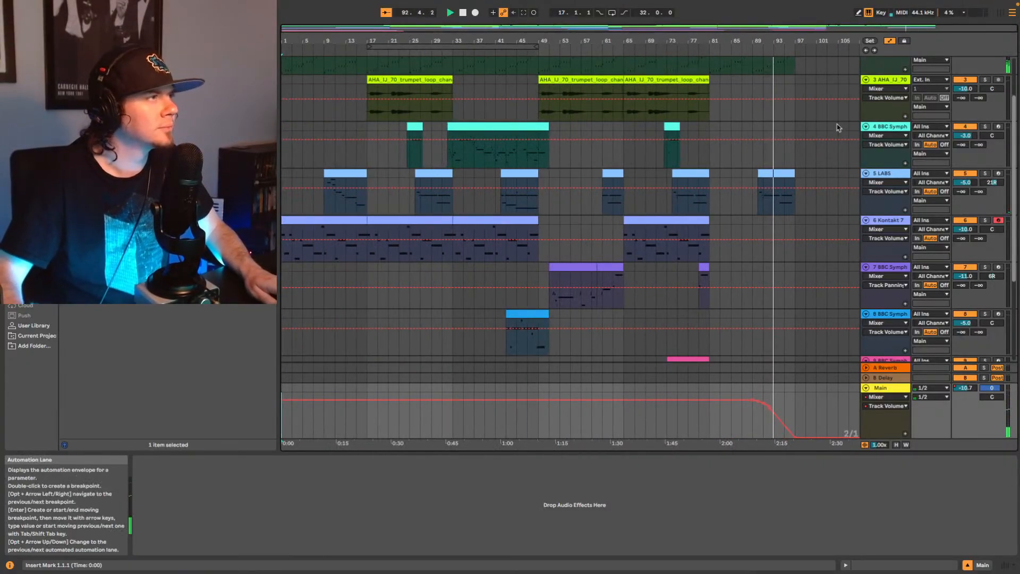
pyautogui.press('space')
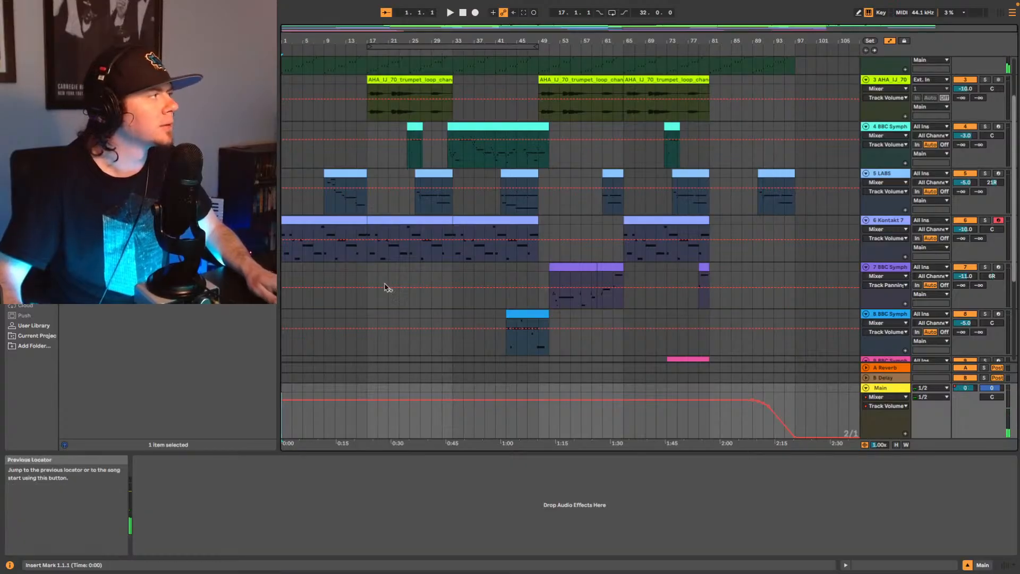
# Step: Play the song from bar 1 with the Kontakt 7 bass track selected to judge the bass in the mix
pyautogui.click(284, 258)
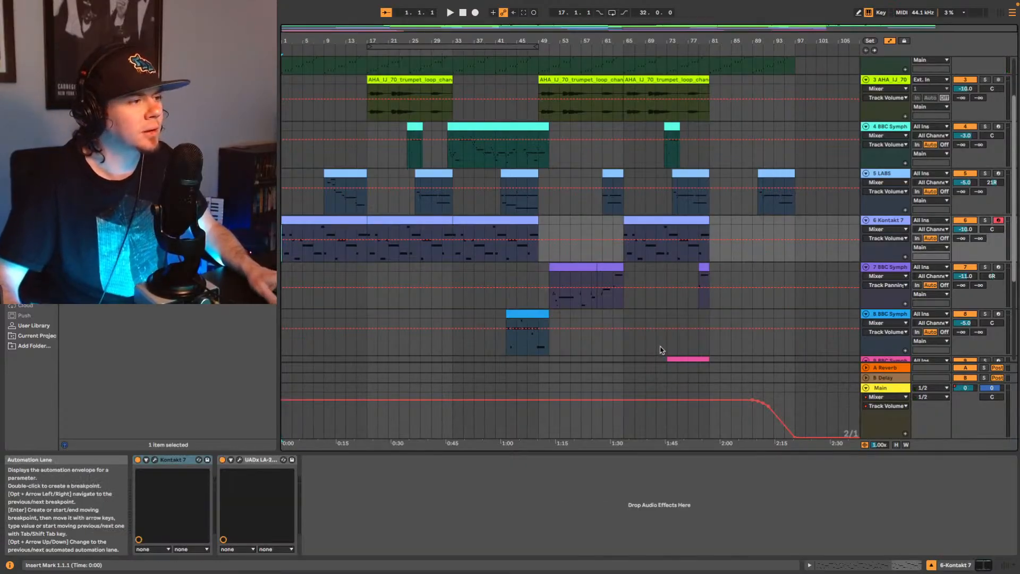
pyautogui.press('space')
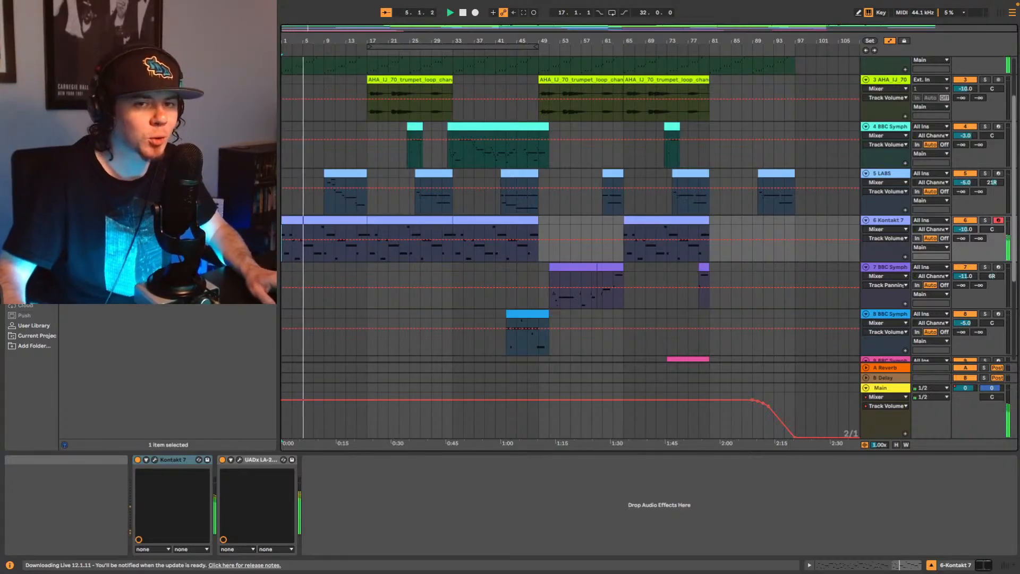
pyautogui.press('space')
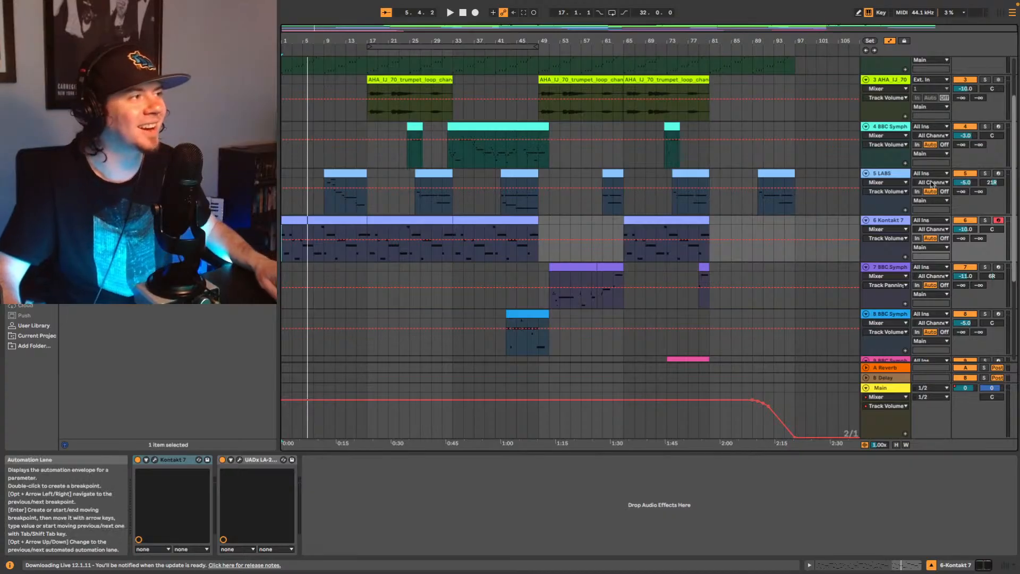
pyautogui.click(867, 51)
pyautogui.press('space')
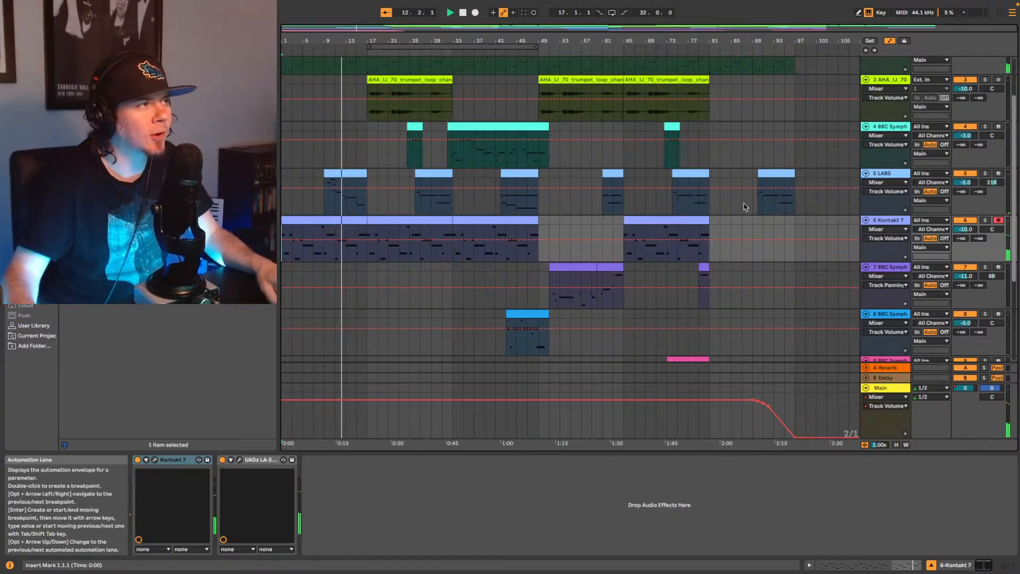
pyautogui.press('space')
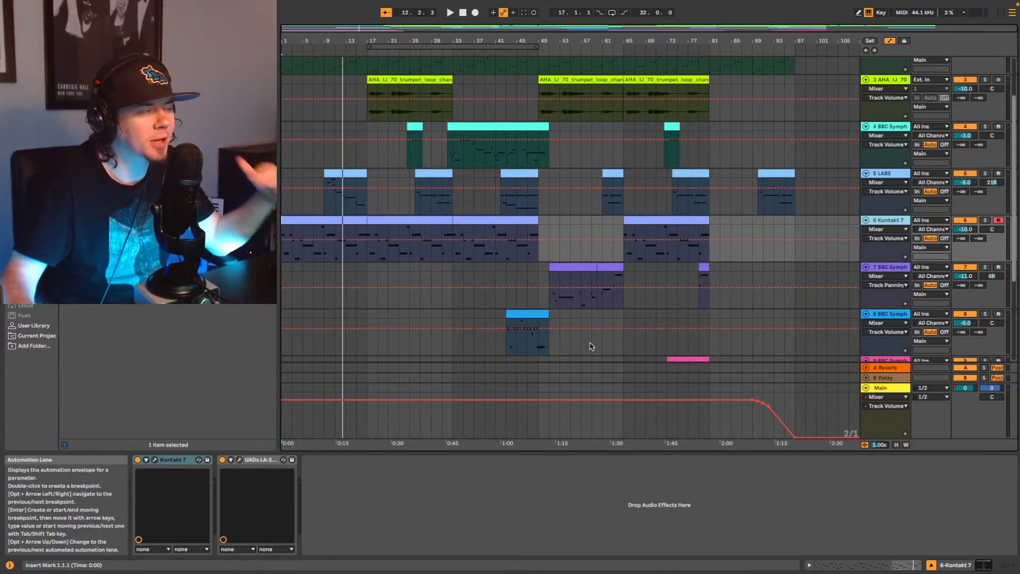
# Step: Add an EQ Eight after the UADx LA-2 compressor on the Kontakt 7 bass track
pyautogui.click(254, 460)
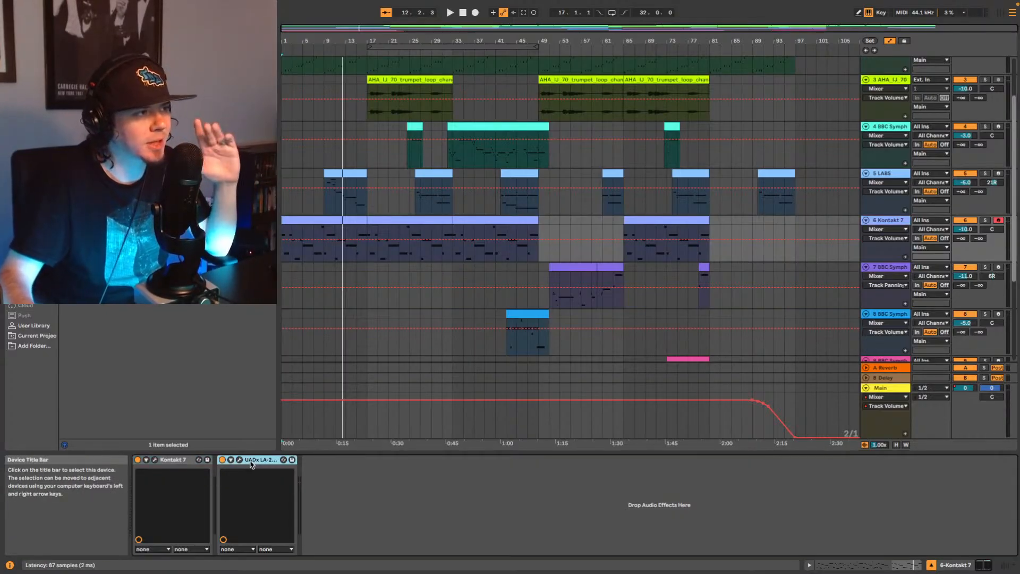
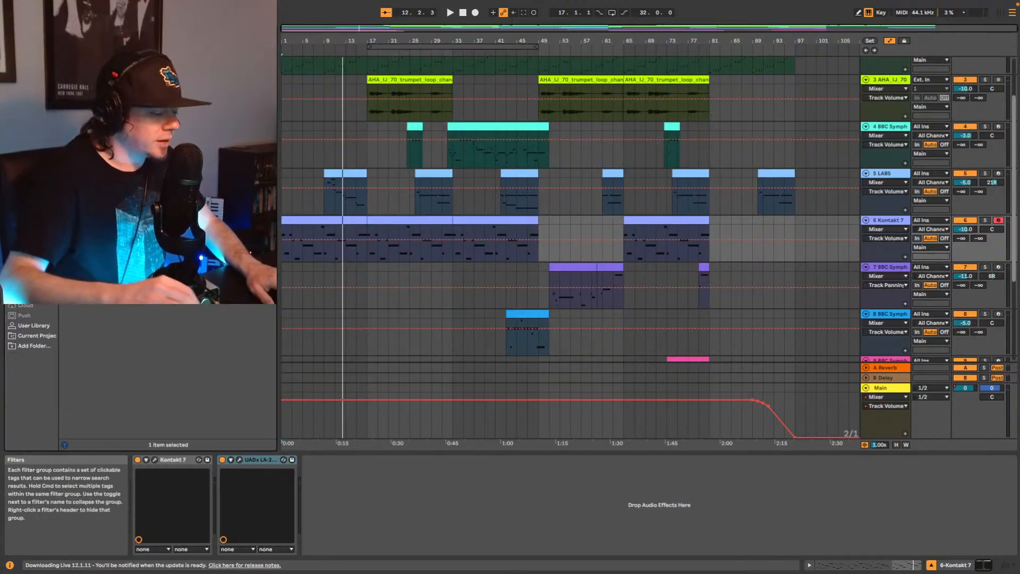
pyautogui.click(33, 185)
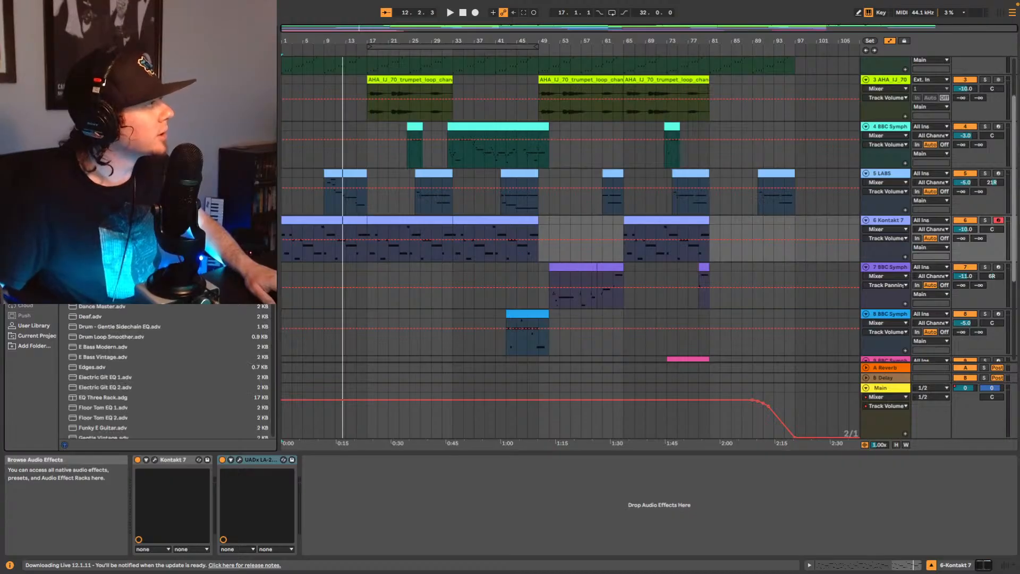
pyautogui.moveTo(280, 414); pyautogui.dragTo(355, 489)
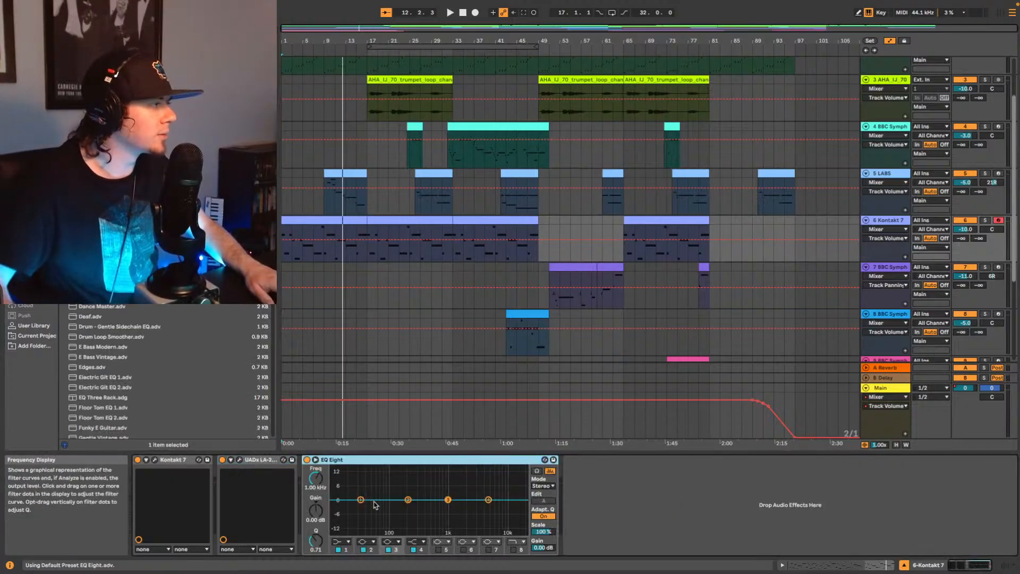
# Step: Solo the Kontakt 7 track during playback and boost EQ Eight band 2 by 3.60 dB at about 92 Hz
pyautogui.press('space')
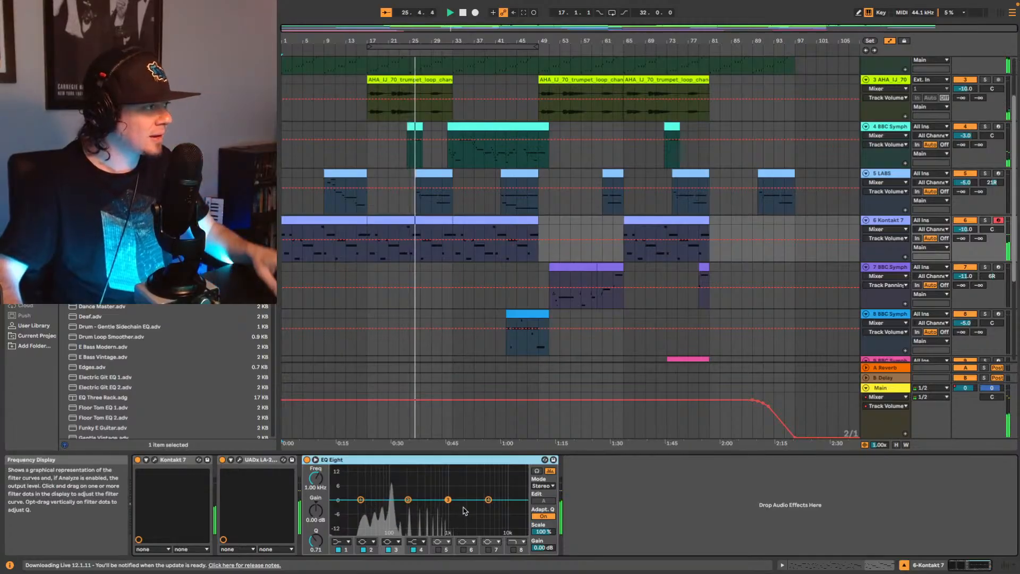
pyautogui.click(985, 221)
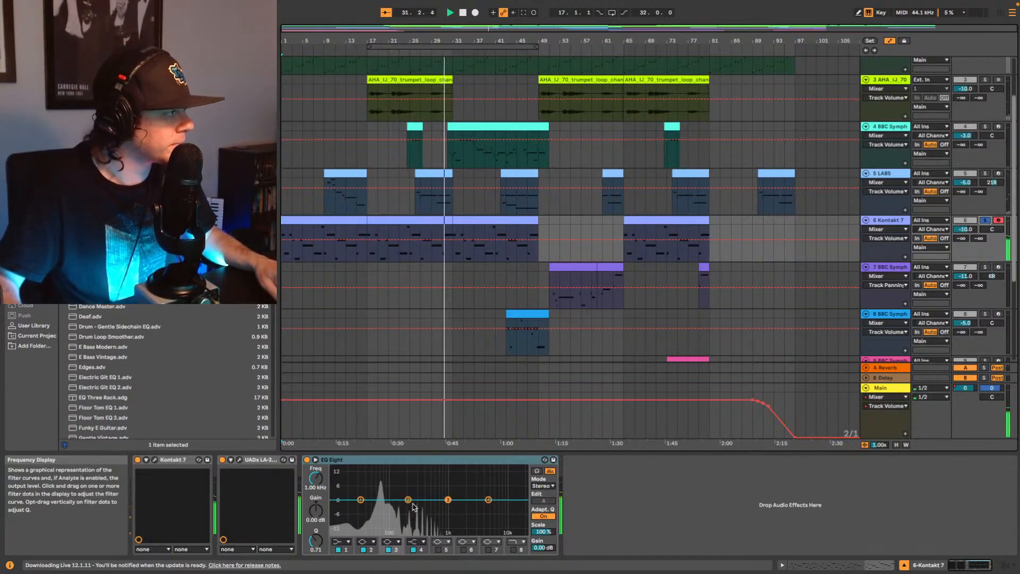
pyautogui.moveTo(408, 501); pyautogui.dragTo(385, 491)
pyautogui.press('space')
pyautogui.press('space')
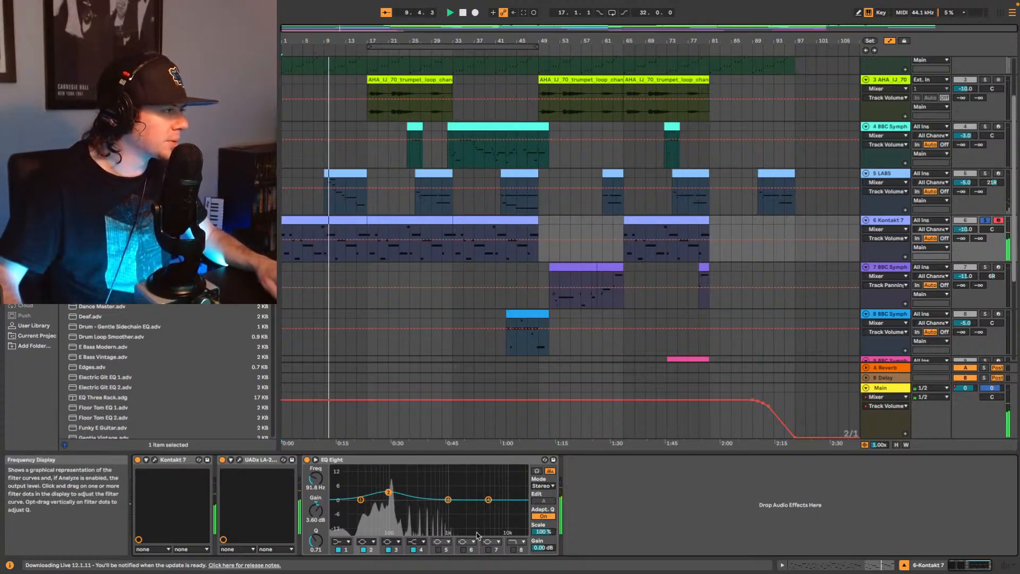
# Step: Enable EQ Eight band 5, sweep a boost through the upper mids, and set it to about 1.11 kHz, +2.11 dB and Q 1.19
pyautogui.click(439, 550)
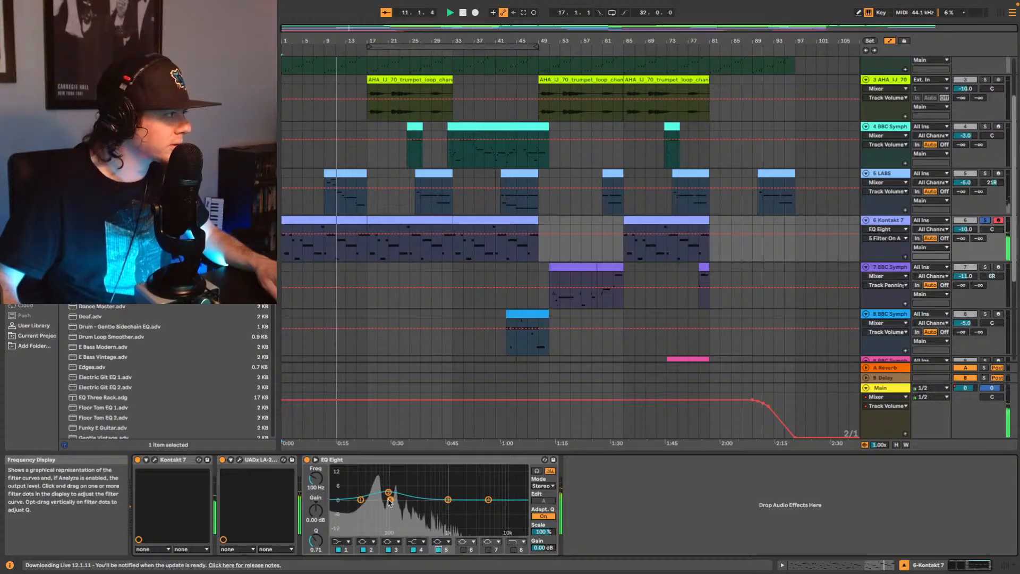
pyautogui.moveTo(475, 498); pyautogui.dragTo(463, 499)
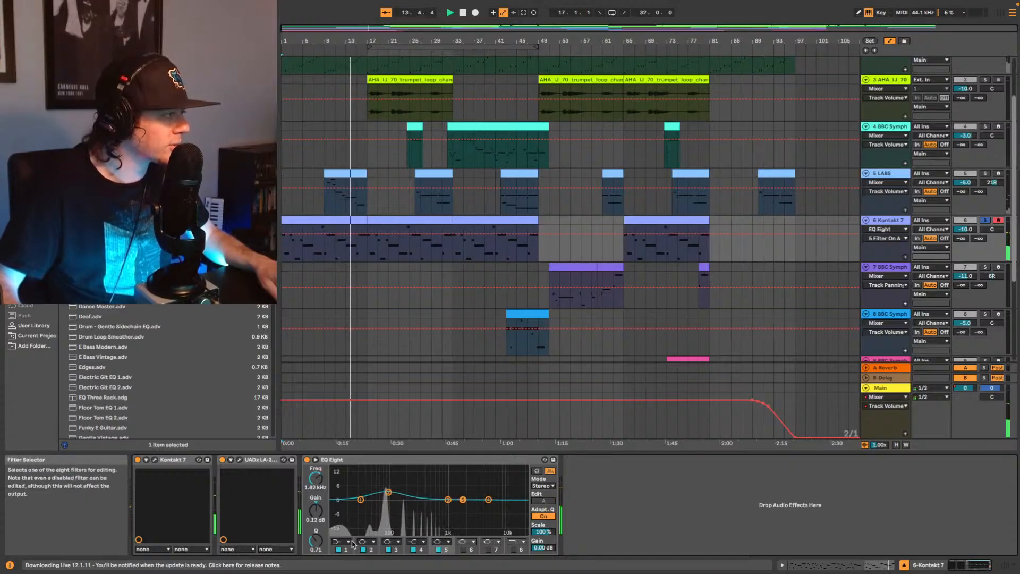
pyautogui.moveTo(315, 540); pyautogui.dragTo(316, 527)
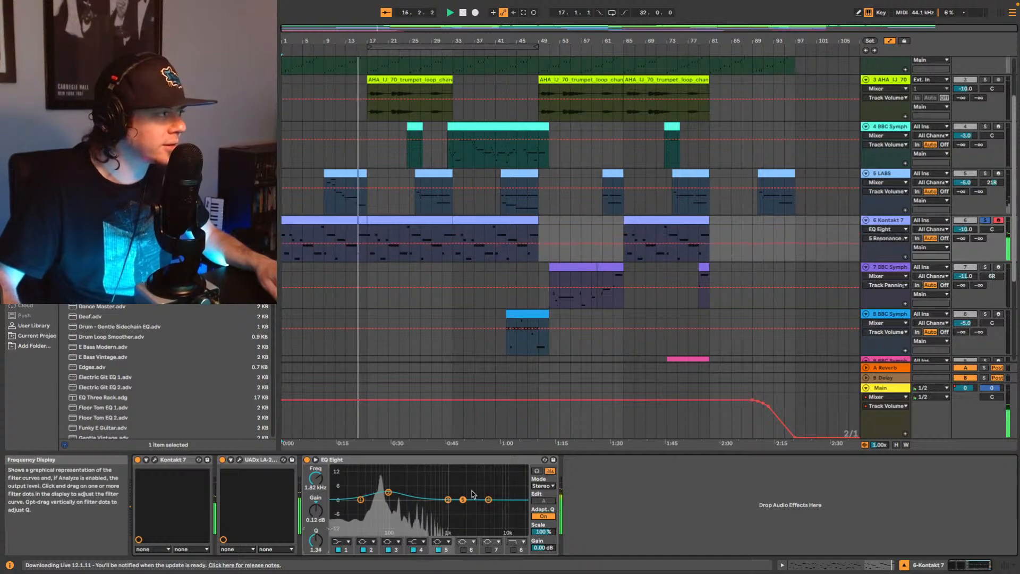
pyautogui.moveTo(463, 500); pyautogui.dragTo(465, 477)
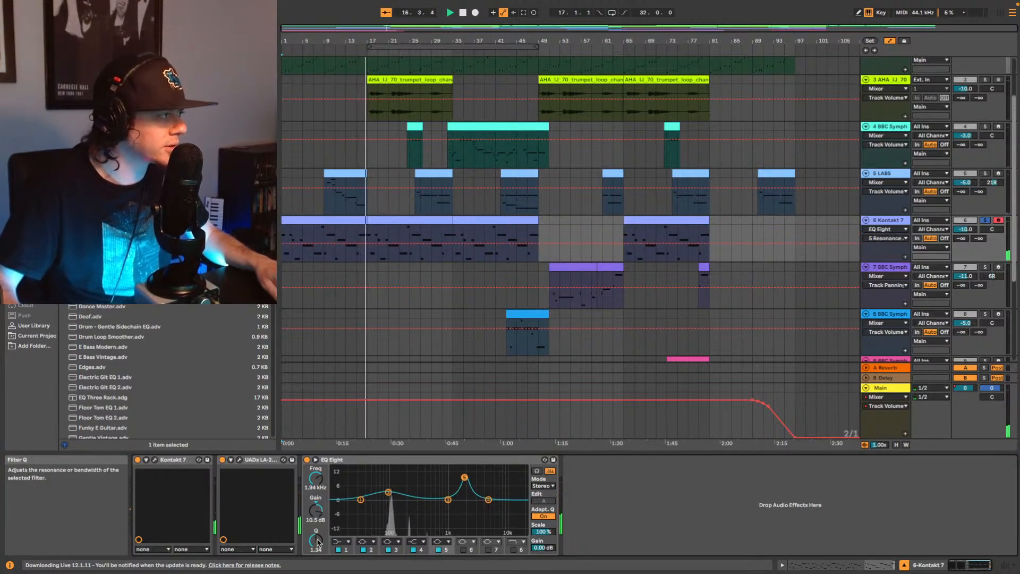
pyautogui.moveTo(316, 541)
pyautogui.mouseDown()
pyautogui.moveTo(315, 524)
pyautogui.moveTo(316, 543)
pyautogui.mouseUp()
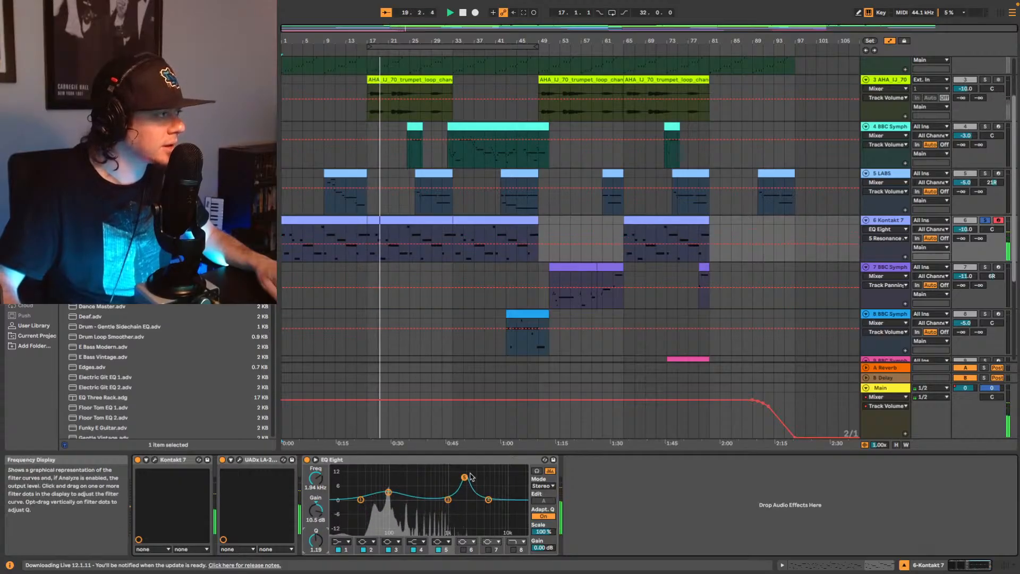
pyautogui.moveTo(465, 495); pyautogui.dragTo(451, 496)
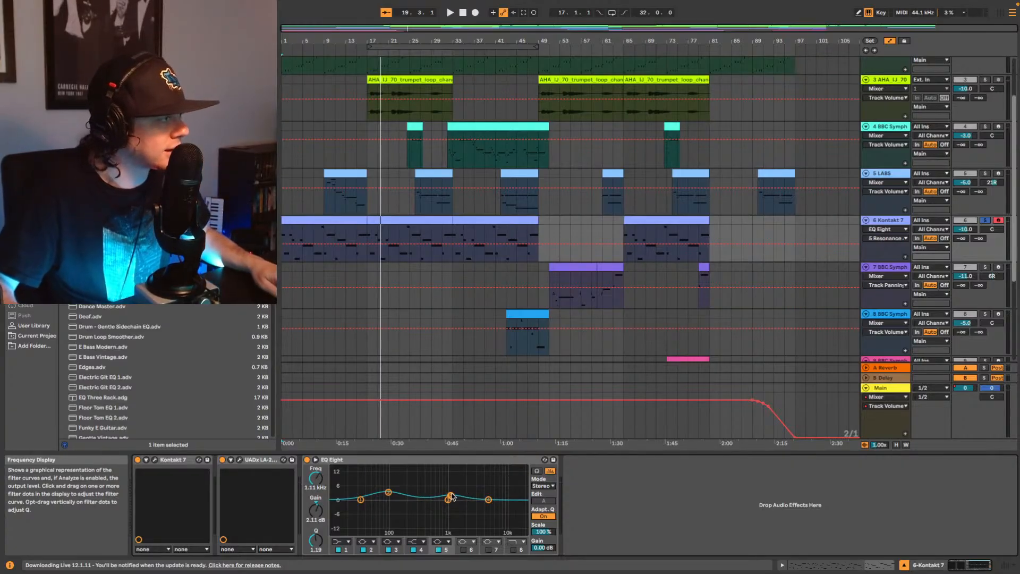
# Step: Narrow the band 5 boost to Q 2.03 and set it to 979 Hz at +3.60 dB while playing the soloed bass
pyautogui.press('space')
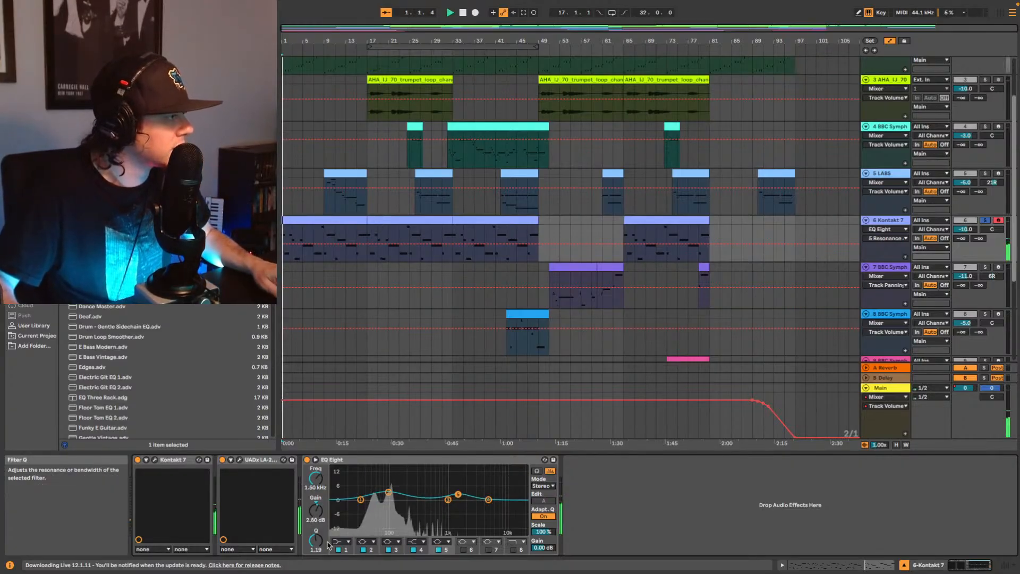
pyautogui.scroll(5, 466, 496)
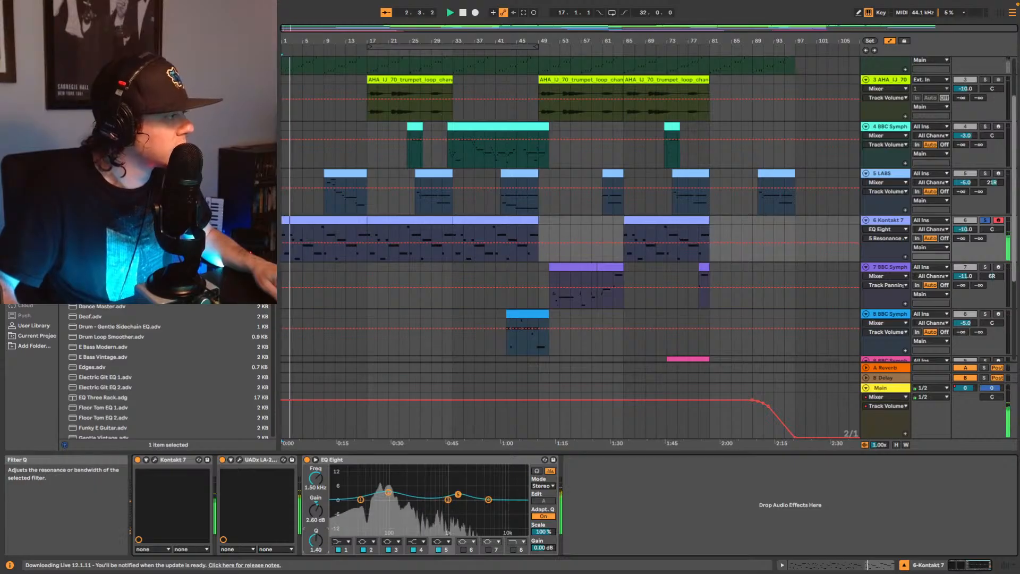
pyautogui.moveTo(465, 494)
pyautogui.mouseDown()
pyautogui.moveTo(440, 483)
pyautogui.moveTo(470, 482)
pyautogui.moveTo(437, 475)
pyautogui.moveTo(449, 490)
pyautogui.moveTo(442, 495)
pyautogui.moveTo(456, 474)
pyautogui.moveTo(429, 478)
pyautogui.moveTo(453, 477)
pyautogui.mouseUp()
pyautogui.press('space')
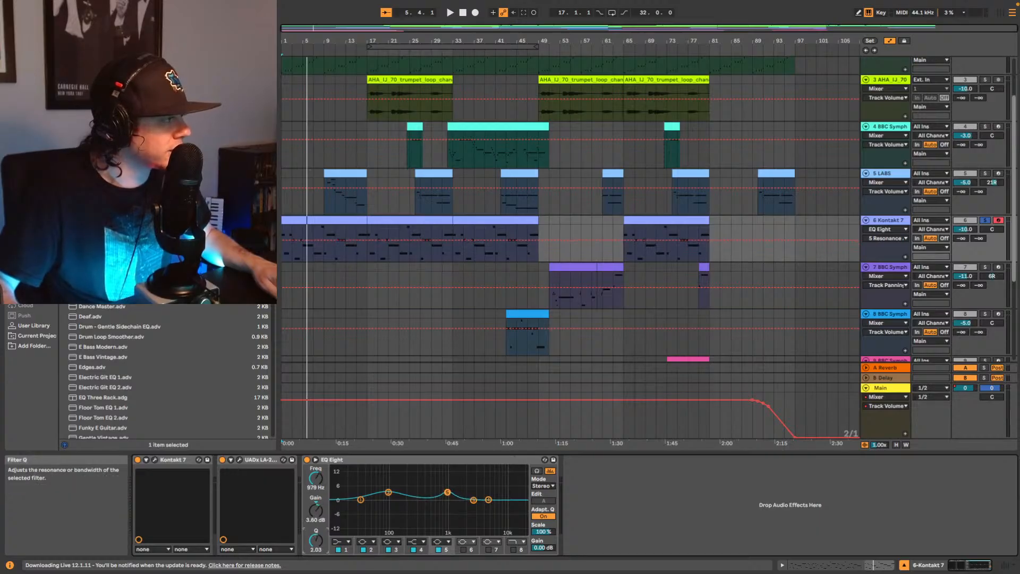
# Step: Refine the bass EQ during playback, with band 2 at about 86 Hz and +4 dB, and band 5 at 1.04 kHz and +2.36 dB
pyautogui.press('space')
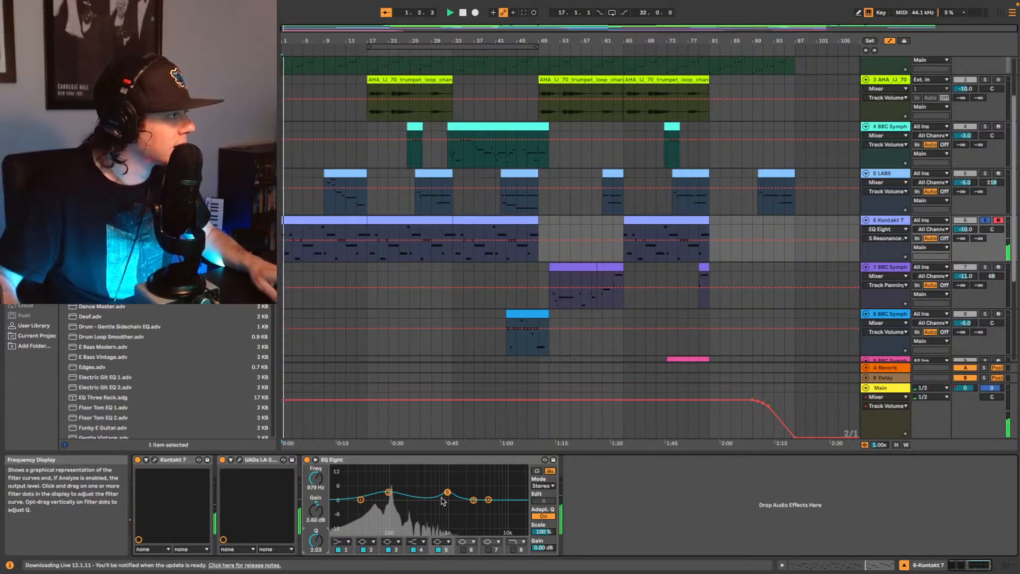
pyautogui.moveTo(447, 492); pyautogui.dragTo(386, 491)
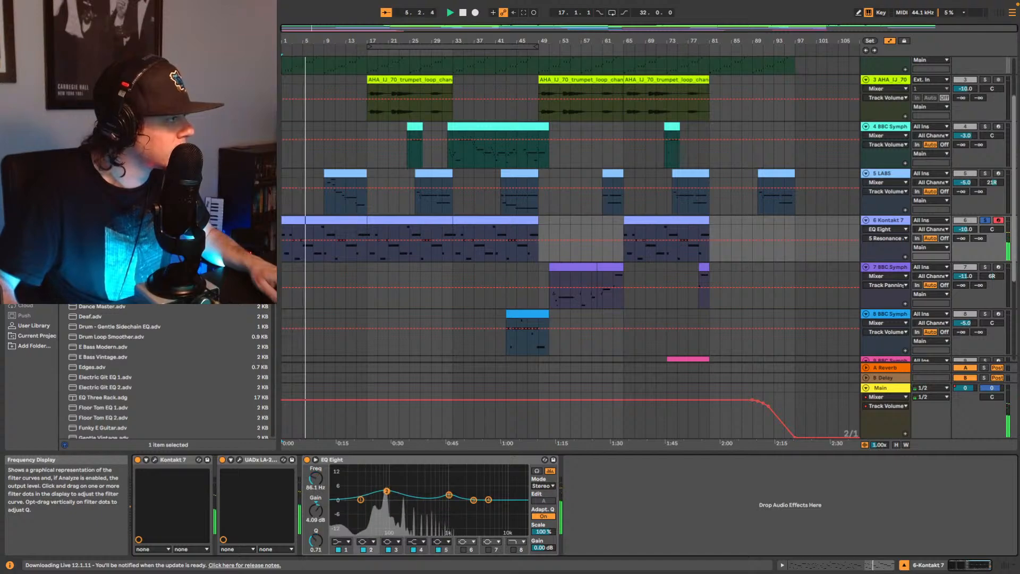
pyautogui.click(449, 494)
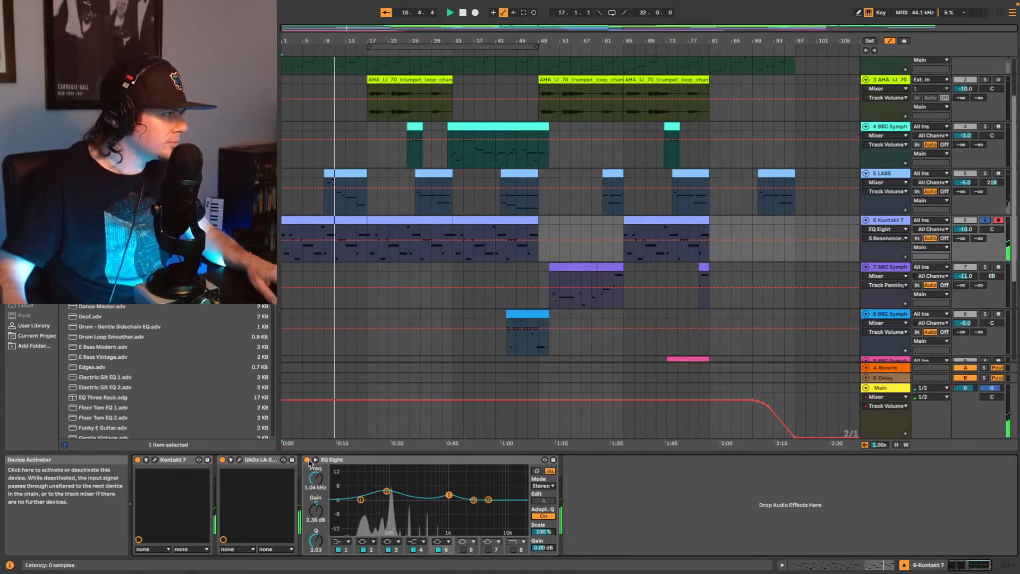
# Step: Unsolo the Kontakt 7 track, play the full mix and set the EQ Eight output gain to -1.00 dB
pyautogui.click(984, 221)
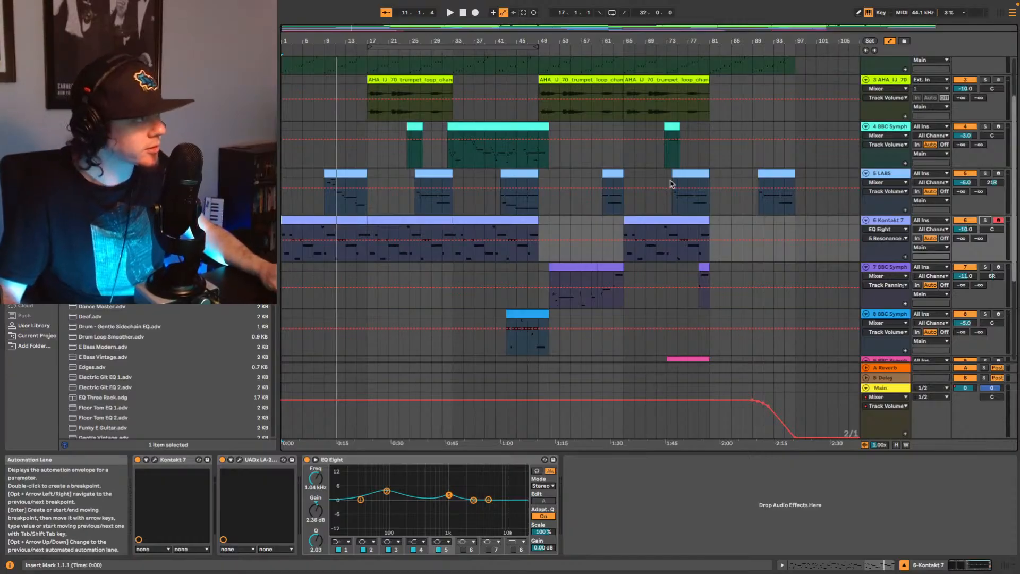
pyautogui.press('space')
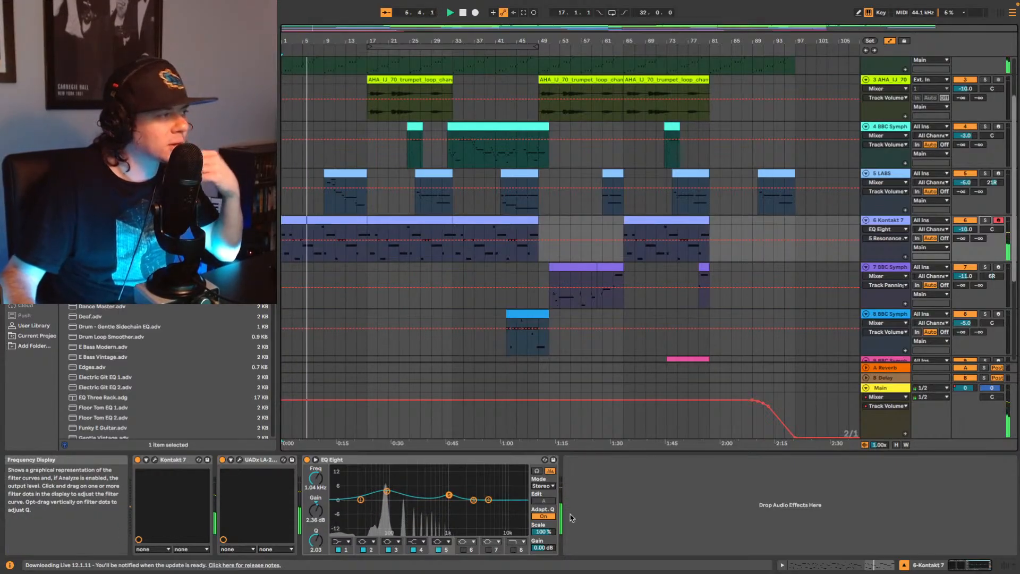
pyautogui.click(540, 548)
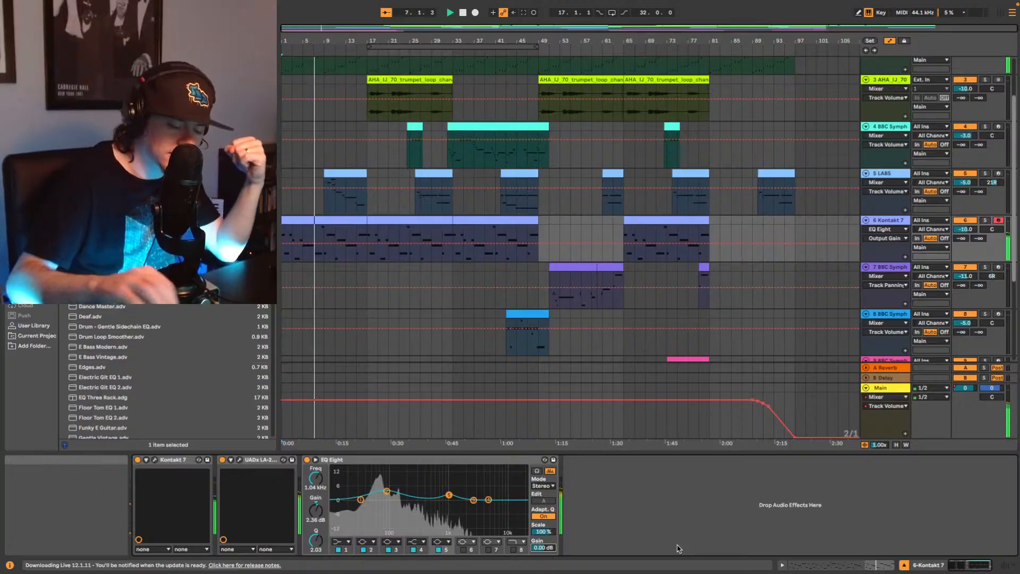
pyautogui.press('Down')
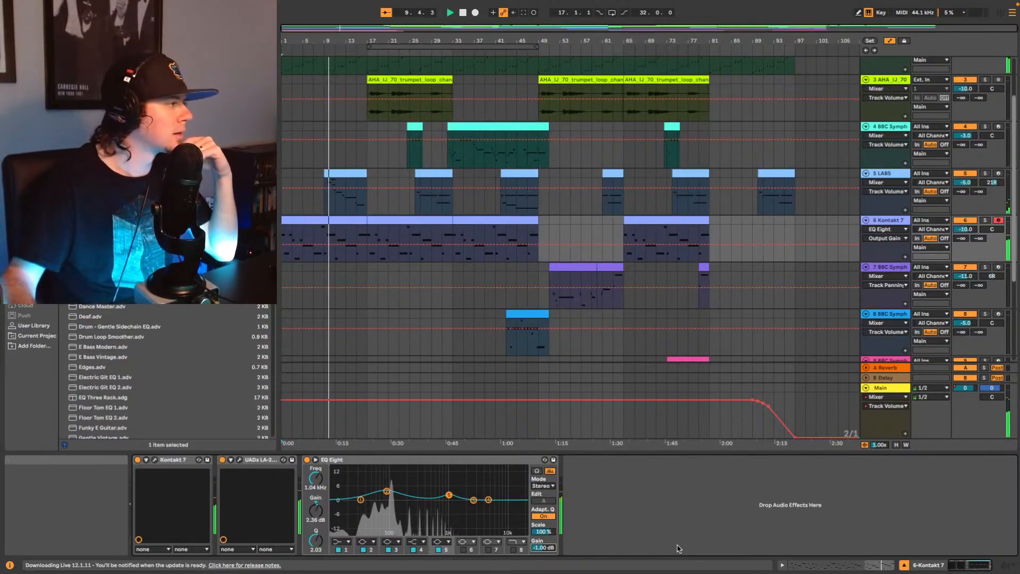
# Step: Compare the bass with EQ Eight bypassed and active during playback, leaving the device switched on
pyautogui.click(308, 461)
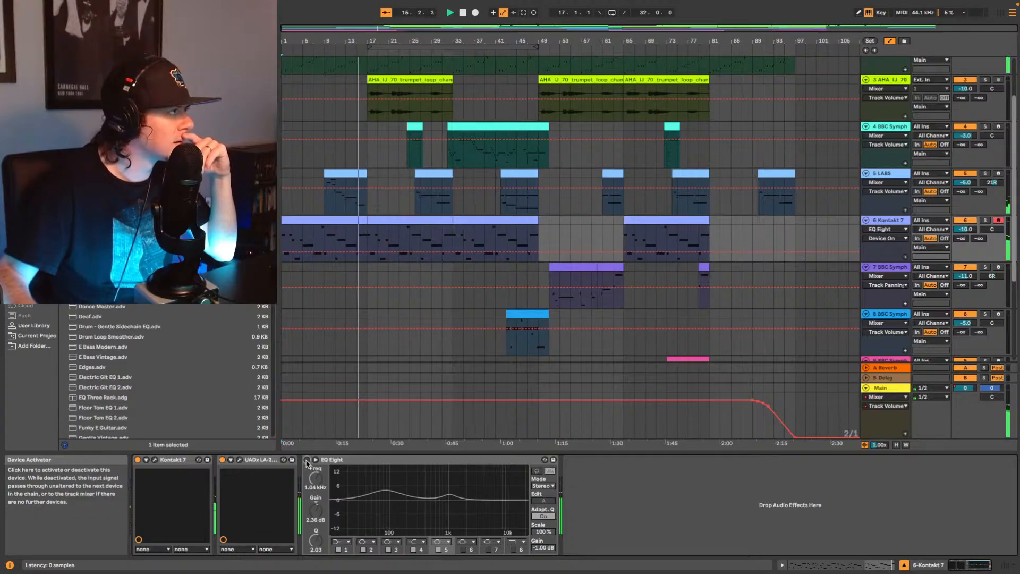
pyautogui.click(307, 460)
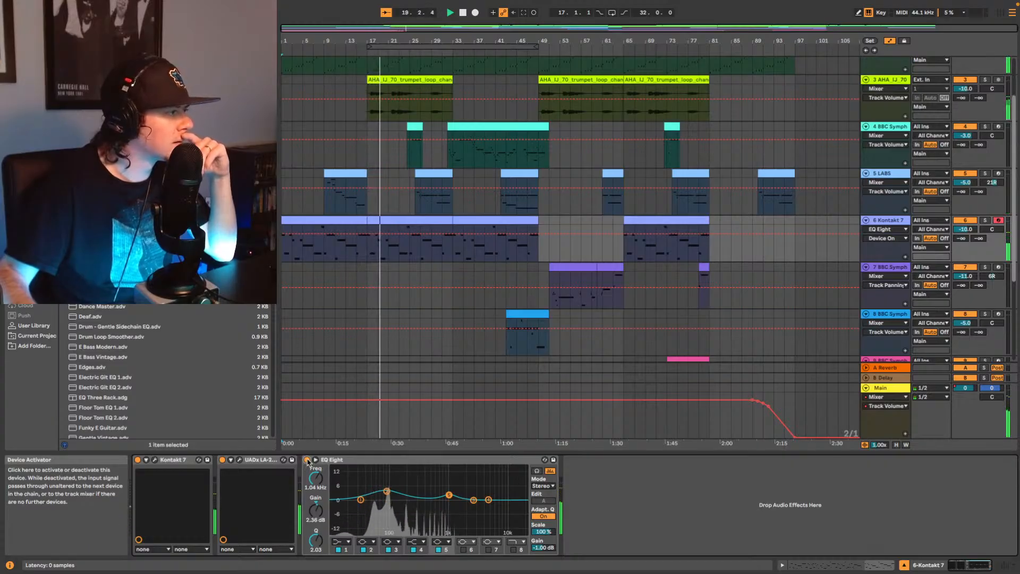
pyautogui.click(307, 460)
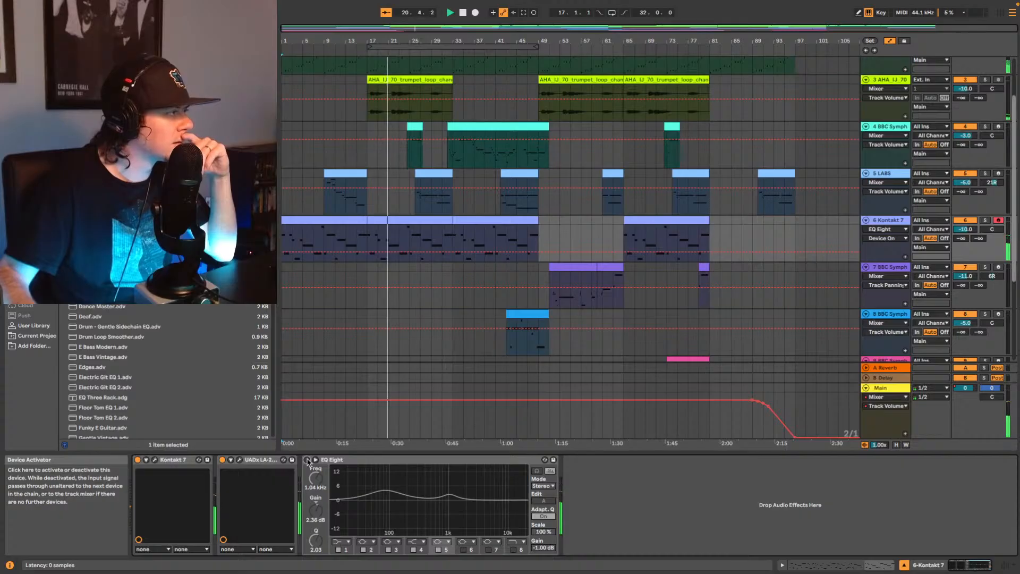
pyautogui.click(307, 460)
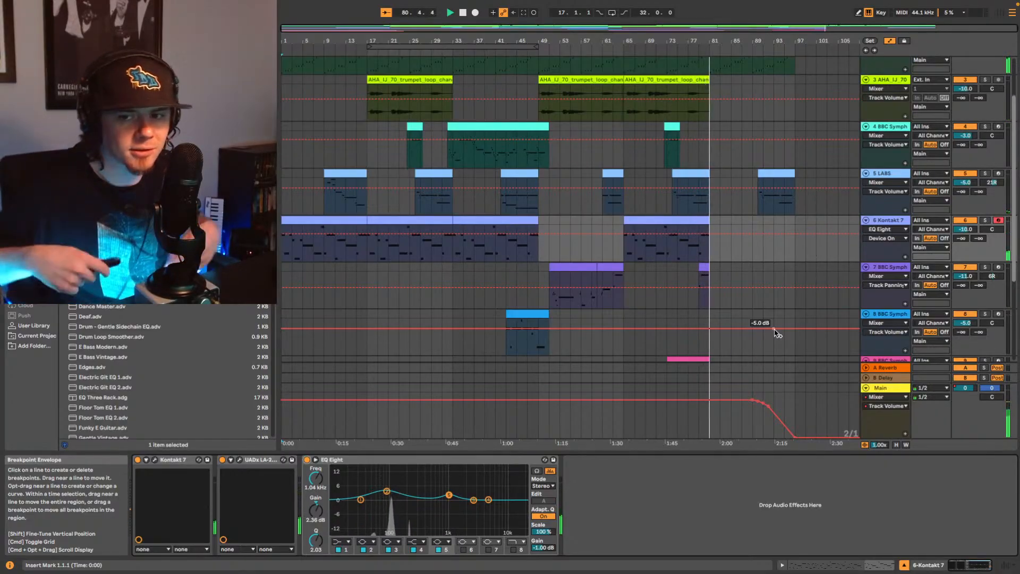
# Step: Check the devices on BBC Symphony tracks 9 and 10, and show the Utility gain automation on track 10
pyautogui.scroll(-5, 757, 282)
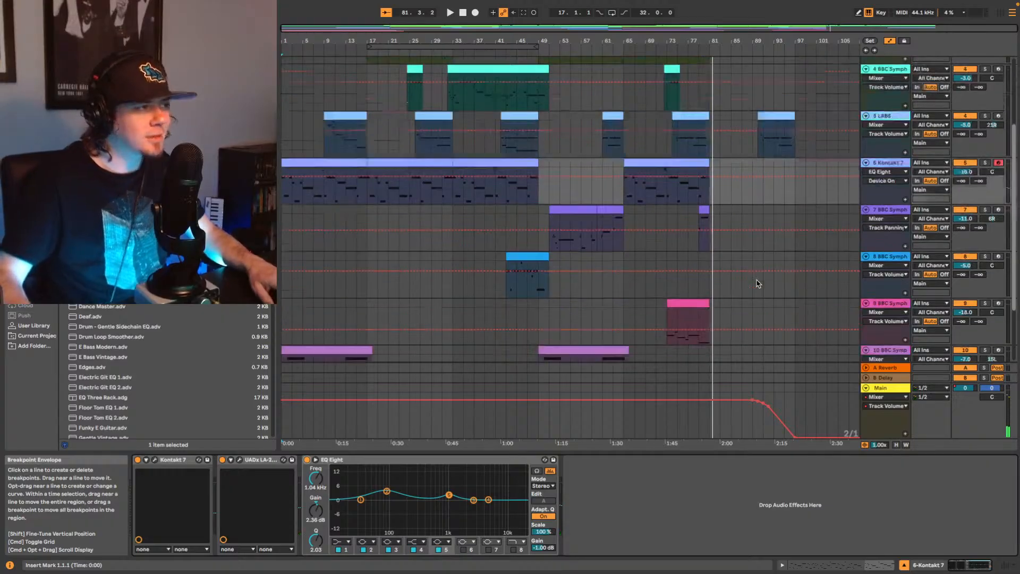
pyautogui.click(697, 244)
pyautogui.press('space')
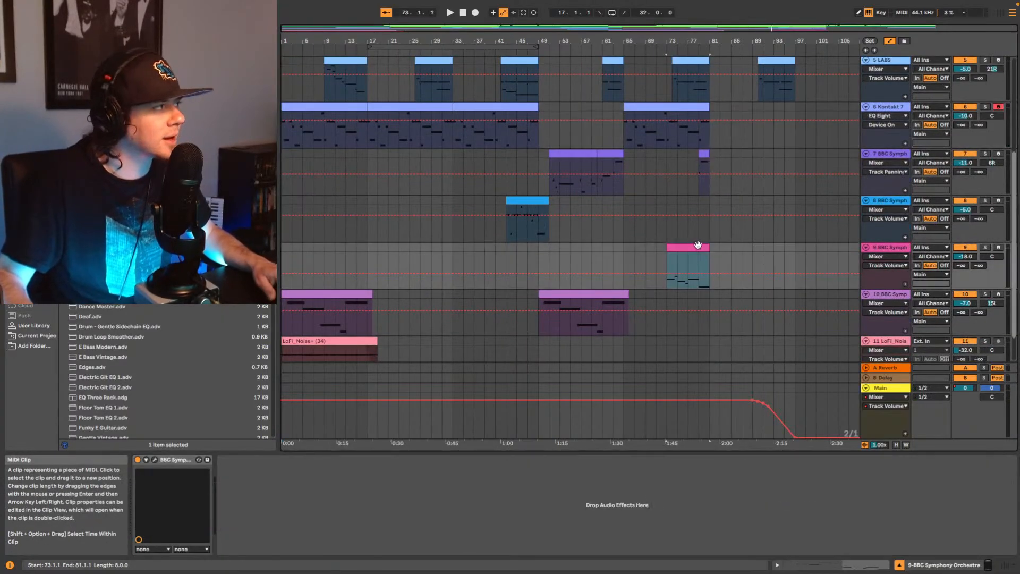
pyautogui.scroll(-2, 691, 246)
pyautogui.click(883, 251)
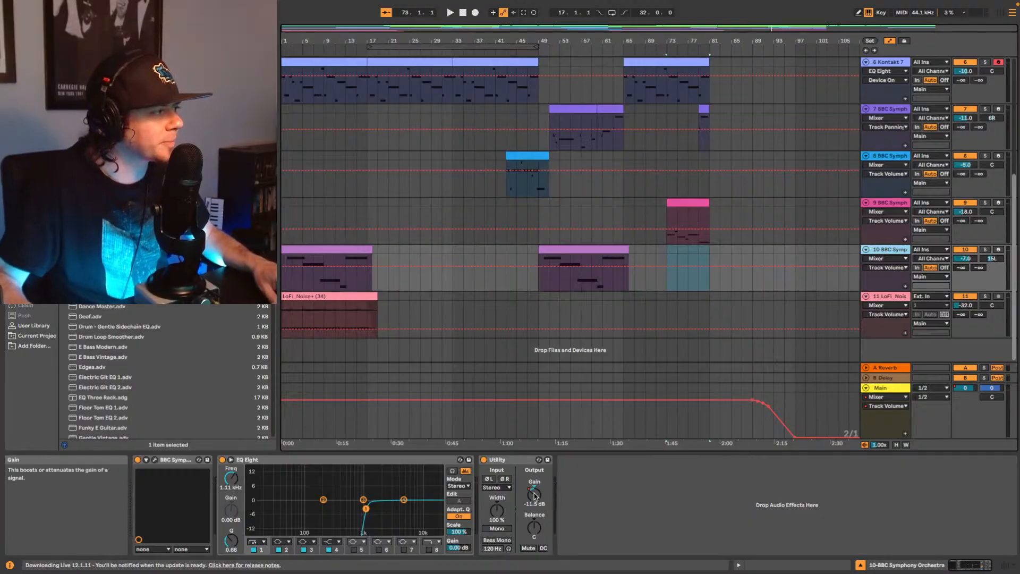
pyautogui.rightClick(534, 493)
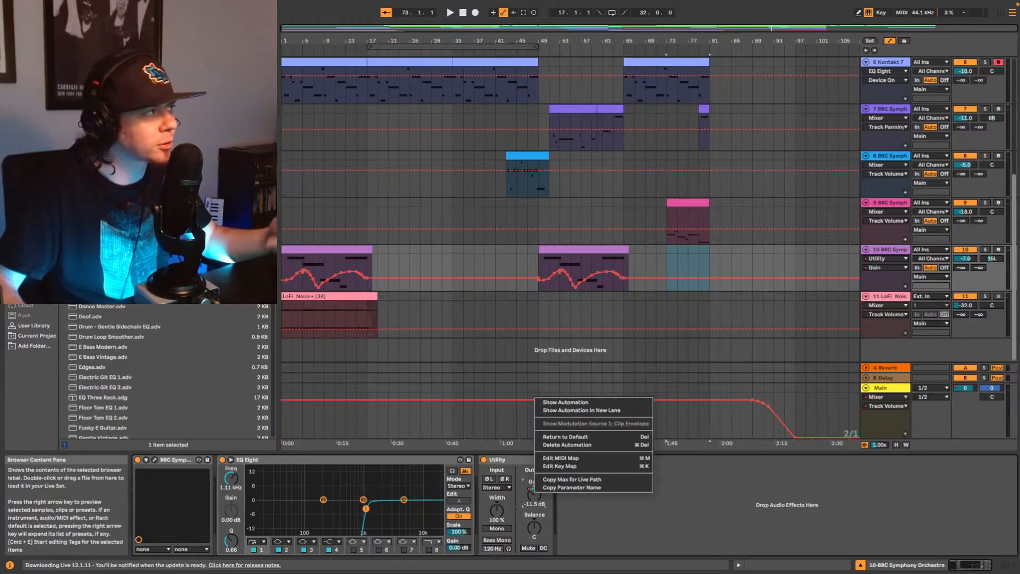
pyautogui.click(409, 298)
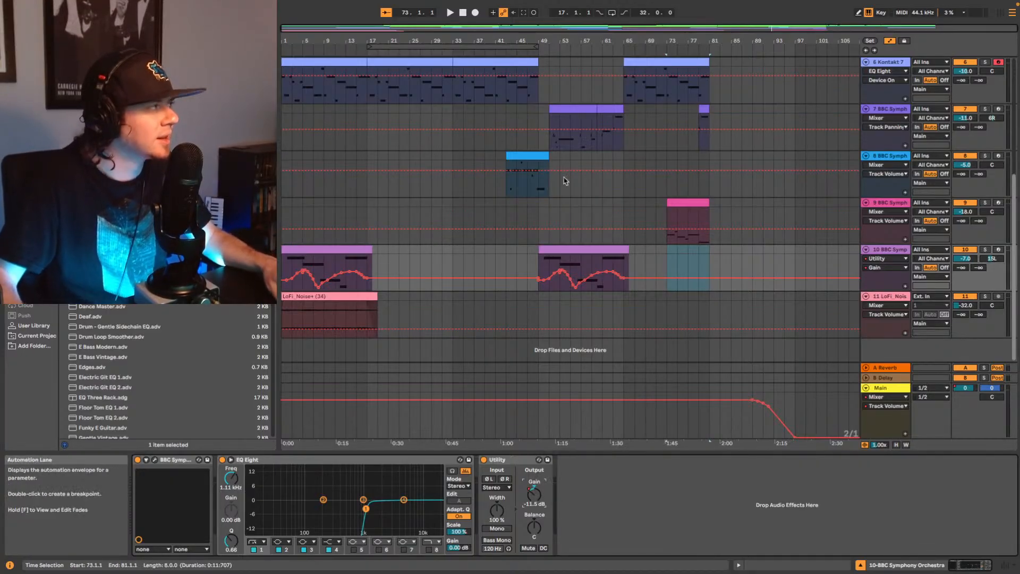
# Step: Play the full mix from track 10's second clip at bar 49, stop it and return to the song start
pyautogui.click(582, 252)
pyautogui.press('space')
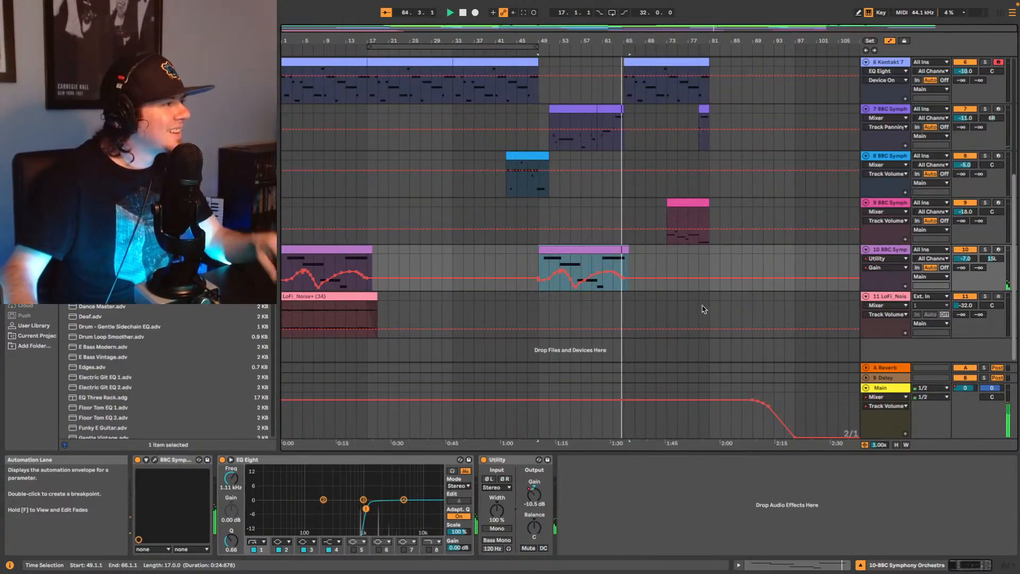
pyautogui.press('space')
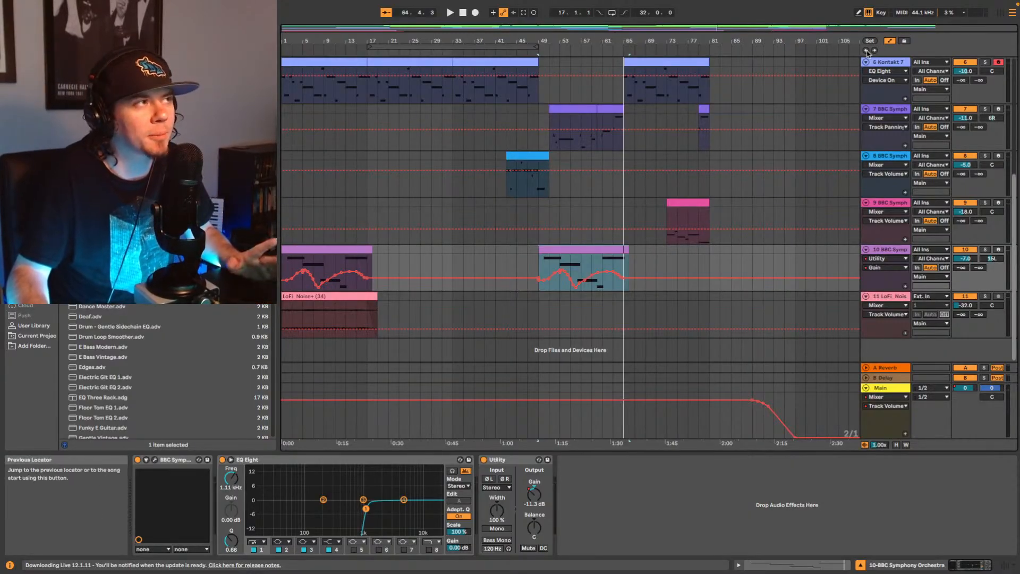
pyautogui.click(866, 51)
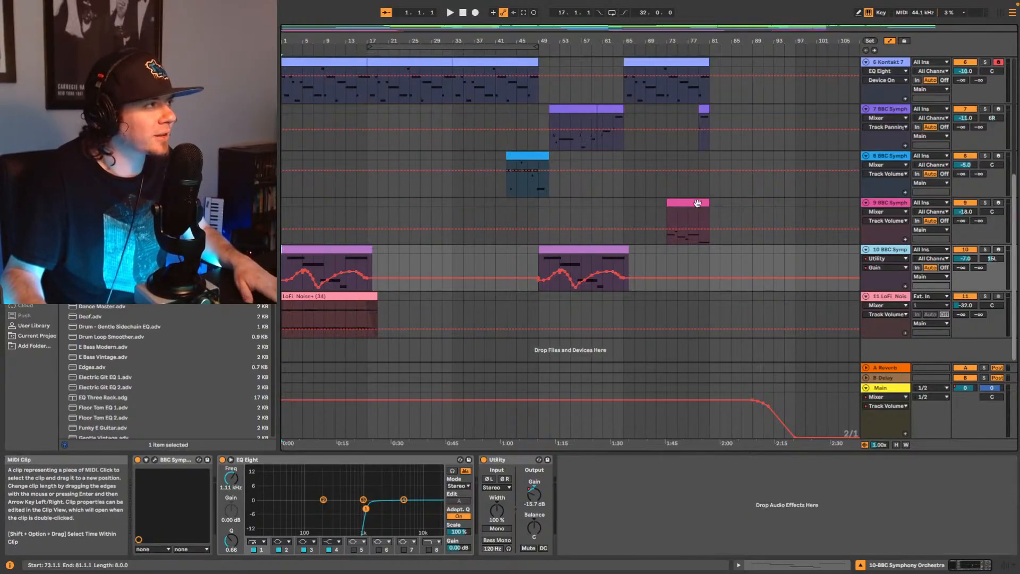
# Step: Add a Utility device to the track 9 BBC Symphony channel and show its Gain automation
pyautogui.click(697, 204)
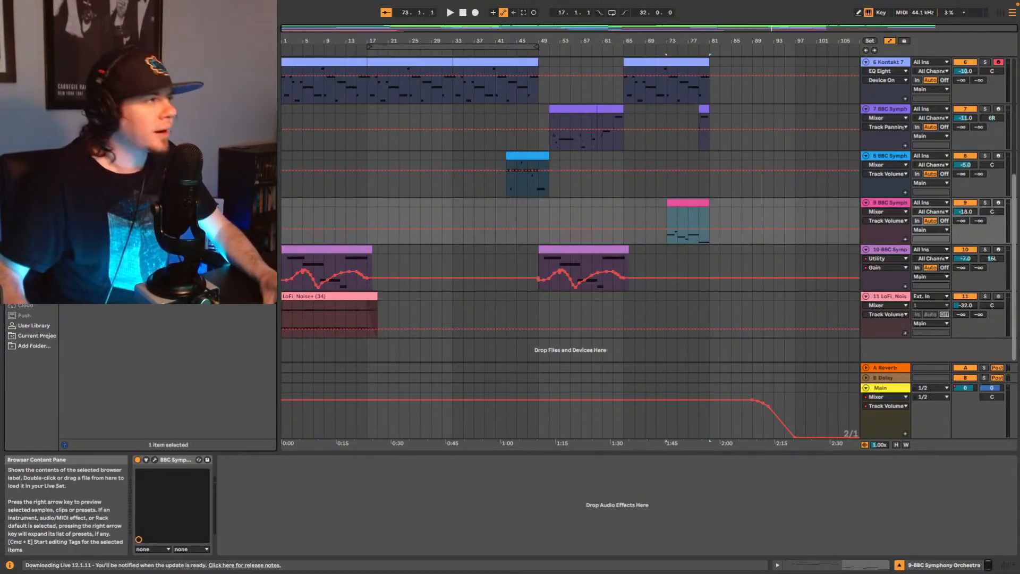
pyautogui.moveTo(317, 511); pyautogui.dragTo(317, 500)
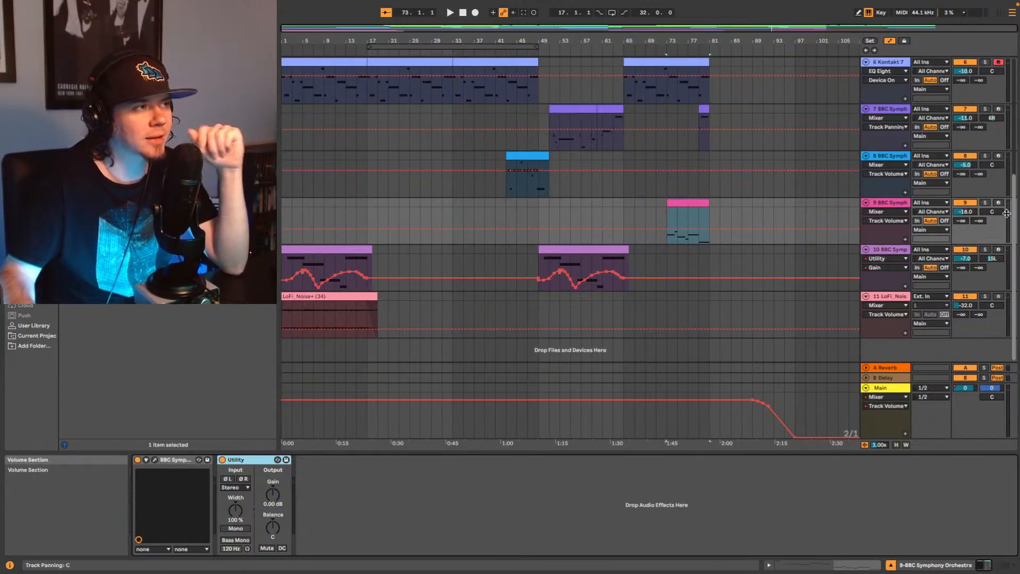
pyautogui.rightClick(275, 497)
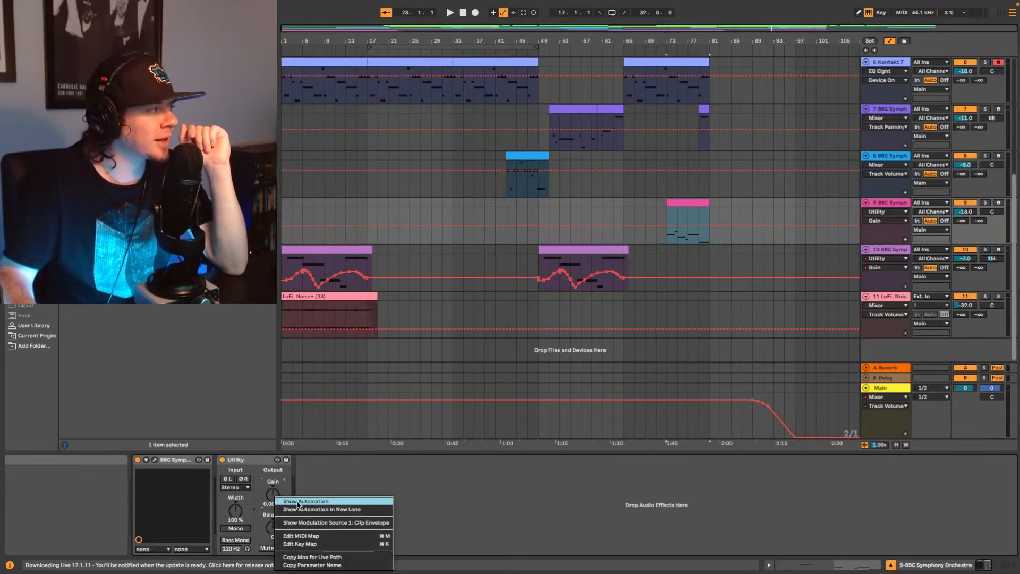
pyautogui.click(299, 503)
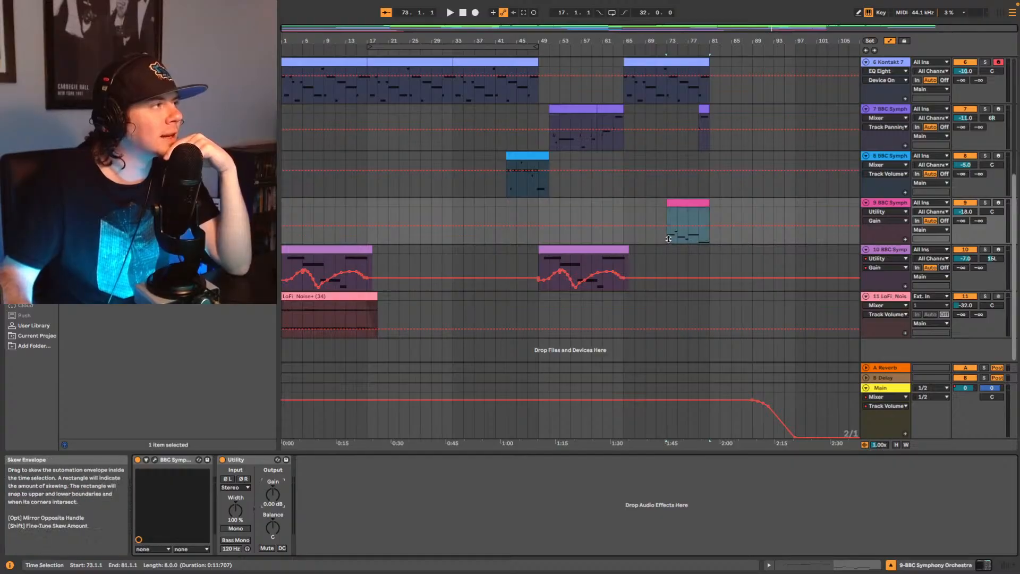
# Step: Listen to the track 9 clip in the mix, playing from bar 71 and again from its start at bar 73
pyautogui.click(658, 212)
pyautogui.press('space')
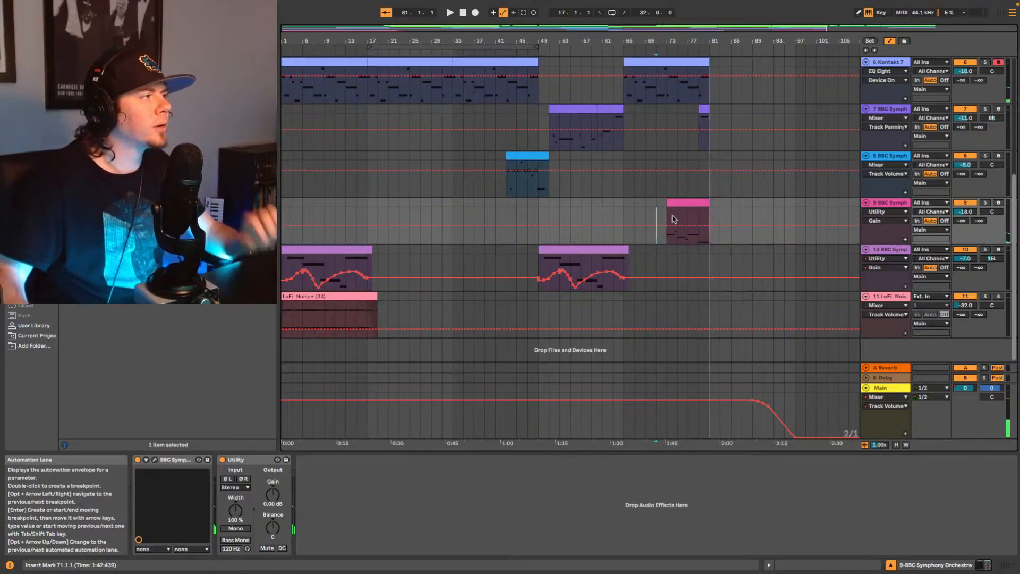
pyautogui.moveTo(688, 28); pyautogui.dragTo(789, 62)
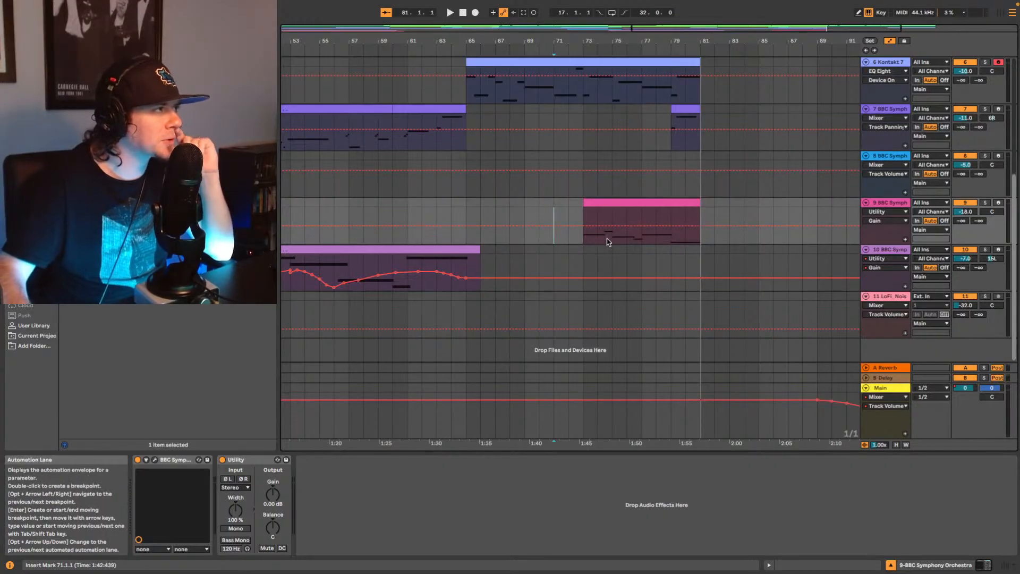
pyautogui.click(584, 239)
pyautogui.press('space')
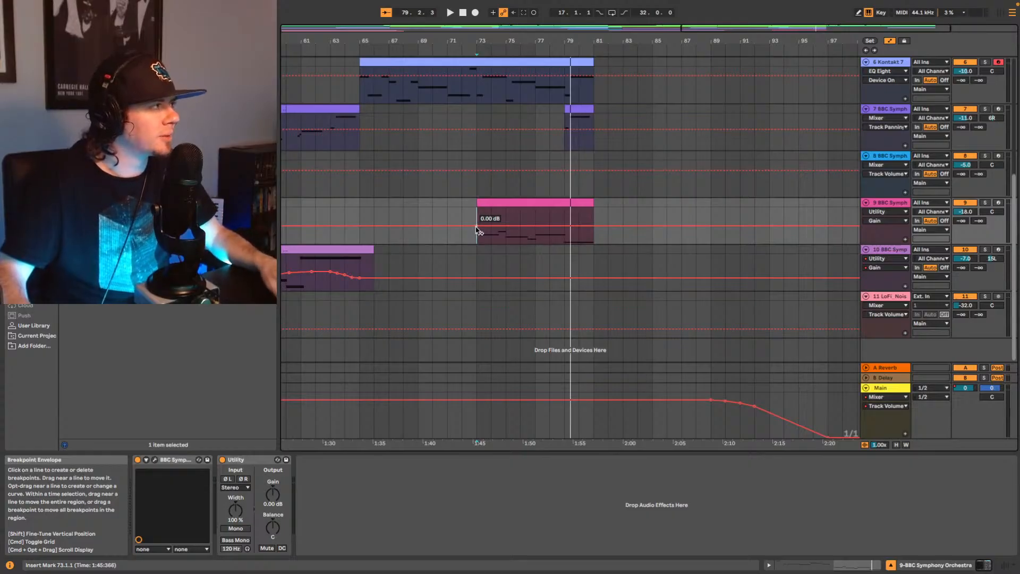
# Step: Shape track 9's Utility gain envelope from -7.31 dB at bar 73 to -4.18 dB at bar 74 and 1.04 dB at 74.3
pyautogui.moveTo(713, 28)
pyautogui.mouseDown()
pyautogui.moveTo(712, 5)
pyautogui.moveTo(712, 27)
pyautogui.mouseUp()
pyautogui.scroll(-5, 400, 229)
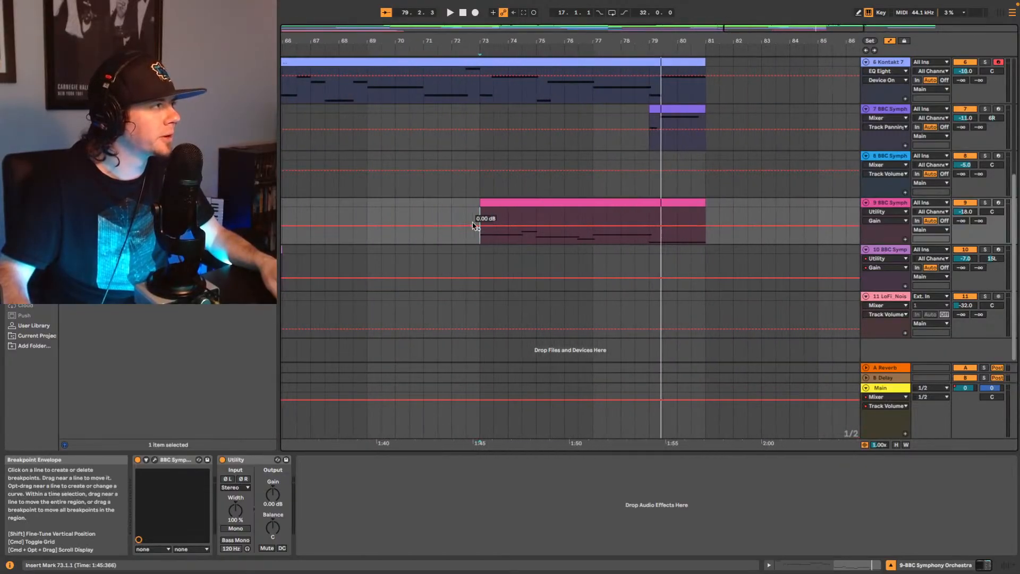
pyautogui.moveTo(480, 229); pyautogui.dragTo(480, 229)
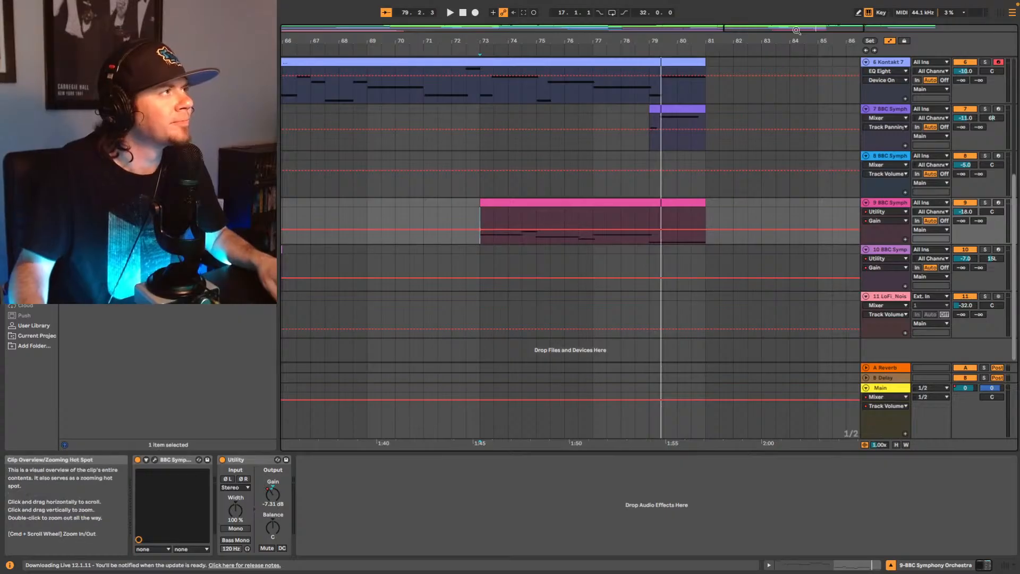
pyautogui.moveTo(796, 31); pyautogui.dragTo(684, 109)
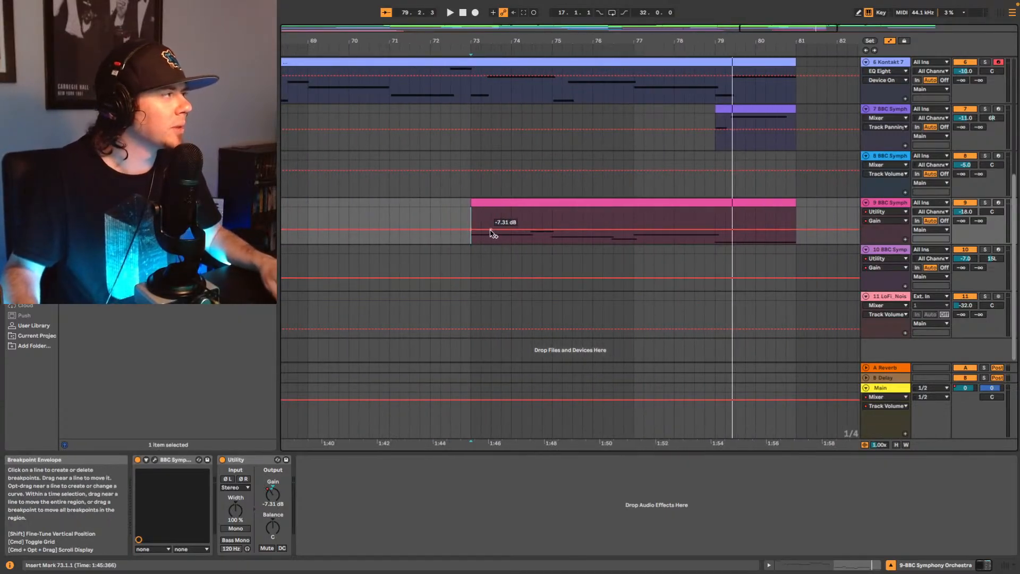
pyautogui.moveTo(512, 232); pyautogui.dragTo(511, 227)
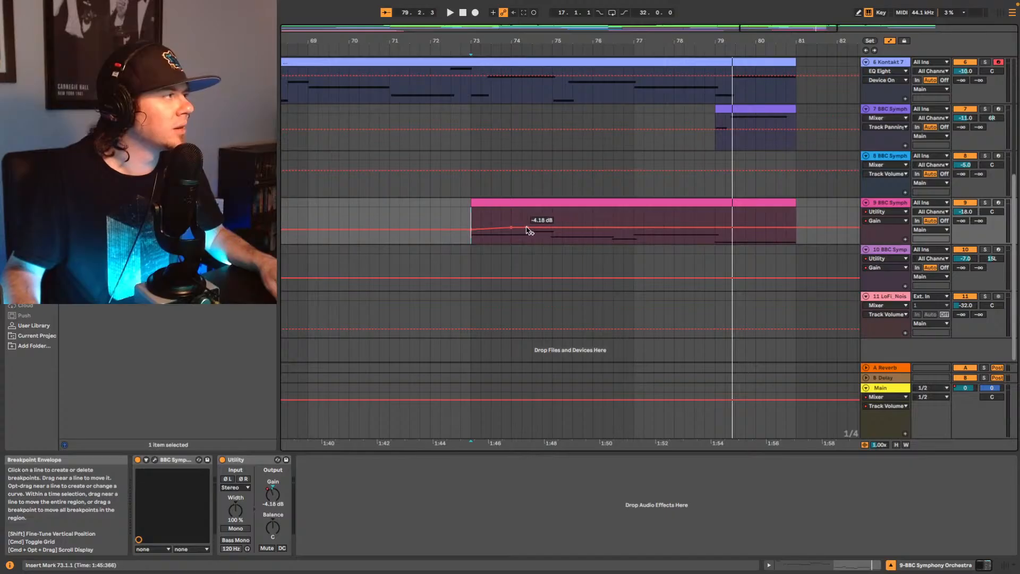
pyautogui.moveTo(533, 229); pyautogui.dragTo(532, 225)
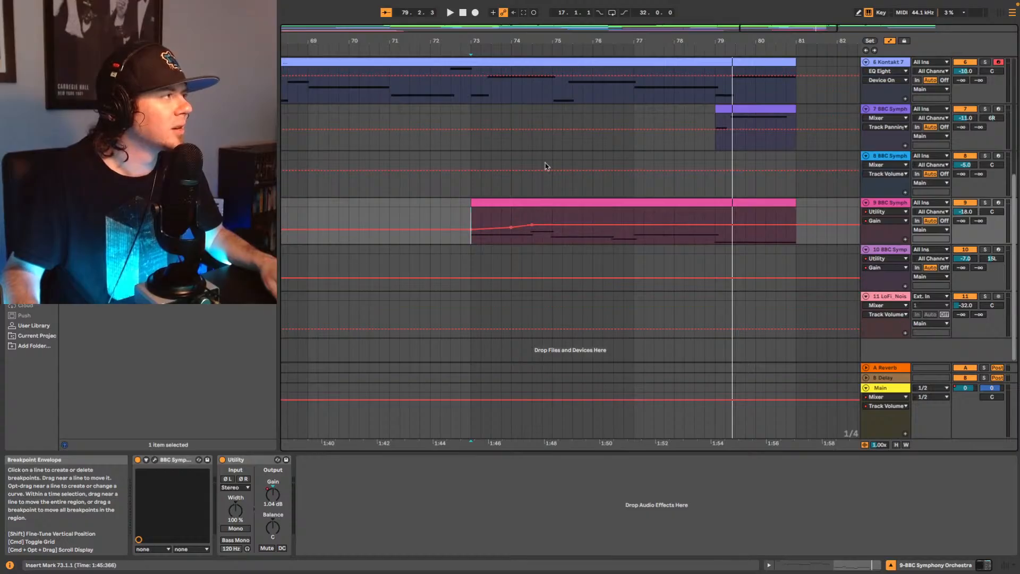
# Step: Add gain breakpoints on track 9 that dip to -5.22 dB after beat 74.3, rise to 4.18 dB and drop to -6.27 dB near bar 75
pyautogui.moveTo(777, 28); pyautogui.dragTo(760, 57)
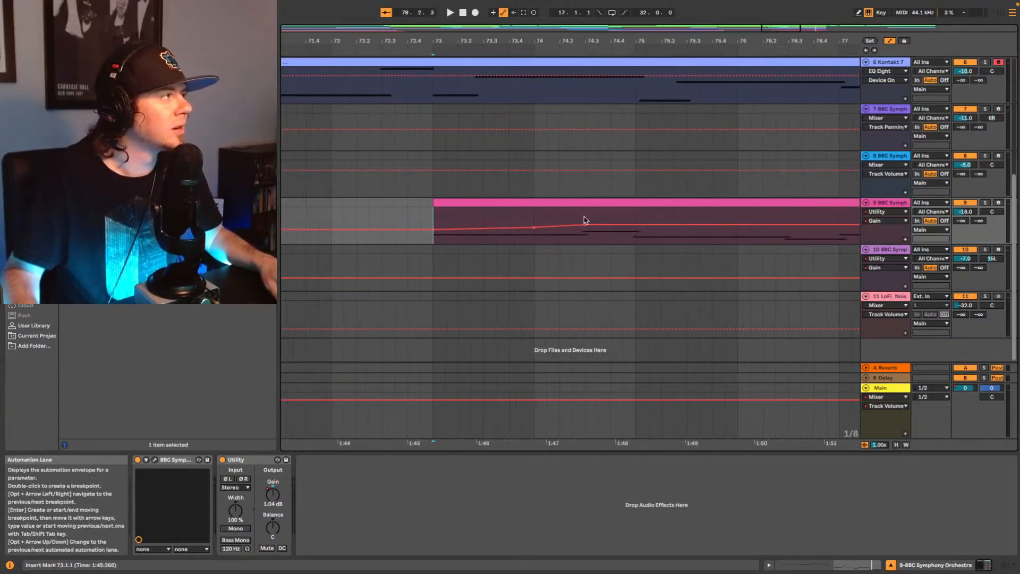
pyautogui.moveTo(585, 225); pyautogui.dragTo(572, 225)
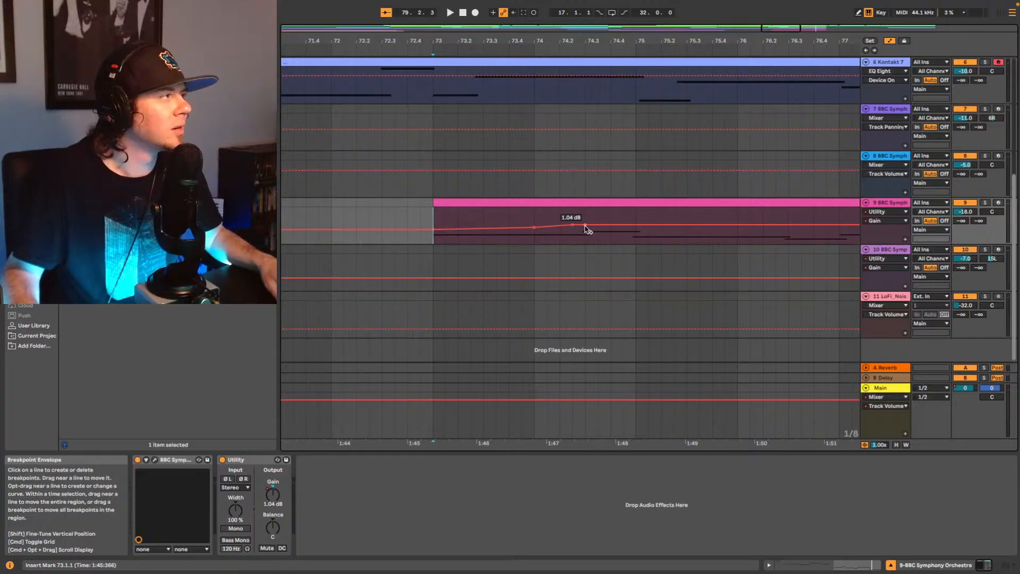
pyautogui.click(589, 228)
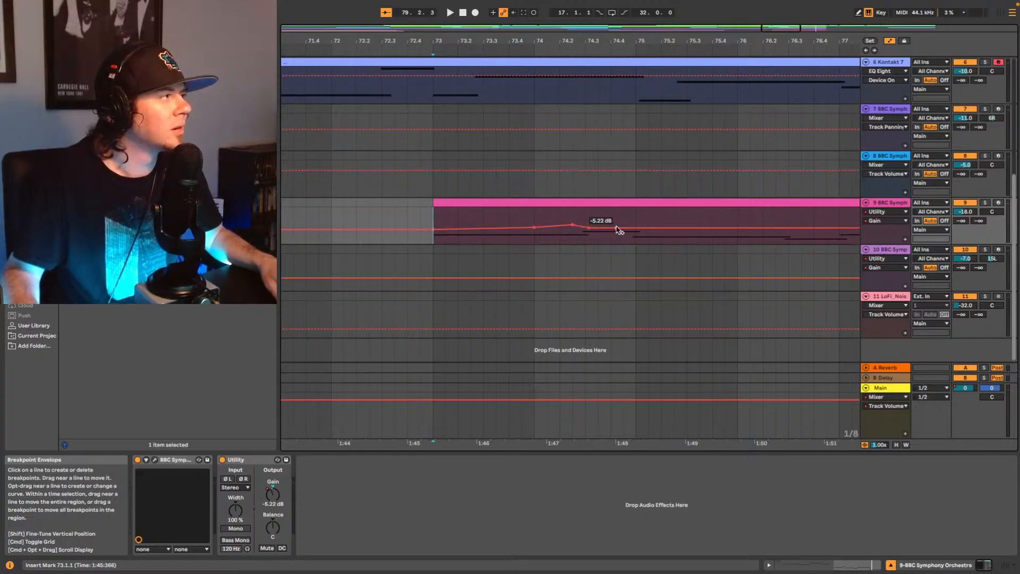
pyautogui.moveTo(636, 228); pyautogui.dragTo(624, 223)
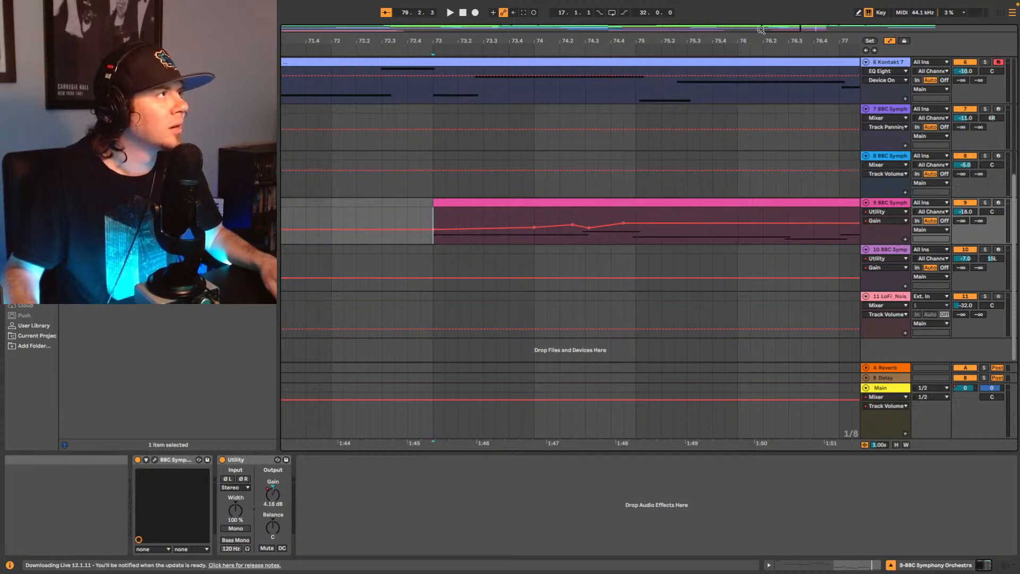
pyautogui.moveTo(777, 30); pyautogui.dragTo(780, 61)
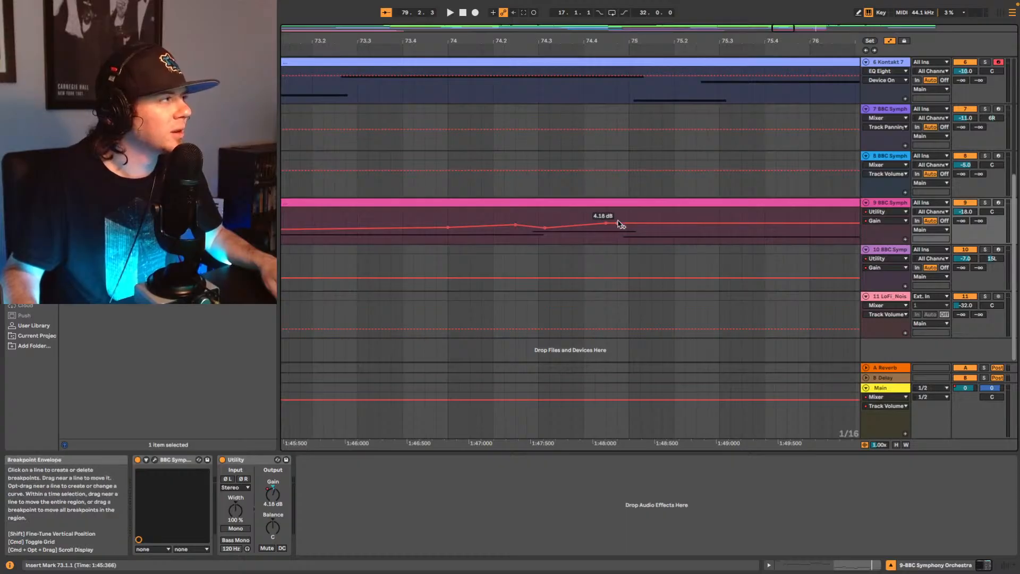
pyautogui.moveTo(630, 223)
pyautogui.mouseDown()
pyautogui.moveTo(617, 232)
pyautogui.moveTo(628, 229)
pyautogui.mouseUp()
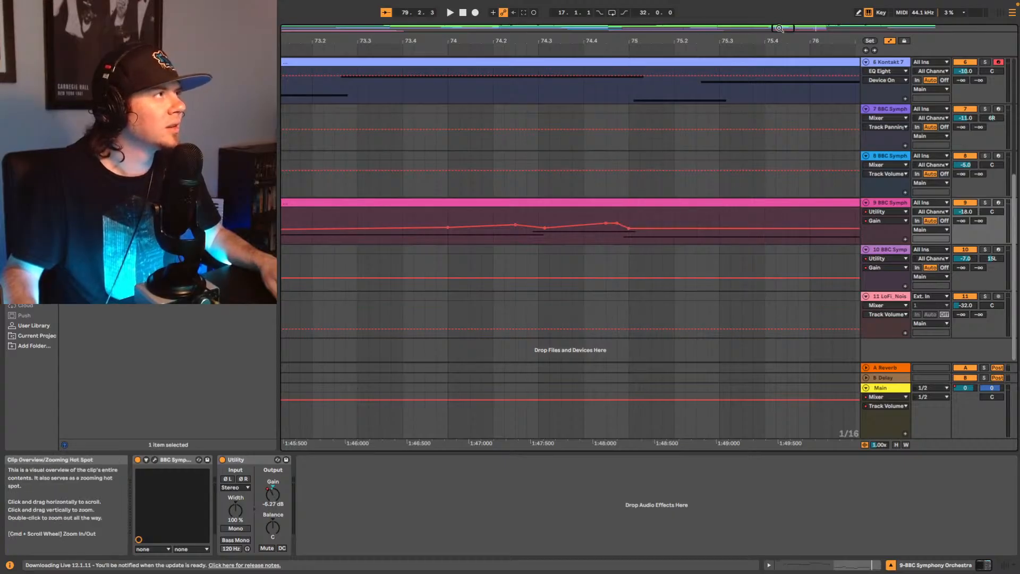
# Step: Play track 9's gain swells twice from bar 73 to check the automation in the mix
pyautogui.moveTo(781, 28); pyautogui.dragTo(779, 7)
pyautogui.press('space')
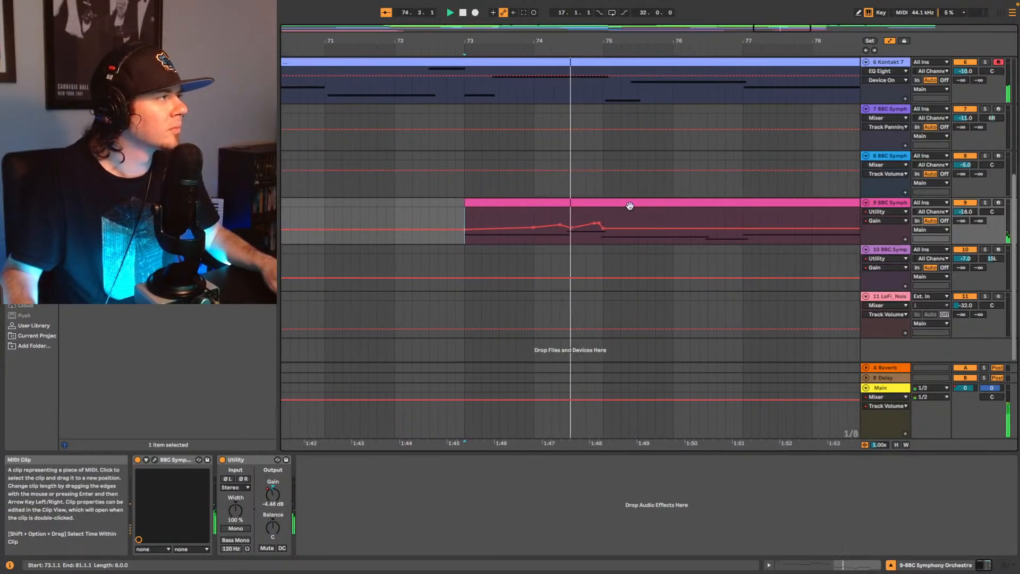
pyautogui.press('space')
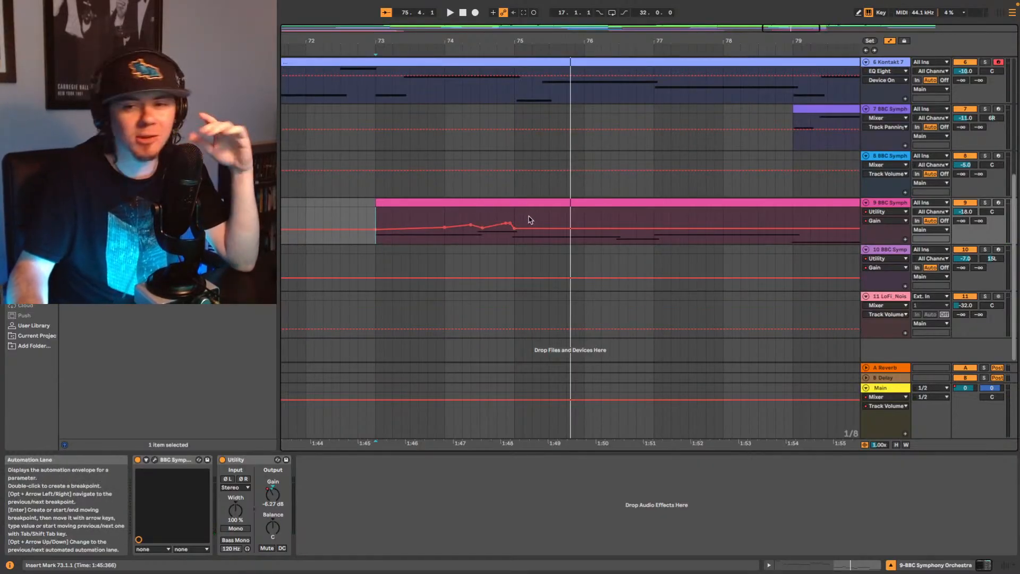
pyautogui.press('space')
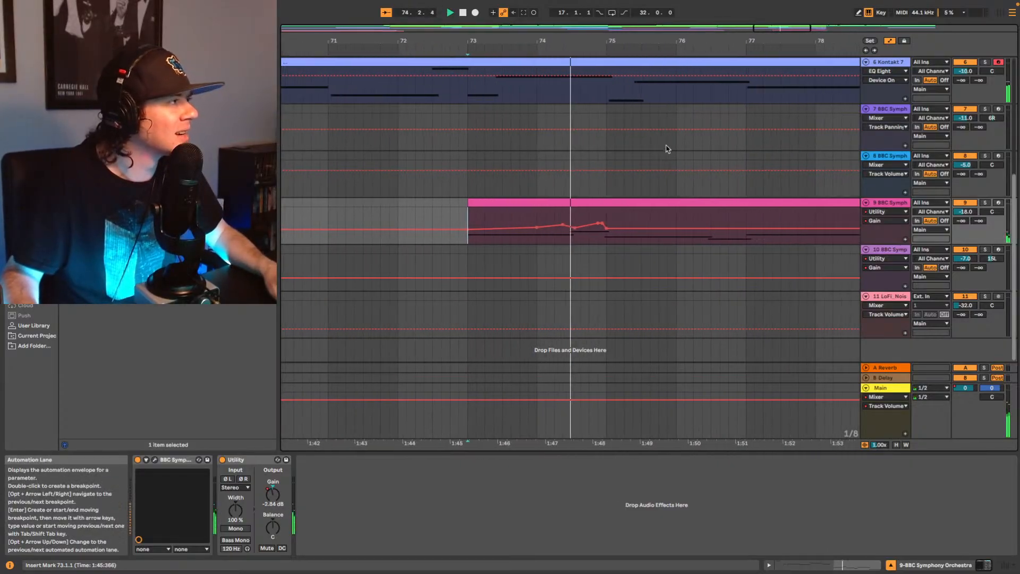
pyautogui.press('space')
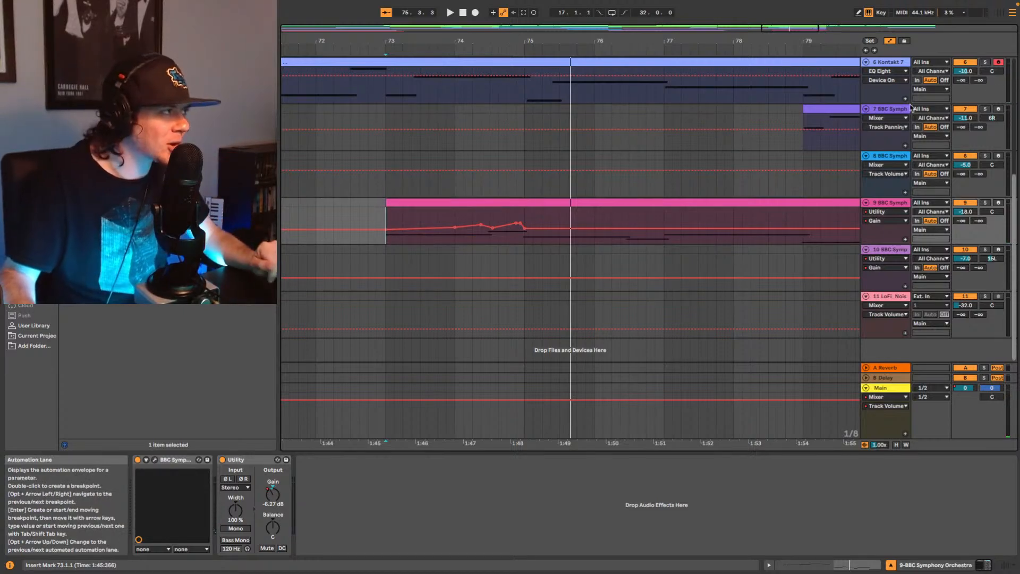
# Step: Recheck the gain dip after beat 74.3 during playback, and add a -10.4 dB gain breakpoint on track 9 at about beat 75.3
pyautogui.moveTo(804, 28); pyautogui.dragTo(798, 60)
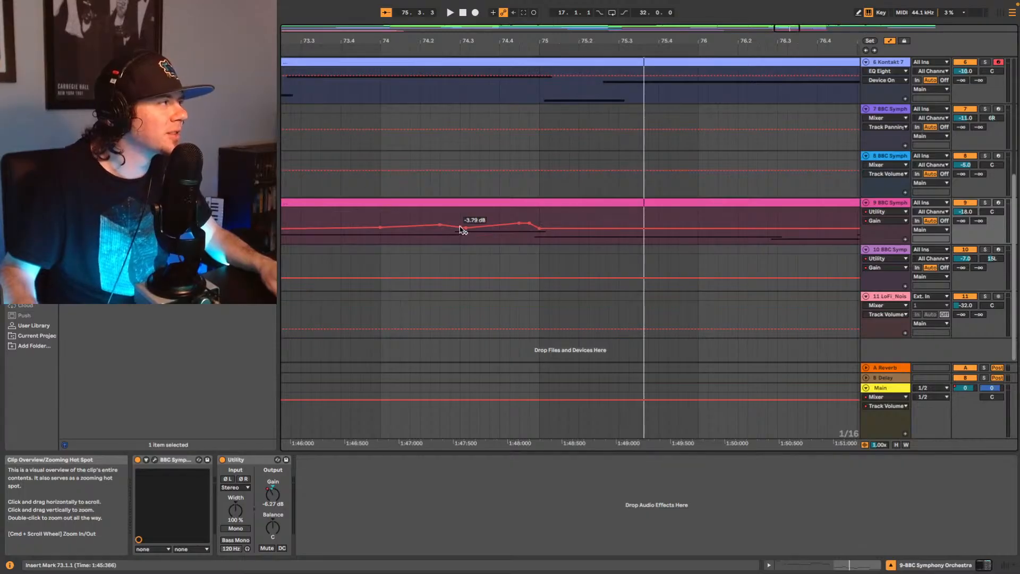
pyautogui.moveTo(460, 227); pyautogui.dragTo(466, 229)
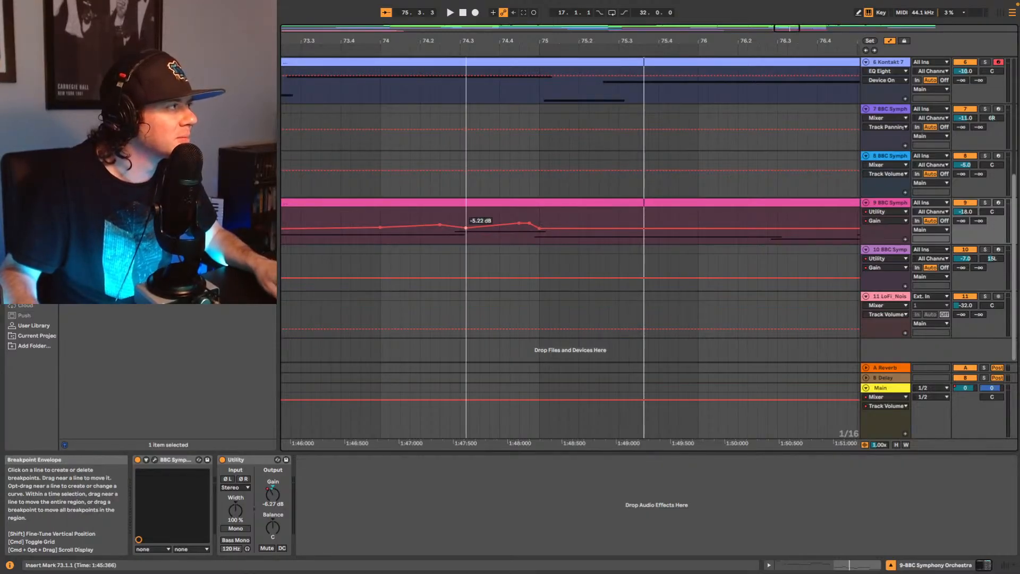
pyautogui.press('space')
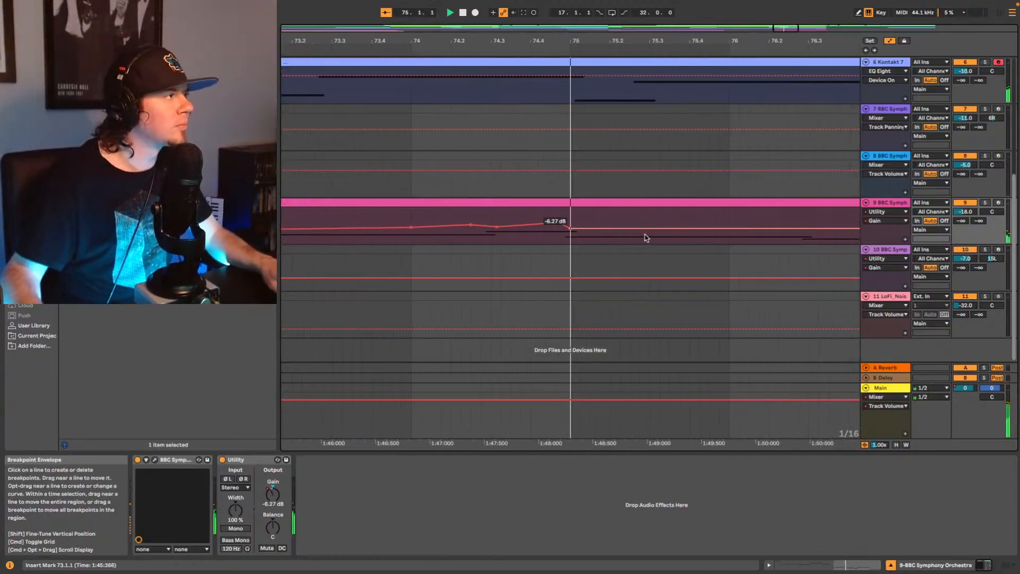
pyautogui.moveTo(470, 229); pyautogui.dragTo(477, 229)
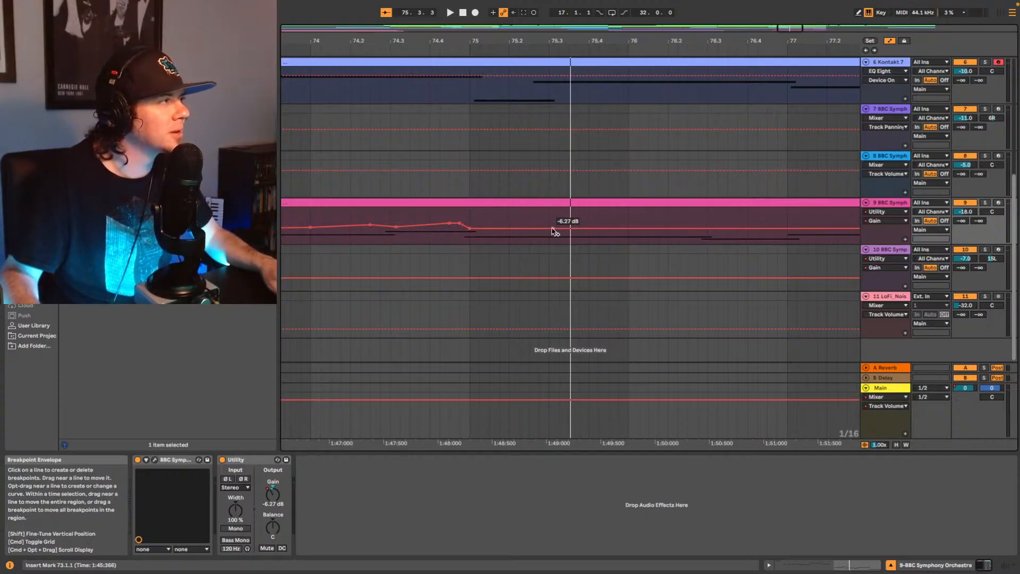
pyautogui.moveTo(550, 230); pyautogui.dragTo(550, 233)
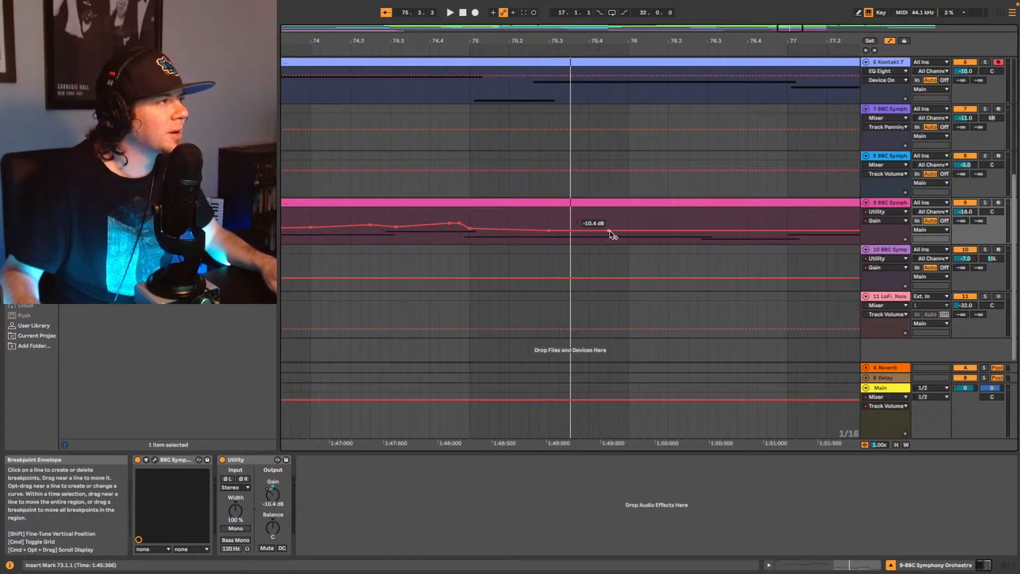
# Step: Ramp track 9's Utility gain up to 4.18 dB after beat 76.2 and play the passage from before bar 75
pyautogui.moveTo(610, 232); pyautogui.dragTo(688, 222)
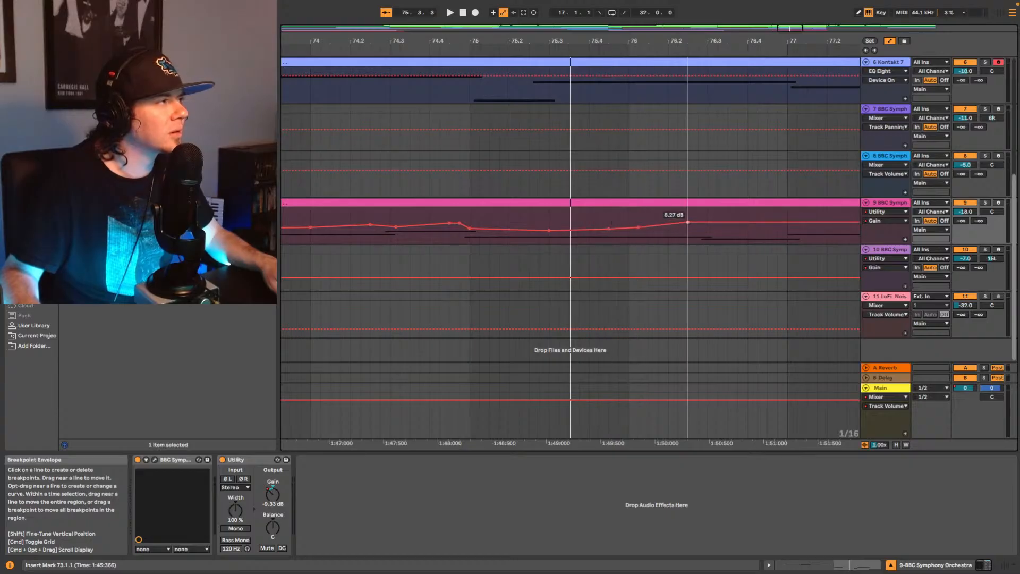
pyautogui.click(434, 237)
pyautogui.press('space')
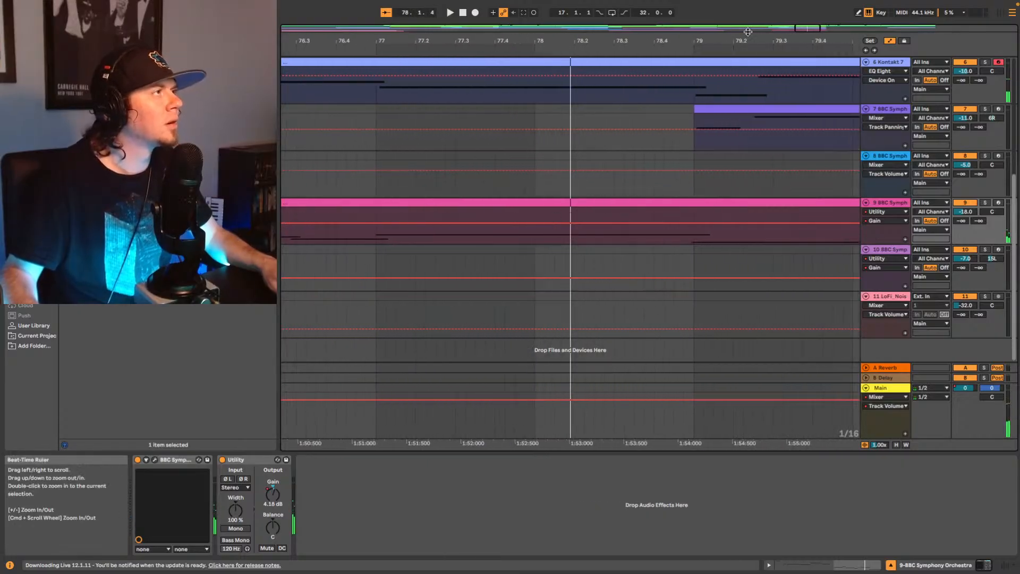
# Step: Play the song from bar 73 to hear track 9's gain rise in context
pyautogui.moveTo(749, 36); pyautogui.dragTo(707, 11)
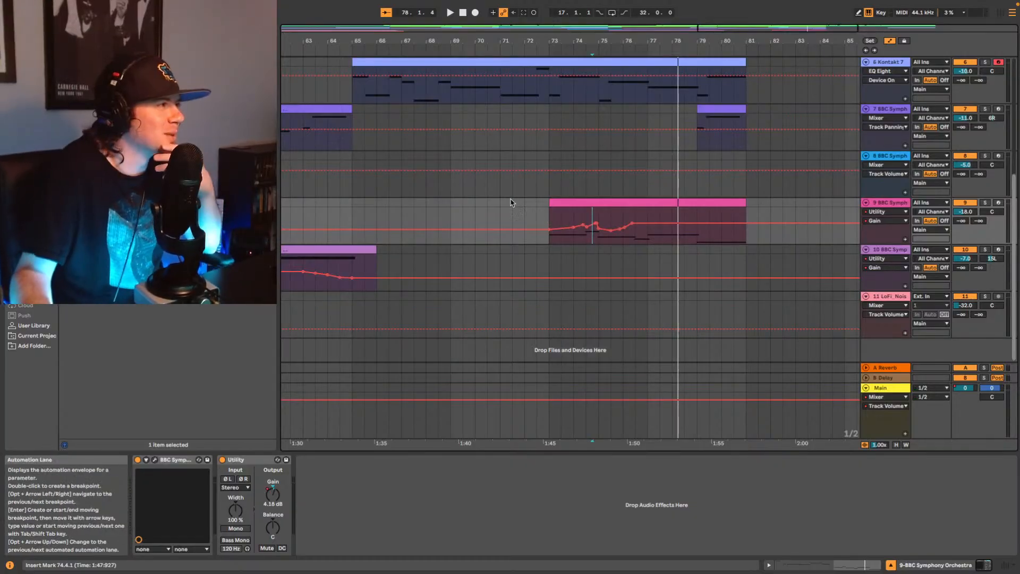
pyautogui.click(552, 194)
pyautogui.press('space')
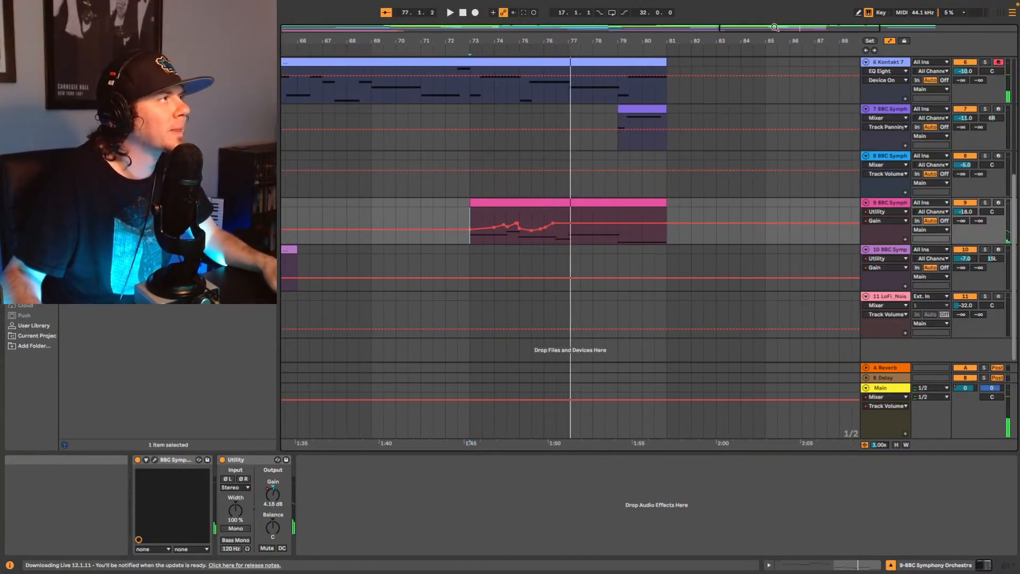
# Step: Deepen track 9's gain dip between beats 75.3 and 76 to about -13.6 dB, and move the -4.18 dB breakpoint to about beat 76.2
pyautogui.moveTo(775, 27); pyautogui.dragTo(518, 241)
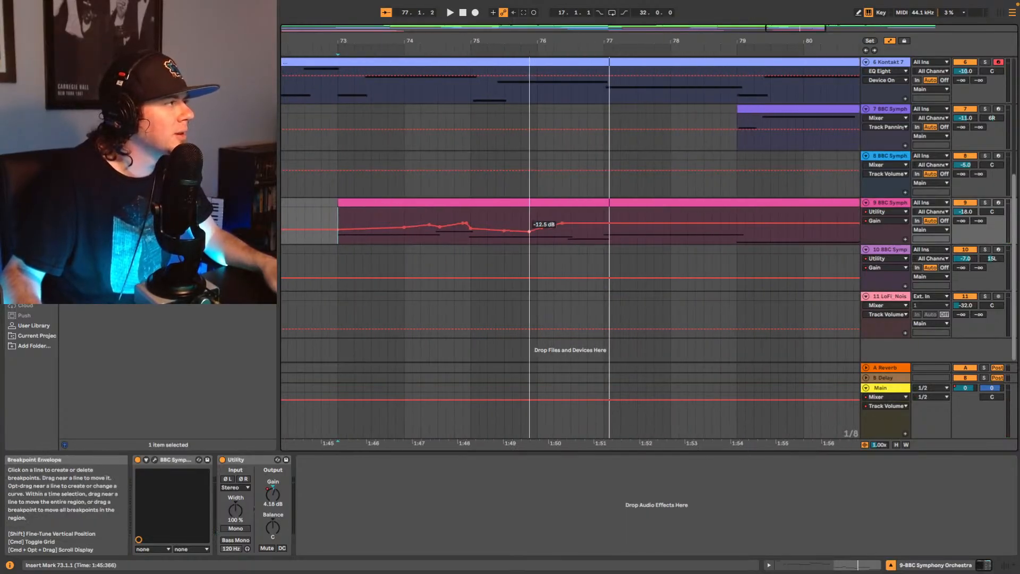
pyautogui.moveTo(504, 234); pyautogui.dragTo(505, 236)
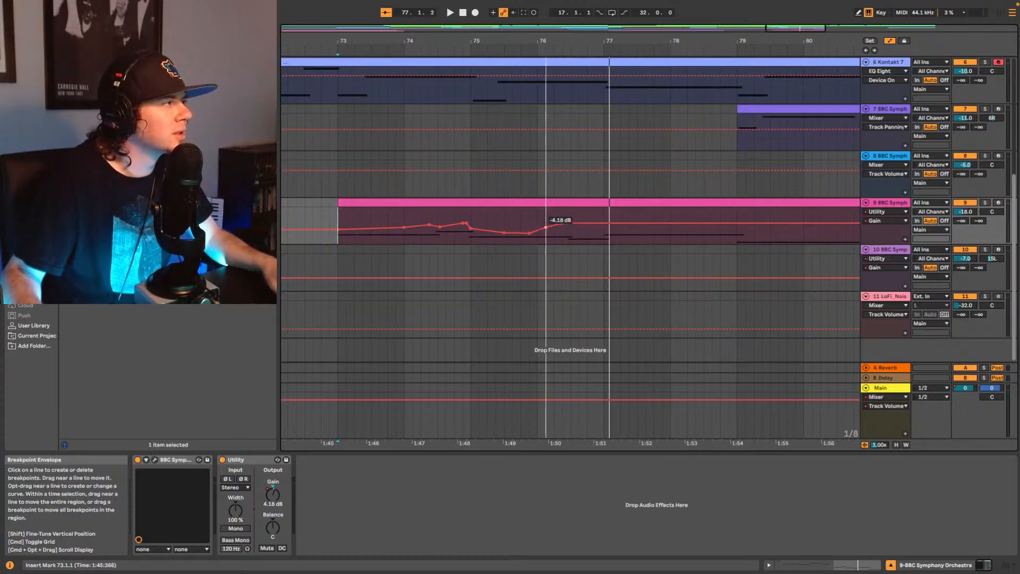
pyautogui.moveTo(546, 228)
pyautogui.mouseDown()
pyautogui.moveTo(563, 227)
pyautogui.moveTo(554, 227)
pyautogui.mouseUp()
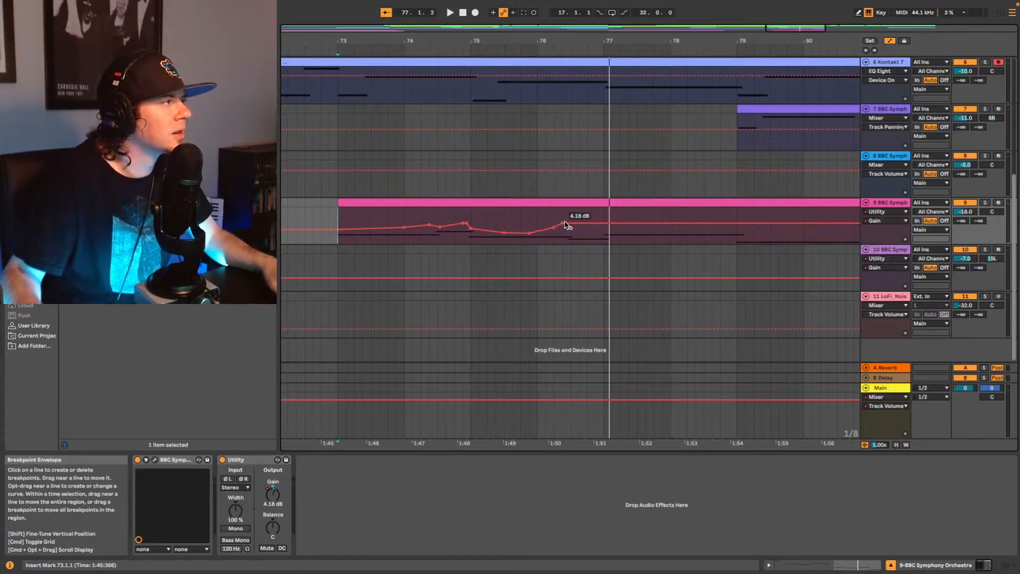
# Step: Shape track 9's gain to 2.09 dB after beat 76.2, down to -2.09 dB at about 76.3 and up to 7.31 dB near bar 77
pyautogui.click(563, 224)
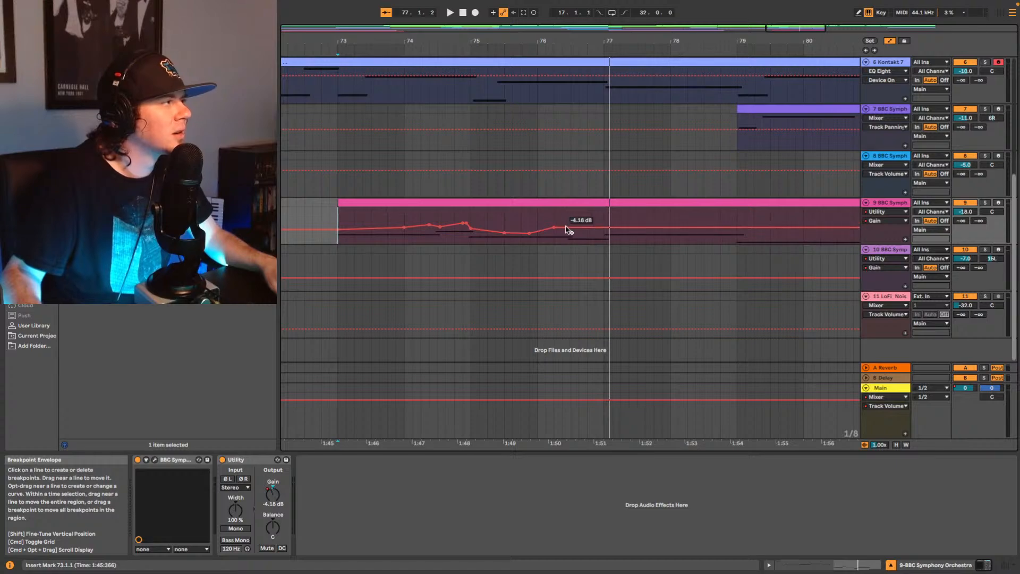
pyautogui.moveTo(563, 228); pyautogui.dragTo(563, 225)
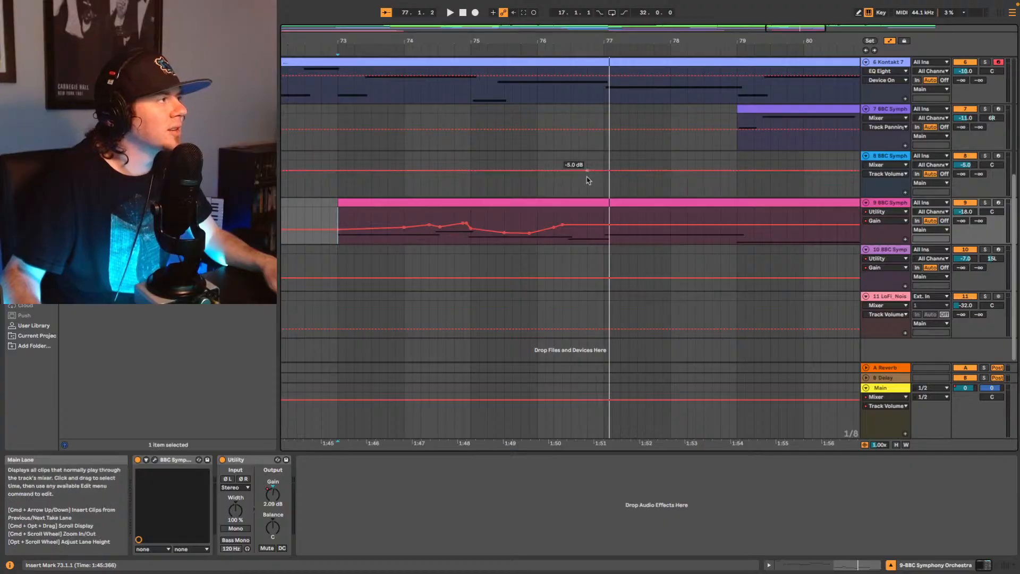
pyautogui.moveTo(571, 225); pyautogui.dragTo(571, 226)
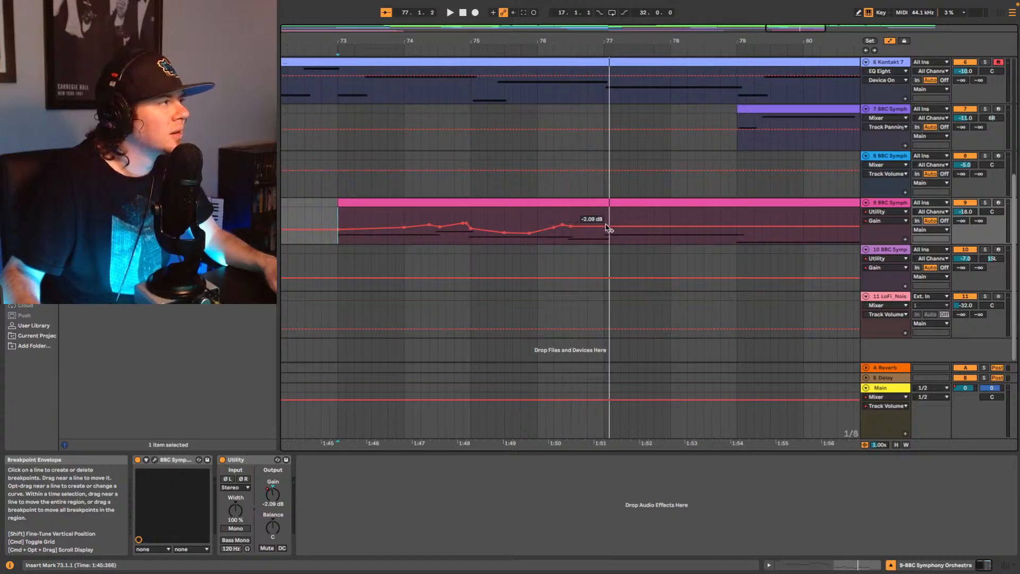
pyautogui.moveTo(606, 229); pyautogui.dragTo(605, 223)
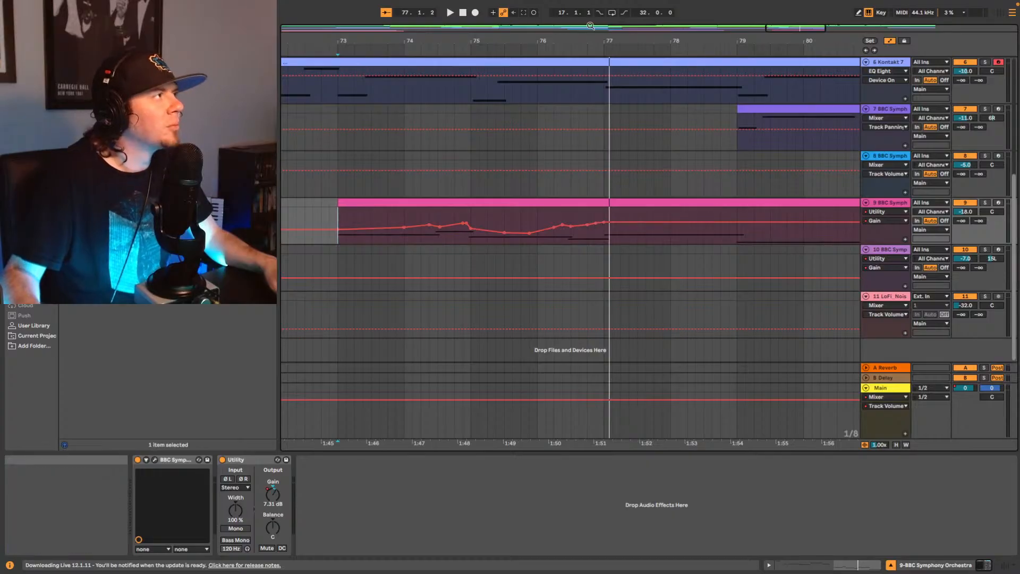
# Step: Place track 9's gain peak just before bar 77 and drop the gain to -8.36 dB at bar 77
pyautogui.moveTo(795, 27); pyautogui.dragTo(795, 31)
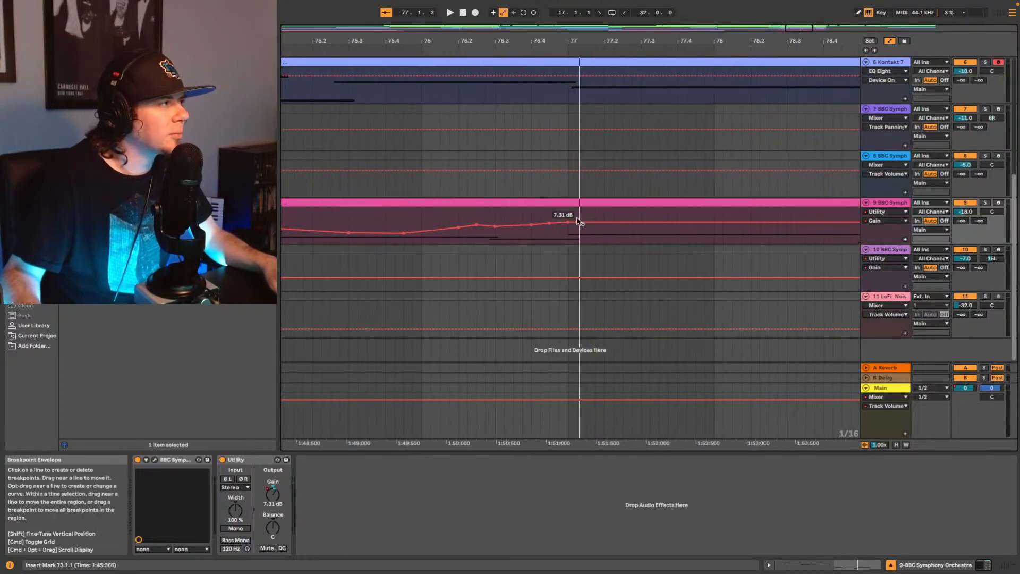
pyautogui.moveTo(571, 225); pyautogui.dragTo(560, 223)
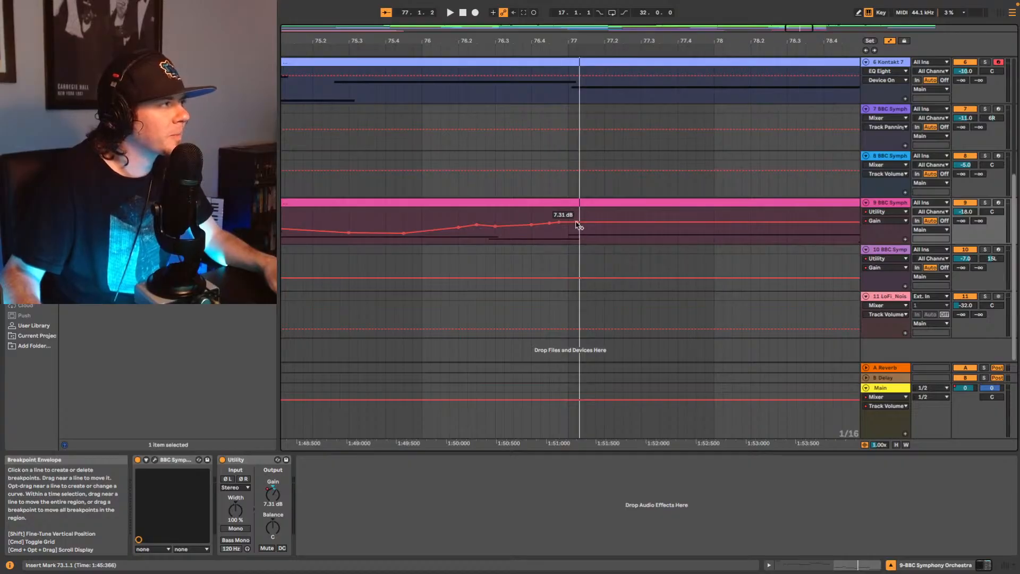
pyautogui.moveTo(578, 222); pyautogui.dragTo(568, 229)
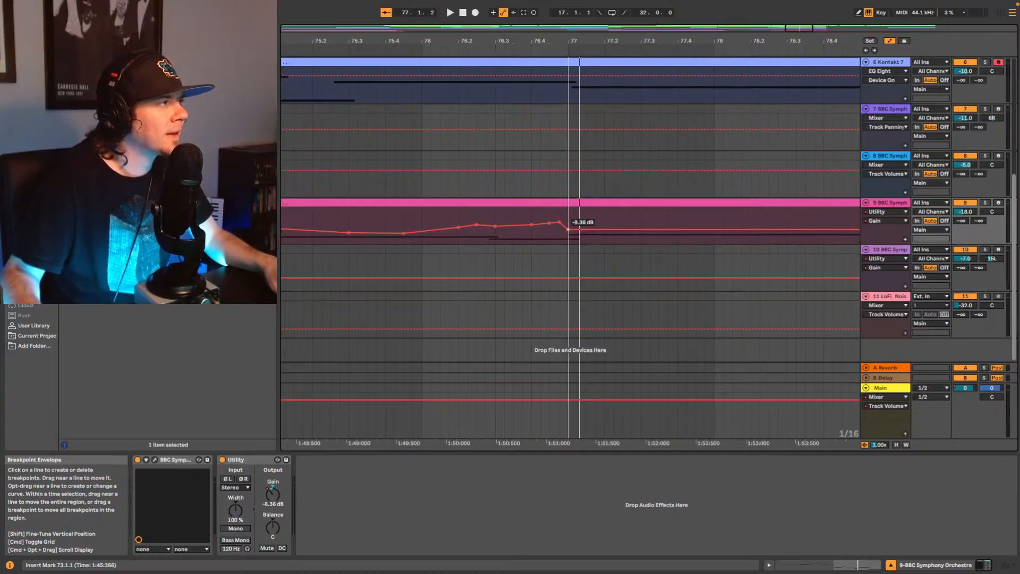
# Step: Check the gain drop at bar 77 in playback and ease it down to a -9.40 dB breakpoint just after the bar
pyautogui.press('space')
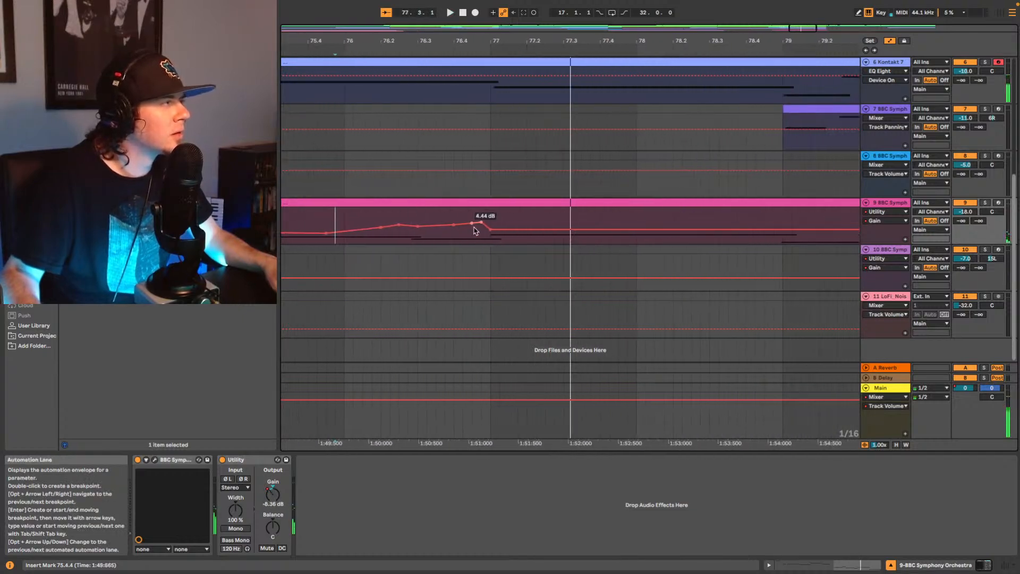
pyautogui.moveTo(490, 229)
pyautogui.mouseDown()
pyautogui.moveTo(518, 230)
pyautogui.moveTo(508, 230)
pyautogui.mouseUp()
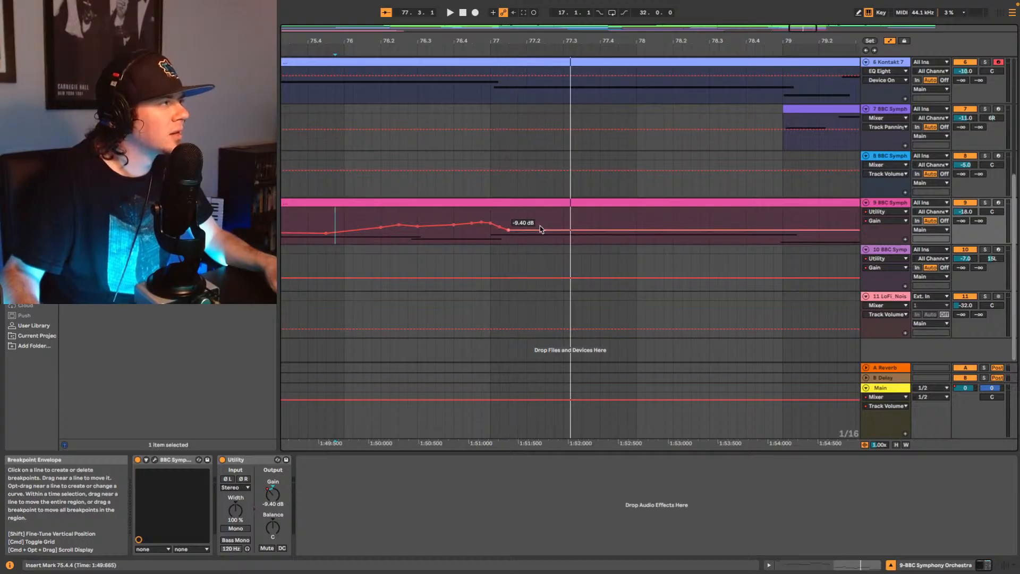
pyautogui.click(399, 231)
pyautogui.press('space')
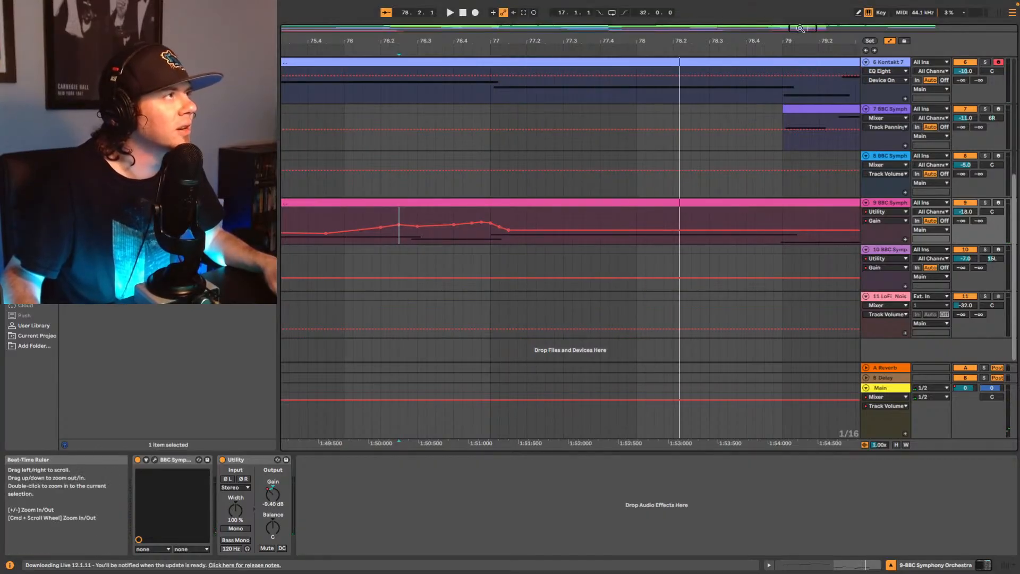
# Step: Add a gain swell on track 9 that peaks at bar 79 and falls to -9.40 dB at bar 81, and play it through
pyautogui.moveTo(803, 29); pyautogui.dragTo(807, 10)
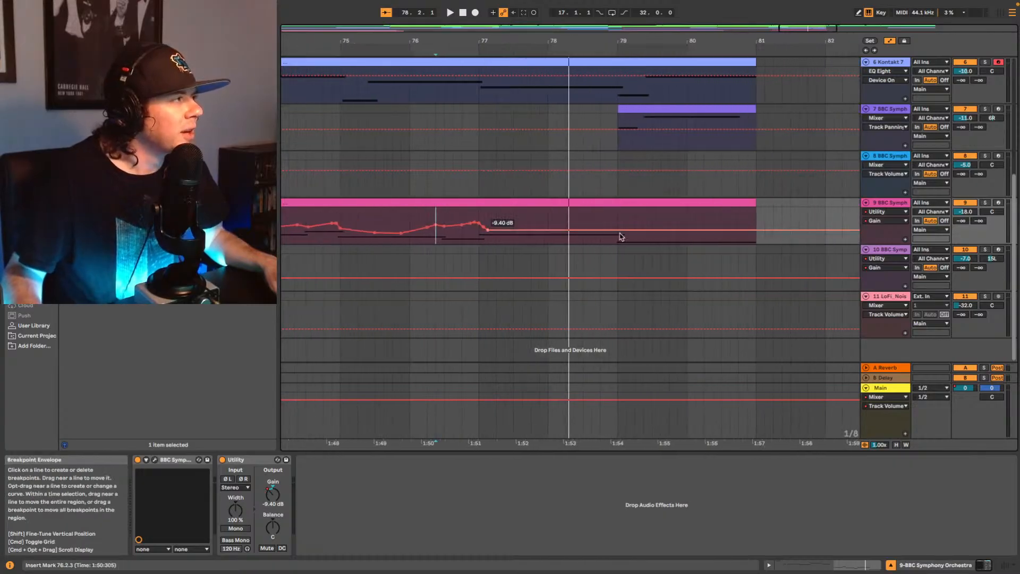
pyautogui.click(618, 228)
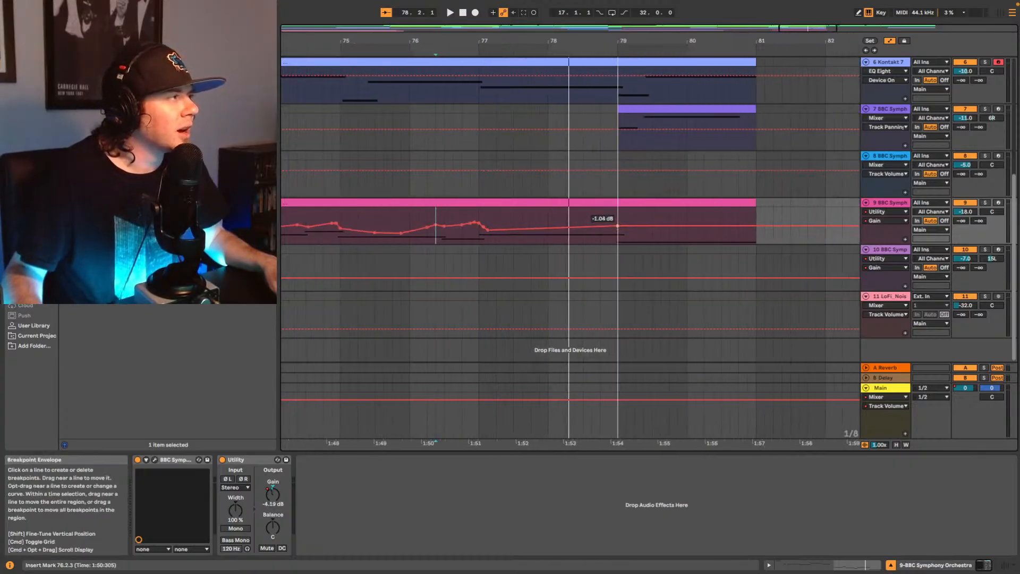
pyautogui.moveTo(618, 225); pyautogui.dragTo(618, 223)
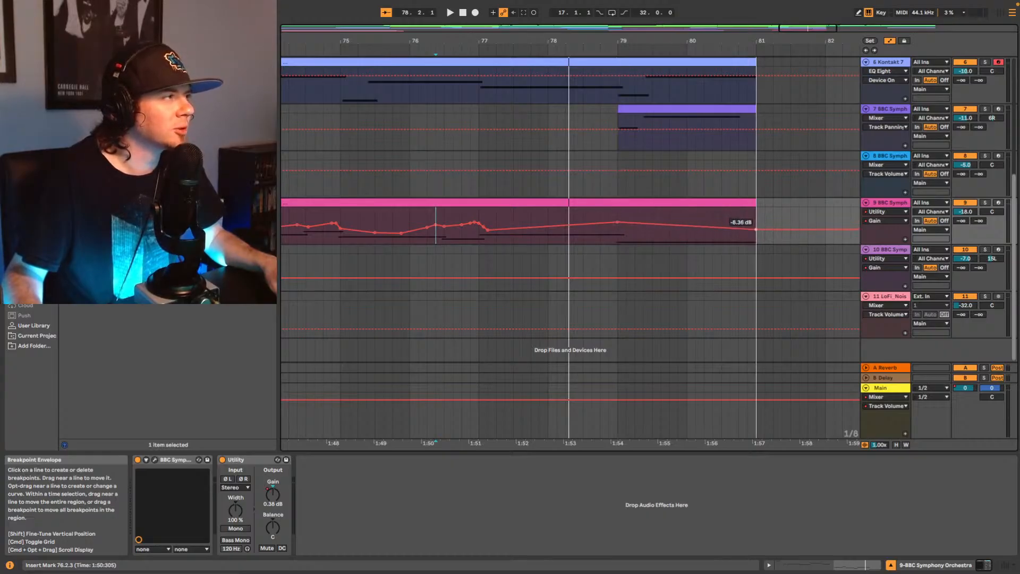
pyautogui.click(472, 241)
pyautogui.press('space')
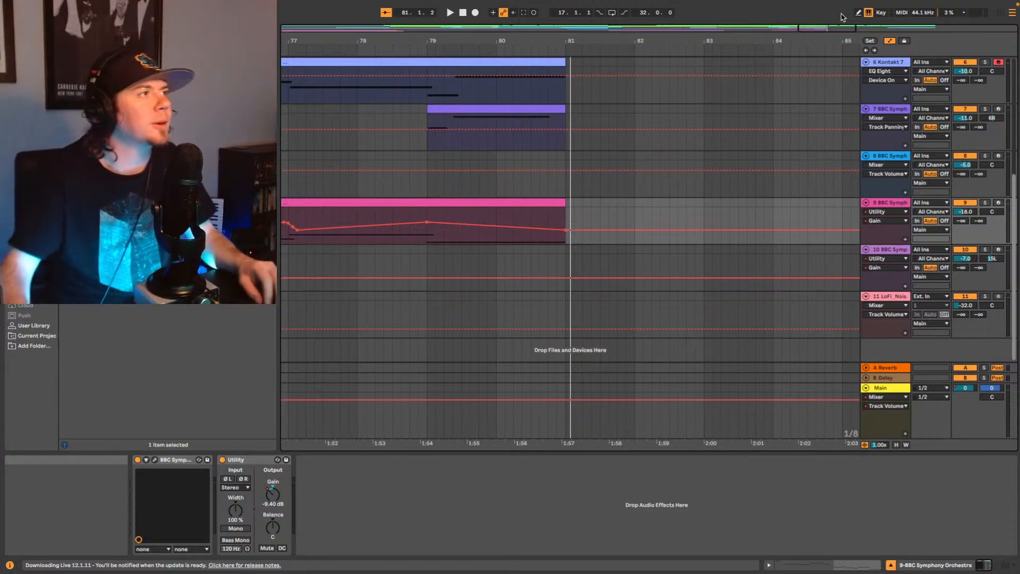
# Step: Play track 9's full gain automation from bar 73 twice to judge the swells in the mix
pyautogui.moveTo(832, 26); pyautogui.dragTo(767, 86)
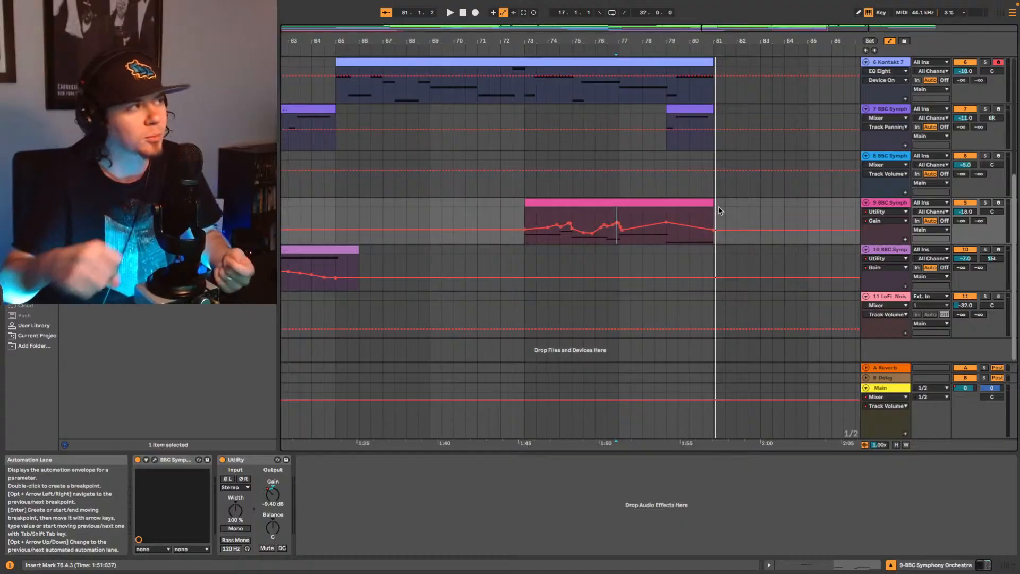
pyautogui.press('space')
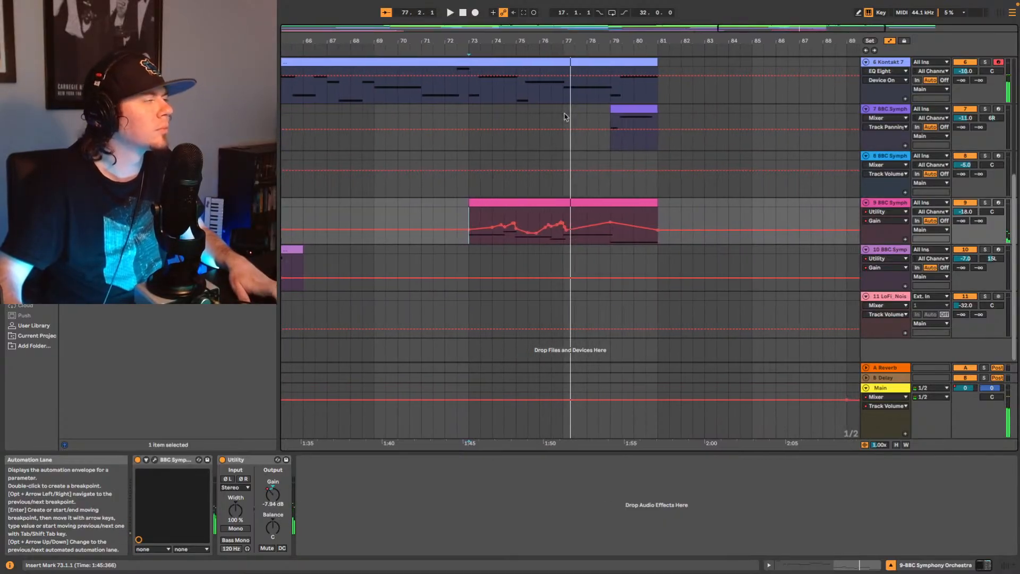
pyautogui.click(564, 242)
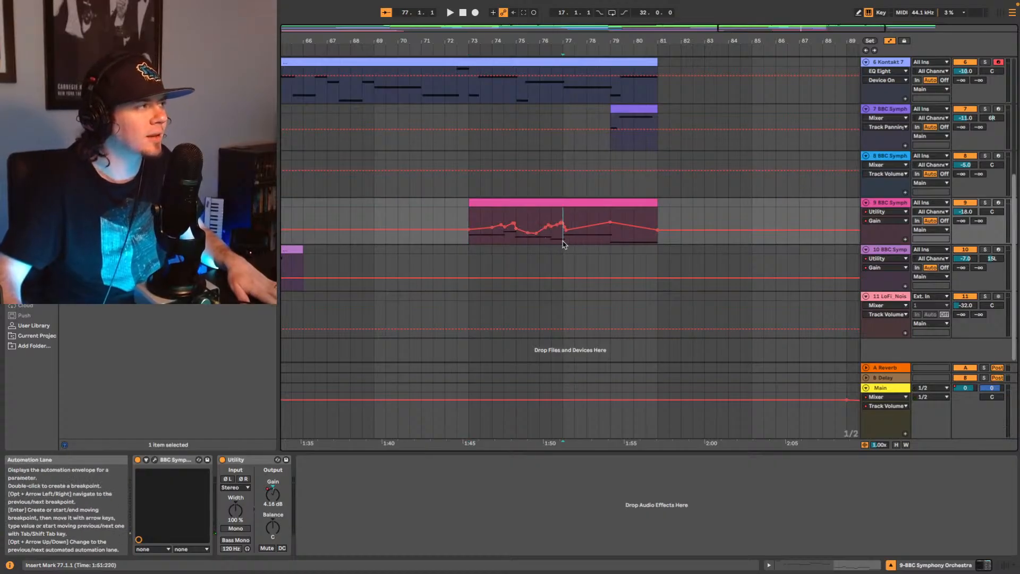
pyautogui.moveTo(748, 28)
pyautogui.mouseDown()
pyautogui.moveTo(749, 43)
pyautogui.moveTo(770, 50)
pyautogui.moveTo(777, 85)
pyautogui.mouseUp()
pyautogui.click(311, 241)
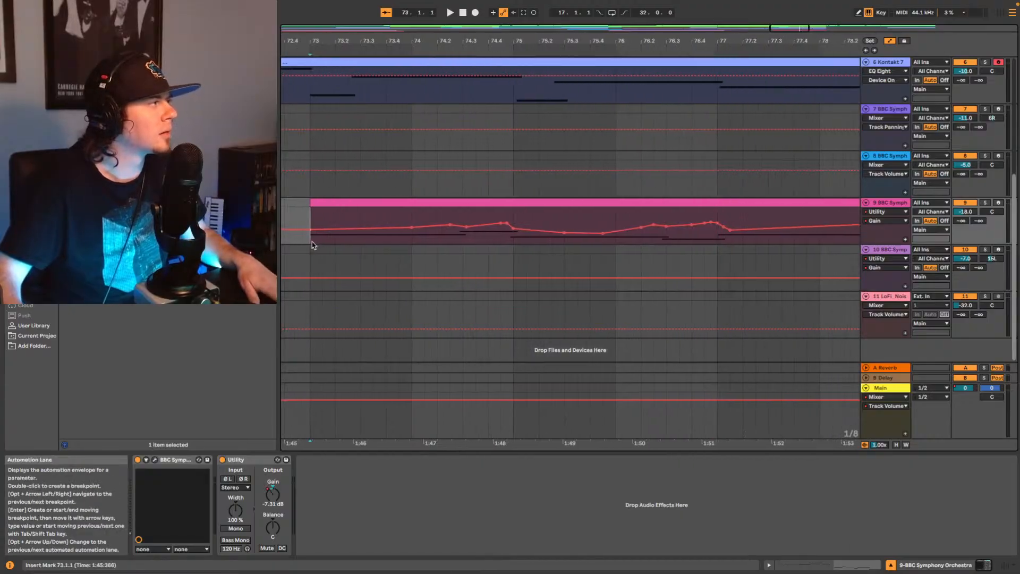
pyautogui.press('space')
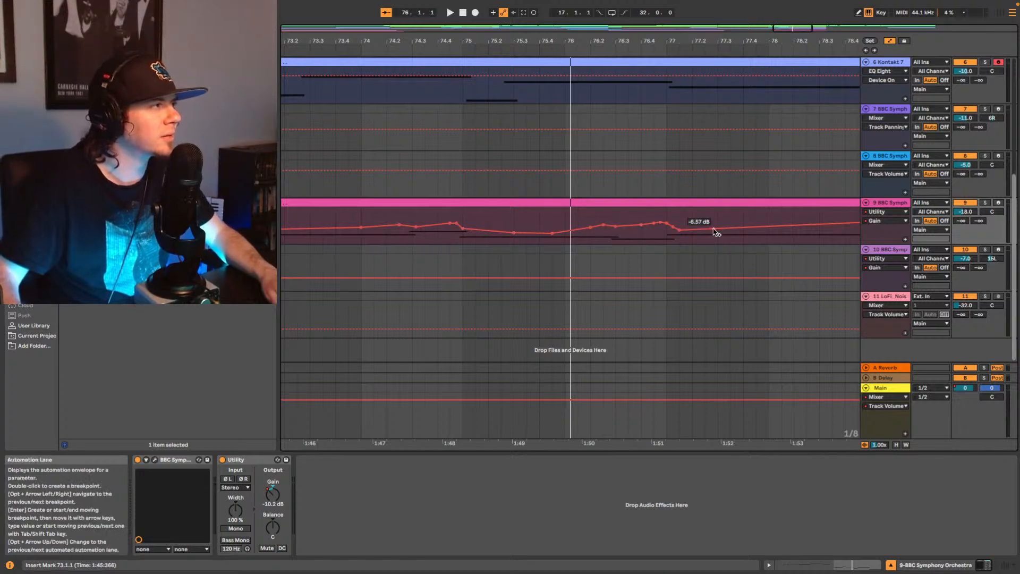
# Step: Move track 9's -13.6 dB gain dip to just after bar 75 and set the following breakpoint to -11.3 dB between beats 75.2 and 75.3
pyautogui.moveTo(789, 28); pyautogui.dragTo(792, 45)
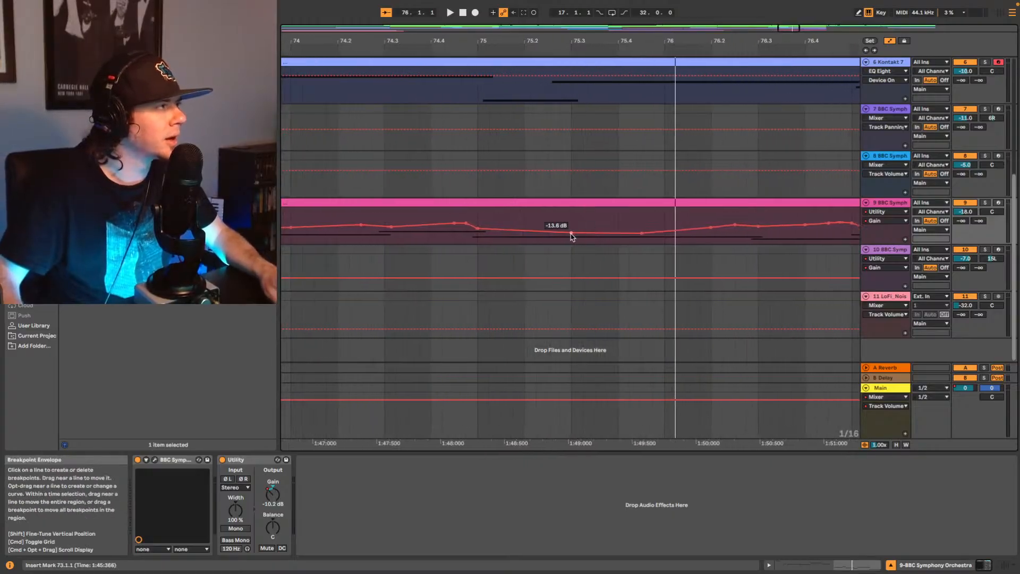
pyautogui.moveTo(571, 233); pyautogui.dragTo(490, 233)
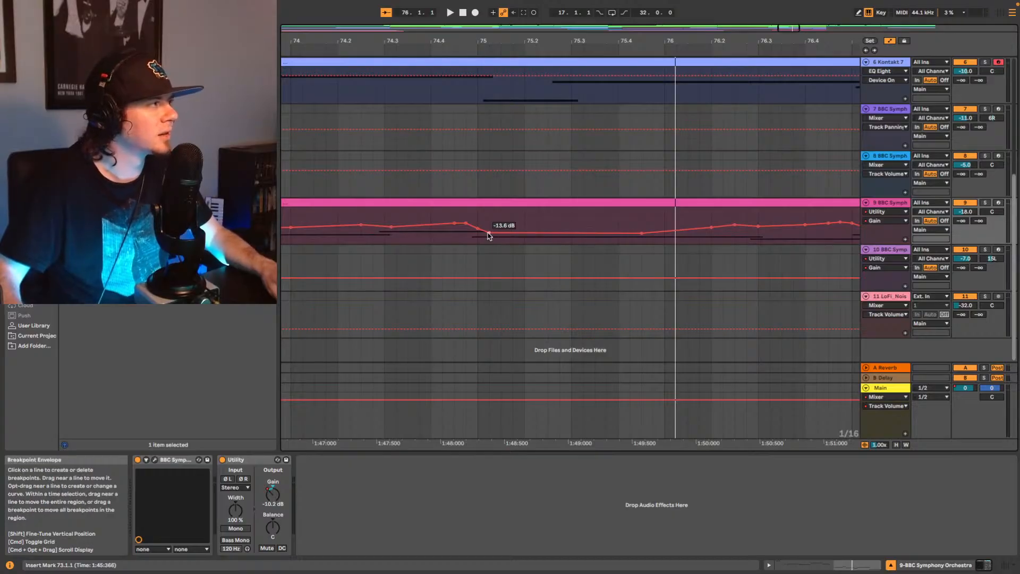
pyautogui.moveTo(641, 233); pyautogui.dragTo(548, 232)
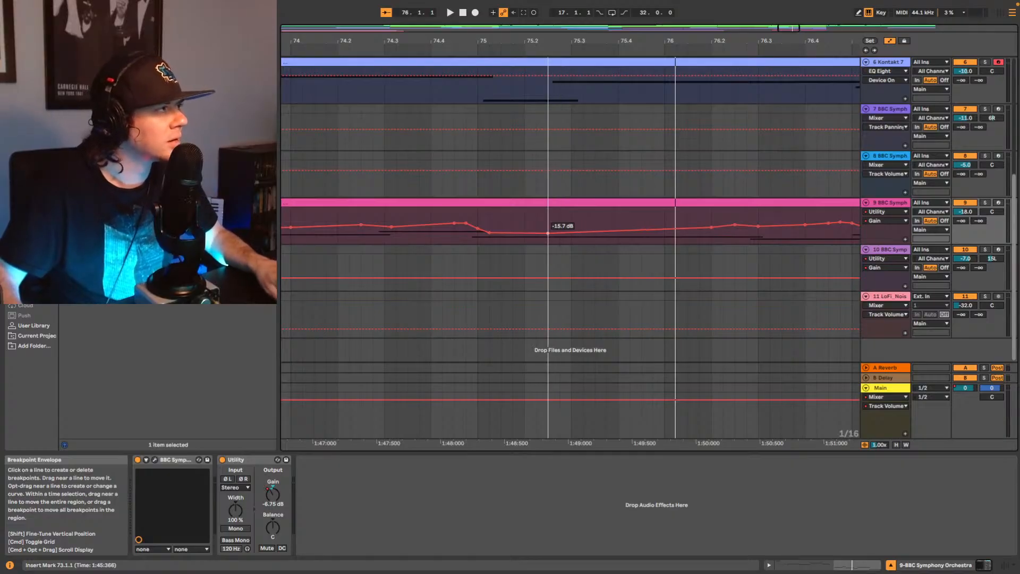
pyautogui.moveTo(549, 235); pyautogui.dragTo(548, 231)
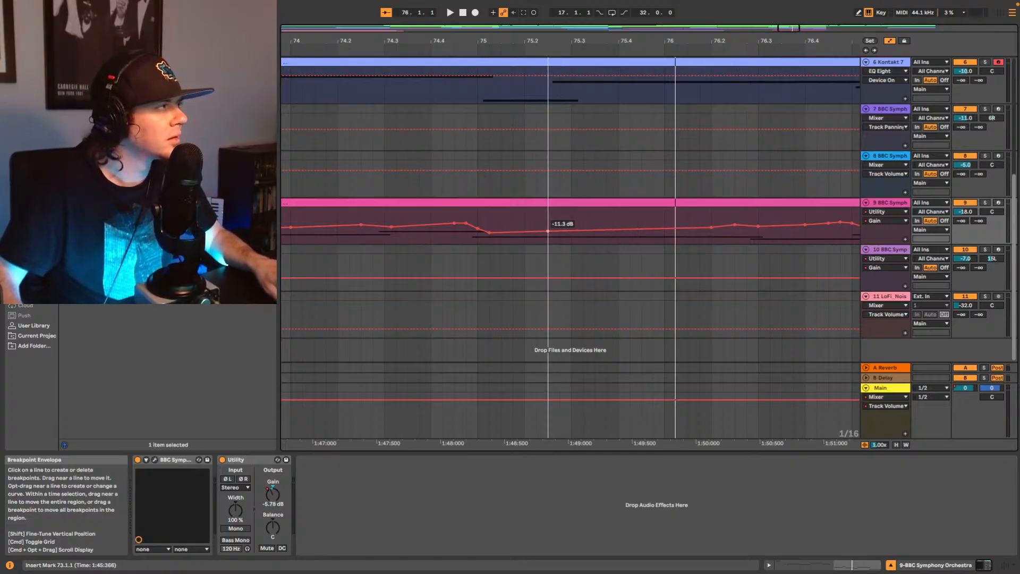
# Step: Shift track 9's gain rise earlier, with breakpoints before beats 75.4 and 76 and one at 2.30 dB just after bar 76
pyautogui.moveTo(712, 227); pyautogui.dragTo(607, 228)
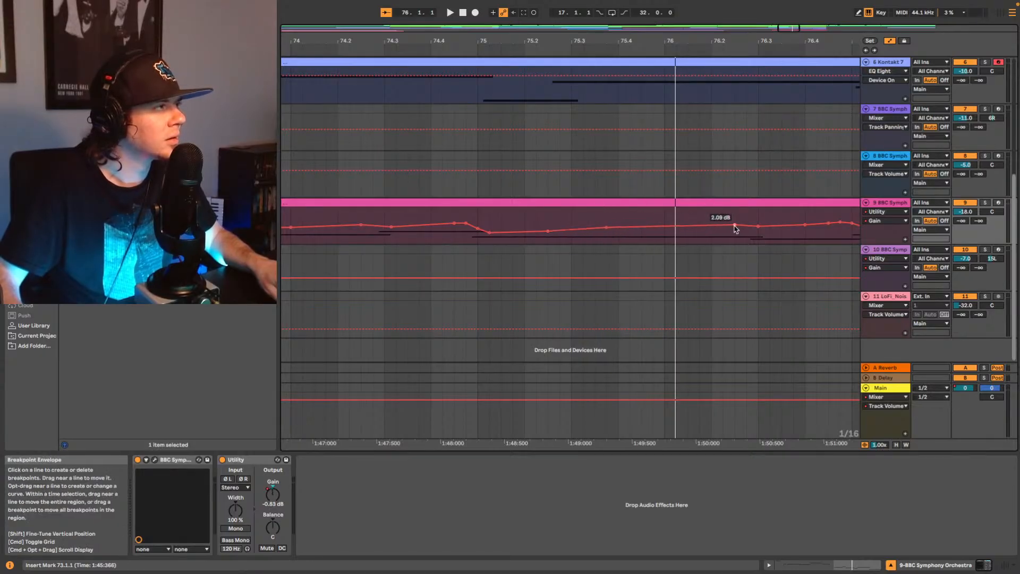
pyautogui.moveTo(735, 229); pyautogui.dragTo(653, 228)
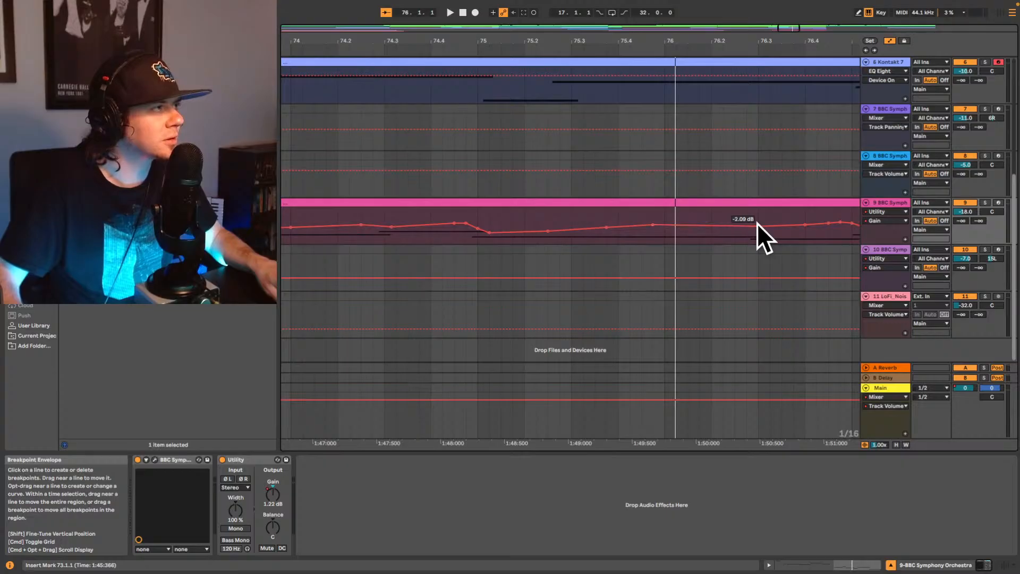
pyautogui.moveTo(747, 227); pyautogui.dragTo(676, 211)
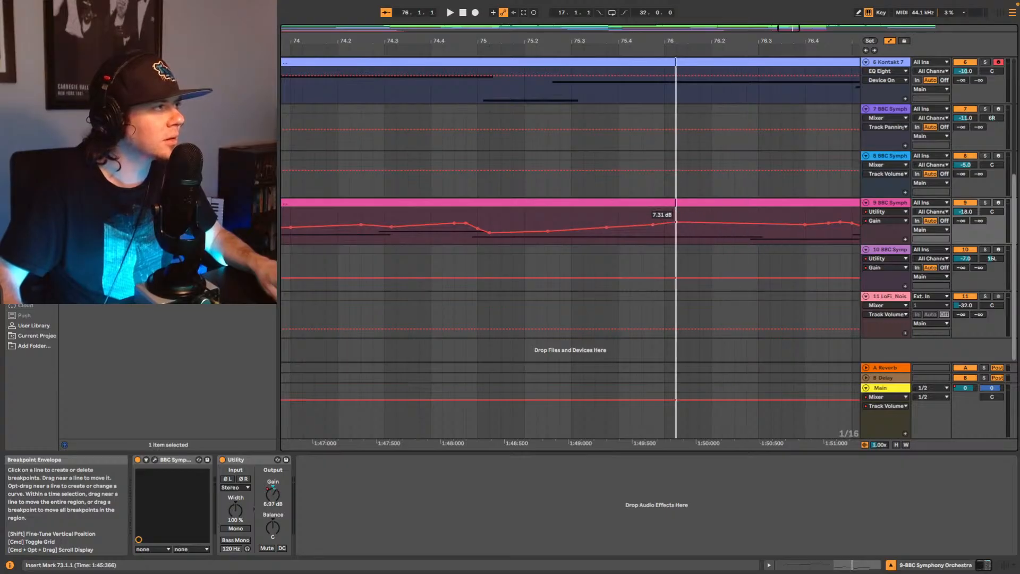
pyautogui.click(675, 222)
pyautogui.click(676, 224)
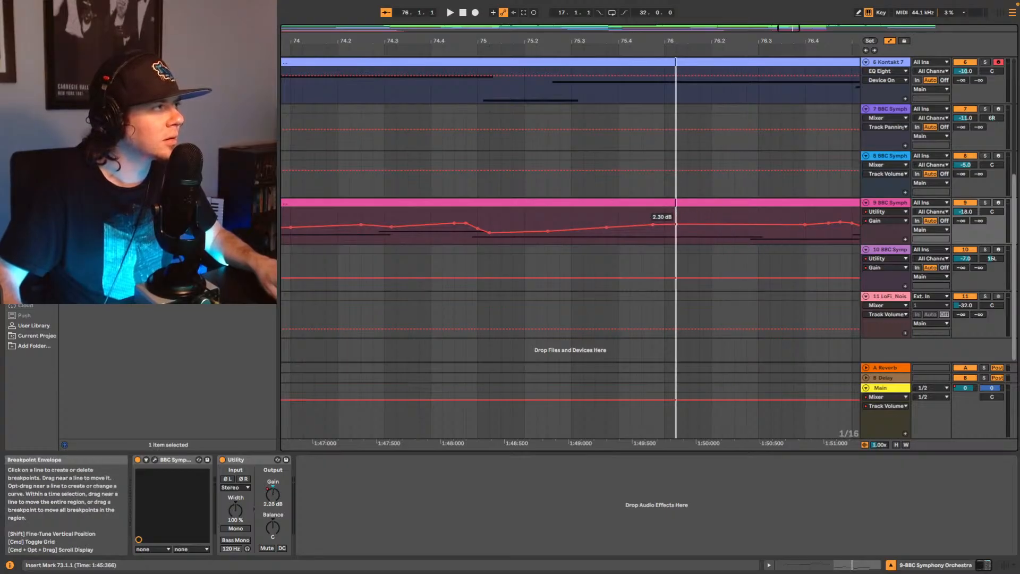
pyautogui.click(431, 234)
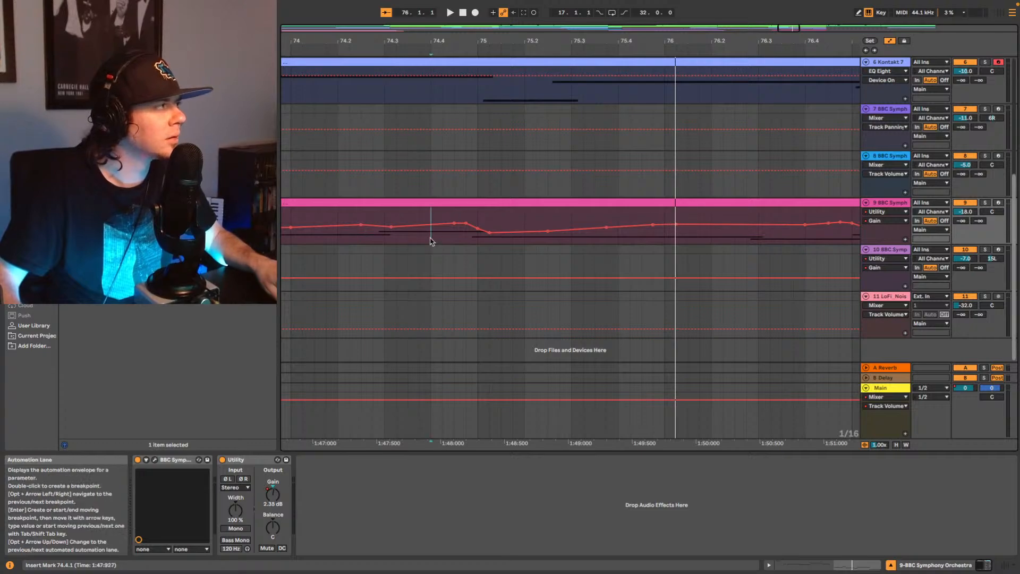
# Step: Add a gain dip of -11.9 dB on track 9 just before beat 76.3 and play it from bar 75
pyautogui.press('space')
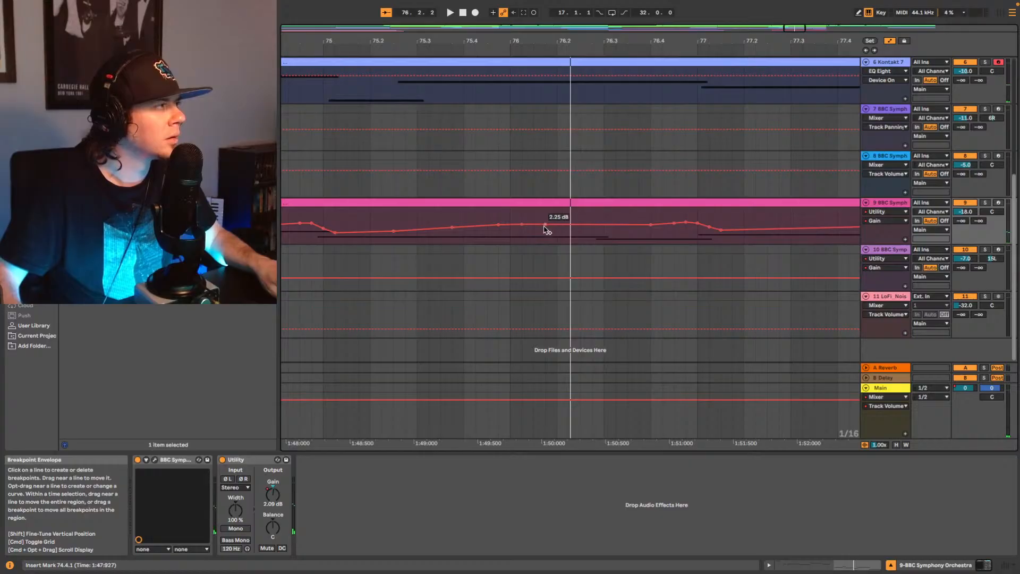
pyautogui.moveTo(554, 225); pyautogui.dragTo(569, 228)
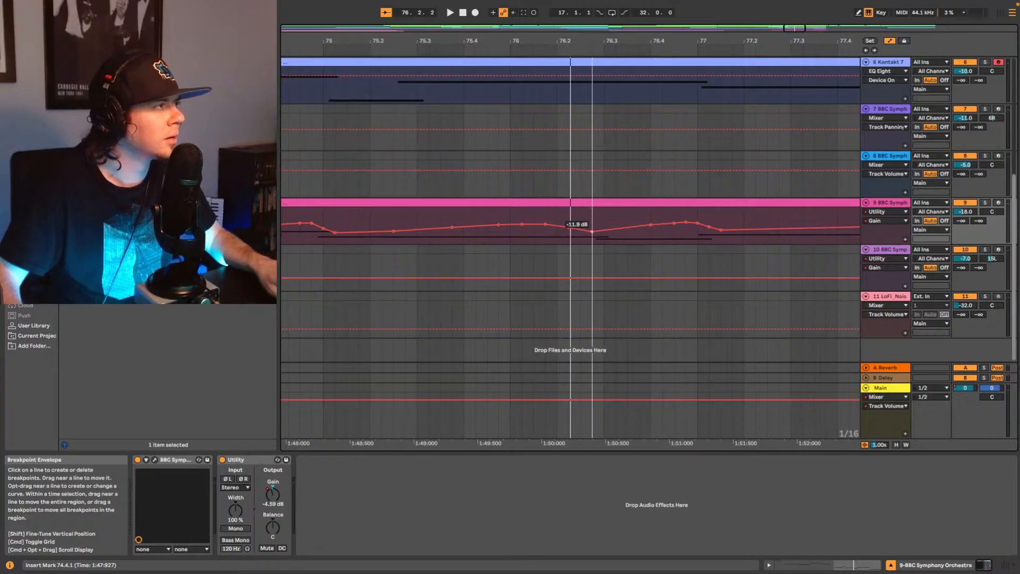
pyautogui.click(324, 214)
pyautogui.press('space')
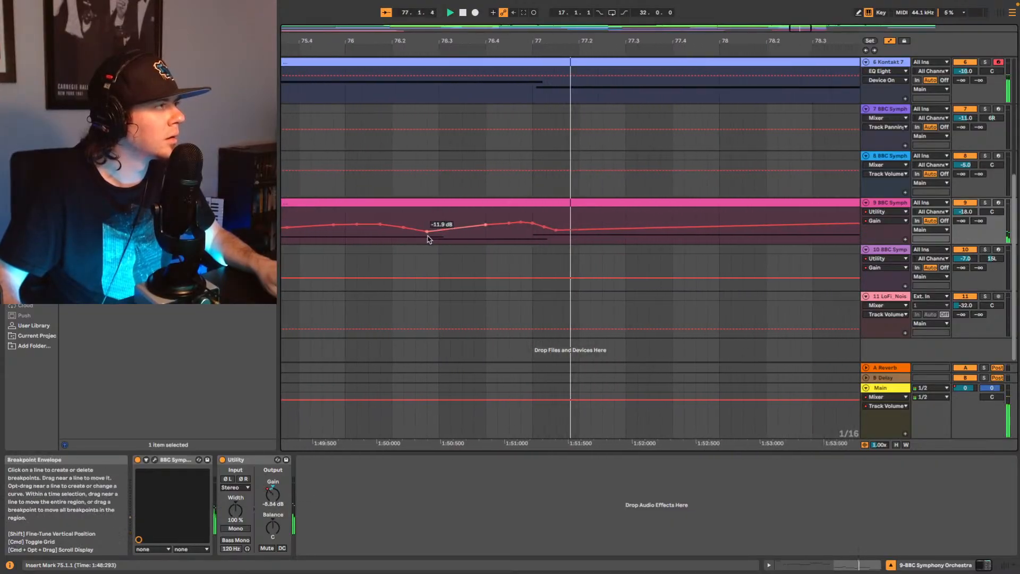
pyautogui.press('space')
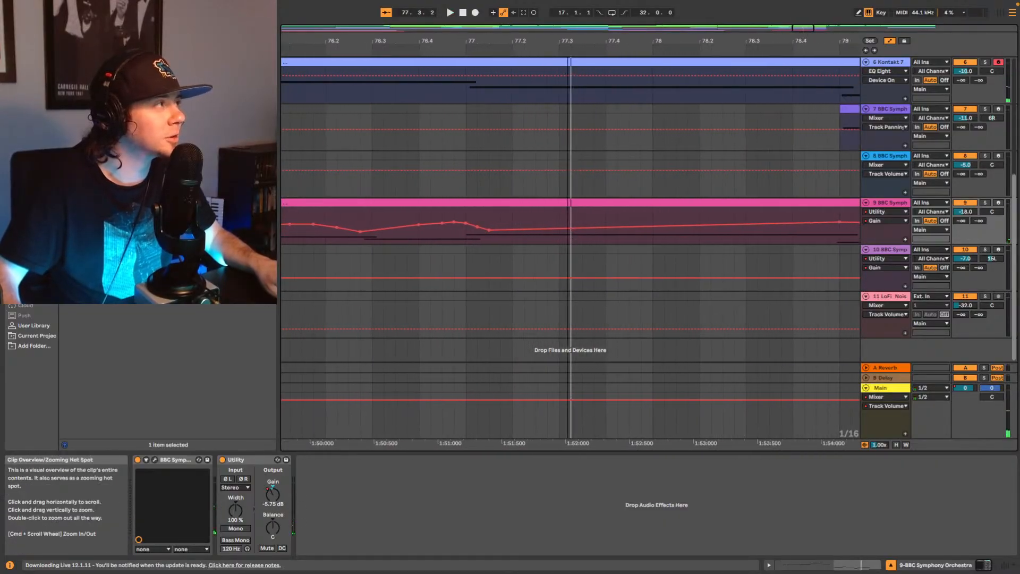
# Step: Make track 9's gain dip before beat 76.3 shallower, set the breakpoint ahead of it to 0.39 dB, and play the passage
pyautogui.hscroll(-5, 494, 227)
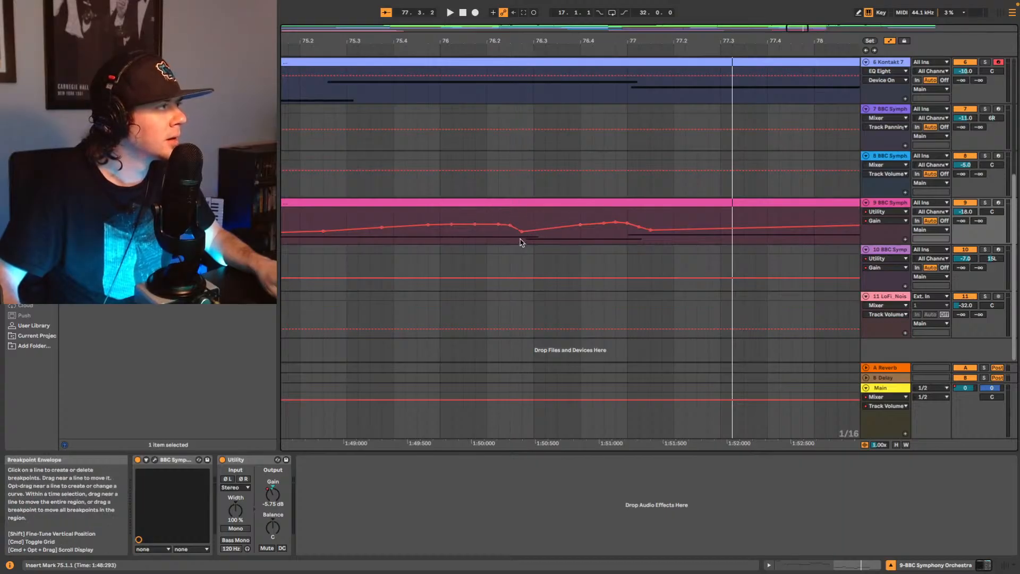
pyautogui.press('space')
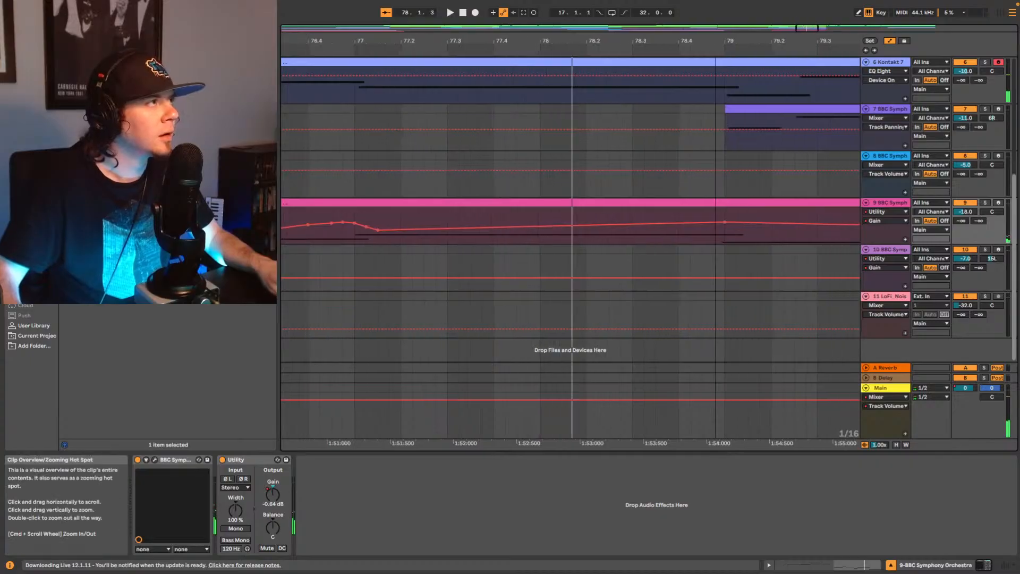
pyautogui.moveTo(808, 28); pyautogui.dragTo(797, 35)
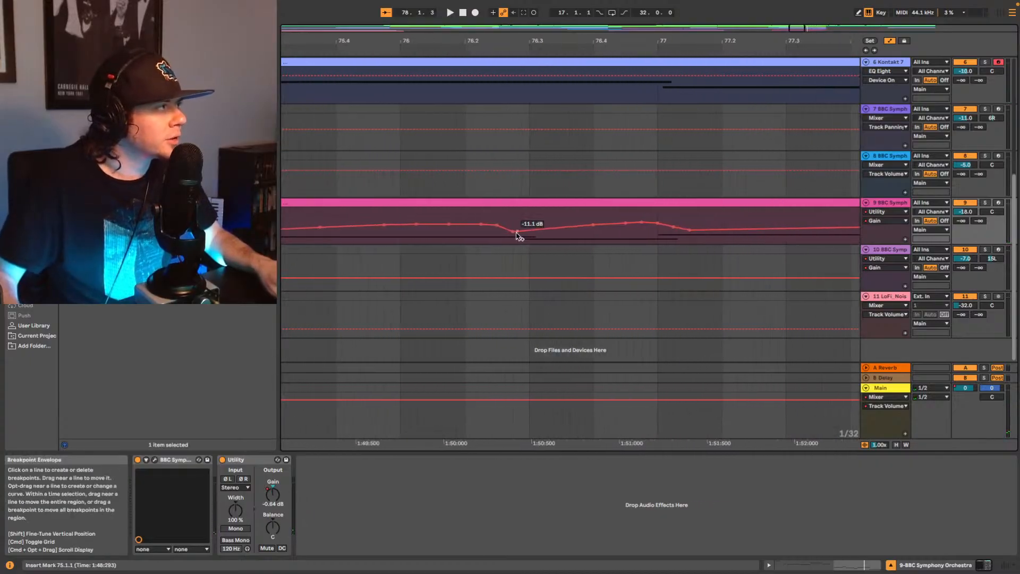
pyautogui.moveTo(513, 227); pyautogui.dragTo(521, 227)
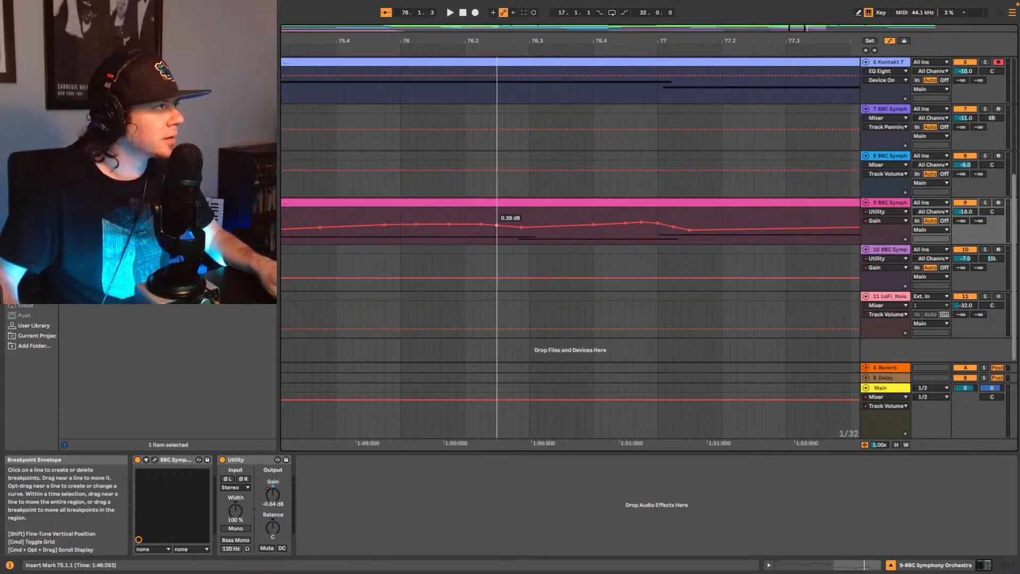
pyautogui.press('space')
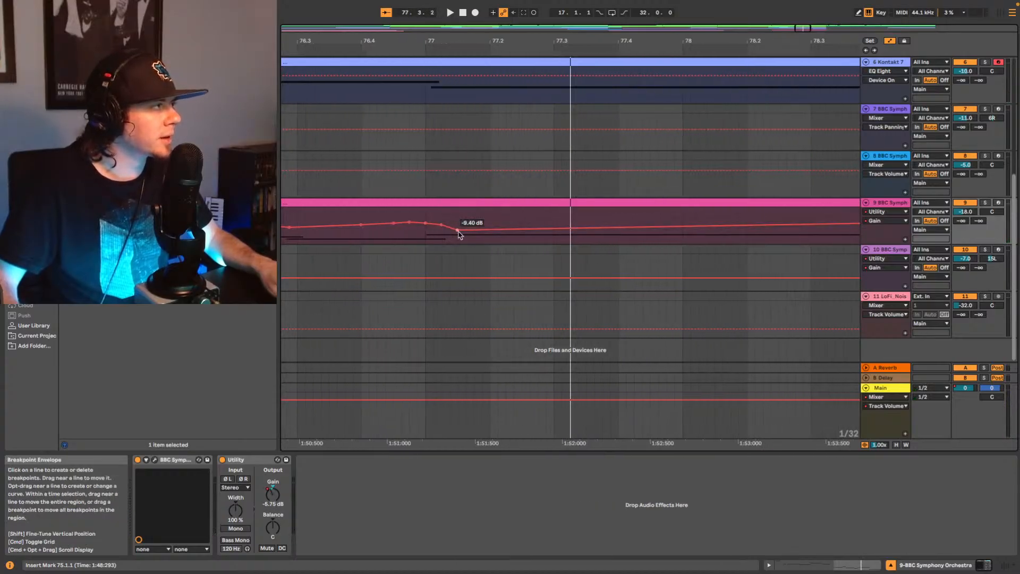
# Step: Raise track 9's low gain breakpoint just after bar 77 to -7.31 dB and play from beat 76.4
pyautogui.moveTo(460, 235); pyautogui.dragTo(459, 234)
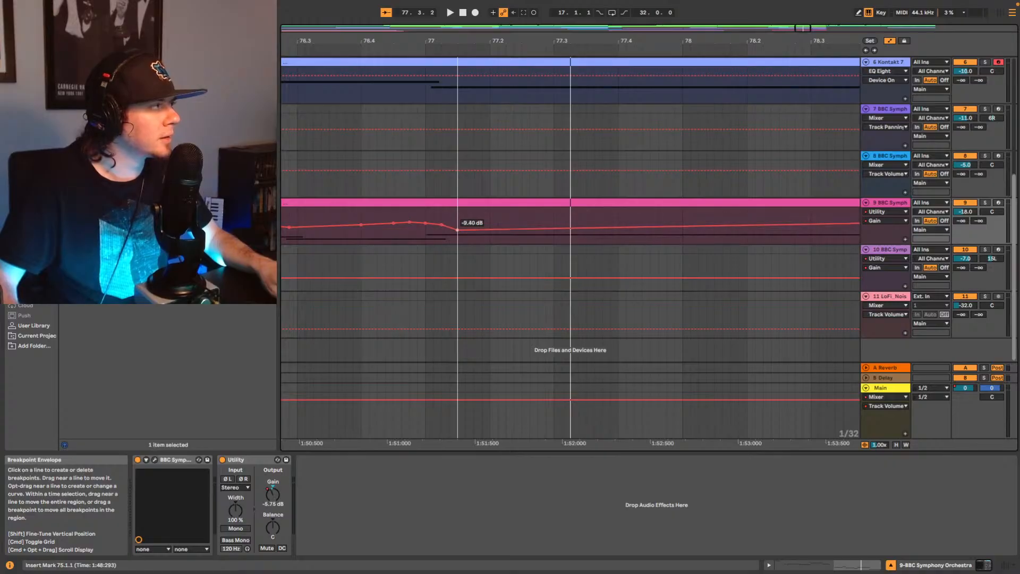
pyautogui.click(360, 235)
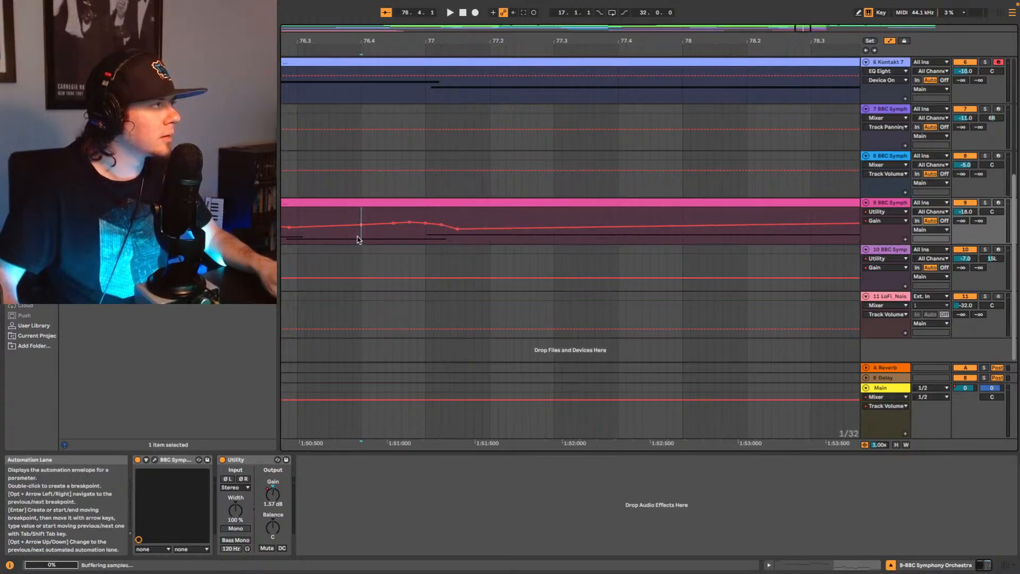
pyautogui.press('space')
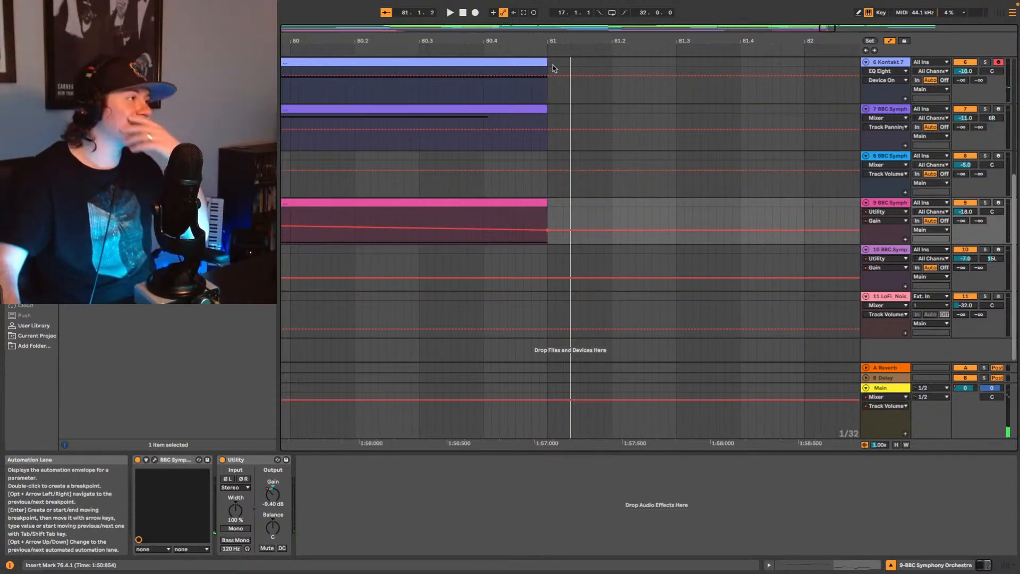
# Step: Broaden track 9's gain swell around bar 79 with breakpoints at beats 78.3 and 79.3, and play it through
pyautogui.moveTo(850, 36); pyautogui.dragTo(842, 27)
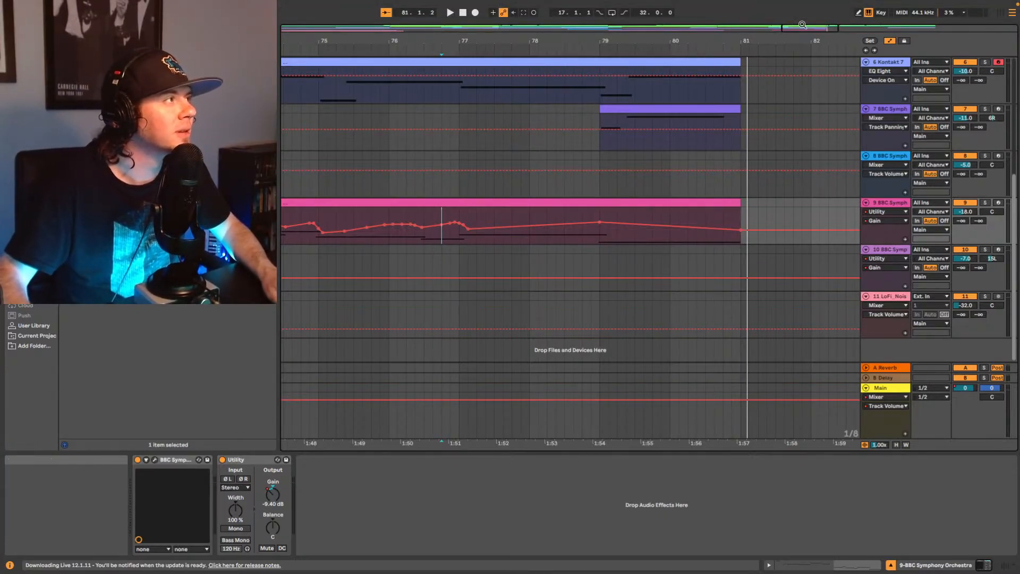
pyautogui.moveTo(487, 41); pyautogui.dragTo(491, 54)
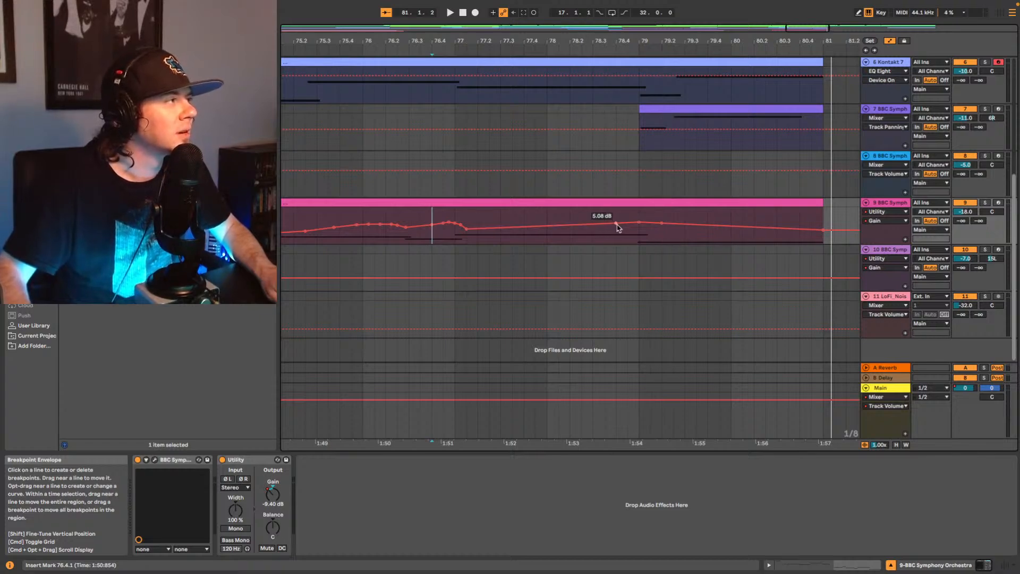
pyautogui.moveTo(617, 224); pyautogui.dragTo(593, 223)
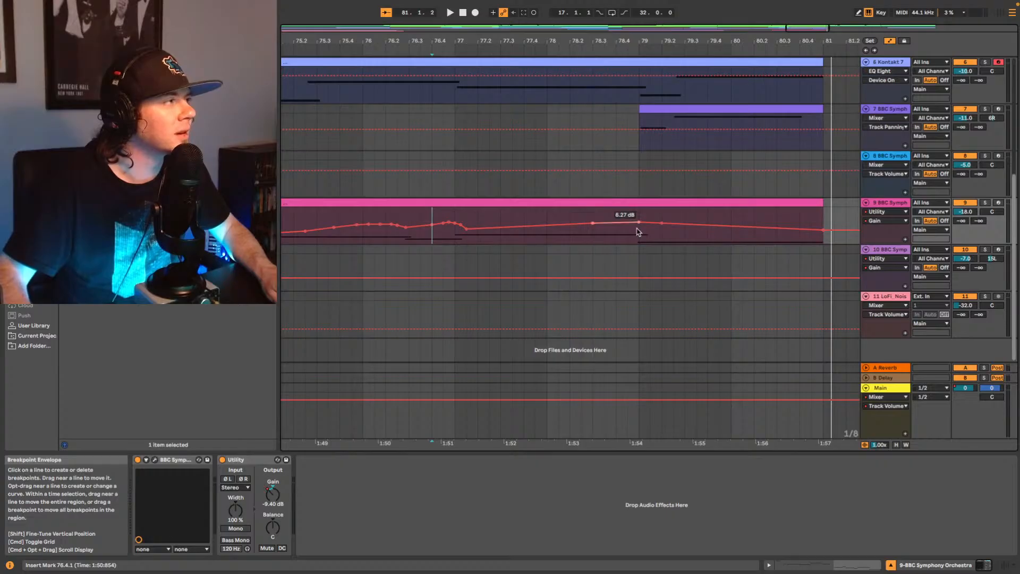
pyautogui.moveTo(661, 223); pyautogui.dragTo(685, 224)
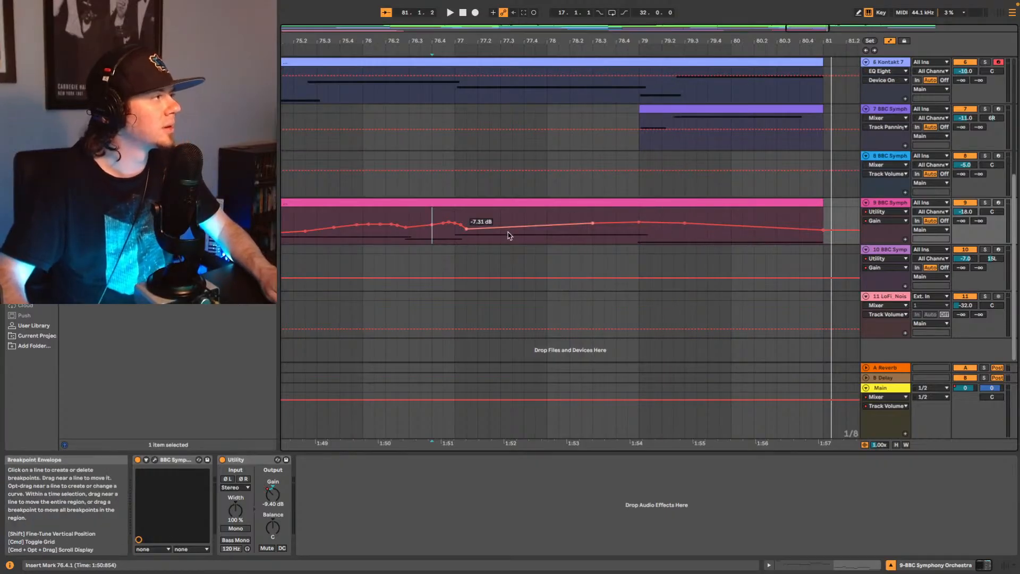
pyautogui.press('space')
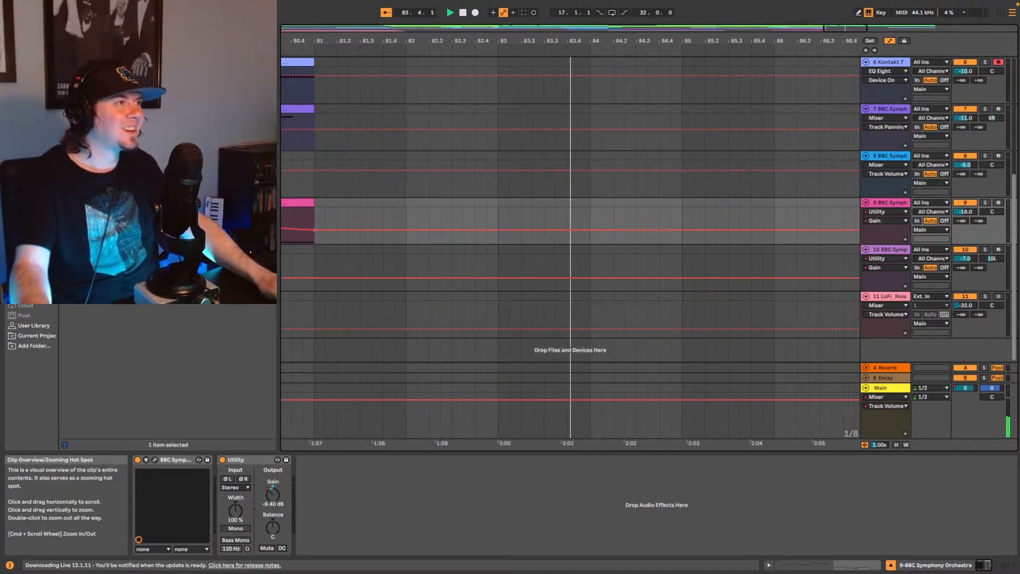
# Step: Replay track 9's clip from bar 73 to judge its gain swells within the arrangement
pyautogui.press('-')
pyautogui.press('-')
pyautogui.press('-')
pyautogui.press('-')
pyautogui.press('-')
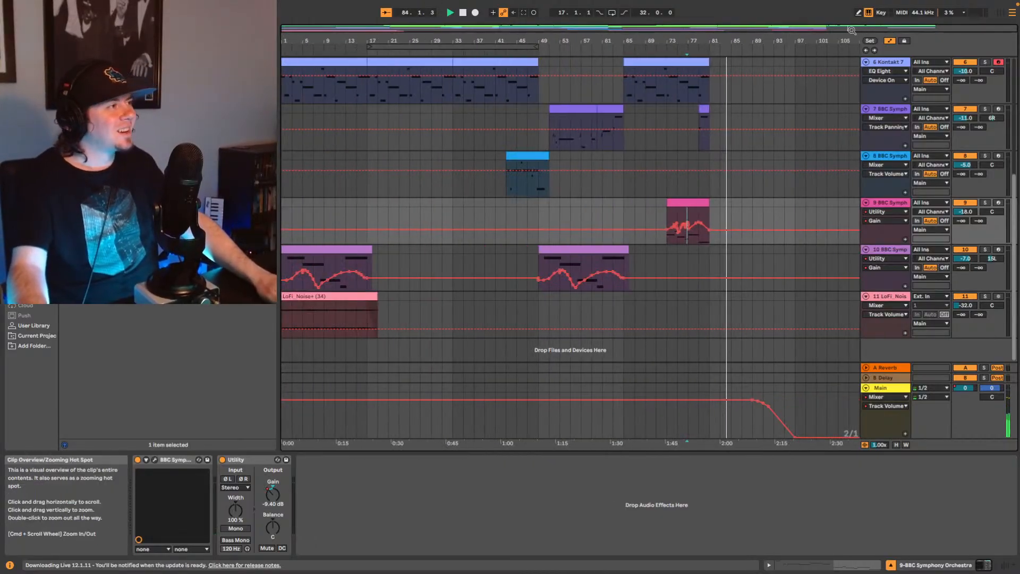
pyautogui.click(684, 199)
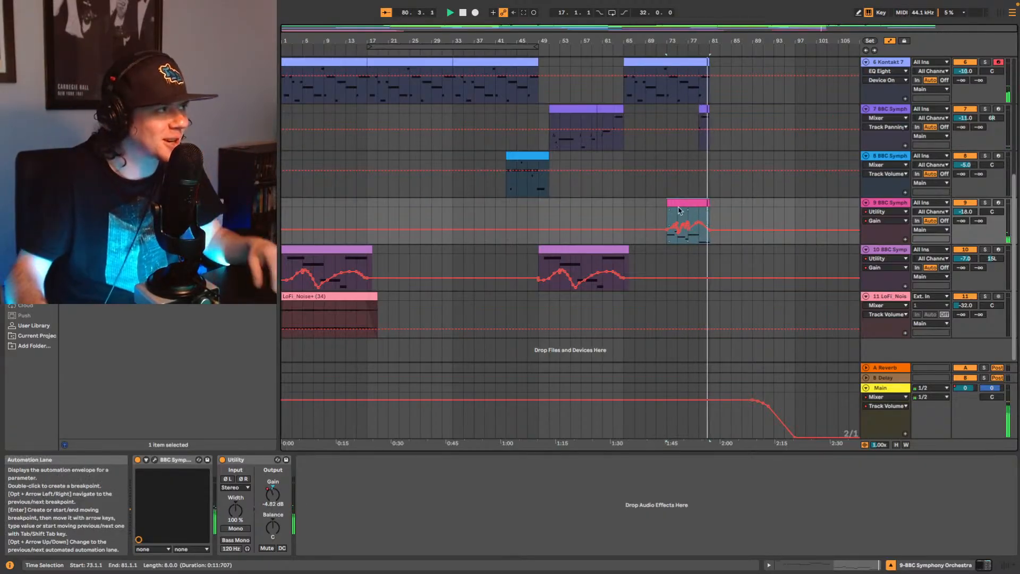
pyautogui.press('space')
pyautogui.moveTo(782, 28); pyautogui.dragTo(808, 97)
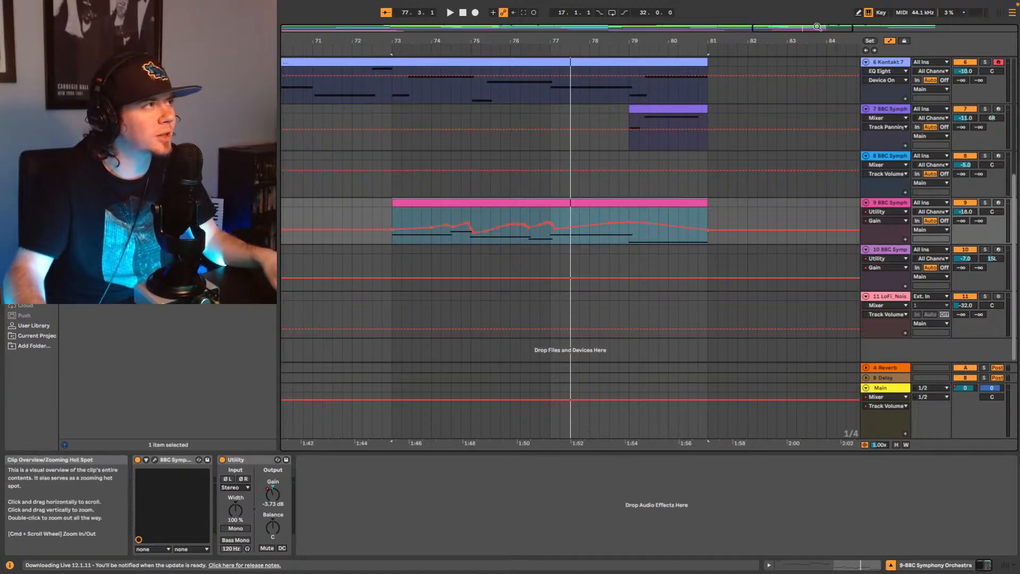
pyautogui.moveTo(818, 27); pyautogui.dragTo(798, 66)
pyautogui.click(512, 244)
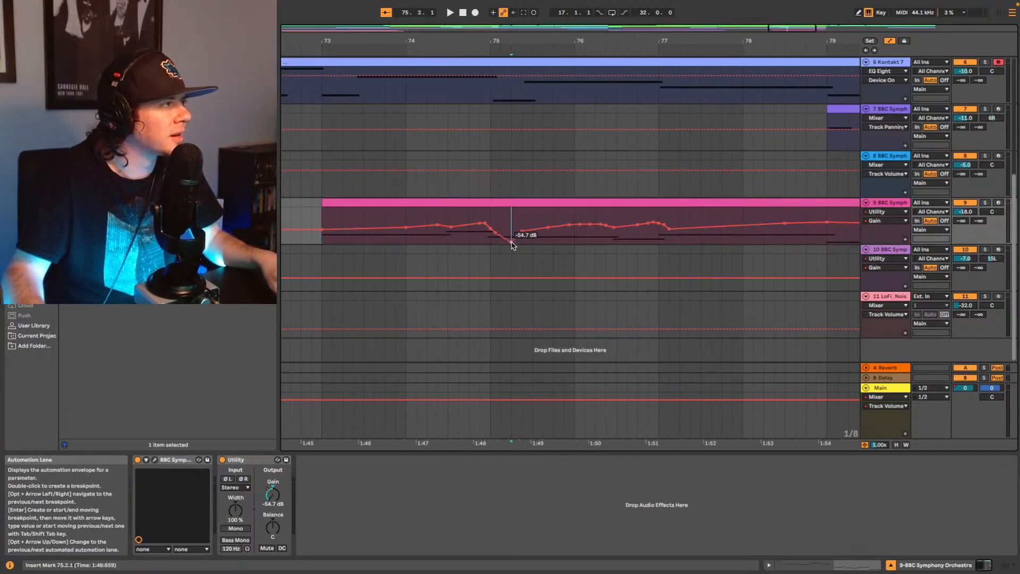
pyautogui.moveTo(513, 243); pyautogui.dragTo(596, 242)
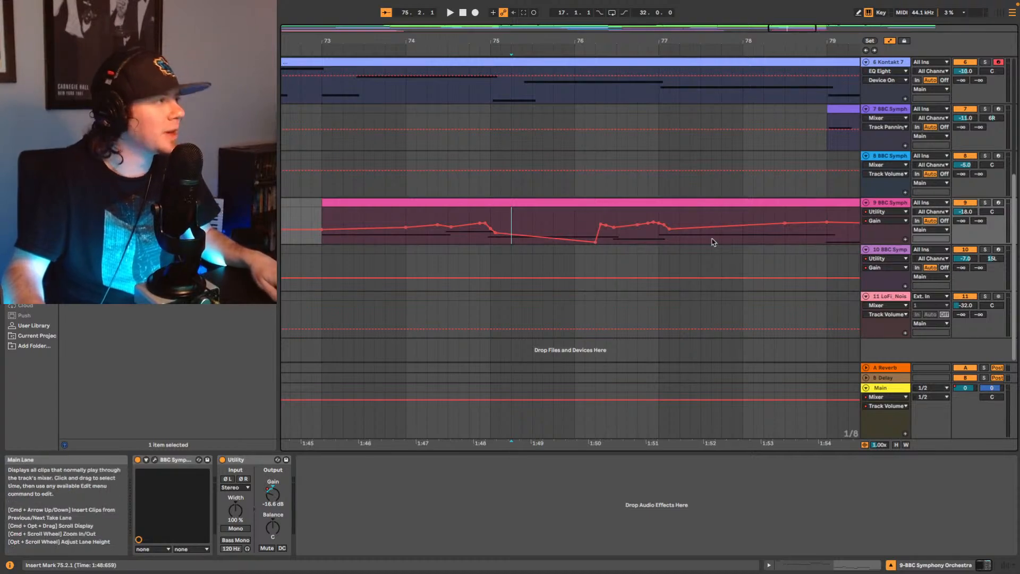
pyautogui.press('super+z')
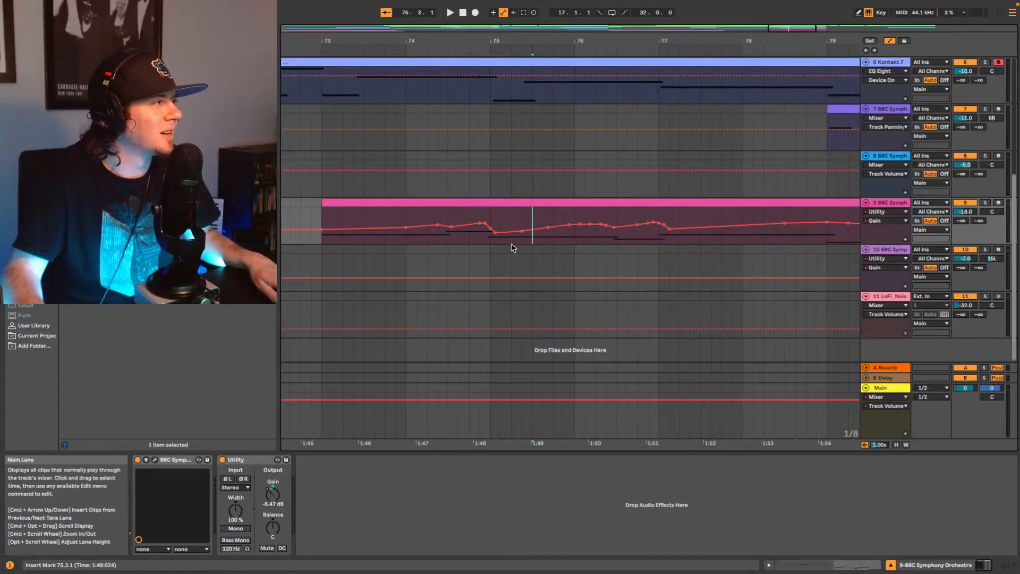
# Step: Lower track 9's gain breakpoint between beats 75.2 and 75.3 to -13.4 dB and play from around bar 75
pyautogui.moveTo(512, 242); pyautogui.dragTo(602, 230)
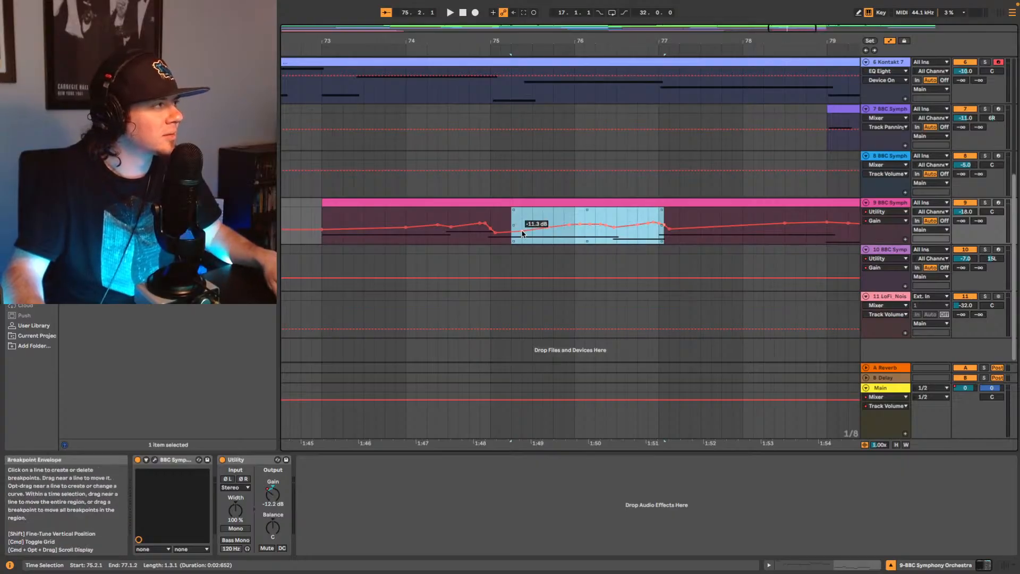
pyautogui.moveTo(524, 234); pyautogui.dragTo(523, 237)
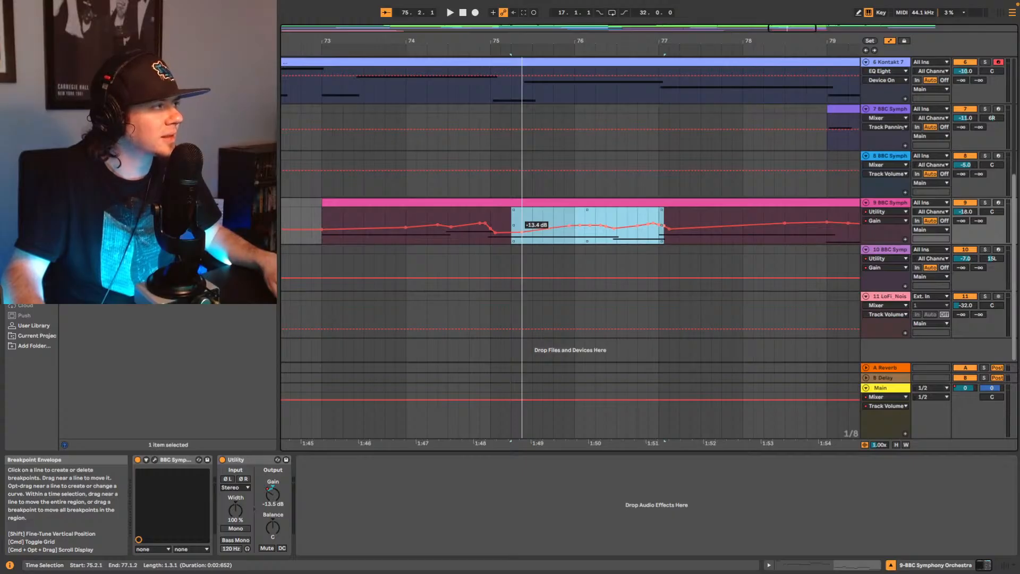
pyautogui.click(487, 243)
pyautogui.press('space')
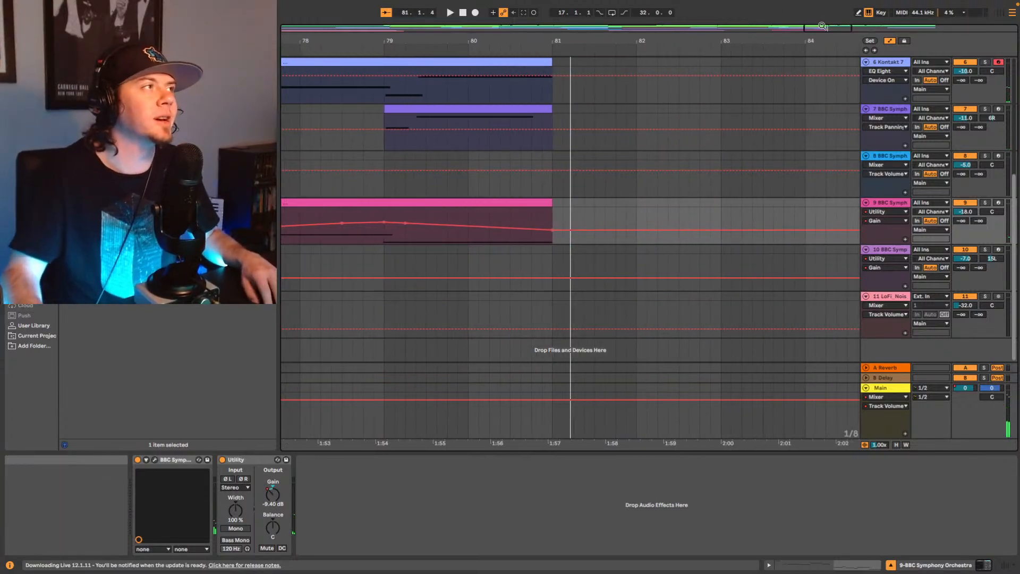
# Step: Play the ending from track 9's clip at bar 73 through the Main track's volume fade-out
pyautogui.moveTo(823, 27); pyautogui.dragTo(822, 2)
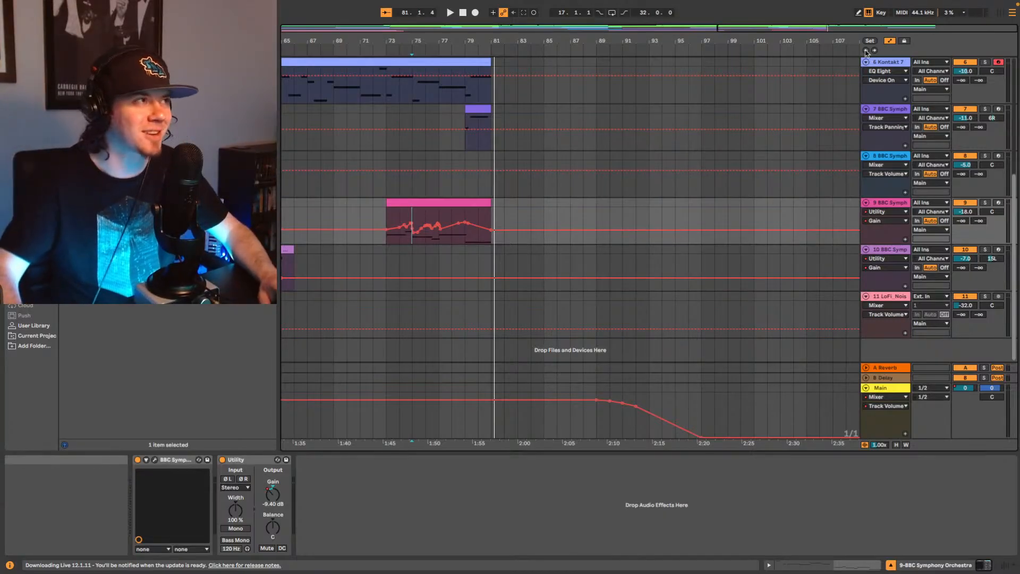
pyautogui.click(428, 204)
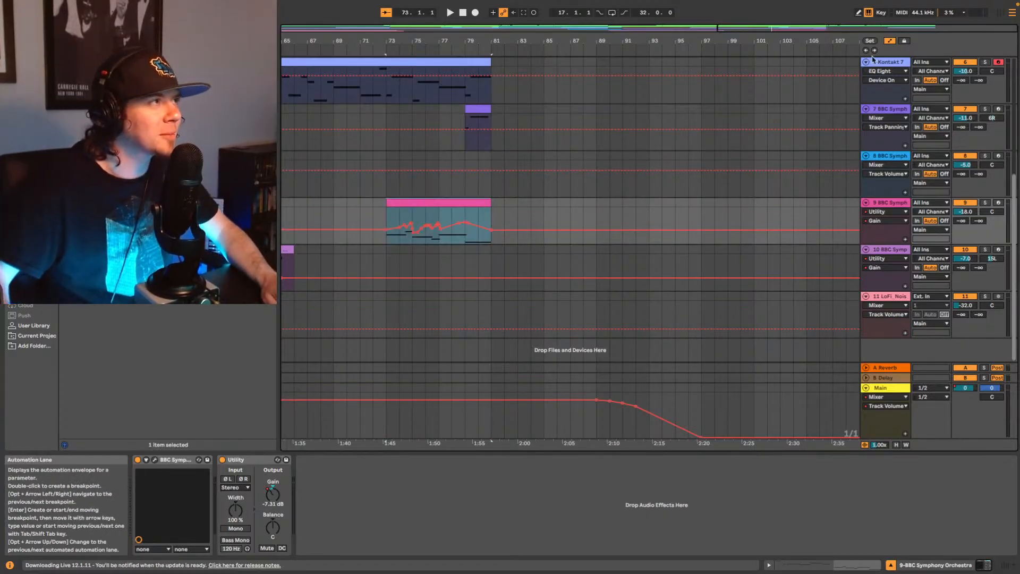
pyautogui.press('space')
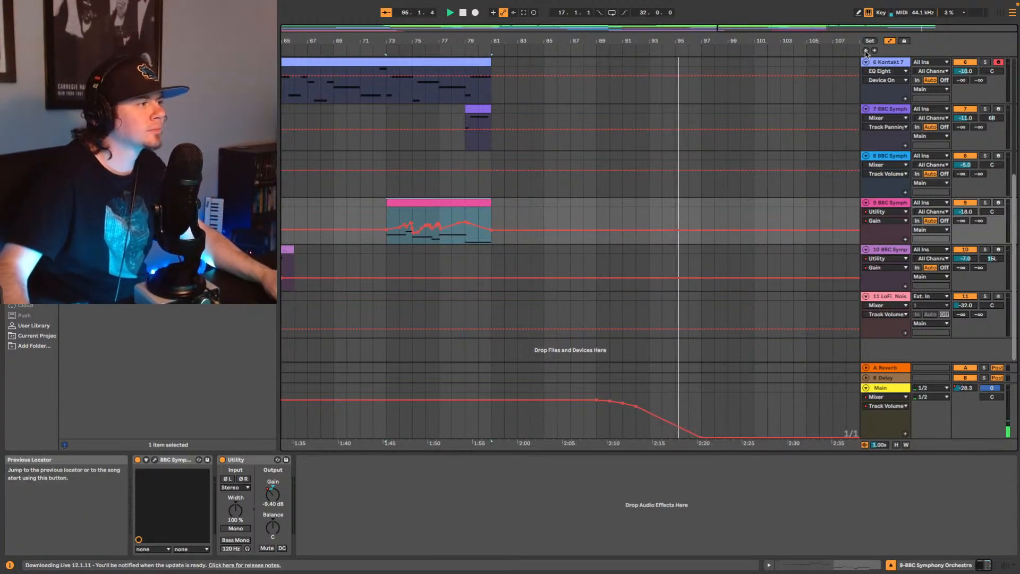
# Step: Review the song from its start with the whole arrangement in view and the mixer shown
pyautogui.click(867, 51)
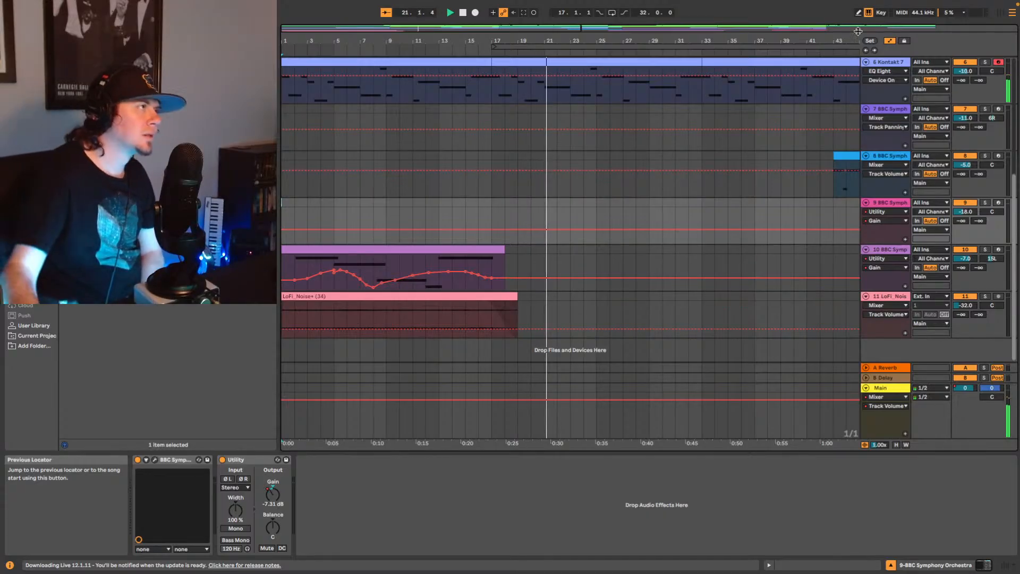
pyautogui.moveTo(559, 27); pyautogui.dragTo(558, 16)
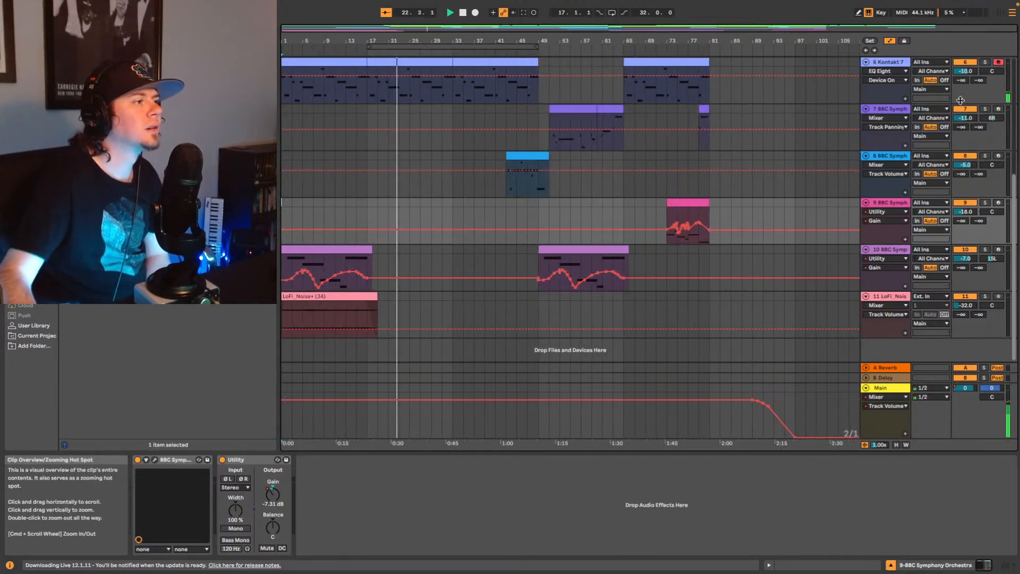
pyautogui.click(1003, 568)
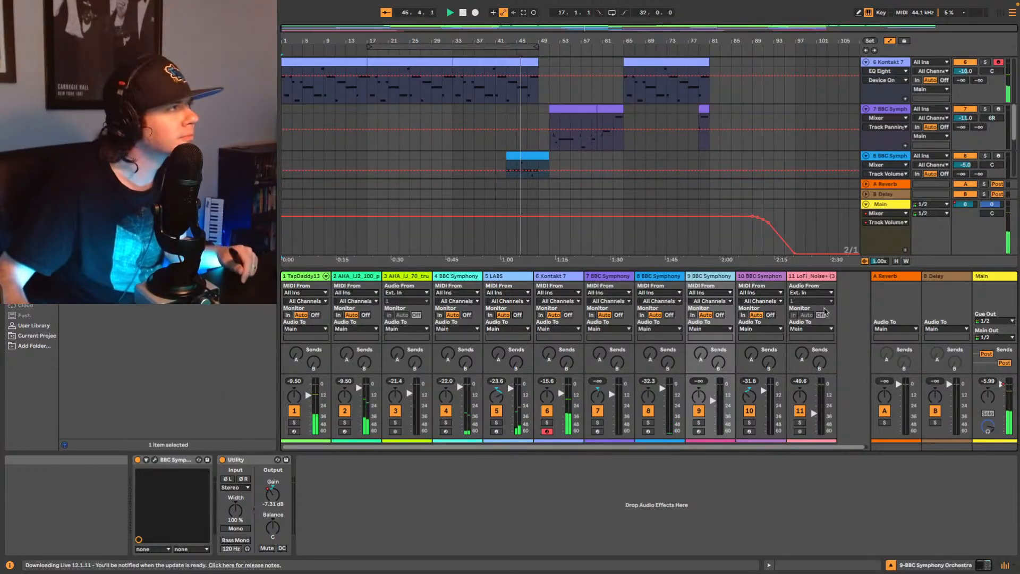
# Step: Select track 8's clip spanning bars 43 to 51 and play it to check its level
pyautogui.scroll(-2, 798, 133)
pyautogui.click(881, 105)
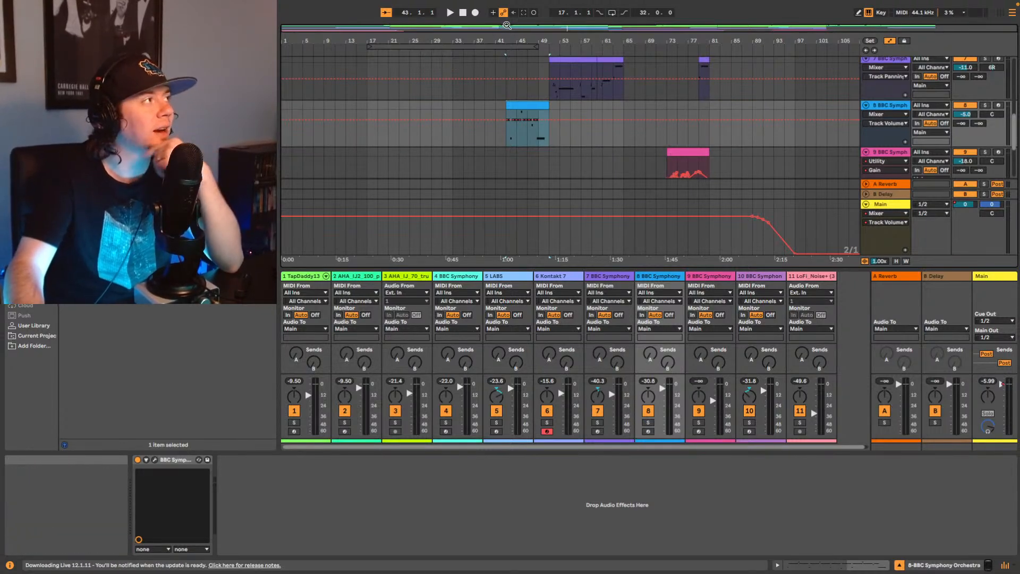
pyautogui.moveTo(507, 25); pyautogui.dragTo(505, 73)
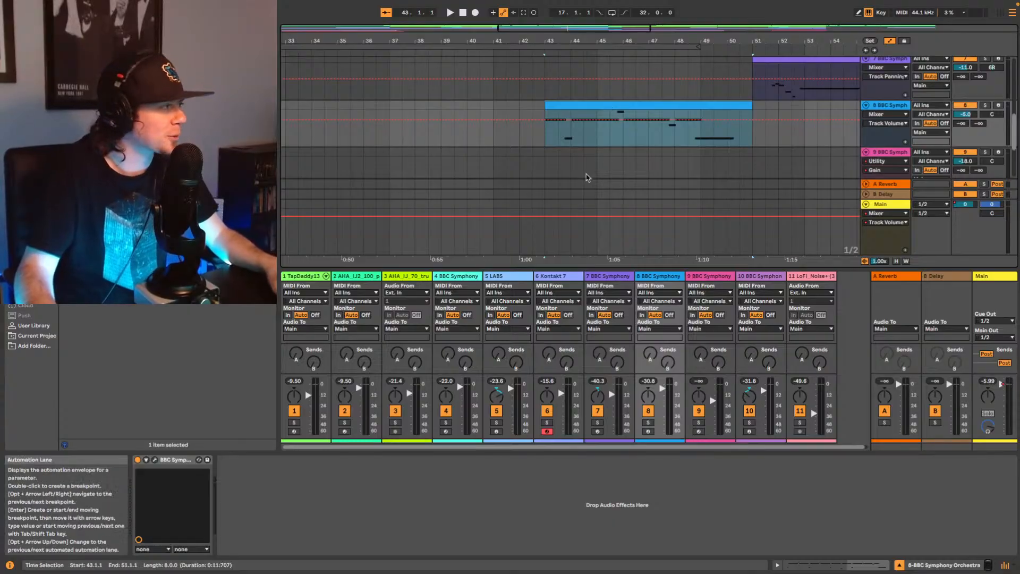
pyautogui.press('space')
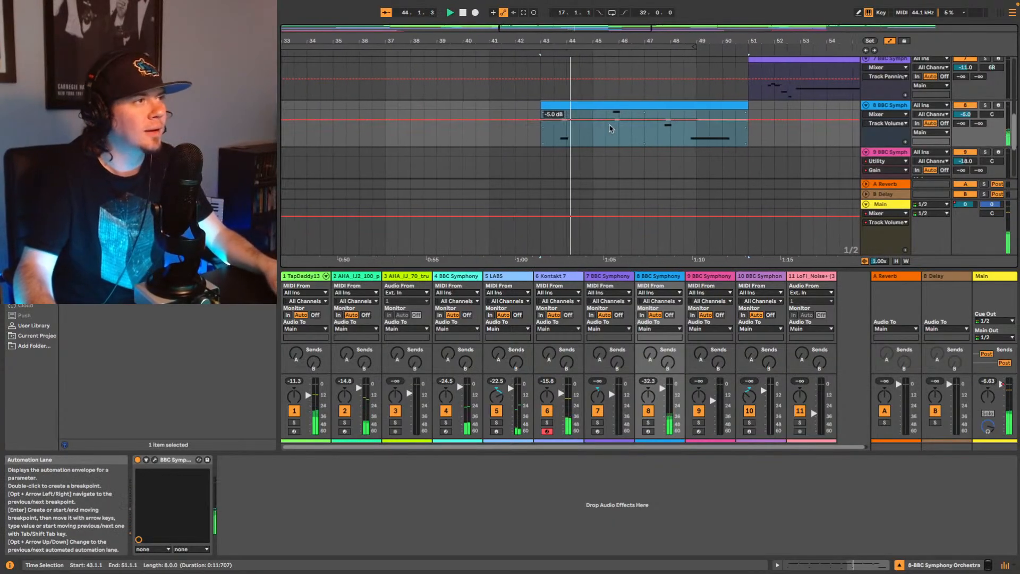
# Step: Stop playback, compare track 8's clip with the LABS and Kontakt parts, and play on from bar 44
pyautogui.press('space')
pyautogui.scroll(5, 523, 147)
pyautogui.scroll(1, 533, 137)
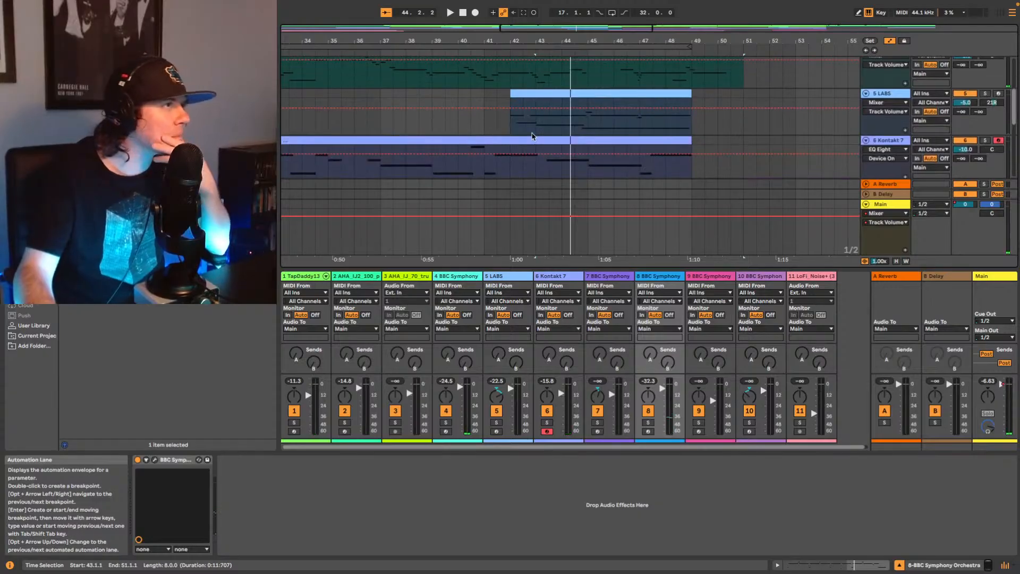
pyautogui.scroll(-6, 542, 114)
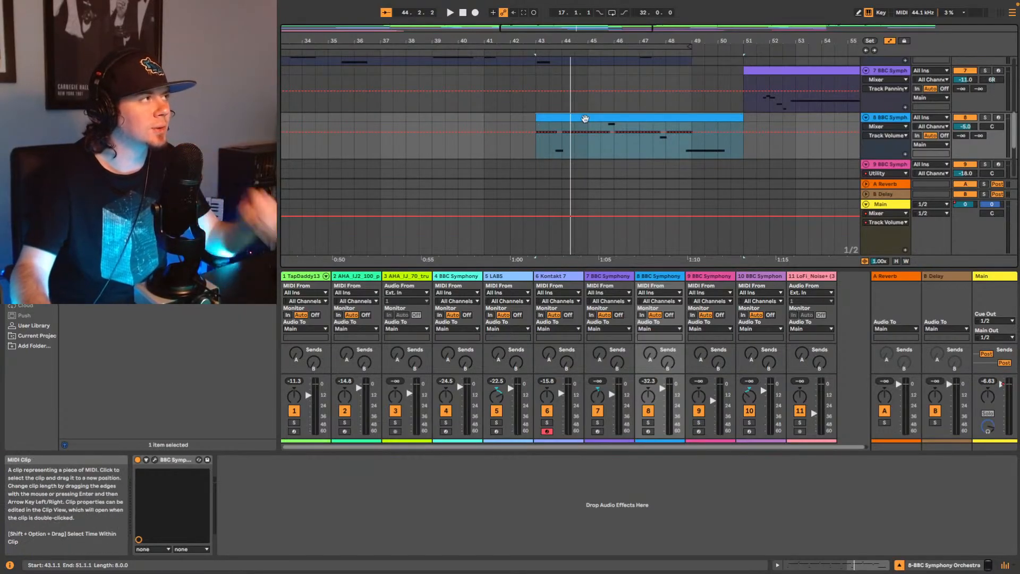
pyautogui.press('space')
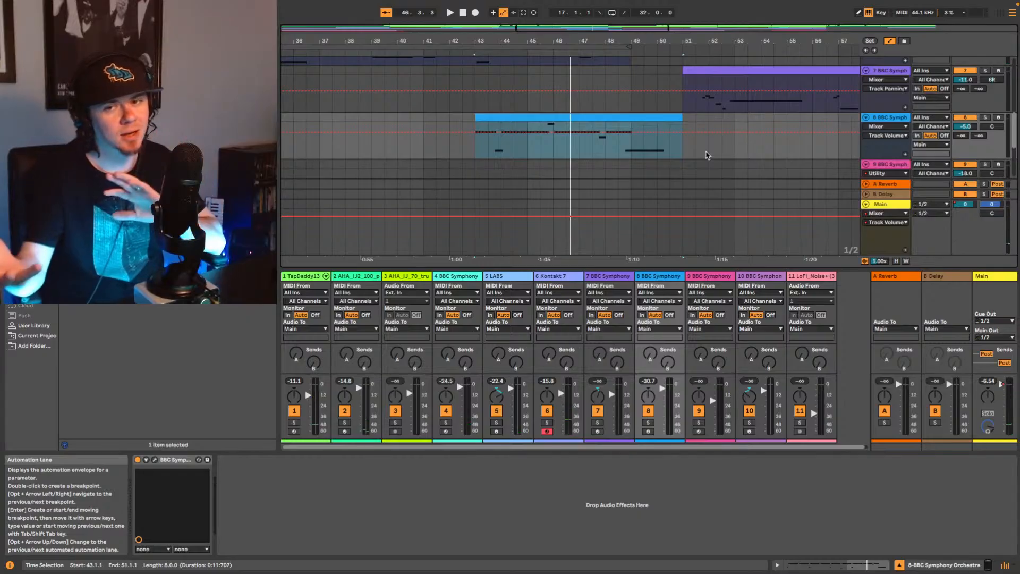
# Step: Examine LABS track 5 against BBC Symphony tracks 7 to 10 around bars 42 to 53
pyautogui.scroll(5, 707, 155)
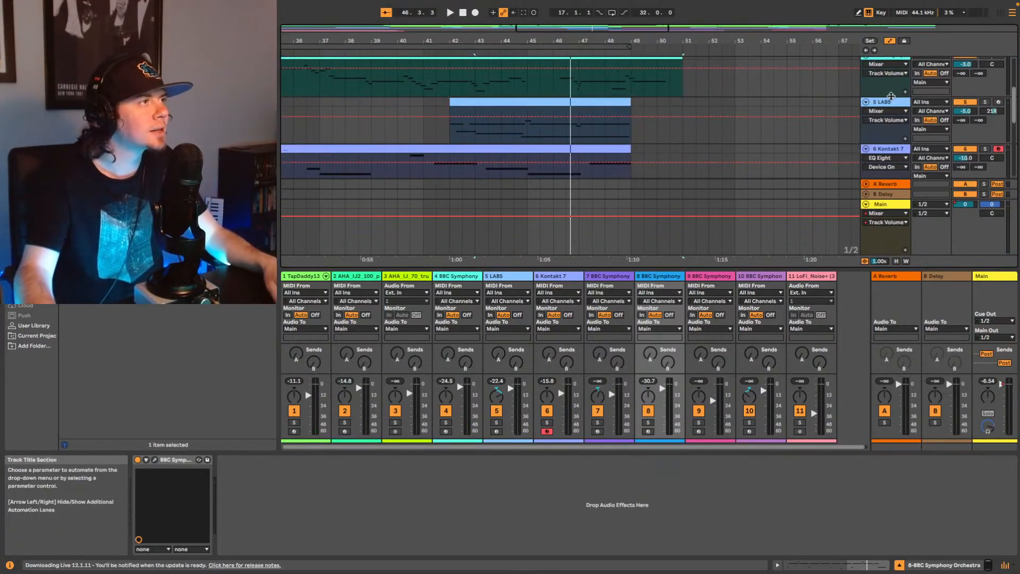
pyautogui.click(889, 104)
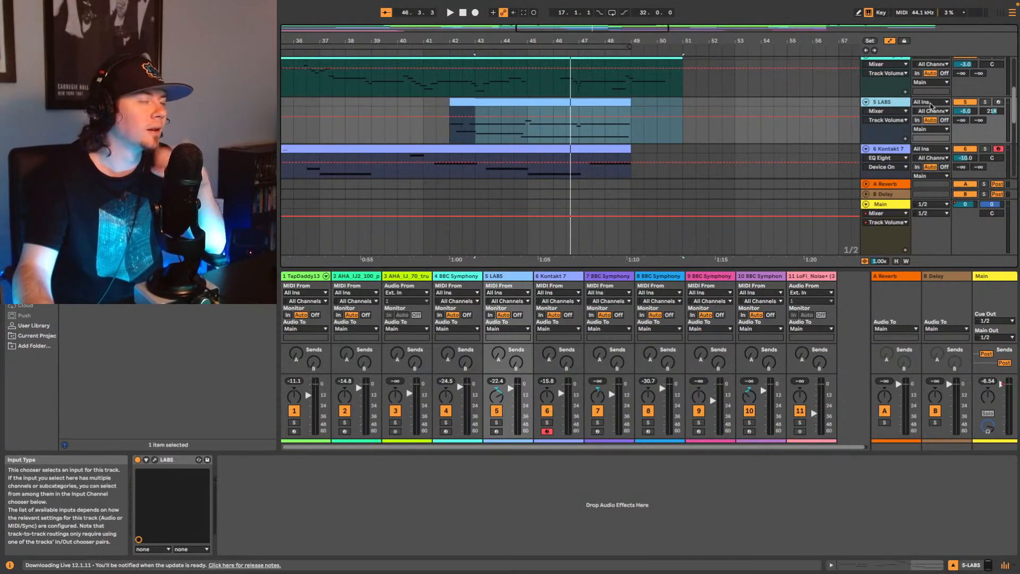
pyautogui.scroll(-6, 762, 137)
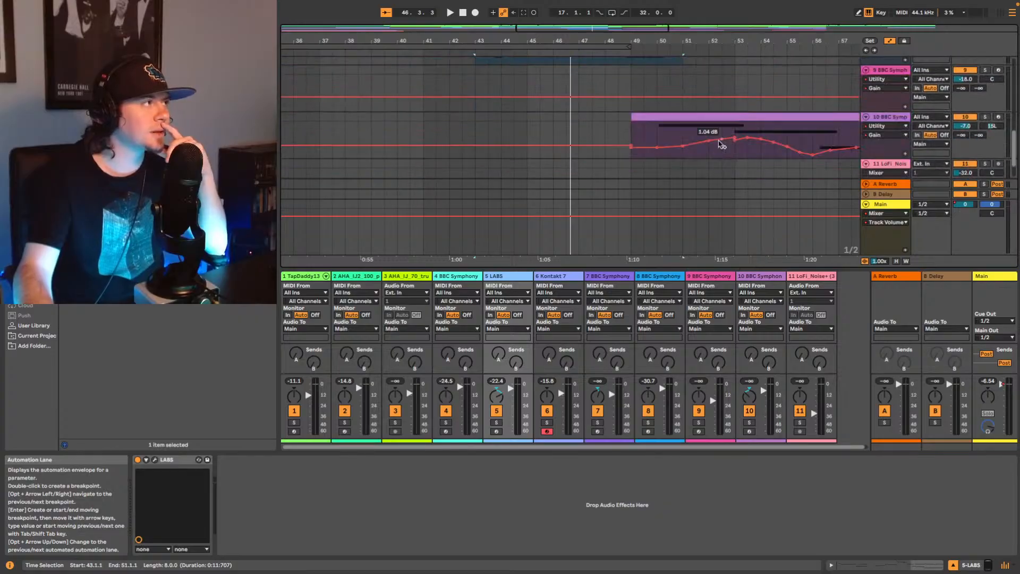
pyautogui.scroll(2, 717, 148)
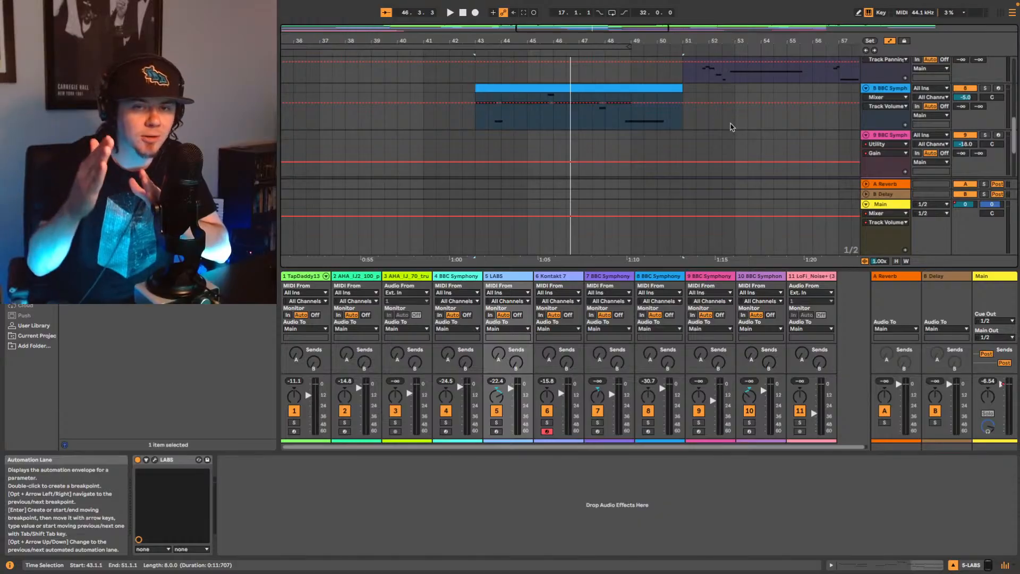
pyautogui.scroll(-3, 681, 95)
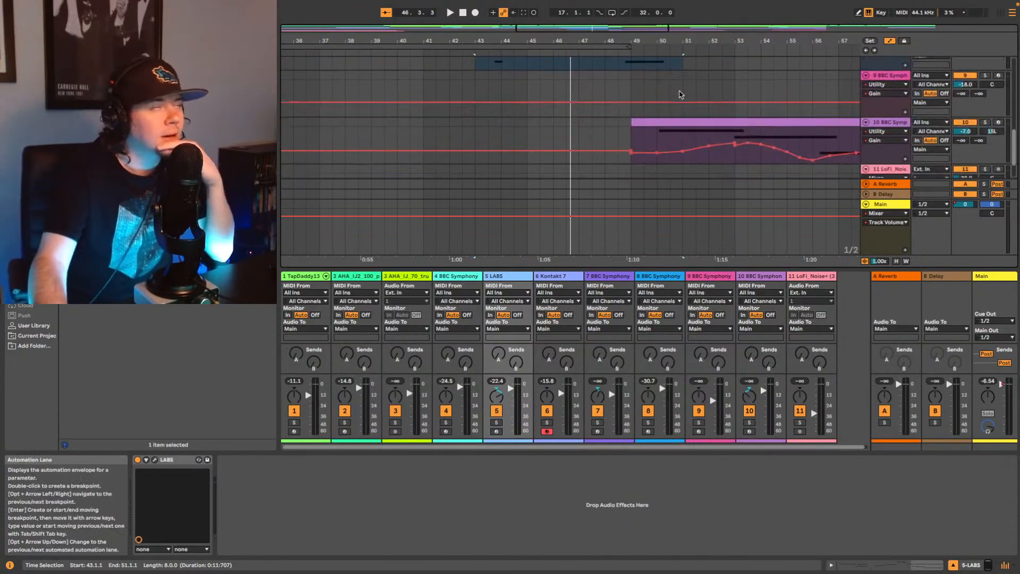
pyautogui.scroll(3, 680, 95)
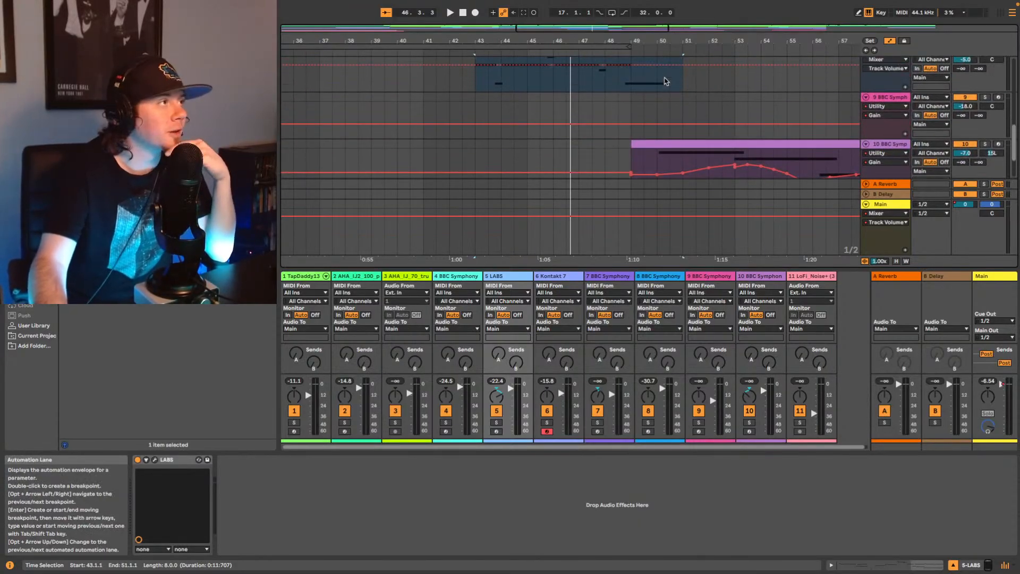
pyautogui.scroll(2, 638, 133)
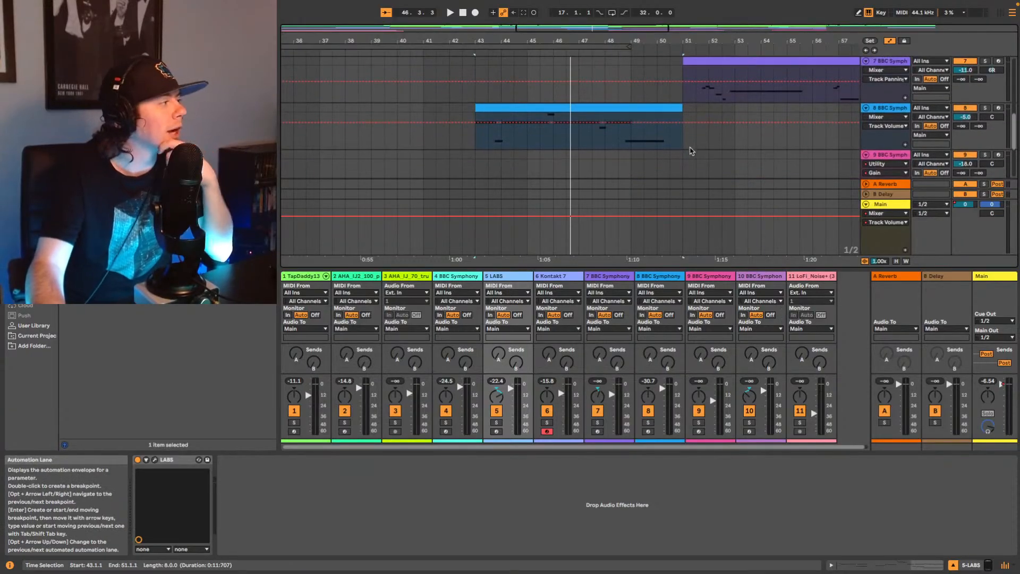
pyautogui.moveTo(536, 27); pyautogui.dragTo(532, 35)
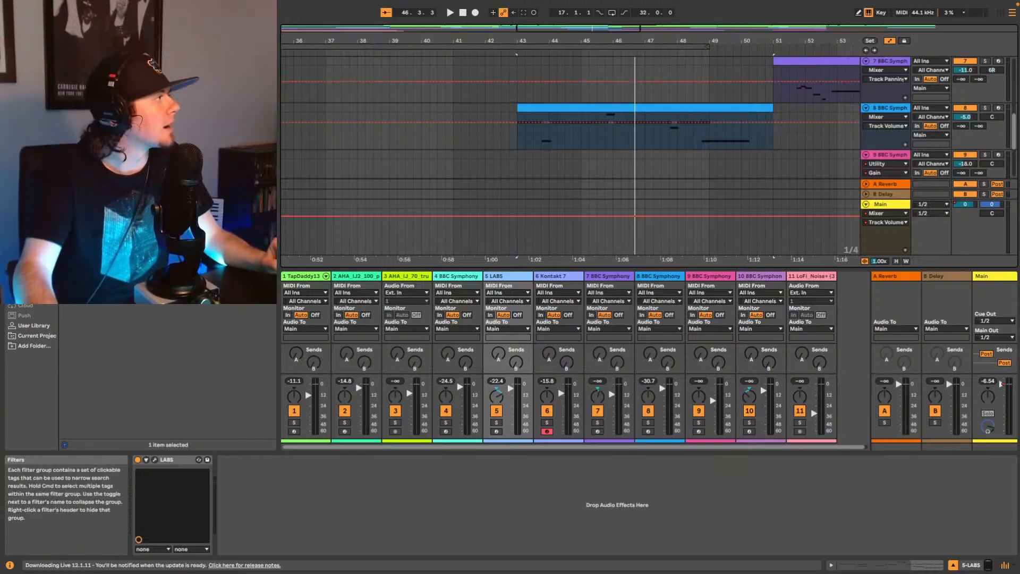
pyautogui.scroll(-3, 653, 101)
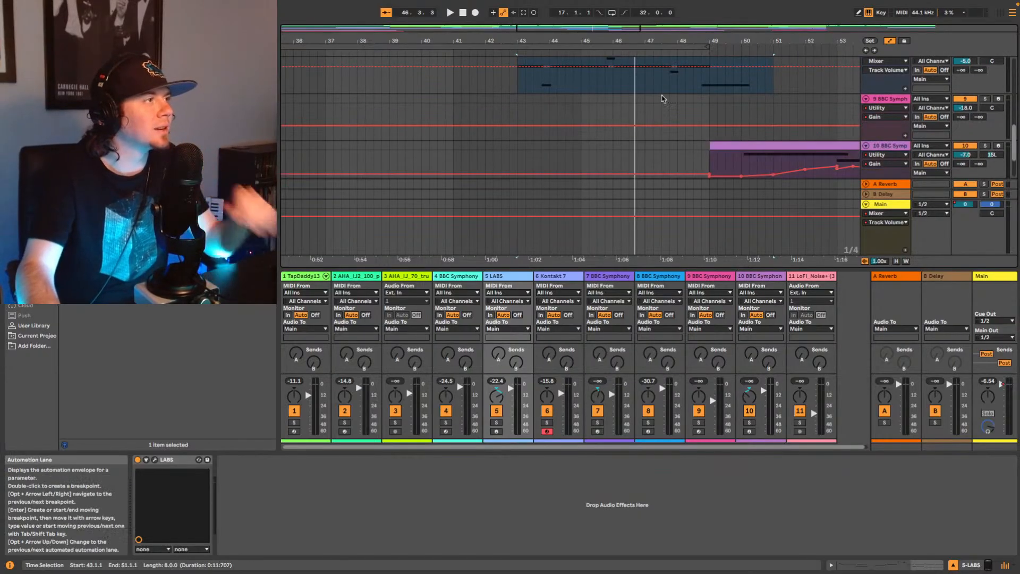
# Step: Add a Utility device to track 8, set its channel mode to Swap, and play the clip to hear it
pyautogui.click(569, 84)
pyautogui.press('space')
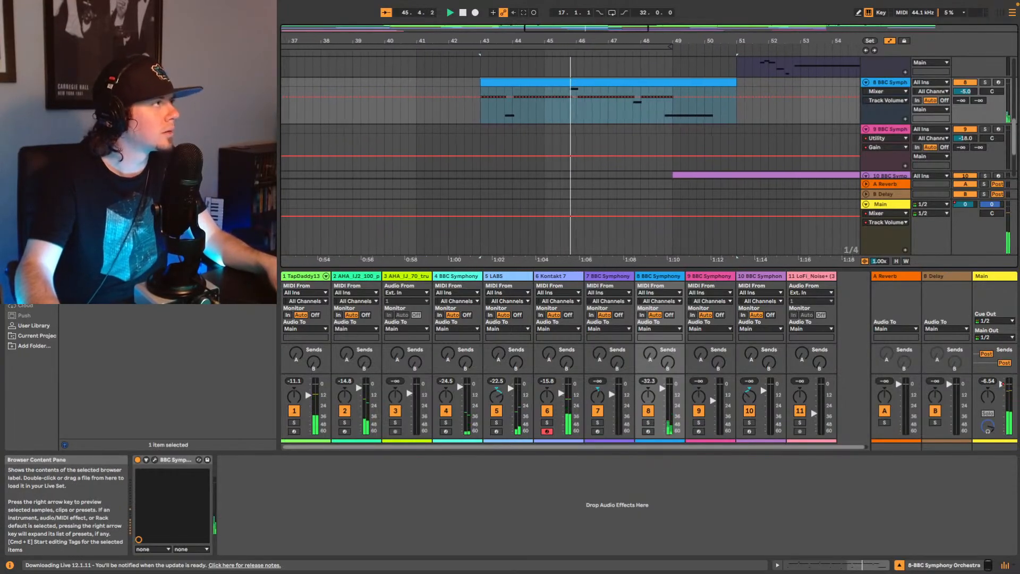
pyautogui.moveTo(106, 213); pyautogui.dragTo(274, 482)
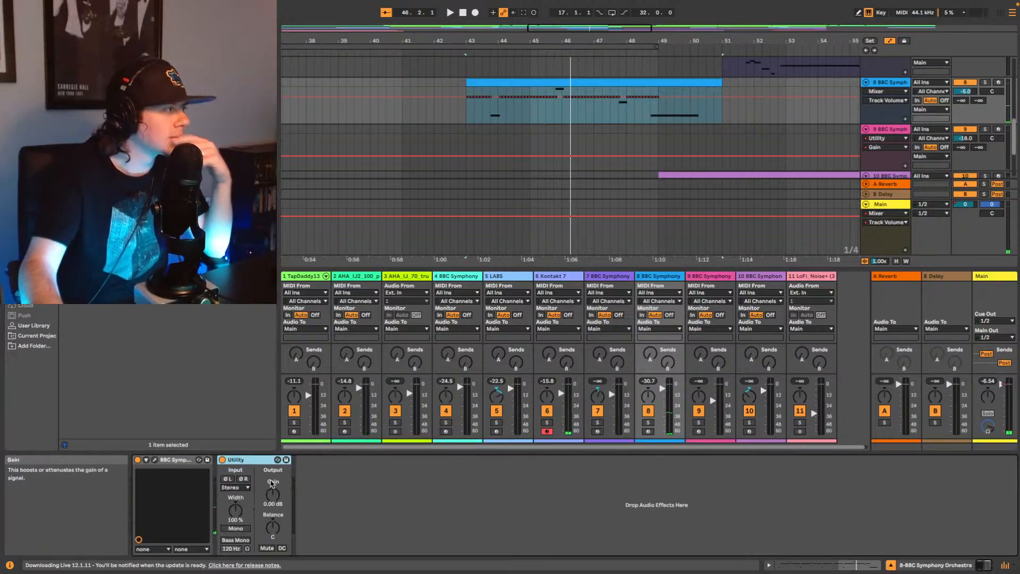
pyautogui.click(236, 487)
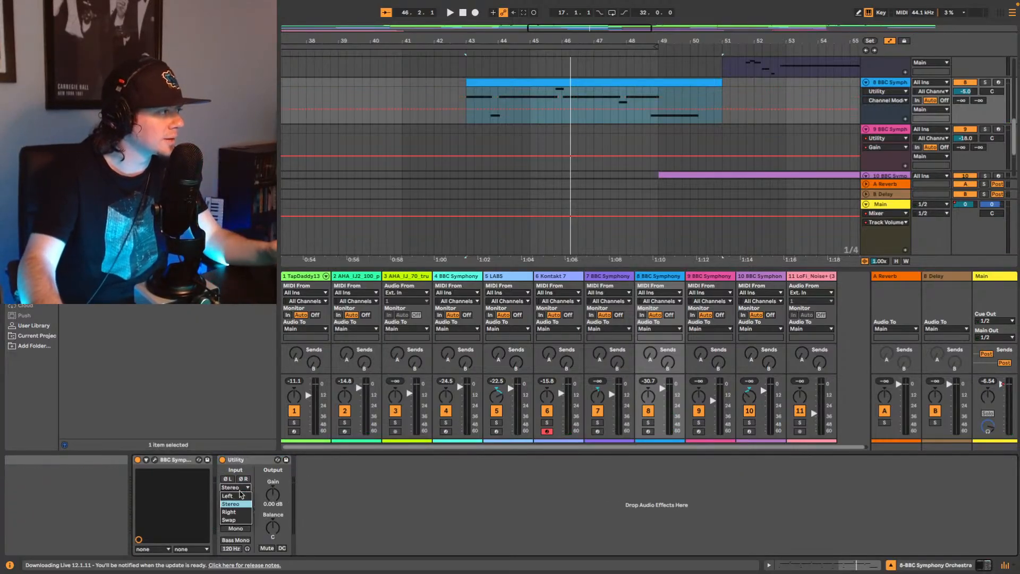
pyautogui.click(229, 520)
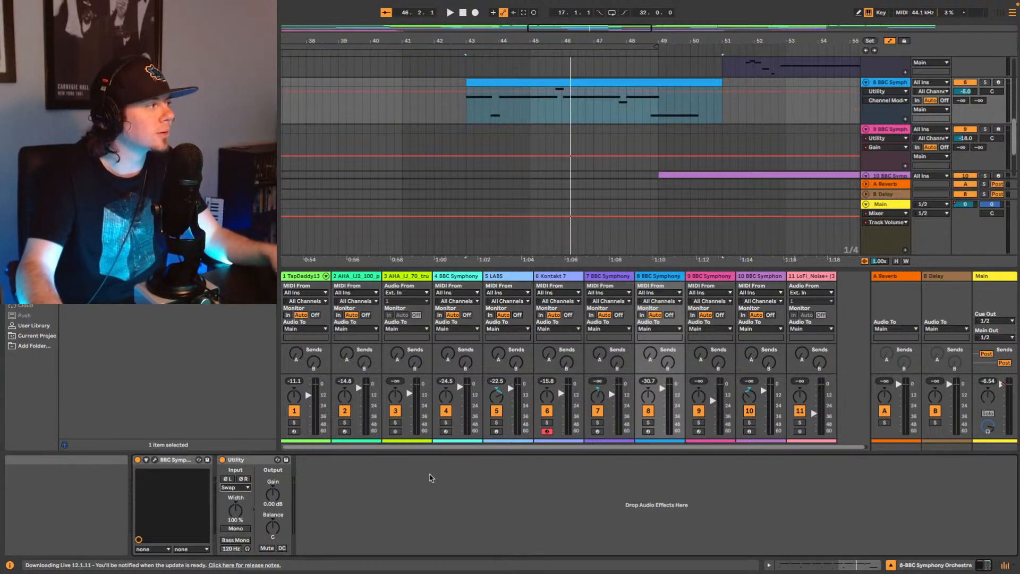
pyautogui.press('space')
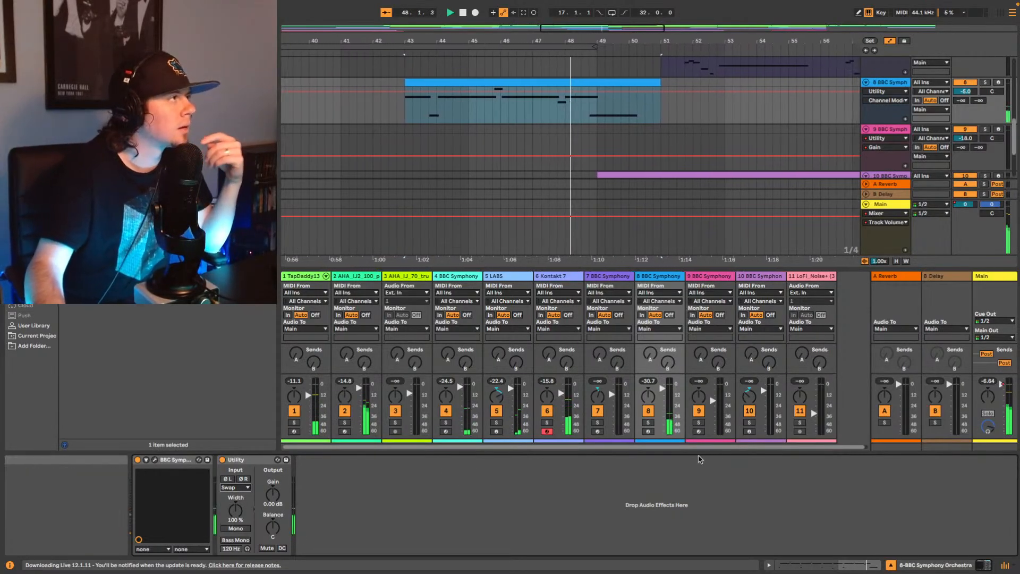
# Step: Select the LABS clip spanning bars 42 to 49 and compare it with the surrounding tracks' clips
pyautogui.scroll(3, 612, 91)
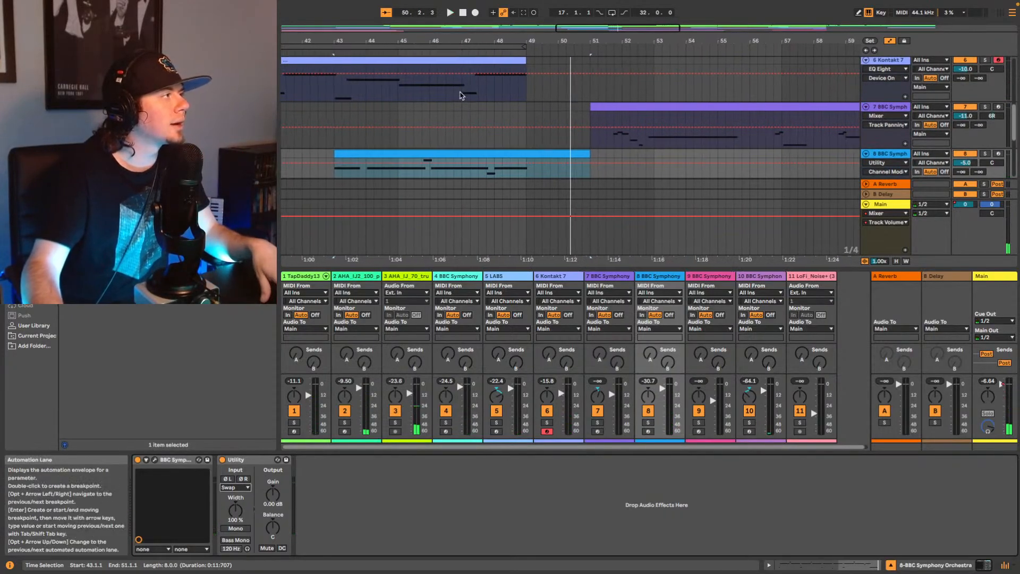
pyautogui.scroll(3, 473, 109)
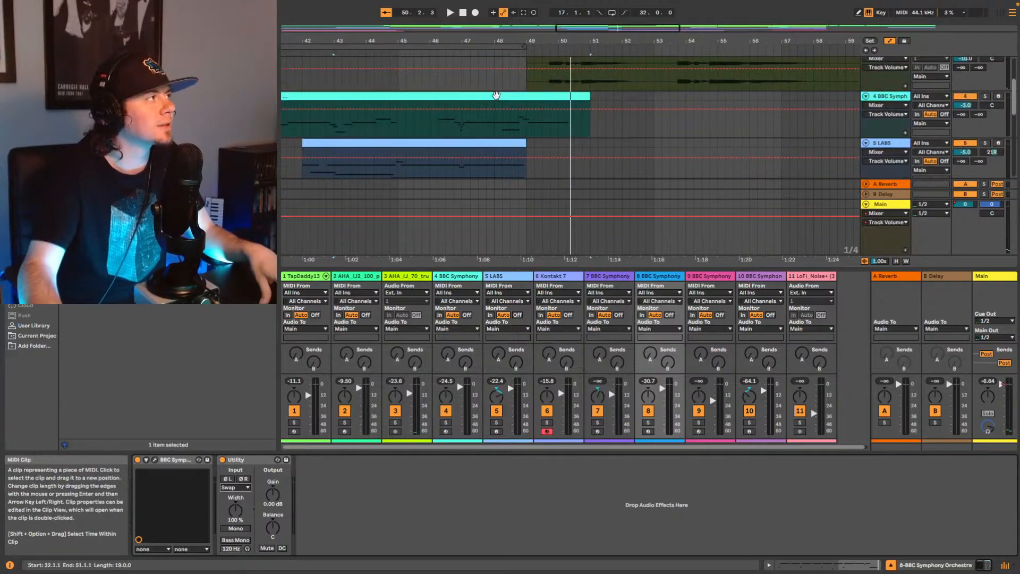
pyautogui.scroll(-3, 489, 106)
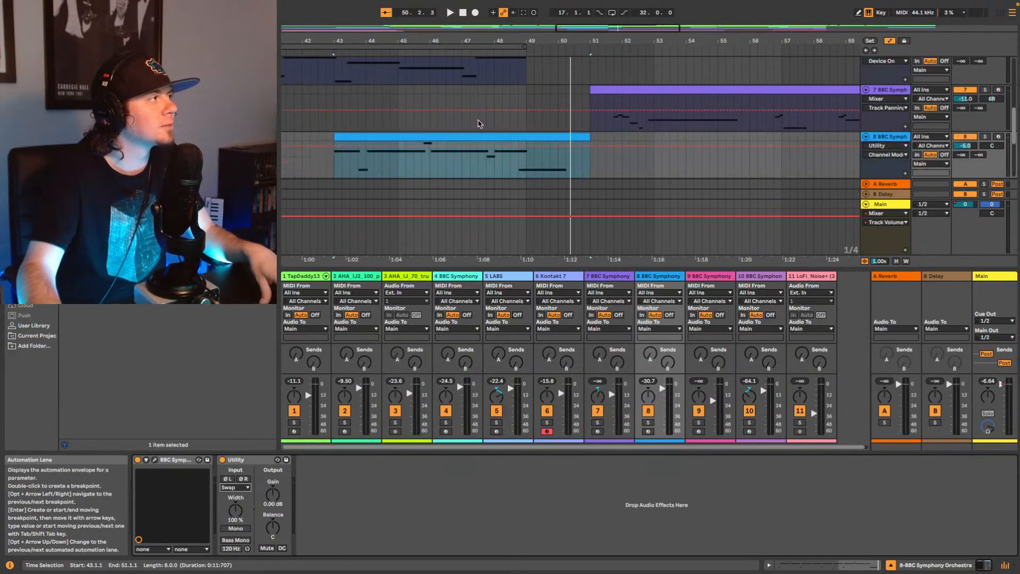
pyautogui.click(482, 97)
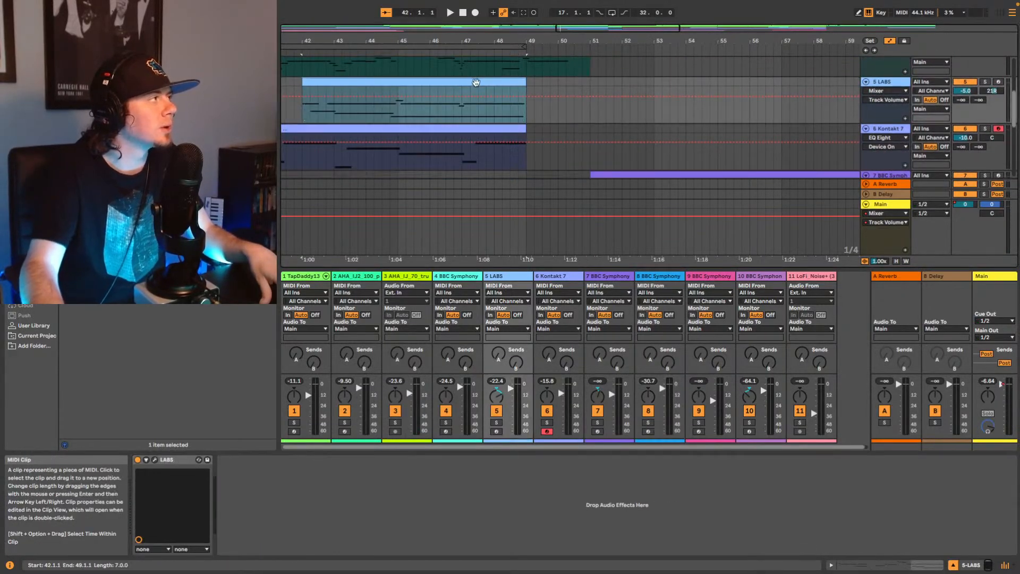
pyautogui.scroll(-3, 487, 96)
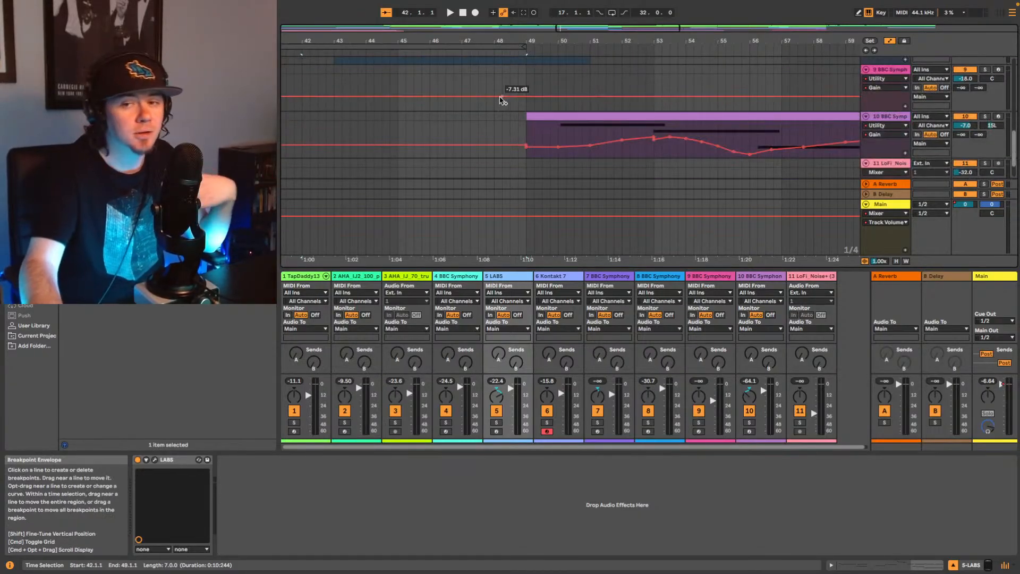
pyautogui.scroll(1, 372, 112)
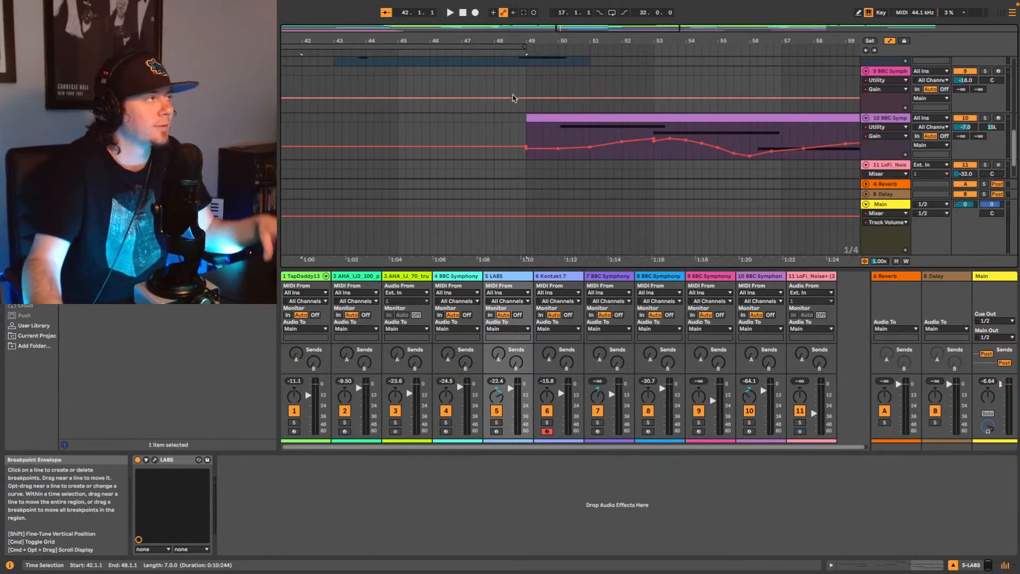
pyautogui.scroll(4, 312, 128)
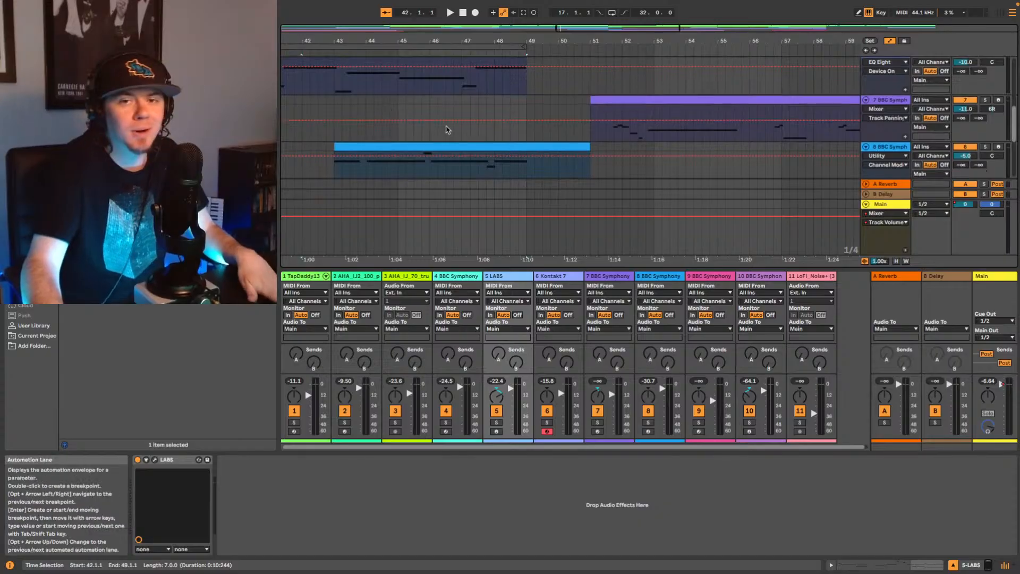
# Step: Play the song from the start of track 8's clip at bar 43 and save the Live Set
pyautogui.scroll(-3, 372, 123)
pyautogui.click(334, 114)
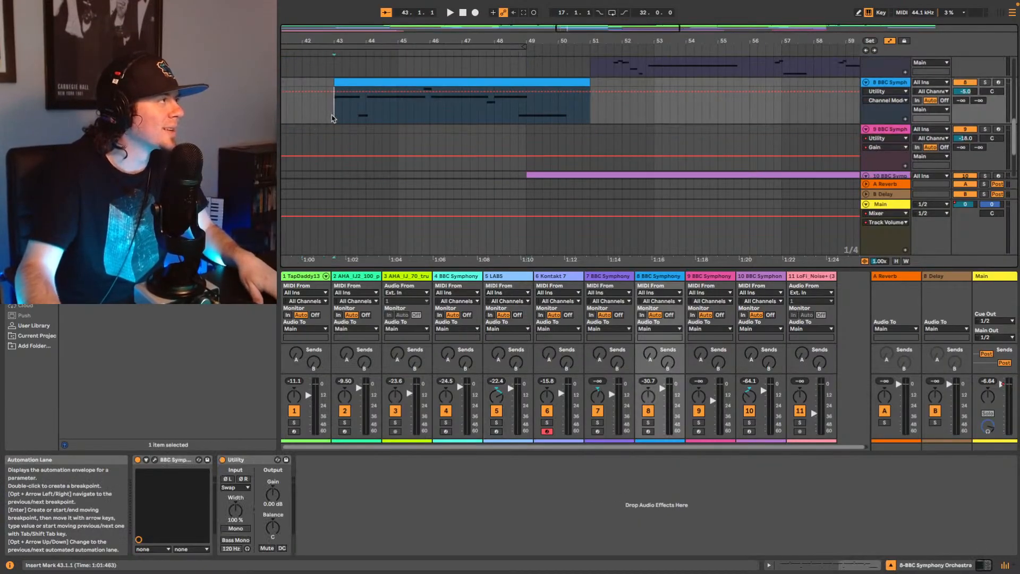
pyautogui.press('space')
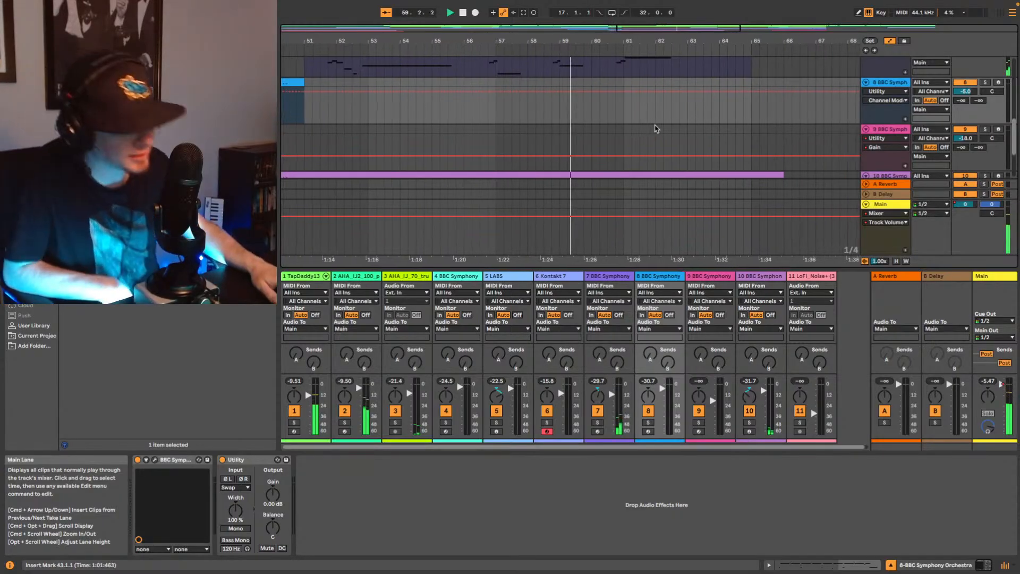
pyautogui.press('super+s')
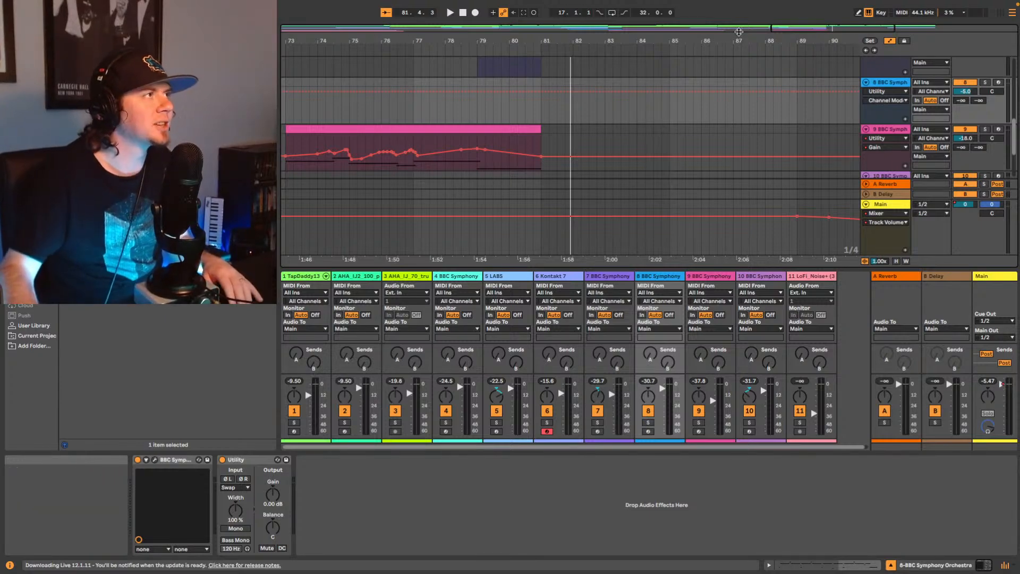
# Step: Select track 9's clip spanning bars 73 to 81 and play it twice to check its gain automation
pyautogui.moveTo(852, 26); pyautogui.dragTo(827, 19)
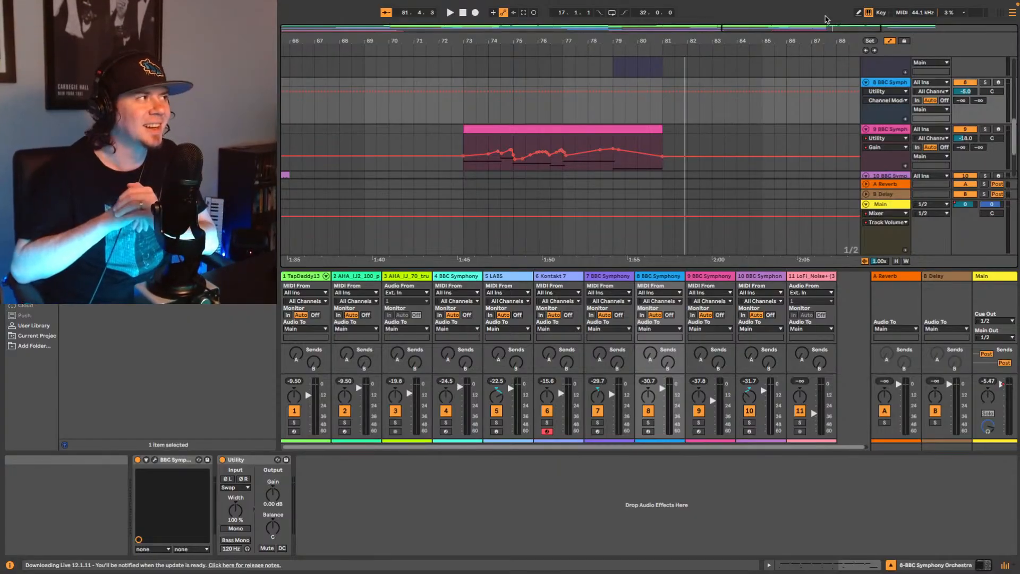
pyautogui.click(481, 129)
pyautogui.press('space')
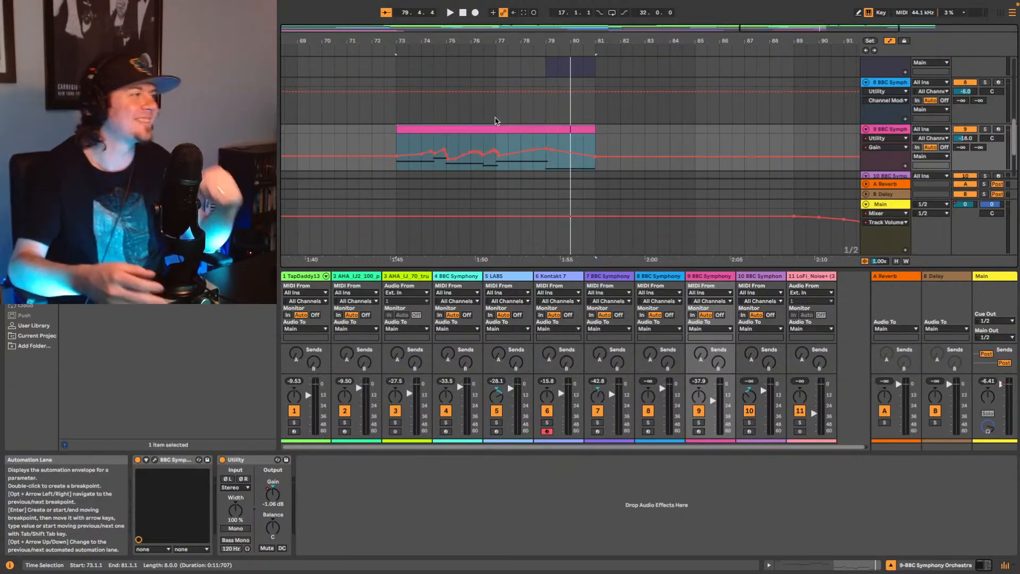
pyautogui.press('space')
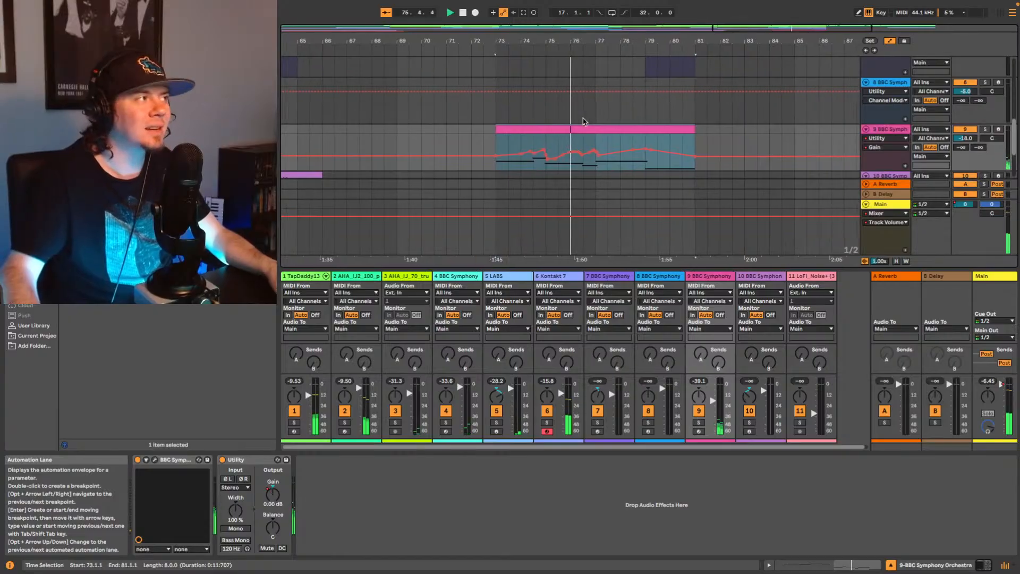
pyautogui.press('space')
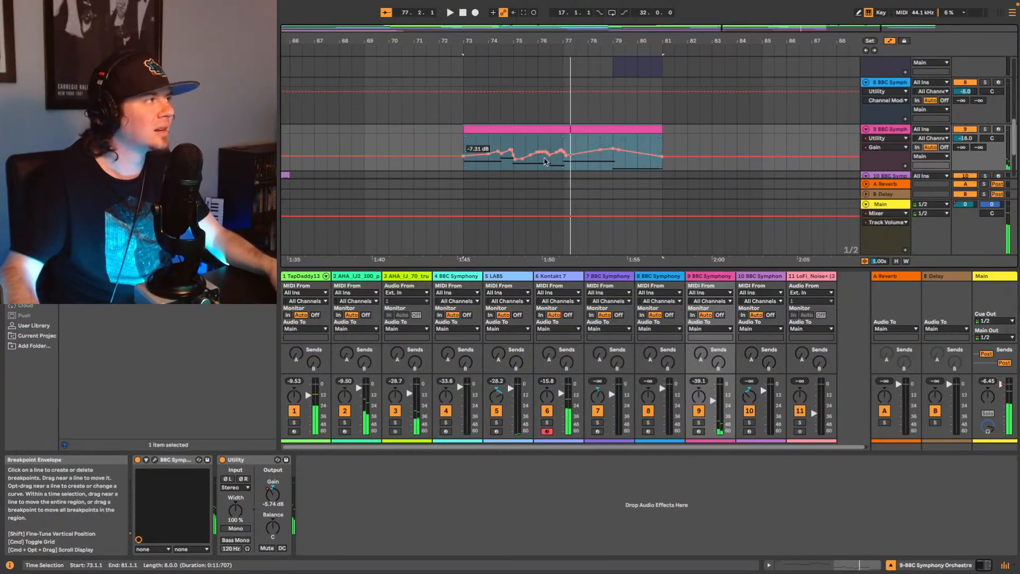
# Step: Replay track 9 from bar 75, and reselect its whole clip to hear the passage from bar 73
pyautogui.click(532, 169)
pyautogui.moveTo(532, 169)
pyautogui.mouseDown()
pyautogui.moveTo(542, 165)
pyautogui.moveTo(501, 167)
pyautogui.moveTo(514, 166)
pyautogui.mouseUp()
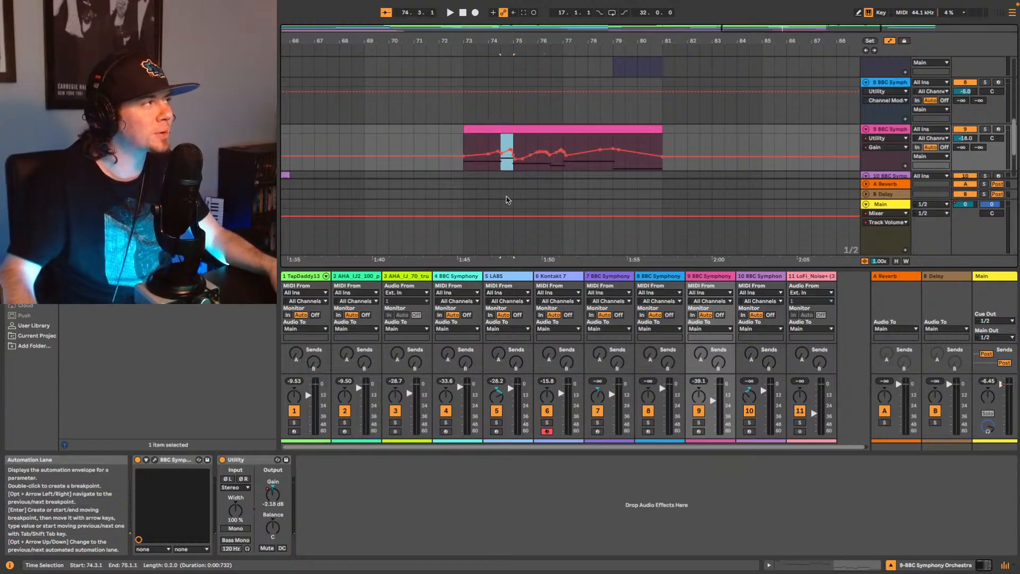
pyautogui.click(519, 169)
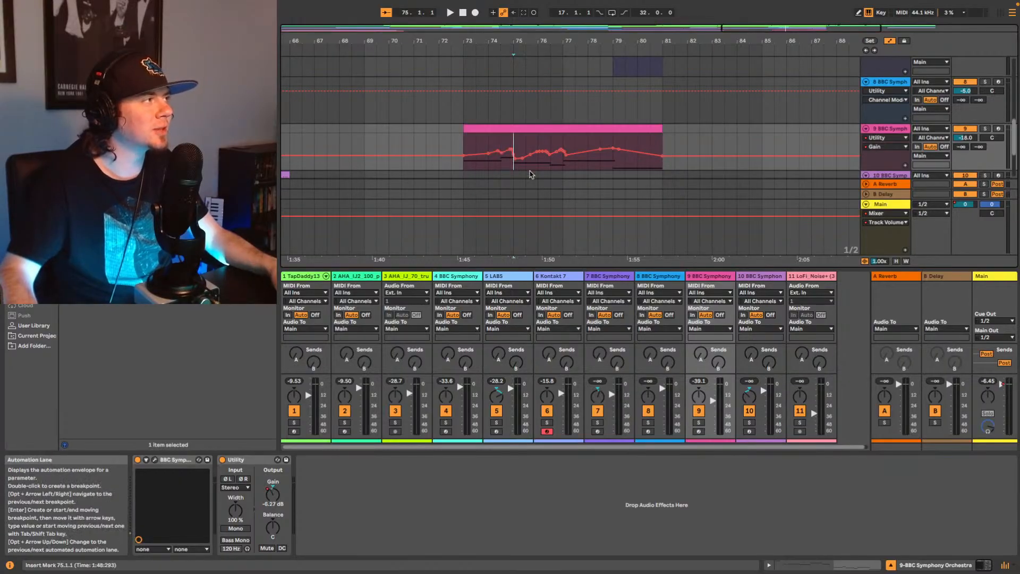
pyautogui.press('space')
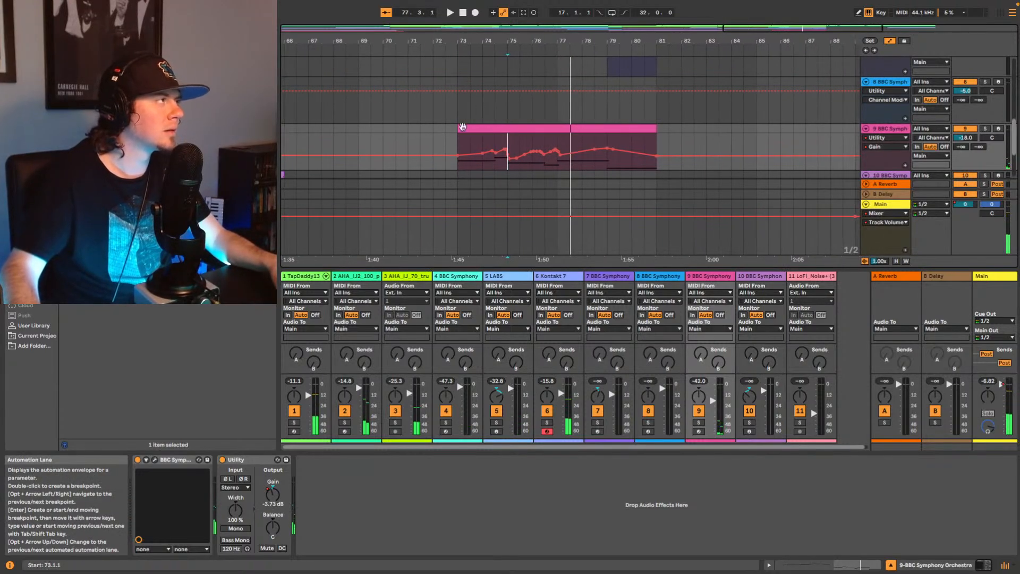
pyautogui.click(479, 129)
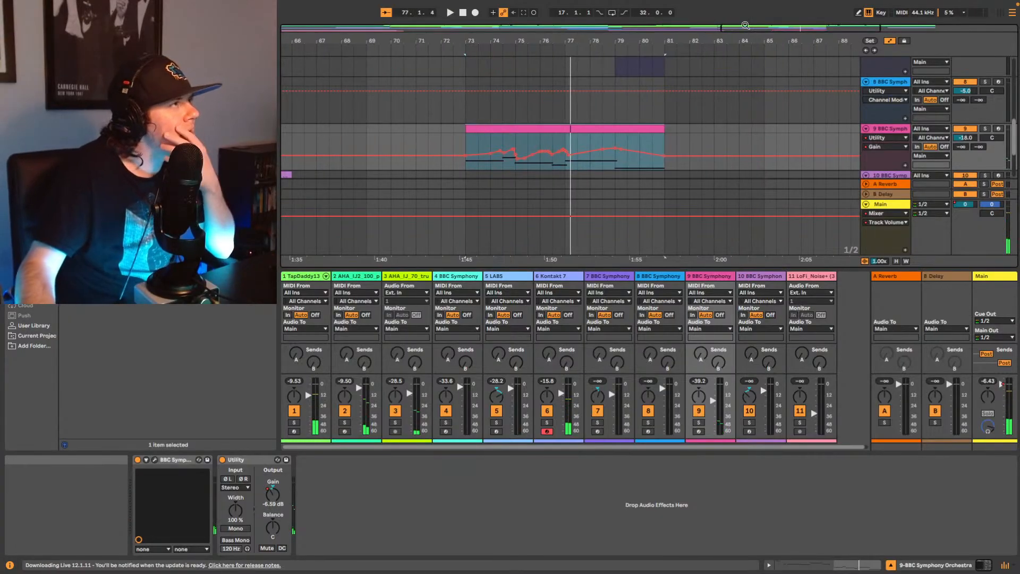
# Step: Play track 9's clip from bar 75 and replay it from 78.2 to check its gain automation up to the clip's end
pyautogui.moveTo(746, 28); pyautogui.dragTo(781, 93)
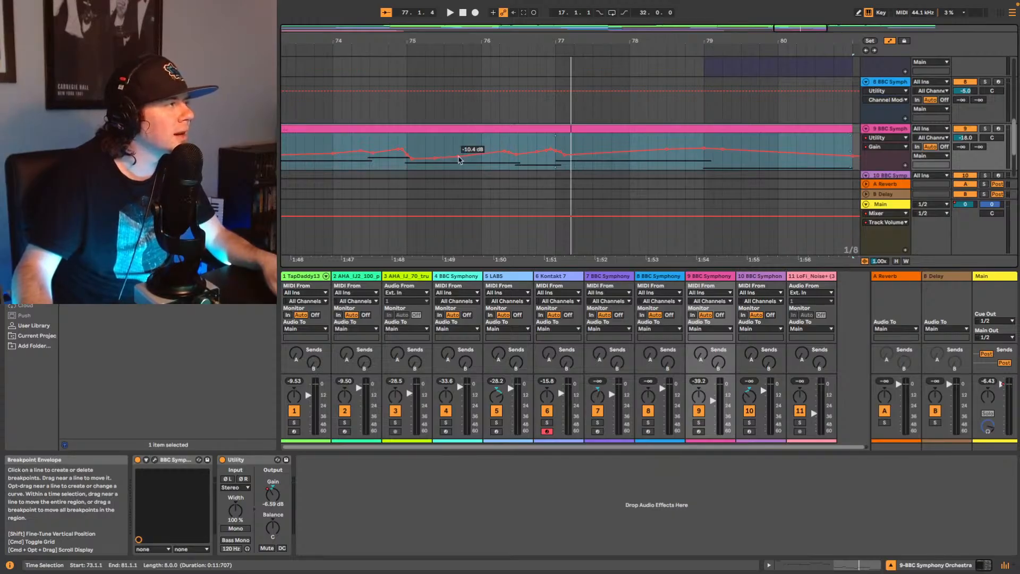
pyautogui.click(409, 152)
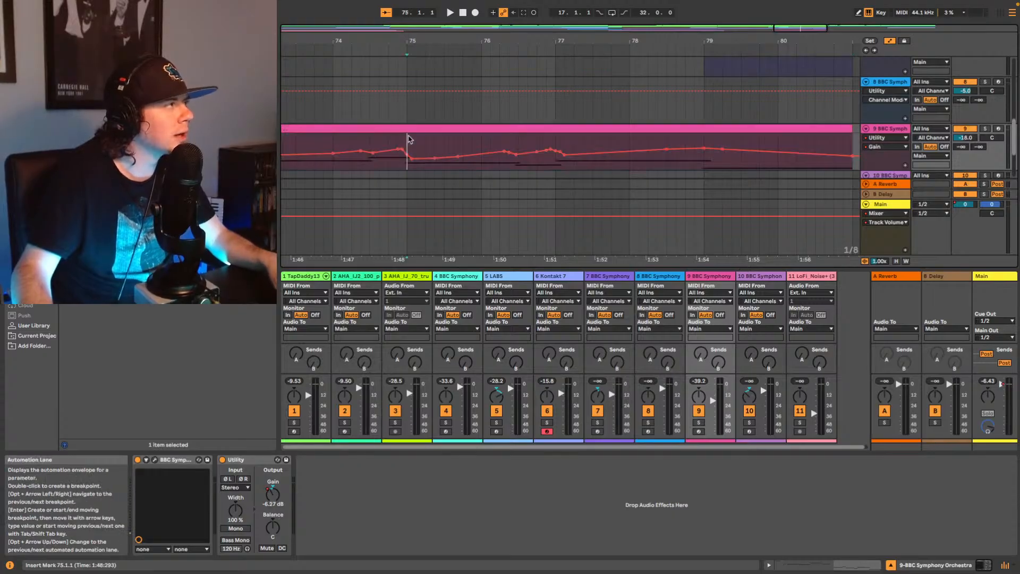
pyautogui.press('space')
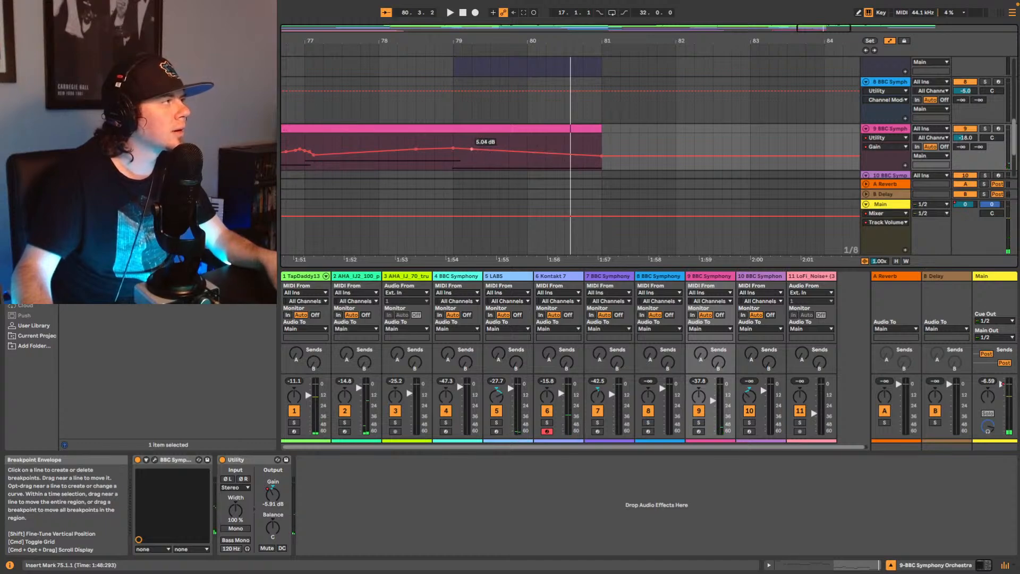
pyautogui.click(402, 158)
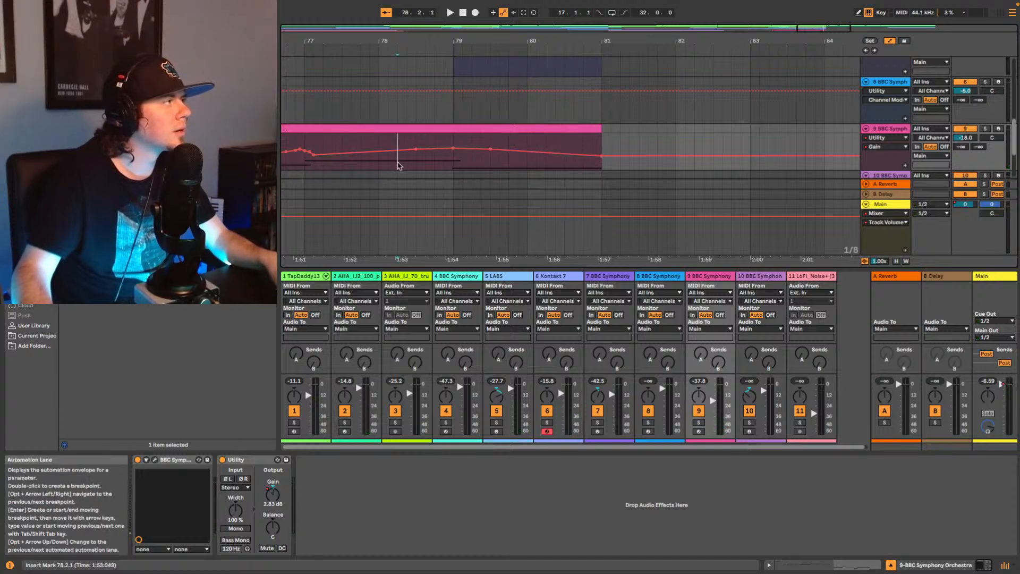
pyautogui.press('space')
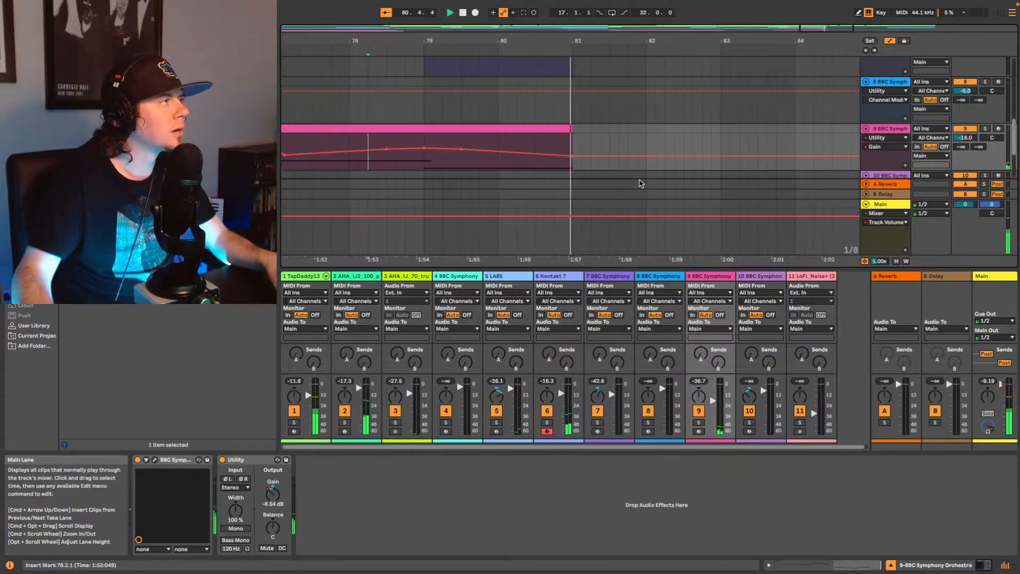
pyautogui.press('space')
# Step: Replay track 9's clip from bar 73, and play the whole song from the beginning through the fade-out
pyautogui.moveTo(646, 41); pyautogui.dragTo(701, 18)
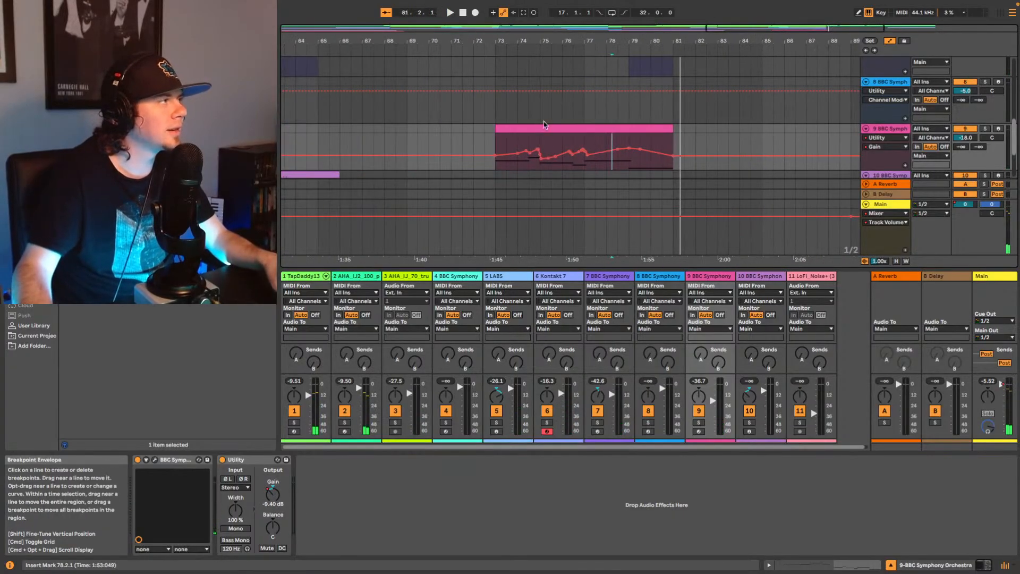
pyautogui.press('space')
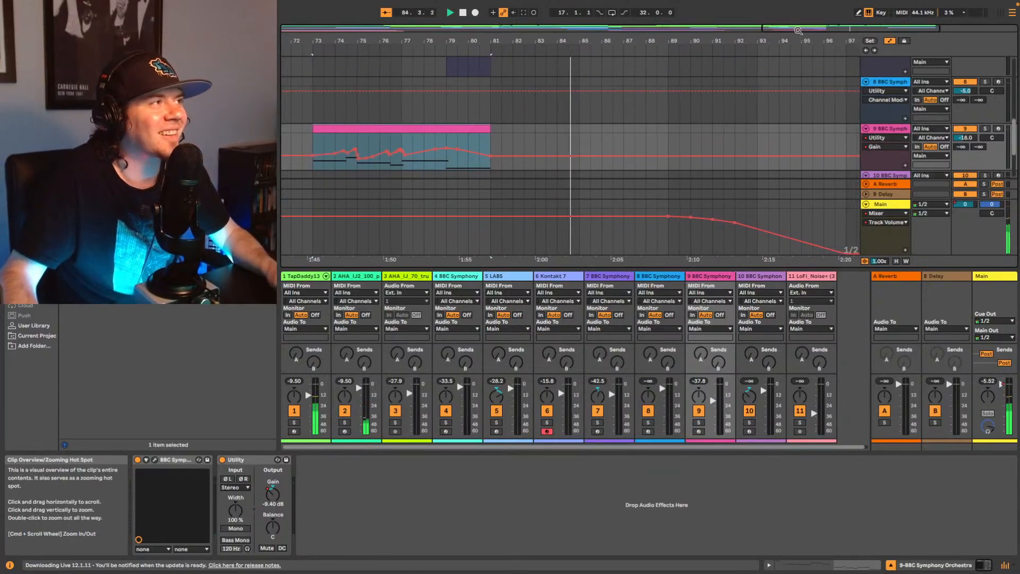
pyautogui.doubleClick(800, 29)
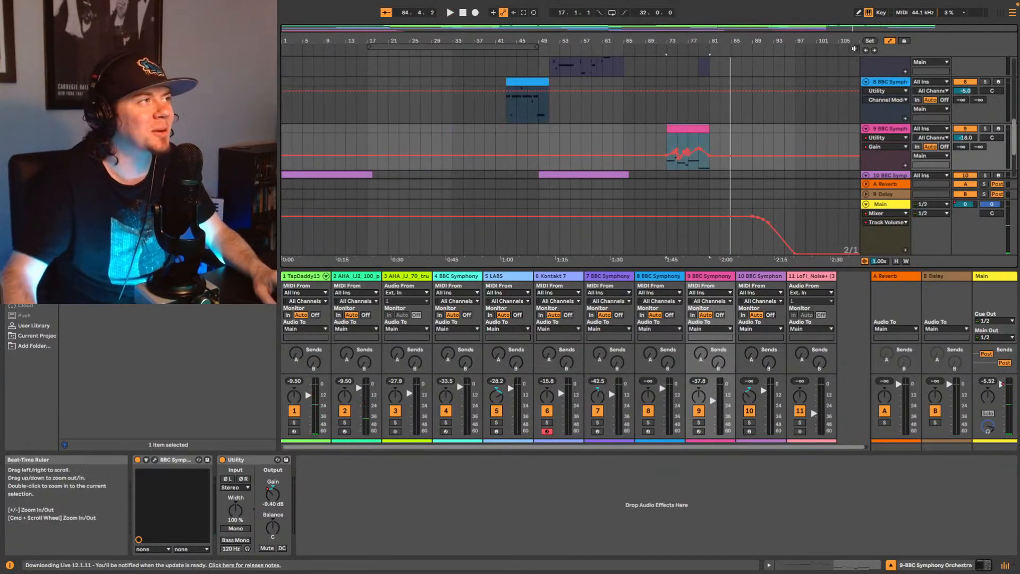
pyautogui.click(867, 54)
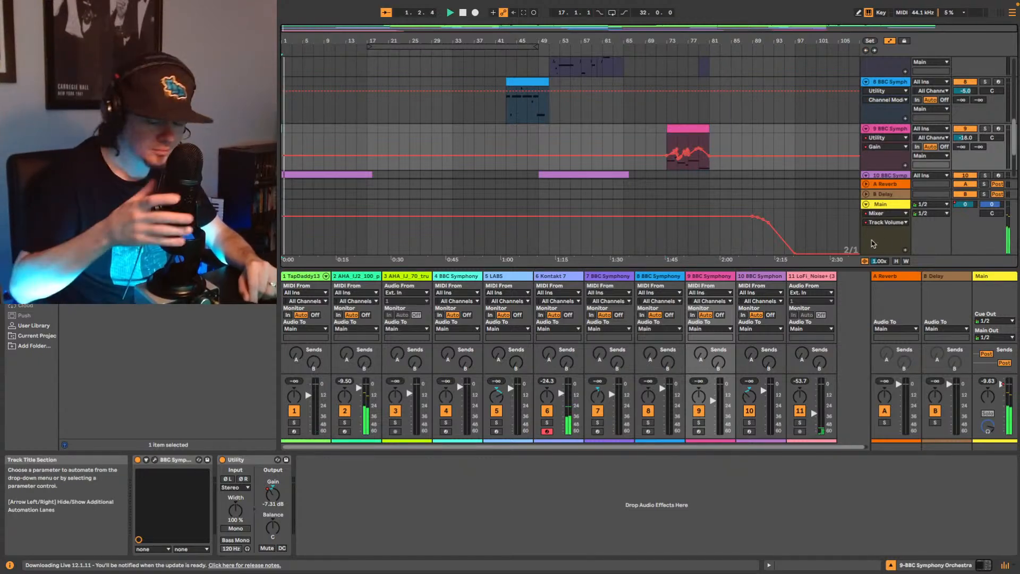
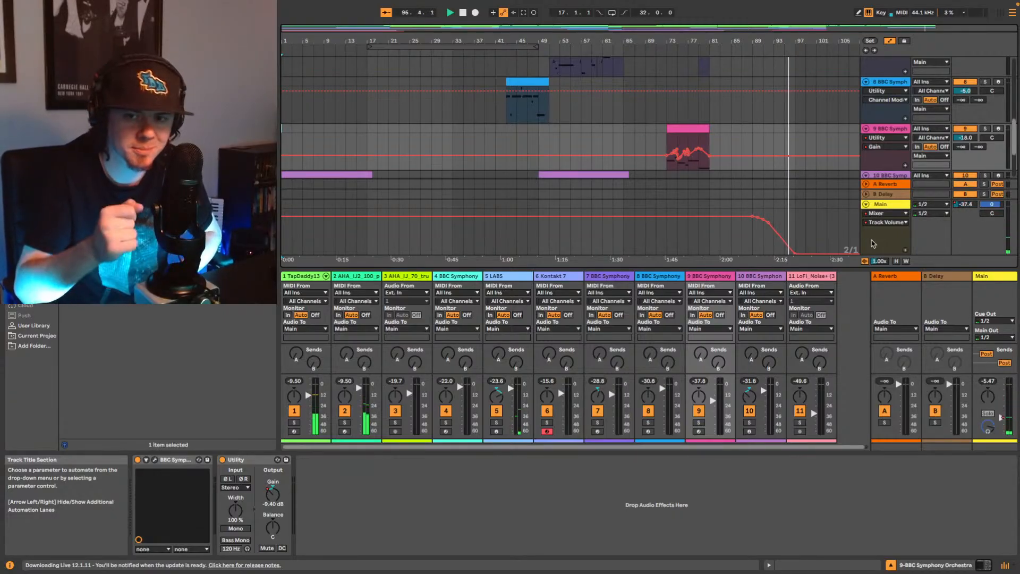
# Step: Select track 1 (TapDaddy134 BoomBap) and review its device chain, including EQ Eight and Decapitator
pyautogui.scroll(5, 790, 148)
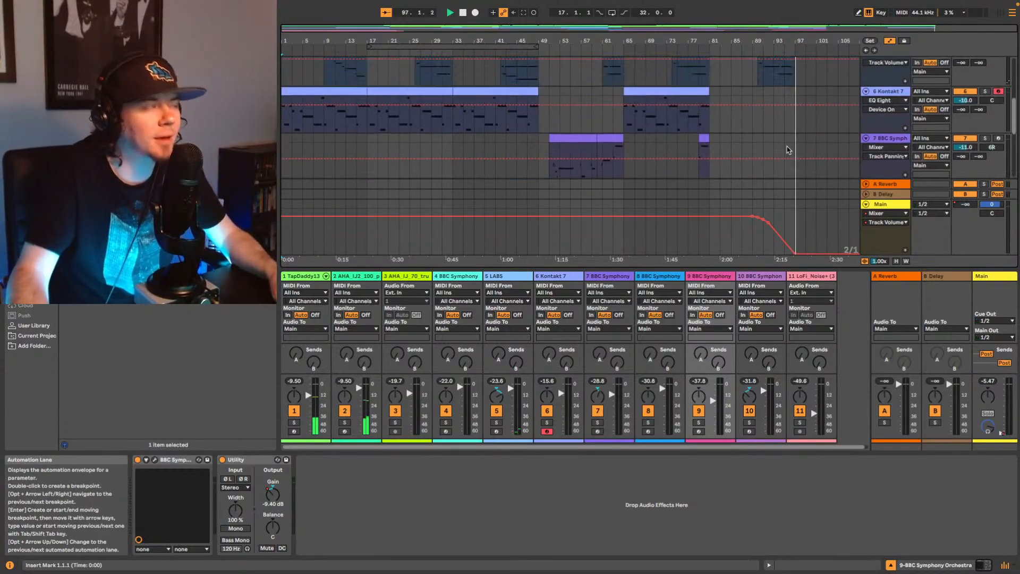
pyautogui.scroll(4, 790, 149)
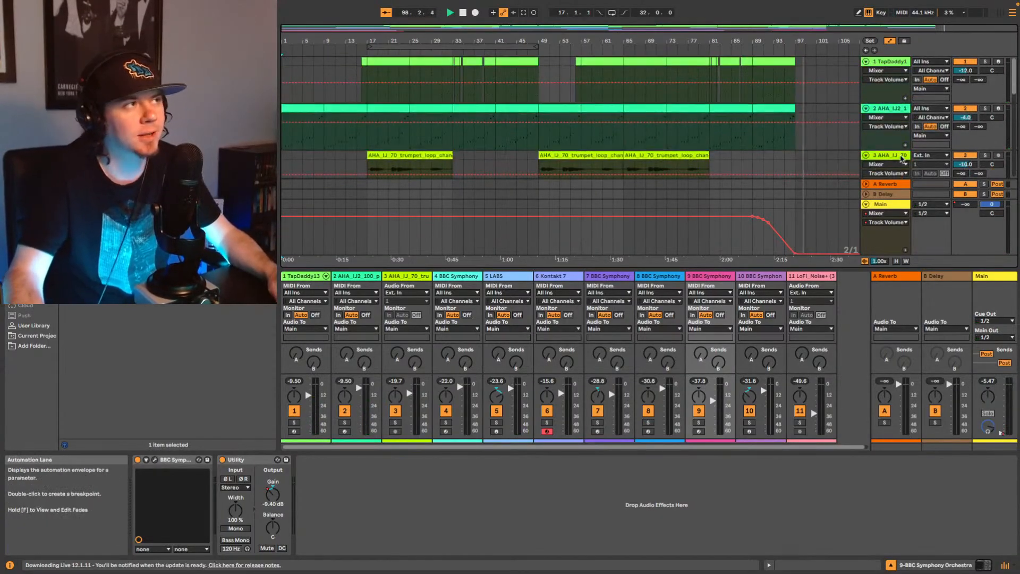
pyautogui.click(898, 64)
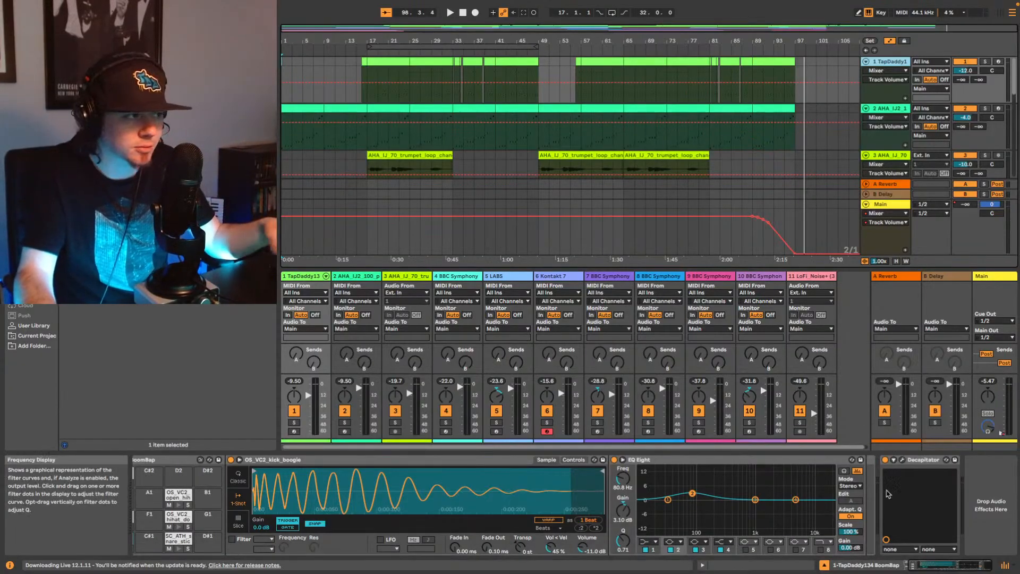
pyautogui.click(917, 462)
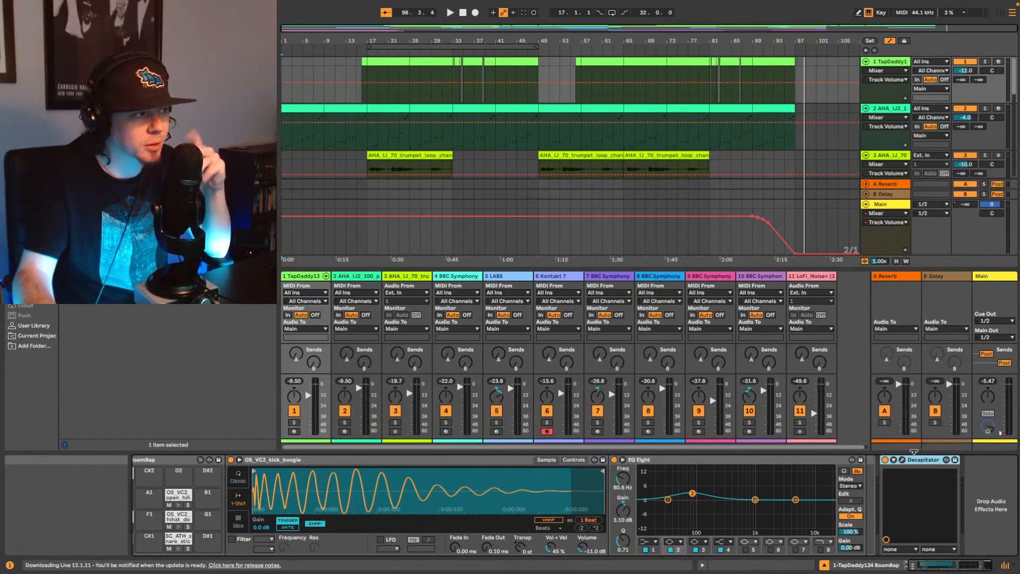
pyautogui.click(775, 462)
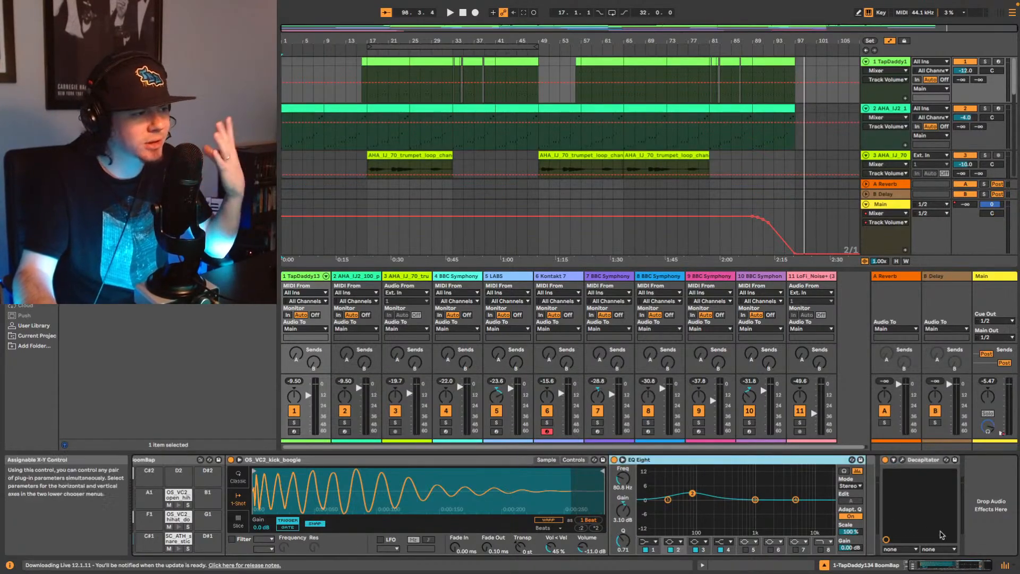
pyautogui.moveTo(973, 565); pyautogui.dragTo(965, 568)
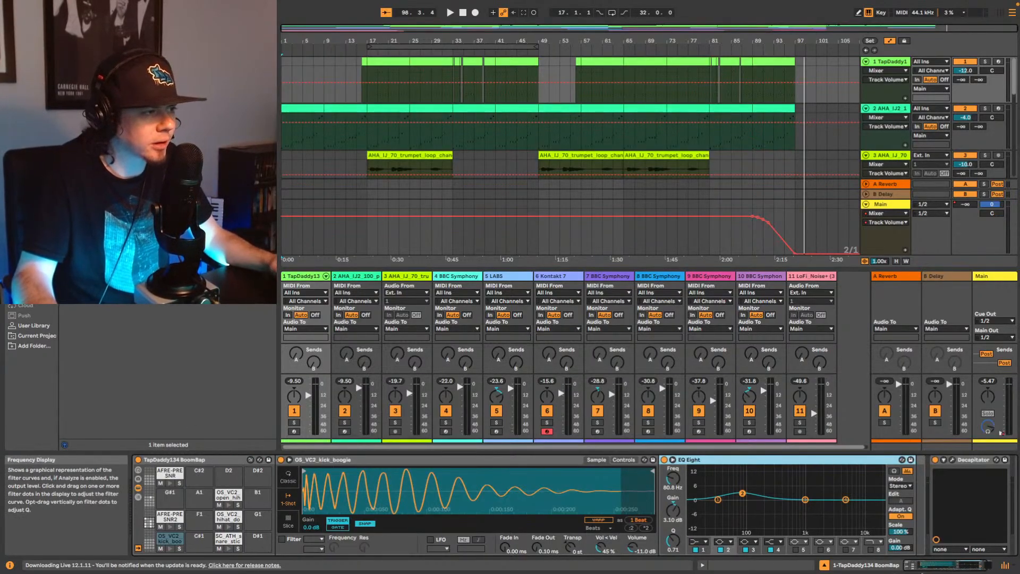
pyautogui.click(975, 565)
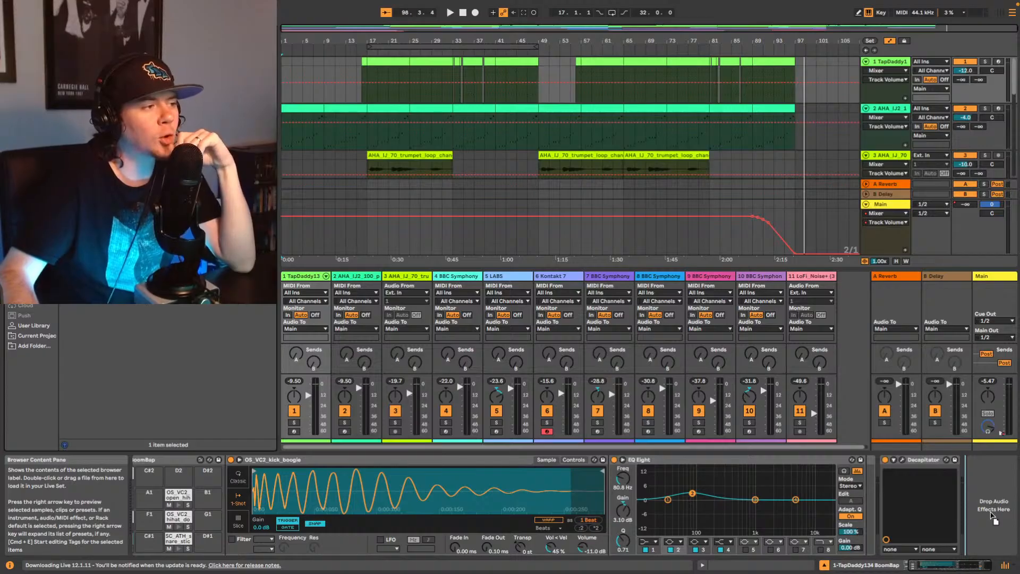
# Step: Add the Lively Resonant reverb after Decapitator on track 1 and lower its Dry/Wet to 17% while playing from bar 17
pyautogui.moveTo(992, 516); pyautogui.dragTo(993, 517)
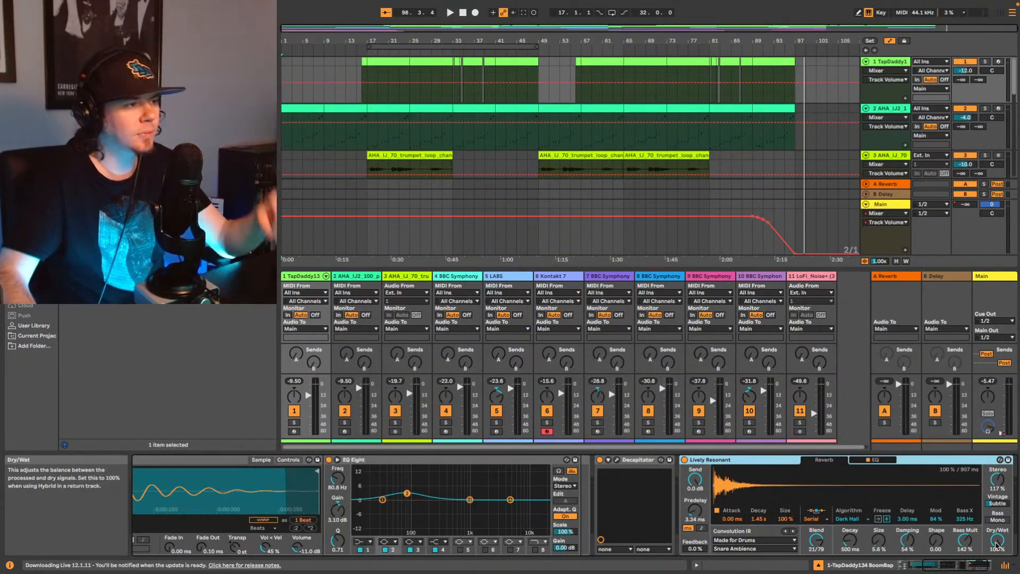
pyautogui.press('space')
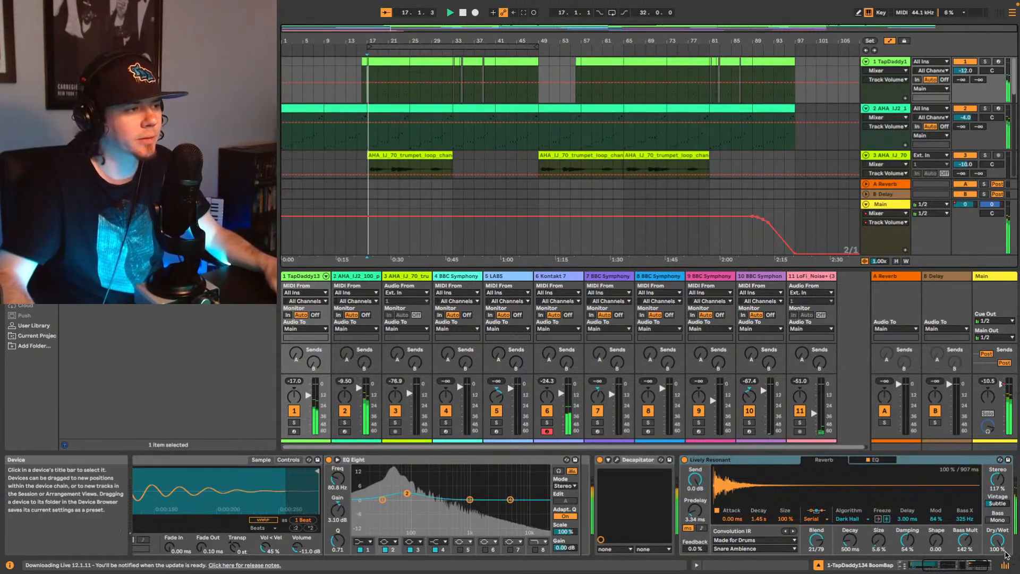
pyautogui.press('space')
pyautogui.moveTo(998, 539); pyautogui.dragTo(998, 569)
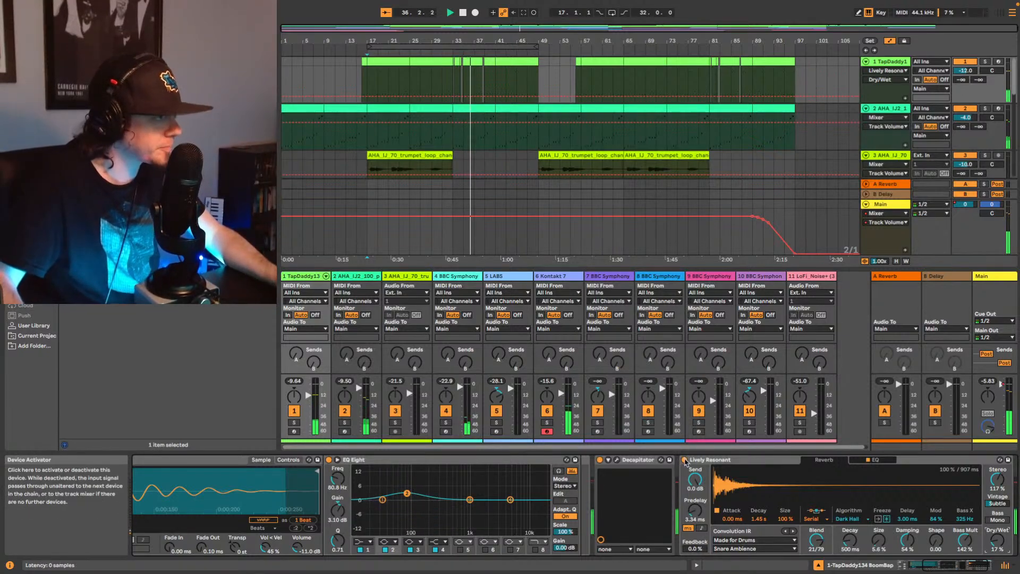
# Step: Compare the drums with the Lively Resonant reverb off and on, and set its Dry/Wet to 14%
pyautogui.click(685, 460)
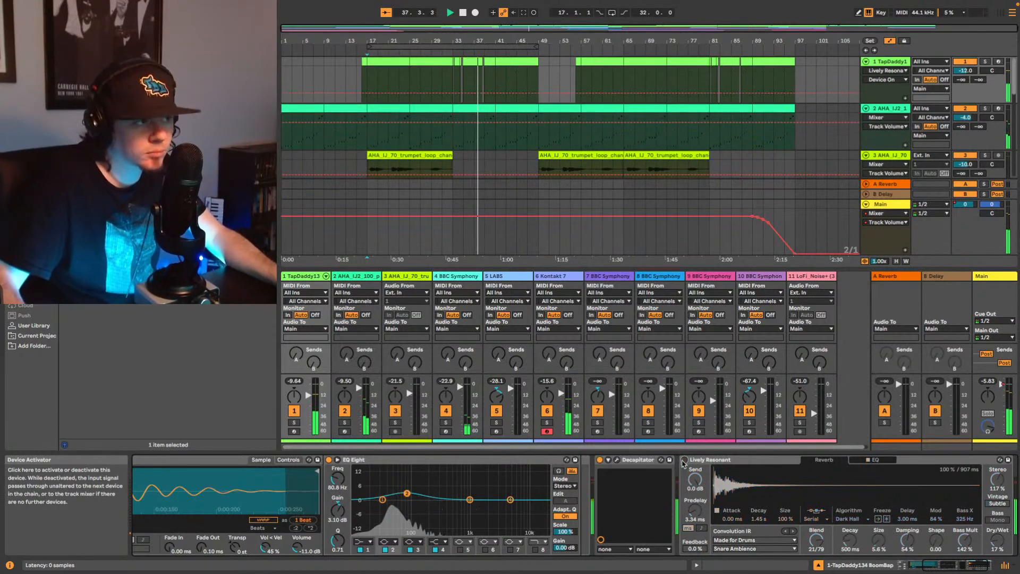
pyautogui.click(684, 460)
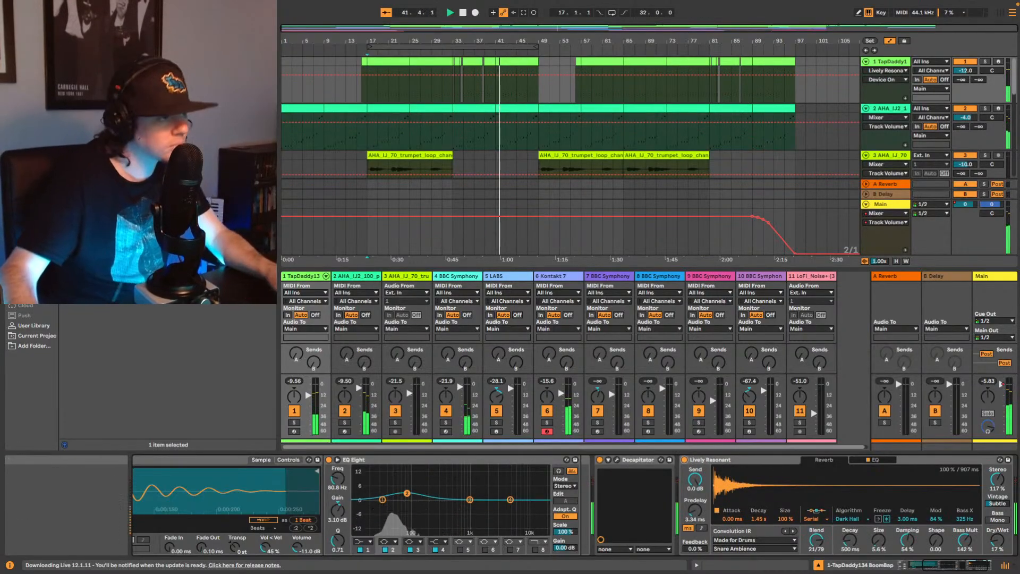
pyautogui.click(998, 541)
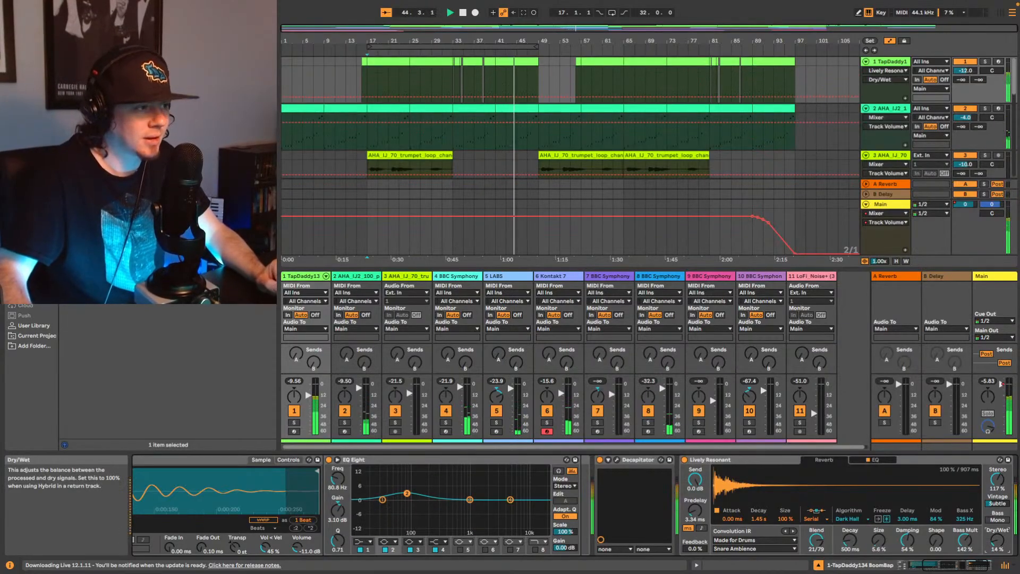
pyautogui.moveTo(999, 540); pyautogui.dragTo(998, 539)
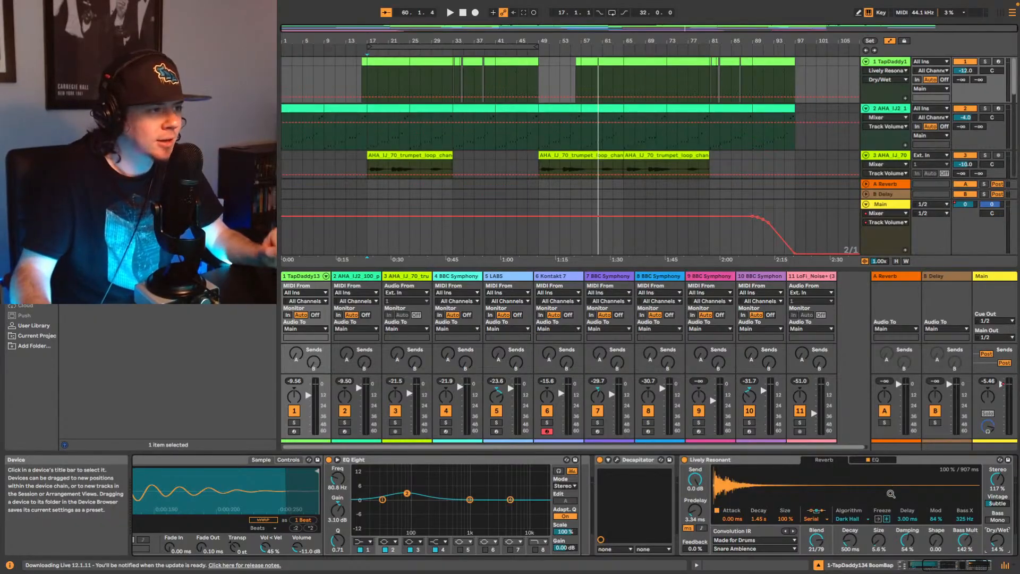
# Step: Add the UADx 1176 FET Compressor after the reverb on track 1, load its Drum Bus preset and select the Attack control
pyautogui.click(615, 62)
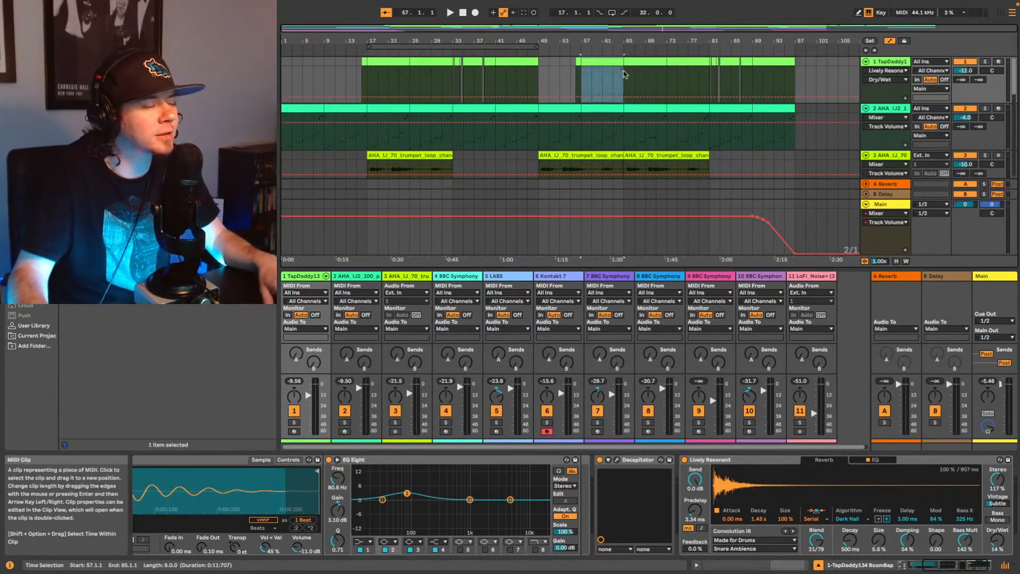
pyautogui.click(941, 566)
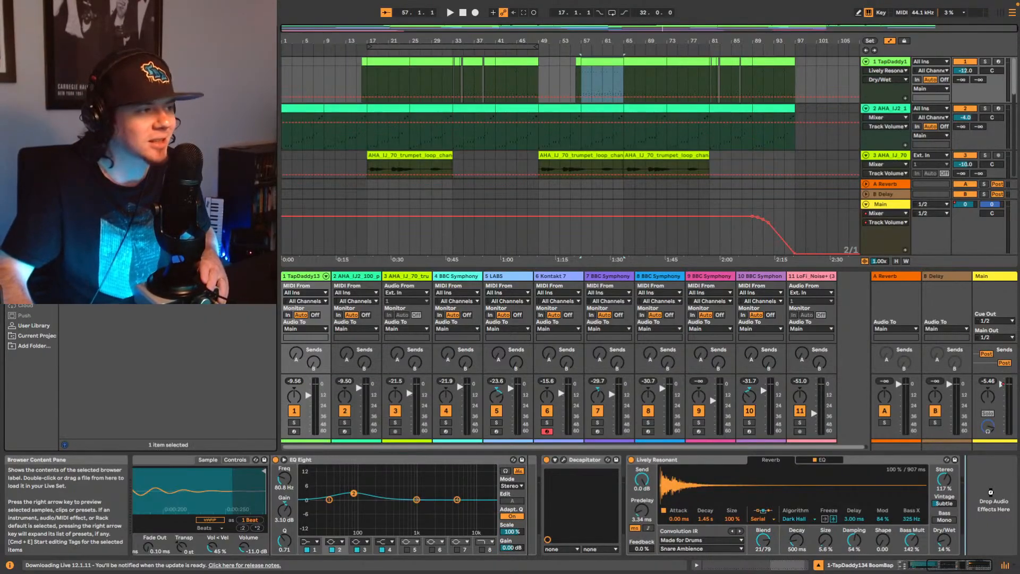
pyautogui.moveTo(988, 494); pyautogui.dragTo(988, 494)
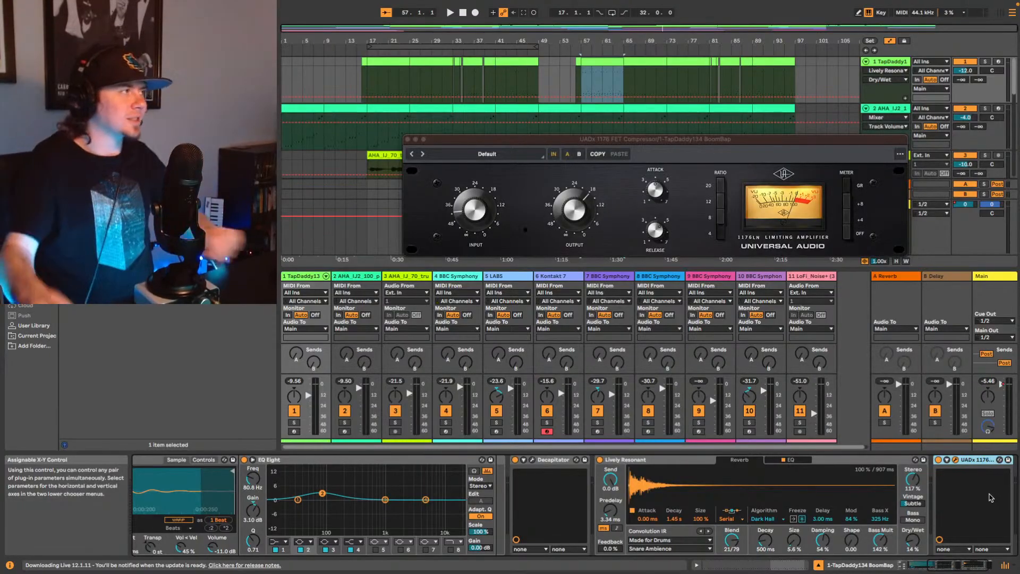
pyautogui.click(424, 154)
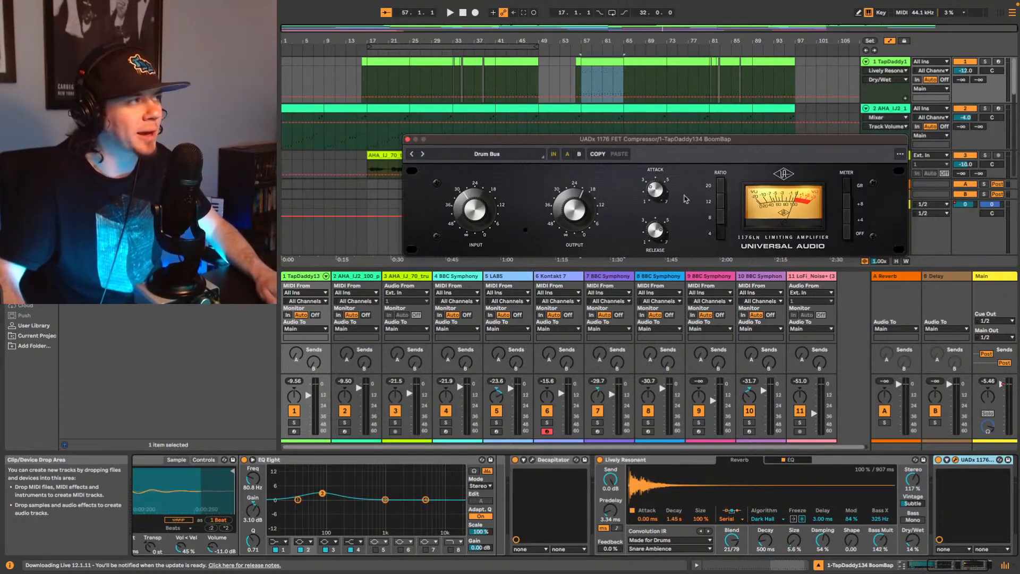
pyautogui.click(655, 190)
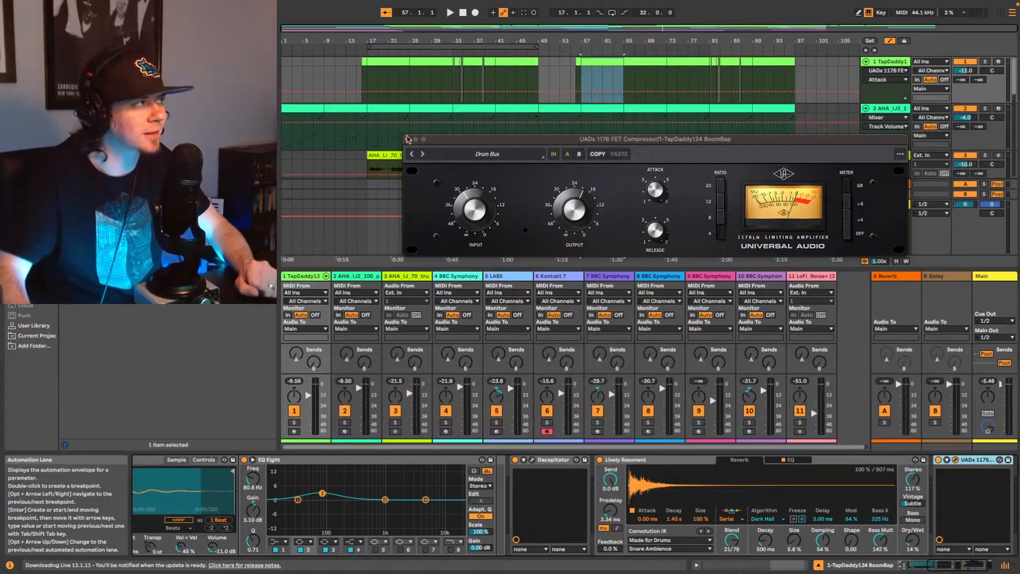
# Step: Play the arrangement from bar 17 and adjust the drum track's 1176 compressor controls for input, output, ratio and attack
pyautogui.click(377, 65)
pyautogui.press('space')
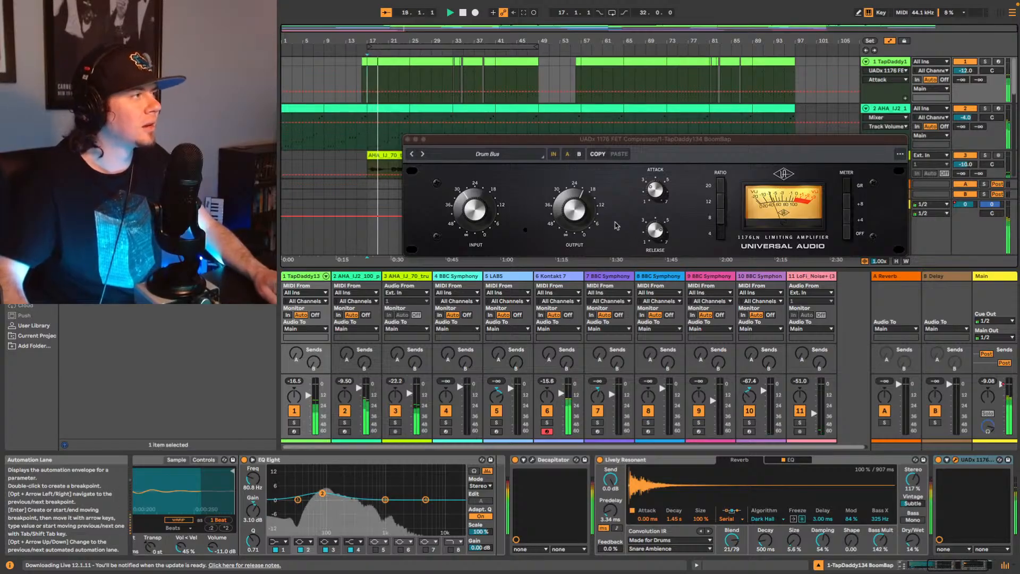
pyautogui.click(465, 215)
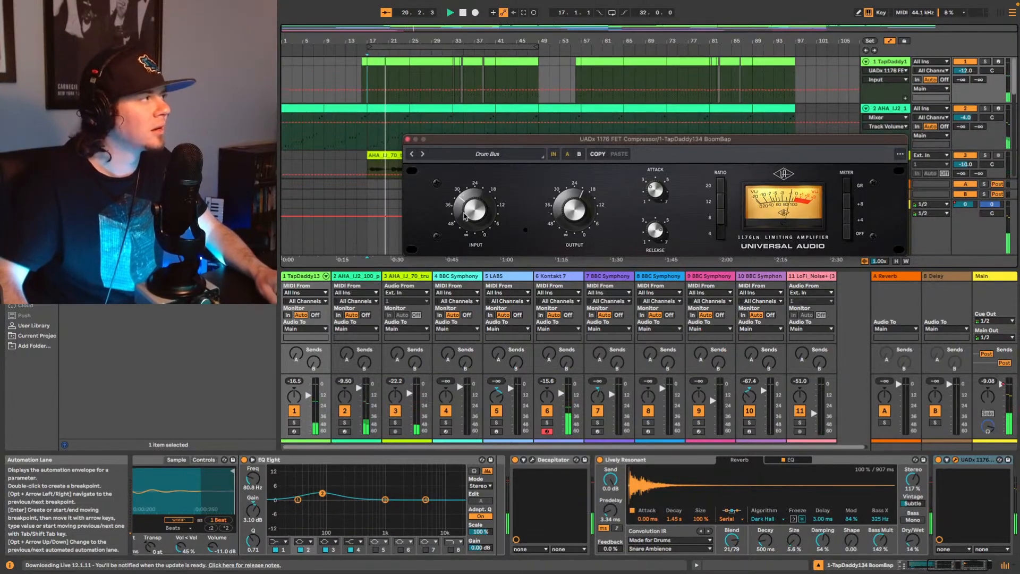
pyautogui.click(574, 192)
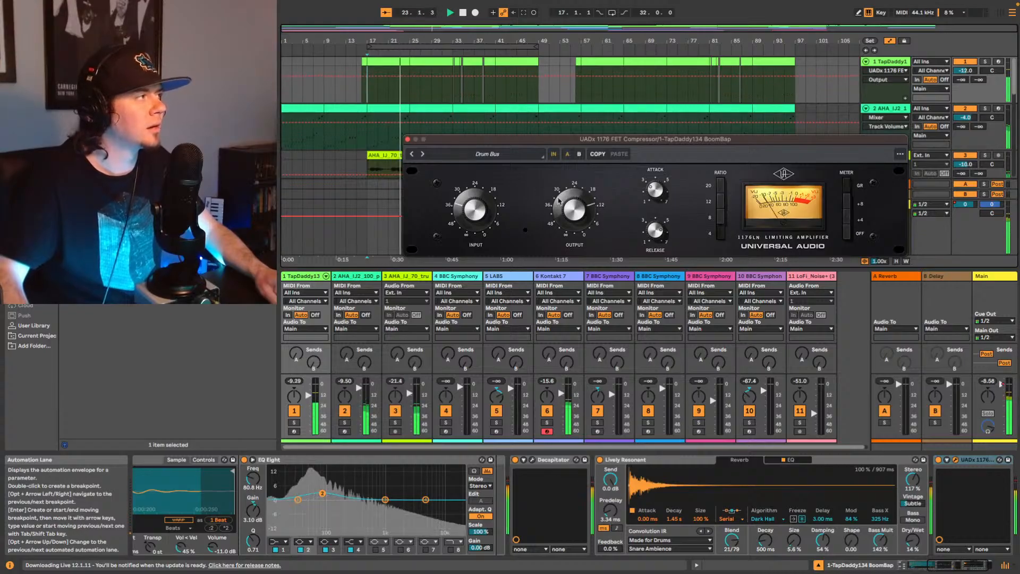
pyautogui.click(437, 216)
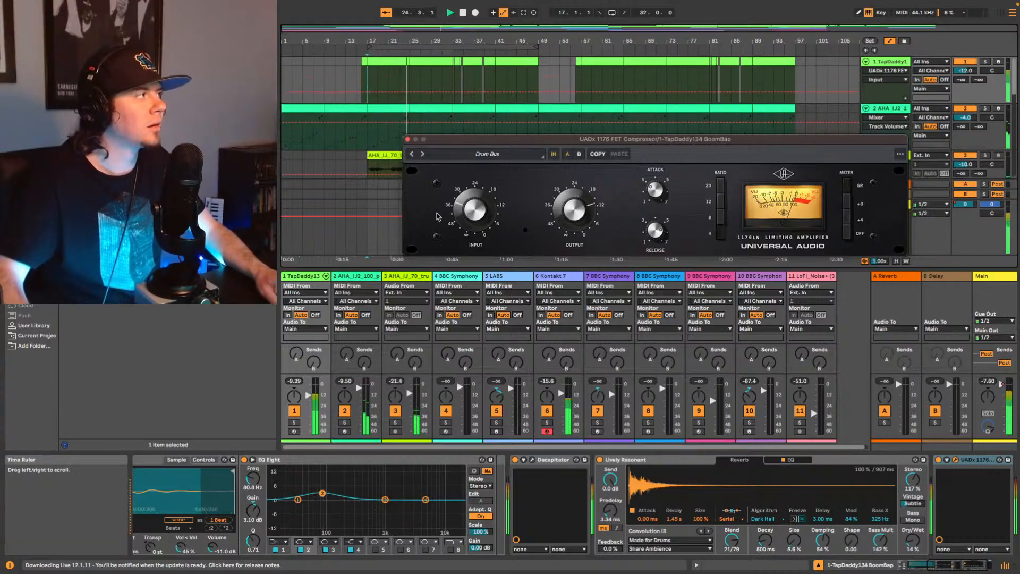
pyautogui.click(720, 217)
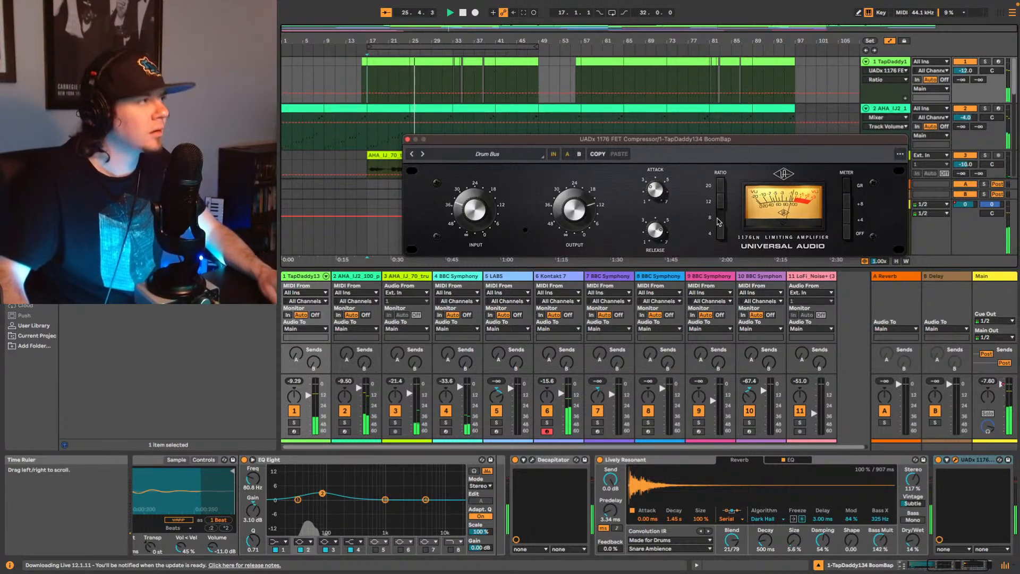
pyautogui.click(656, 200)
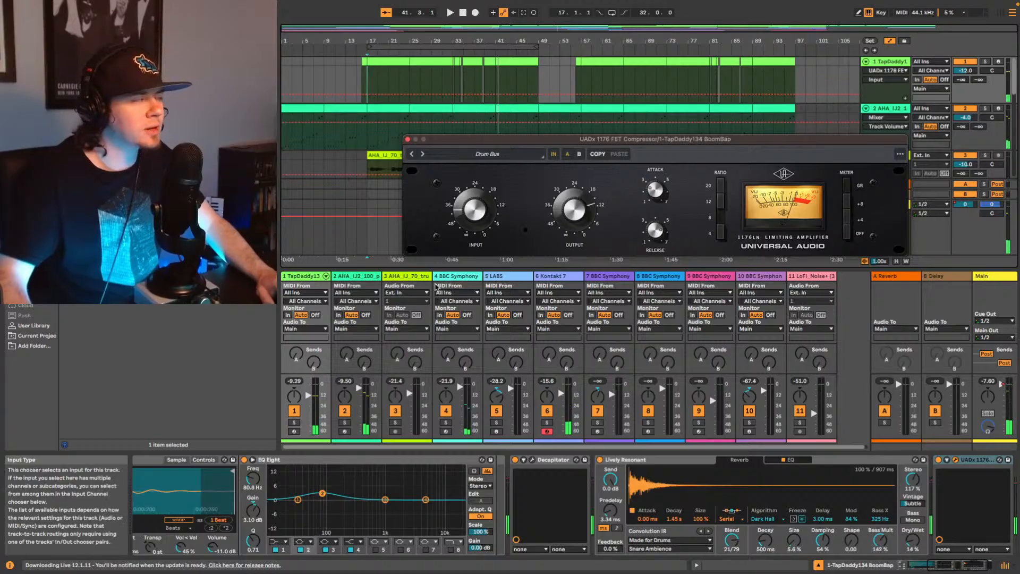
# Step: Place the 1176 compressor ahead of the Lively Resonant reverb and compare the drums with it bypassed and active
pyautogui.click(789, 462)
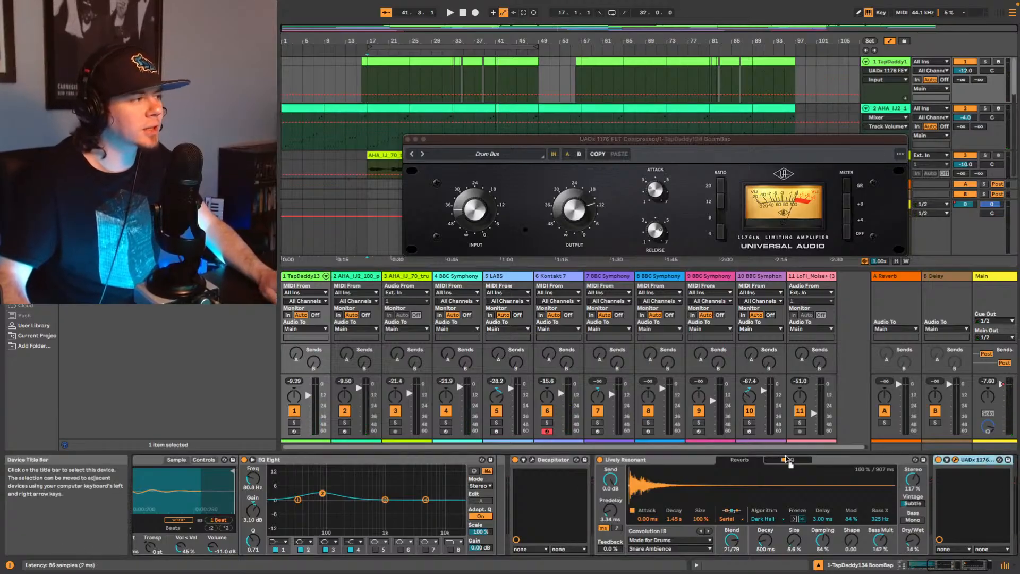
pyautogui.press('Right')
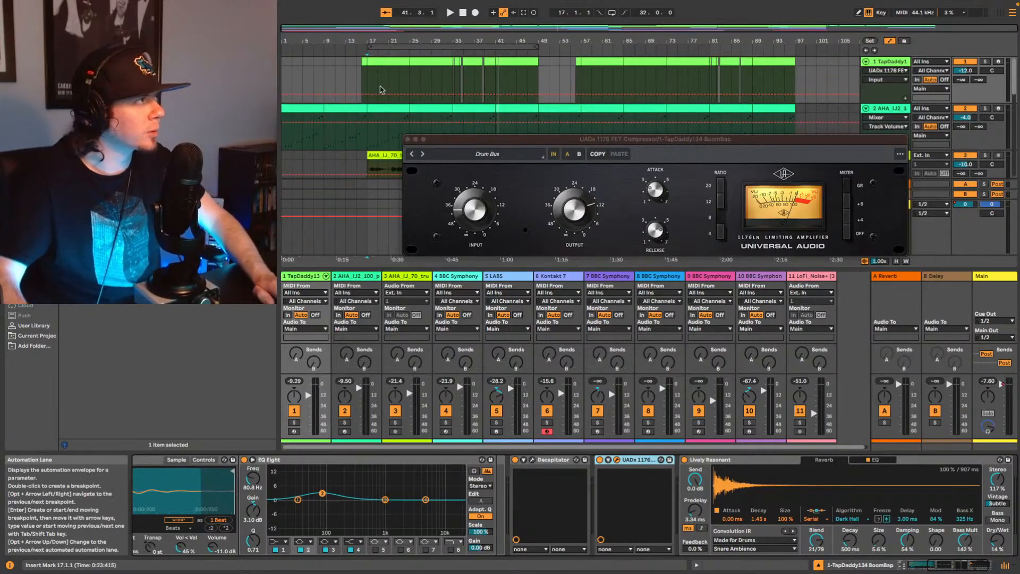
pyautogui.press('space')
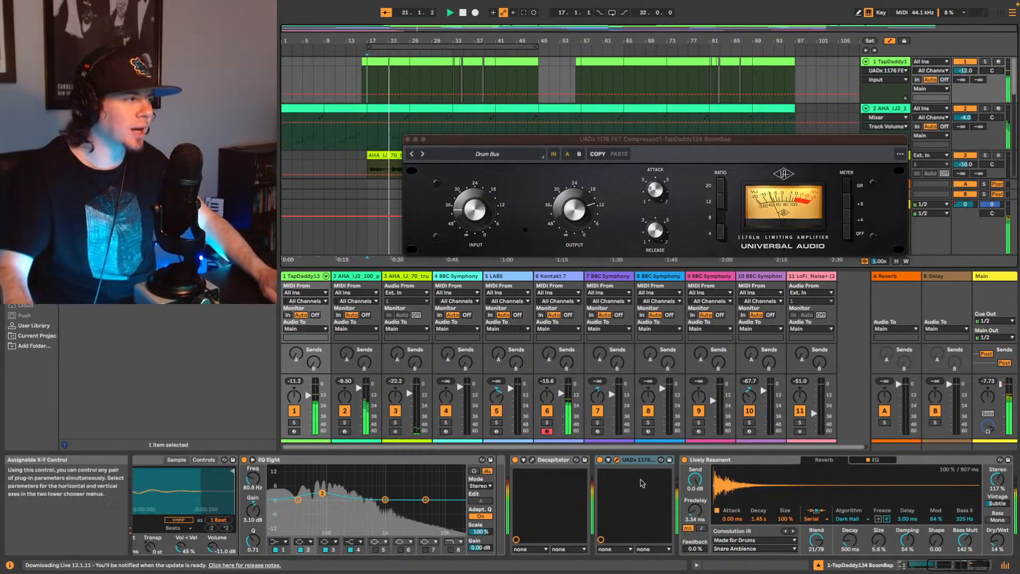
pyautogui.click(601, 460)
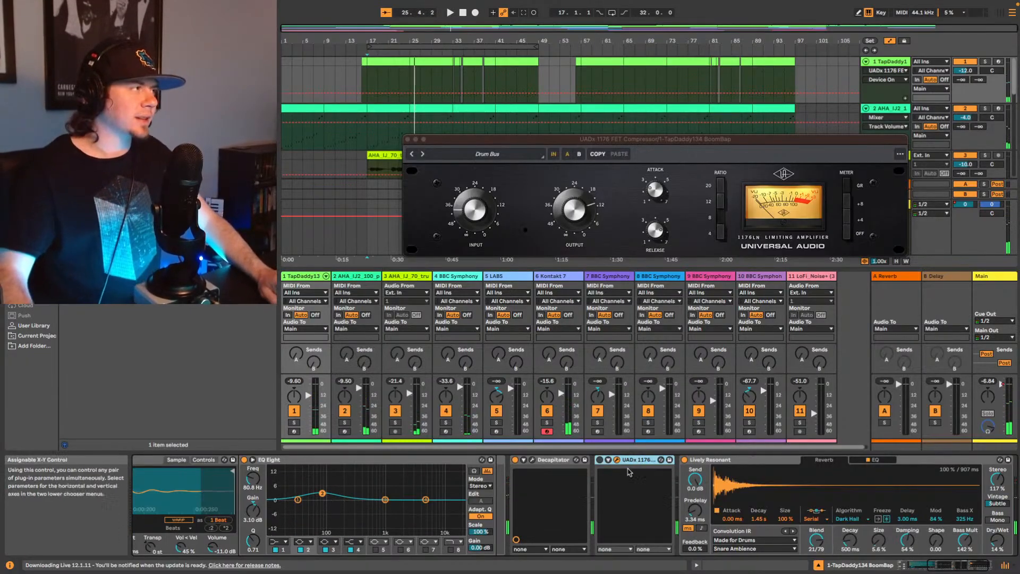
pyautogui.press('space')
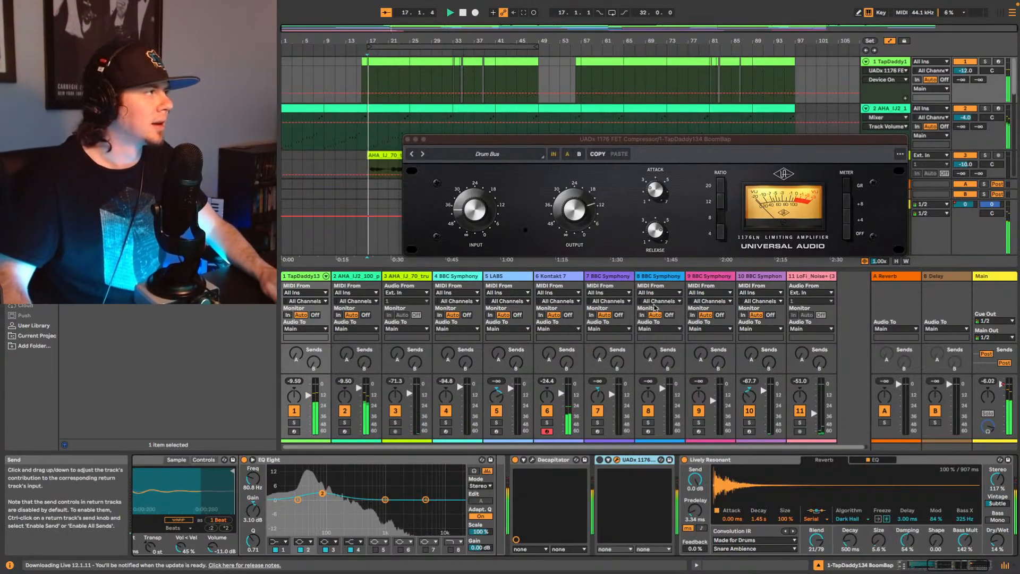
pyautogui.click(602, 460)
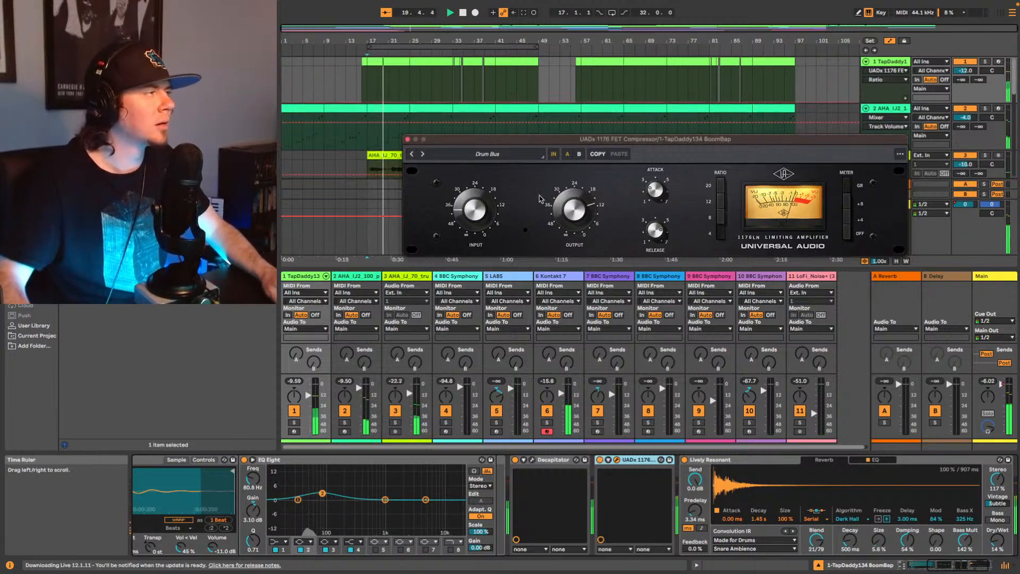
# Step: Fine-tune the 1176 compressor's output and input levels during playback, finishing with playback stopped
pyautogui.moveTo(564, 208); pyautogui.dragTo(564, 205)
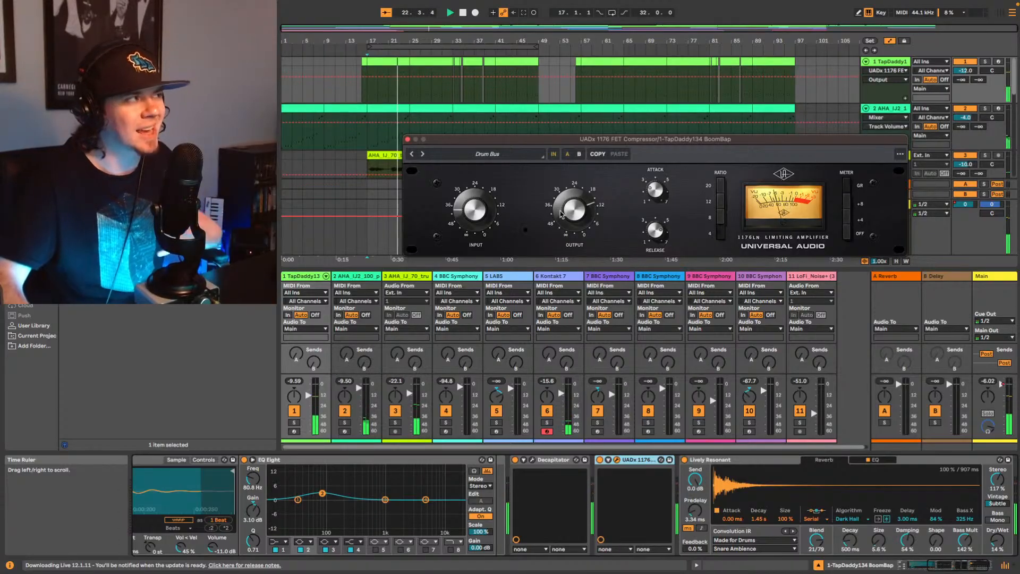
pyautogui.click(473, 224)
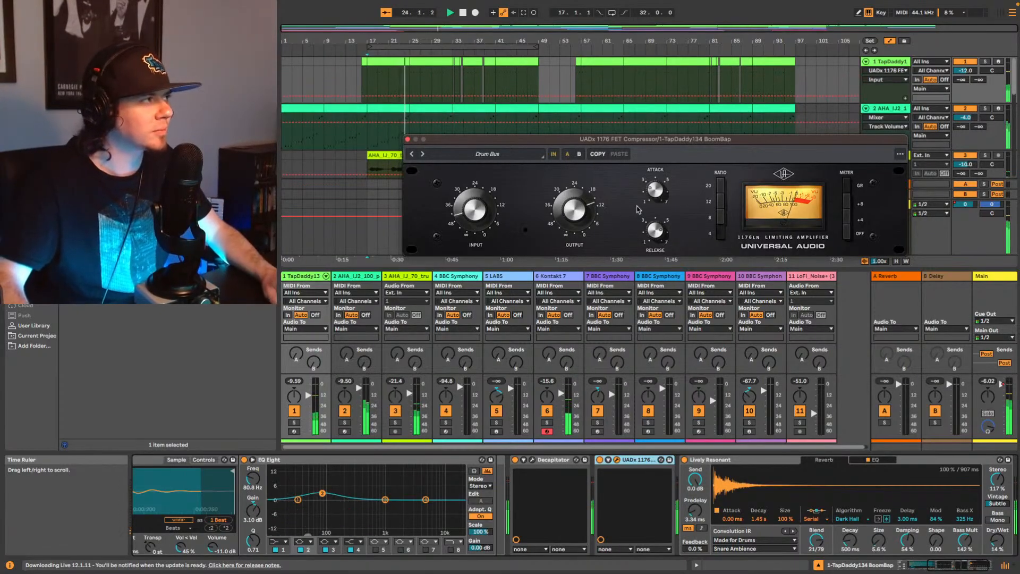
pyautogui.moveTo(594, 223); pyautogui.dragTo(594, 217)
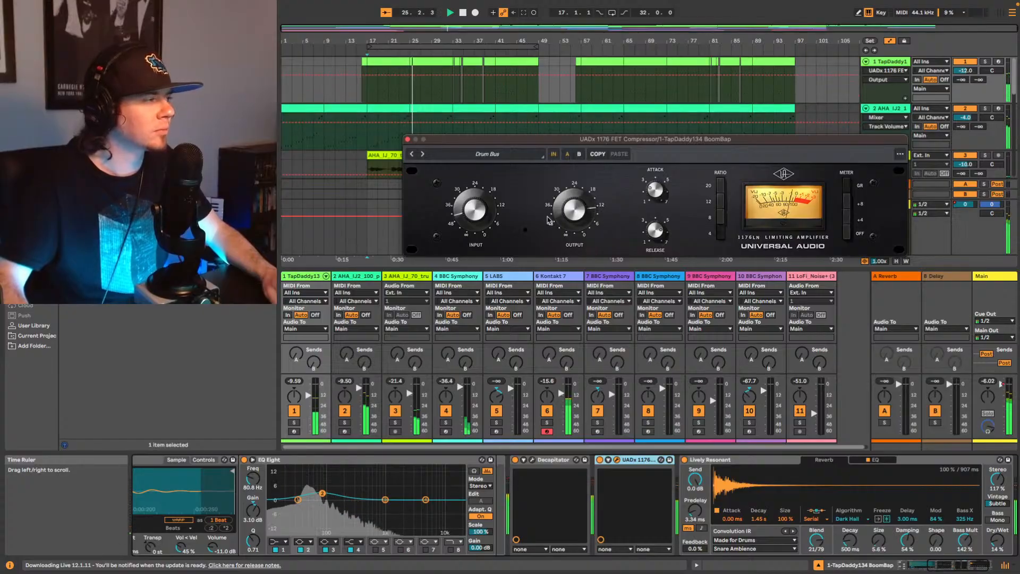
pyautogui.press('space')
# Step: Replace the 1176 with the UADx LA-2A Tube Compressor, placed after Lively Resonant at the end of the drum track's chain
pyautogui.click(636, 461)
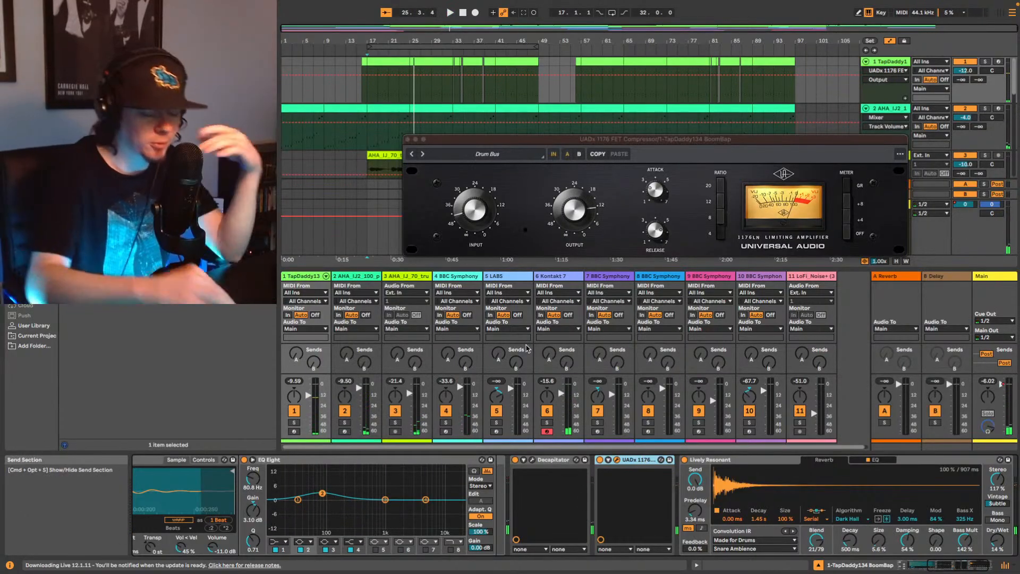
pyautogui.press('Delete')
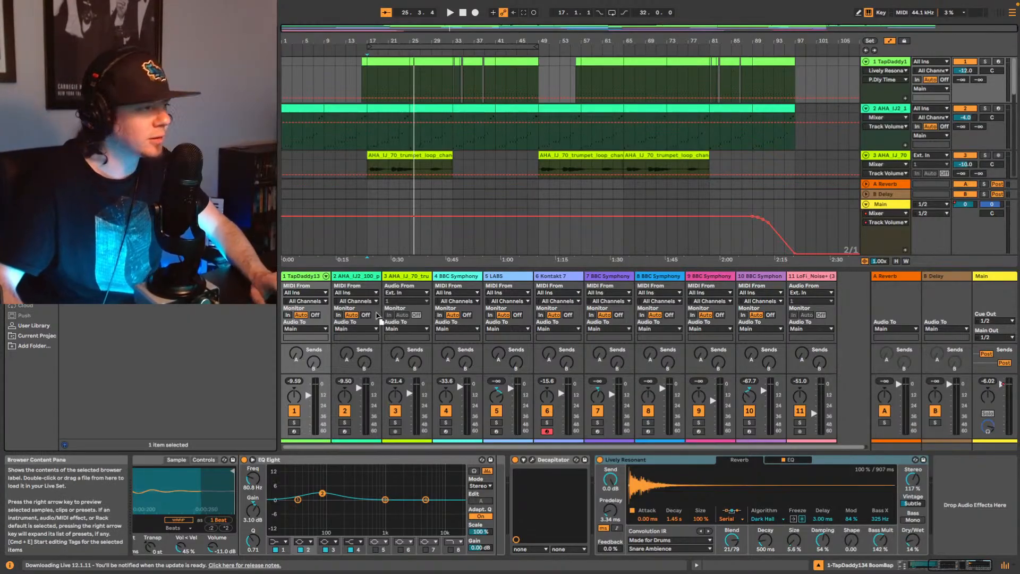
pyautogui.moveTo(376, 315); pyautogui.dragTo(599, 512)
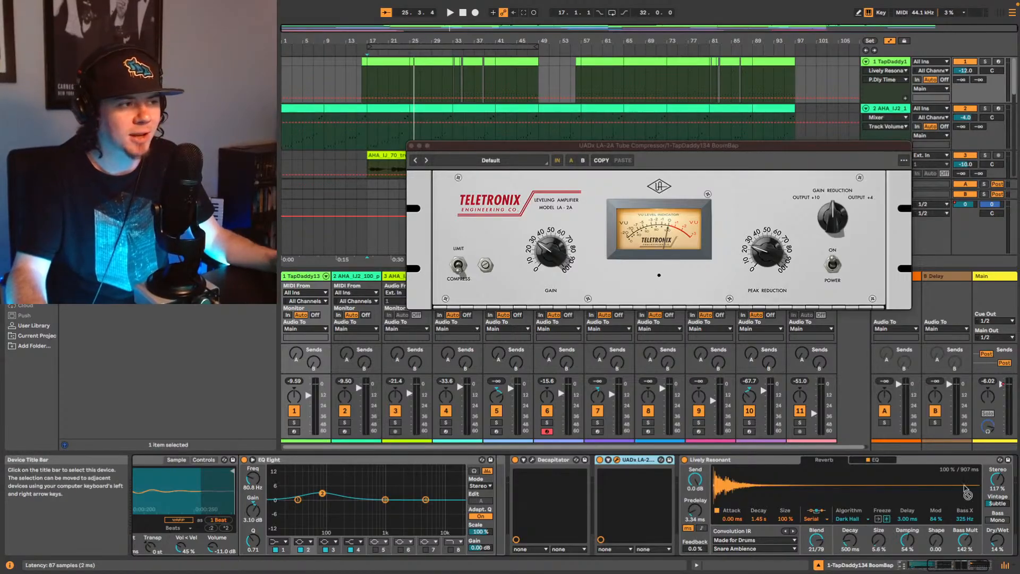
pyautogui.moveTo(967, 492); pyautogui.dragTo(1003, 490)
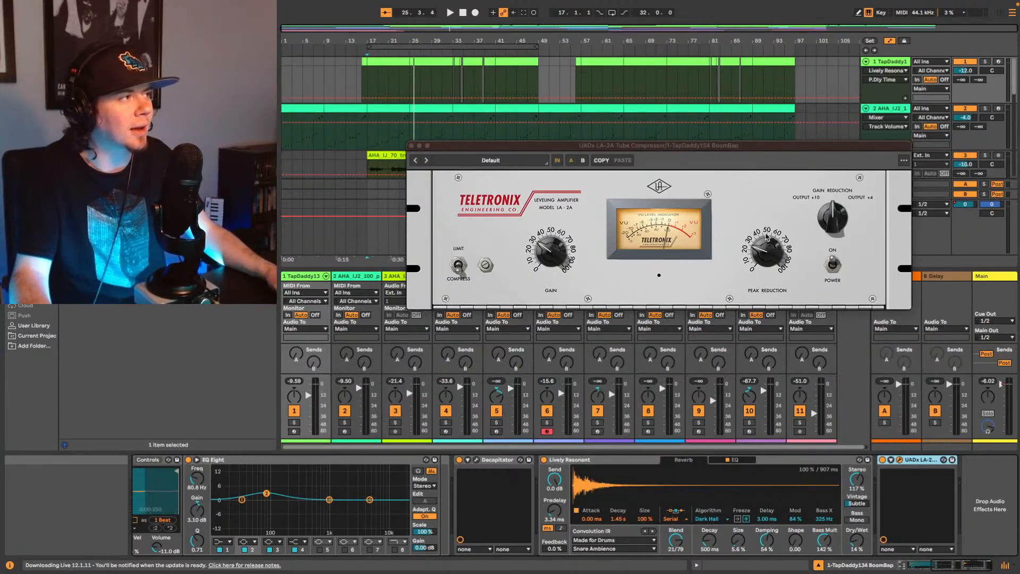
# Step: Play from bar 17 and balance the LA-2A's Gain and Peak Reduction on the drums
pyautogui.press('space')
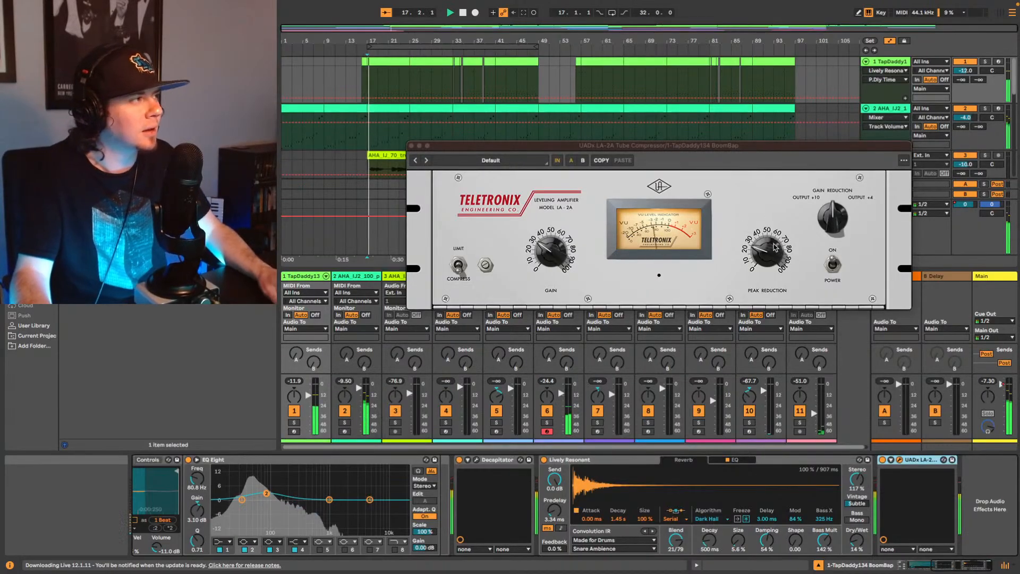
pyautogui.click(542, 252)
pyautogui.moveTo(542, 253); pyautogui.dragTo(542, 256)
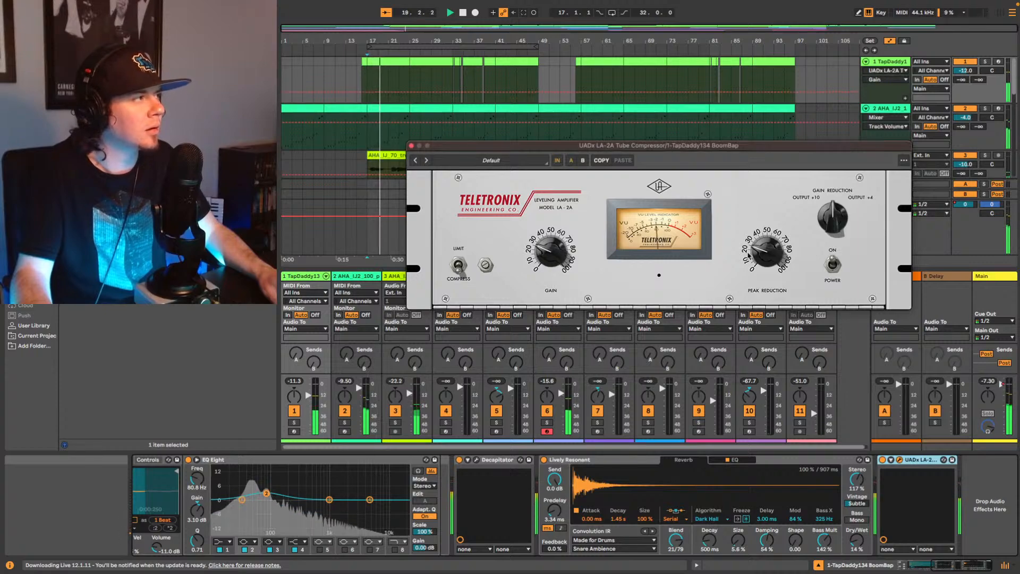
pyautogui.moveTo(769, 248); pyautogui.dragTo(769, 254)
pyautogui.moveTo(554, 256); pyautogui.dragTo(554, 252)
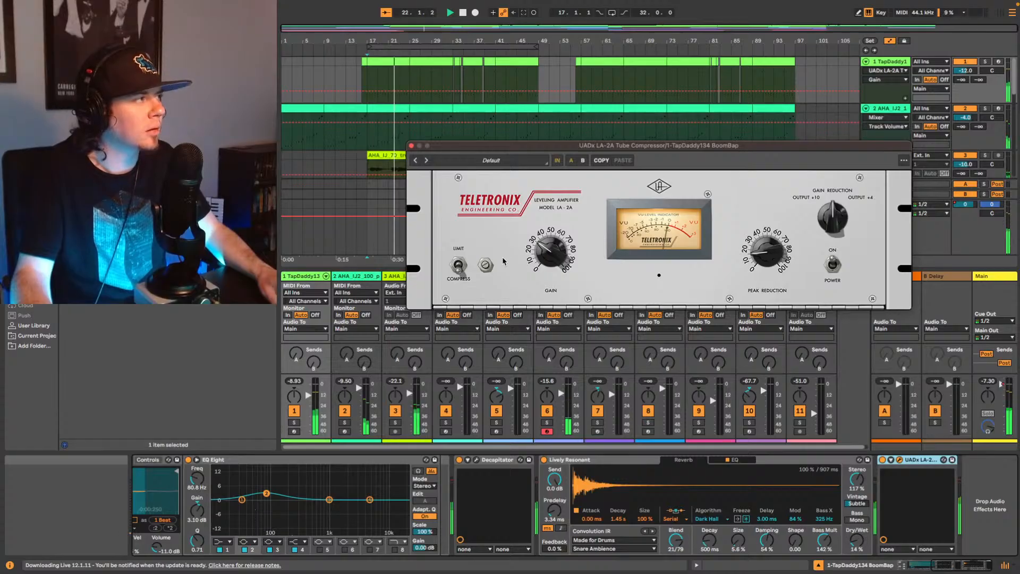
pyautogui.click(770, 260)
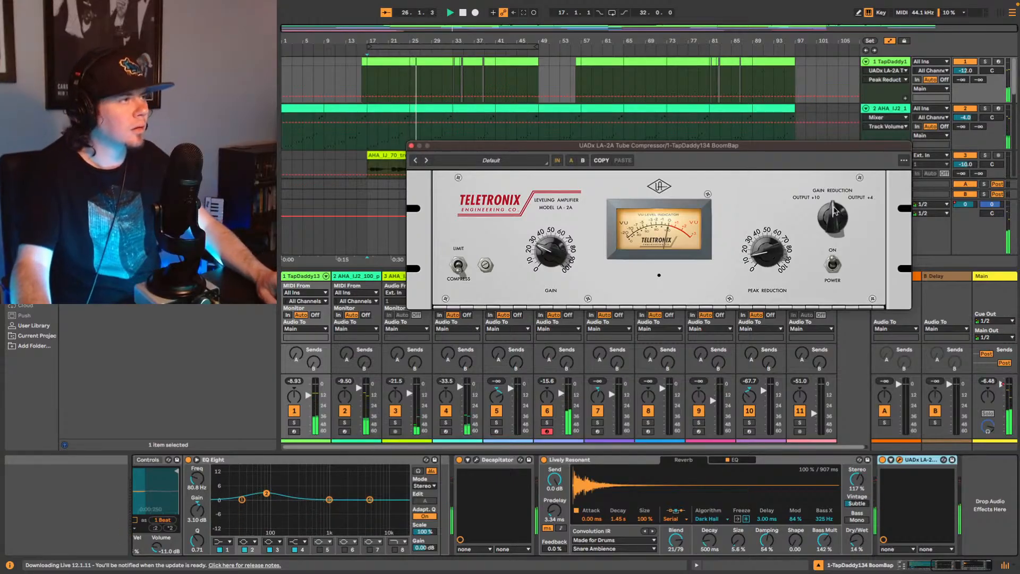
# Step: Switch the LA-2A from Compress to Limit mode and set its meter to Output +10
pyautogui.click(459, 264)
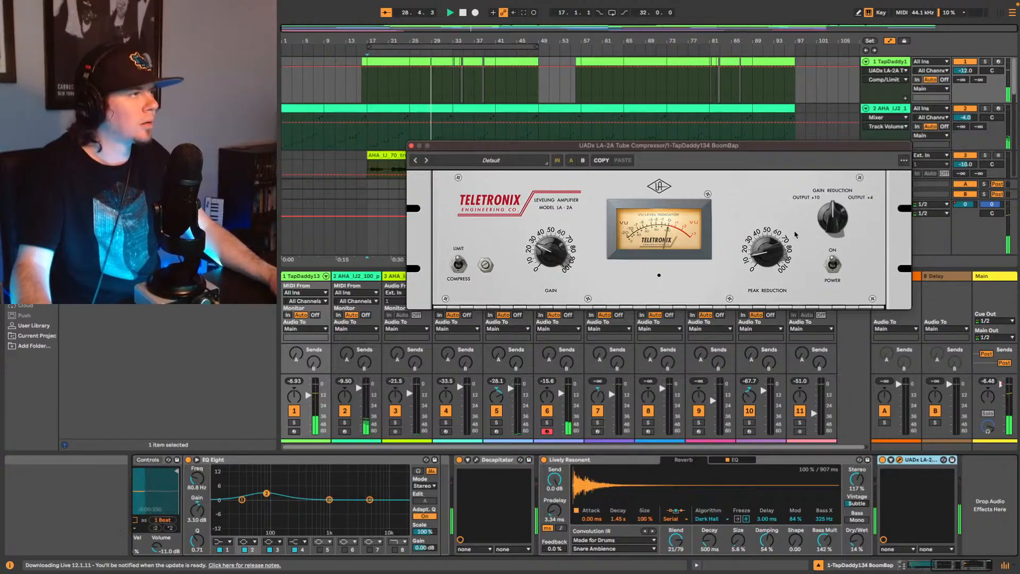
pyautogui.click(850, 228)
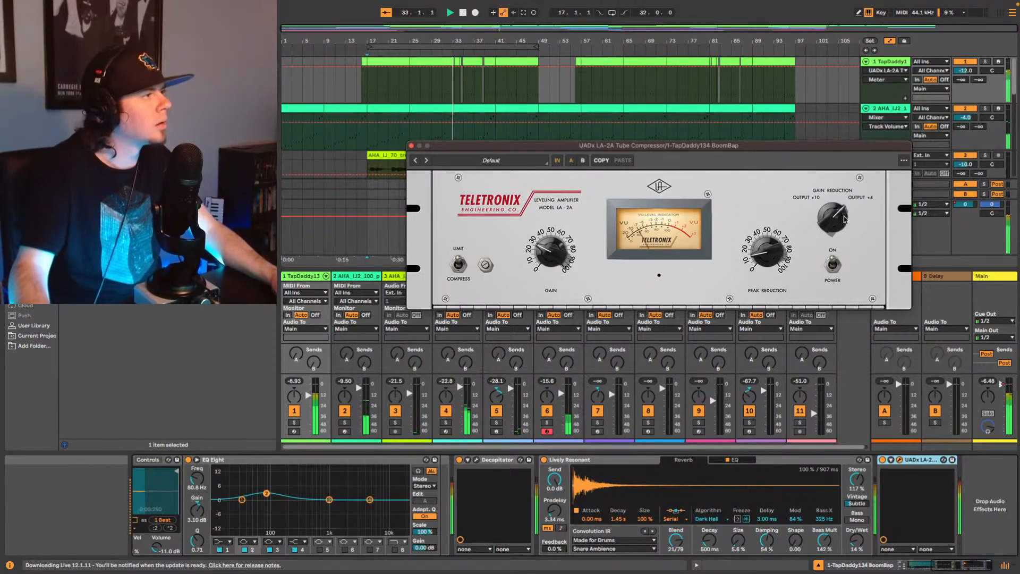
pyautogui.moveTo(836, 222); pyautogui.dragTo(829, 234)
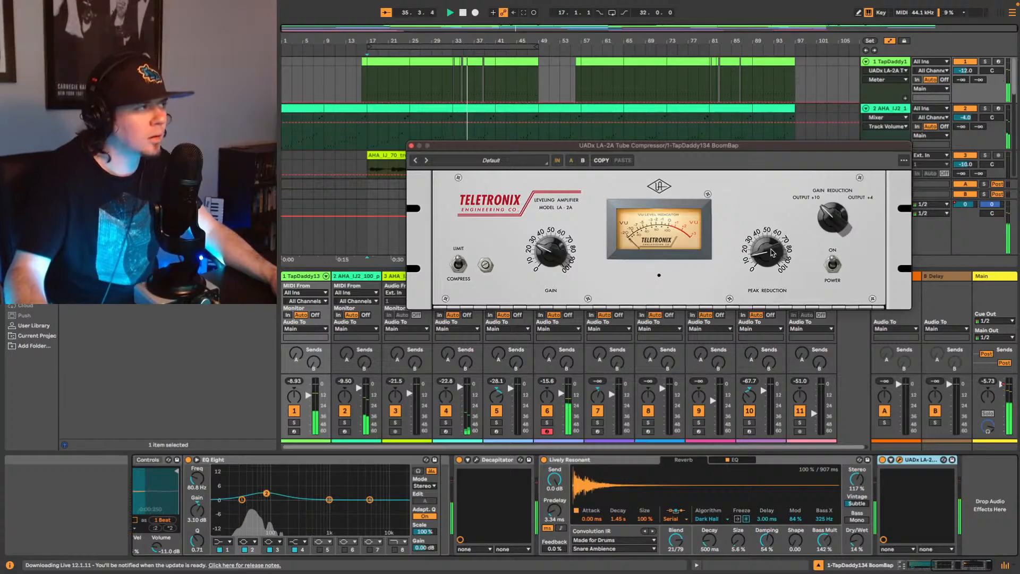
# Step: Compare the drums with the LA-2A bypassed and active, and fine-tune its Peak Reduction and Gain
pyautogui.click(884, 461)
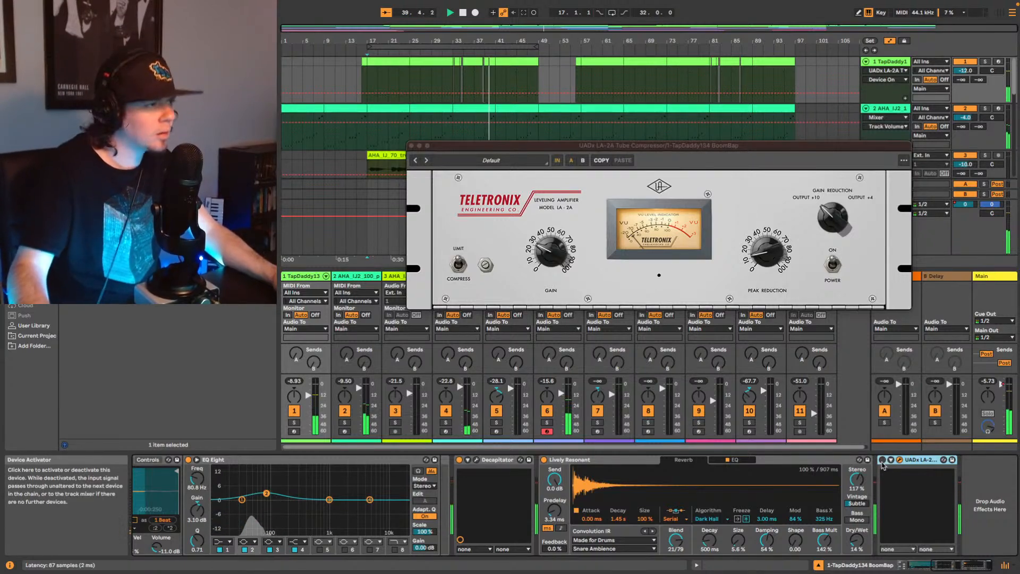
pyautogui.click(885, 460)
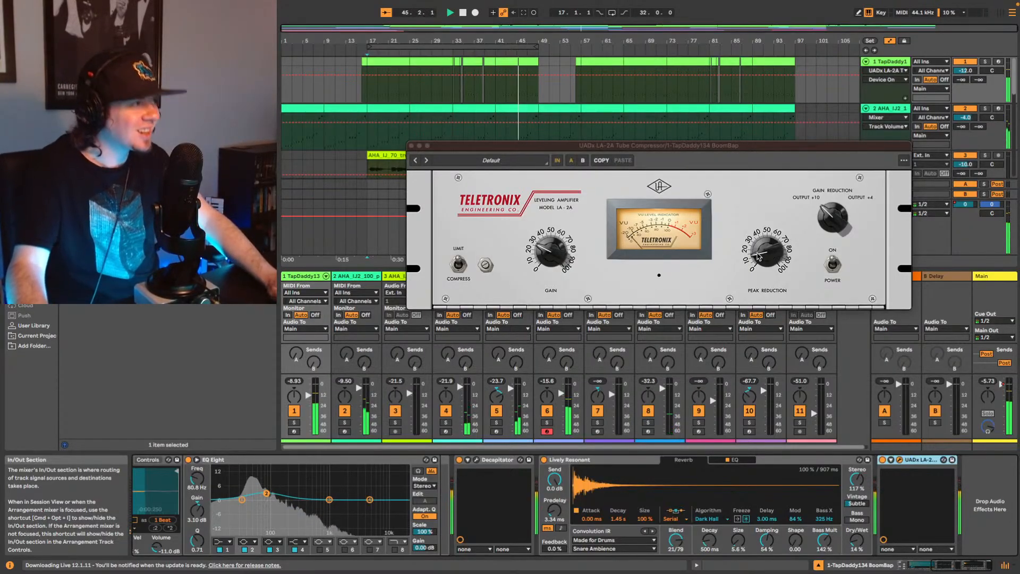
pyautogui.click(759, 256)
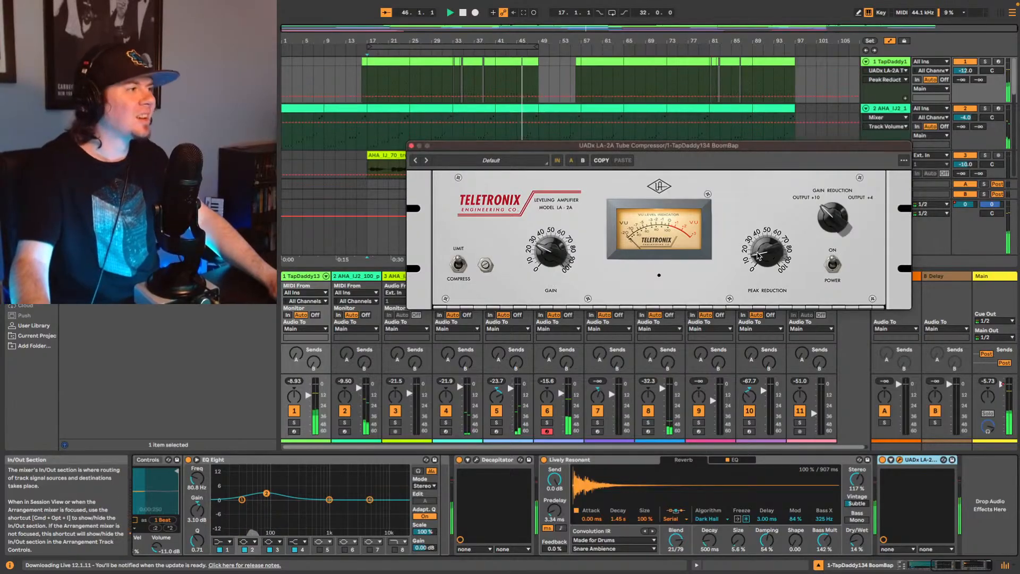
pyautogui.click(553, 250)
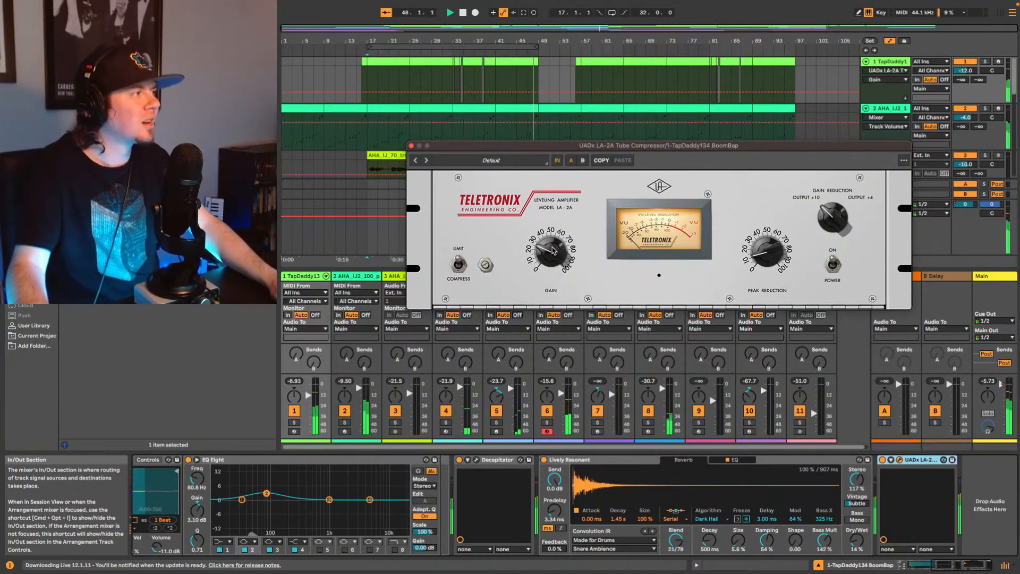
pyautogui.click(766, 259)
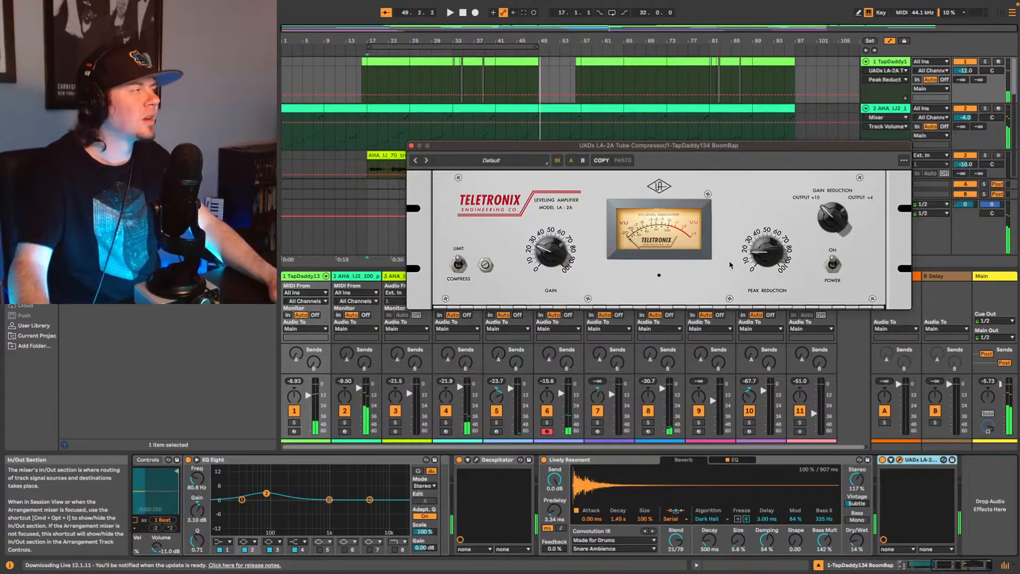
pyautogui.click(553, 254)
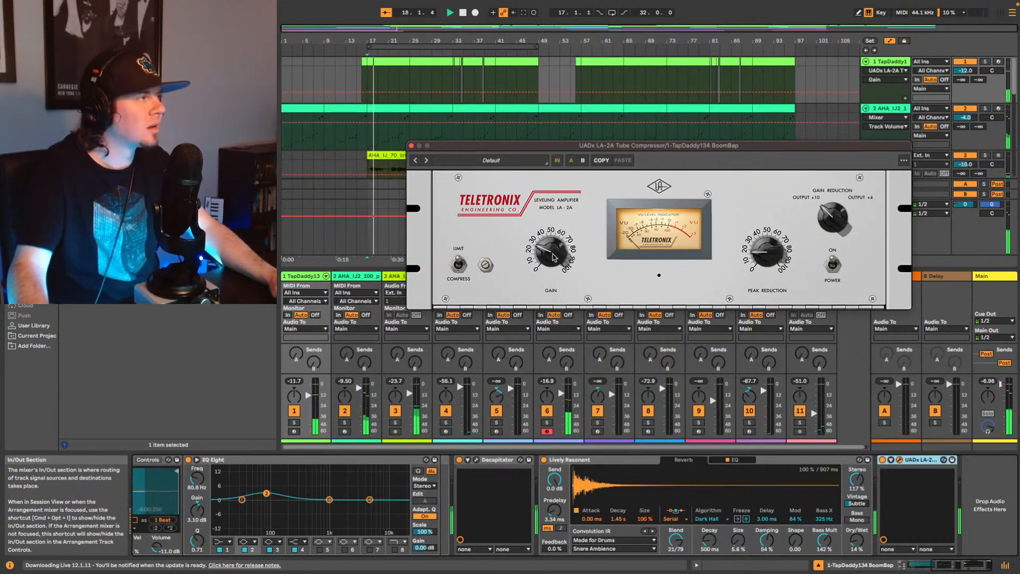
pyautogui.click(766, 256)
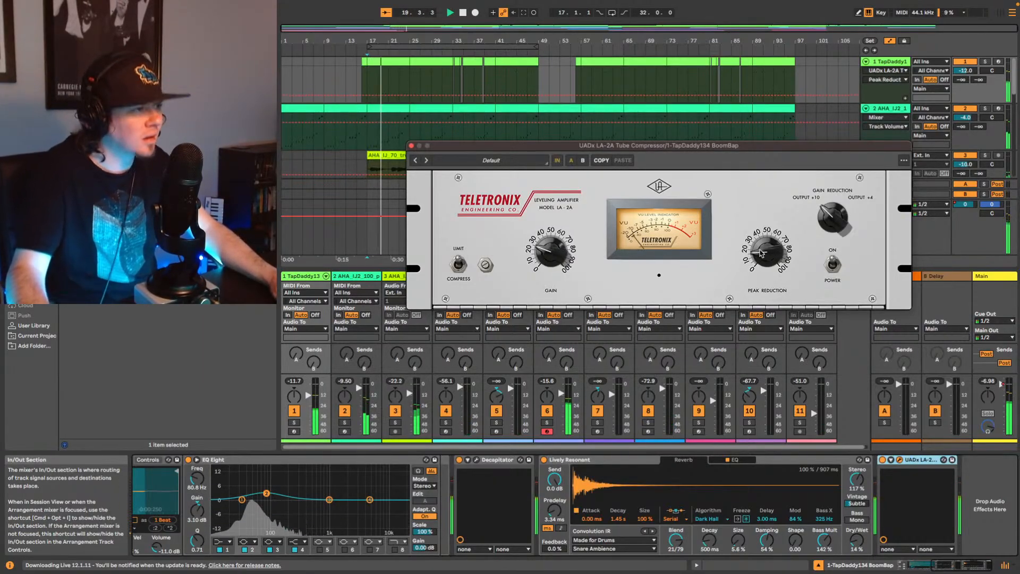
pyautogui.click(553, 254)
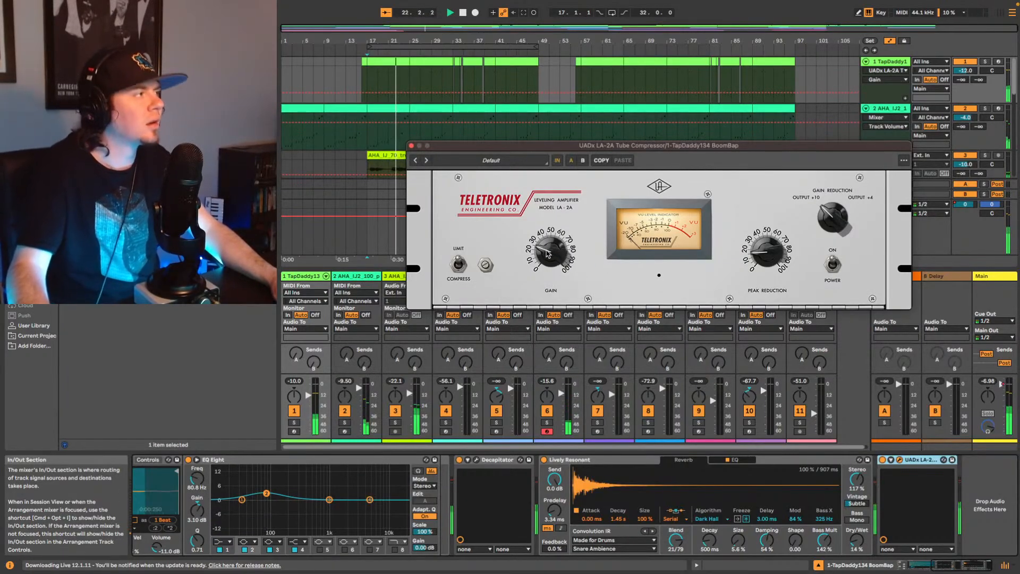
pyautogui.click(771, 258)
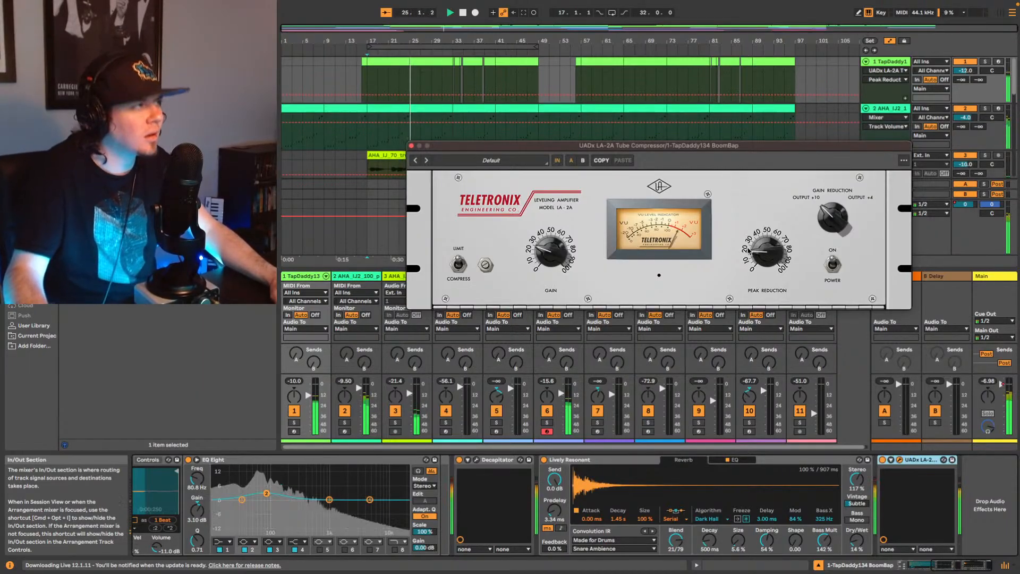
# Step: Switch the LA-2A to Compress mode with its meter on Gain Reduction, and readjust Peak Reduction during playback
pyautogui.click(458, 264)
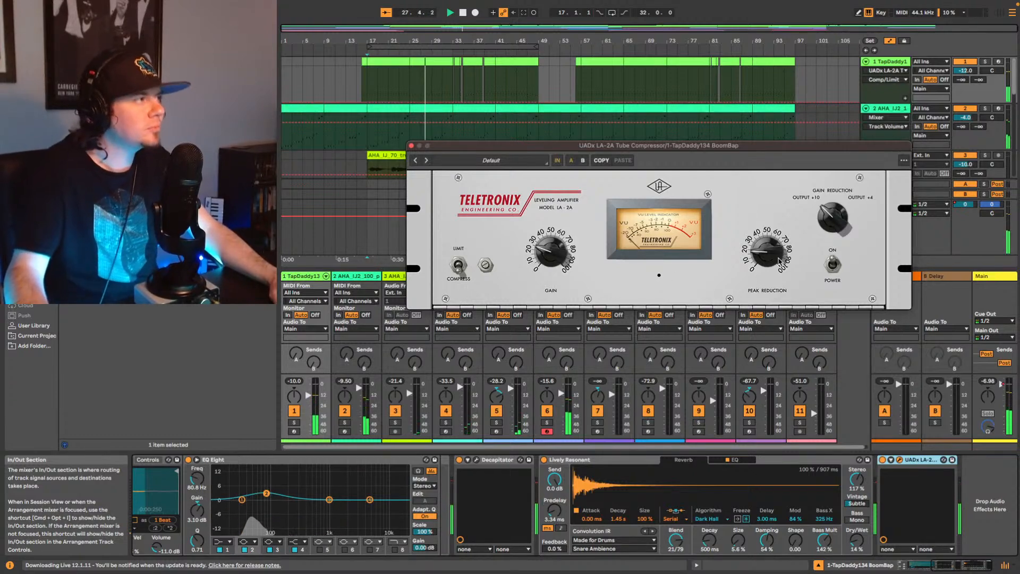
pyautogui.click(833, 218)
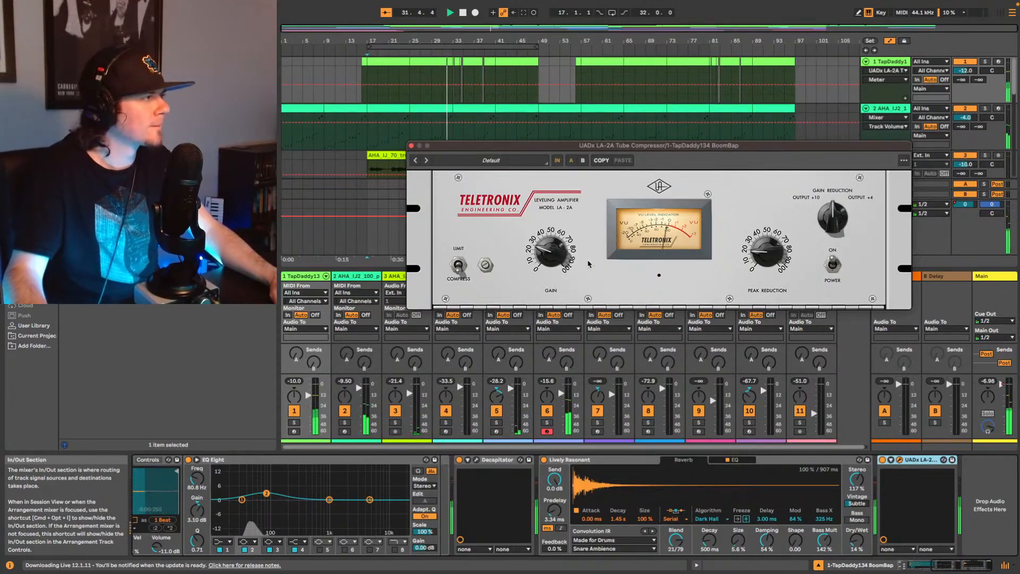
pyautogui.click(759, 258)
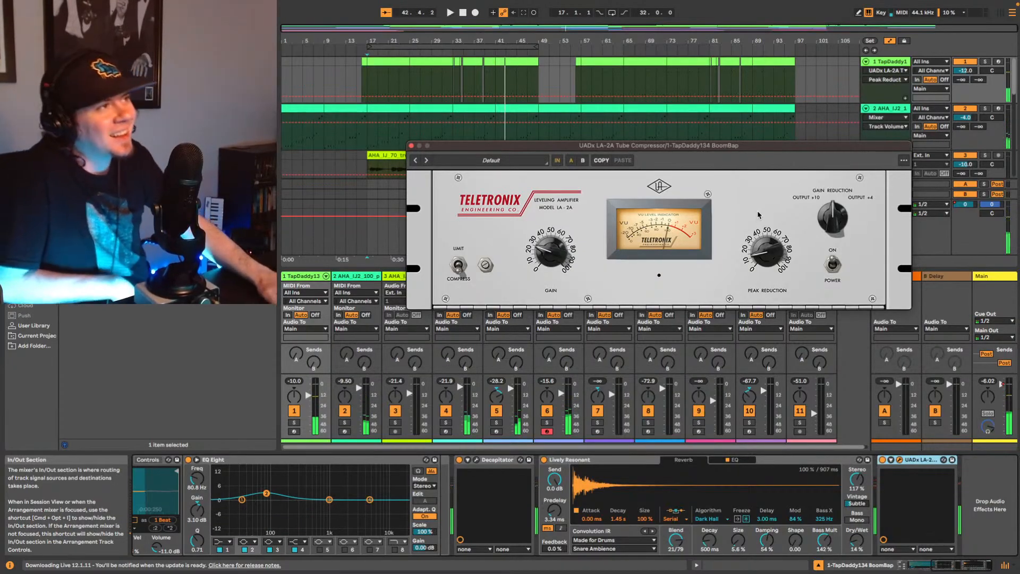
pyautogui.press('space')
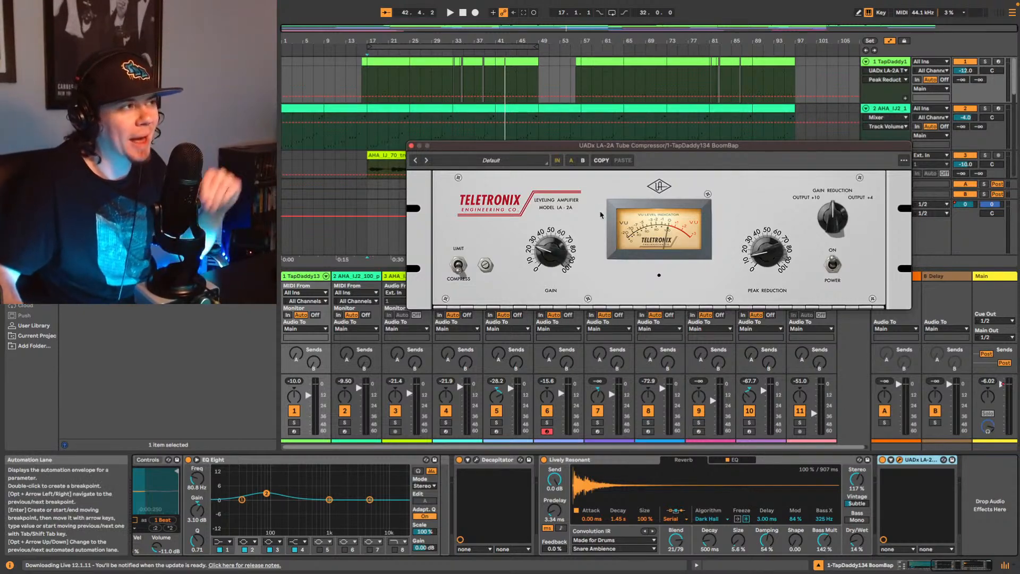
# Step: Replay the section to compare the drums with the LA-2A bypassed and active, and readjust its Gain
pyautogui.press('space')
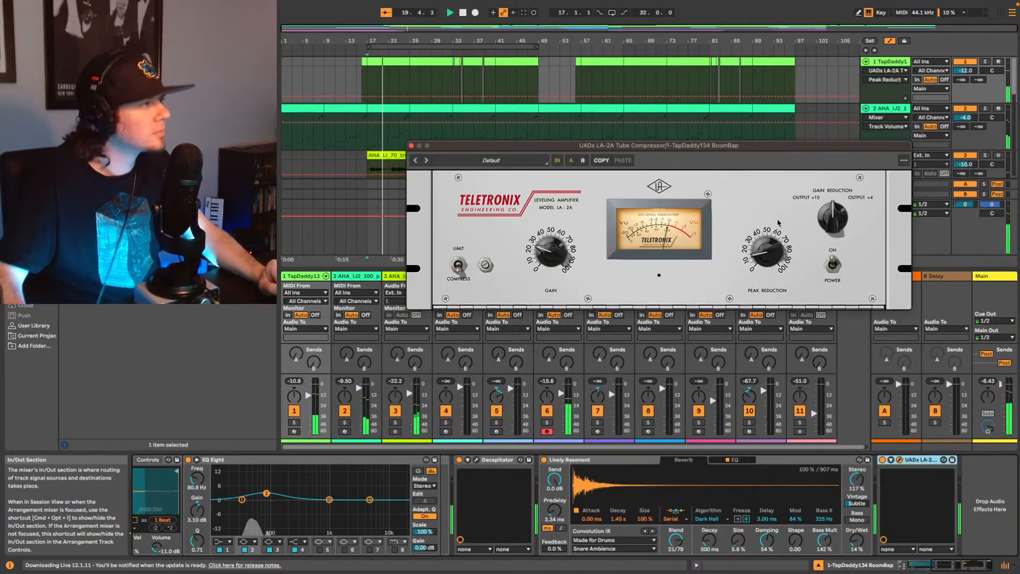
pyautogui.click(883, 461)
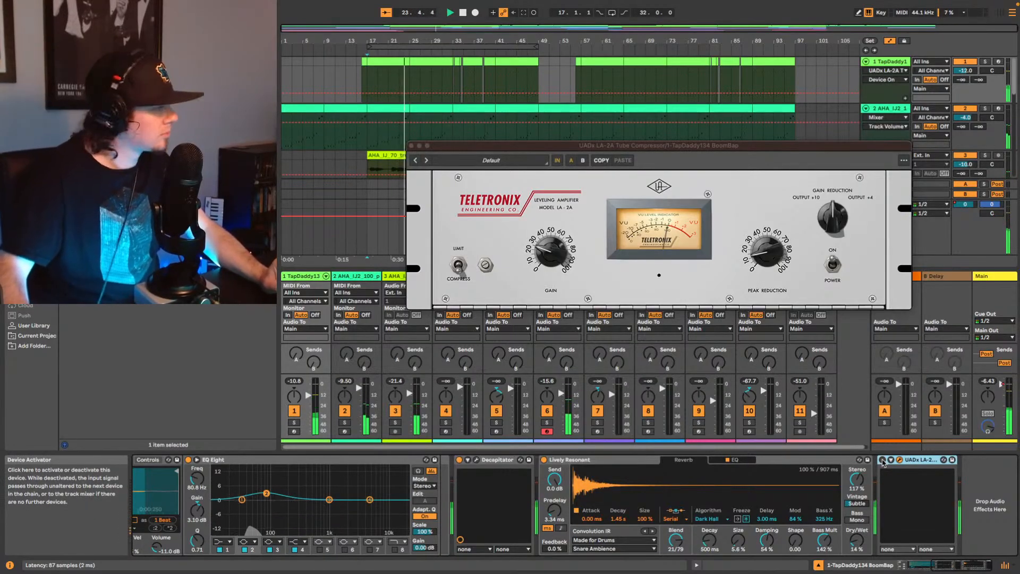
pyautogui.click(883, 461)
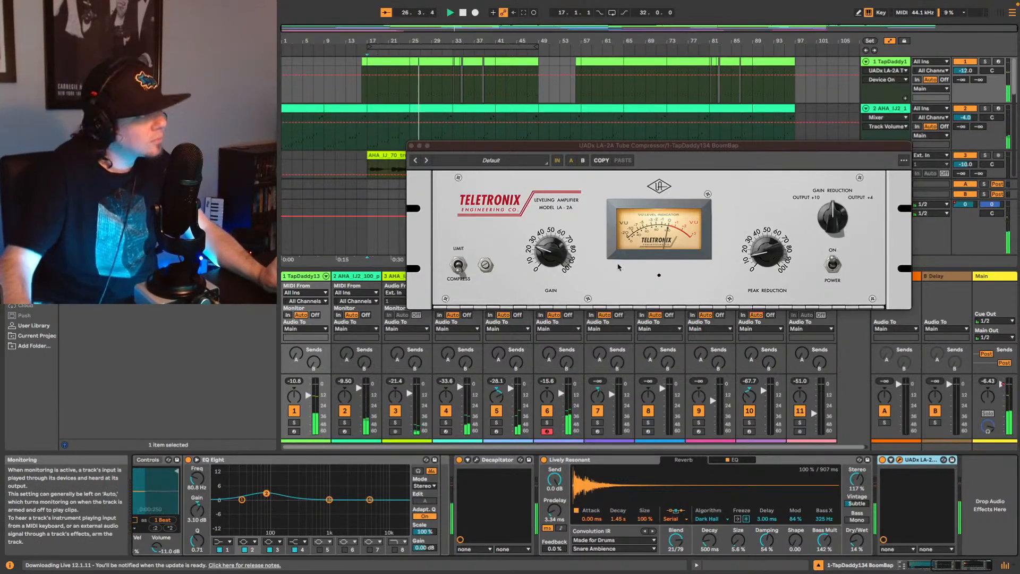
pyautogui.click(552, 255)
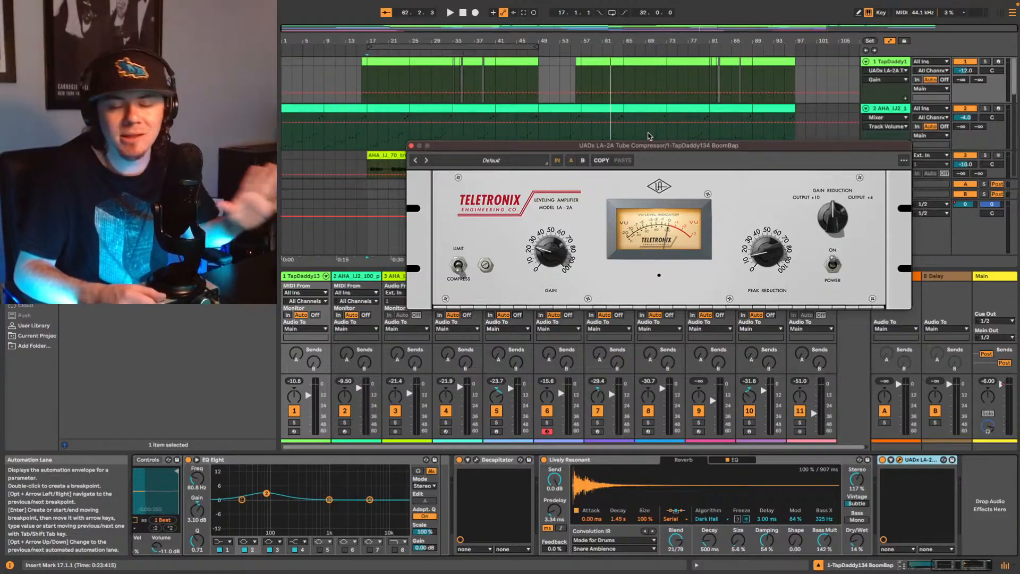
# Step: Close the LA-2A window and listen to the intro from bar 1 with the piano loop track selected
pyautogui.click(866, 50)
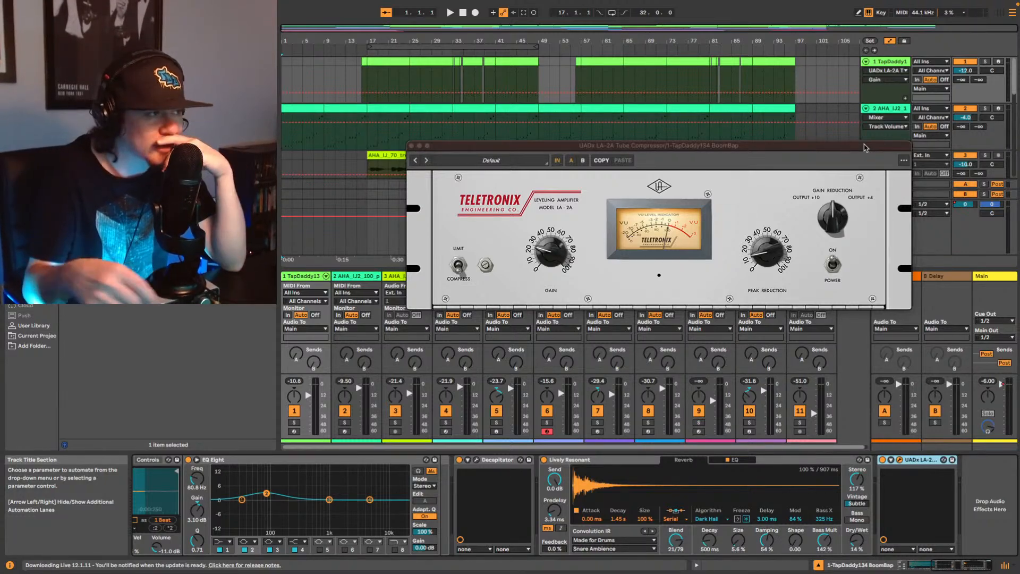
pyautogui.click(411, 146)
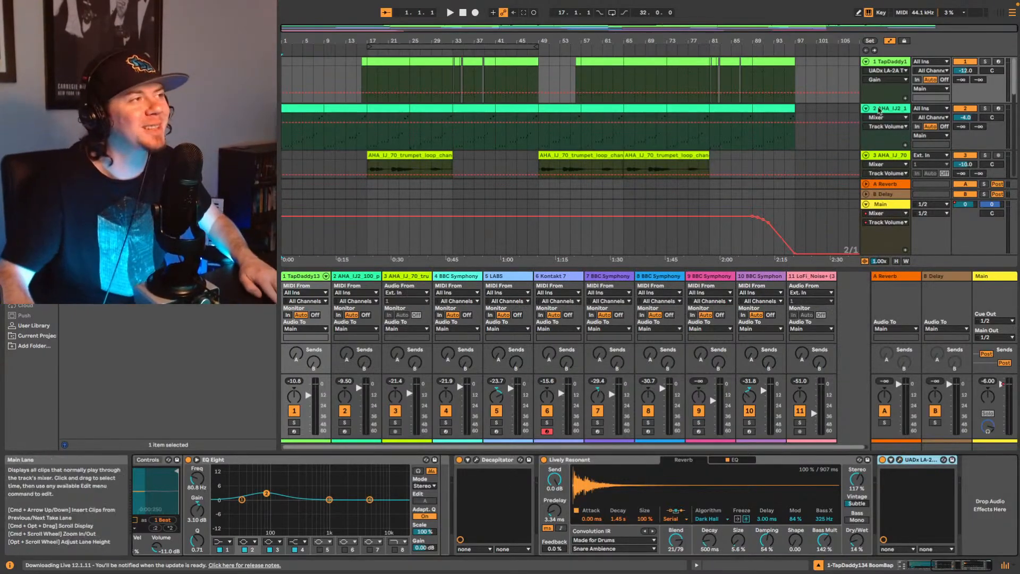
pyautogui.click(902, 110)
pyautogui.press('space')
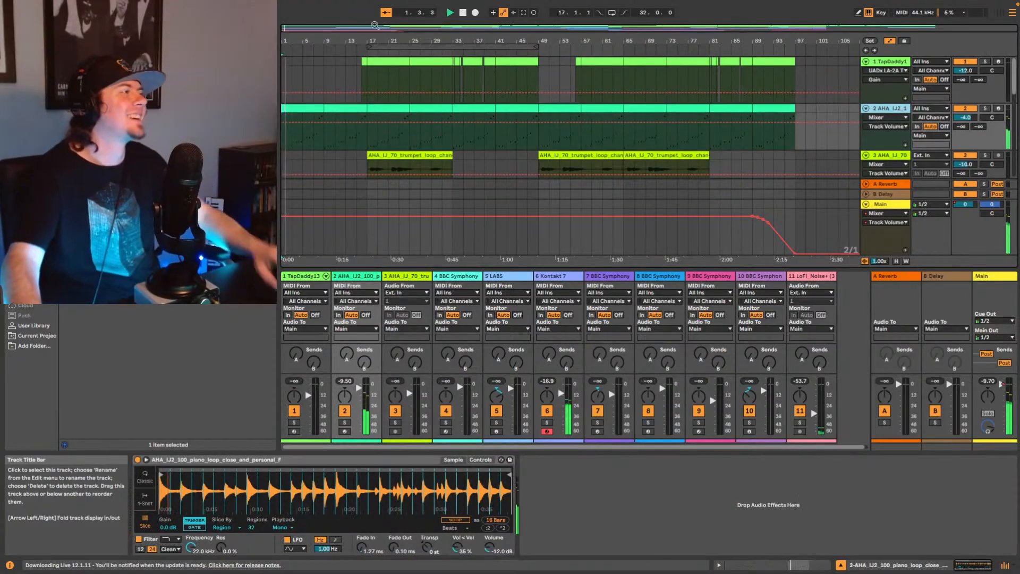
pyautogui.click(356, 137)
pyautogui.moveTo(536, 4)
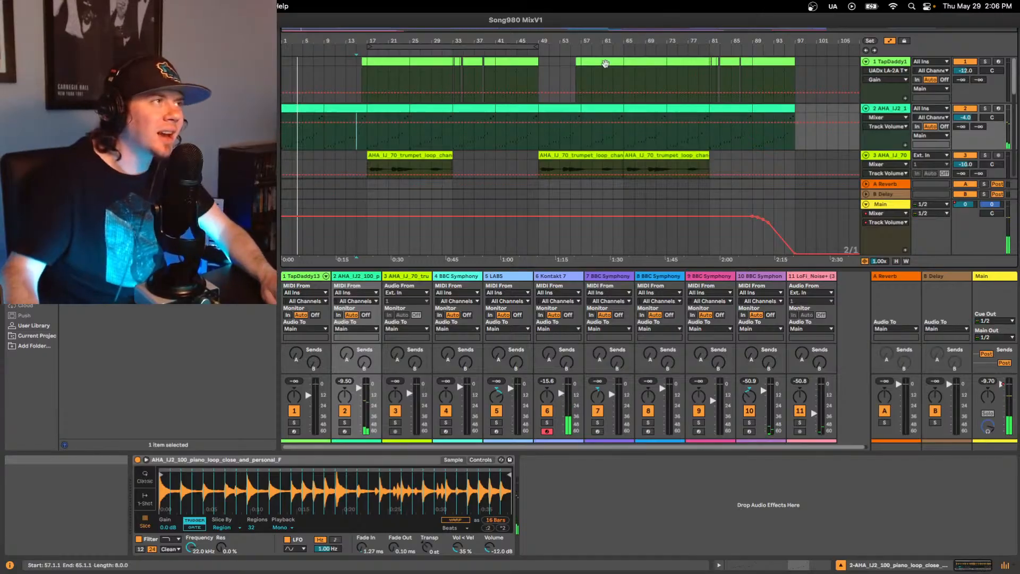
# Step: Audition the LA-2A between Decapitator and Lively Resonant, active and bypassed, and return it active to the end of the drum chain
pyautogui.click(891, 63)
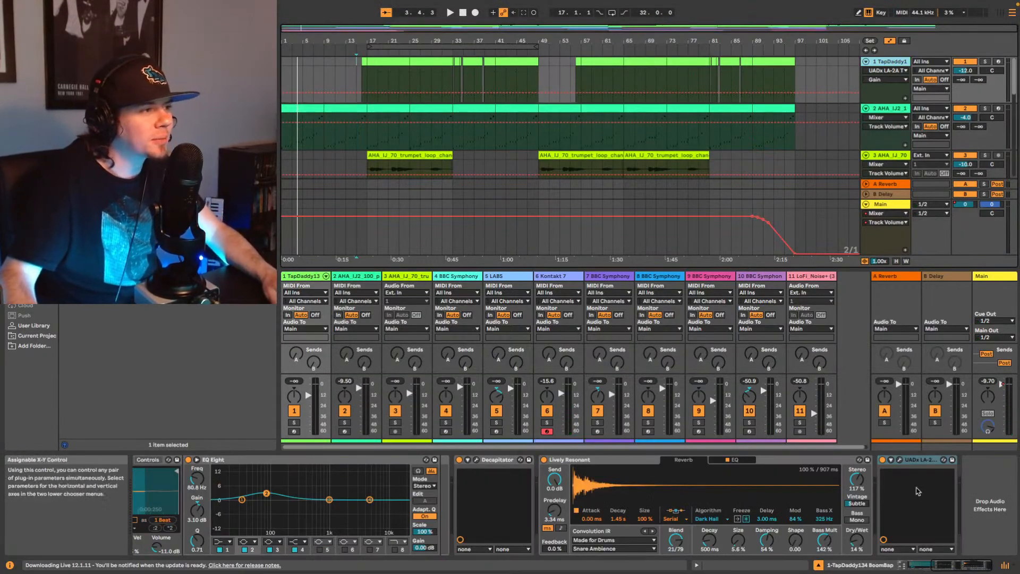
pyautogui.press('space')
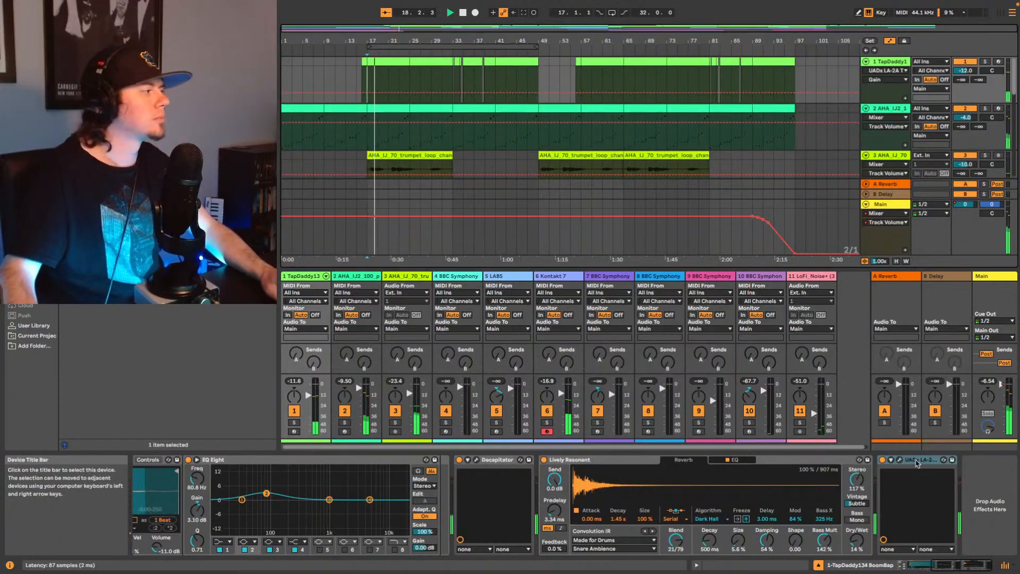
pyautogui.moveTo(915, 463); pyautogui.dragTo(587, 473)
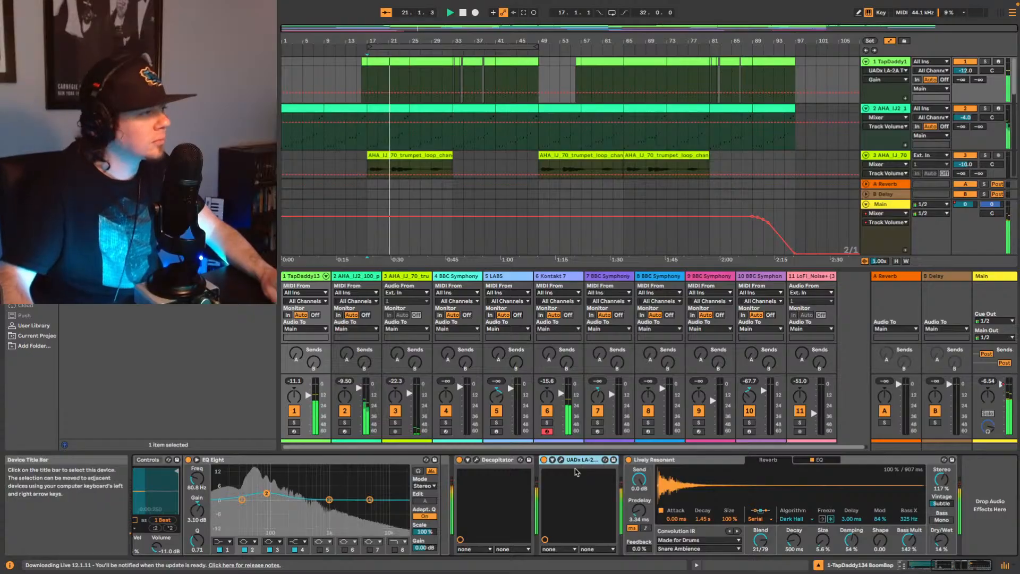
pyautogui.click(561, 460)
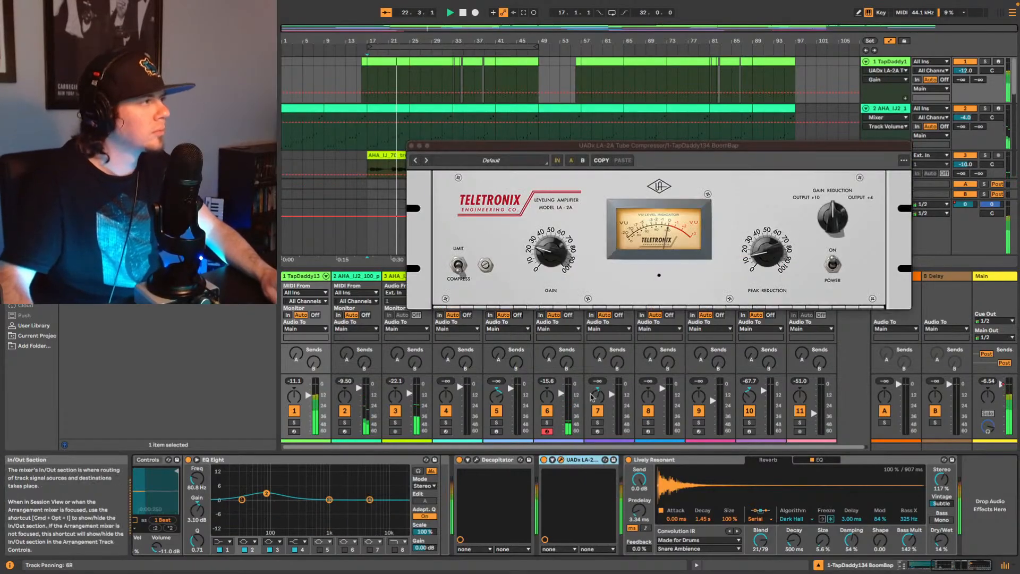
pyautogui.click(545, 460)
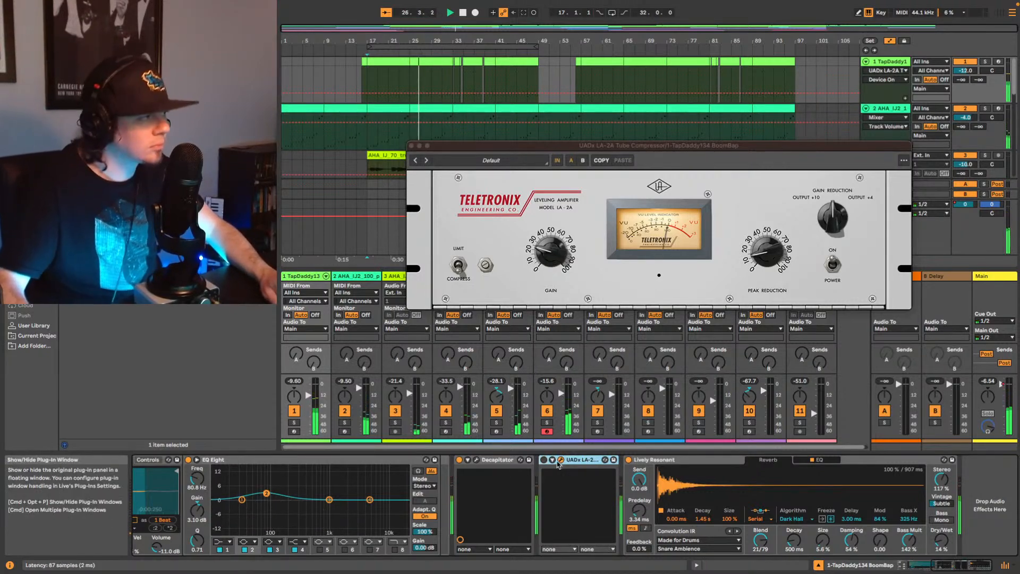
pyautogui.press('space')
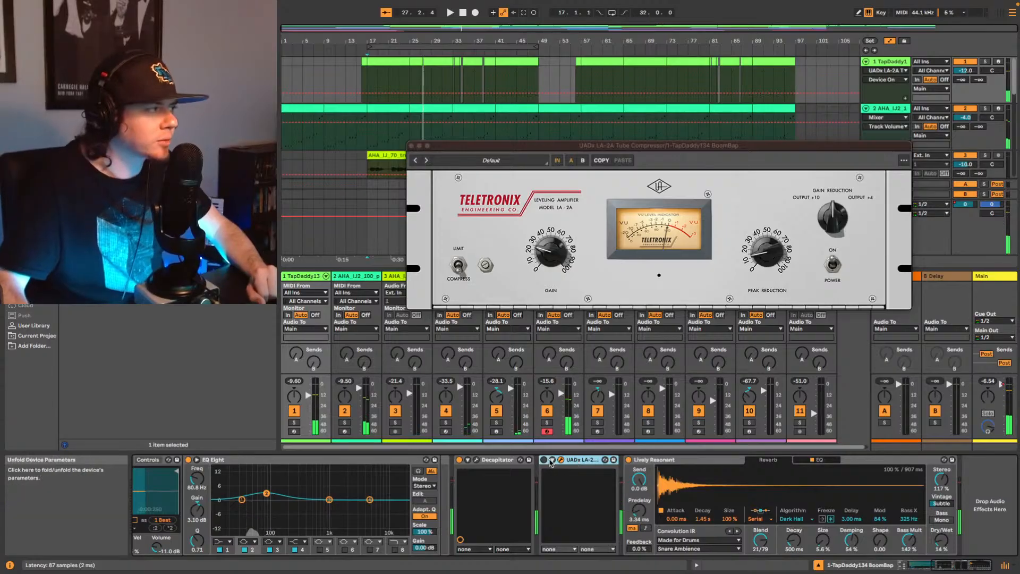
pyautogui.press('0')
pyautogui.moveTo(874, 493); pyautogui.dragTo(1016, 493)
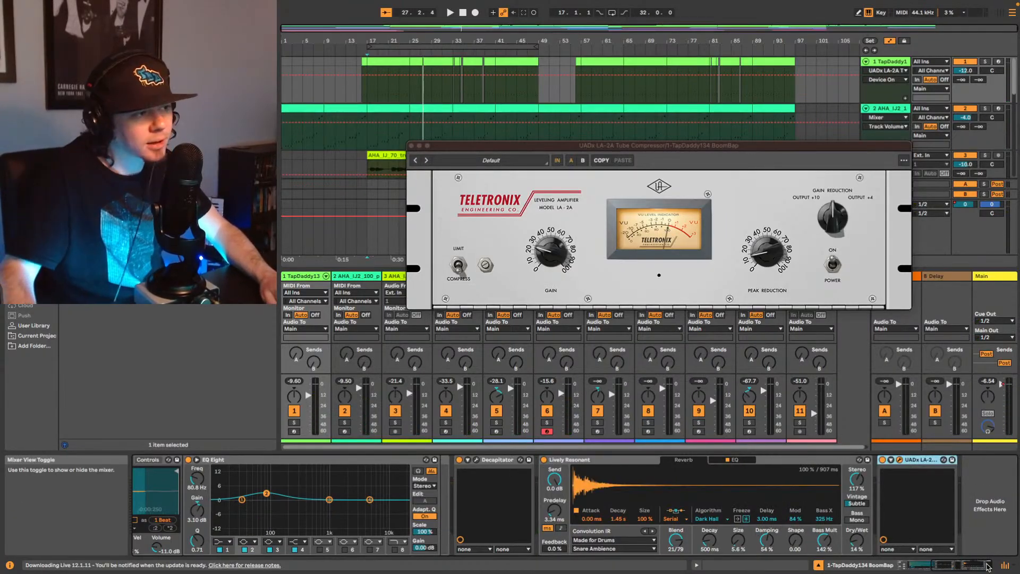
# Step: Set the output volume of the OS_VC2_kick_boogie sample in the drum rack to -10.0 dB
pyautogui.moveTo(957, 568); pyautogui.dragTo(922, 569)
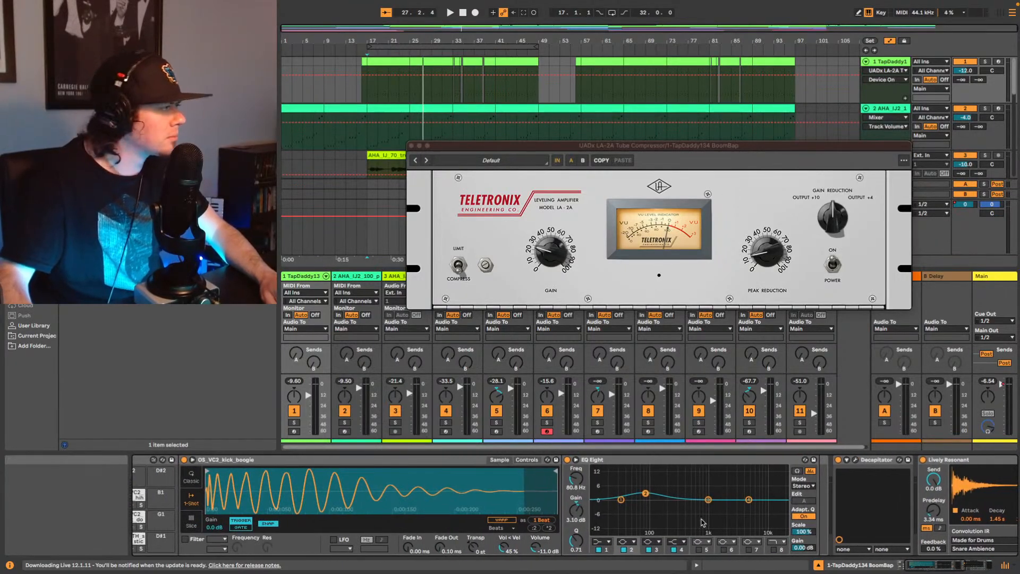
pyautogui.click(540, 552)
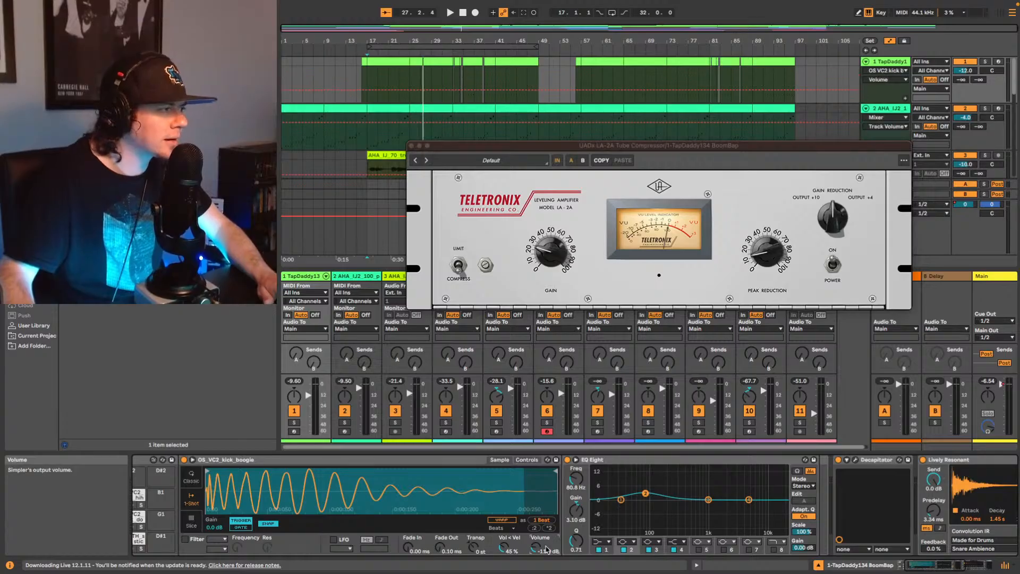
pyautogui.moveTo(498, 555)
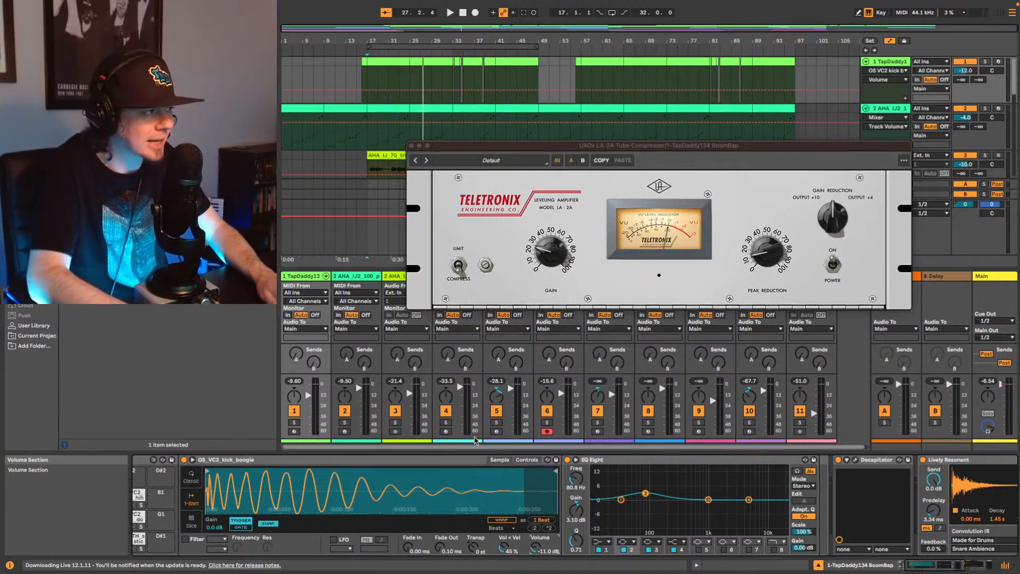
# Step: Play the drums with the adjusted kick, fine-tune the LA-2A's Peak Reduction, and compare it bypassed and active
pyautogui.press('space')
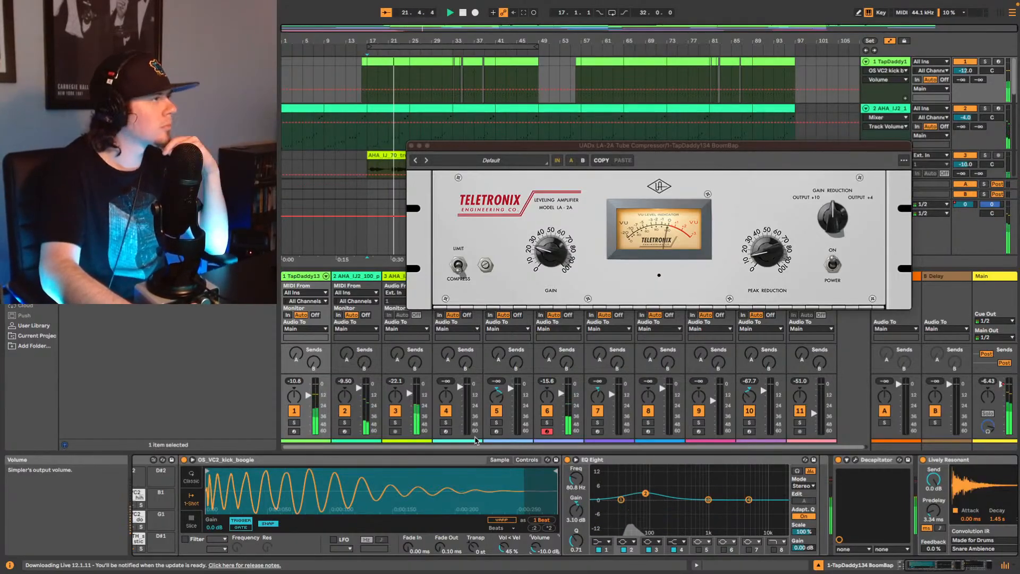
pyautogui.click(762, 254)
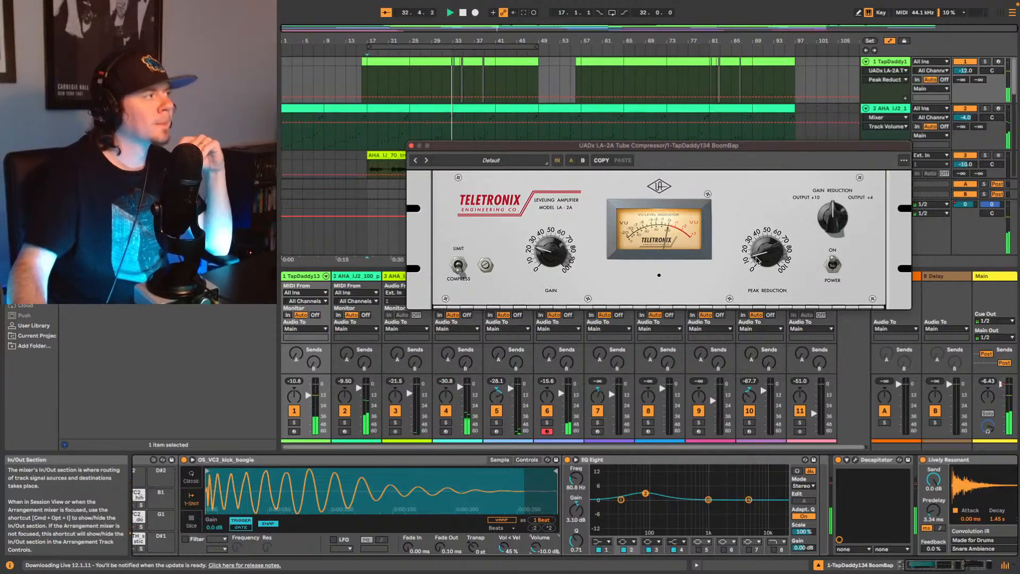
pyautogui.hscroll(10, 887, 475)
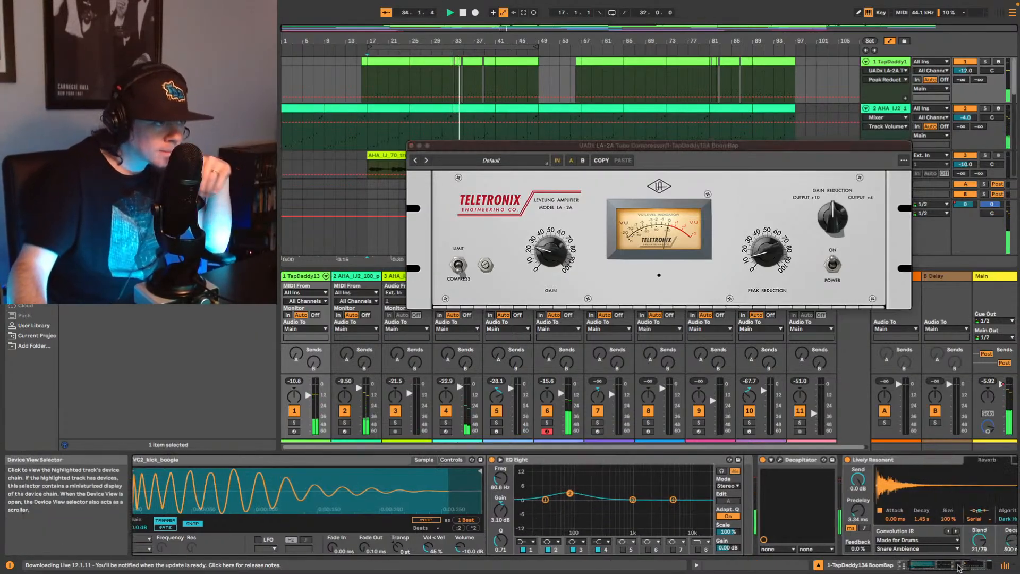
pyautogui.click(886, 460)
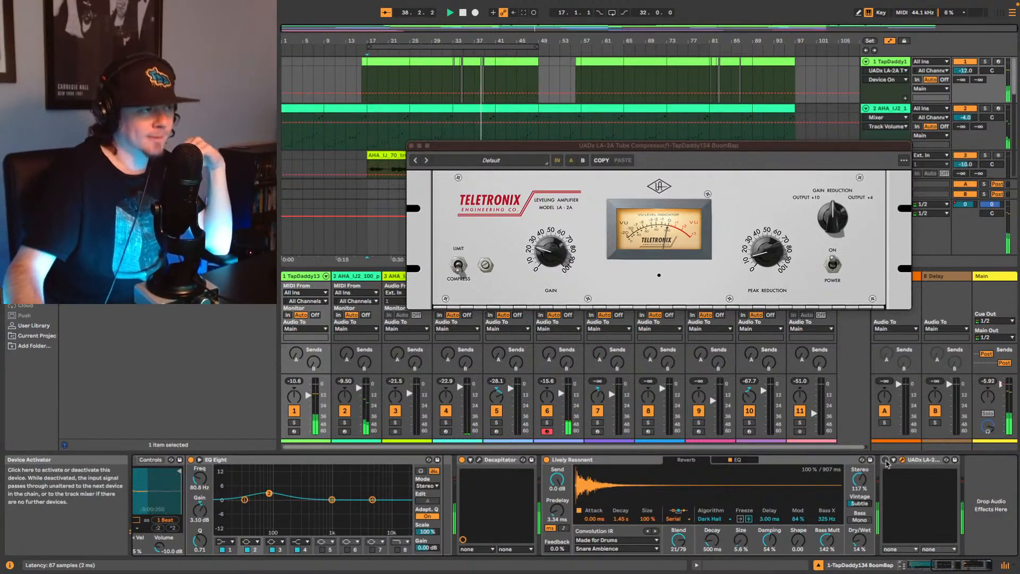
pyautogui.click(885, 461)
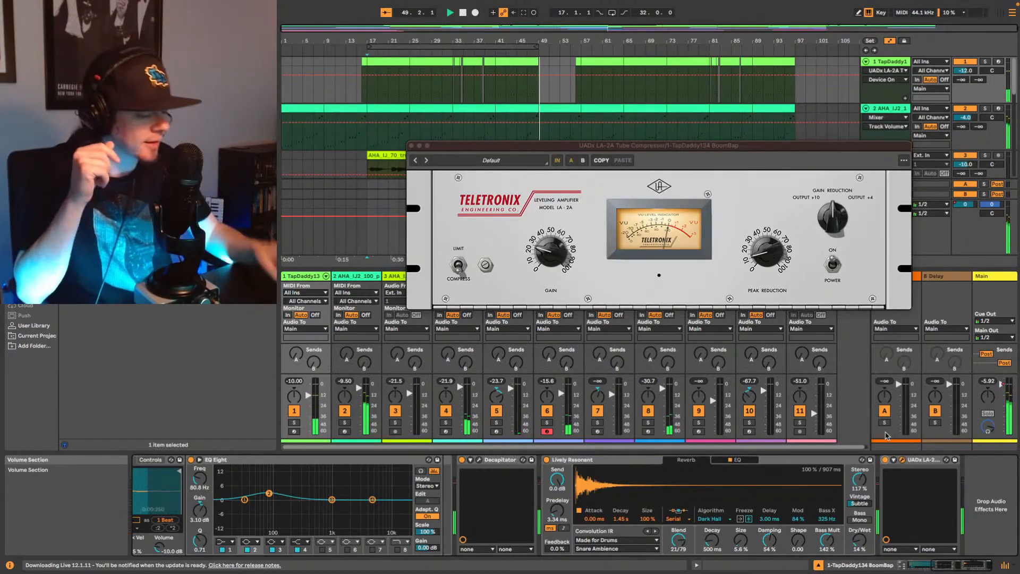
pyautogui.press('space')
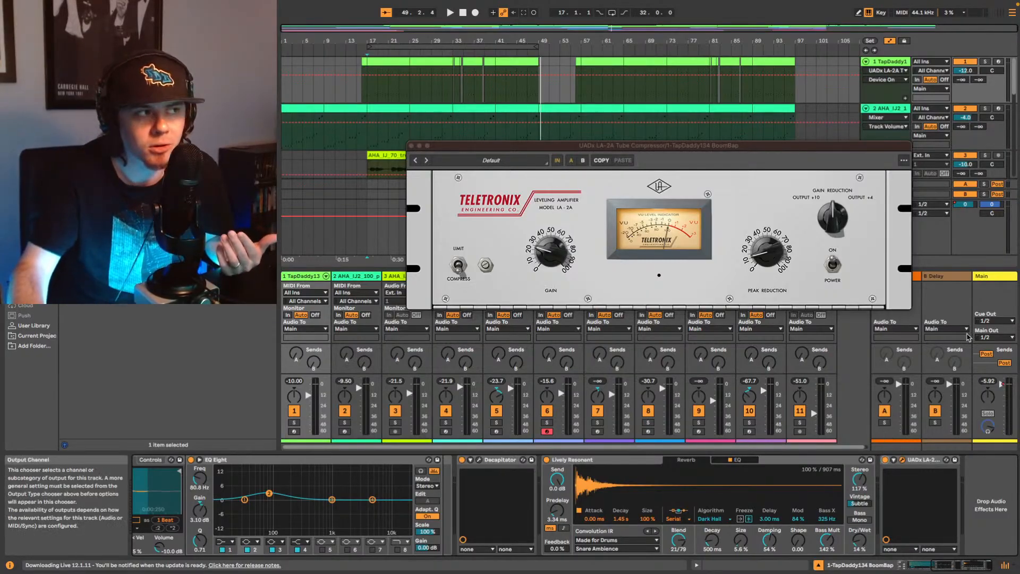
# Step: Select the Main track and hide the mixer to enlarge the arrangement
pyautogui.click(999, 281)
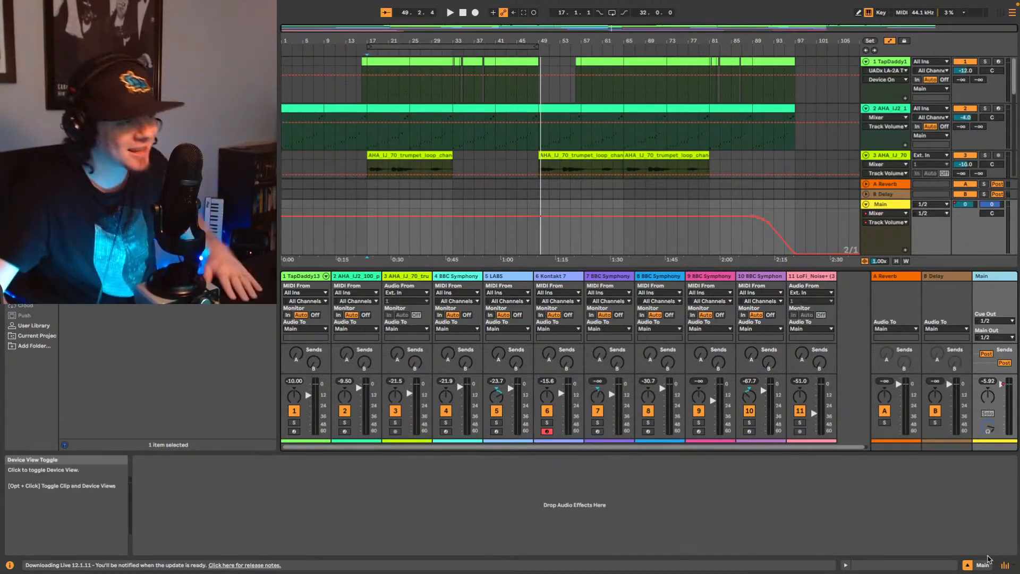
pyautogui.click(1005, 567)
# Step: Examine the device chains on tracks 9 and 10 (BBC Symphony) and track 11 (LoFi Noise)
pyautogui.scroll(-8, 788, 290)
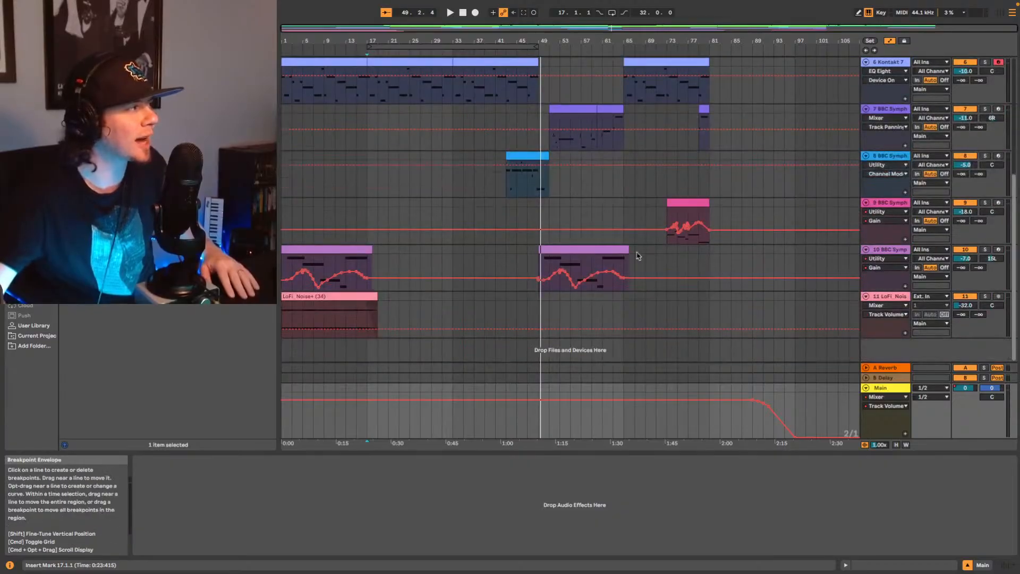
pyautogui.click(876, 253)
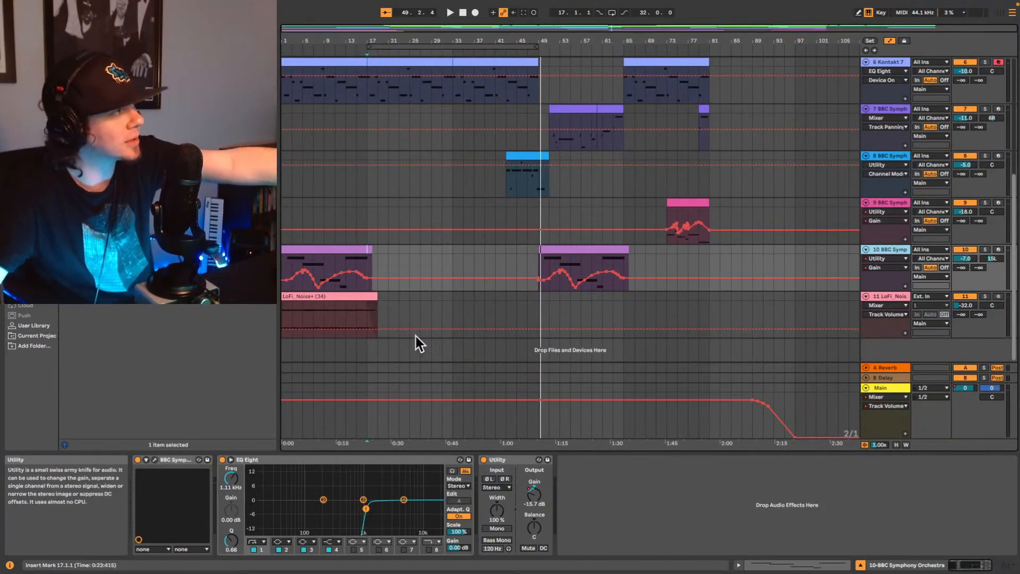
pyautogui.scroll(3, 524, 257)
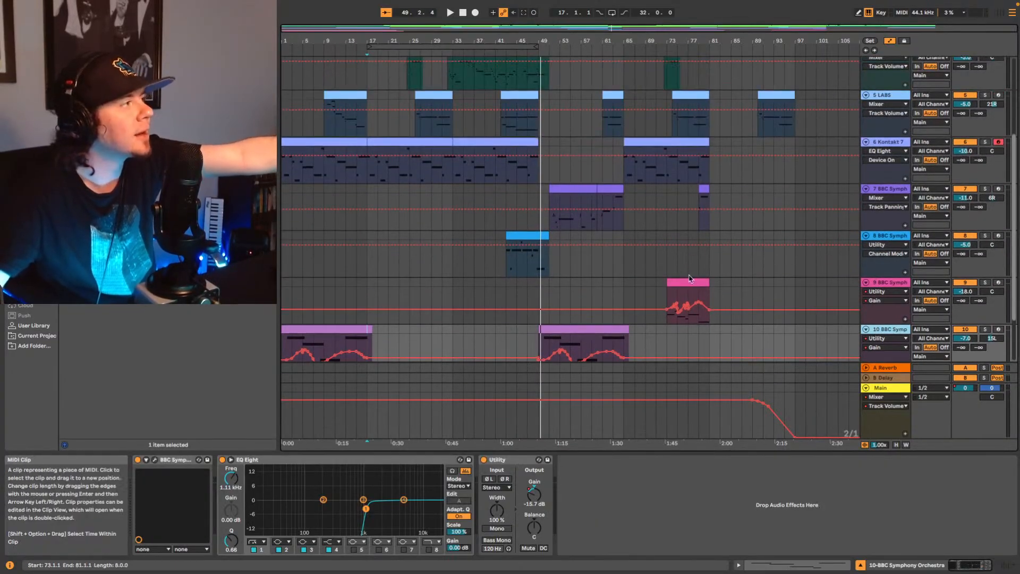
pyautogui.click(887, 287)
pyautogui.scroll(-1, 741, 307)
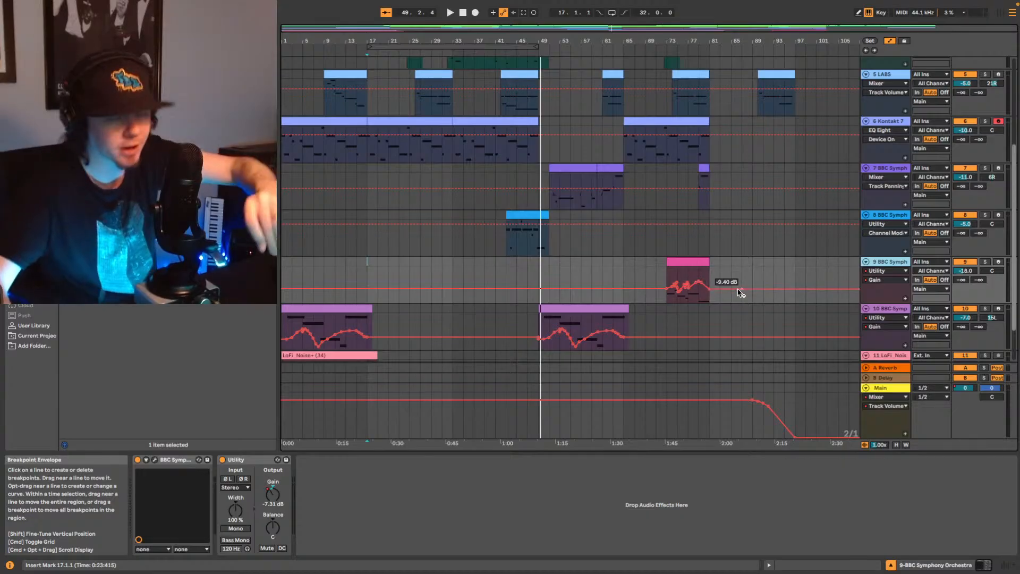
pyautogui.scroll(-2, 896, 304)
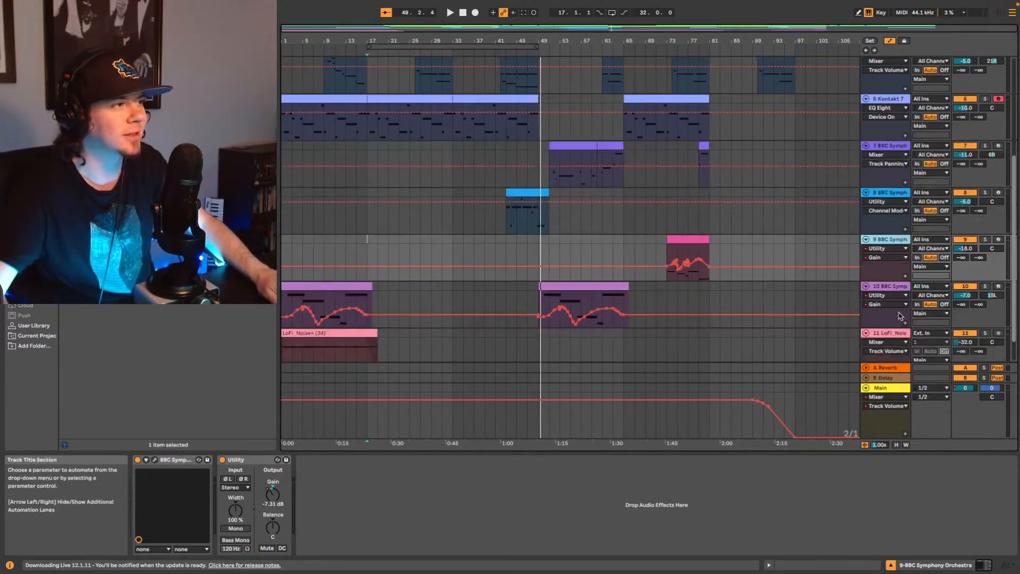
pyautogui.click(895, 304)
pyautogui.scroll(8, 898, 298)
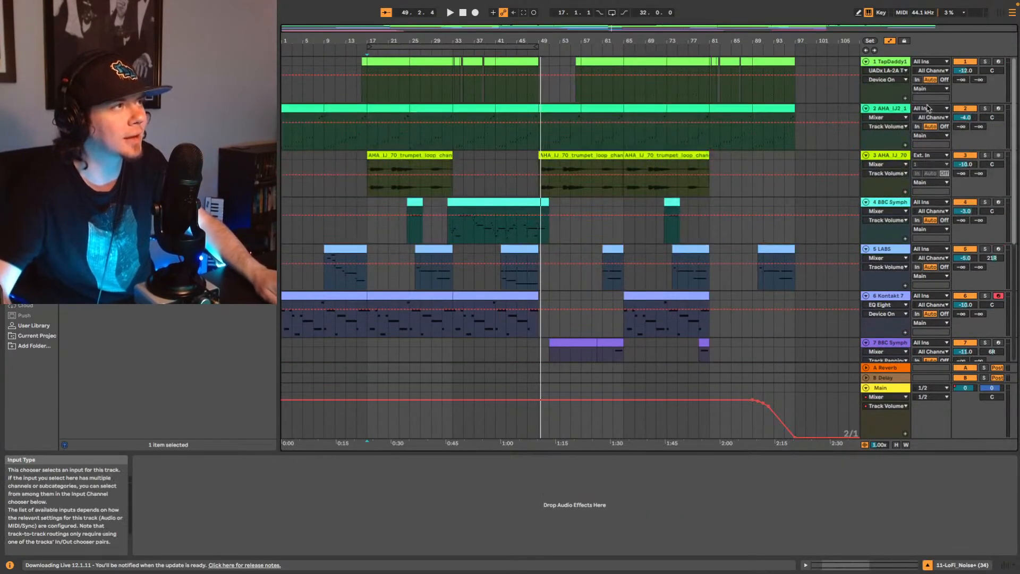
# Step: Extend the selection to all tracks up to track 1 and nudge their volumes together up and back down three steps
pyautogui.keyDown('shift'); pyautogui.click(890, 62); pyautogui.keyUp('shift')
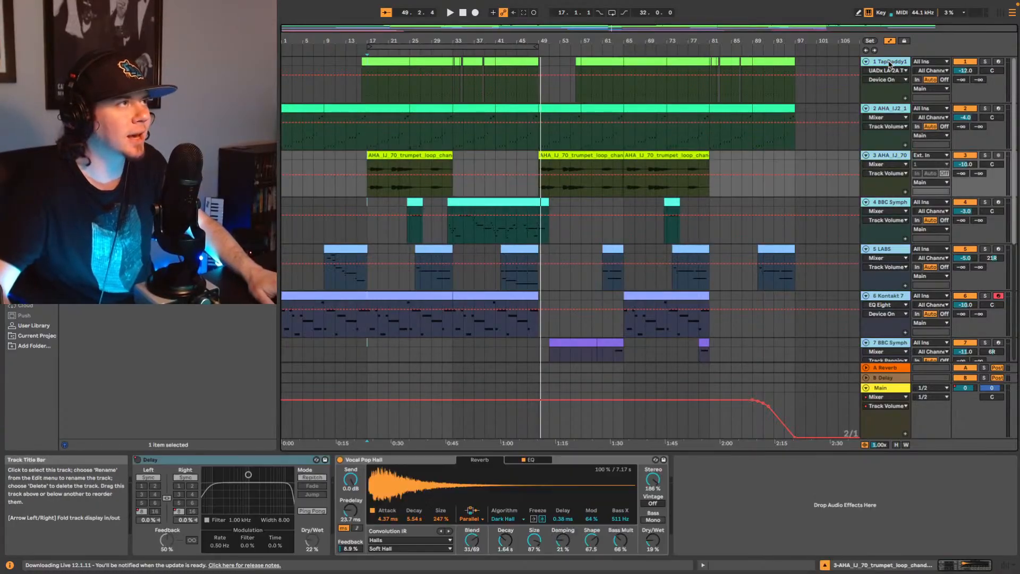
pyautogui.click(966, 70)
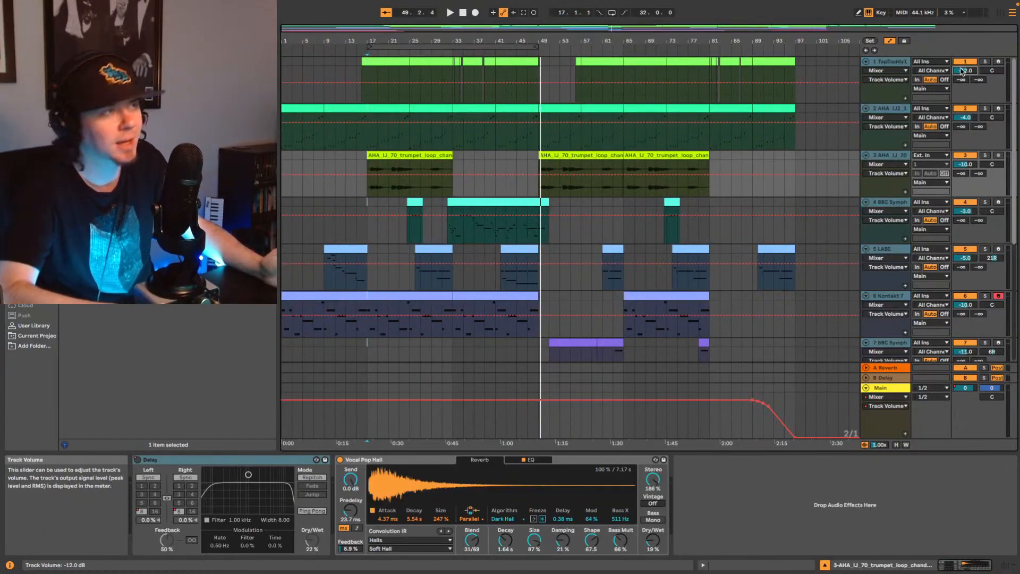
pyautogui.press('Up')
pyautogui.press('Up')
pyautogui.press('Up')
pyautogui.press('Down')
pyautogui.press('Down')
pyautogui.press('Down')
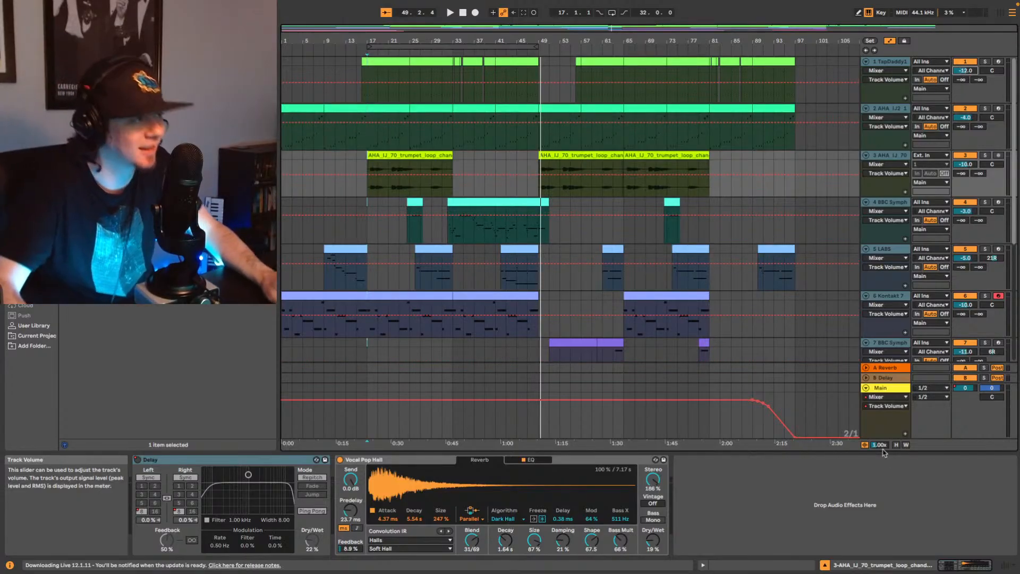
# Step: Play the mix from bar 17 and add the UADx LA-2A Tube Compressor to track 2, the piano loop
pyautogui.press('space')
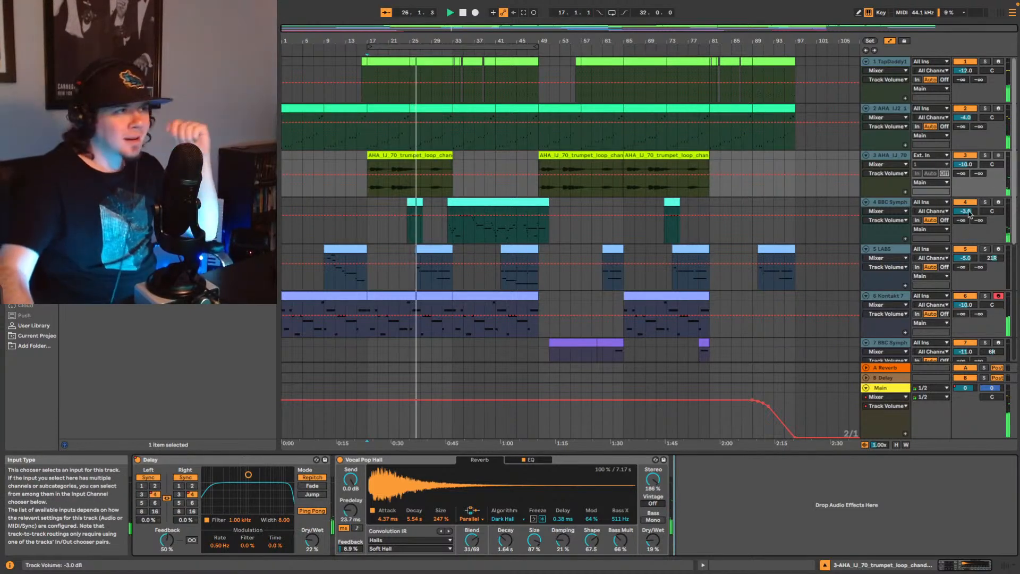
pyautogui.click(903, 204)
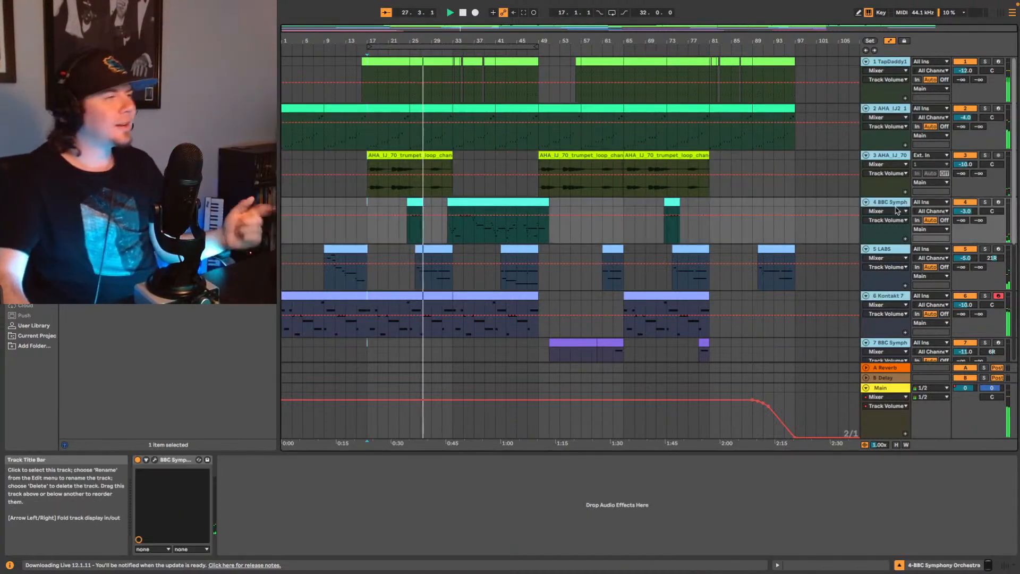
pyautogui.click(897, 109)
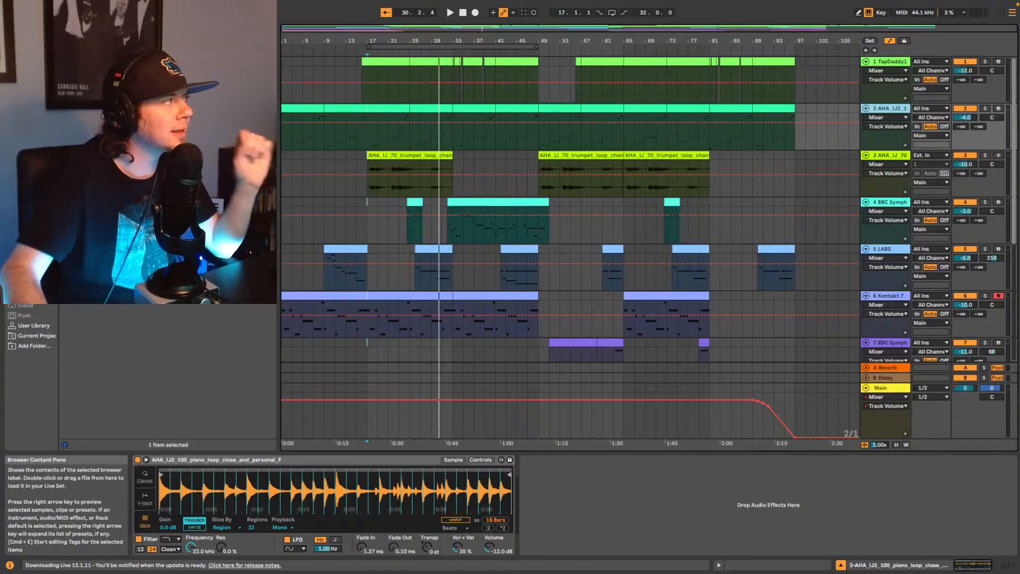
pyautogui.moveTo(159, 213); pyautogui.dragTo(578, 498)
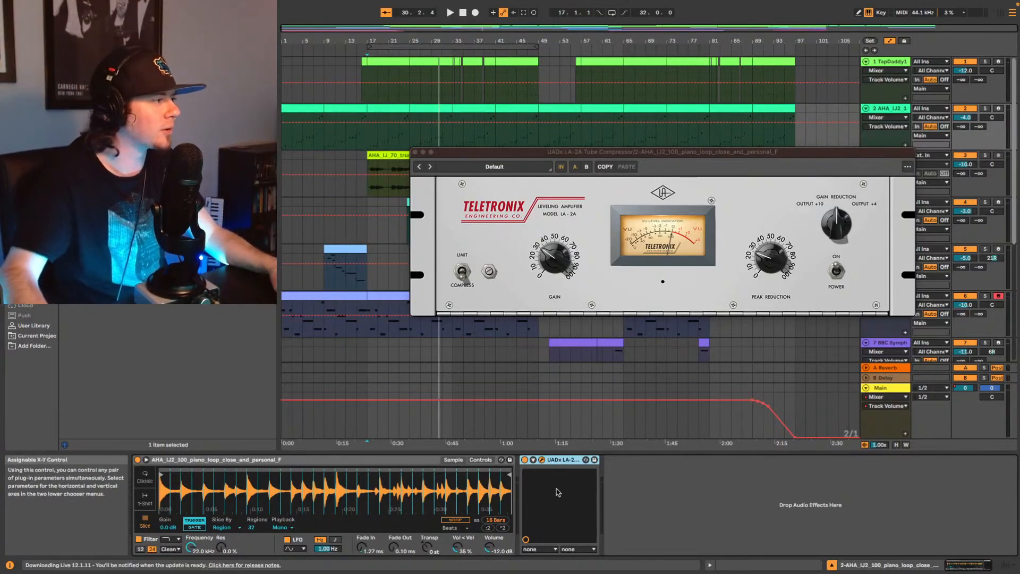
# Step: Play from bar 1, adjust Peak Reduction and check Gain on the piano loop's LA-2A, and compare it bypassed and active
pyautogui.click(284, 140)
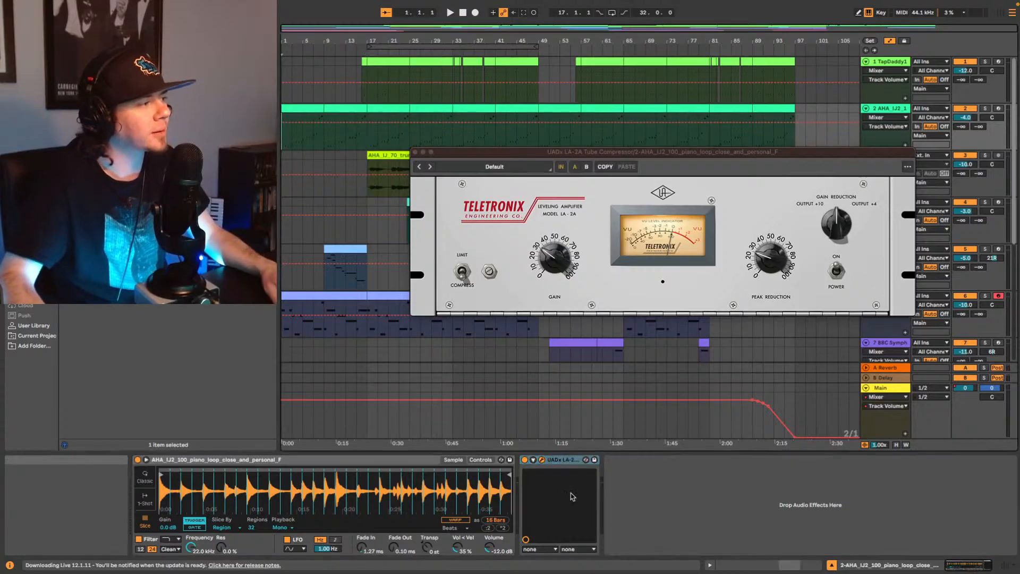
pyautogui.press('space')
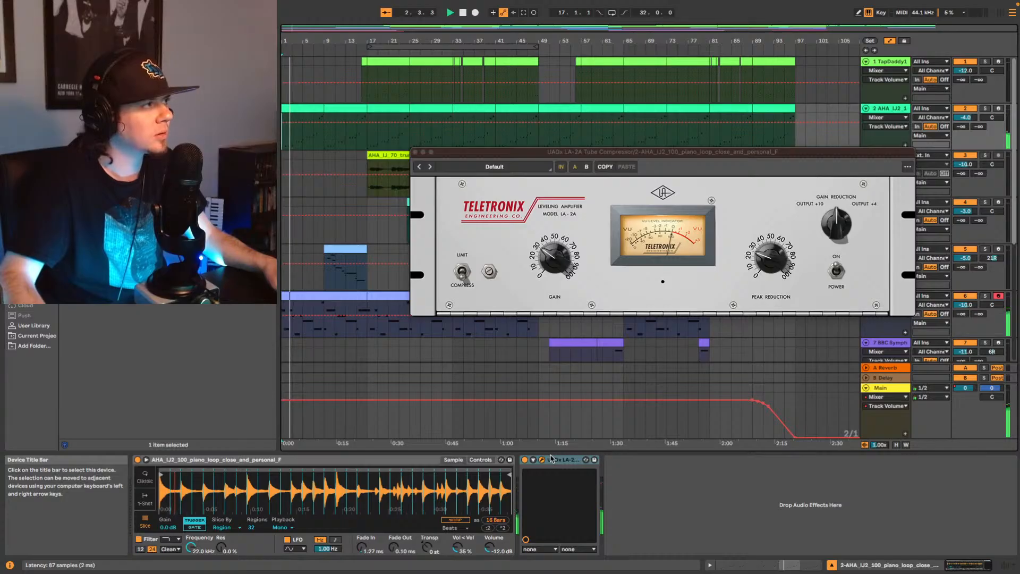
pyautogui.click(770, 249)
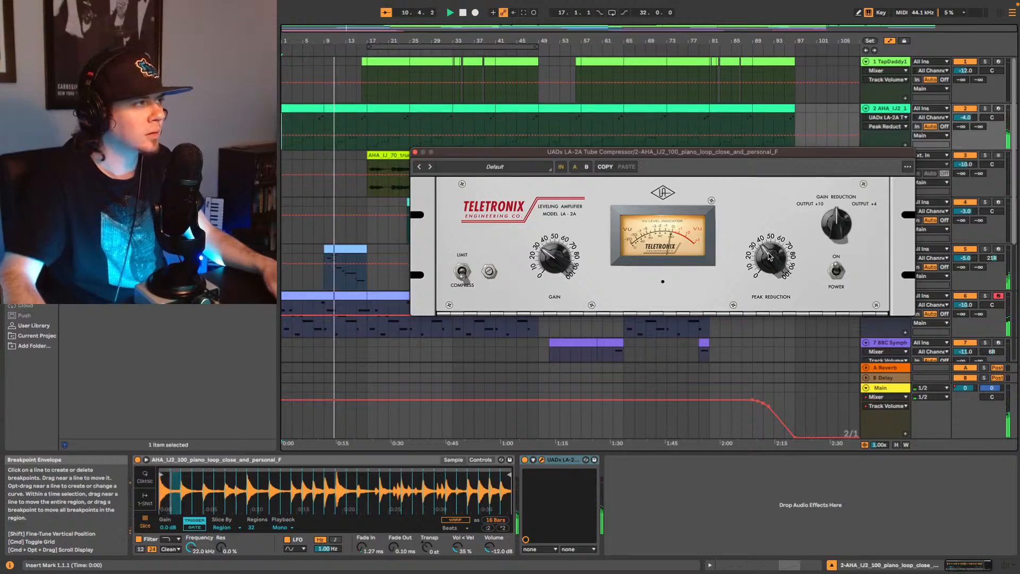
pyautogui.click(548, 260)
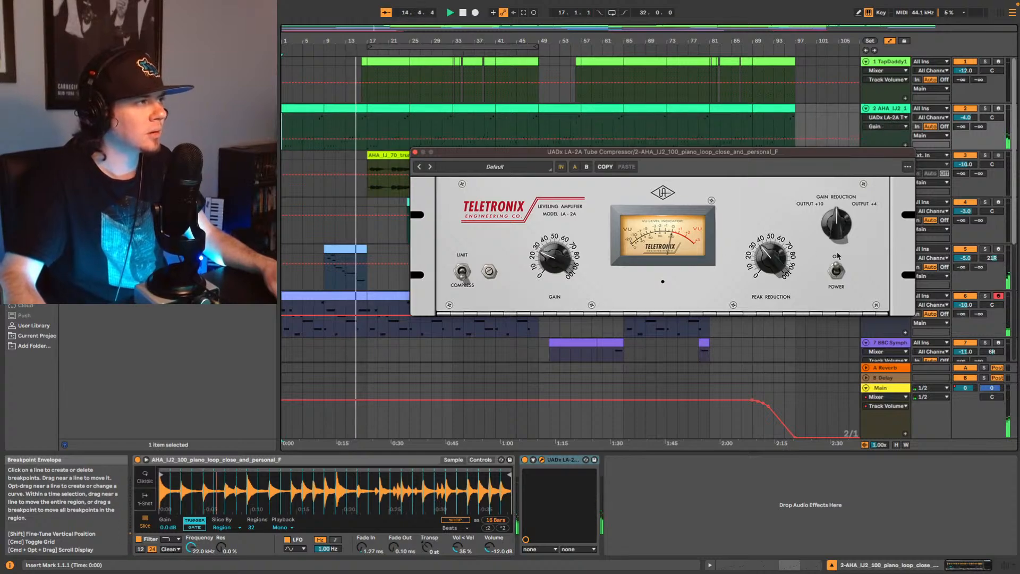
pyautogui.click(762, 261)
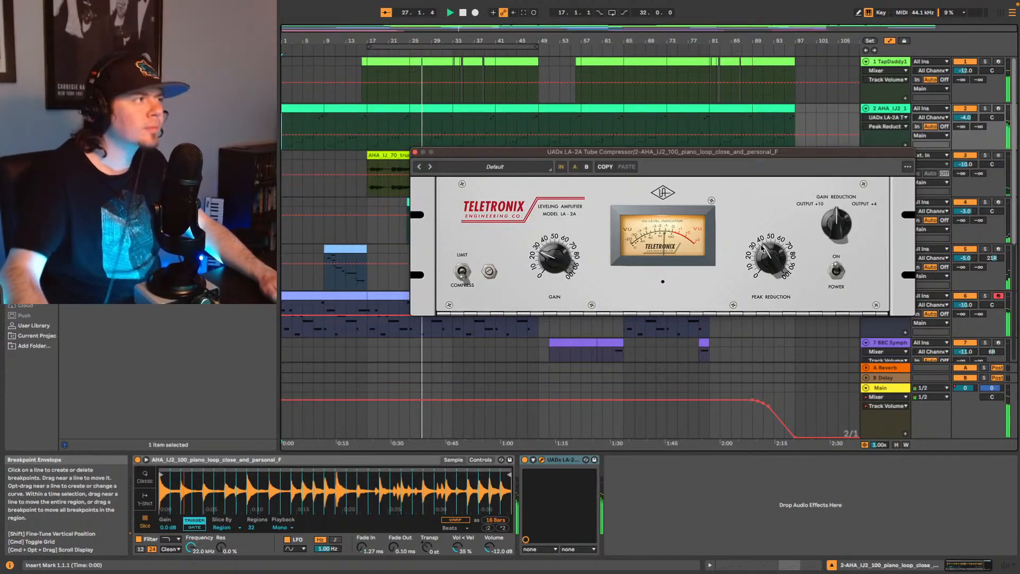
pyautogui.click(526, 460)
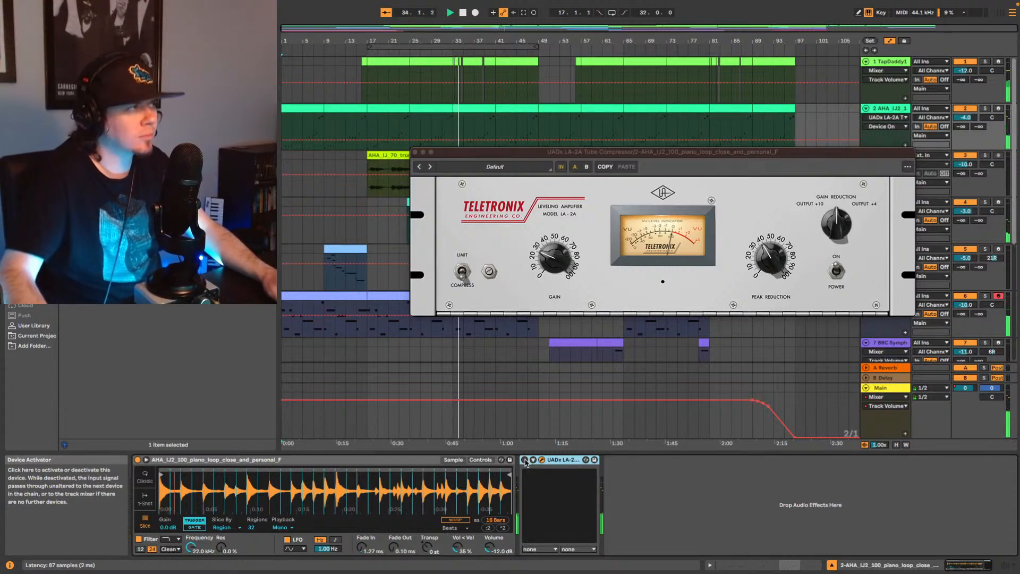
pyautogui.click(526, 460)
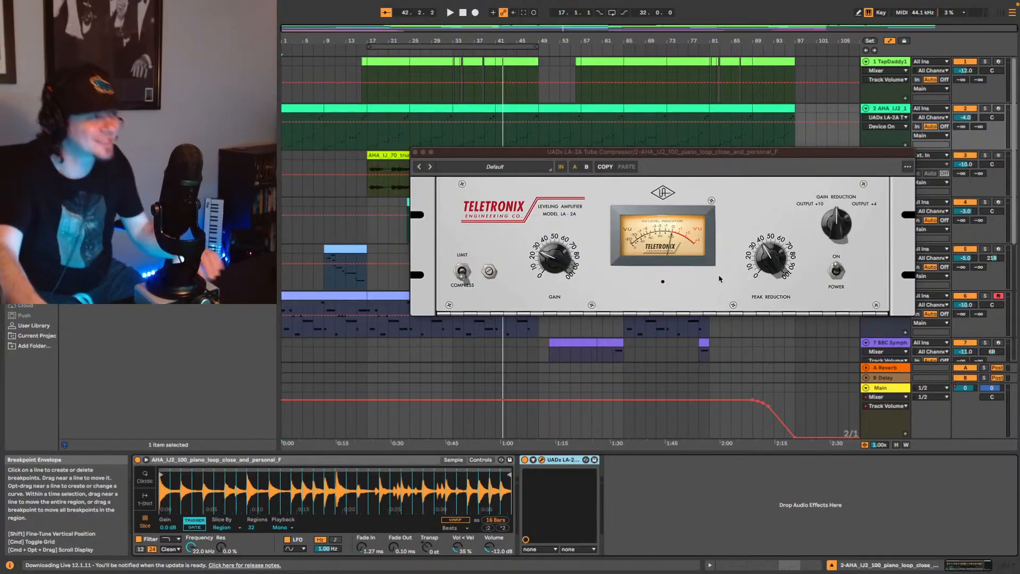
# Step: Replay the song from bar 1 to recheck the LA-2A on the piano loop, and set track 2's volume to -5.0 dB
pyautogui.click(415, 153)
pyautogui.press('space')
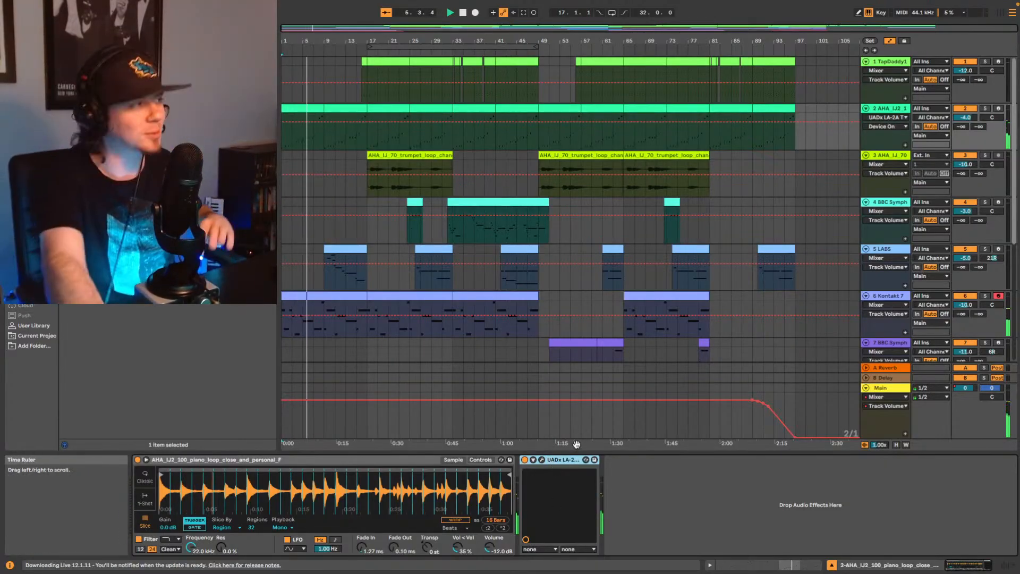
pyautogui.click(542, 460)
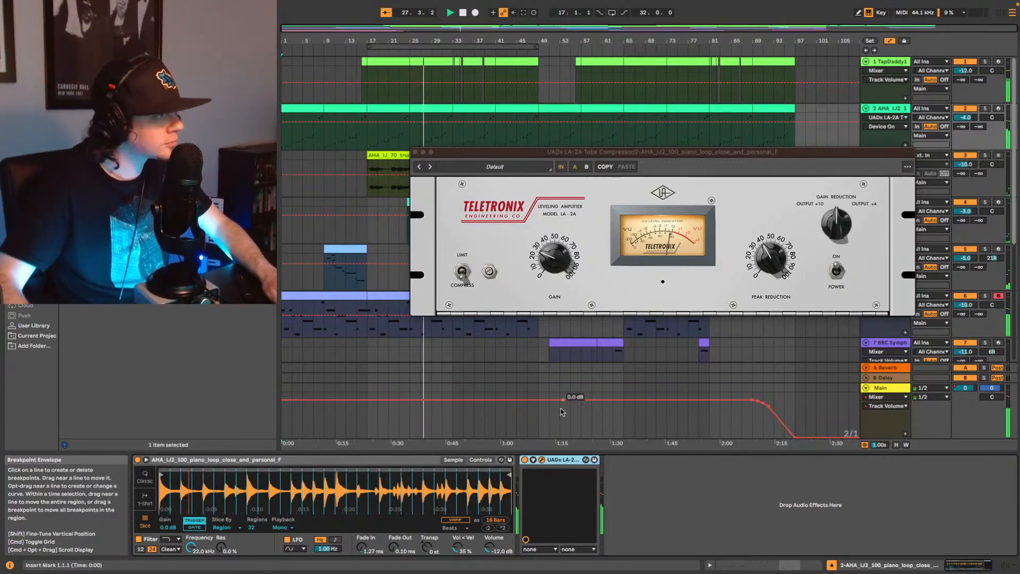
pyautogui.click(525, 460)
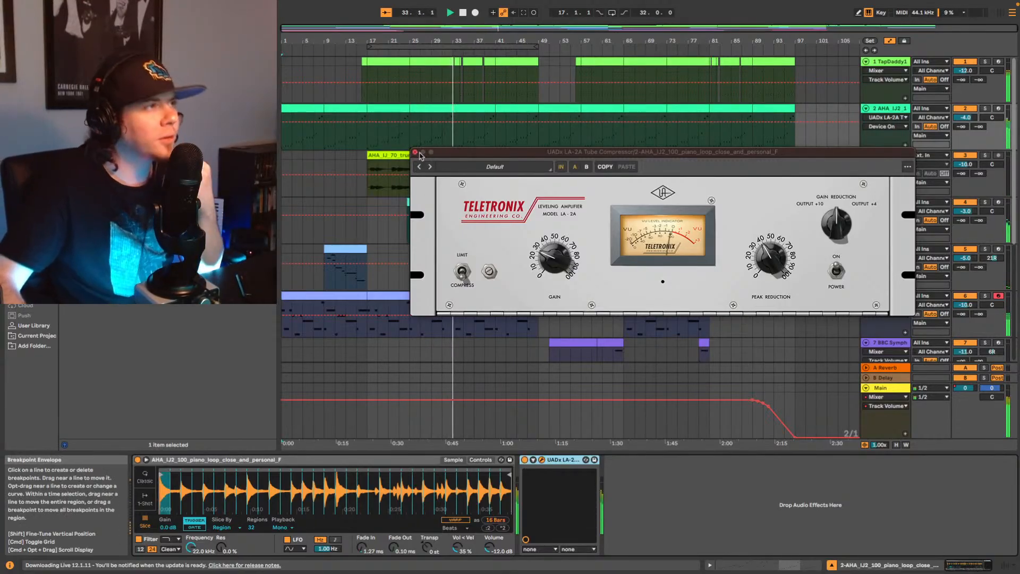
pyautogui.click(415, 153)
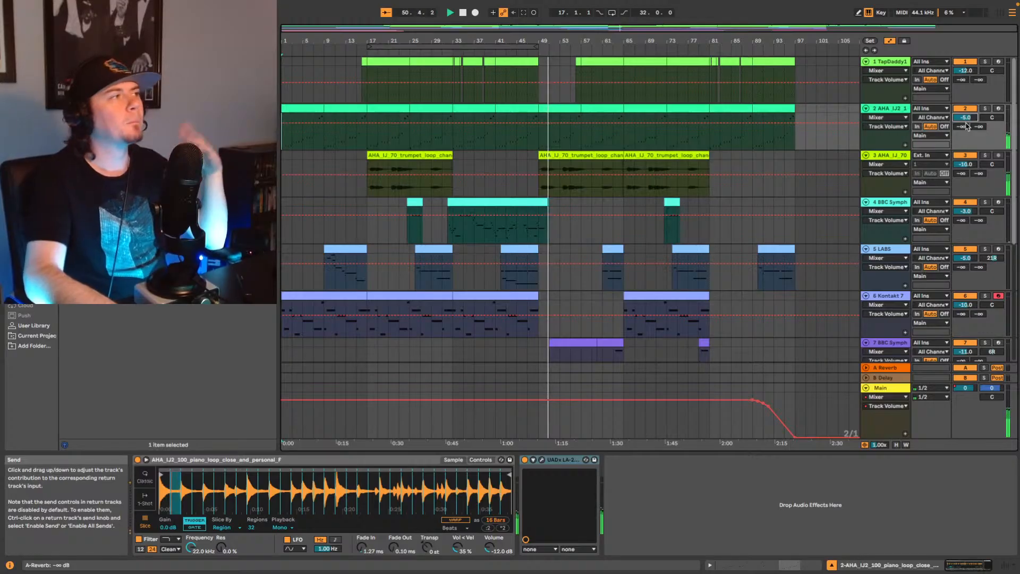
# Step: Select track 3, the trumpet loop, and check the track levels in the mixer below the arrangement before hiding it
pyautogui.click(906, 157)
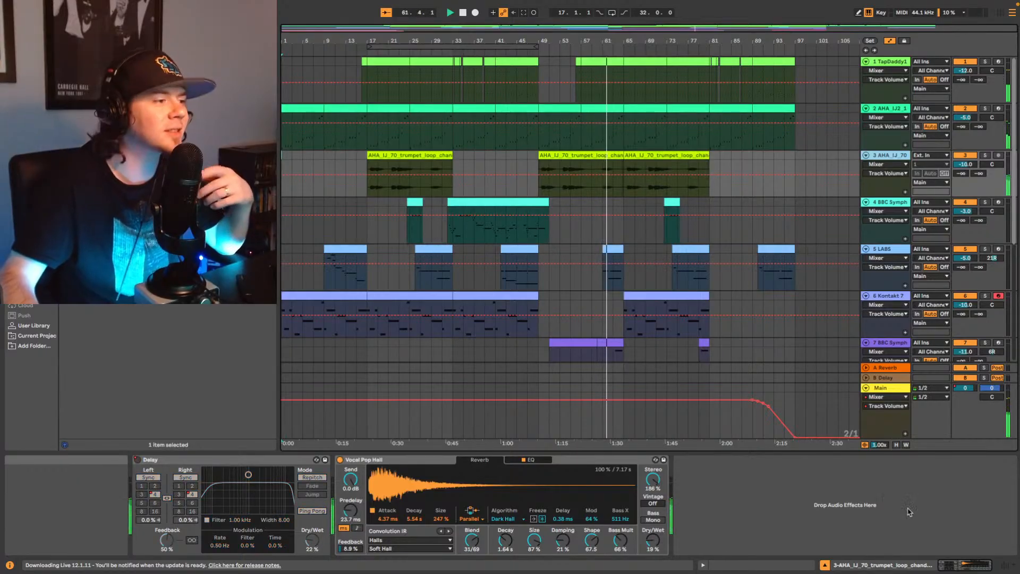
pyautogui.click(1007, 567)
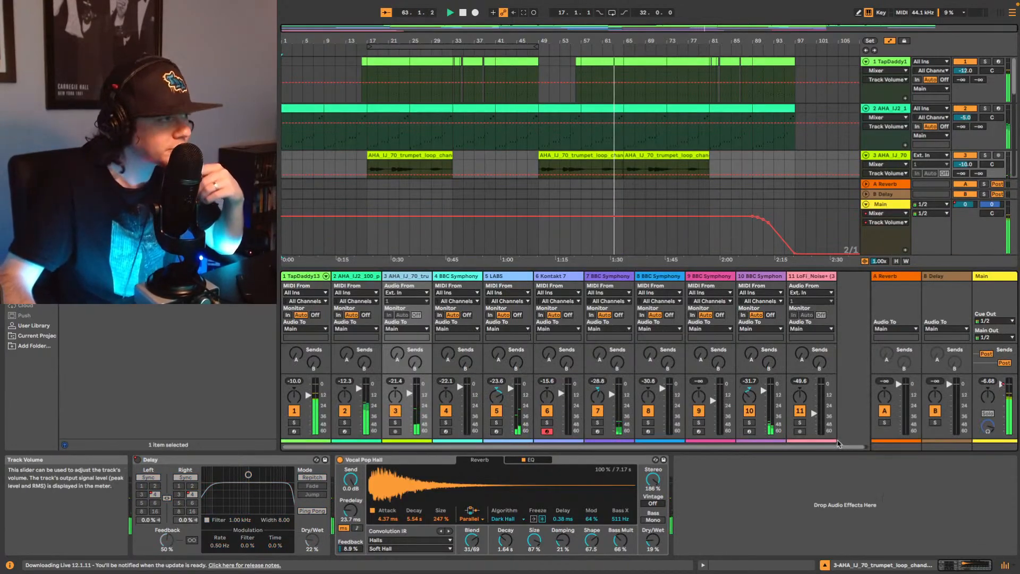
pyautogui.moveTo(823, 447); pyautogui.dragTo(845, 449)
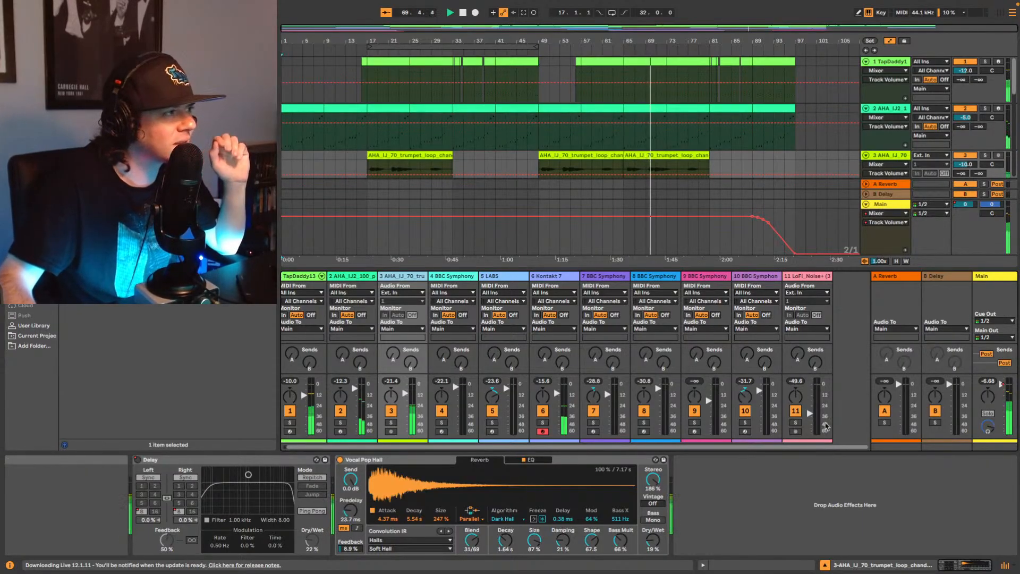
pyautogui.moveTo(801, 448); pyautogui.dragTo(774, 449)
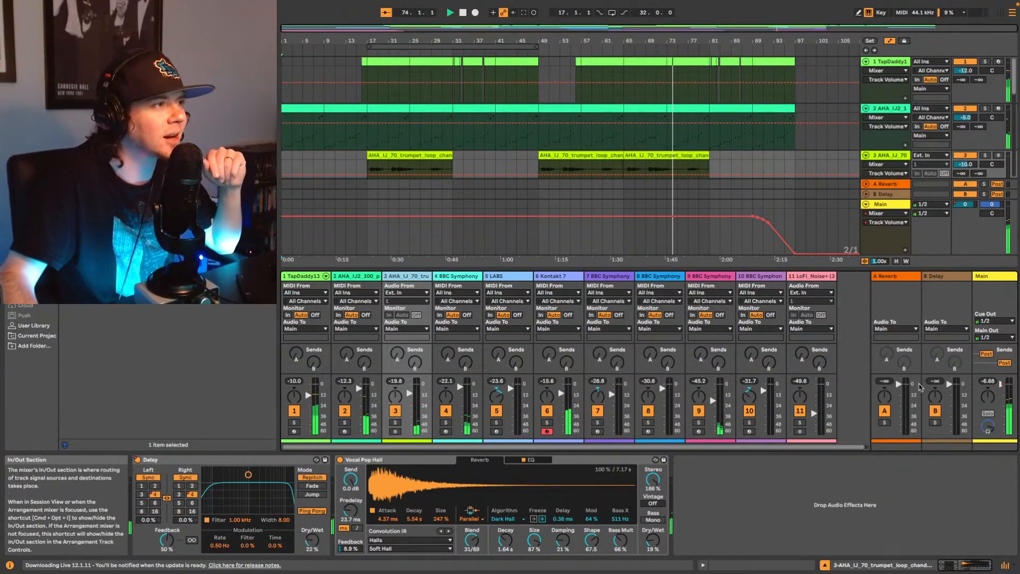
pyautogui.click(1005, 566)
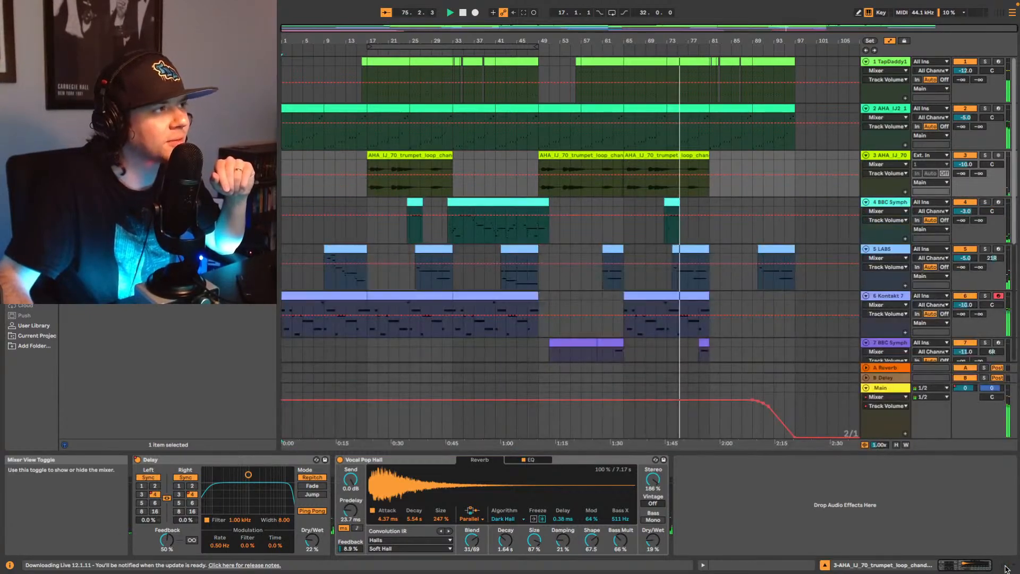
pyautogui.click(1005, 567)
pyautogui.click(1005, 567)
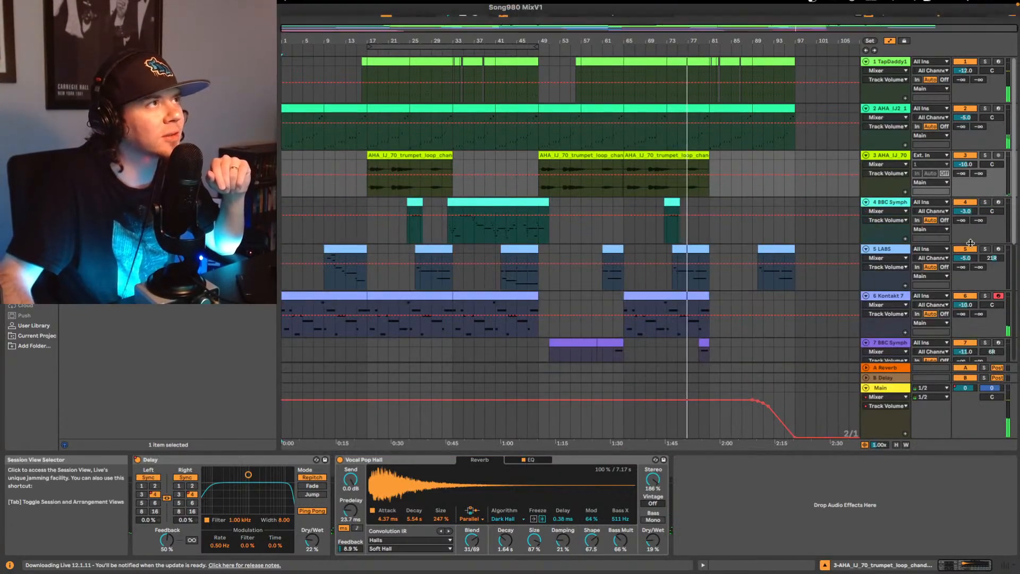
# Step: Check the levels of all tracks in Session View during playback and return to the arrangement
pyautogui.click(1001, 14)
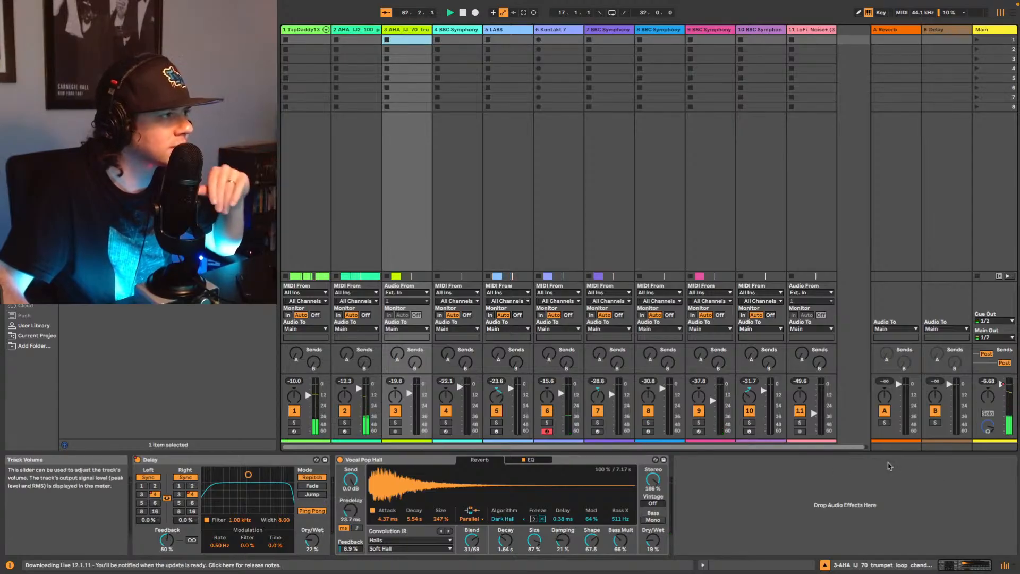
pyautogui.click(1005, 565)
pyautogui.click(1005, 567)
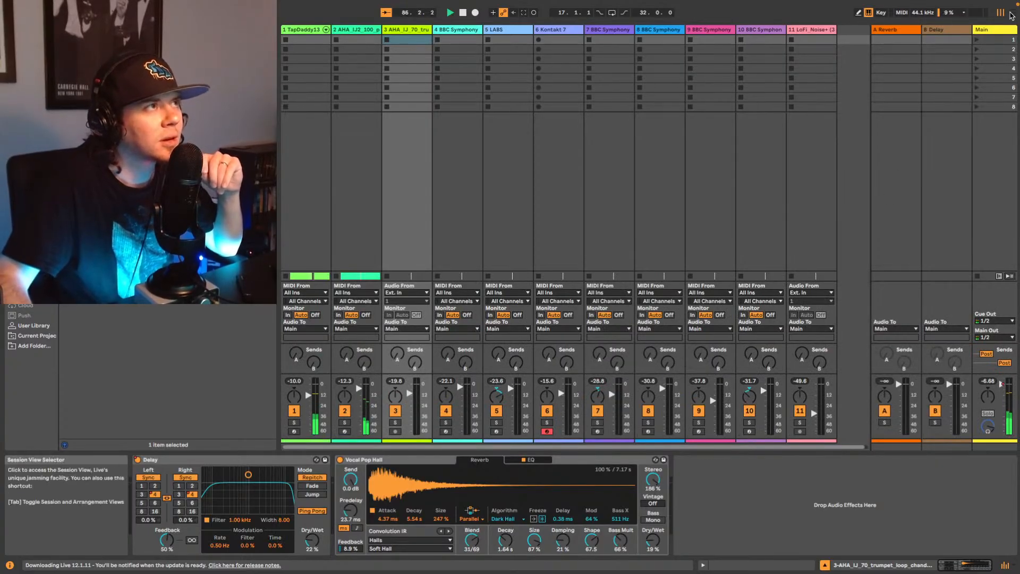
pyautogui.press('Tab')
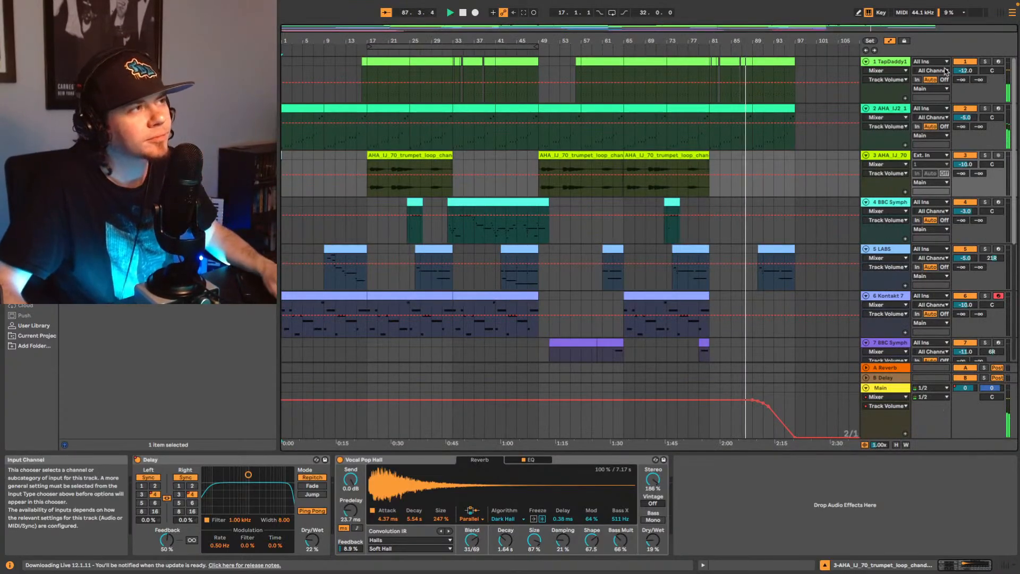
# Step: Review the volume and pan settings of tracks 1 to 11 in the arrangement, placing the insert marker at bar 17
pyautogui.scroll(-2, 944, 140)
pyautogui.scroll(2, 944, 139)
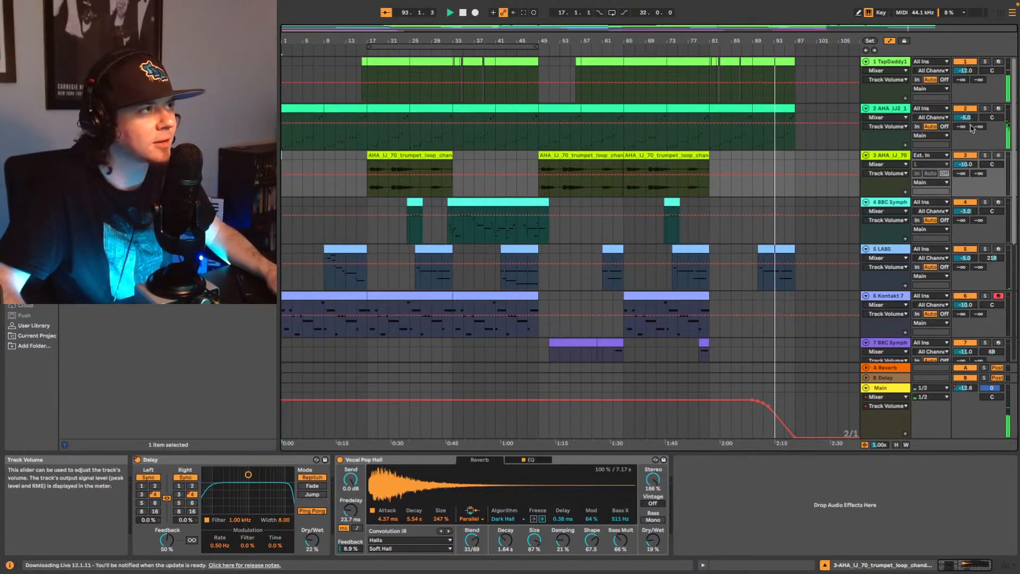
pyautogui.scroll(-1, 973, 149)
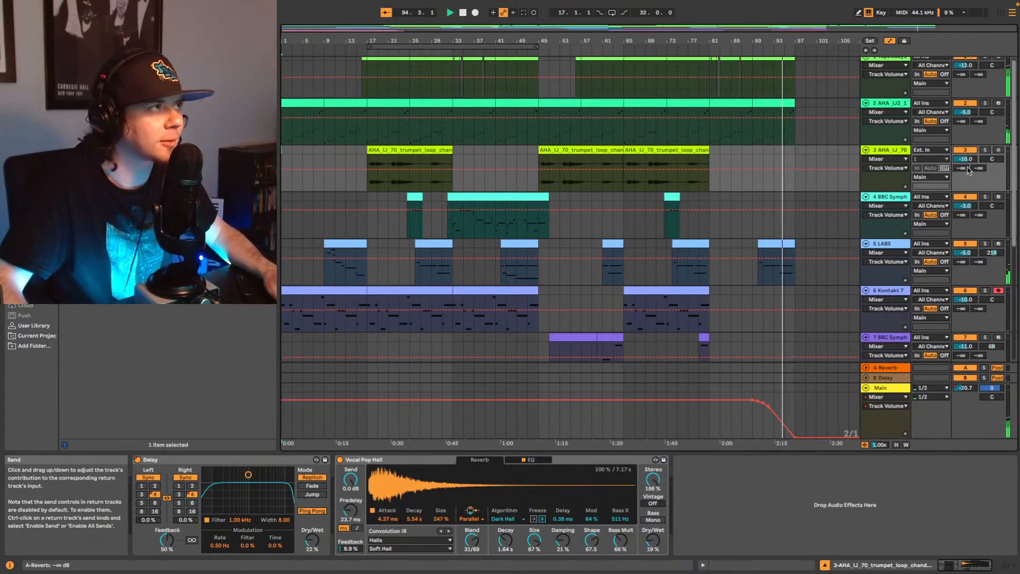
pyautogui.click(369, 190)
pyautogui.scroll(-3, 673, 205)
pyautogui.scroll(3, 667, 206)
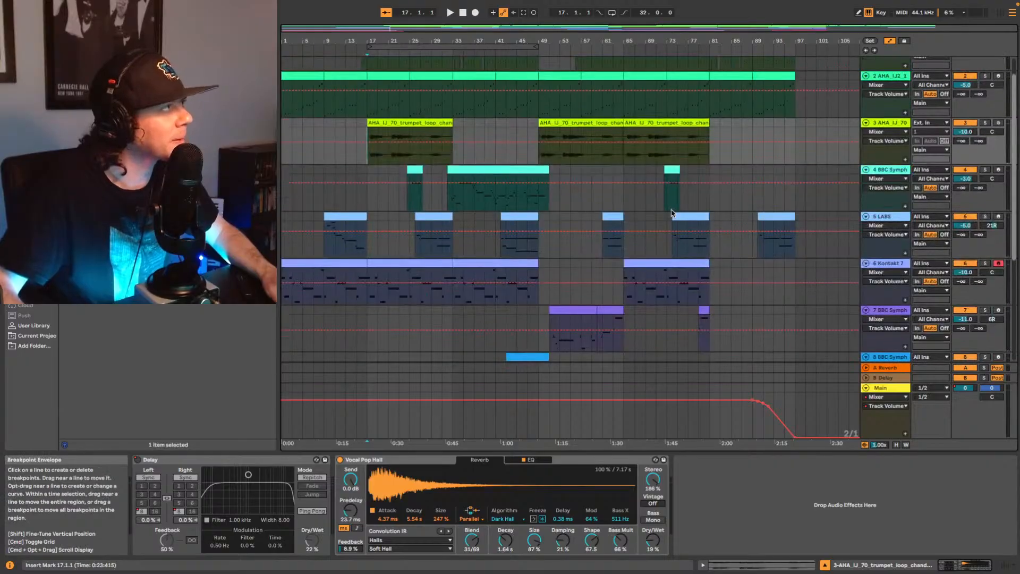
pyautogui.scroll(-5, 670, 207)
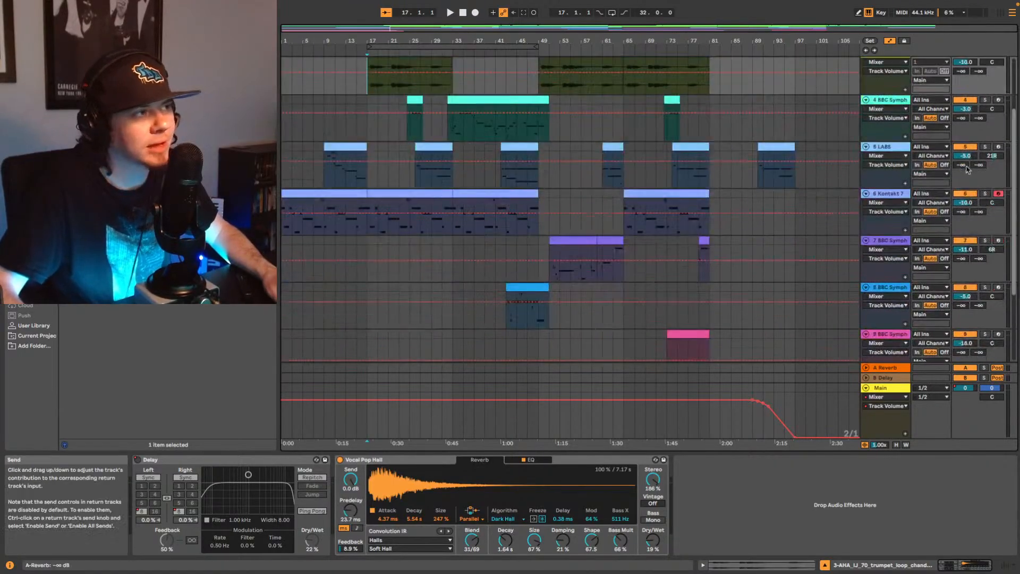
pyautogui.scroll(-1, 966, 210)
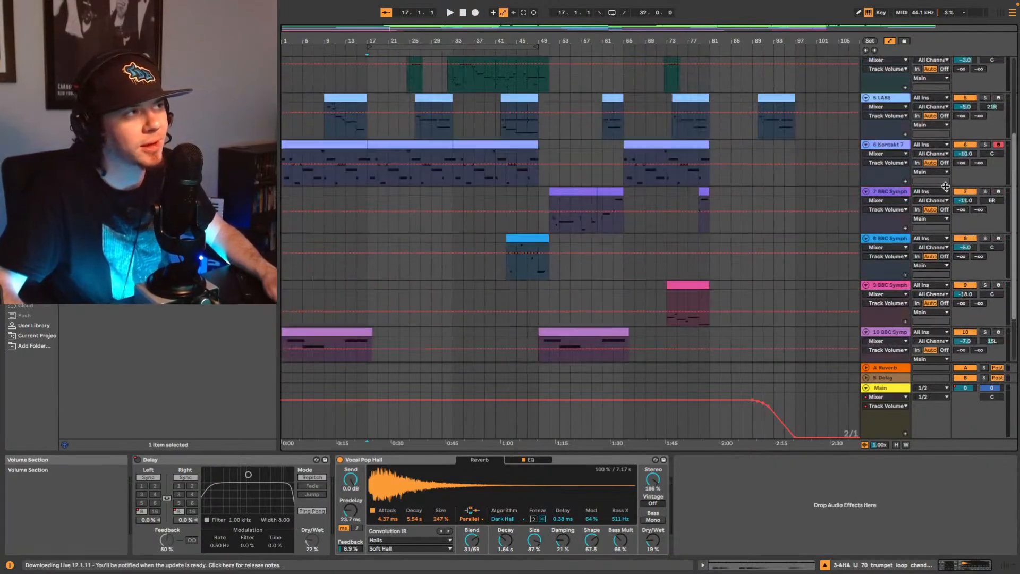
pyautogui.scroll(5, 960, 77)
pyautogui.scroll(1, 963, 85)
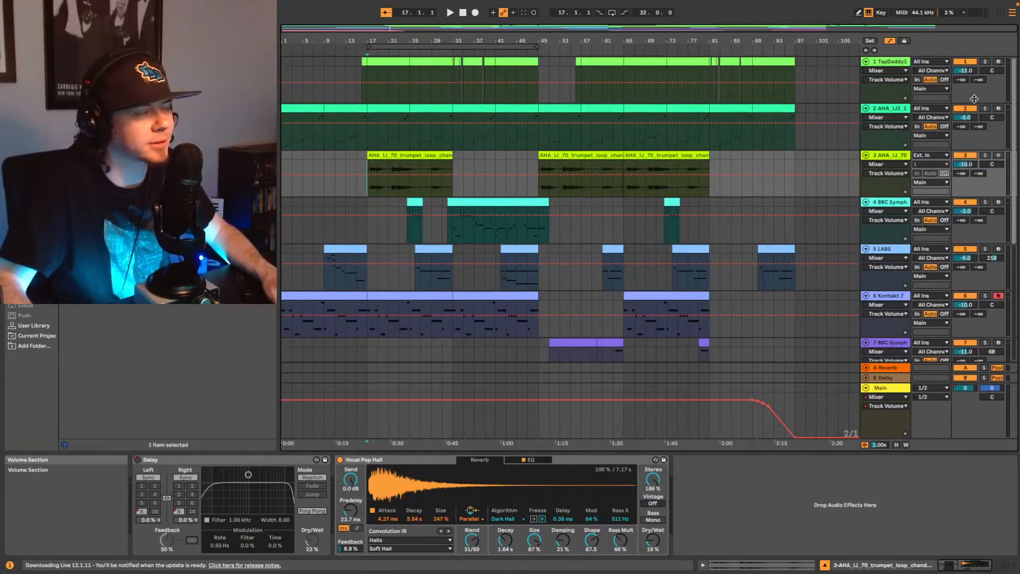
pyautogui.scroll(-2, 975, 101)
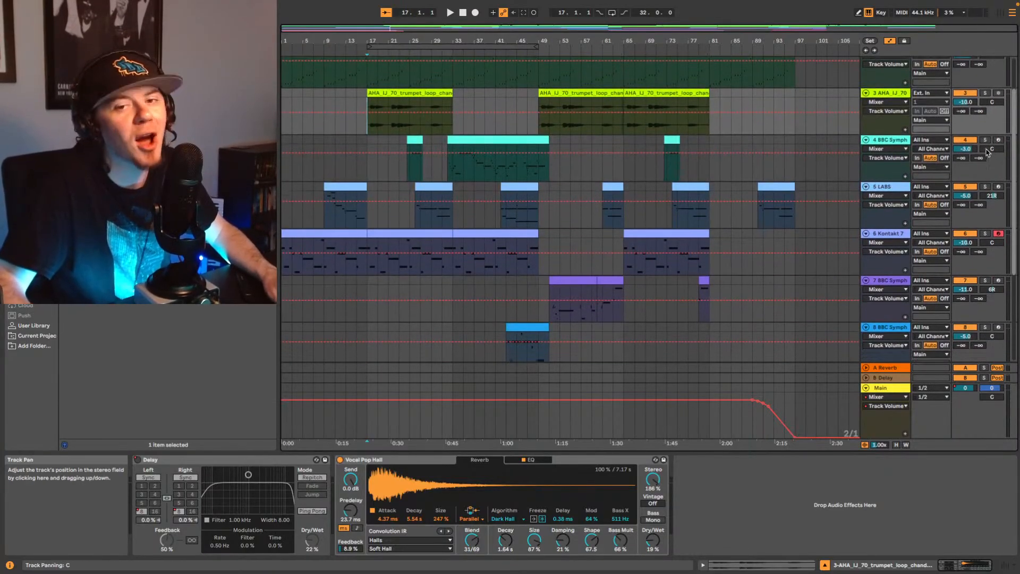
pyautogui.scroll(-6, 987, 153)
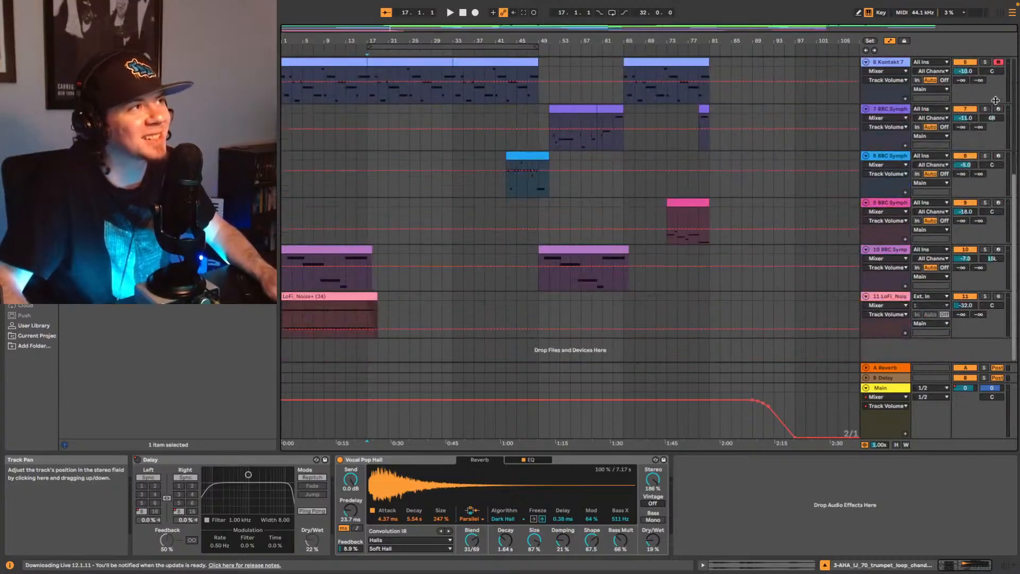
# Step: Check the track levels in Session View, return to the arrangement, and look over its track list from track 11 up to track 1
pyautogui.press('Tab')
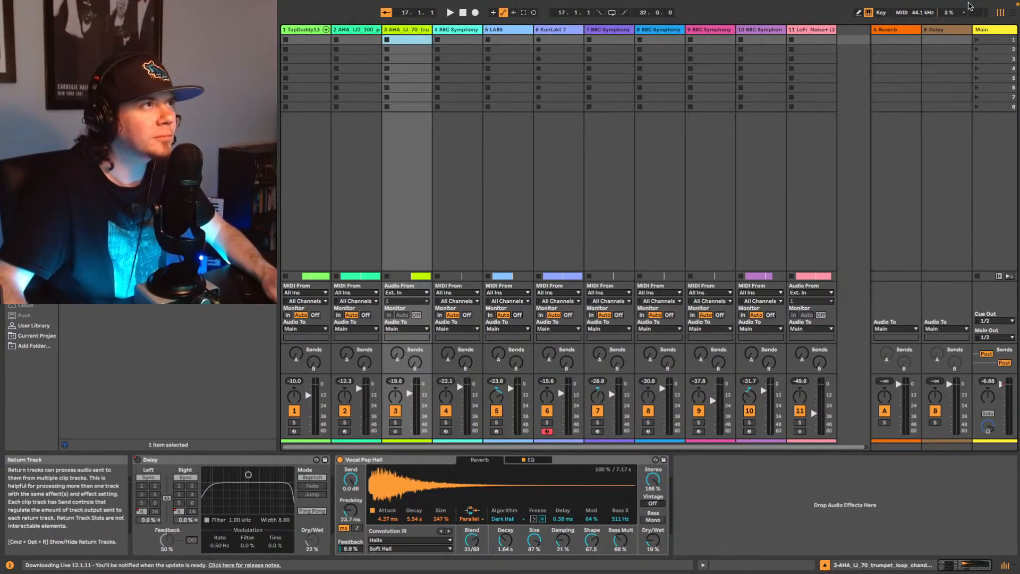
pyautogui.press('Tab')
pyautogui.scroll(-5, 832, 234)
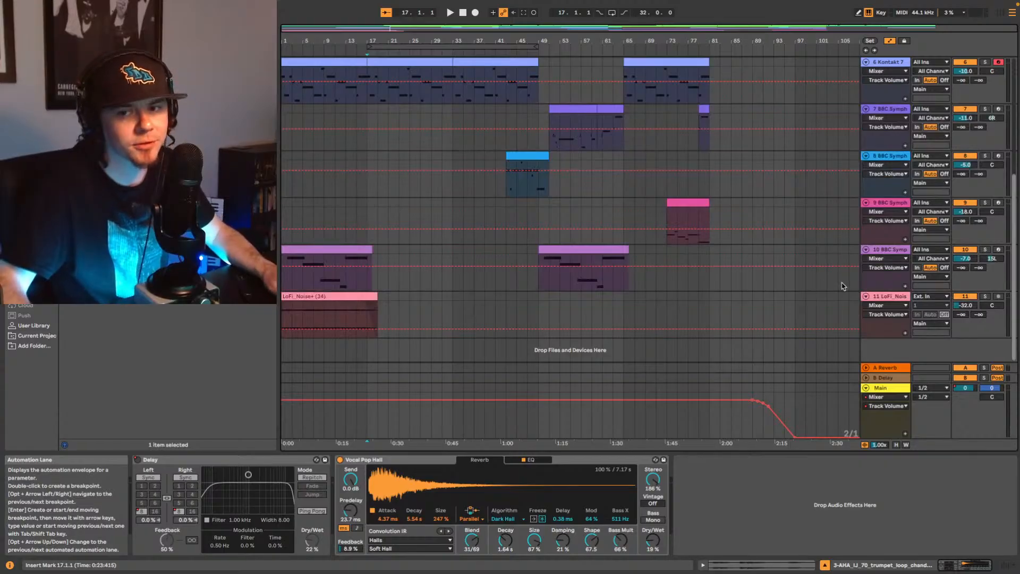
pyautogui.scroll(8, 850, 220)
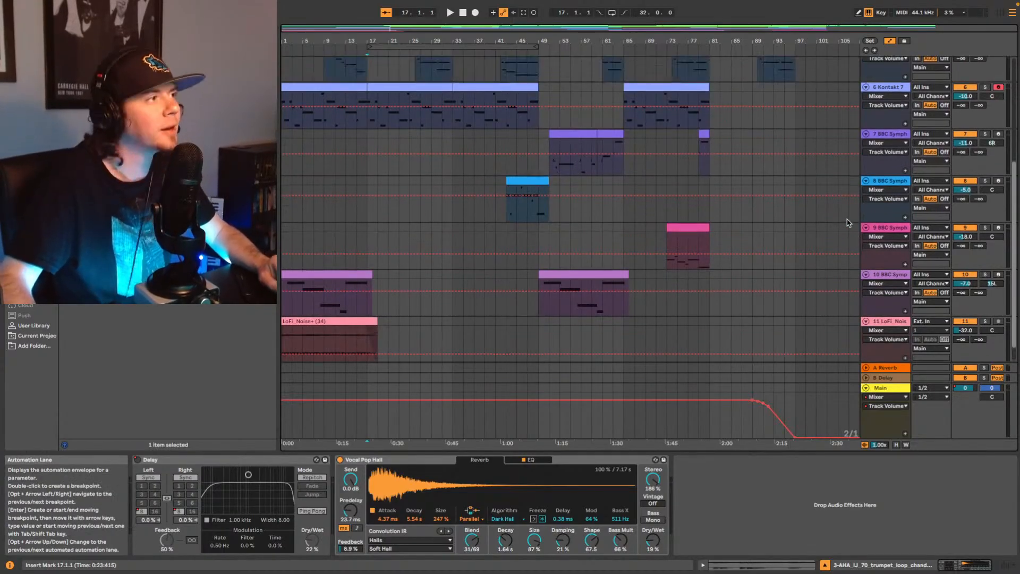
pyautogui.scroll(1, 855, 211)
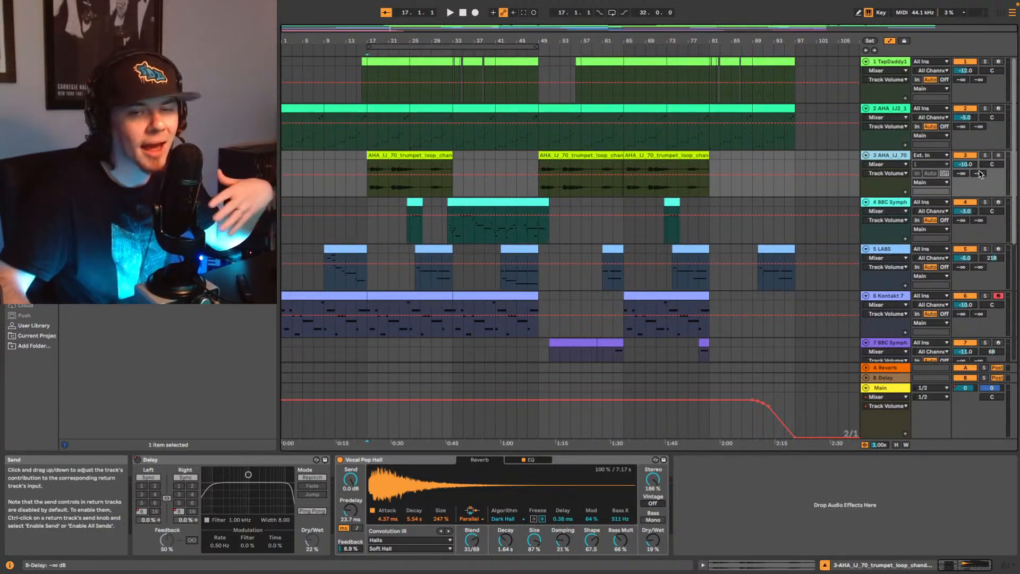
# Step: Show the clip details of track 3's trumpet loop at bar 65 and review the mixer settings of all tracks
pyautogui.click(689, 157)
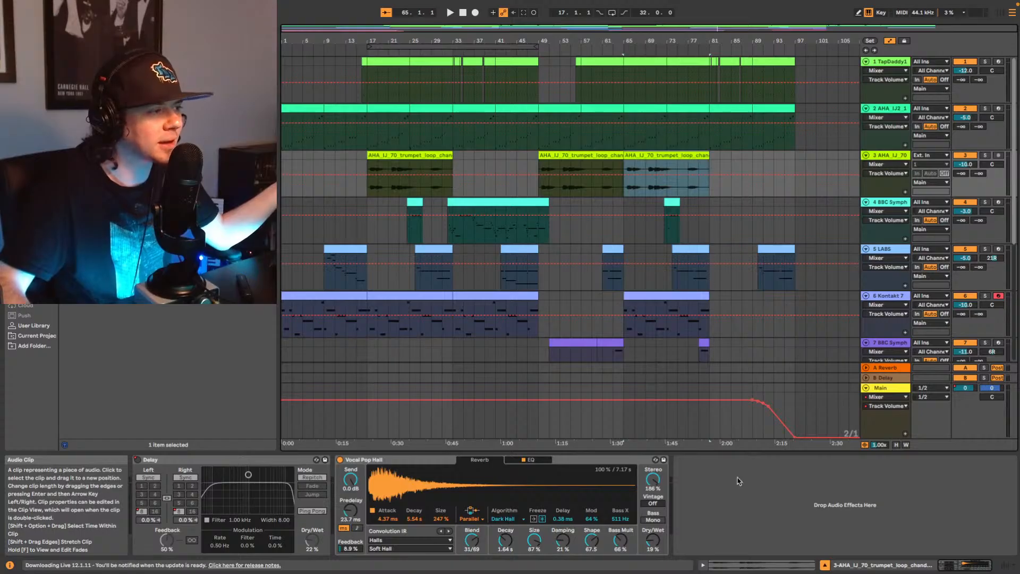
pyautogui.hotkey('shift', 'Tab')
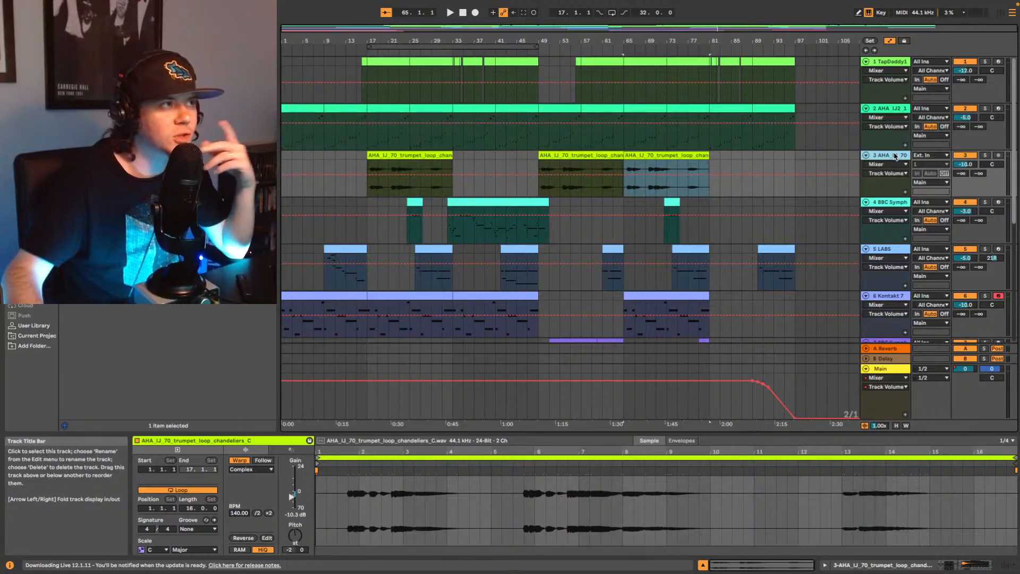
pyautogui.scroll(-3, 934, 202)
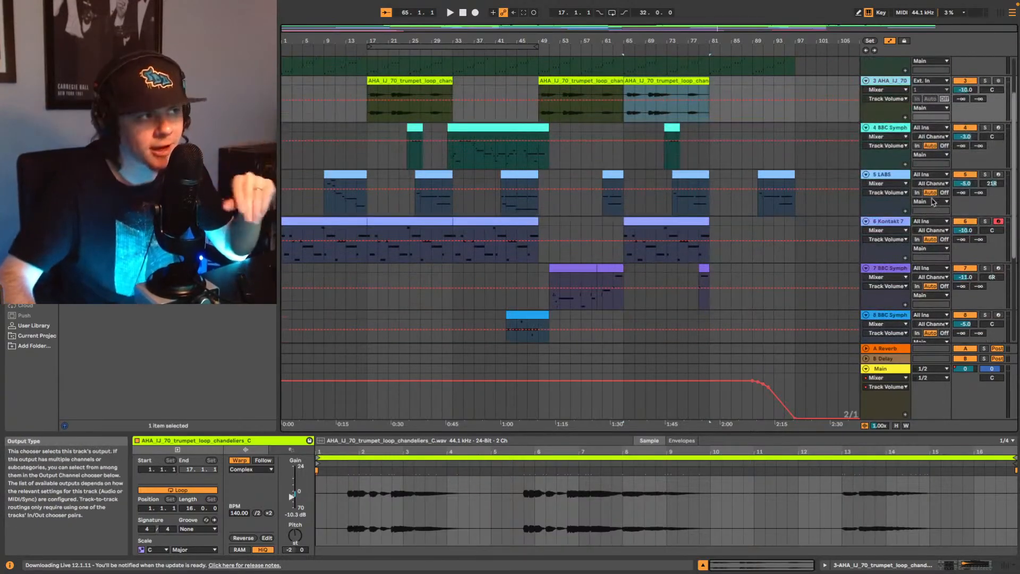
pyautogui.scroll(-7, 934, 202)
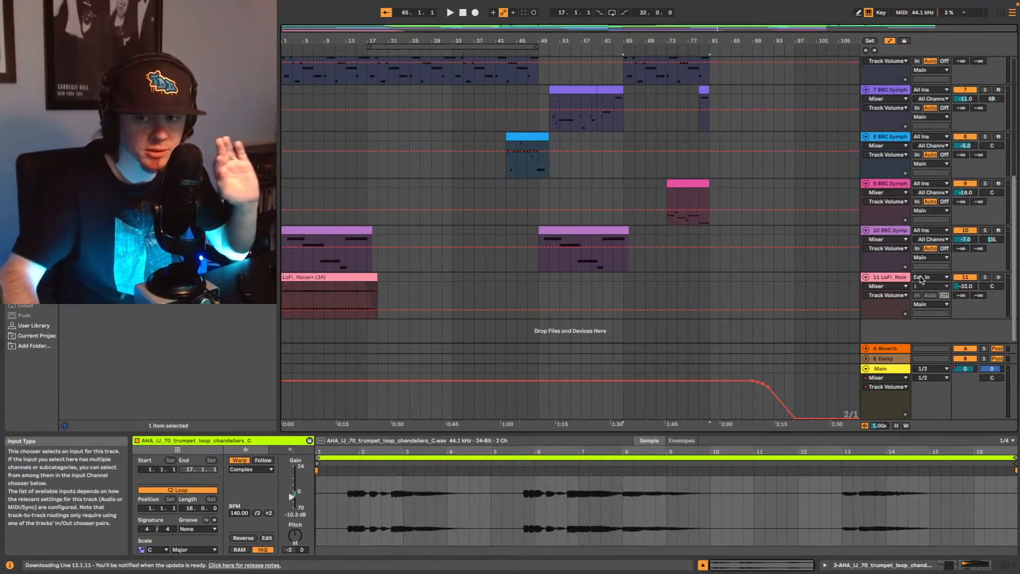
pyautogui.scroll(1, 922, 280)
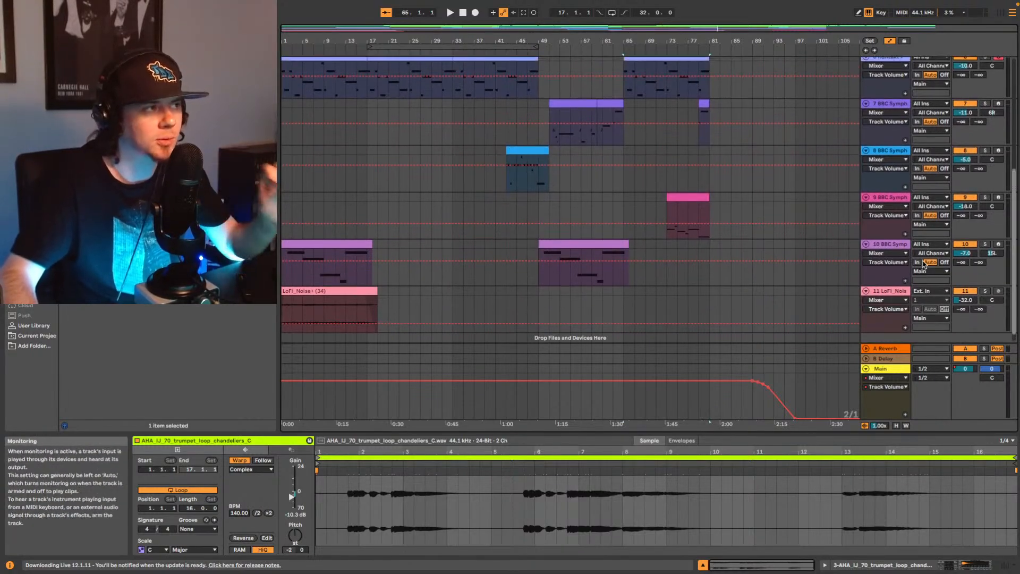
pyautogui.scroll(3, 931, 260)
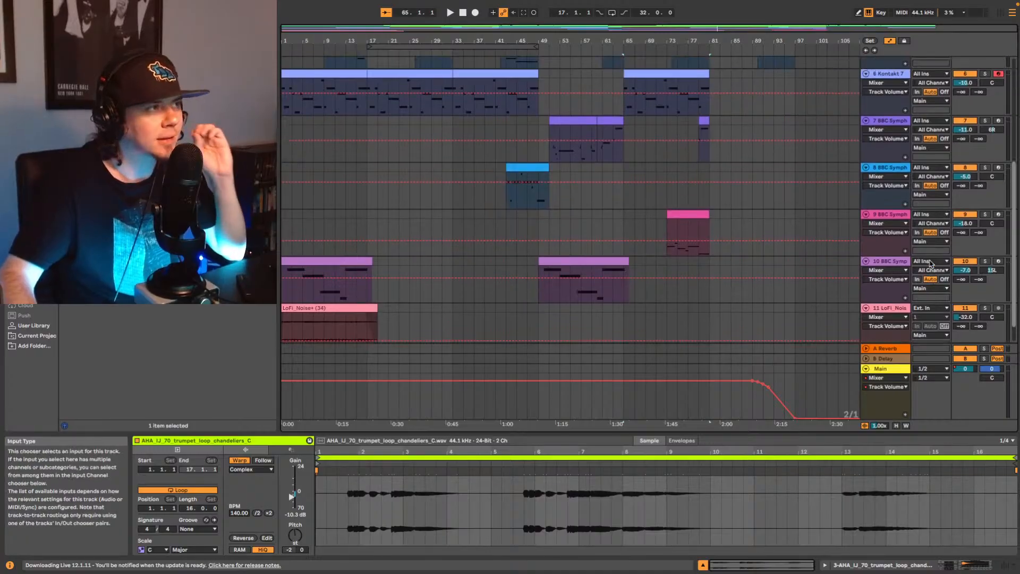
pyautogui.scroll(1, 931, 262)
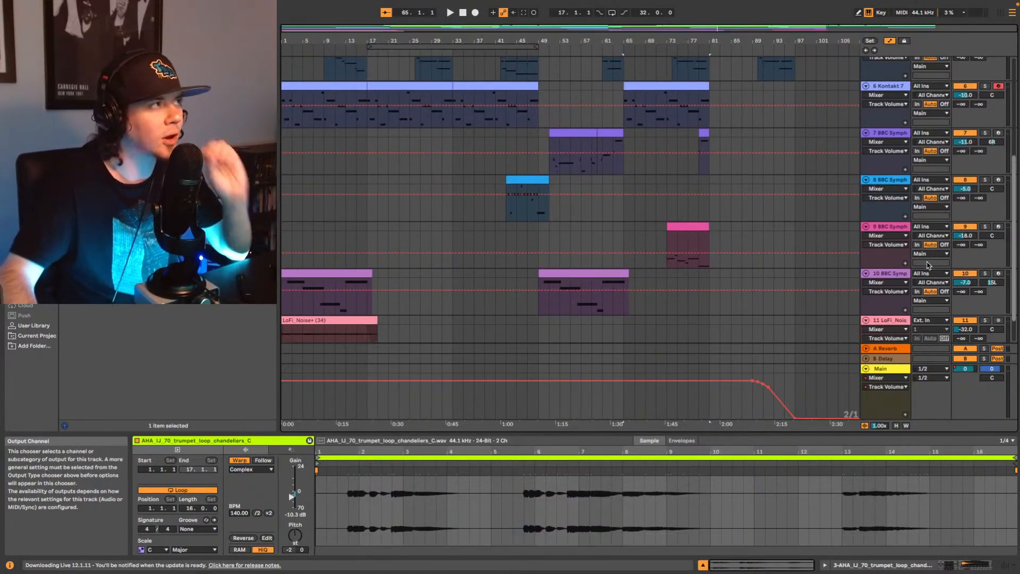
pyautogui.scroll(4, 929, 265)
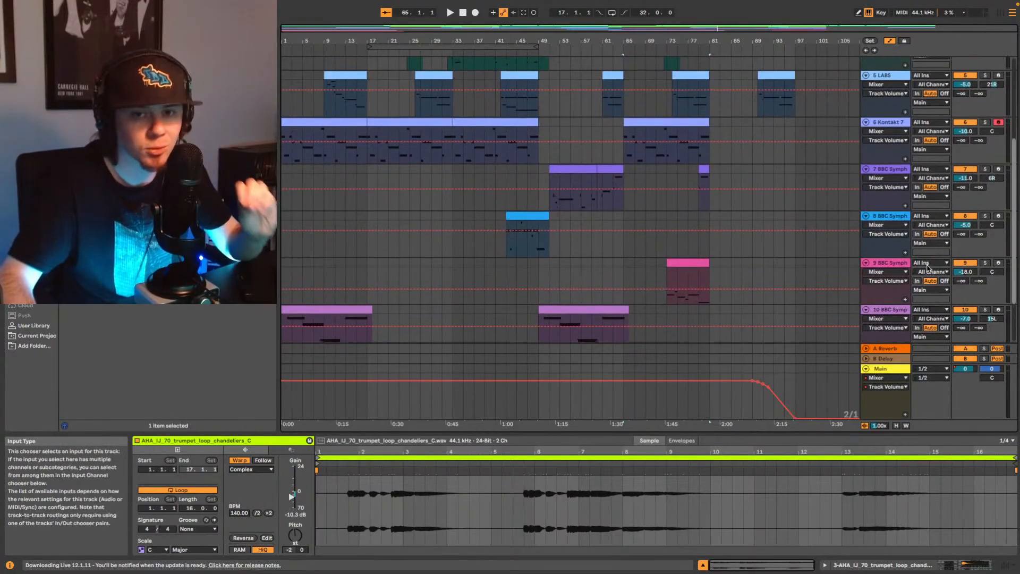
pyautogui.scroll(12, 928, 271)
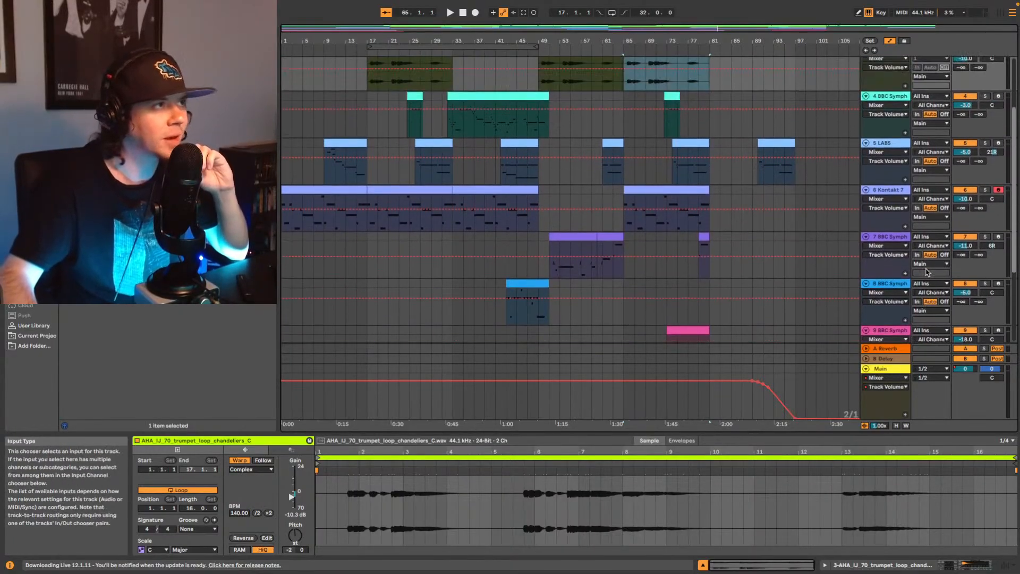
pyautogui.scroll(5, 928, 271)
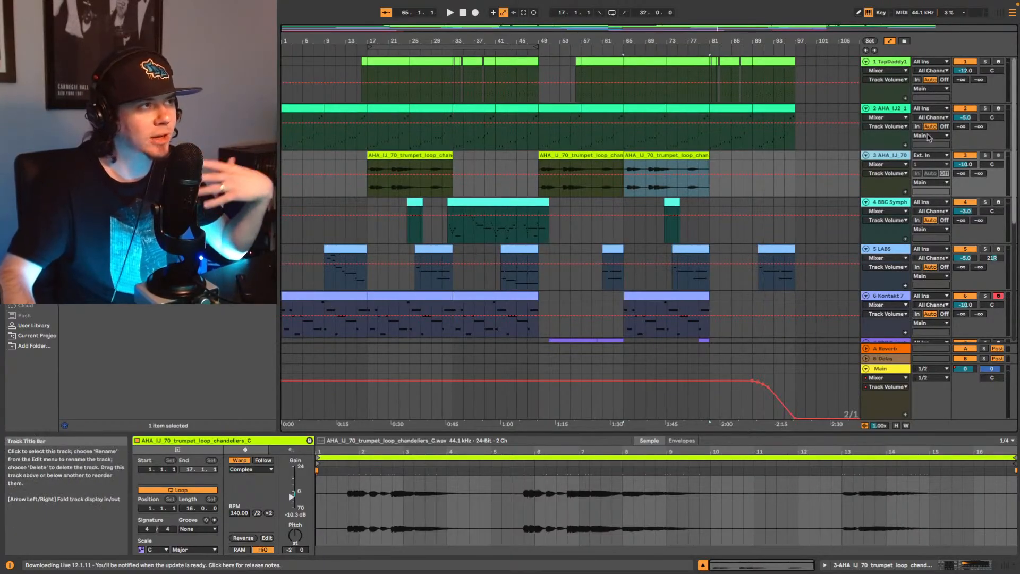
# Step: Select track 6, Kontakt 7, and review the tracks below it down to track 11
pyautogui.scroll(-1, 915, 169)
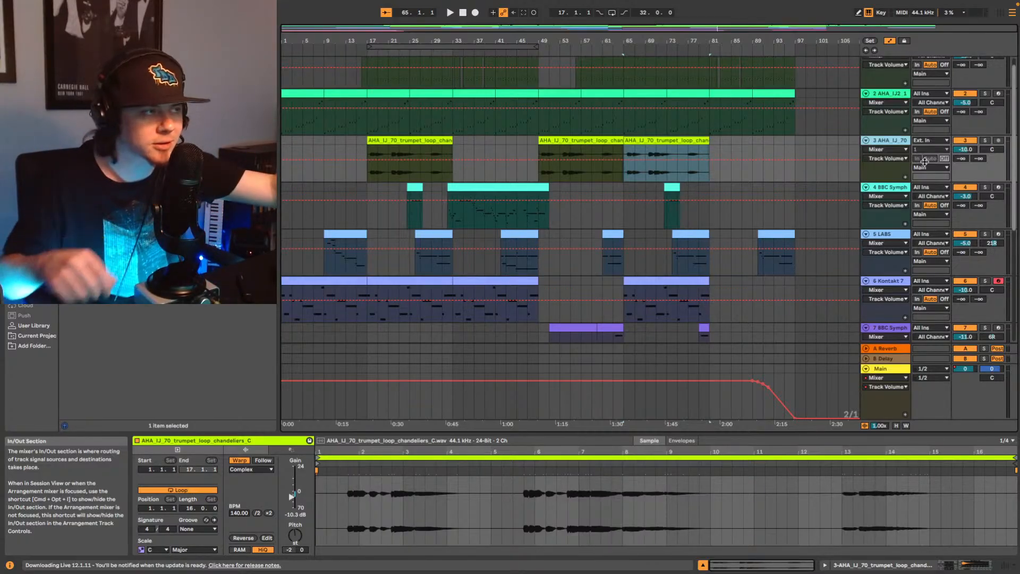
pyautogui.scroll(-4, 926, 160)
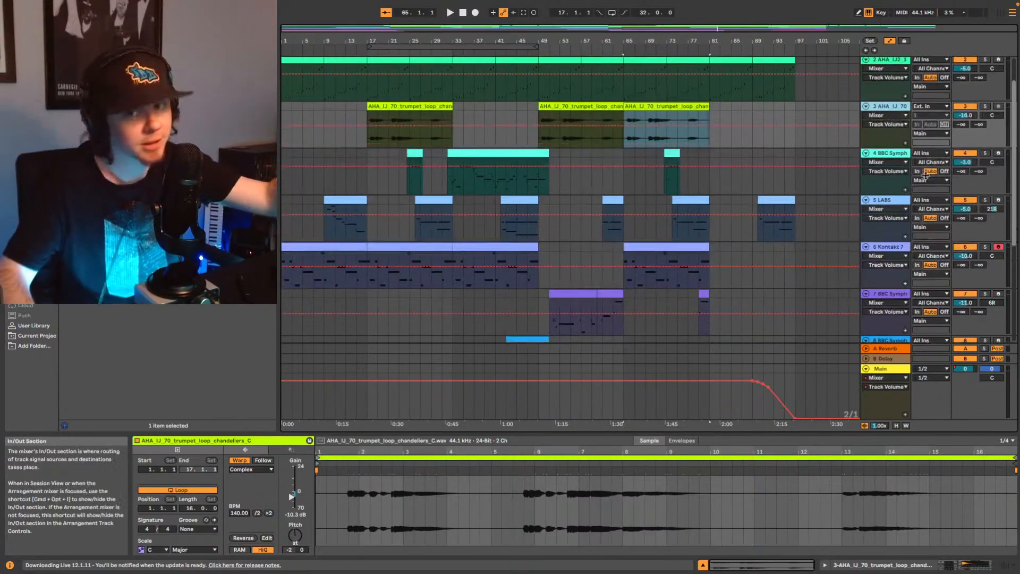
pyautogui.scroll(-1, 929, 178)
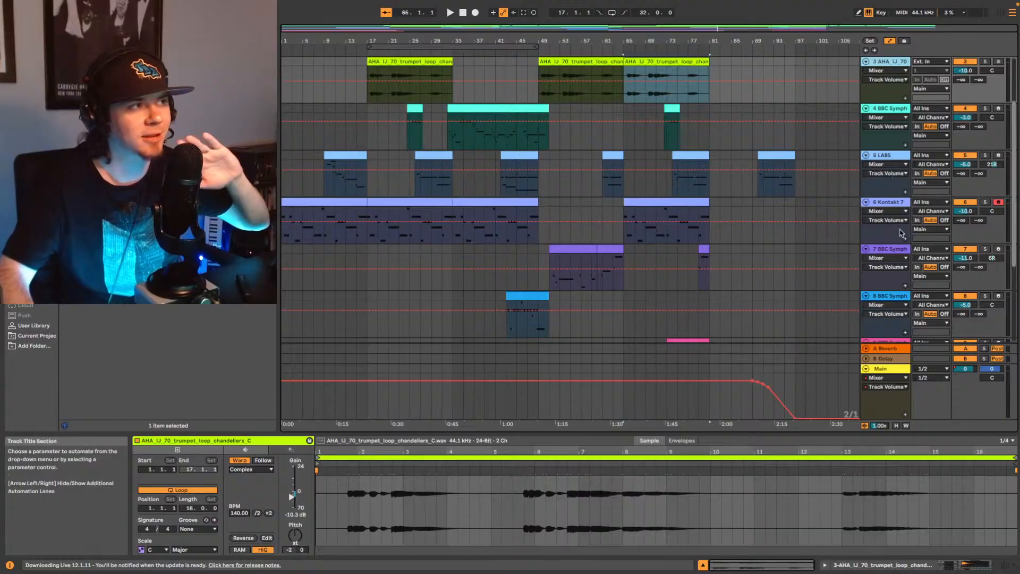
pyautogui.click(940, 238)
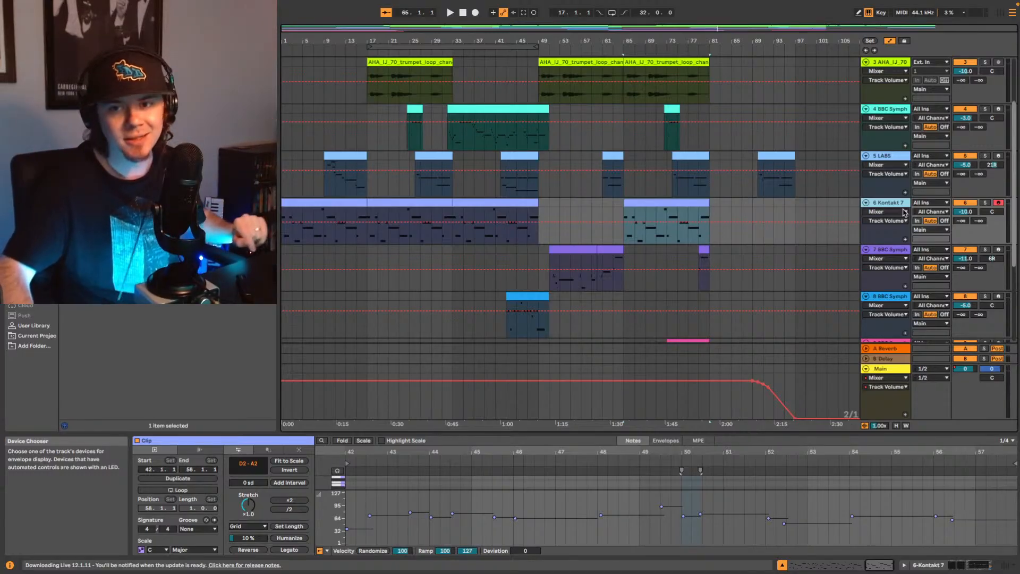
pyautogui.scroll(-5, 881, 193)
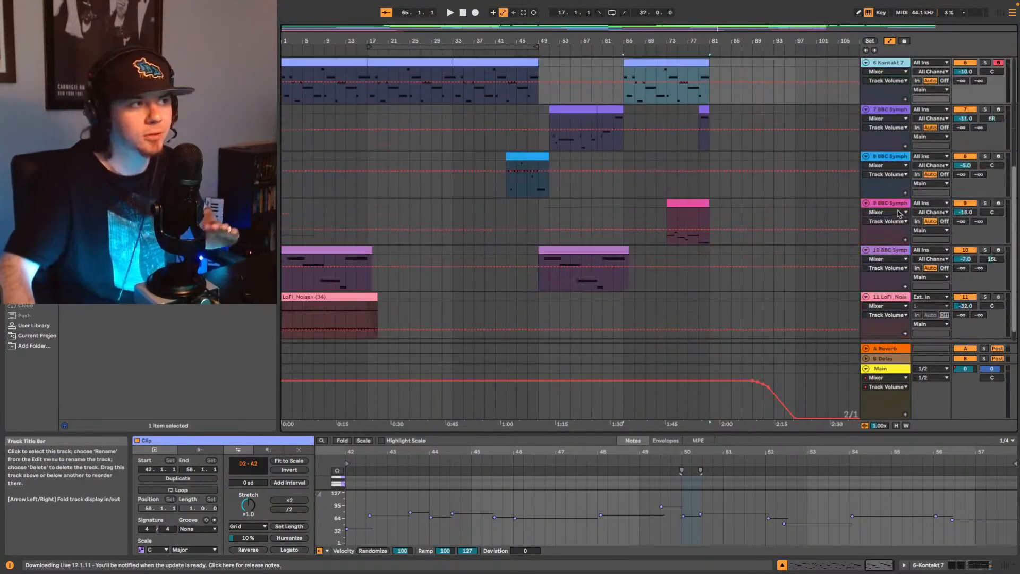
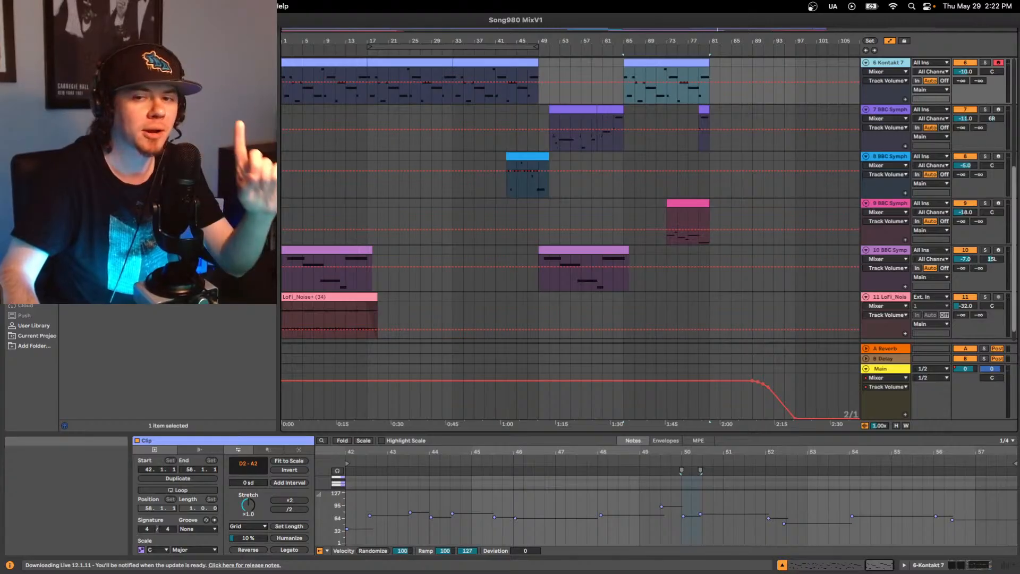
# Step: Take the Live window out of full screen and switch to Spotify to view the TapDaddy artist page
pyautogui.press('super+ctrl+f')
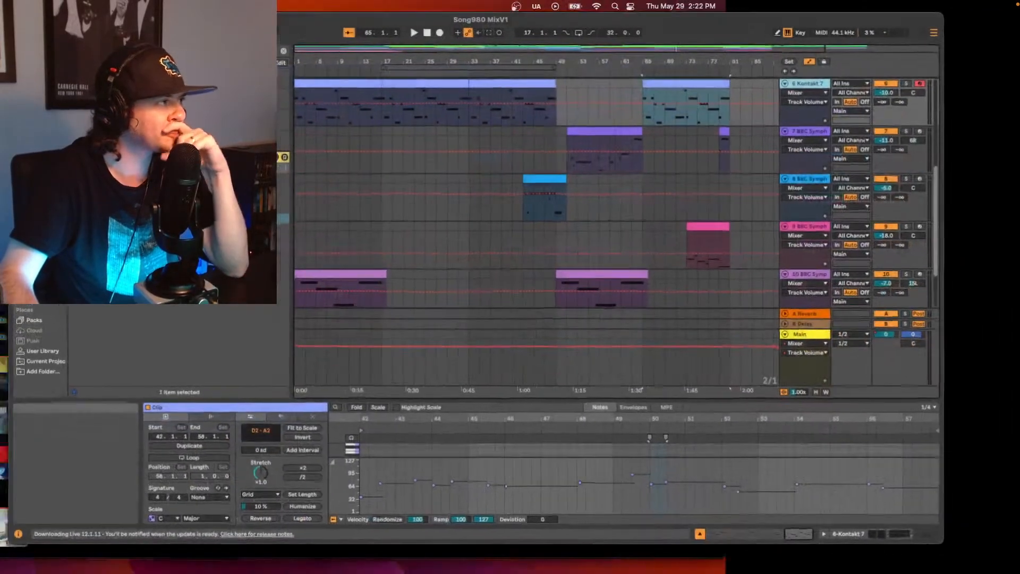
pyautogui.click(969, 78)
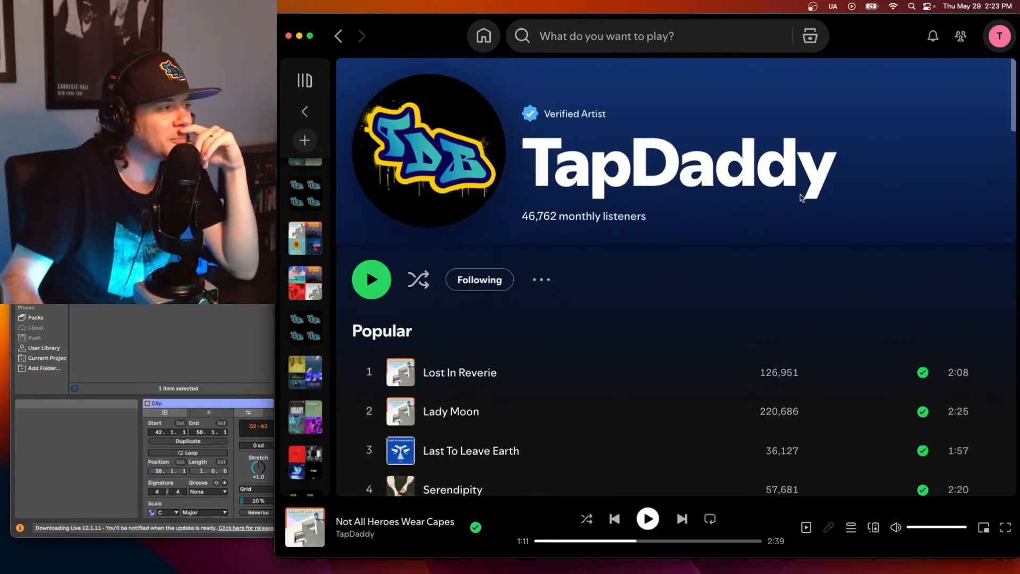
pyautogui.scroll(-1, 702, 325)
pyautogui.scroll(1, 737, 323)
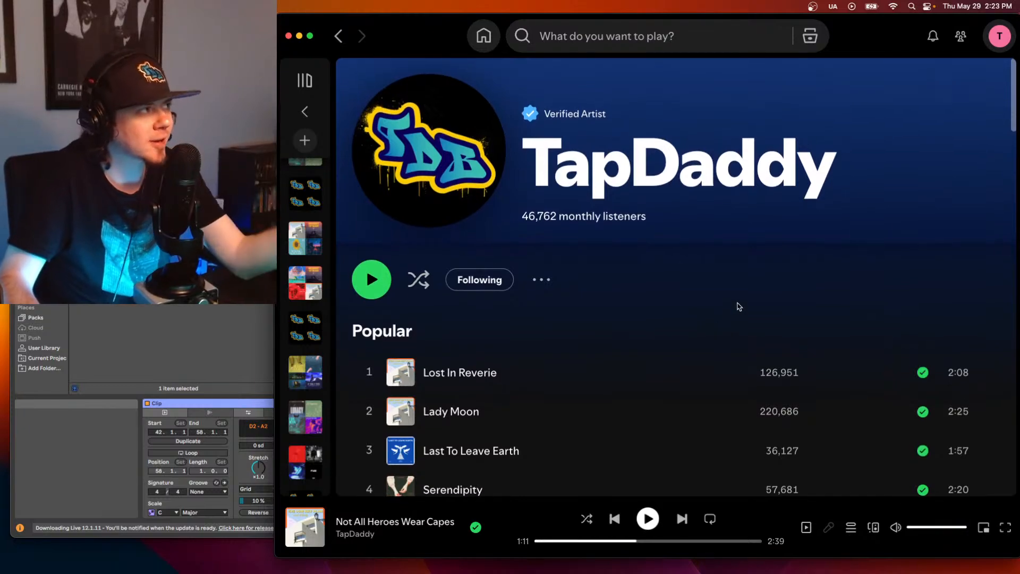
# Step: Switch to Safari, arrange its window over Spotify, and look at the track list on the tapdaddybeats.beatstars.com store page
pyautogui.moveTo(439, 554)
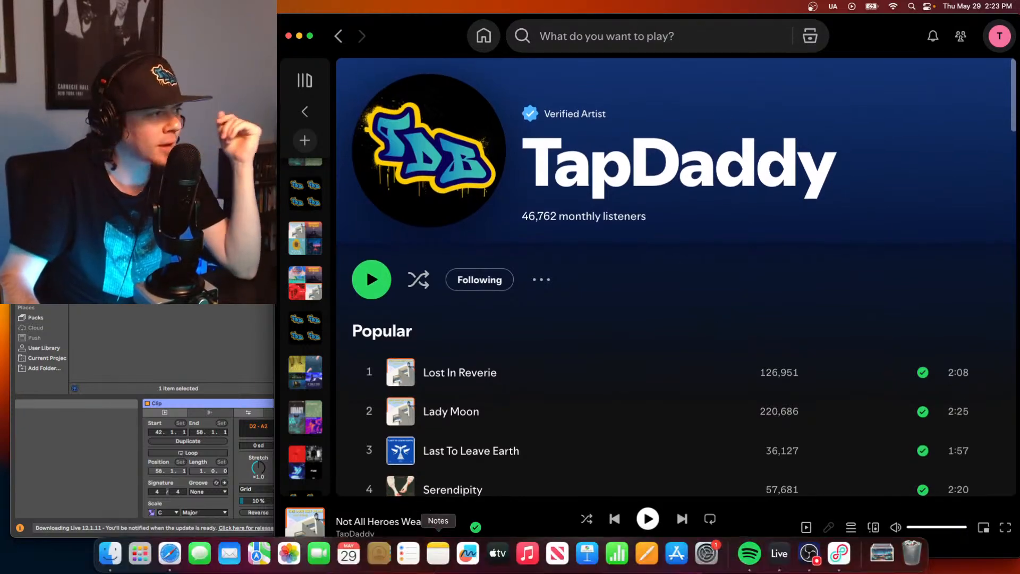
pyautogui.click(180, 558)
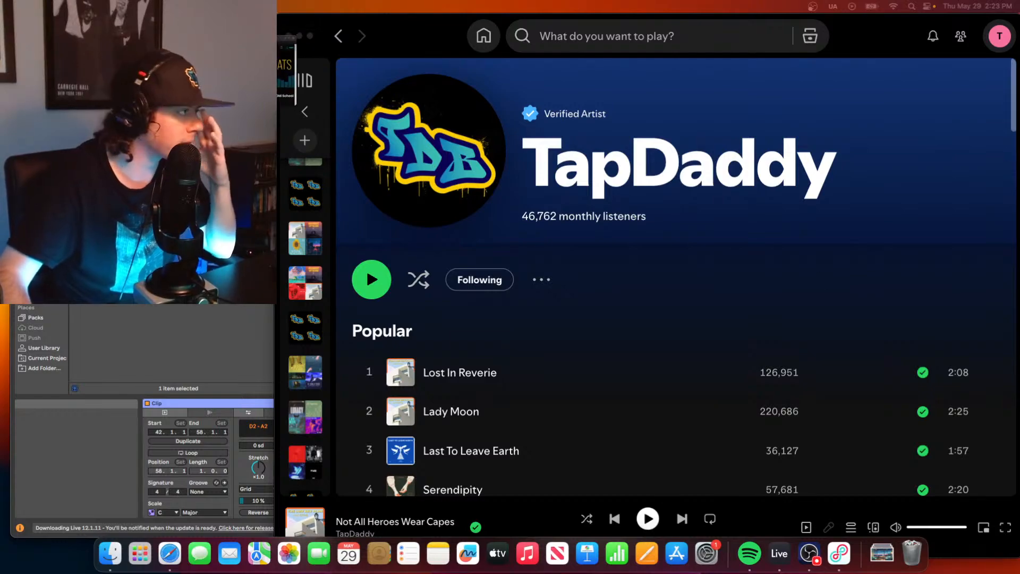
pyautogui.moveTo(1, 43); pyautogui.dragTo(287, 124)
pyautogui.moveTo(583, 378); pyautogui.dragTo(822, 489)
pyautogui.scroll(-3, 556, 264)
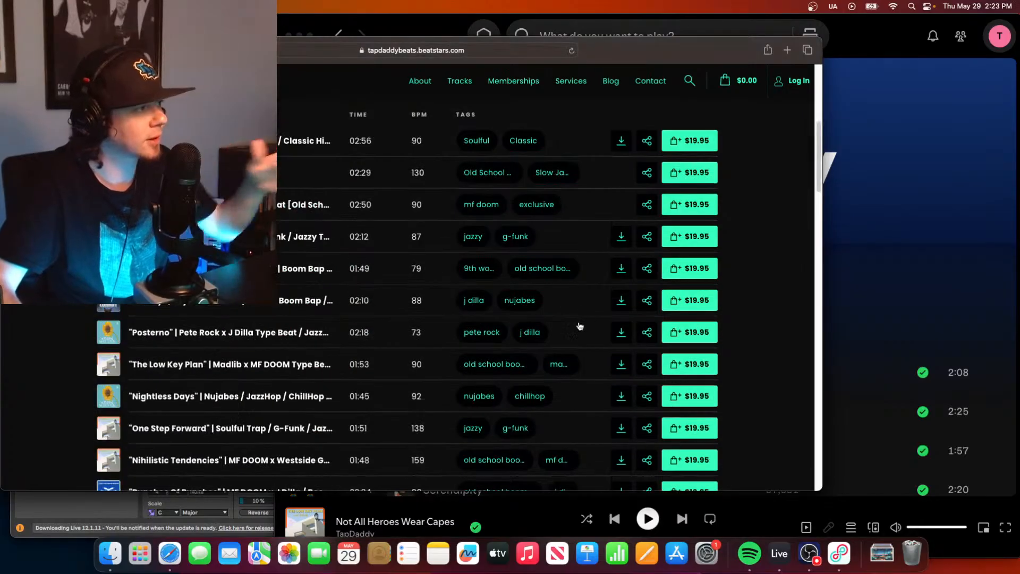
pyautogui.scroll(4, 381, 262)
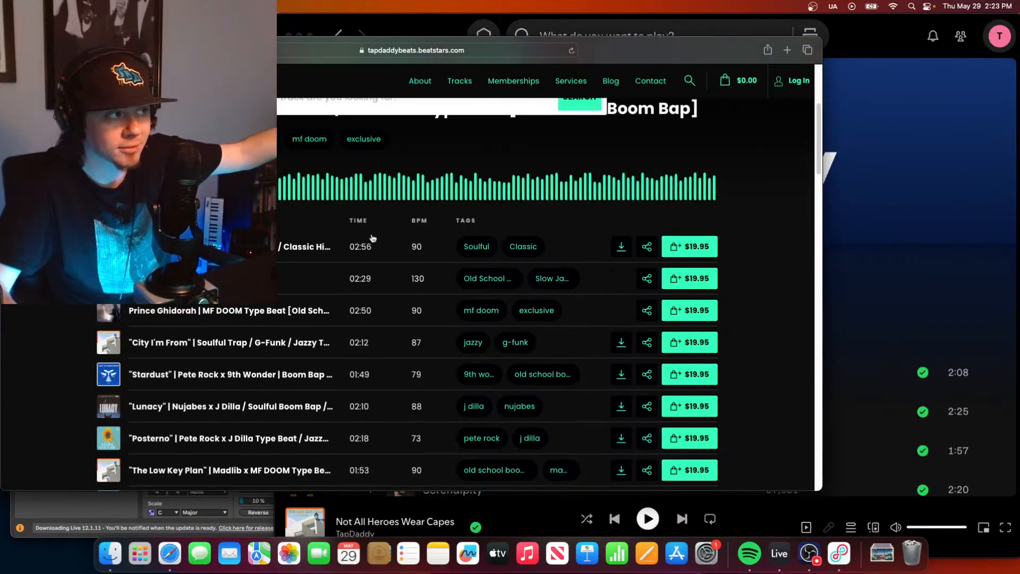
# Step: Browse the BeatStars beat listings down to "Alpaca Bowl" at the end of the list
pyautogui.click(901, 251)
pyautogui.click(222, 310)
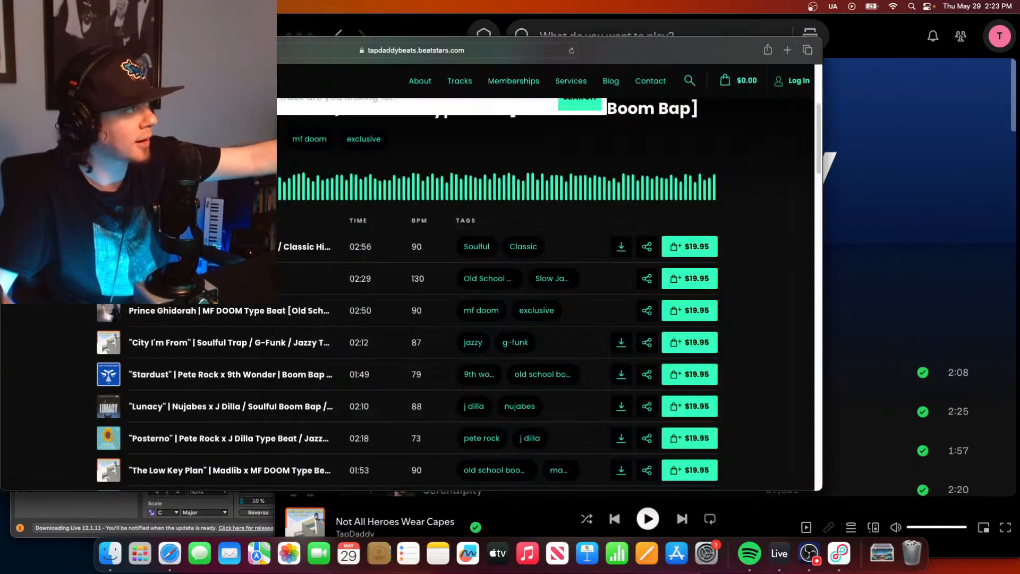
pyautogui.scroll(-8, 222, 310)
pyautogui.scroll(-5, 441, 324)
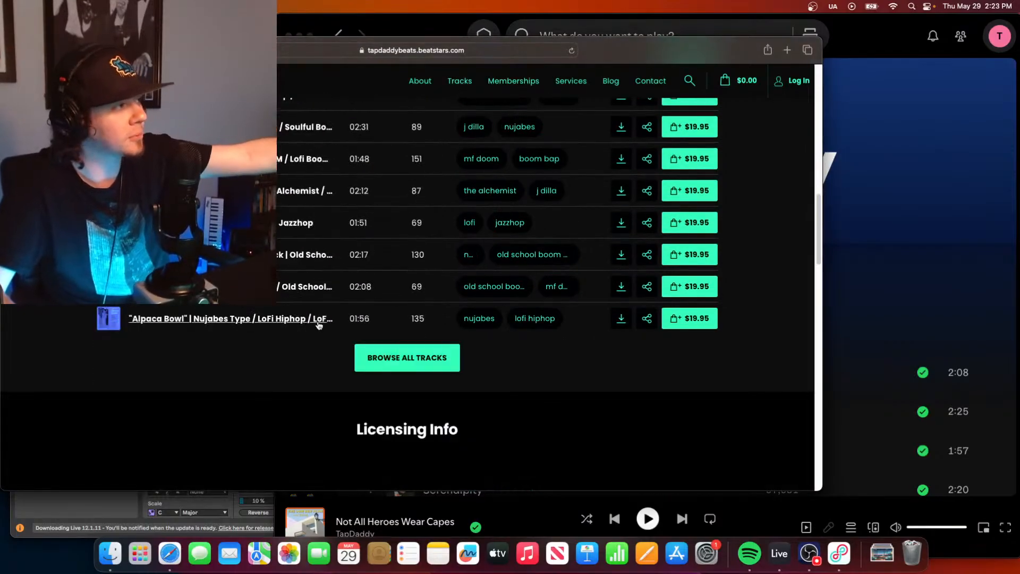
pyautogui.scroll(1, 516, 309)
pyautogui.scroll(5, 516, 308)
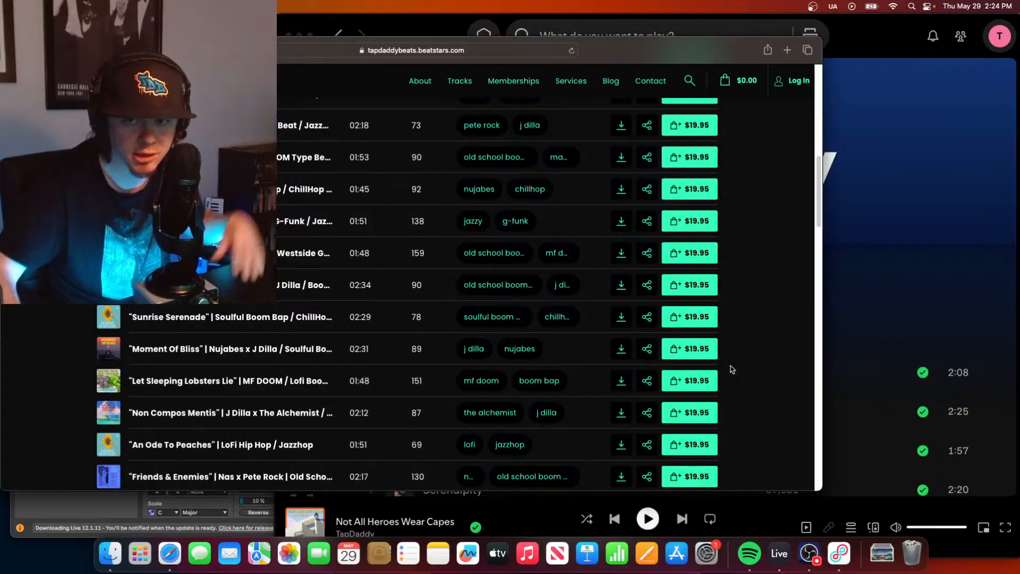
pyautogui.scroll(-2, 732, 366)
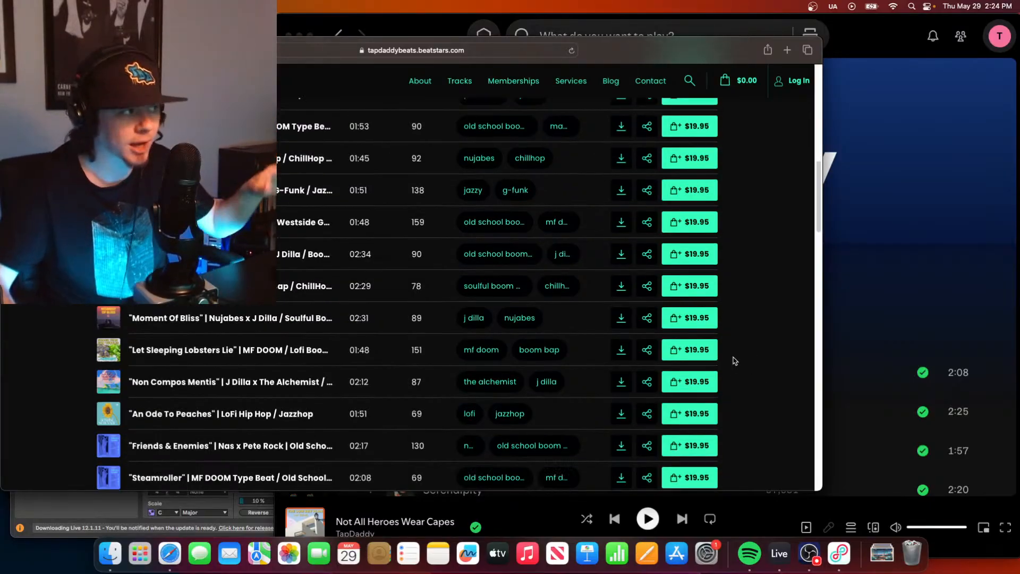
pyautogui.scroll(-6, 749, 319)
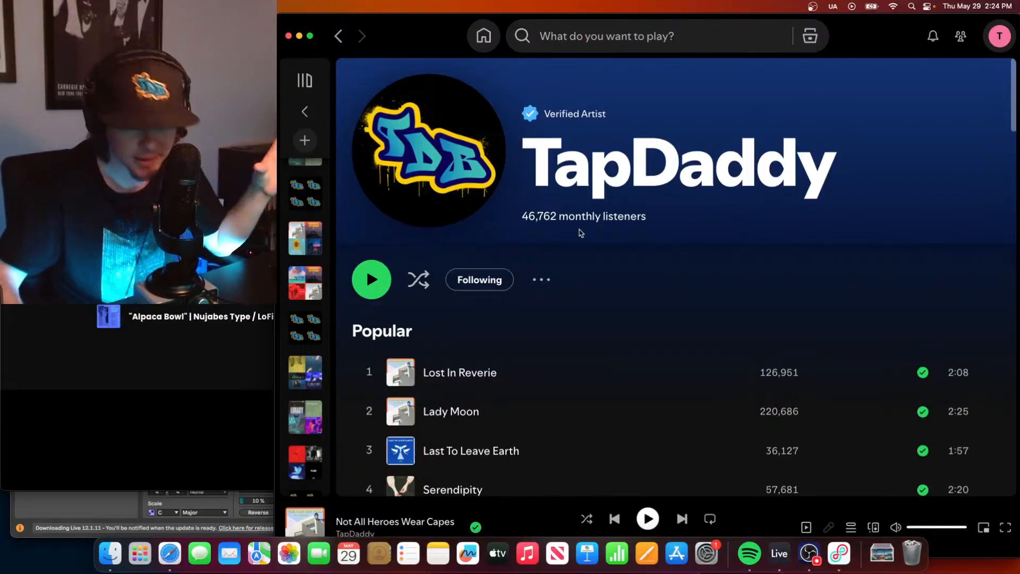
# Step: View the TapDaddy artist page in Spotify again, switching briefly to the Live arrangement and back
pyautogui.scroll(-2, 624, 387)
pyautogui.scroll(2, 665, 383)
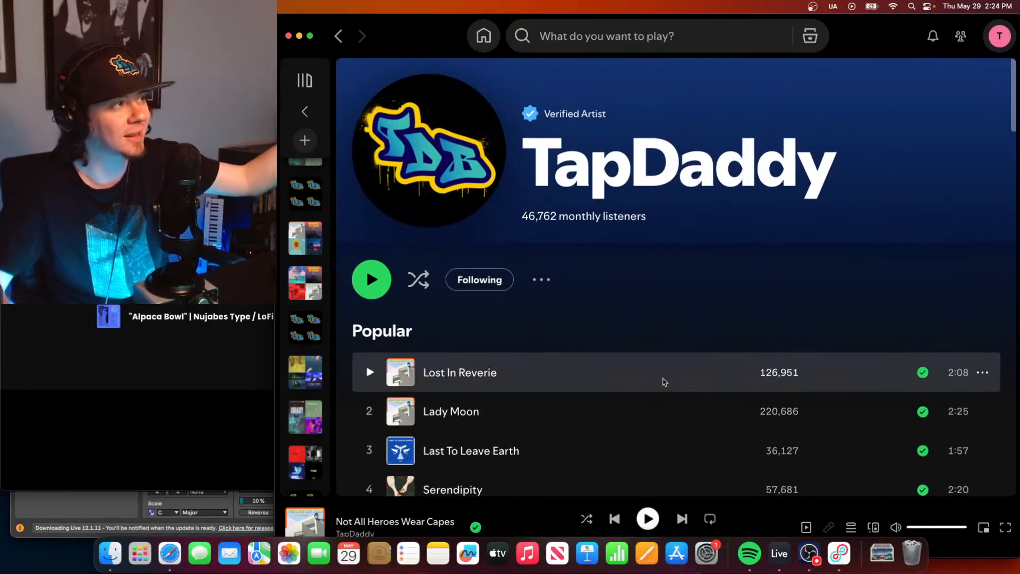
pyautogui.click(125, 506)
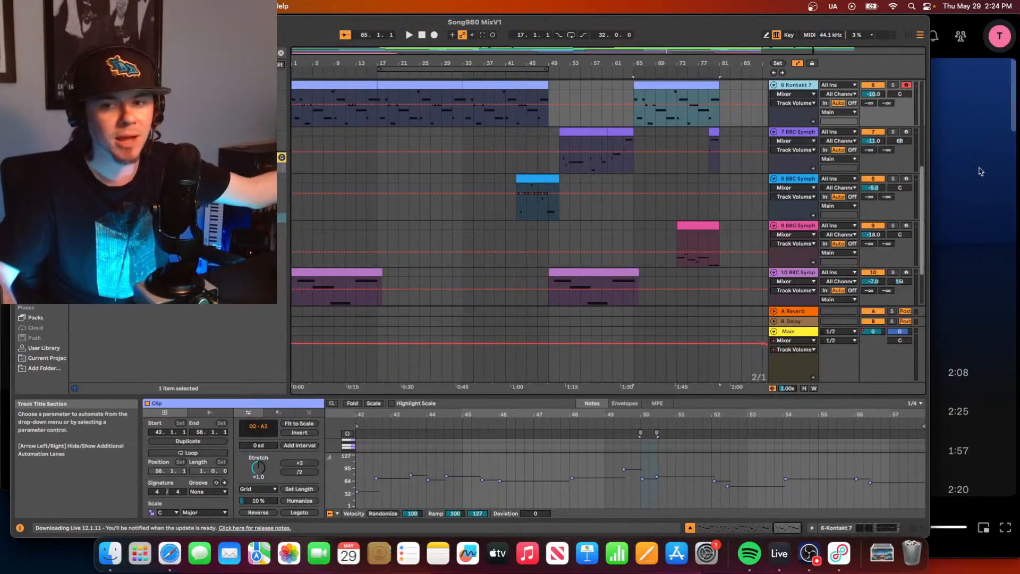
pyautogui.click(962, 103)
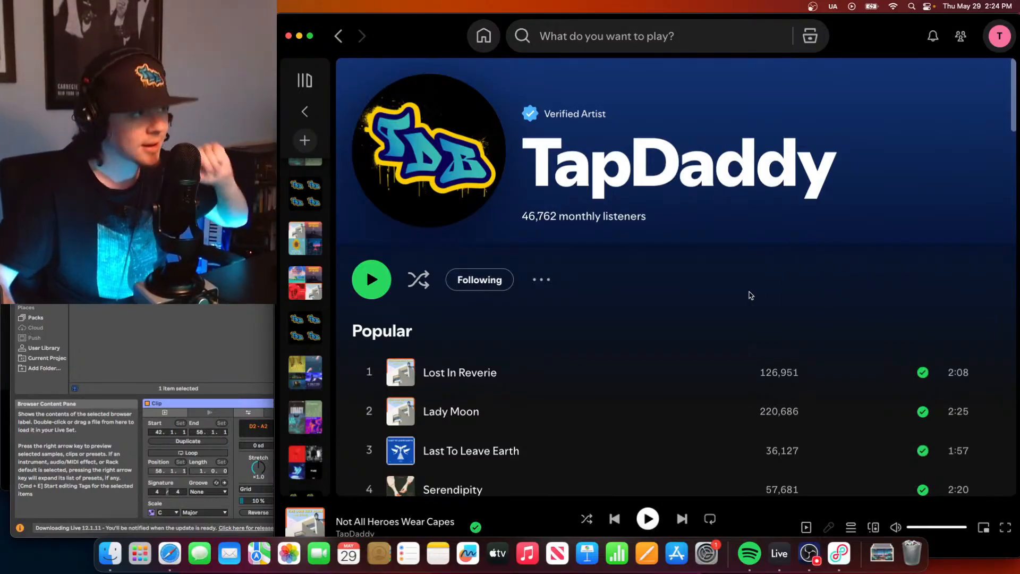
# Step: View the BeatStars store in Safari, switch briefly to the Live arrangement, and return to the TapDaddy artist page in Spotify
pyautogui.click(168, 556)
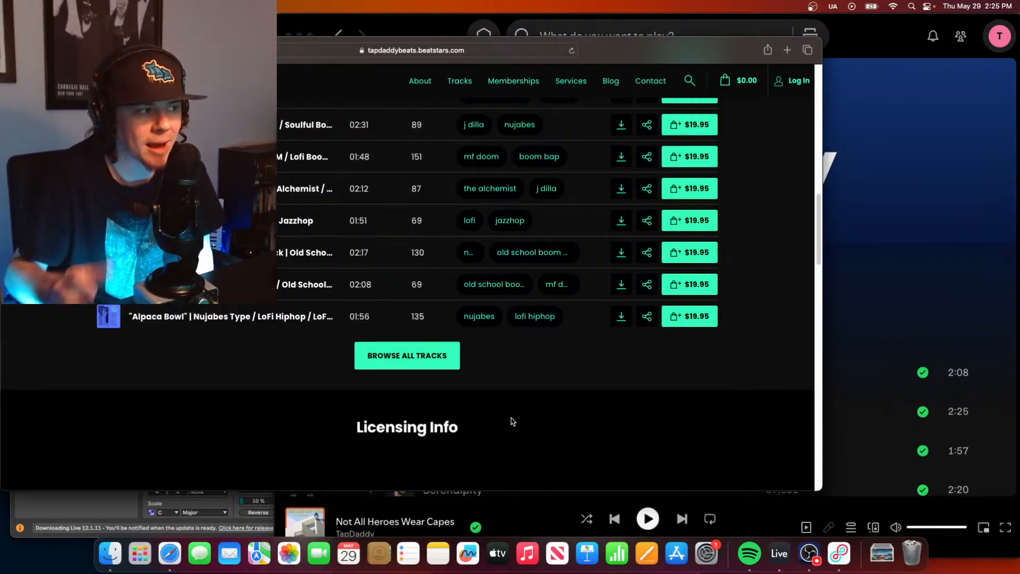
pyautogui.click(786, 555)
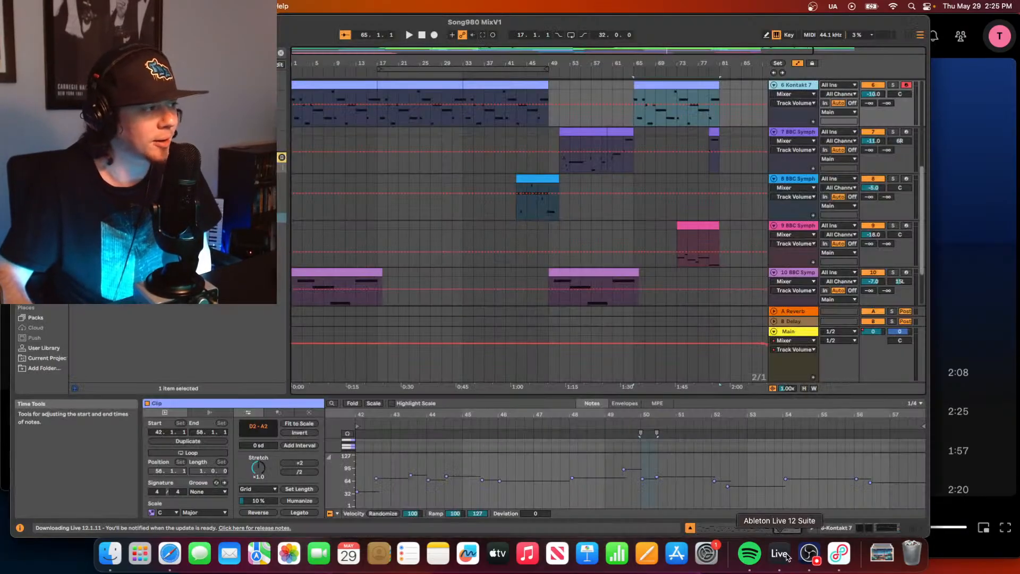
pyautogui.click(774, 73)
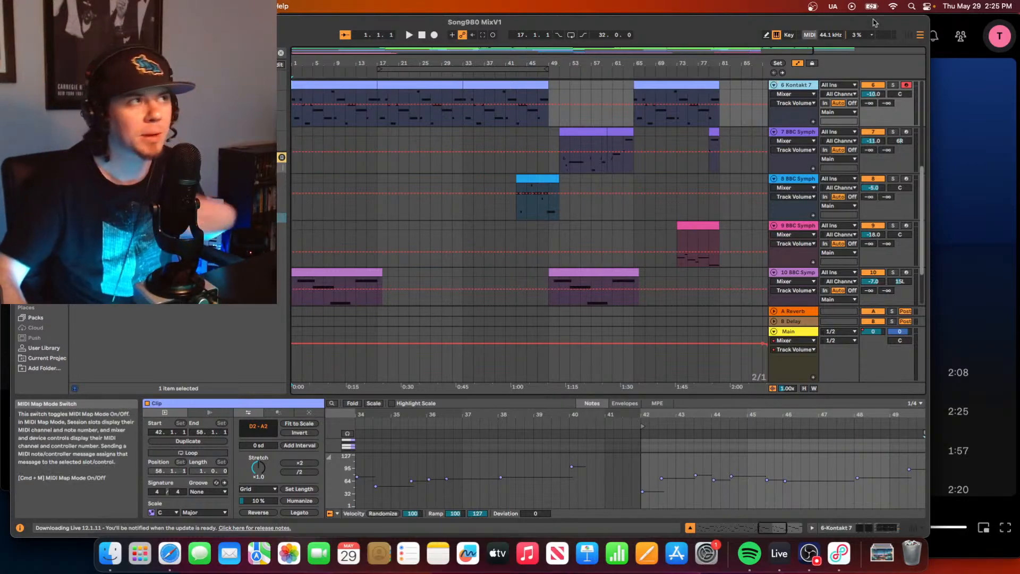
pyautogui.click(979, 108)
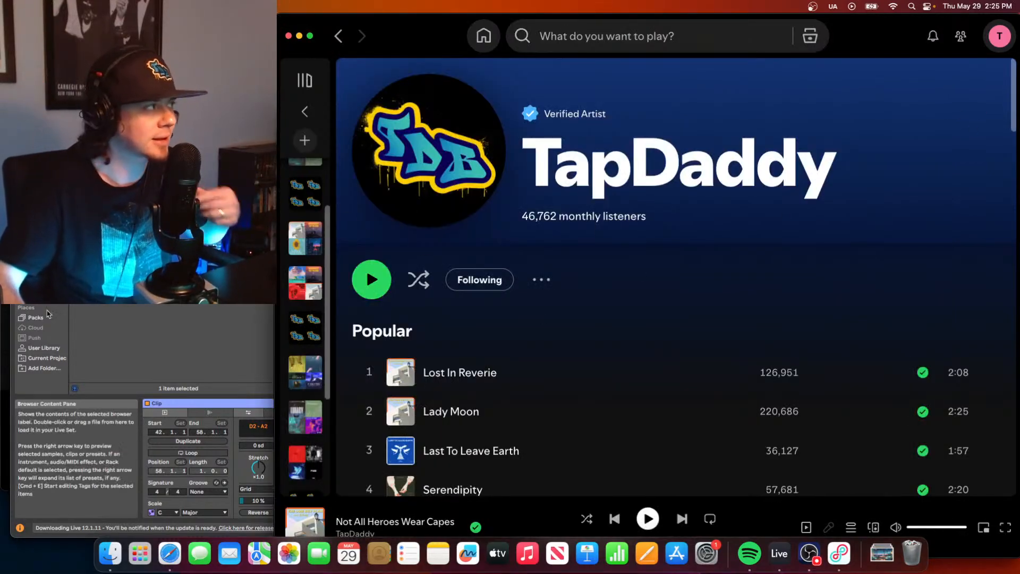
# Step: Switch back to Live in full screen and look over the arrangement from the LoFi noise track up to the piano loop
pyautogui.click(147, 324)
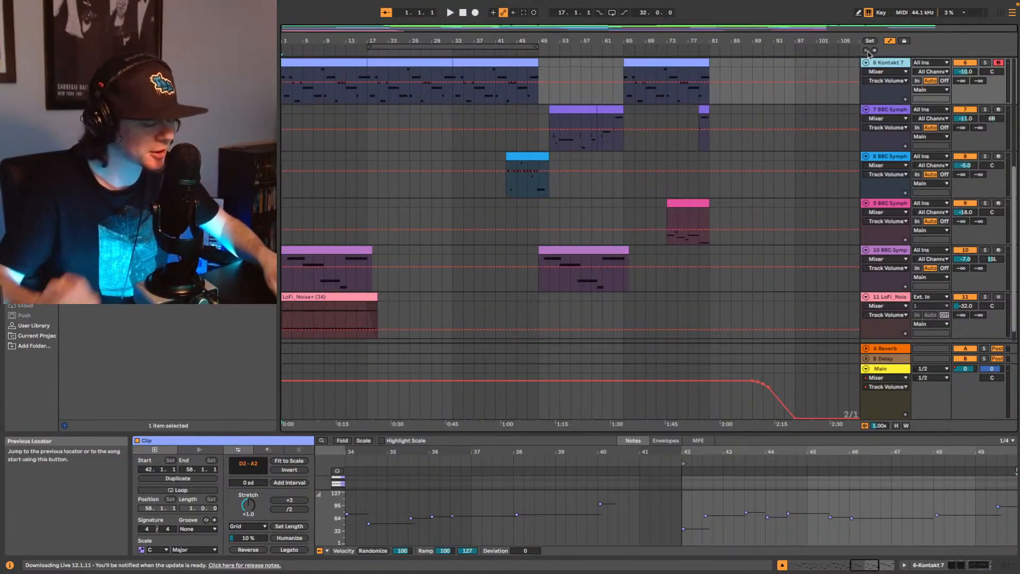
pyautogui.scroll(-1, 637, 193)
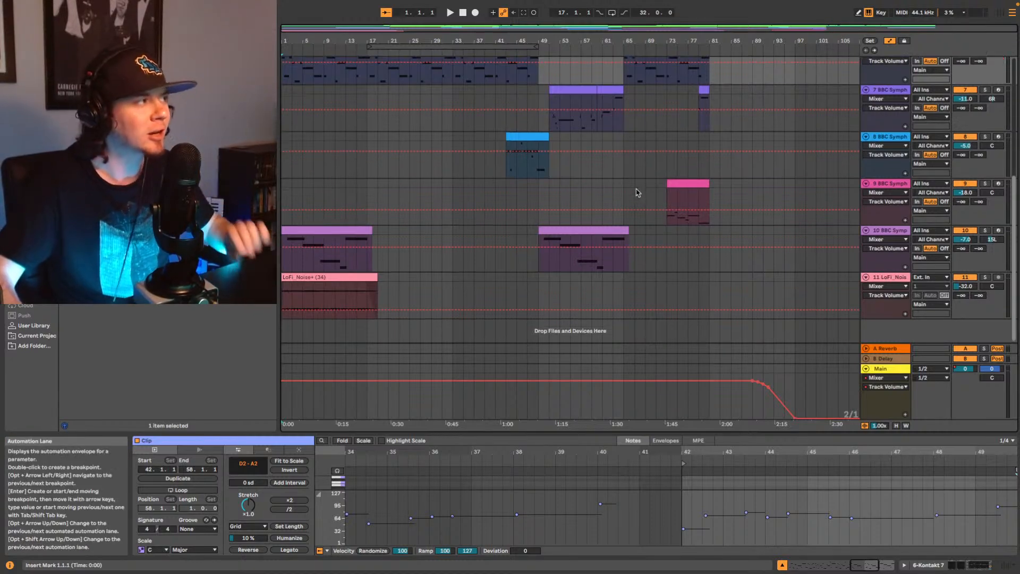
pyautogui.scroll(6, 638, 193)
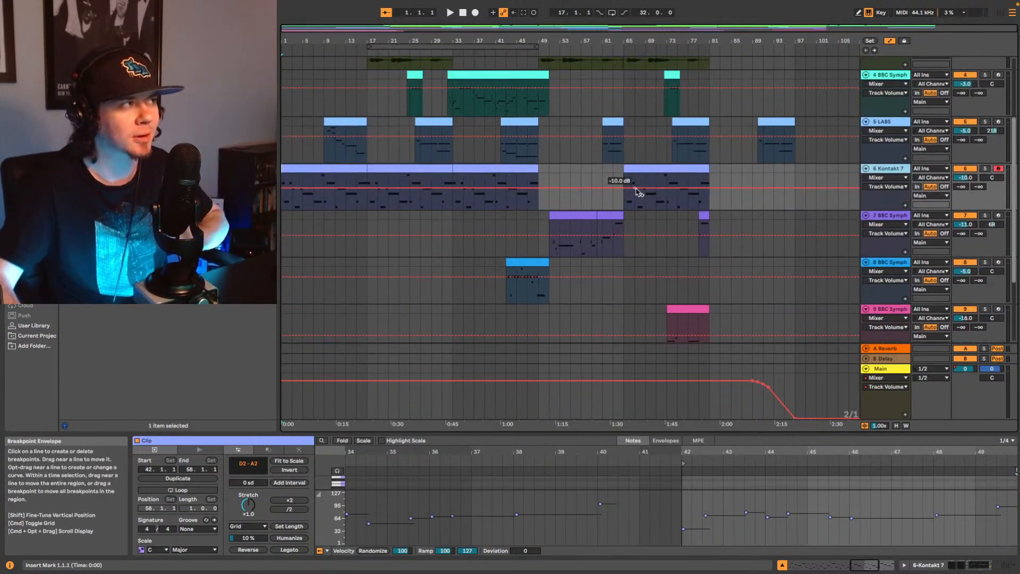
pyautogui.scroll(5, 641, 194)
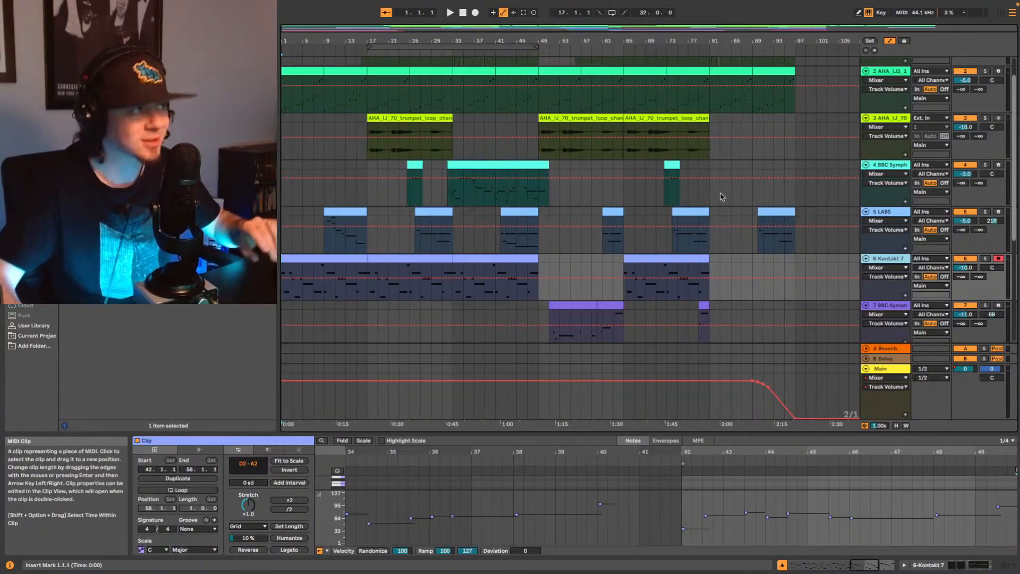
# Step: During playback, turn on the trumpet loop track's Delay and insert a UADx LA-2A Tube Compressor ahead of it
pyautogui.press('space')
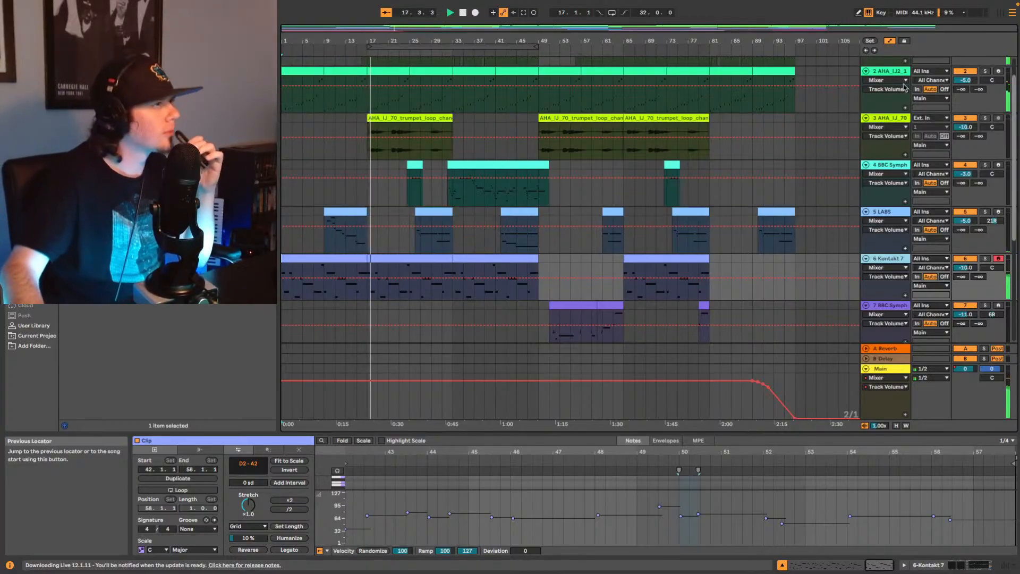
pyautogui.click(931, 154)
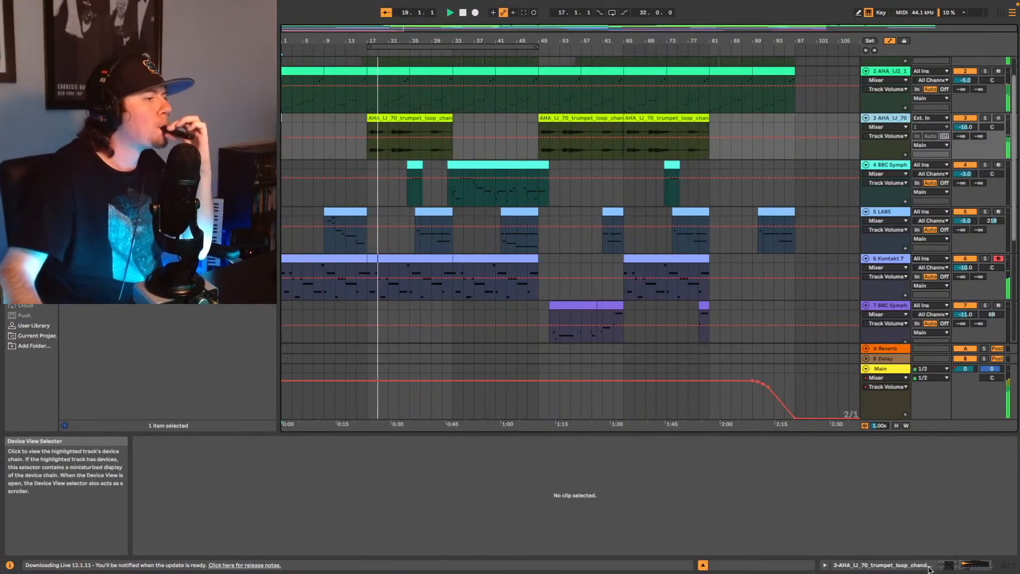
pyautogui.click(965, 565)
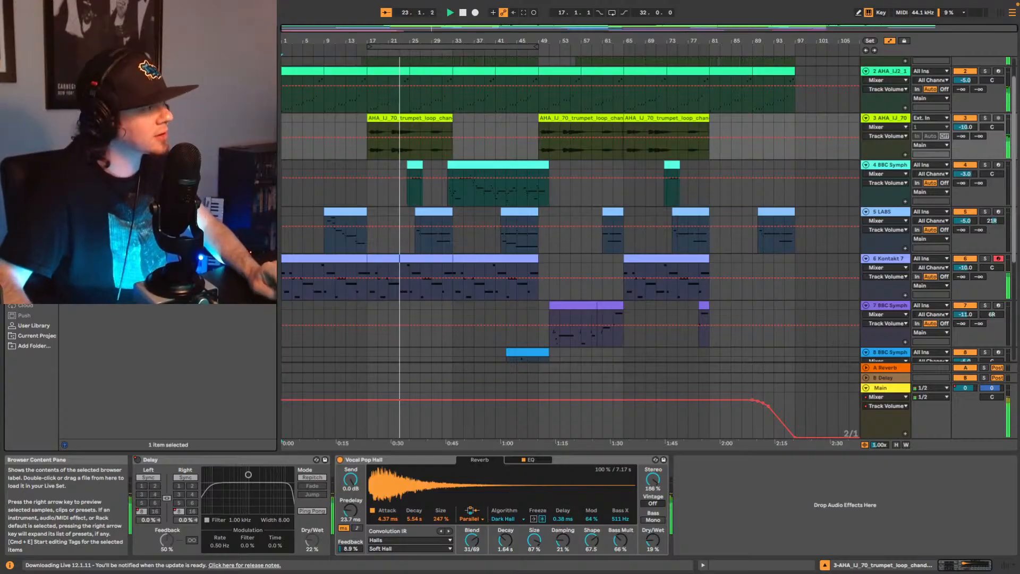
pyautogui.click(140, 460)
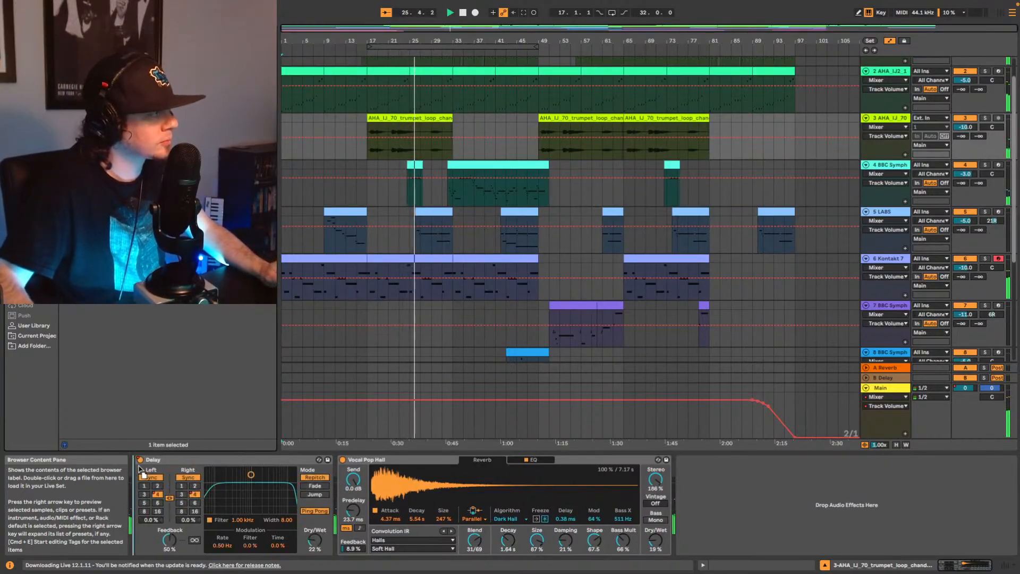
pyautogui.moveTo(139, 469); pyautogui.dragTo(140, 468)
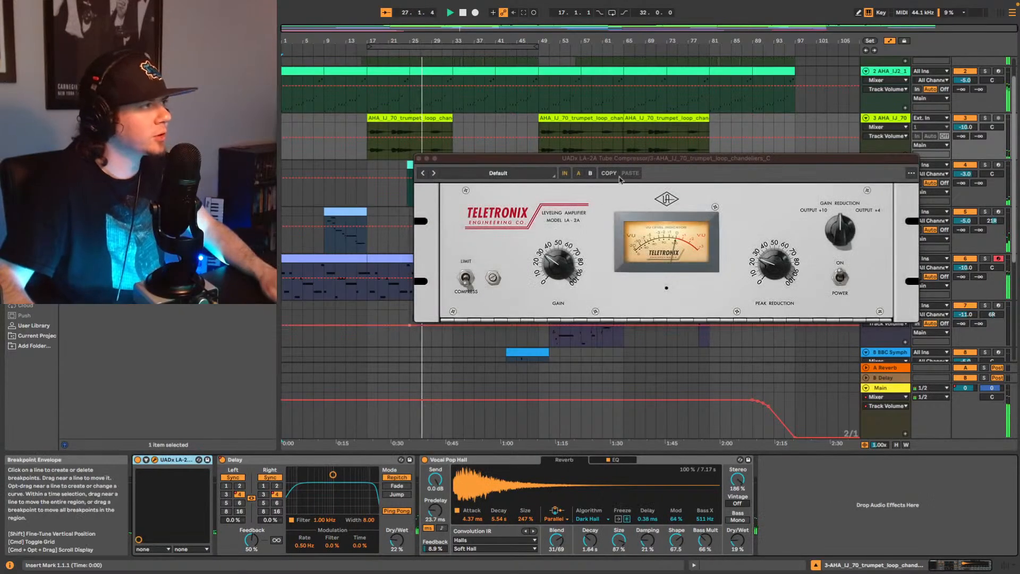
# Step: Play the trumpet loop from bar 17 while fine-tuning the LA-2A's gain and setting its peak reduction to about 50
pyautogui.press('space')
pyautogui.click(369, 148)
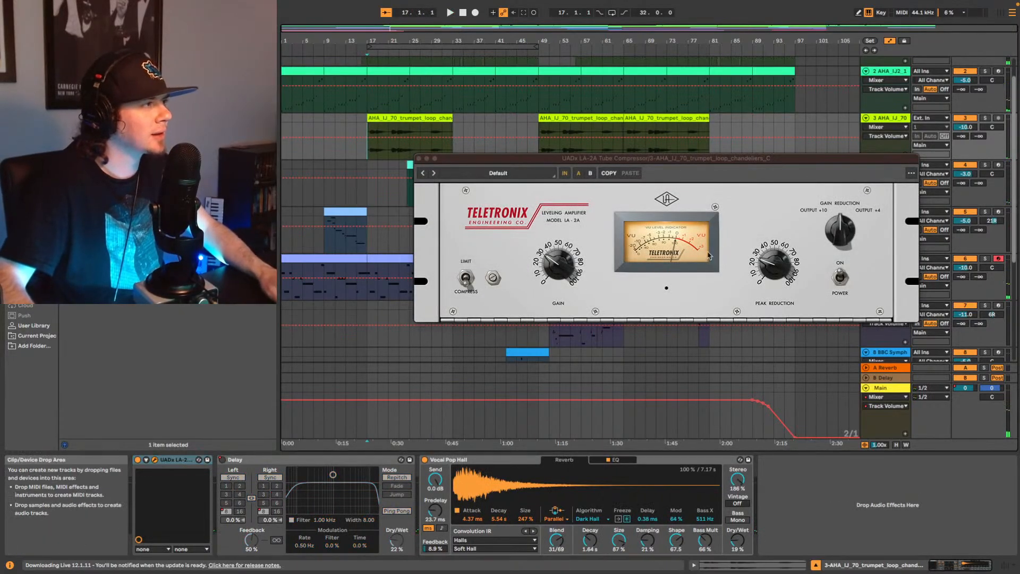
pyautogui.press('space')
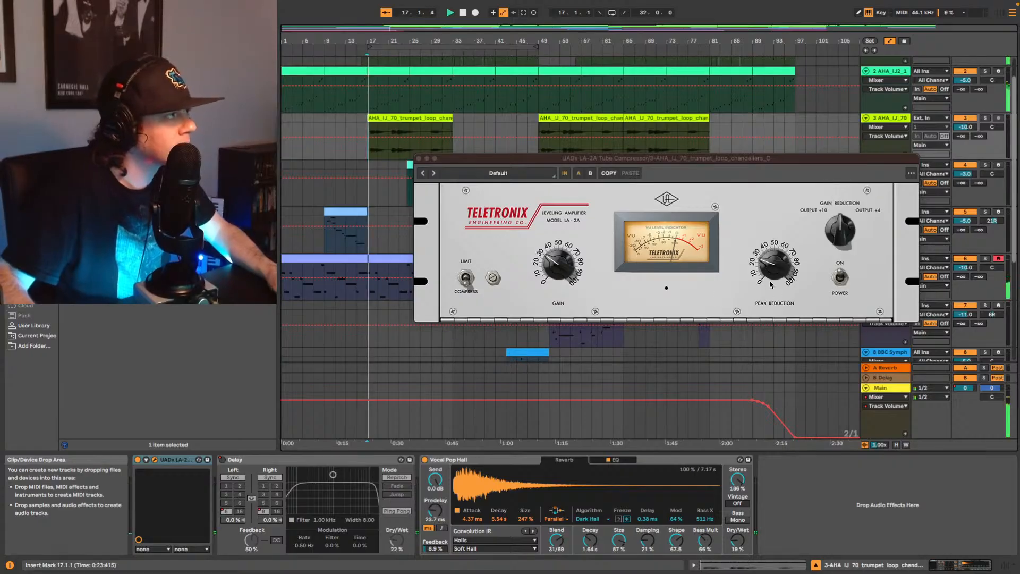
pyautogui.moveTo(780, 272); pyautogui.dragTo(784, 253)
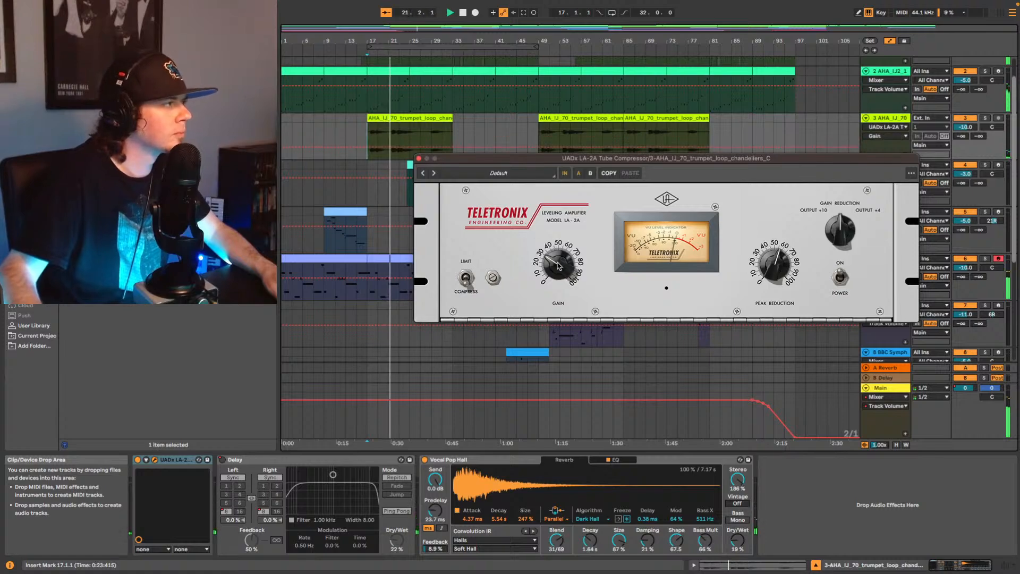
pyautogui.moveTo(562, 265); pyautogui.dragTo(562, 267)
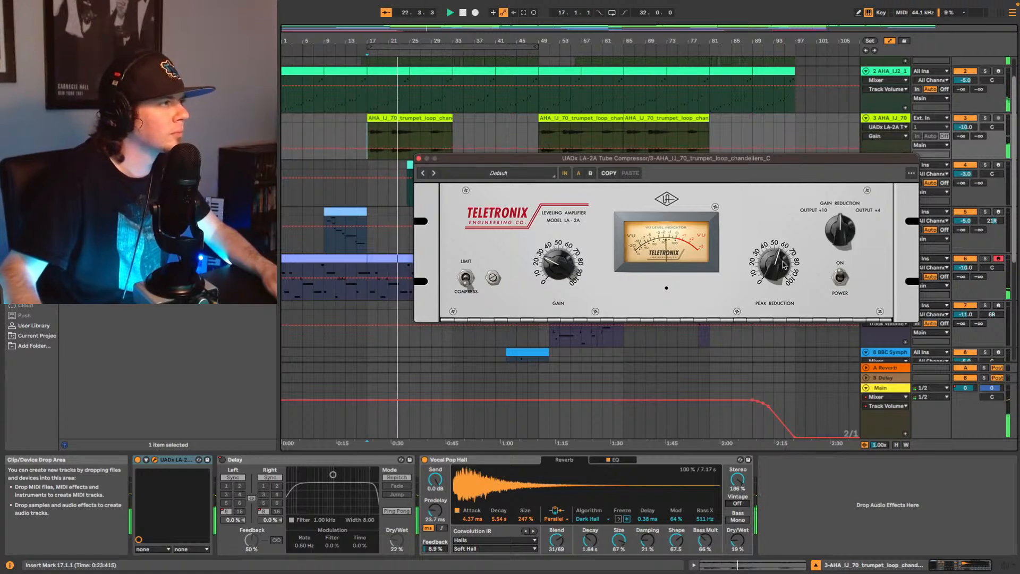
pyautogui.moveTo(779, 263); pyautogui.dragTo(780, 267)
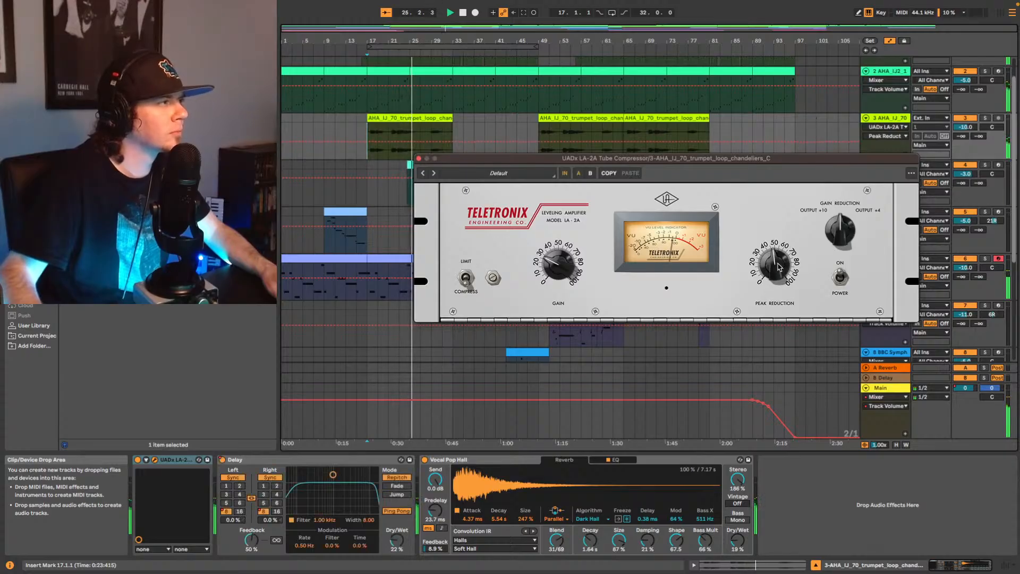
pyautogui.press('space')
pyautogui.press('space')
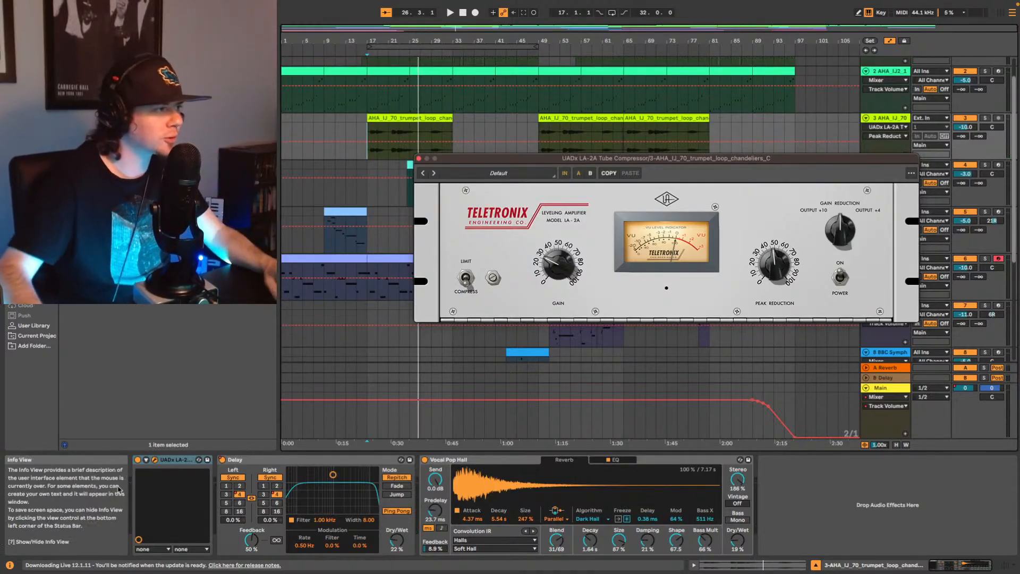
# Step: Replay the trumpet loop to compare it with the LA-2A bypassed and active, and close the compressor window
pyautogui.press('space')
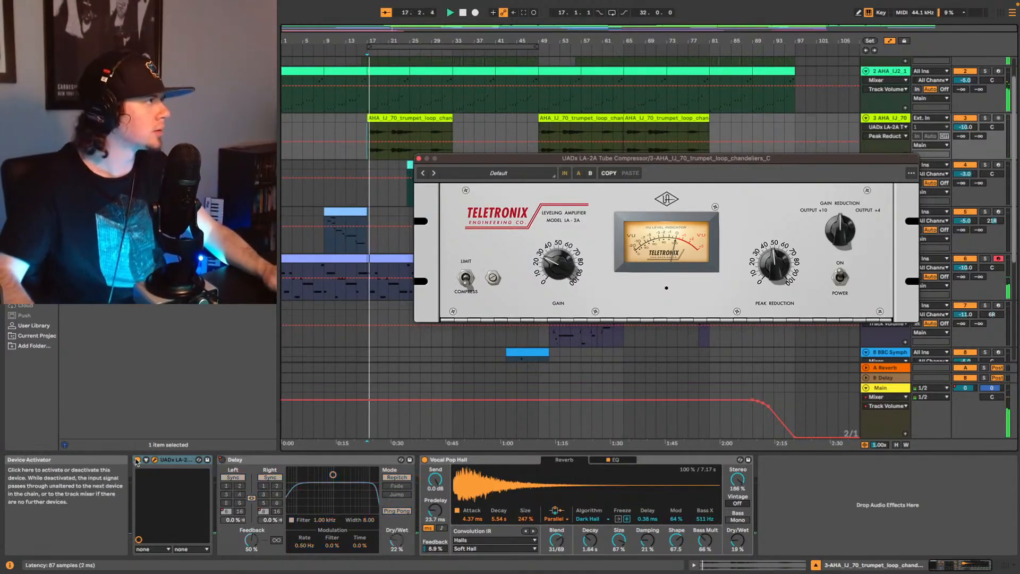
pyautogui.click(138, 460)
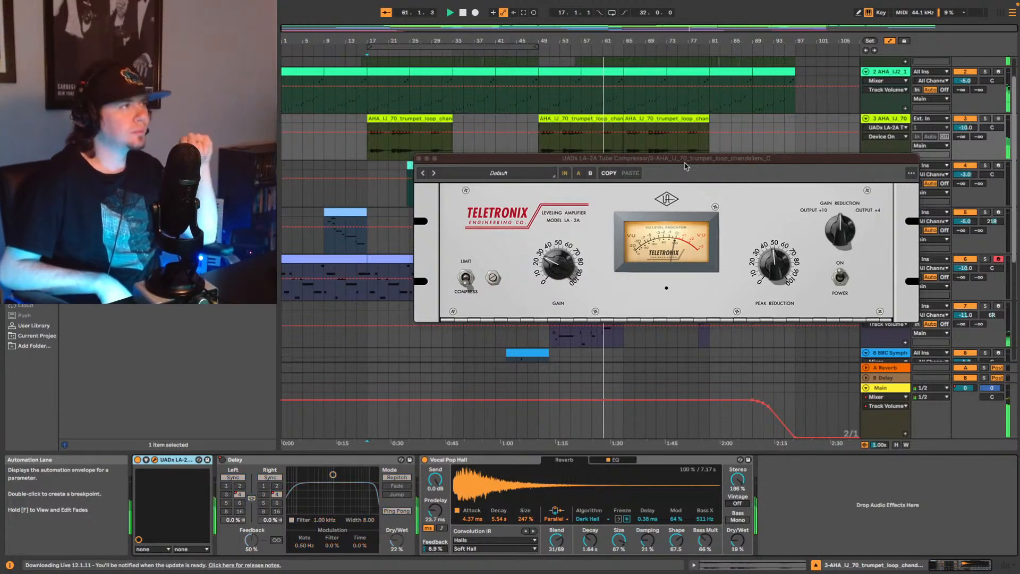
pyautogui.click(419, 159)
# Step: Play the song from bar 51 and set track 7 BBC Symphony Orchestra's volume to -10.0 dB
pyautogui.scroll(-3, 645, 234)
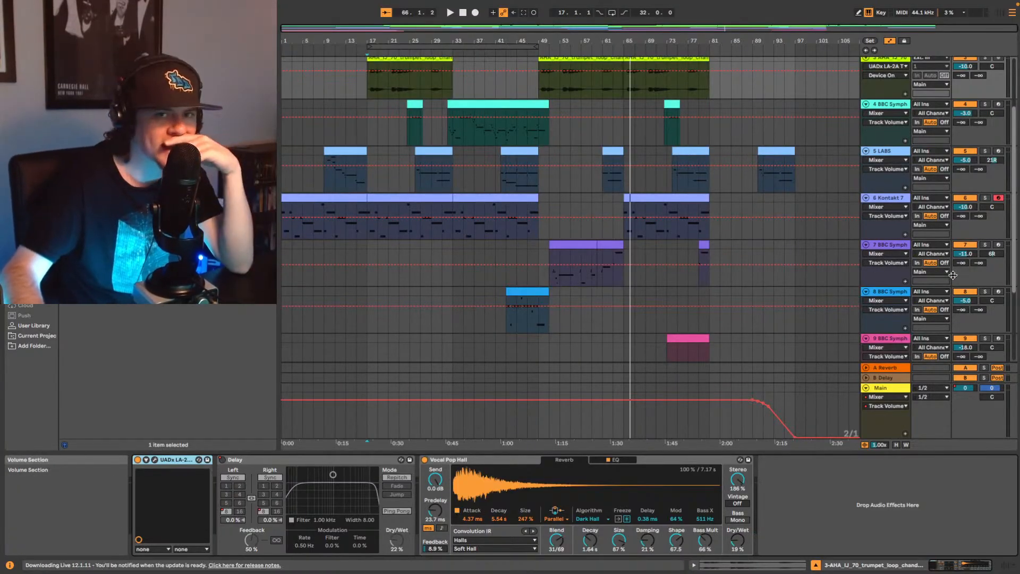
pyautogui.scroll(3, 744, 297)
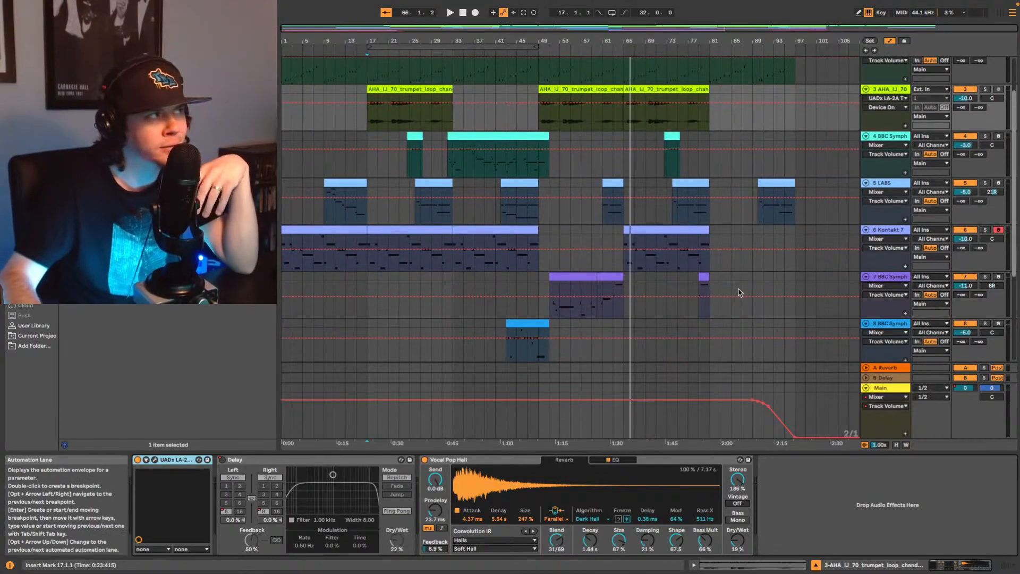
pyautogui.scroll(1, 715, 249)
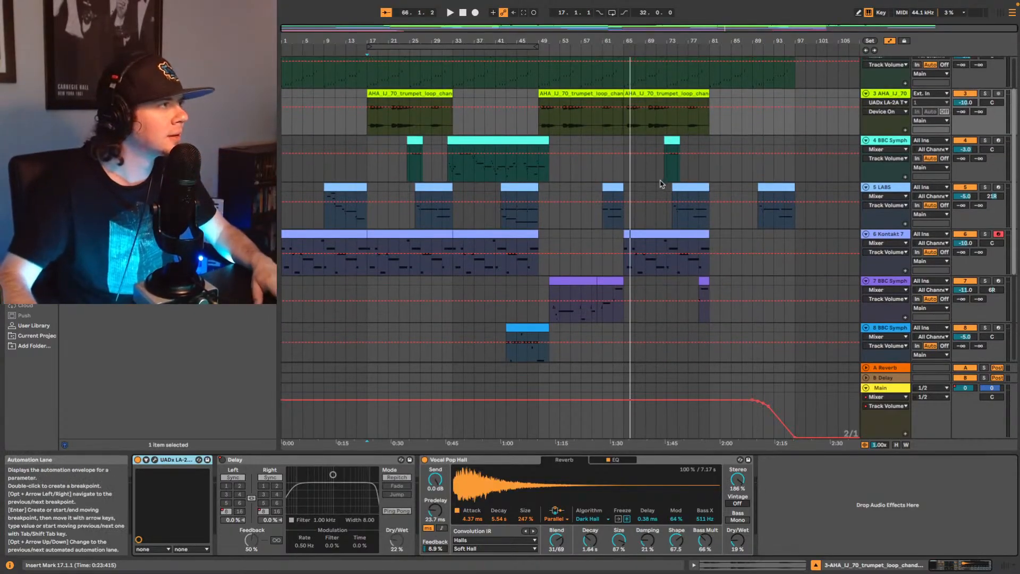
pyautogui.scroll(-5, 612, 306)
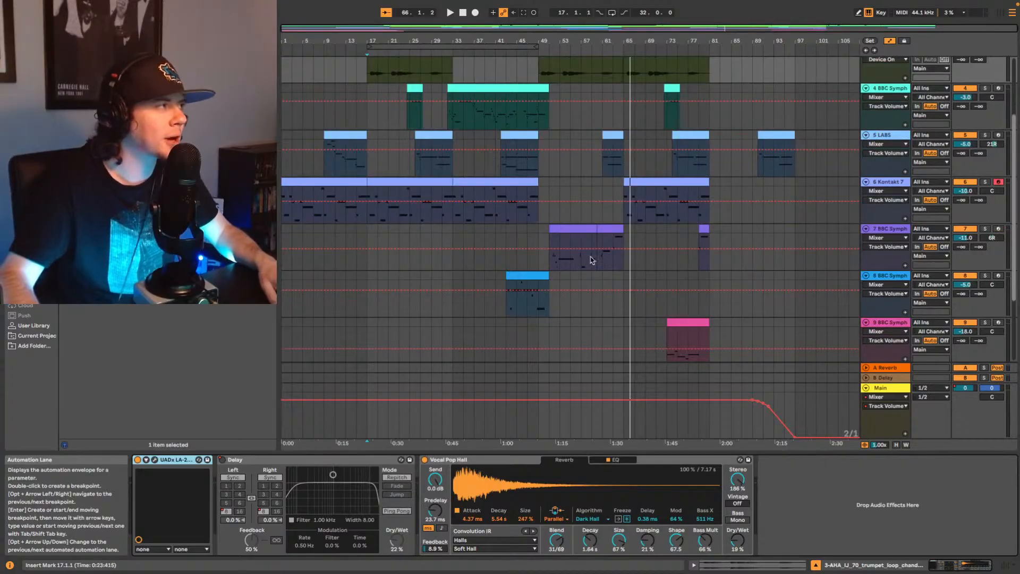
pyautogui.click(552, 266)
pyautogui.press('space')
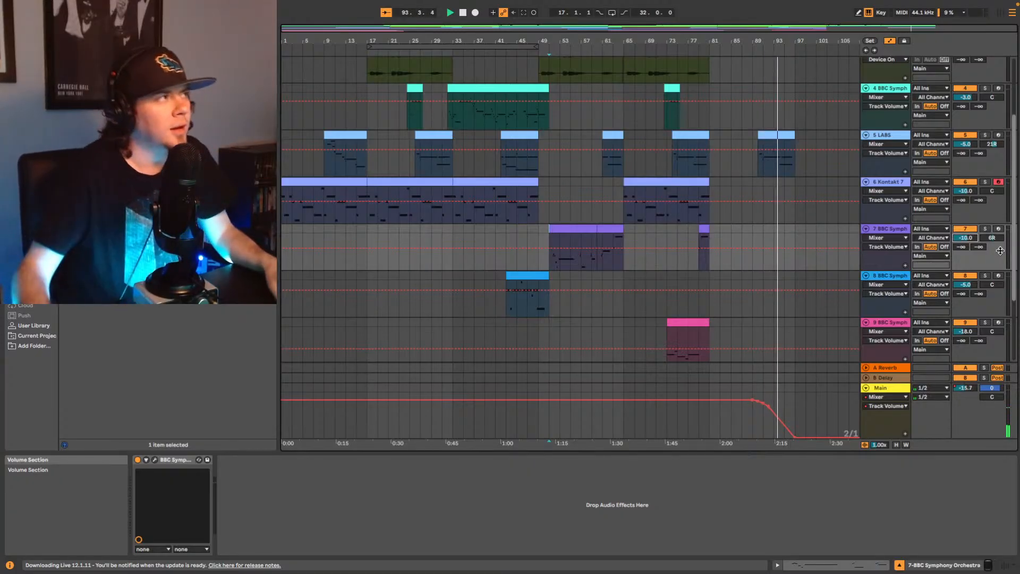
# Step: Show the device chain of the track 2 piano loop and stop playback at the end of the song
pyautogui.scroll(4, 763, 122)
pyautogui.scroll(1, 764, 122)
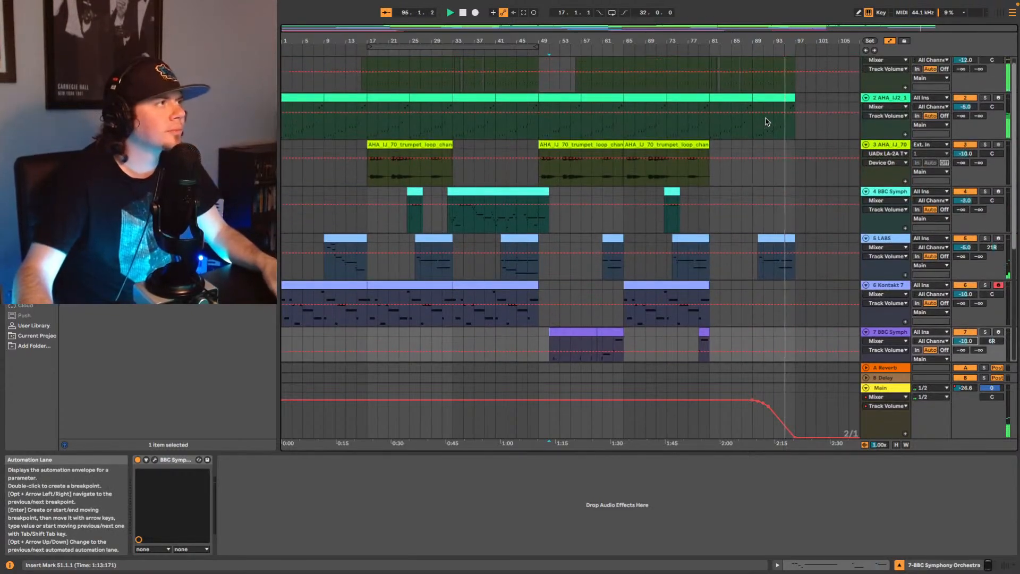
pyautogui.click(899, 98)
pyautogui.press('space')
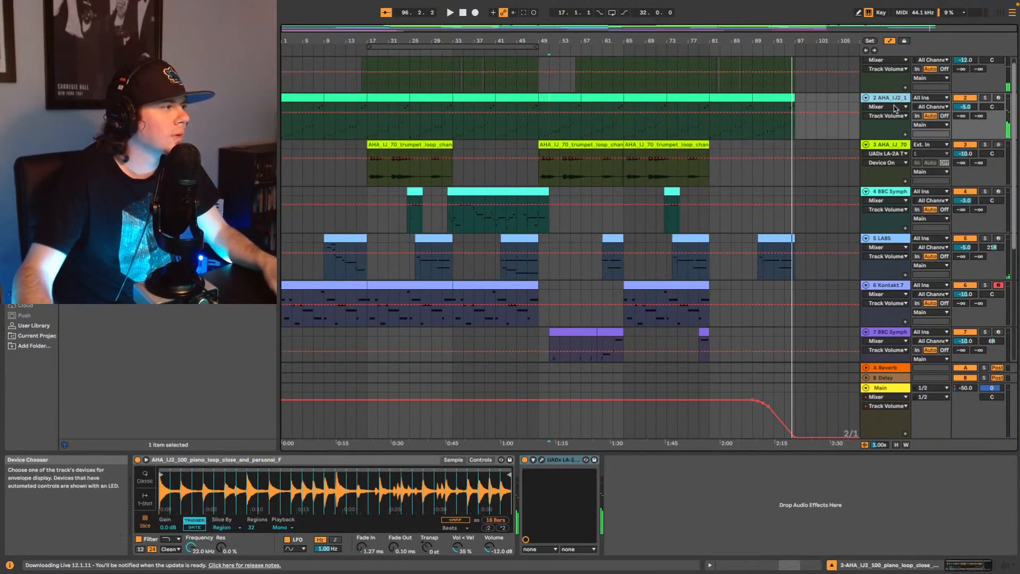
# Step: Select the LABS track and play the song from its first clip at bar 9
pyautogui.click(895, 239)
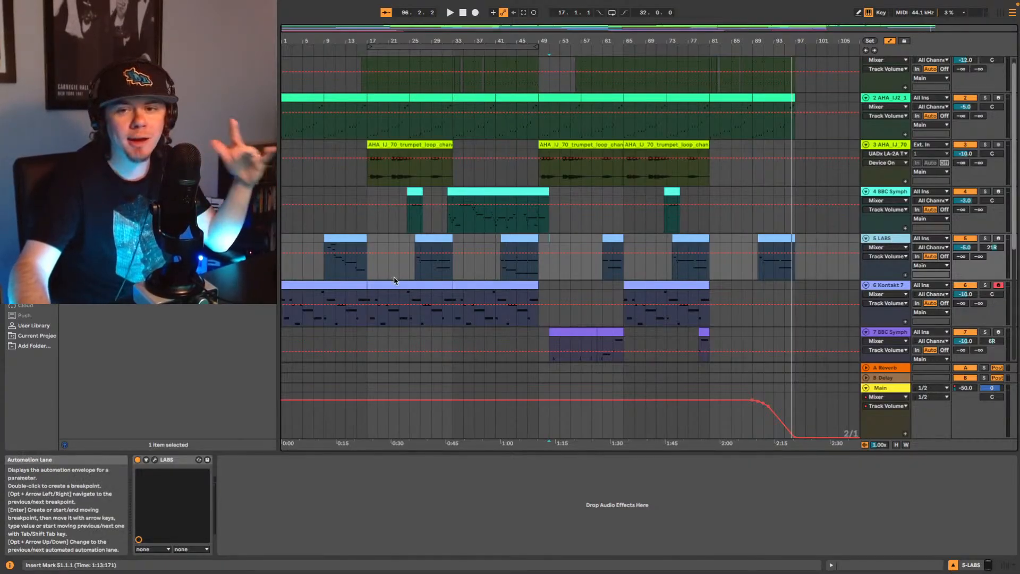
pyautogui.click(323, 271)
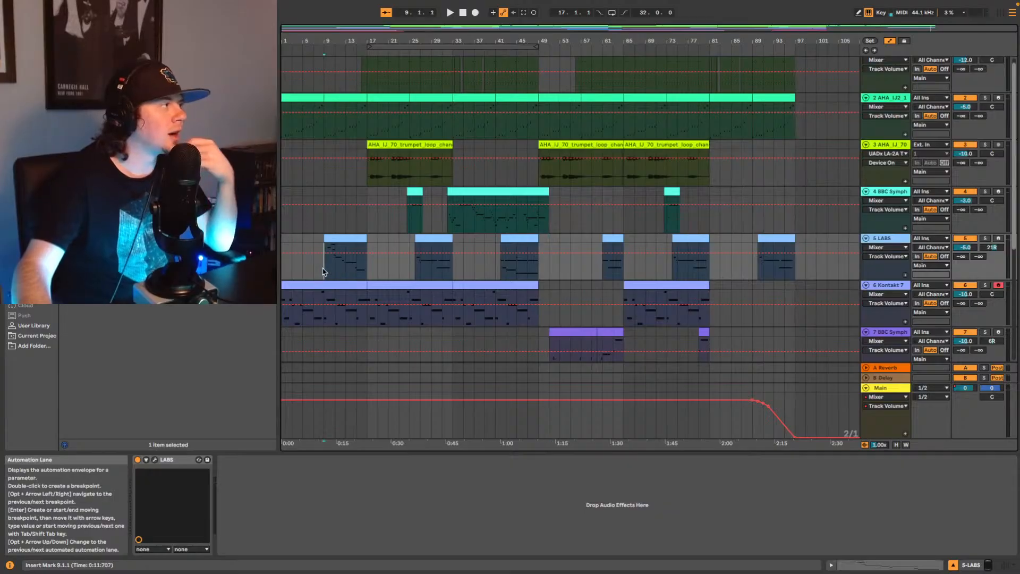
pyautogui.press('space')
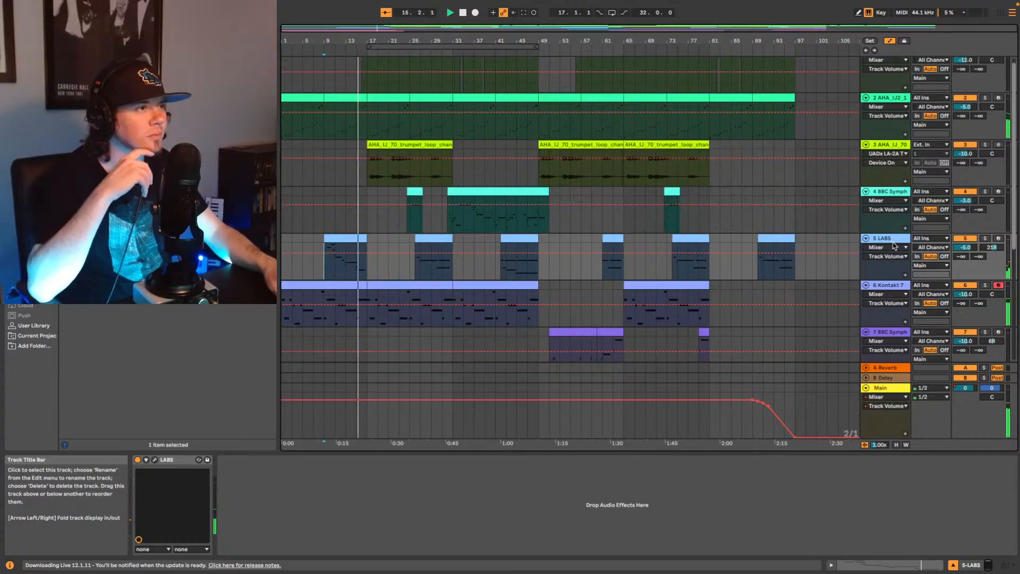
# Step: Replay the section from bar 9 with the piano loop track's sampler and LA-2A devices shown
pyautogui.click(904, 98)
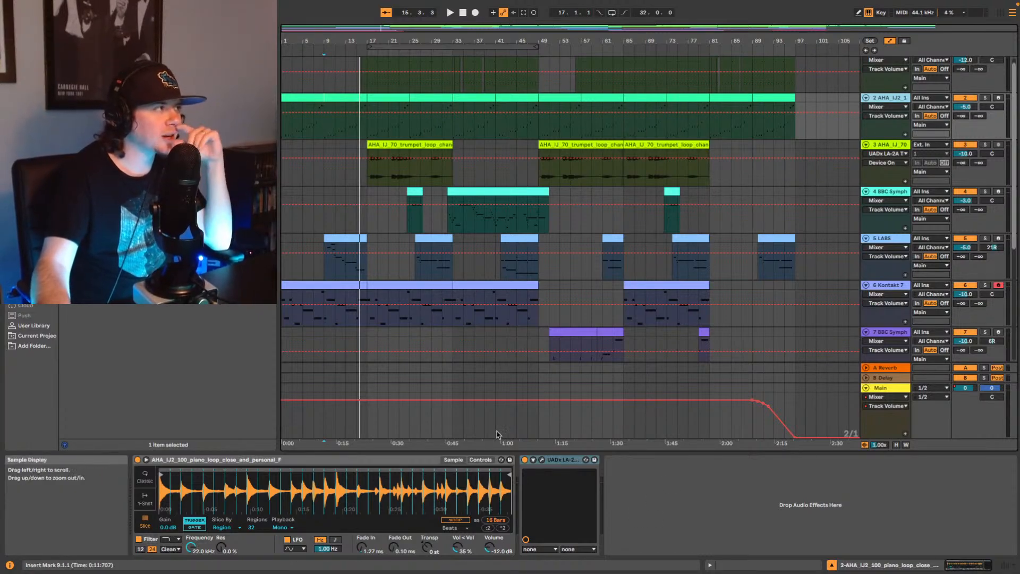
pyautogui.click(323, 271)
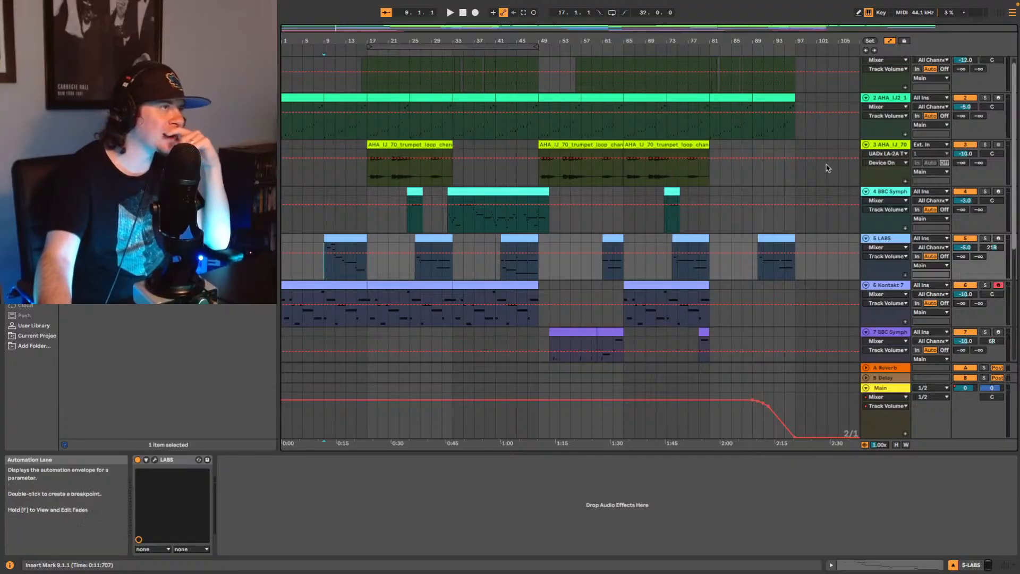
pyautogui.click(904, 101)
pyautogui.press('space')
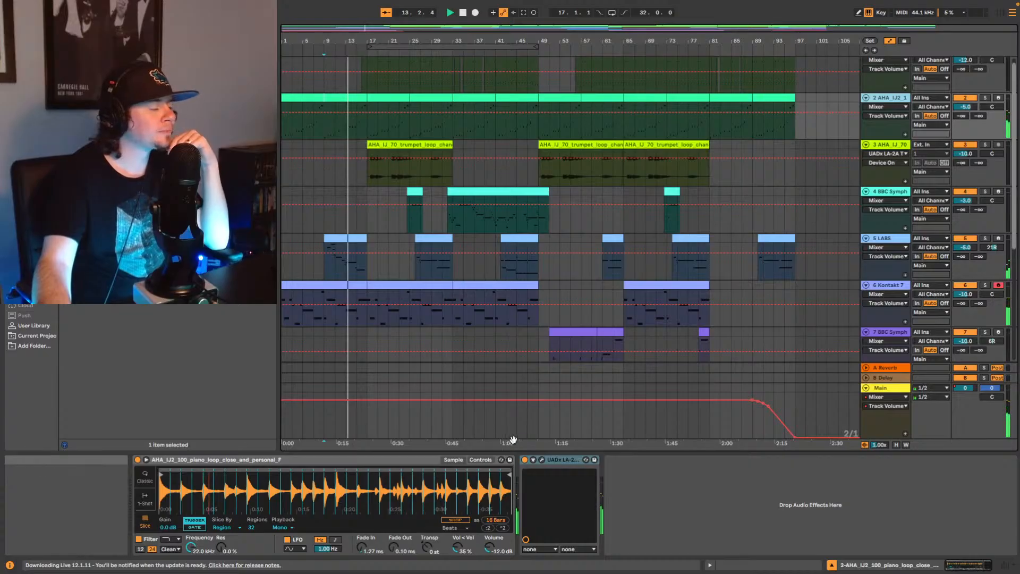
pyautogui.scroll(-1, 657, 229)
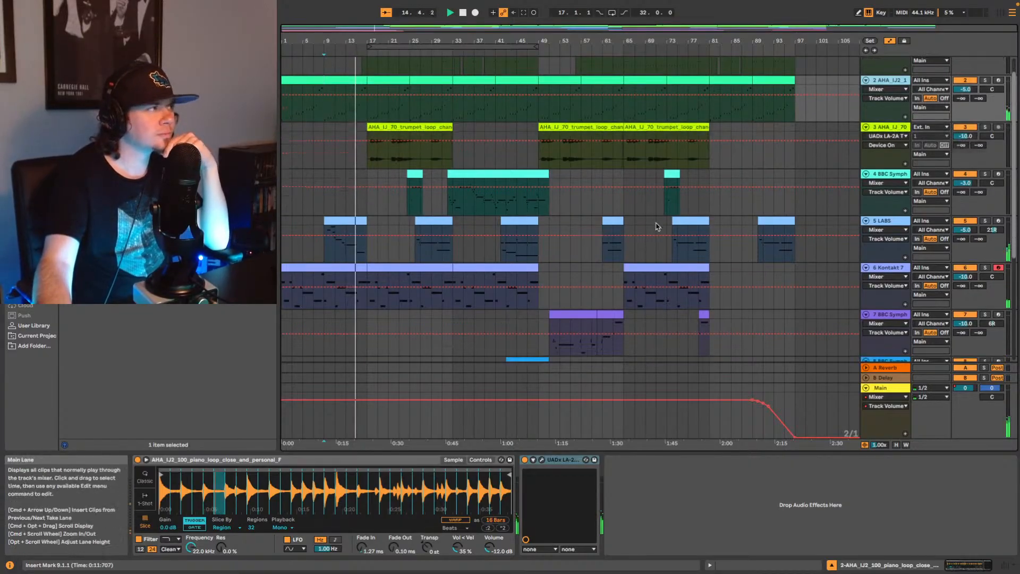
# Step: Show the devices of the LABS track and track 4 BBC Symphony Orchestra while the song plays
pyautogui.scroll(-1, 658, 226)
pyautogui.click(898, 202)
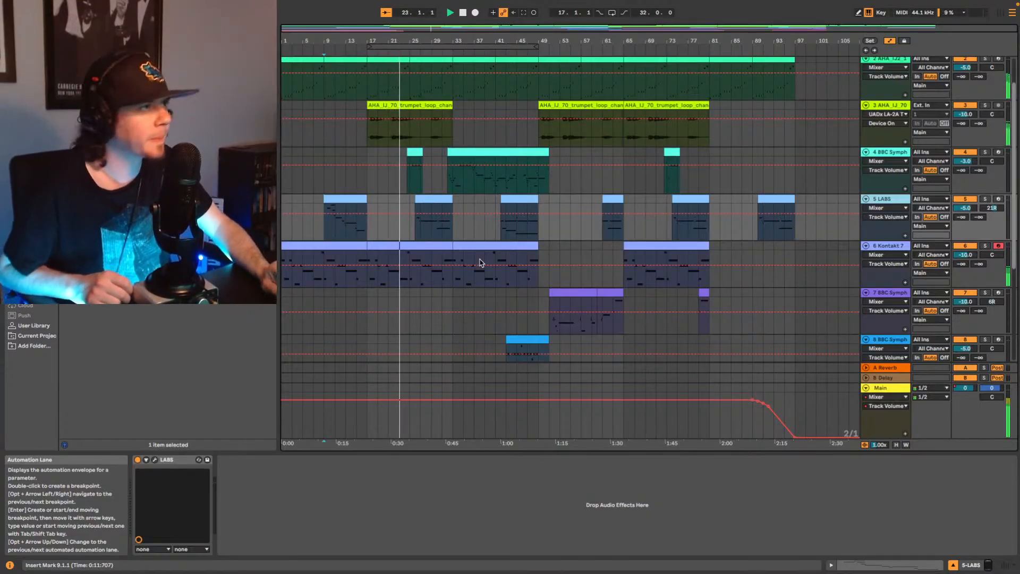
pyautogui.click(880, 155)
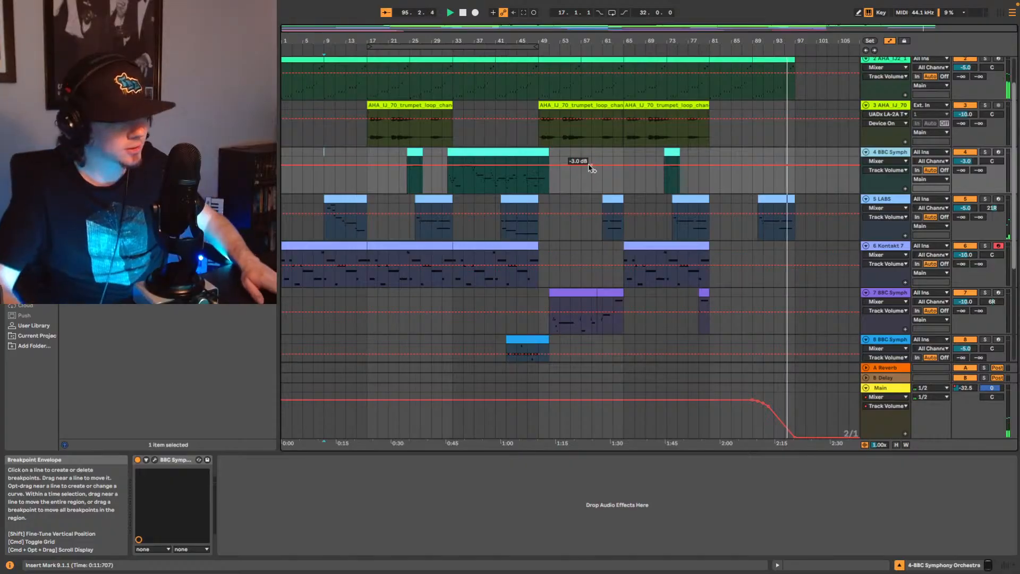
# Step: Stop playback, save the Live Set and return to the song start
pyautogui.press('space')
pyautogui.press('super+s')
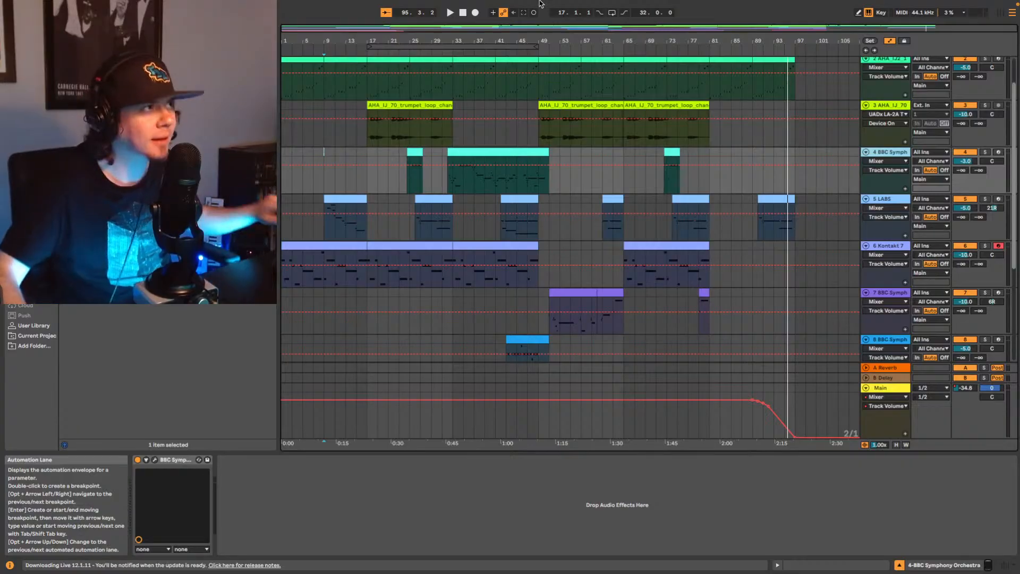
pyautogui.click(867, 50)
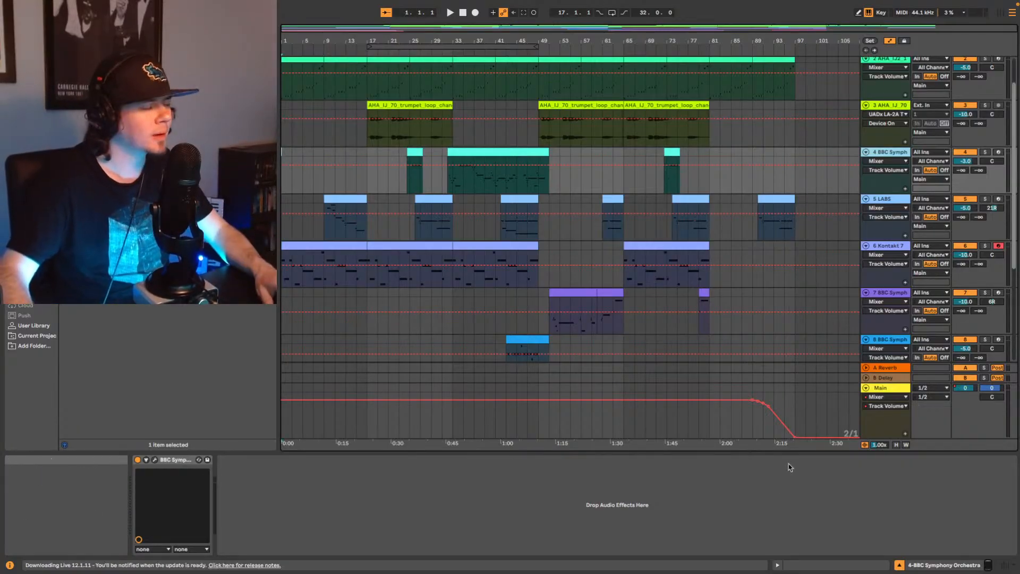
# Step: Look over the arrangement's tracks from Kontakt 7 to LoFi_Noise and play the song from bar 1
pyautogui.scroll(-5, 807, 316)
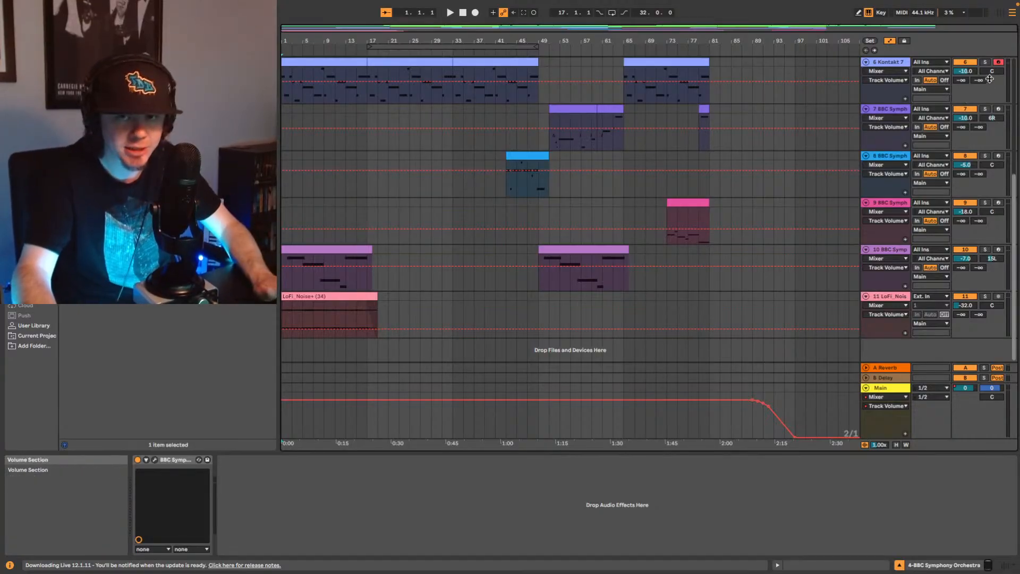
pyautogui.scroll(5, 797, 160)
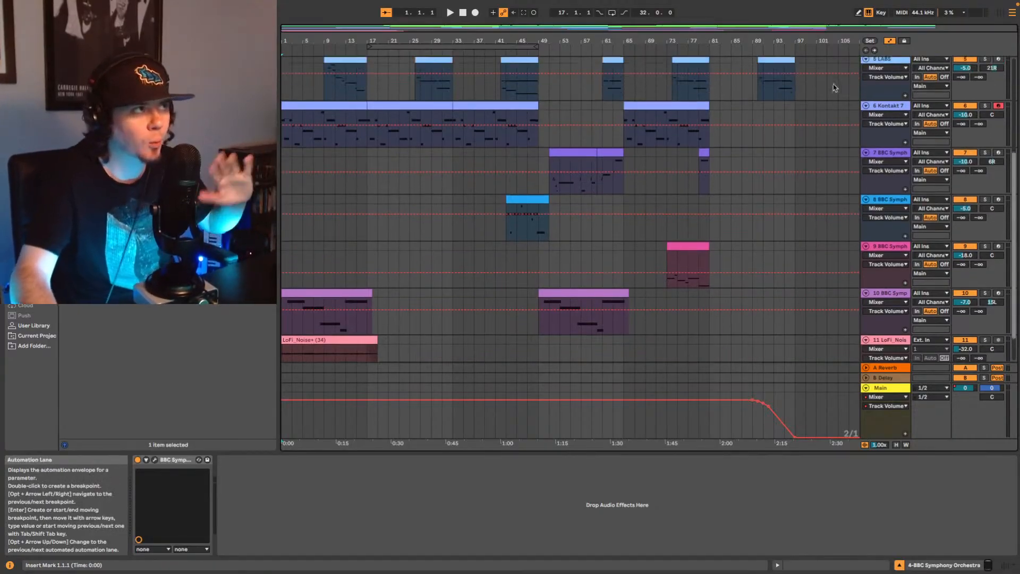
pyautogui.scroll(3, 802, 140)
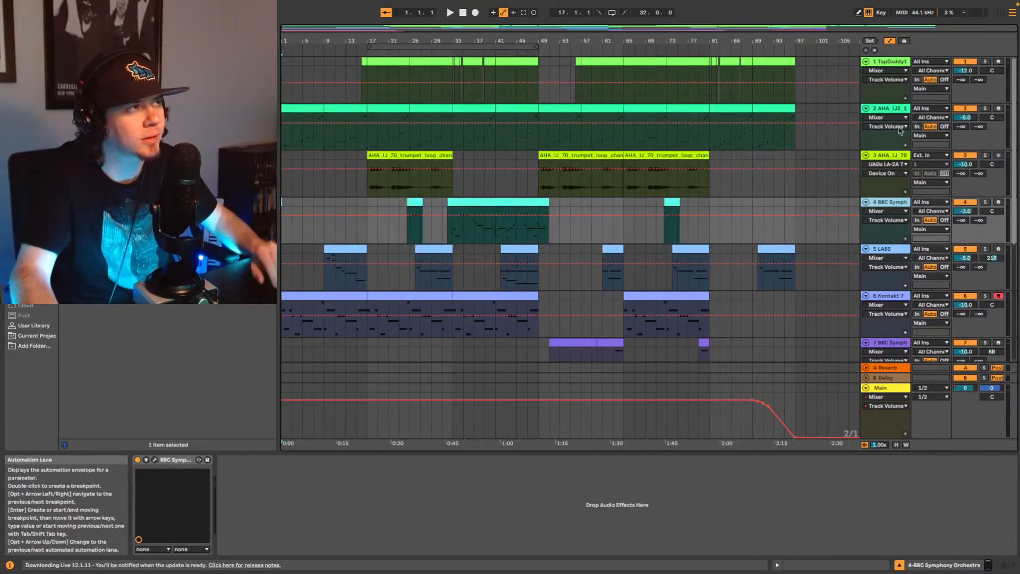
pyautogui.press('space')
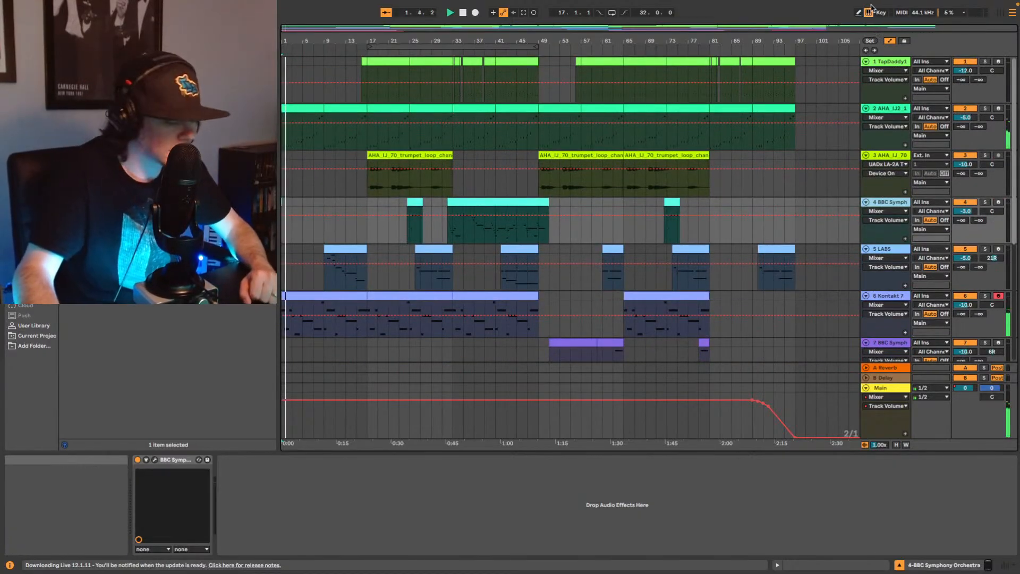
# Step: Show the mixer below the arrangement and enlarge it for a taller view of the channel meters
pyautogui.moveTo(818, 5)
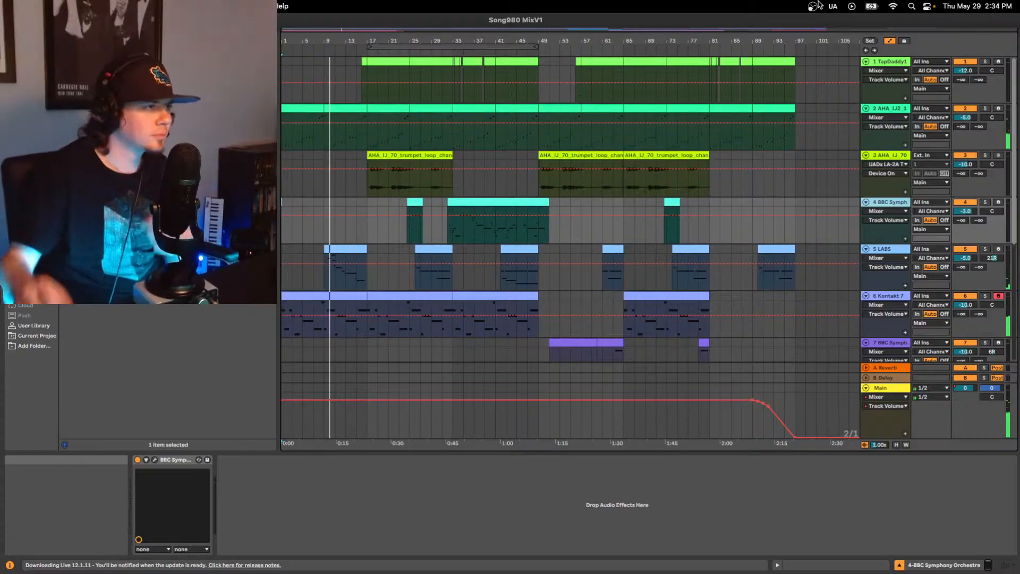
pyautogui.click(1006, 567)
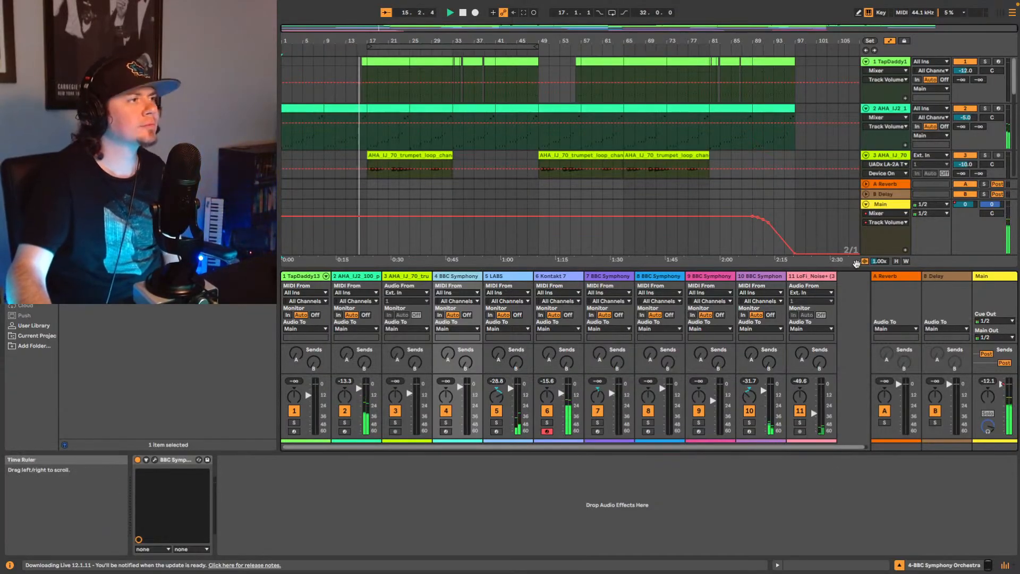
pyautogui.moveTo(854, 268); pyautogui.dragTo(865, 231)
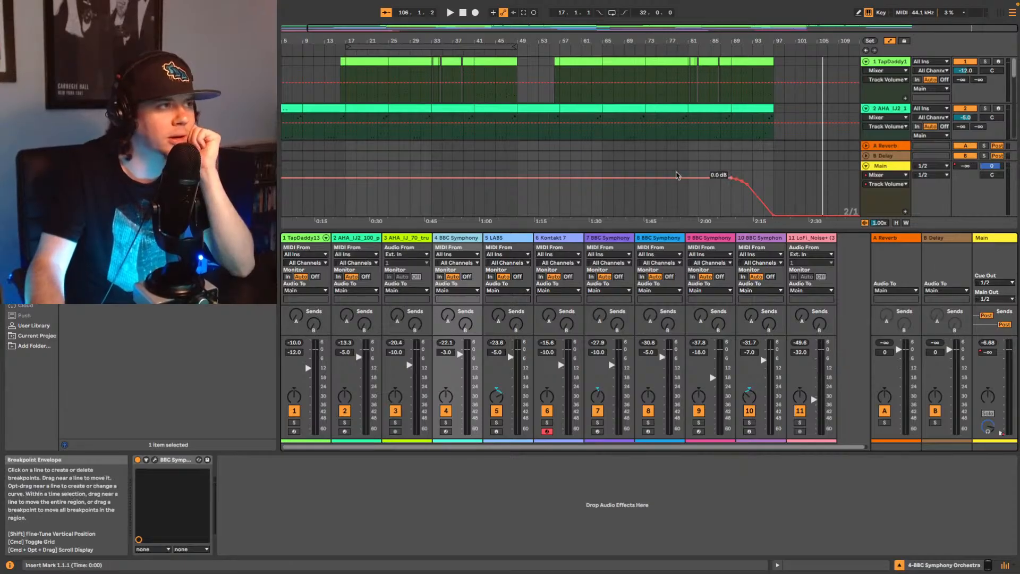
# Step: Add the Shadow Hills Mastering Compressor to the Main track and keep it in stereo mode
pyautogui.click(984, 238)
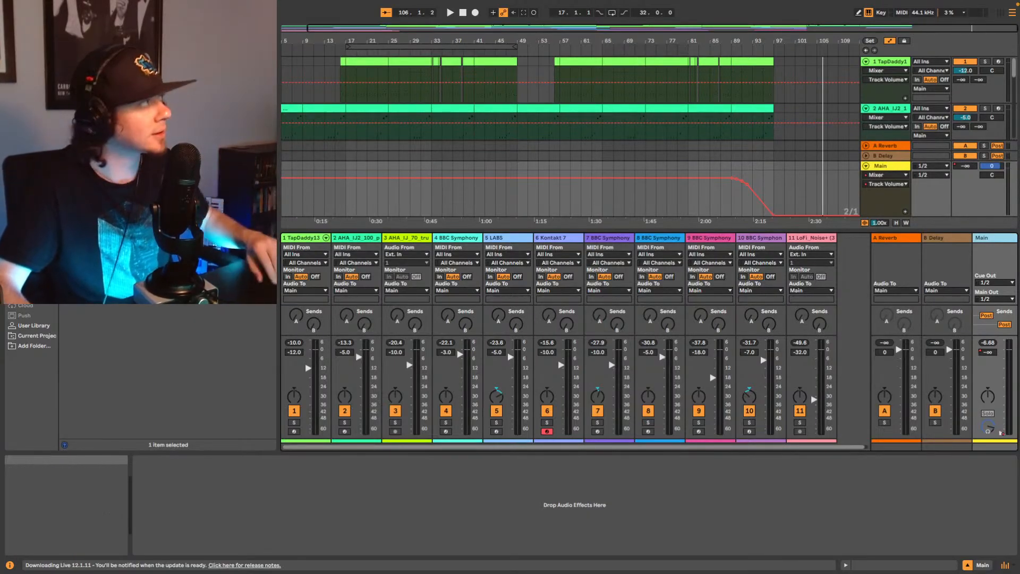
pyautogui.click(149, 28)
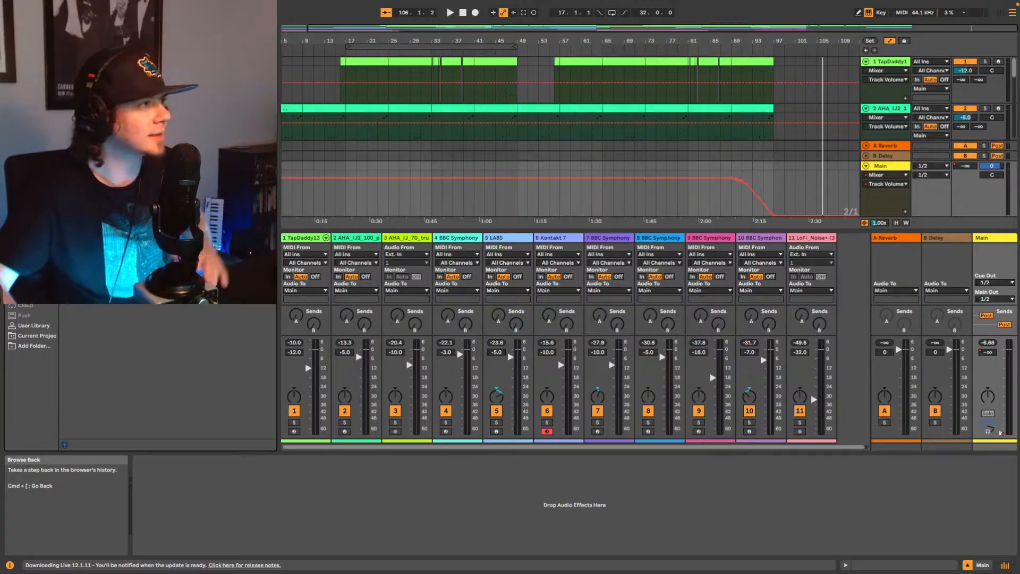
pyautogui.moveTo(160, 159); pyautogui.dragTo(224, 483)
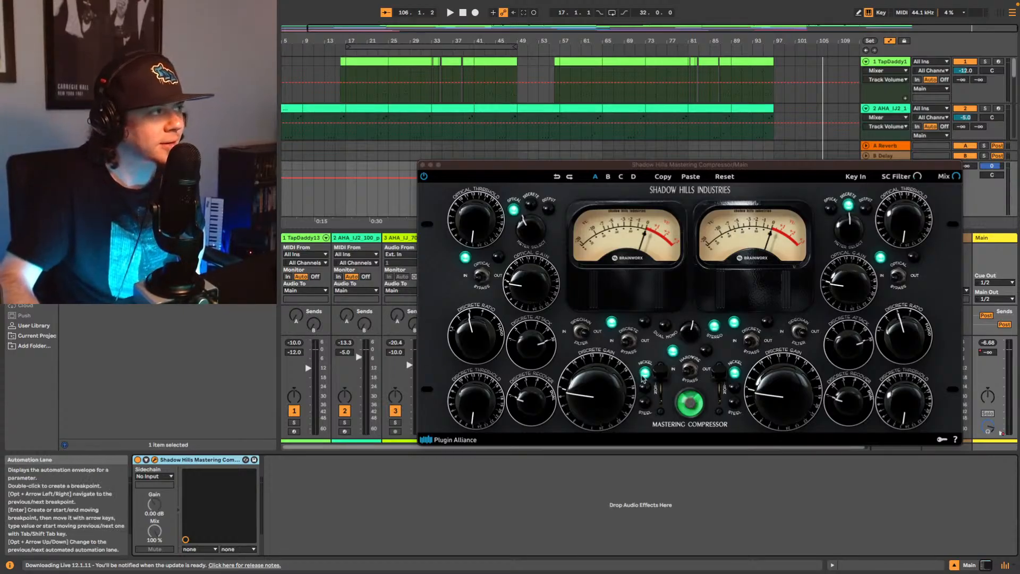
pyautogui.click(691, 333)
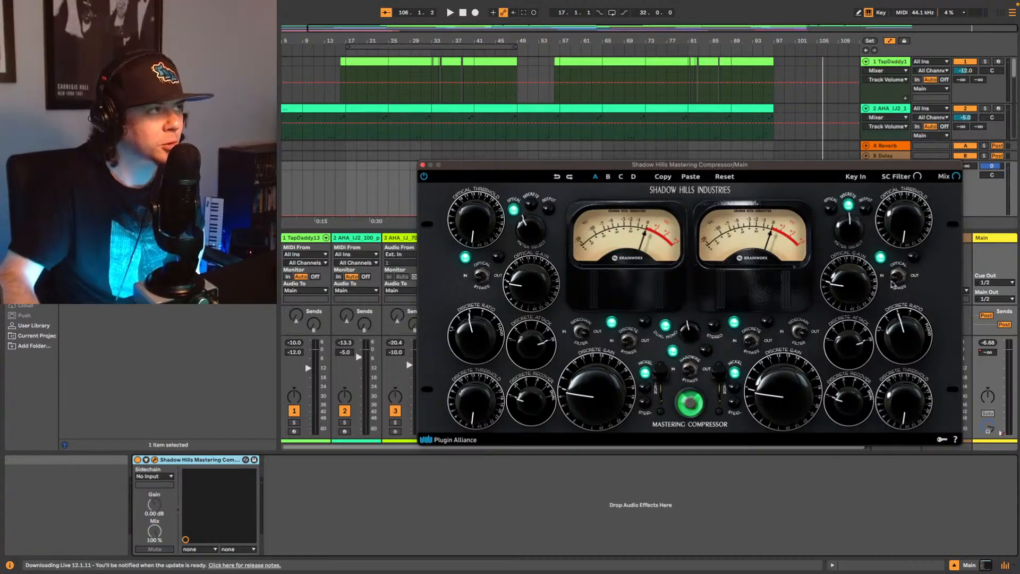
pyautogui.click(692, 333)
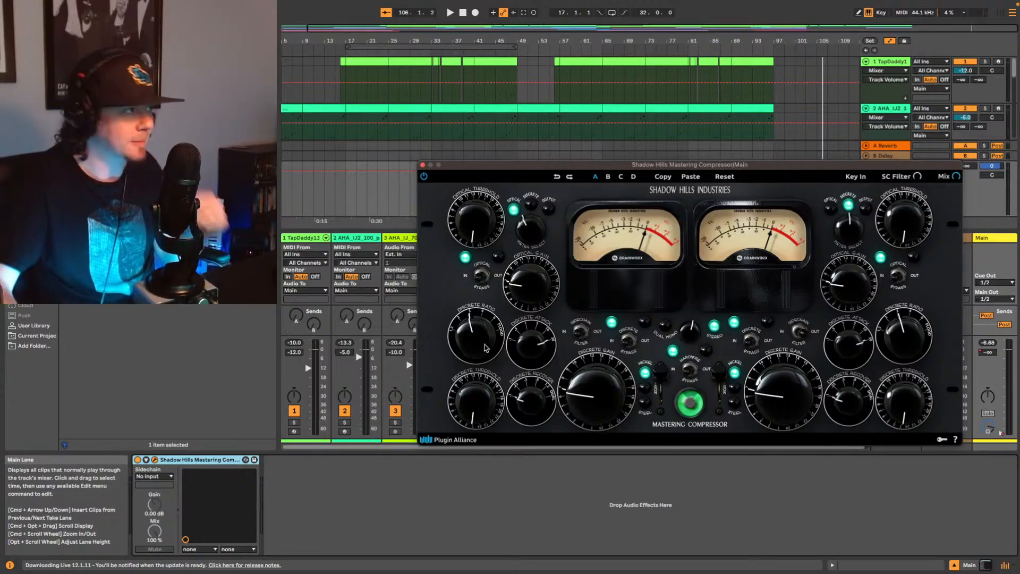
# Step: Play the song from bar 17 and turn up the Main compressor's optical threshold
pyautogui.click(347, 87)
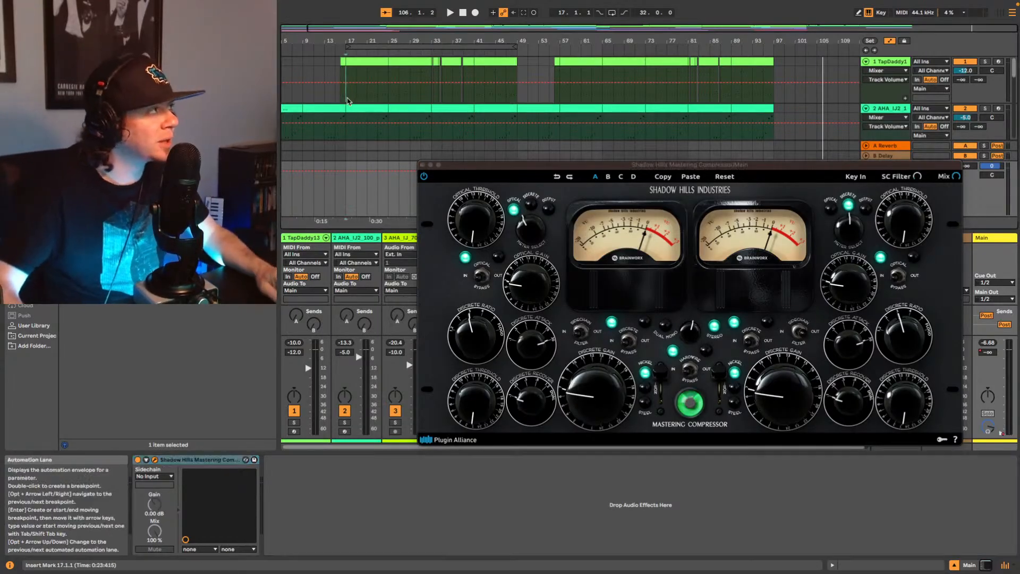
pyautogui.click(992, 242)
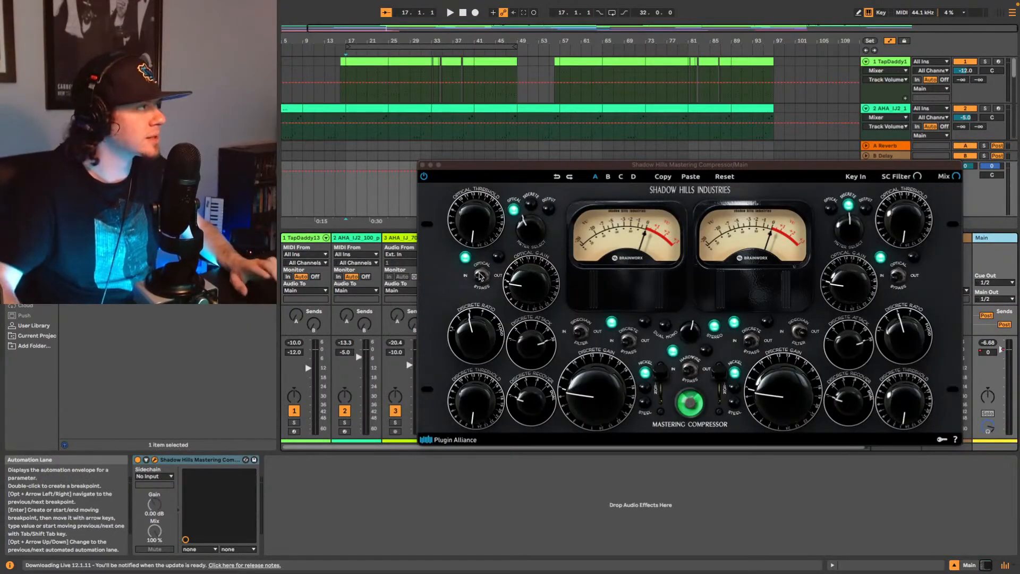
pyautogui.press('space')
pyautogui.moveTo(473, 215); pyautogui.dragTo(492, 139)
pyautogui.moveTo(475, 215)
pyautogui.mouseDown()
pyautogui.moveTo(478, 195)
pyautogui.moveTo(476, 205)
pyautogui.mouseUp()
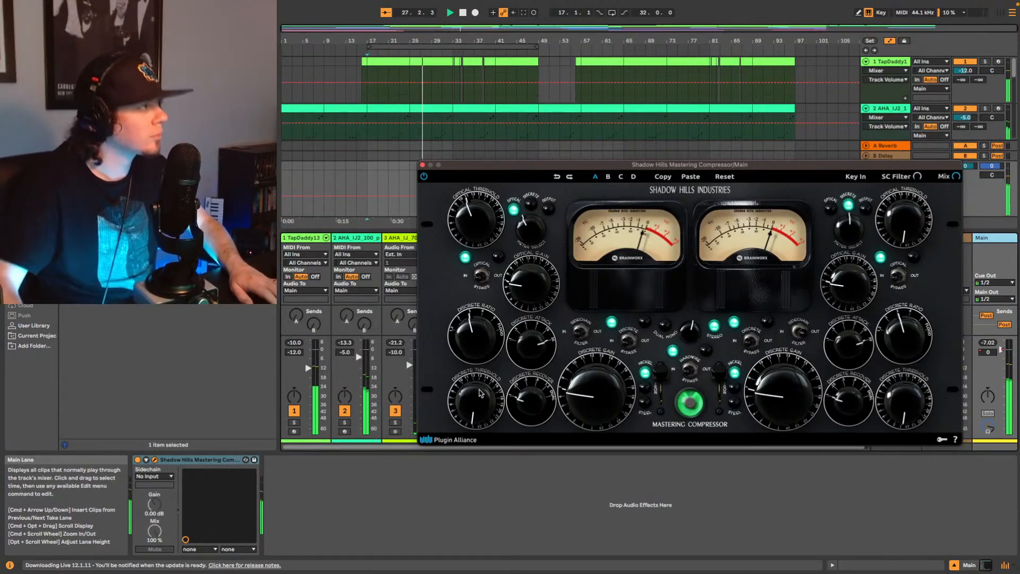
# Step: Turn up the Main compressor's discrete threshold, optical gain and discrete gain
pyautogui.moveTo(462, 395); pyautogui.dragTo(471, 318)
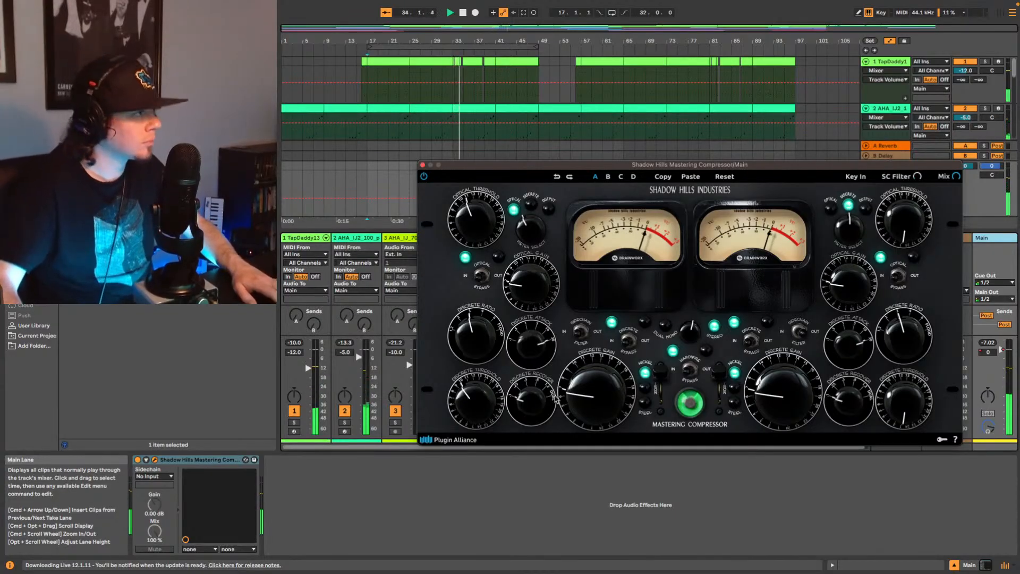
pyautogui.moveTo(536, 279); pyautogui.dragTo(539, 273)
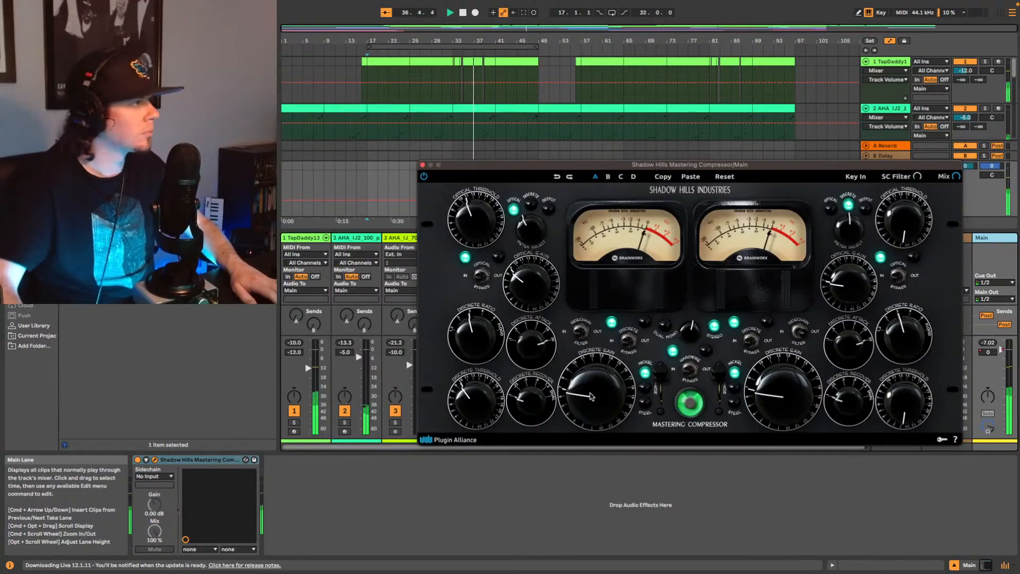
pyautogui.moveTo(594, 383); pyautogui.dragTo(595, 377)
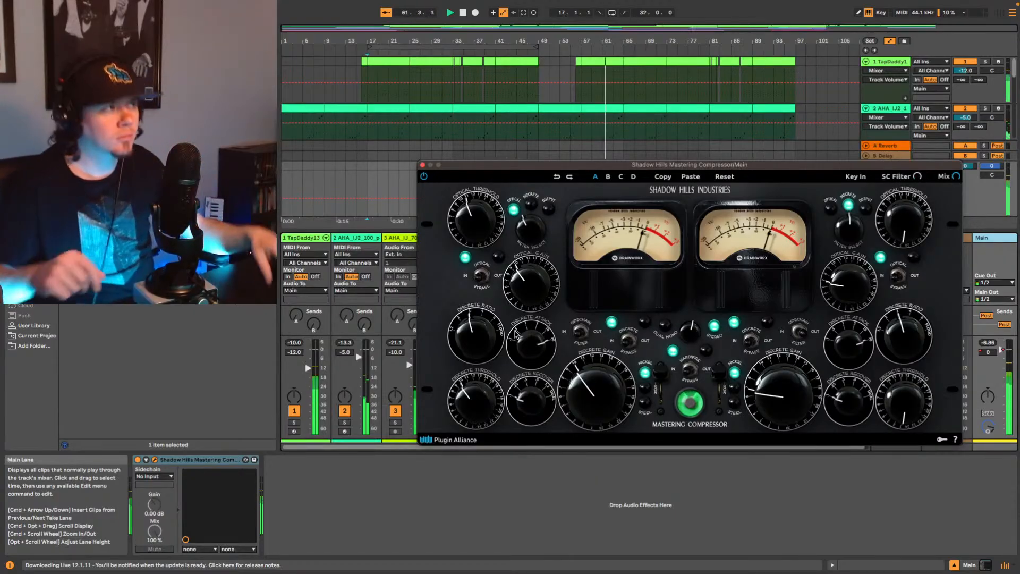
# Step: Add Youlean Loudness Meter 2 after the compressor on the Main track, then close both plug-in windows
pyautogui.click(31, 287)
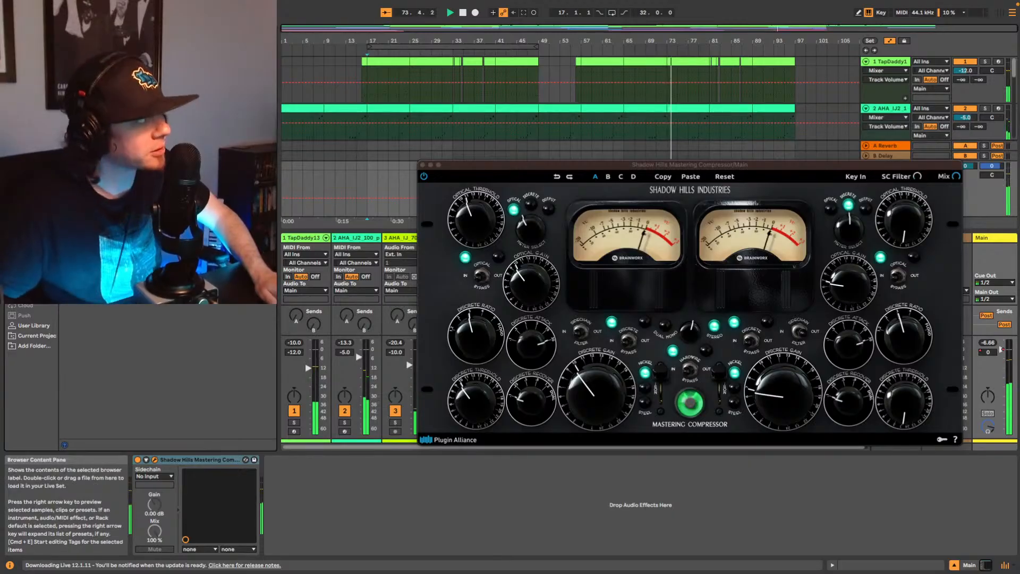
pyautogui.moveTo(139, 175); pyautogui.dragTo(338, 488)
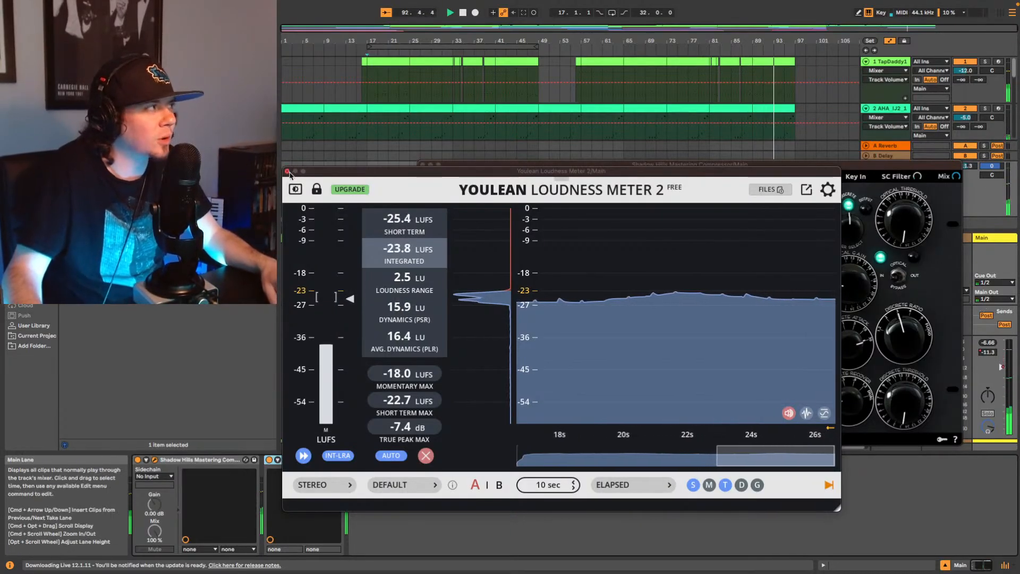
pyautogui.click(288, 171)
pyautogui.click(423, 165)
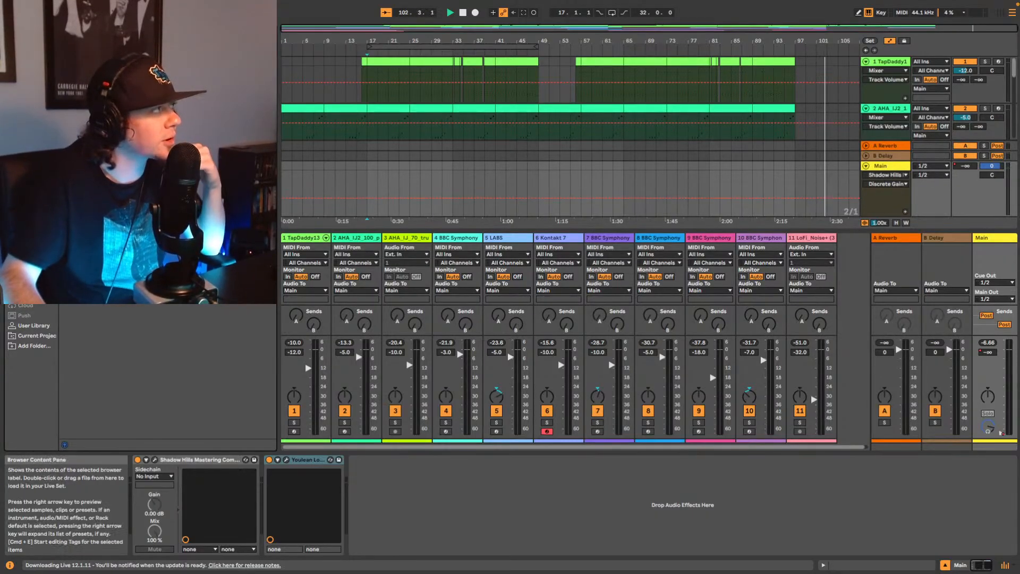
# Step: Insert a Utility between the compressor and loudness meter on the Main track with 6 dB of gain
pyautogui.moveTo(106, 175); pyautogui.dragTo(262, 464)
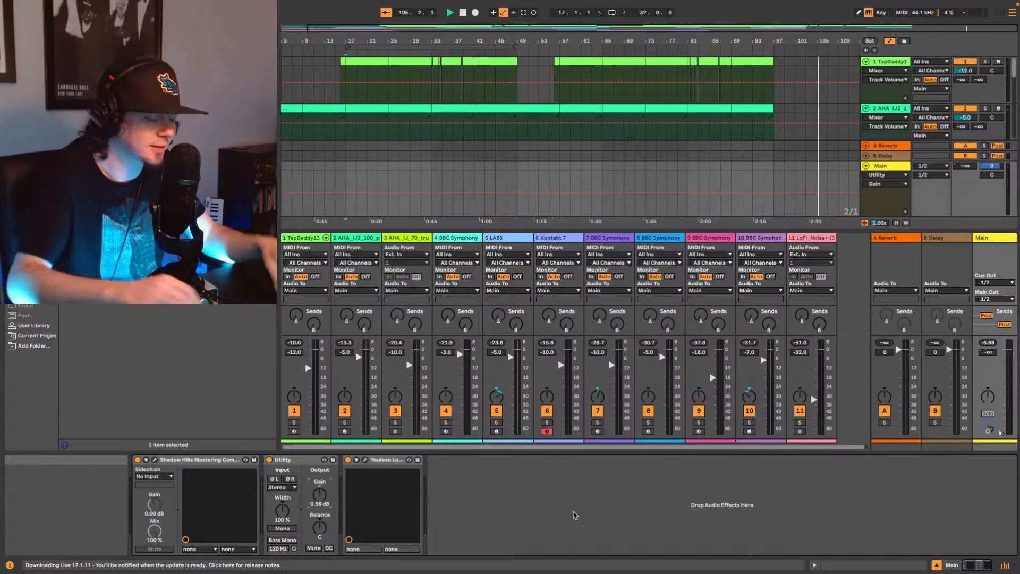
pyautogui.write('6')
pyautogui.press('Return')
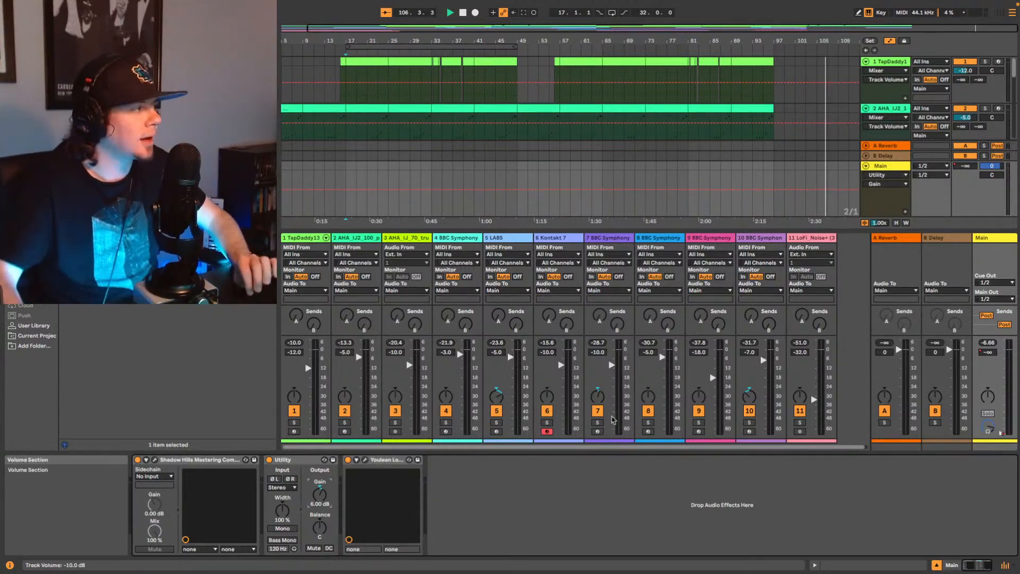
# Step: Replay the song from the start with the Youlean loudness meter and Shadow Hills compressor windows arranged so both meters can be checked
pyautogui.press('space')
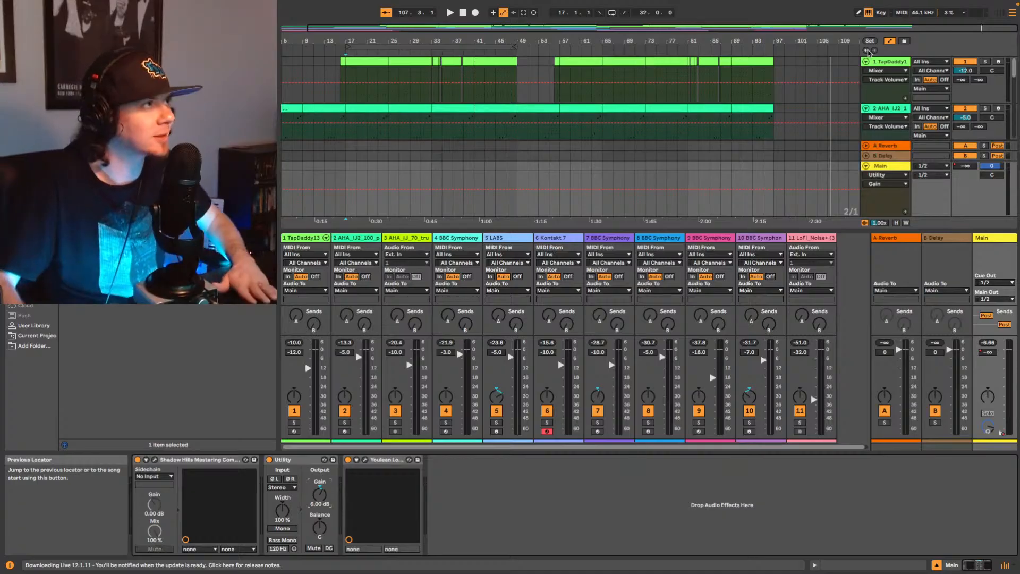
pyautogui.click(868, 51)
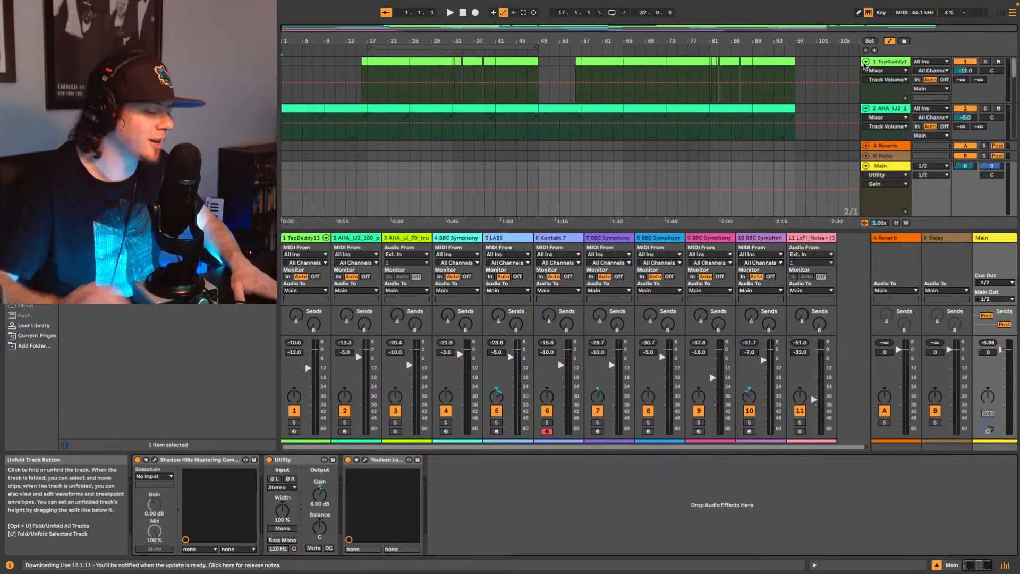
pyautogui.press('space')
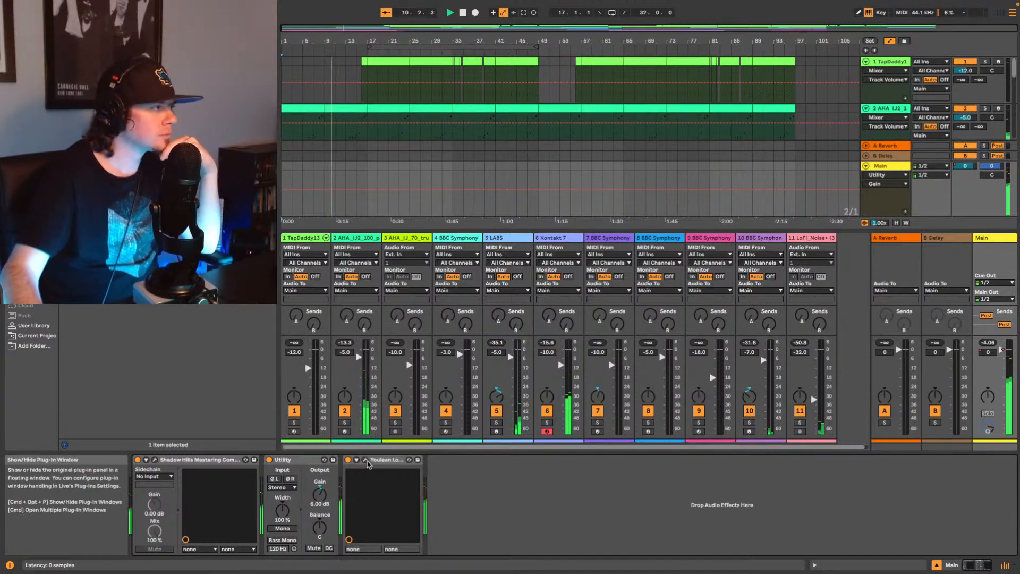
pyautogui.click(366, 460)
pyautogui.moveTo(601, 182); pyautogui.dragTo(731, 238)
pyautogui.click(156, 462)
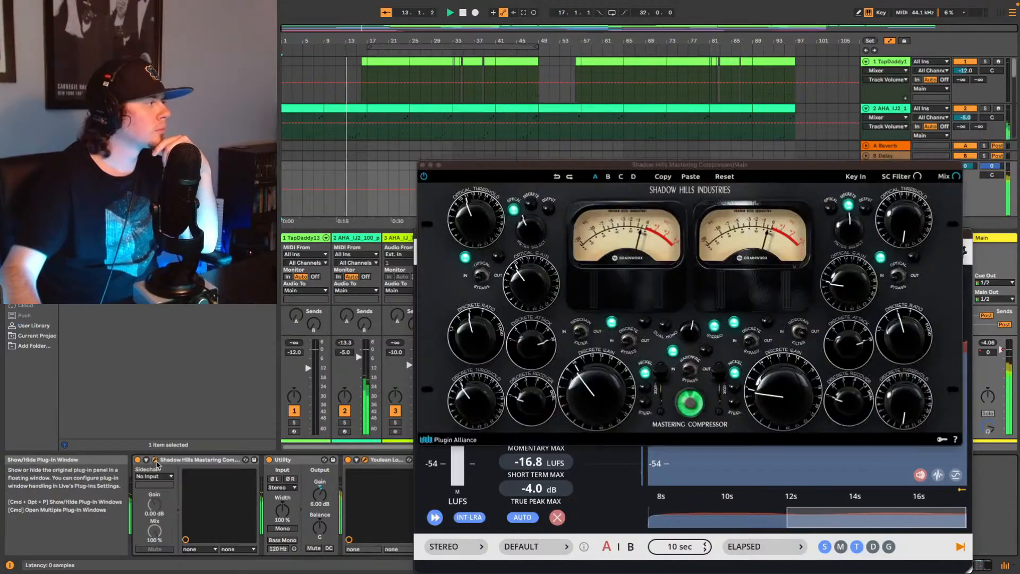
pyautogui.moveTo(684, 165); pyautogui.dragTo(730, 4)
pyautogui.moveTo(445, 233); pyautogui.dragTo(445, 261)
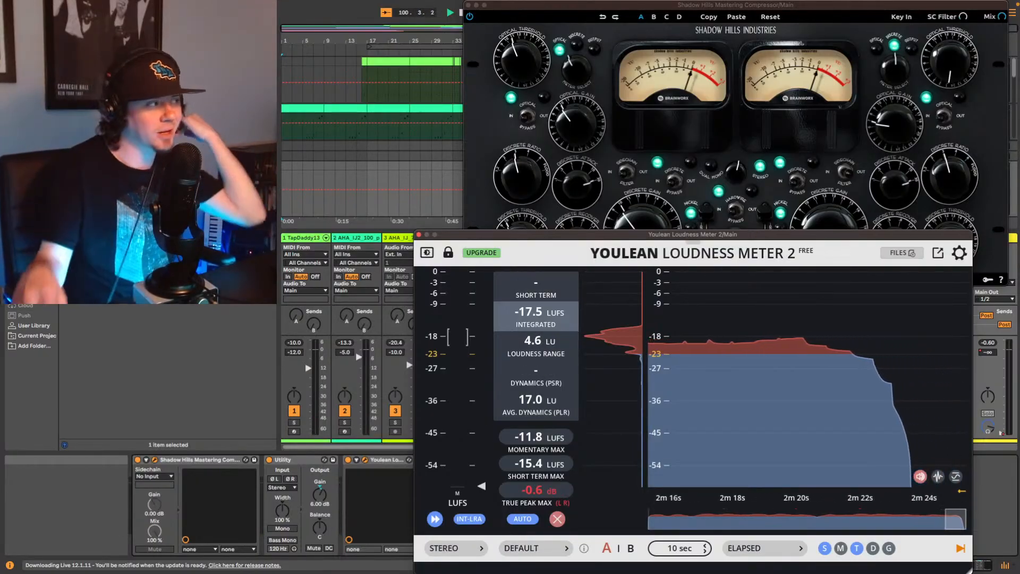
# Step: Close the loudness meter and compressor windows, stop playback and return to the song start
pyautogui.click(418, 235)
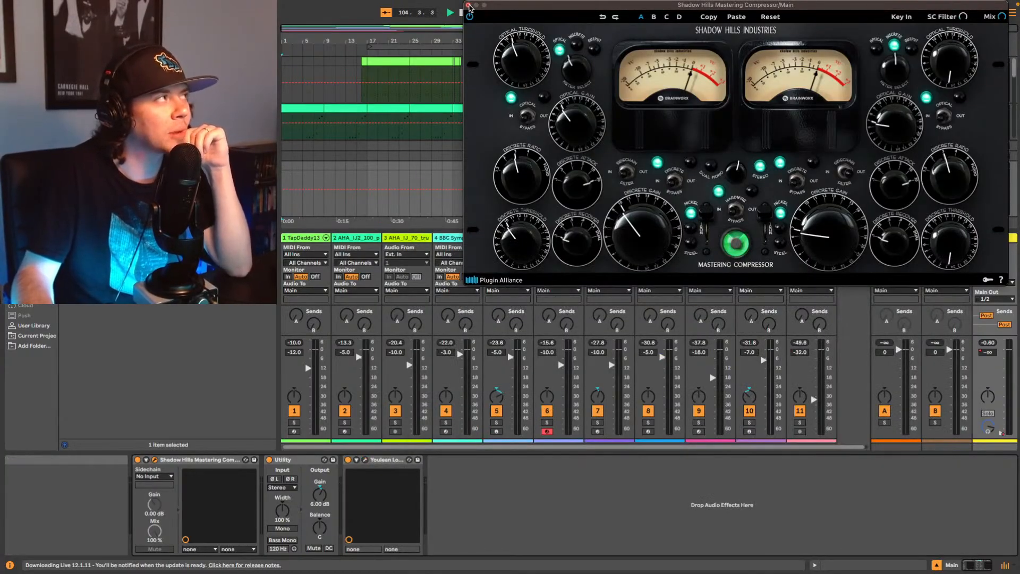
pyautogui.click(468, 6)
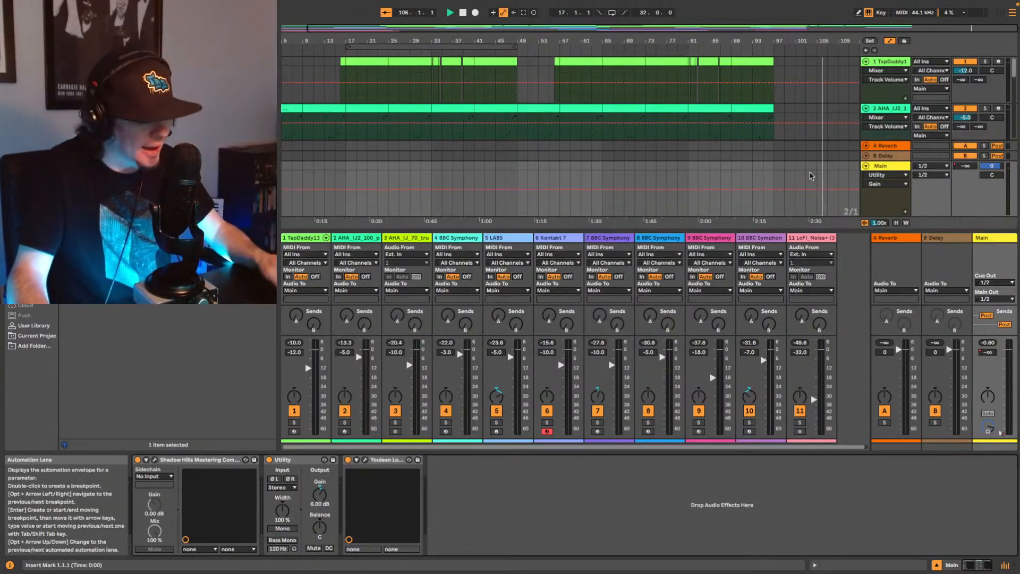
pyautogui.press('space')
pyautogui.click(866, 51)
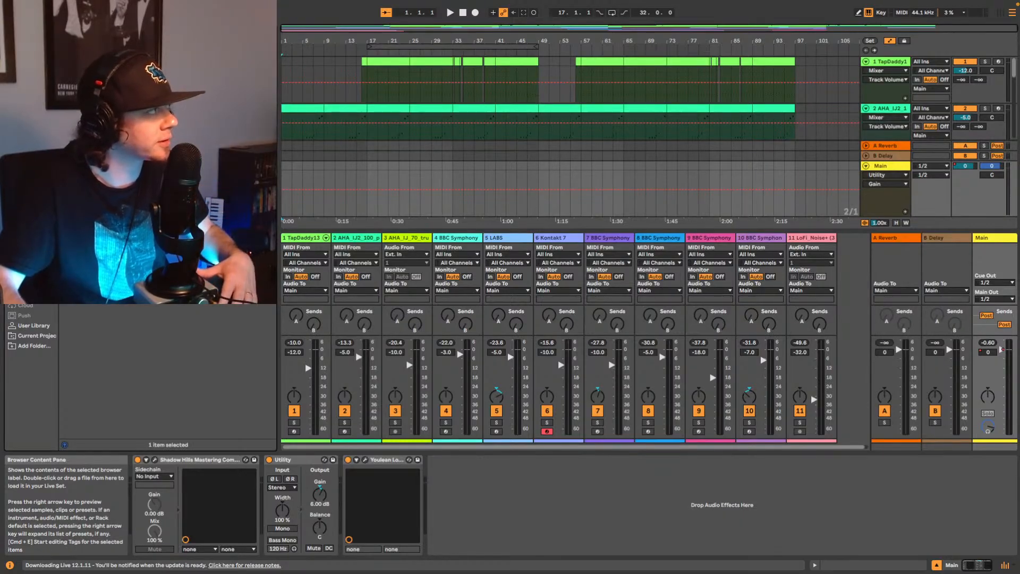
# Step: Insert Ozone 9 Elements between the Utility and the Youlean loudness meter on the Main track
pyautogui.moveTo(296, 449); pyautogui.dragTo(334, 477)
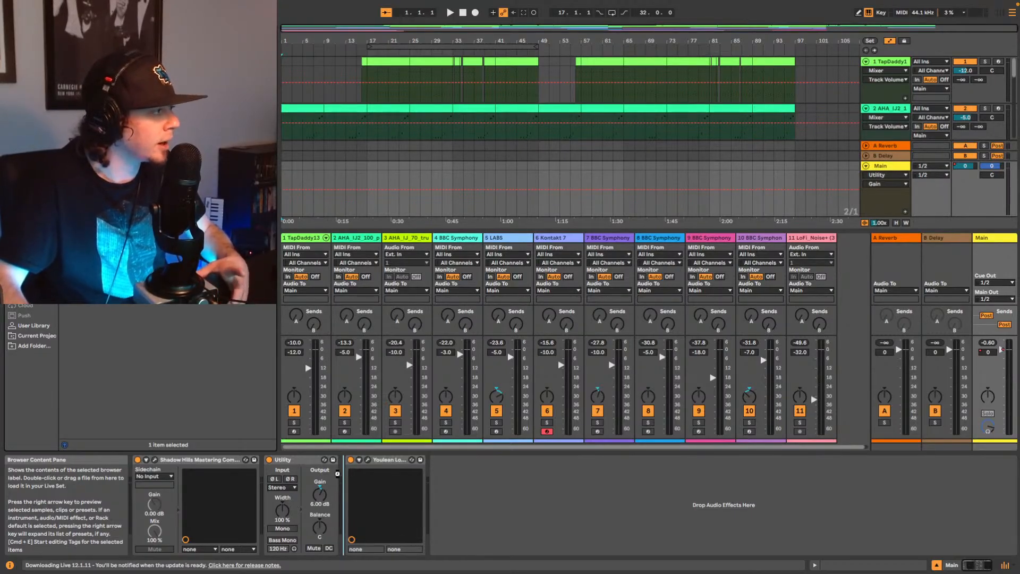
pyautogui.moveTo(326, 469); pyautogui.dragTo(326, 471)
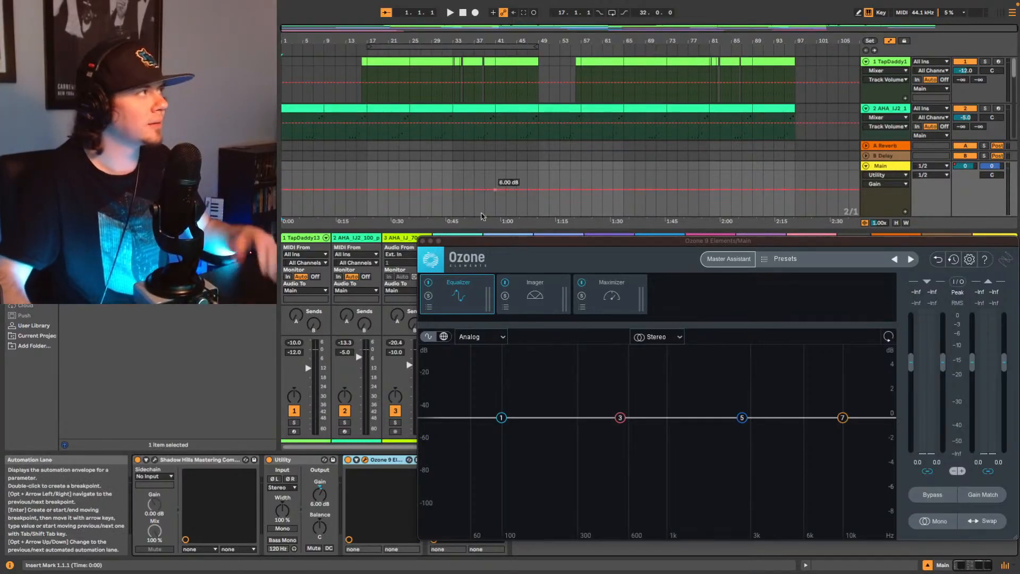
# Step: Run Ozone's Master Assistant at medium intensity for streaming while playing from bar 17, and accept its suggestion
pyautogui.click(370, 99)
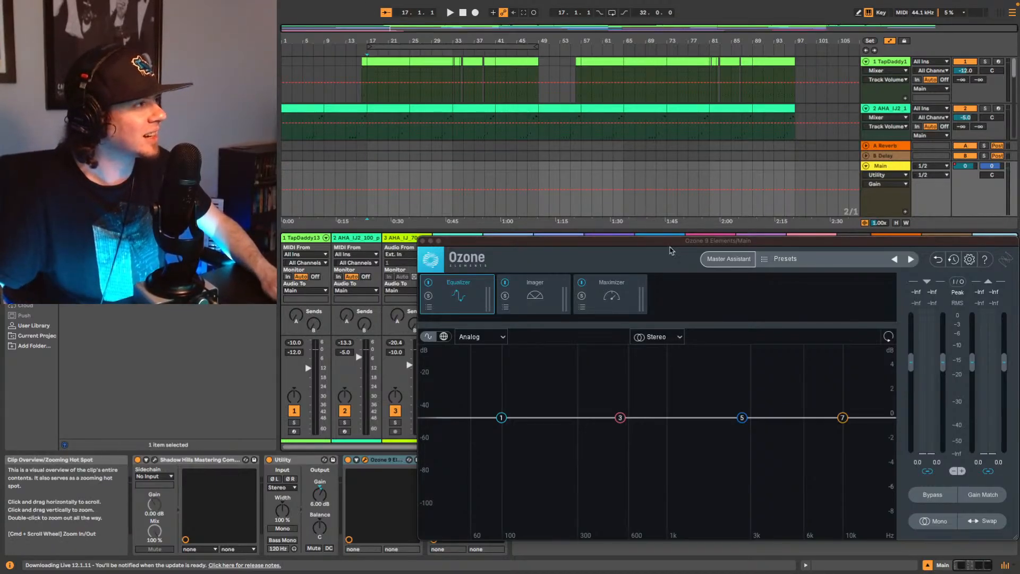
pyautogui.click(724, 260)
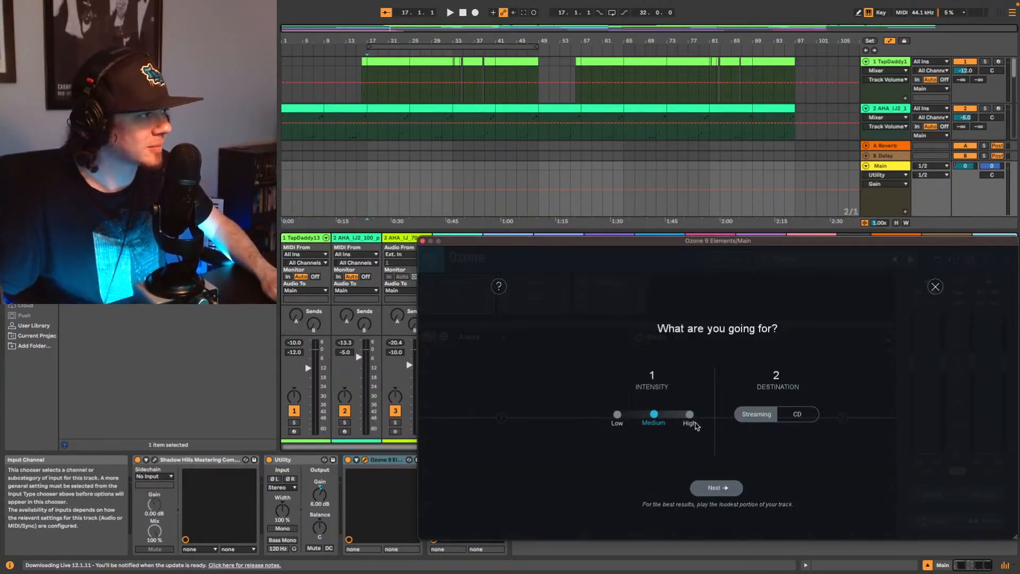
pyautogui.click(715, 488)
pyautogui.press('space')
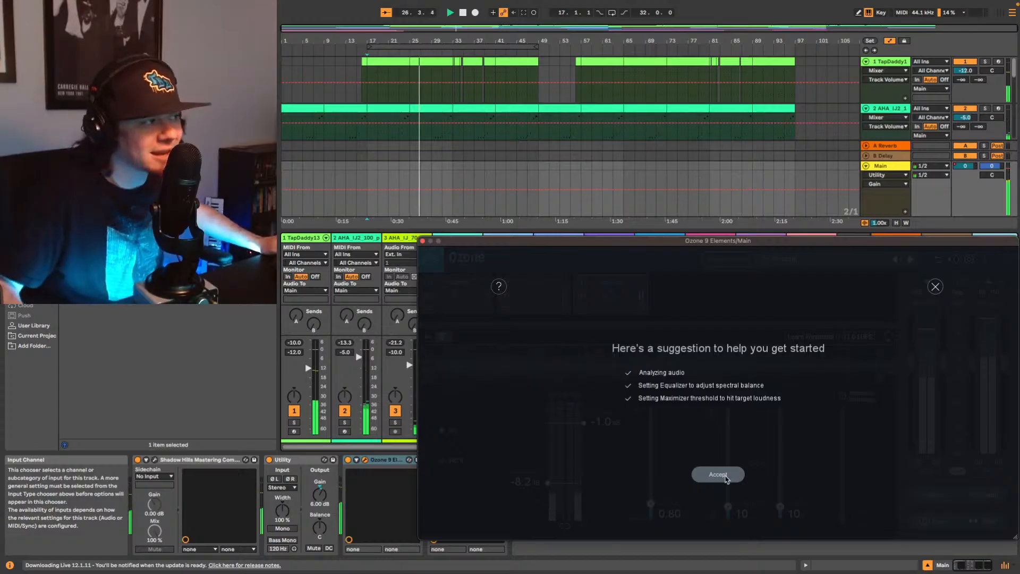
pyautogui.click(719, 475)
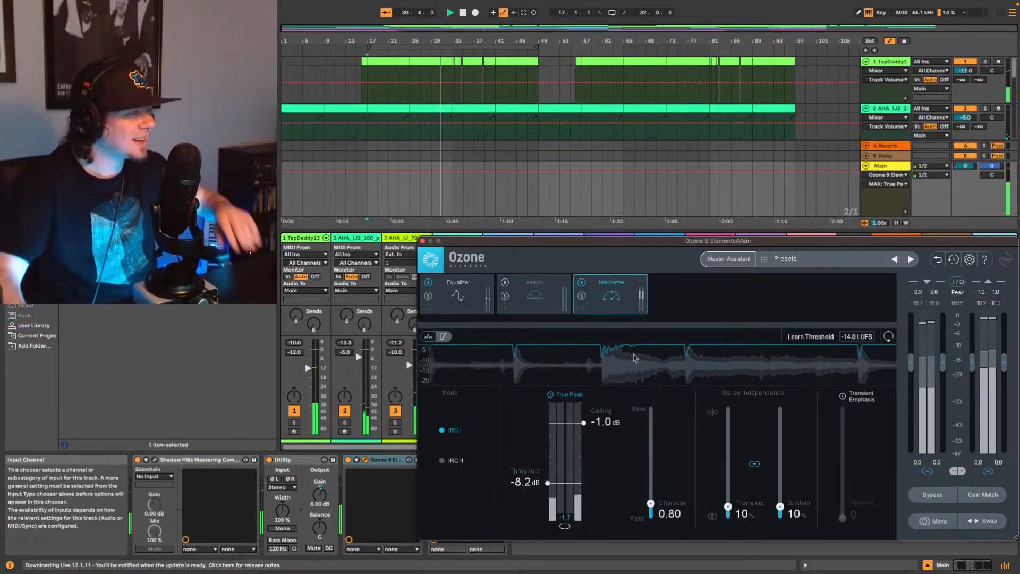
# Step: Compare the sound with Ozone's Equalizer module on and off during playback, and leave the module bypassed
pyautogui.click(457, 298)
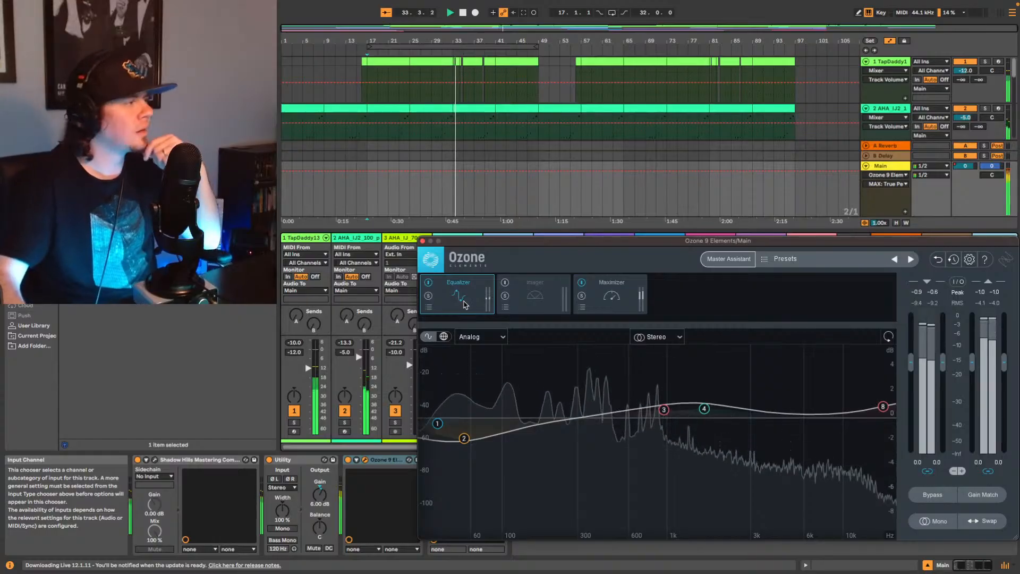
pyautogui.click(429, 284)
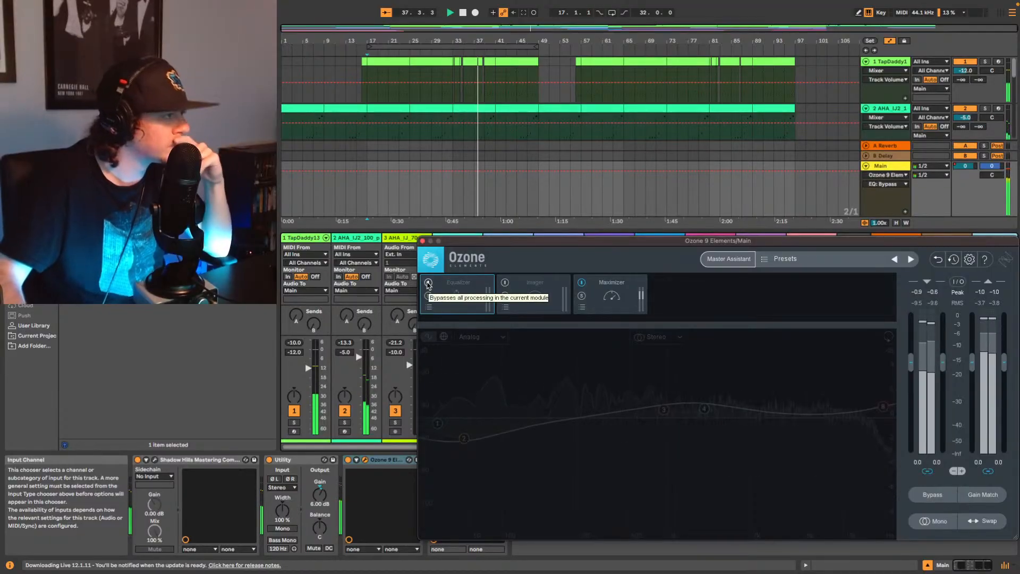
pyautogui.click(429, 284)
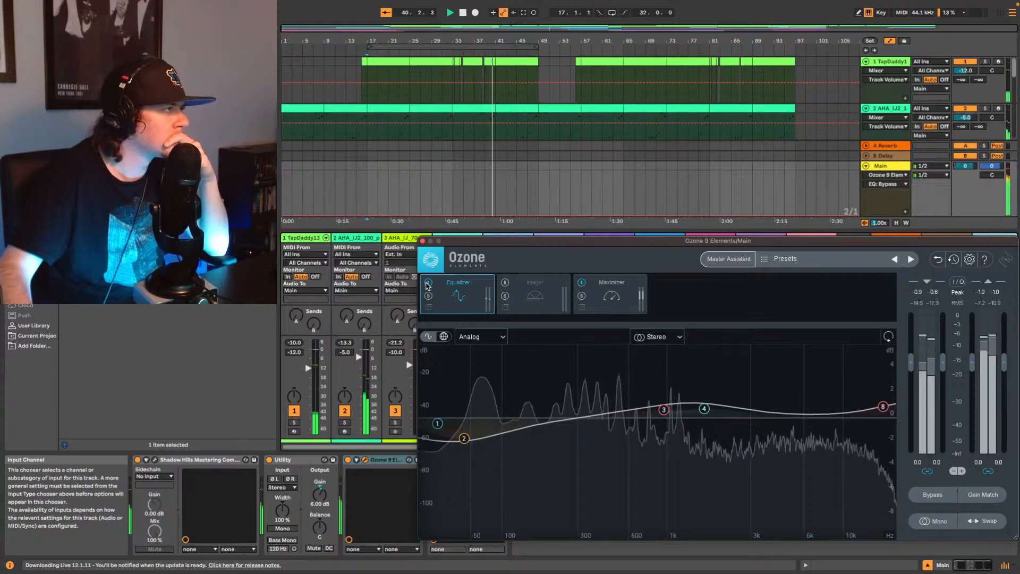
pyautogui.click(429, 283)
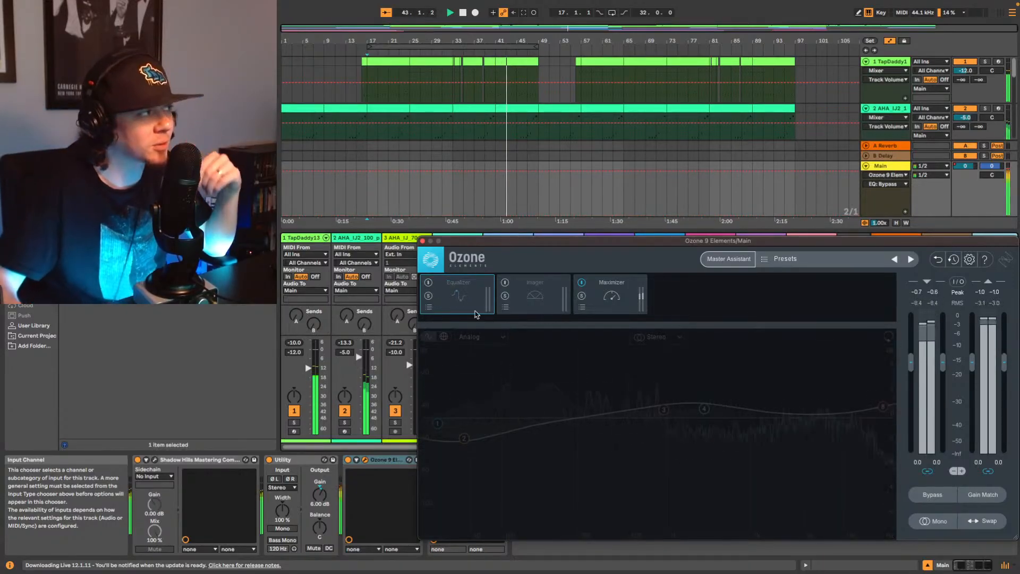
# Step: Set the ceiling of Ozone's Maximizer to 0.0 dB
pyautogui.click(611, 295)
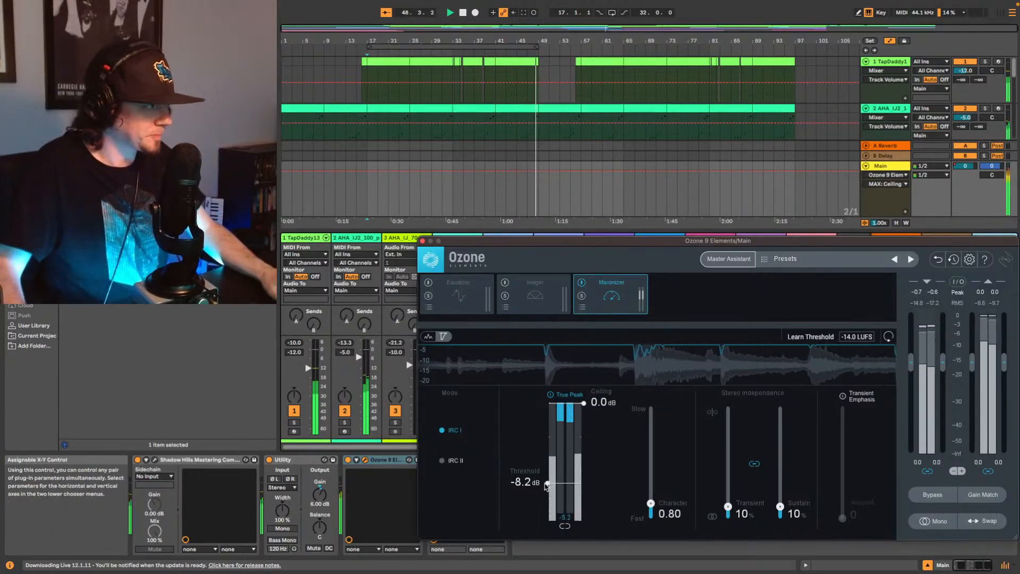
pyautogui.click(394, 461)
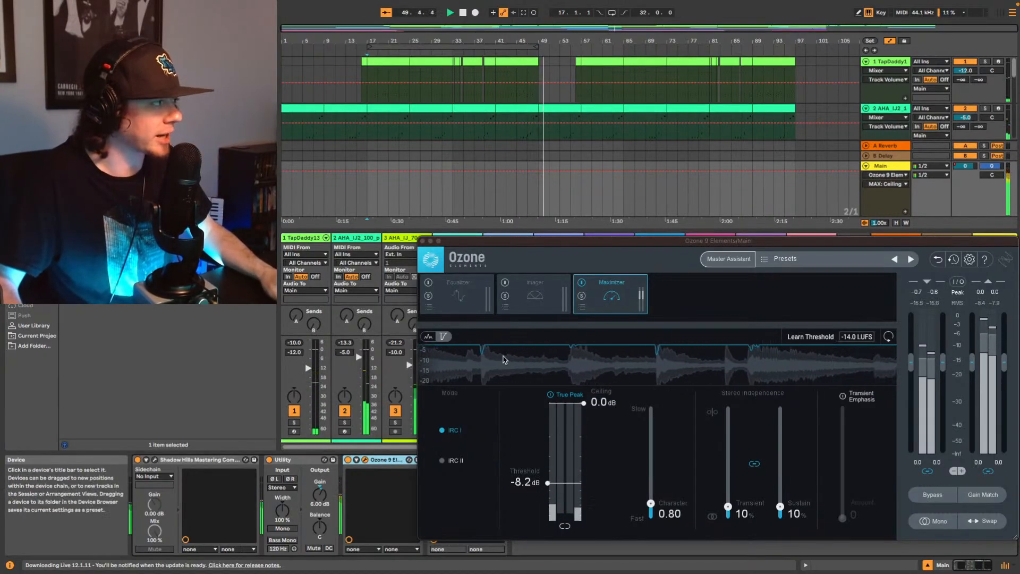
# Step: Open the Youlean loudness meter to check the loudness, arrange its window with Ozone's, and return to the song start
pyautogui.moveTo(552, 242); pyautogui.dragTo(523, 79)
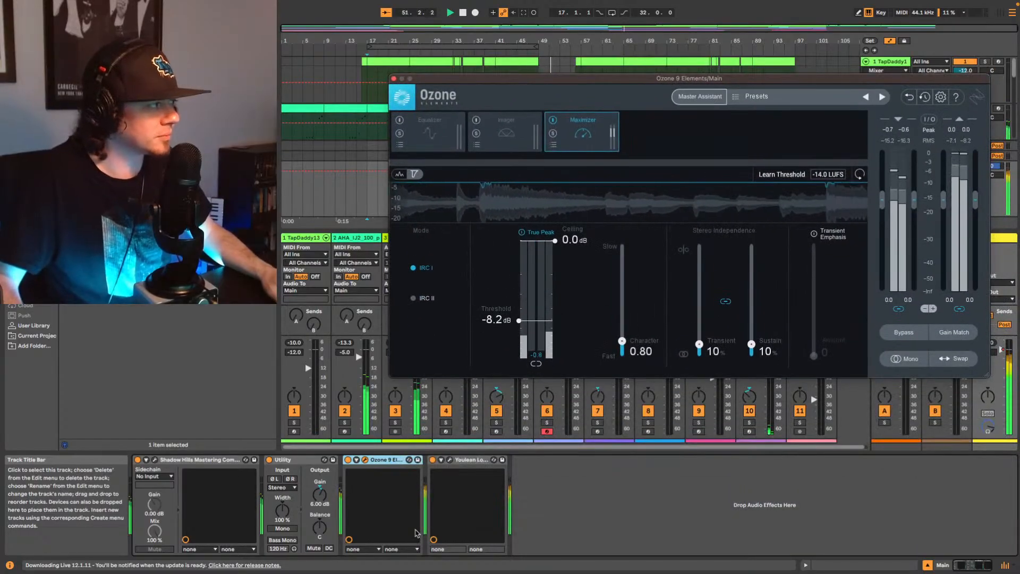
pyautogui.click(450, 460)
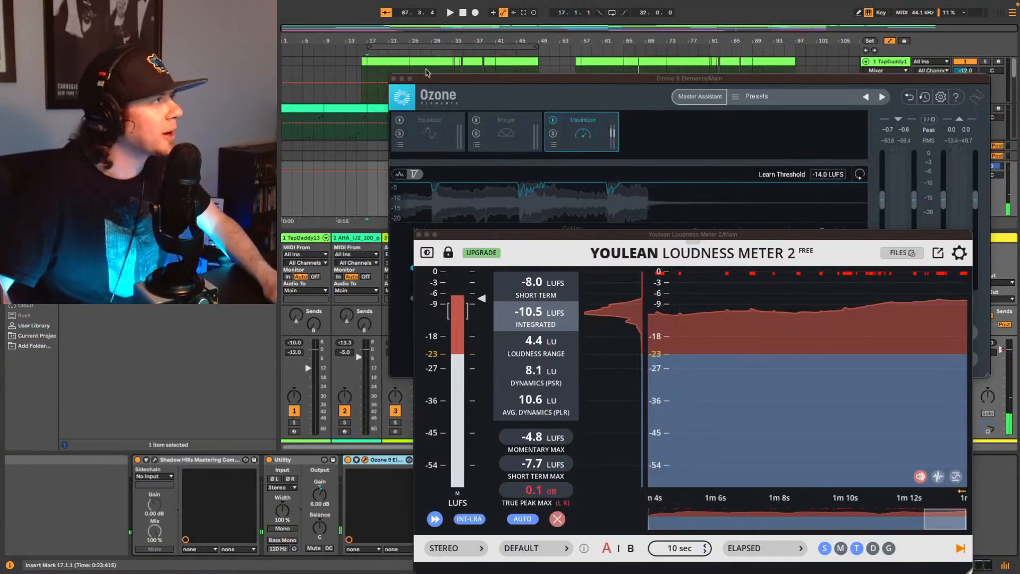
pyautogui.moveTo(449, 80); pyautogui.dragTo(509, 35)
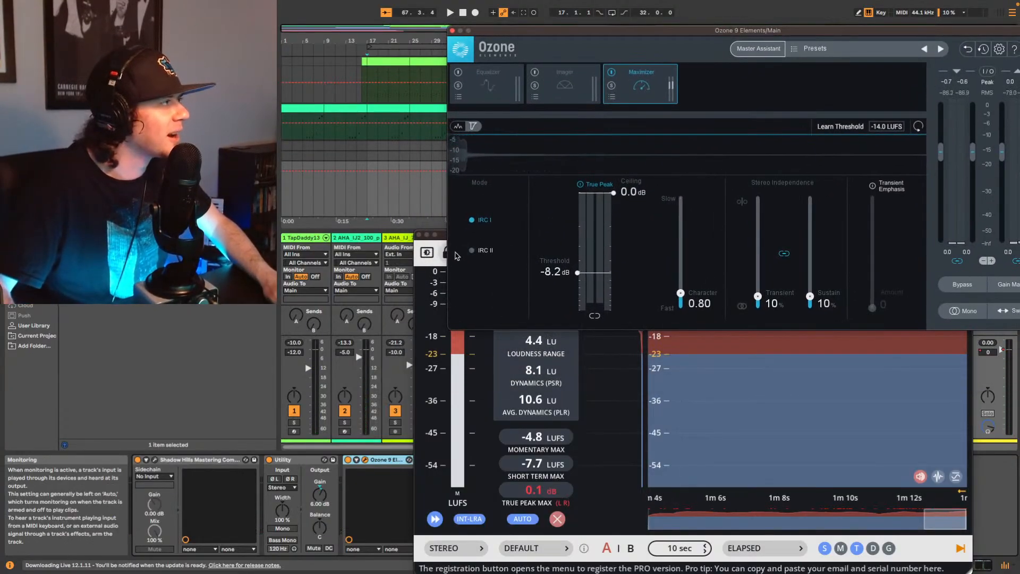
pyautogui.moveTo(431, 234); pyautogui.dragTo(462, 234)
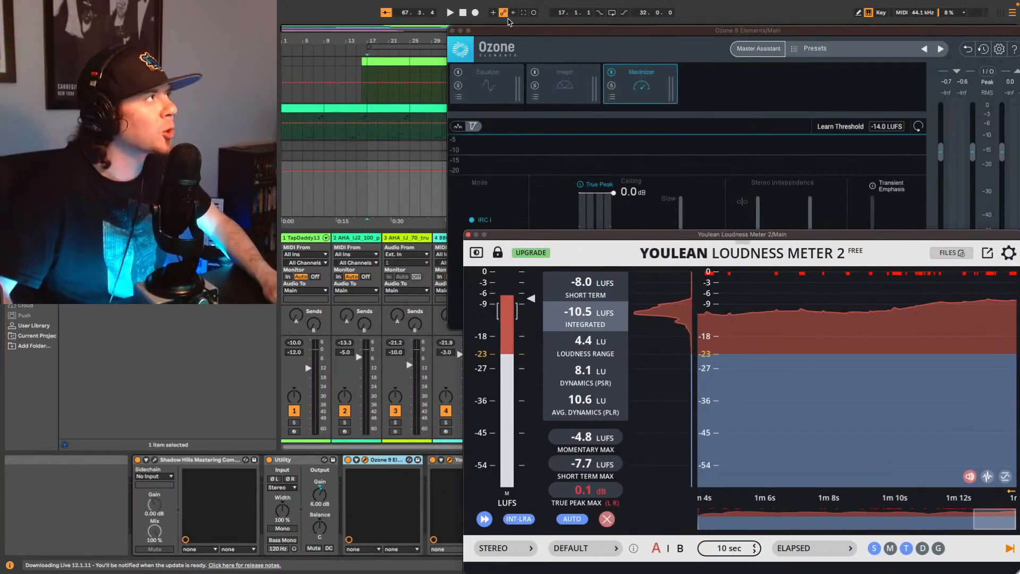
pyautogui.moveTo(769, 30); pyautogui.dragTo(774, 88)
pyautogui.click(867, 50)
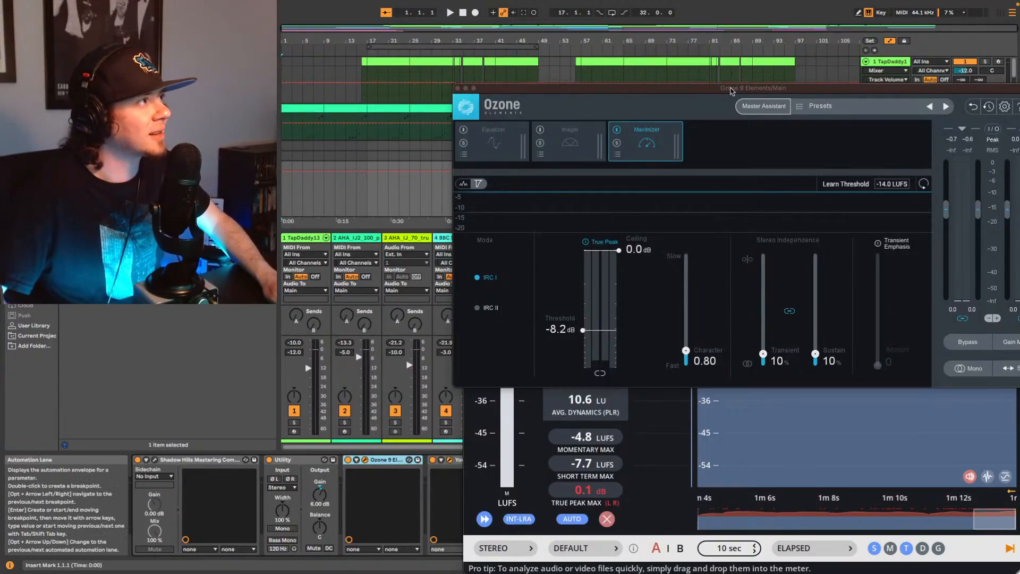
pyautogui.moveTo(731, 89); pyautogui.dragTo(678, 6)
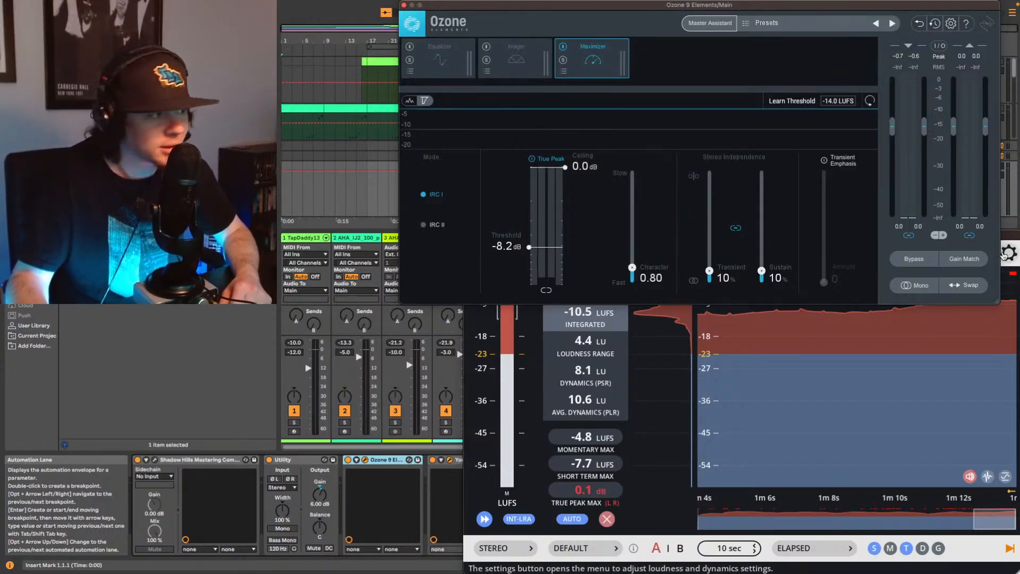
pyautogui.moveTo(1010, 238); pyautogui.dragTo(959, 244)
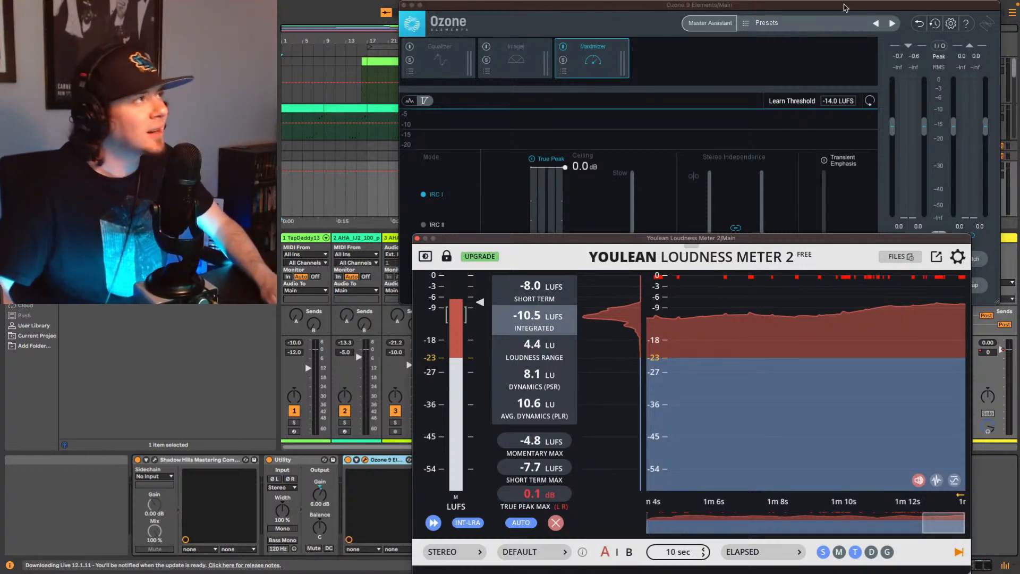
pyautogui.moveTo(847, 8); pyautogui.dragTo(799, 5)
pyautogui.moveTo(869, 5); pyautogui.dragTo(874, 51)
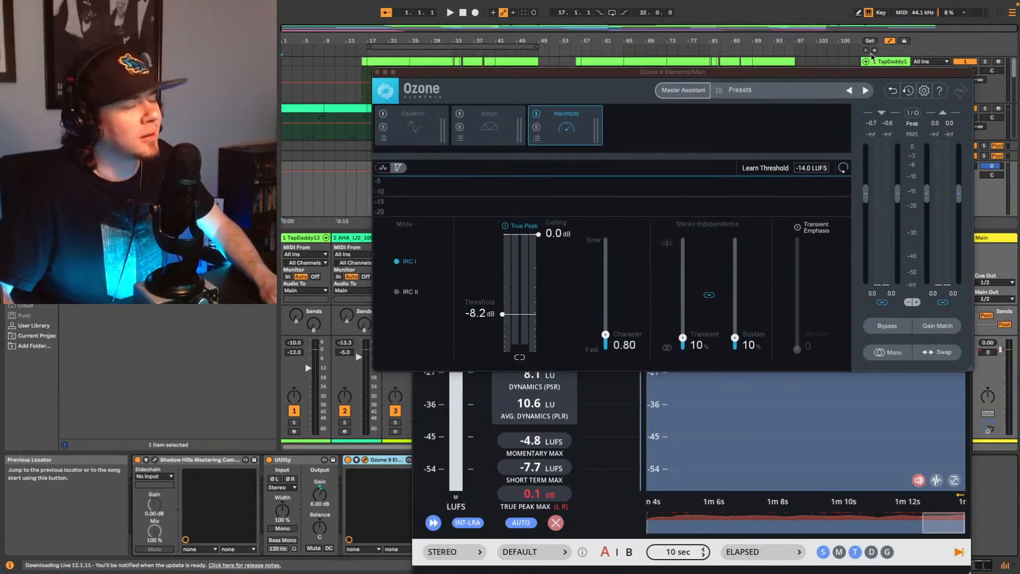
# Step: Play the song from the start, raise the Maximizer threshold to -6.7 dB, and stop playback
pyautogui.press('space')
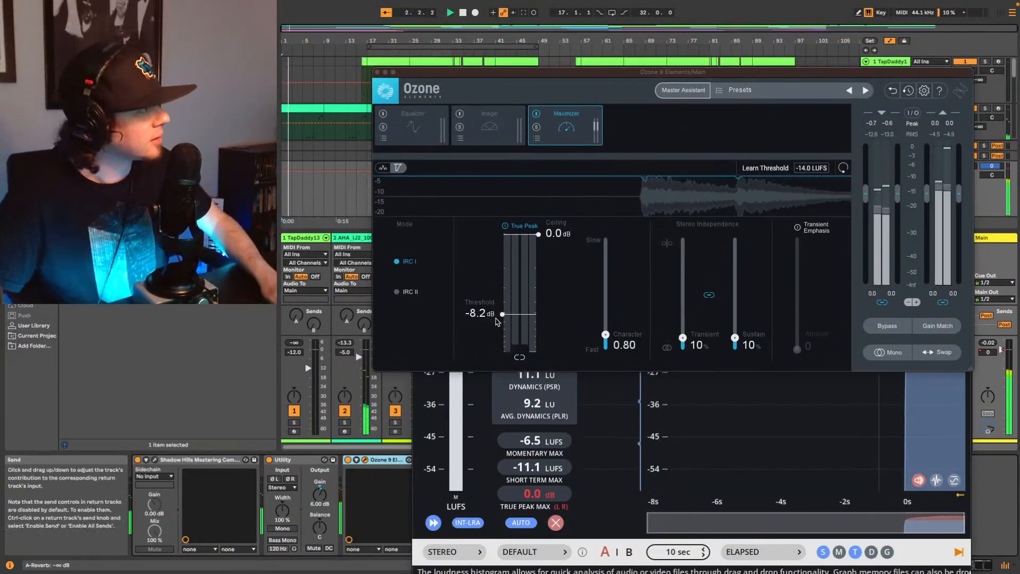
pyautogui.click(546, 374)
pyautogui.moveTo(514, 236); pyautogui.dragTo(504, 306)
pyautogui.press('space')
pyautogui.press('space')
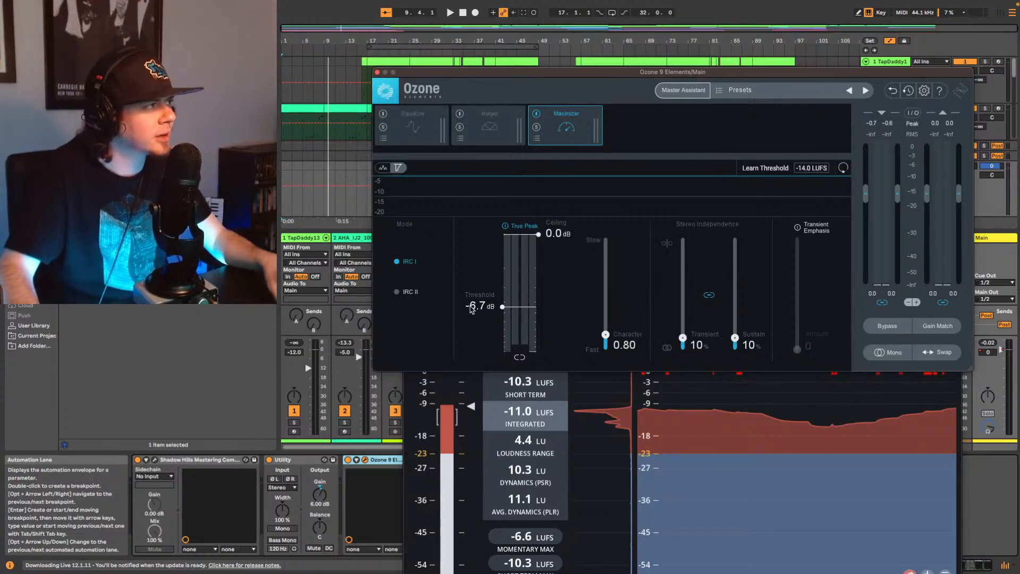
# Step: Replay from the song start, switch the Maximizer to IRC II mode, and close the loudness meter window
pyautogui.press('space')
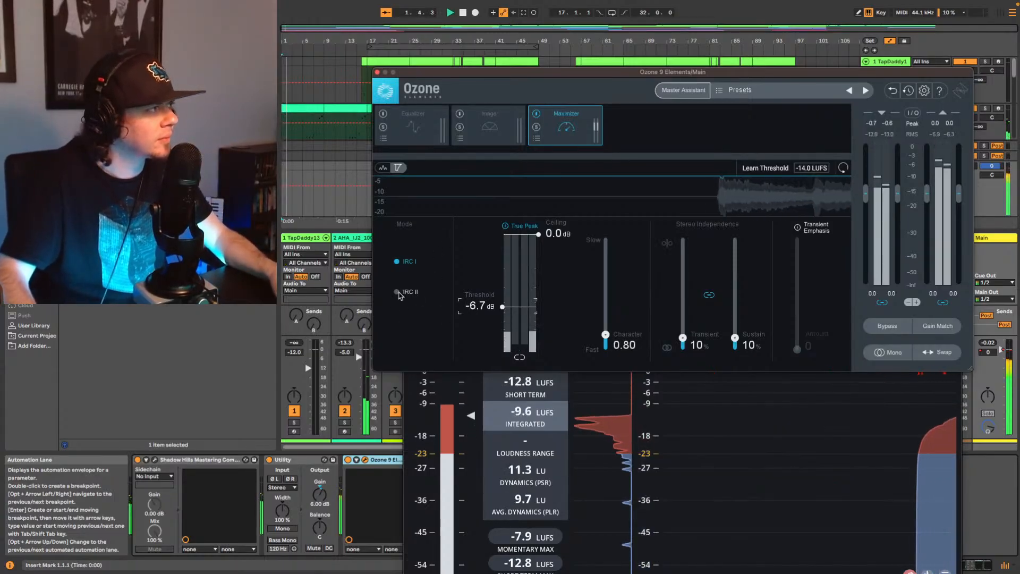
pyautogui.click(397, 292)
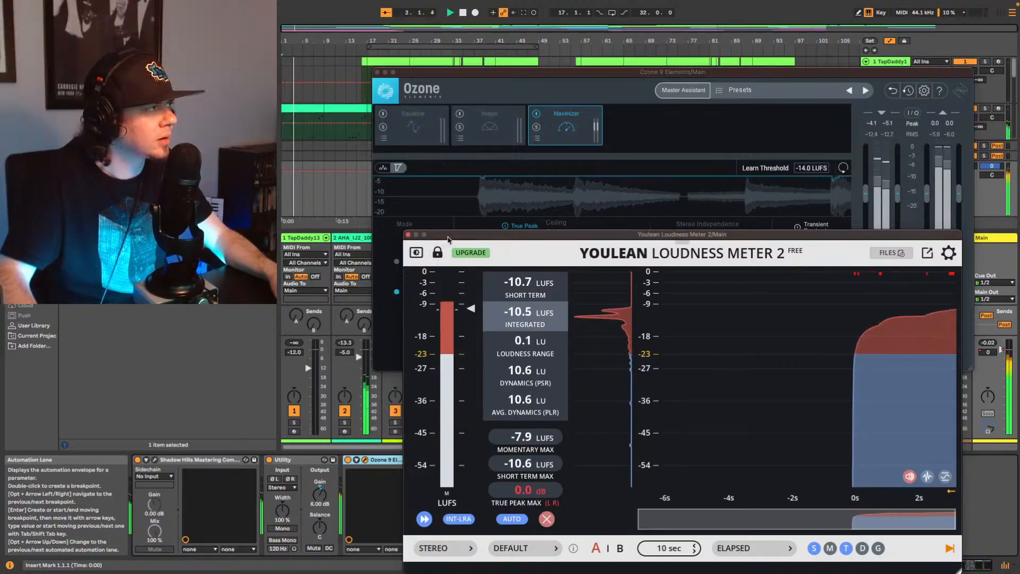
pyautogui.moveTo(450, 242); pyautogui.dragTo(211, 304)
pyautogui.click(170, 297)
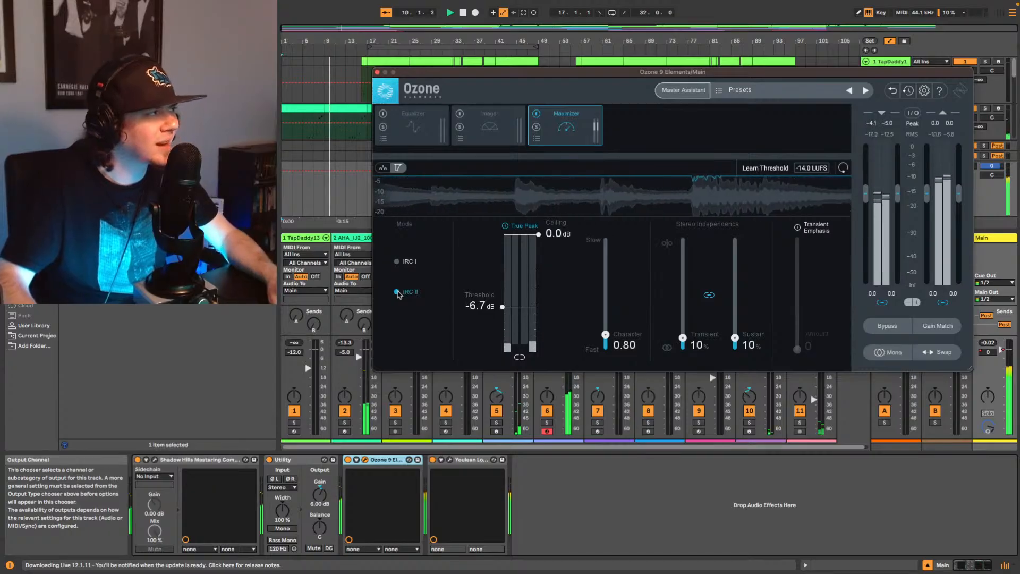
# Step: Play from bar 9 and inspect the LA-2A compressor on the piano loop track, then return to the Main track's devices
pyautogui.click(325, 132)
pyautogui.press('space')
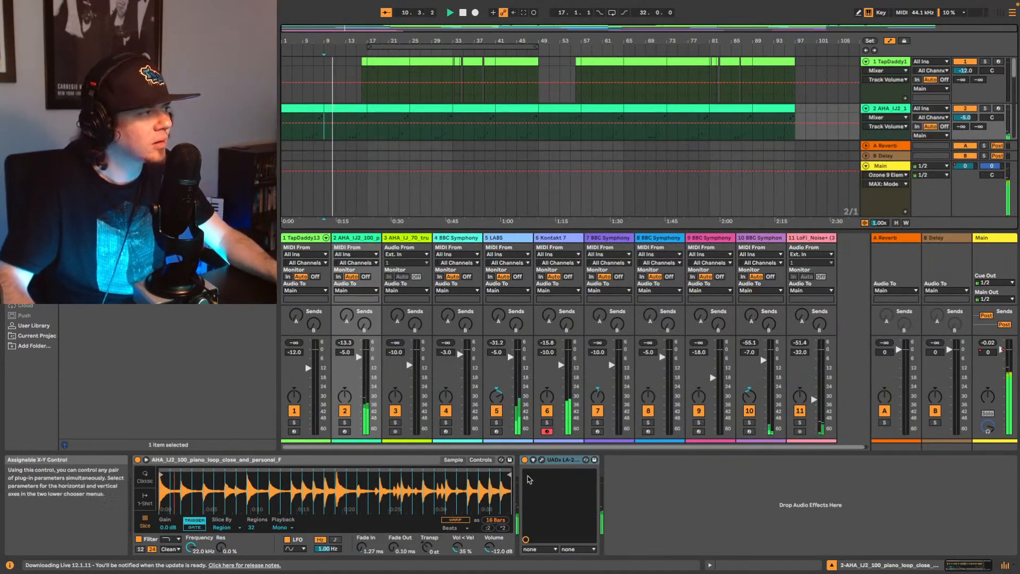
pyautogui.click(543, 461)
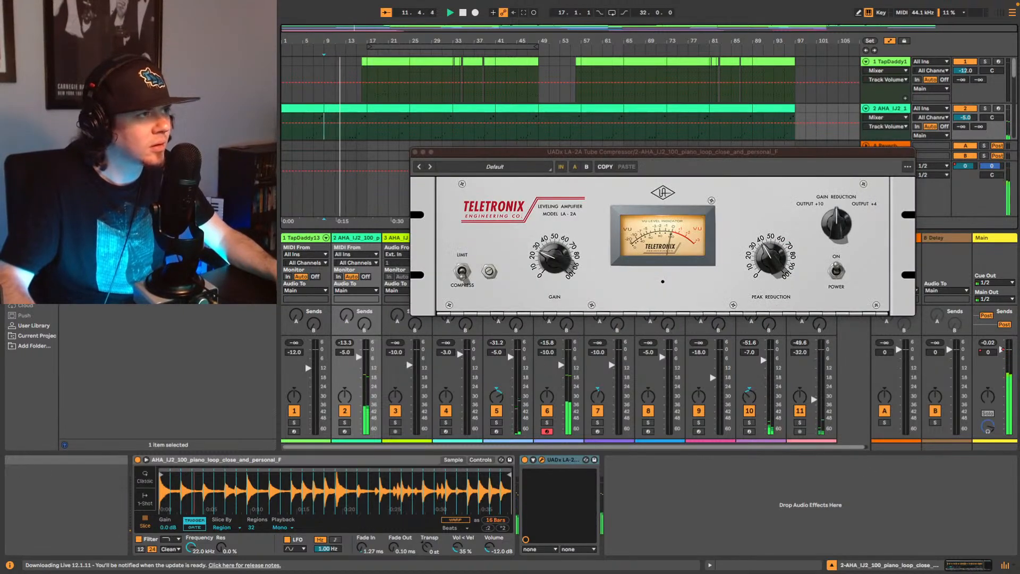
pyautogui.click(999, 272)
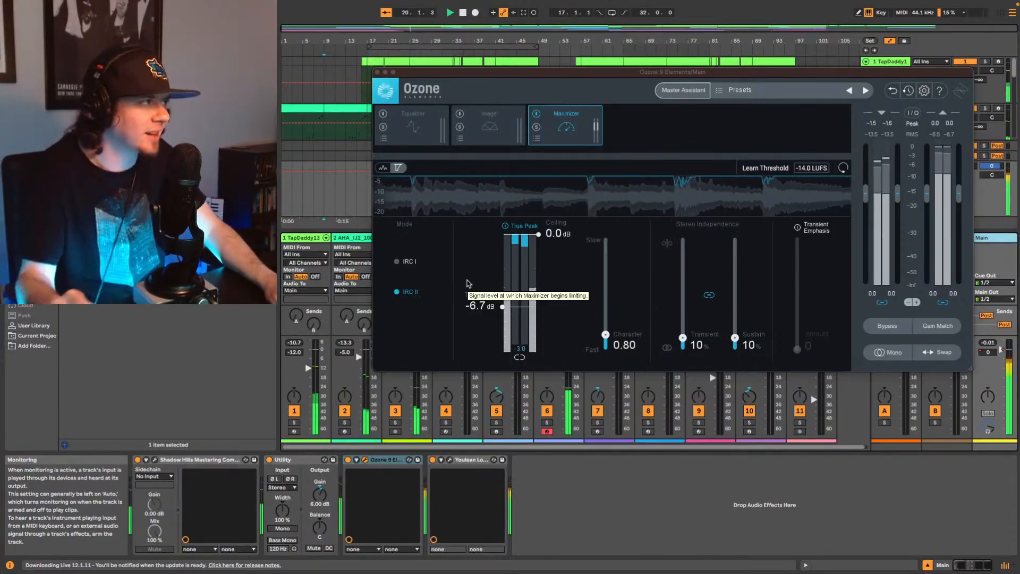
# Step: Move the Ozone window clear of the device chain and raise the Maximizer threshold to -6.3 dB during playback
pyautogui.press('space')
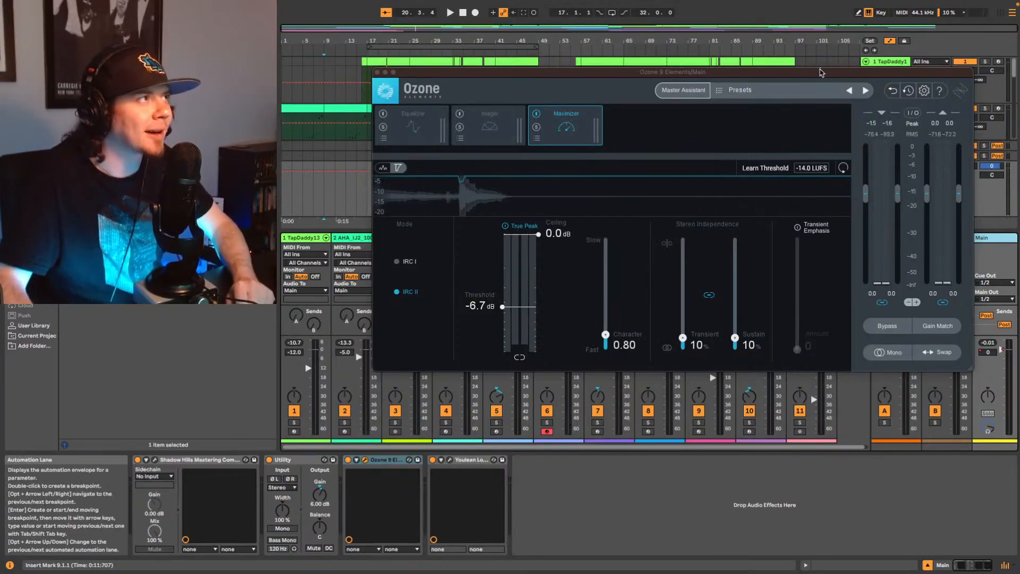
pyautogui.moveTo(820, 72); pyautogui.dragTo(850, 17)
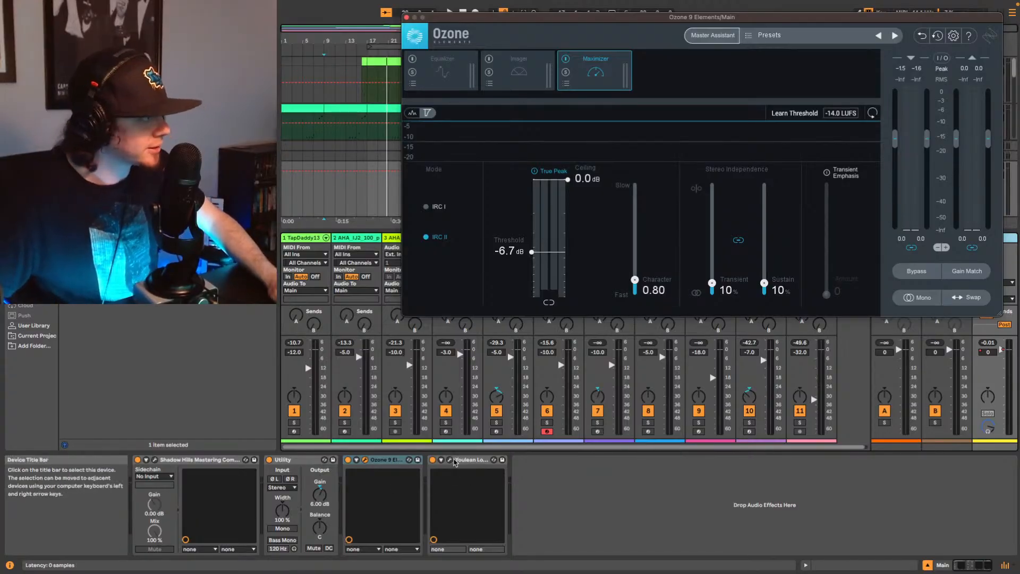
pyautogui.press('space')
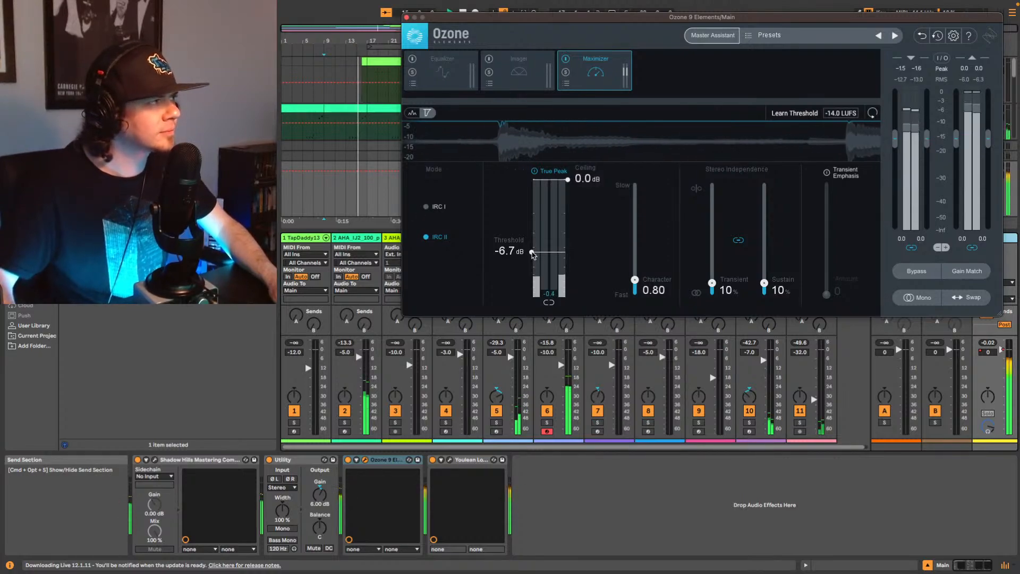
pyautogui.moveTo(532, 252); pyautogui.dragTo(532, 249)
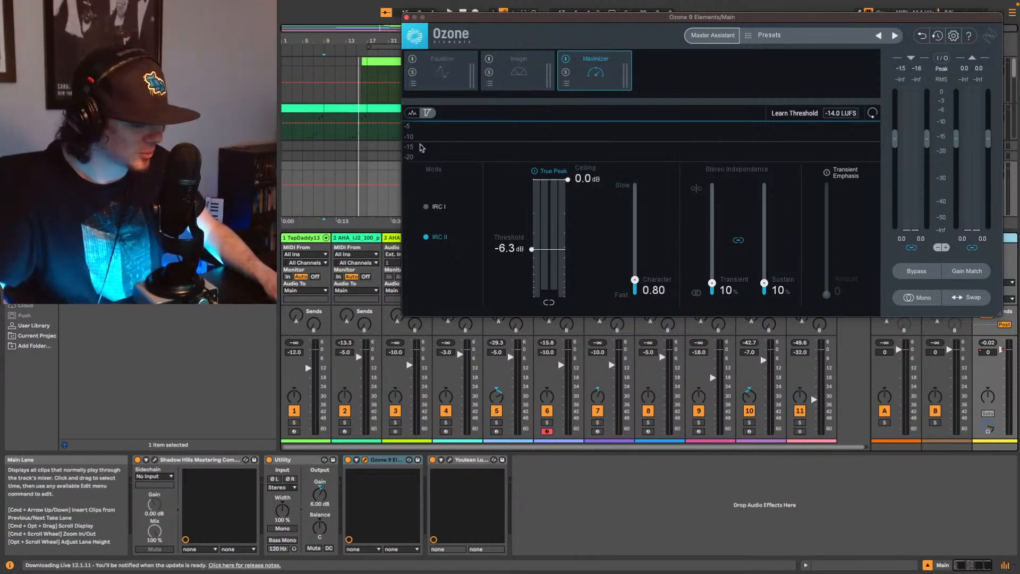
# Step: Replay the song with the new threshold, stop playback, and open the Youlean meter to check the integrated loudness
pyautogui.press('space')
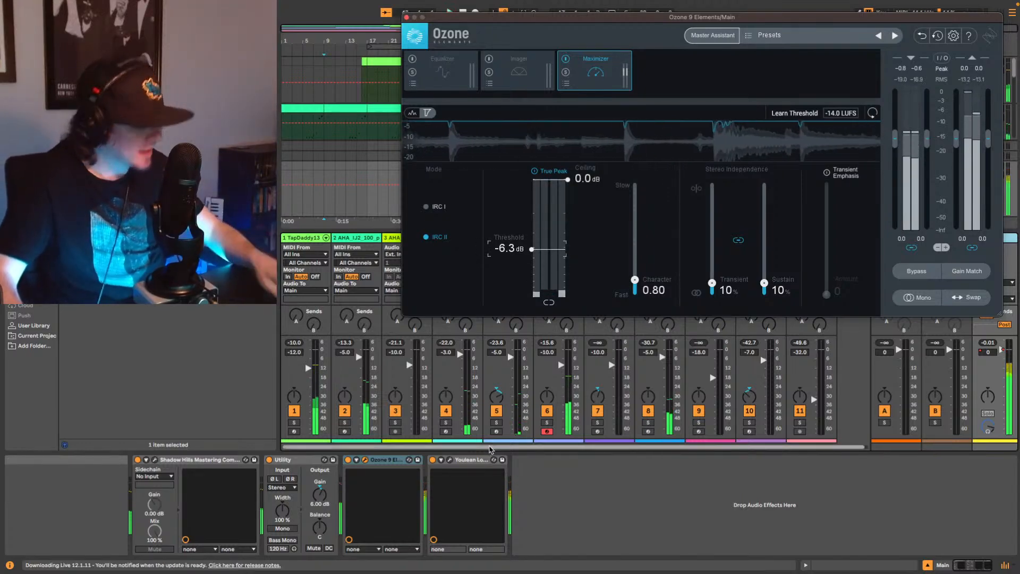
pyautogui.press('space')
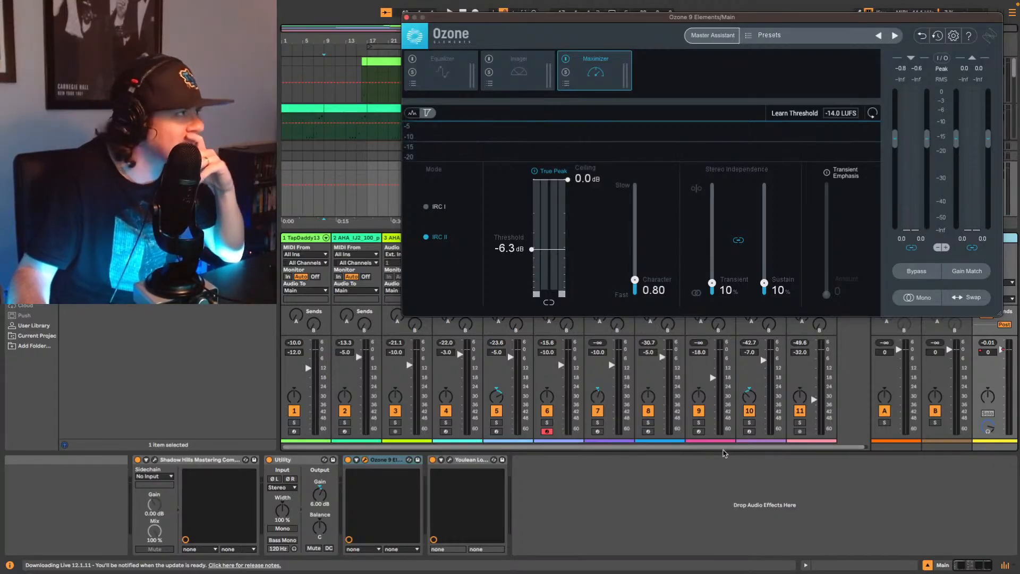
pyautogui.click(448, 460)
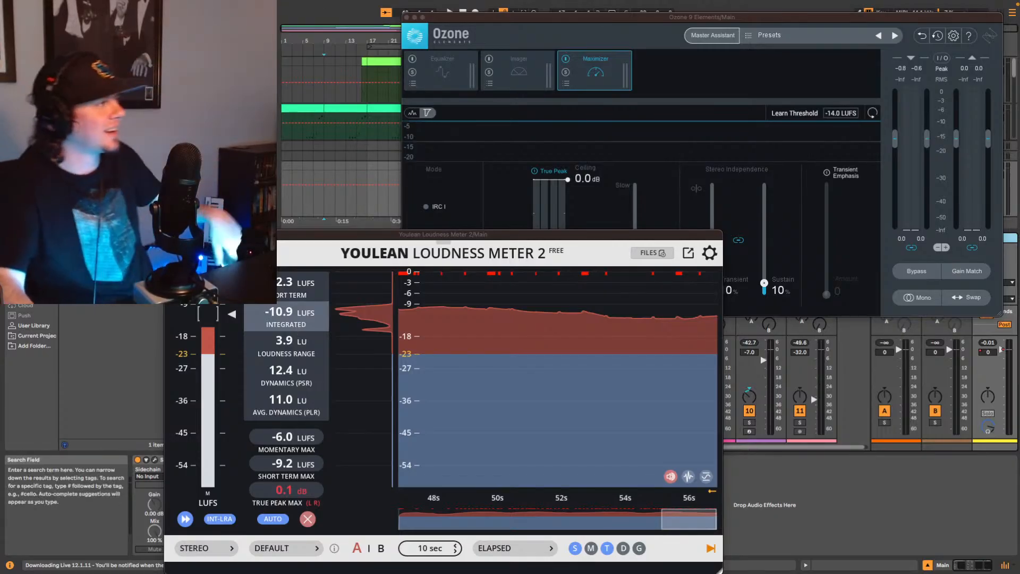
# Step: Replay the song, move the loudness meter clear of the Maximizer controls, and raise the Maximizer threshold to -5.8 dB
pyautogui.press('space')
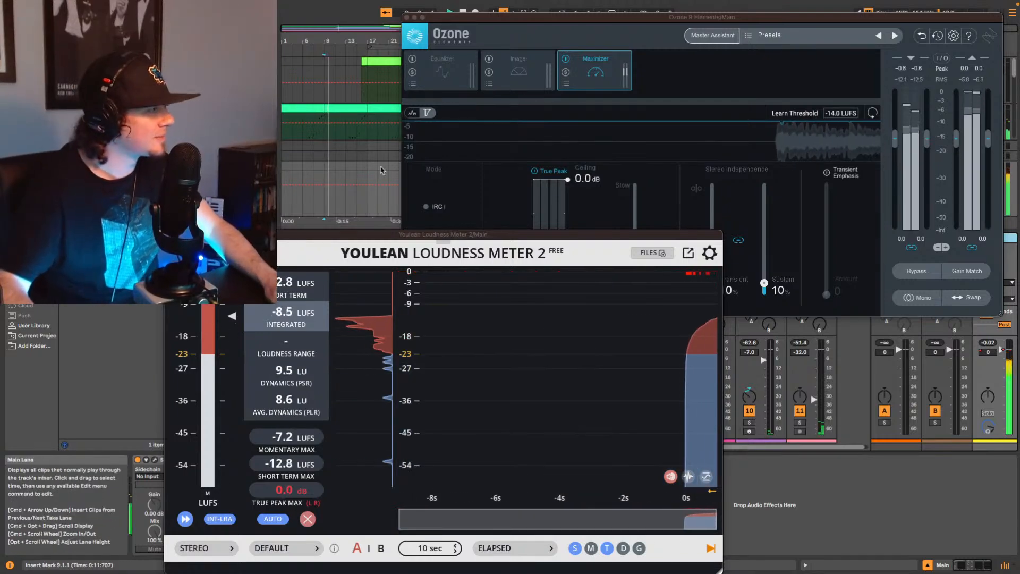
pyautogui.moveTo(506, 238); pyautogui.dragTo(569, 301)
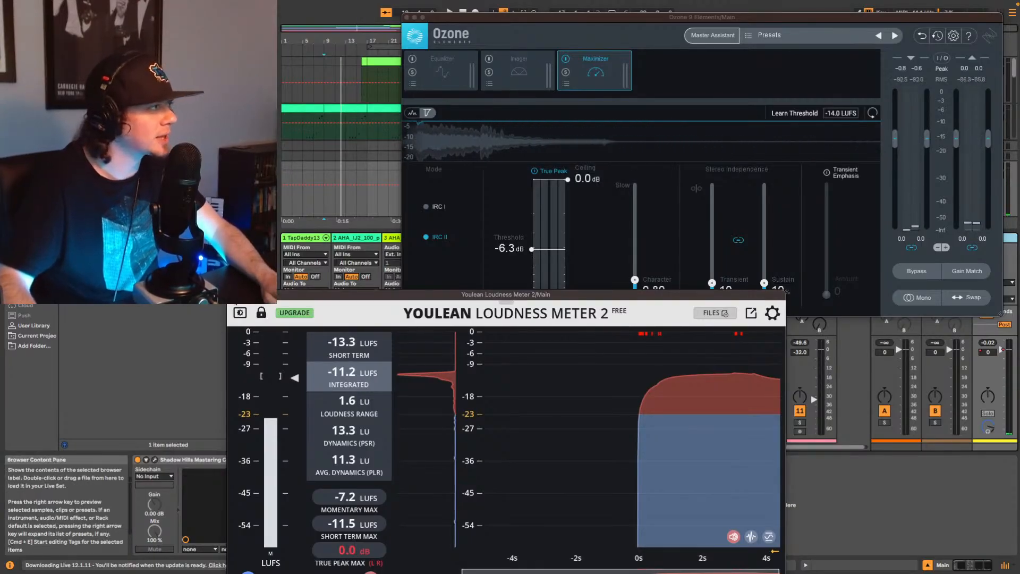
pyautogui.click(480, 264)
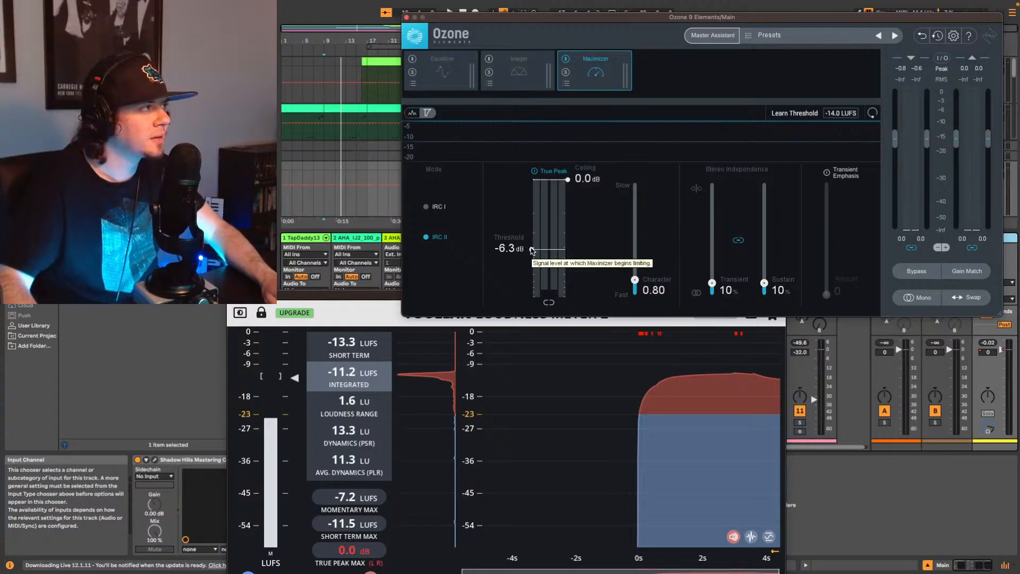
pyautogui.moveTo(532, 251); pyautogui.dragTo(532, 250)
pyautogui.press('space')
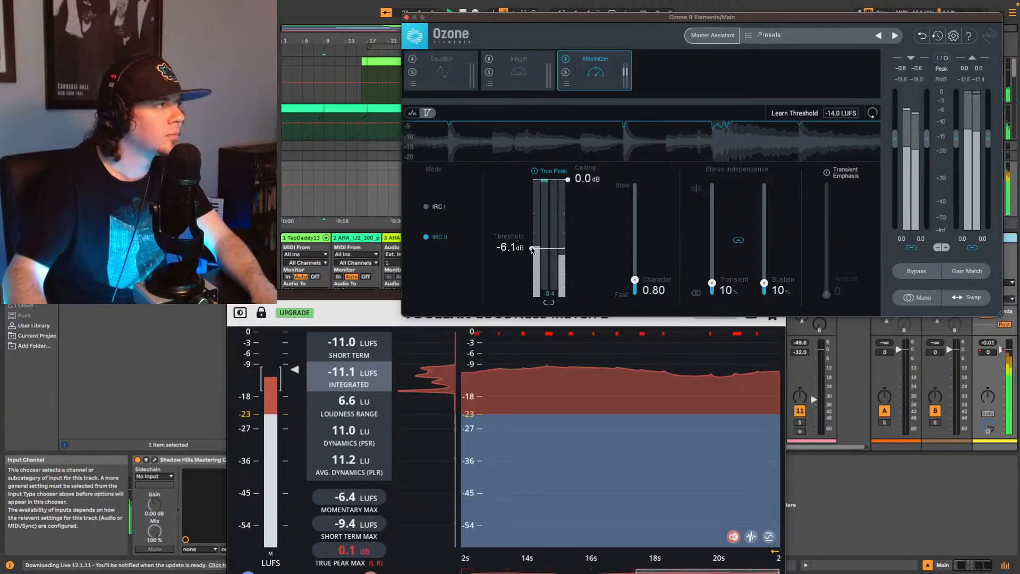
pyautogui.moveTo(531, 251); pyautogui.dragTo(533, 247)
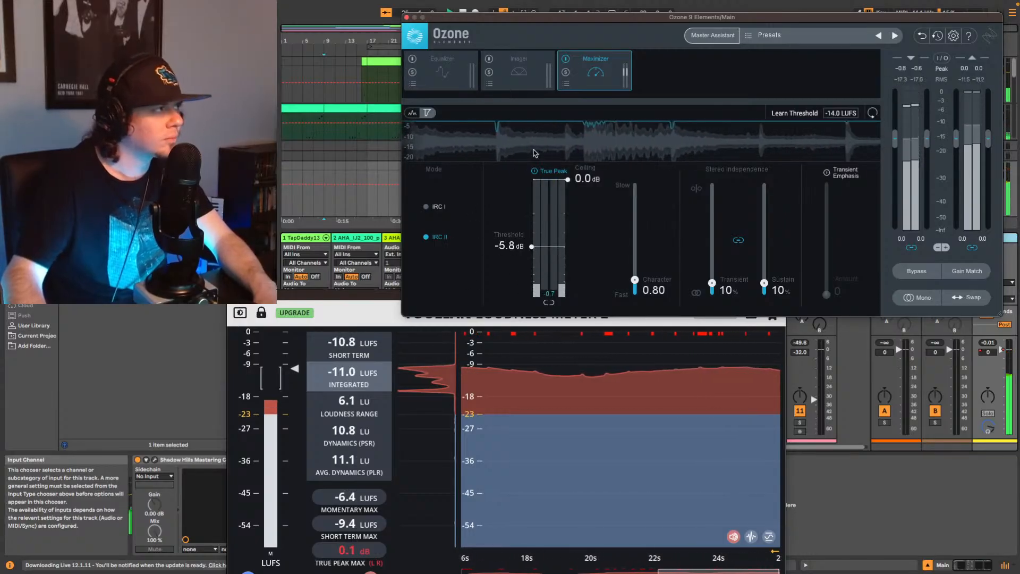
# Step: Switch the Maximizer to IRC I mode and audition the song from bar 17, returning to the Main track's devices
pyautogui.click(426, 207)
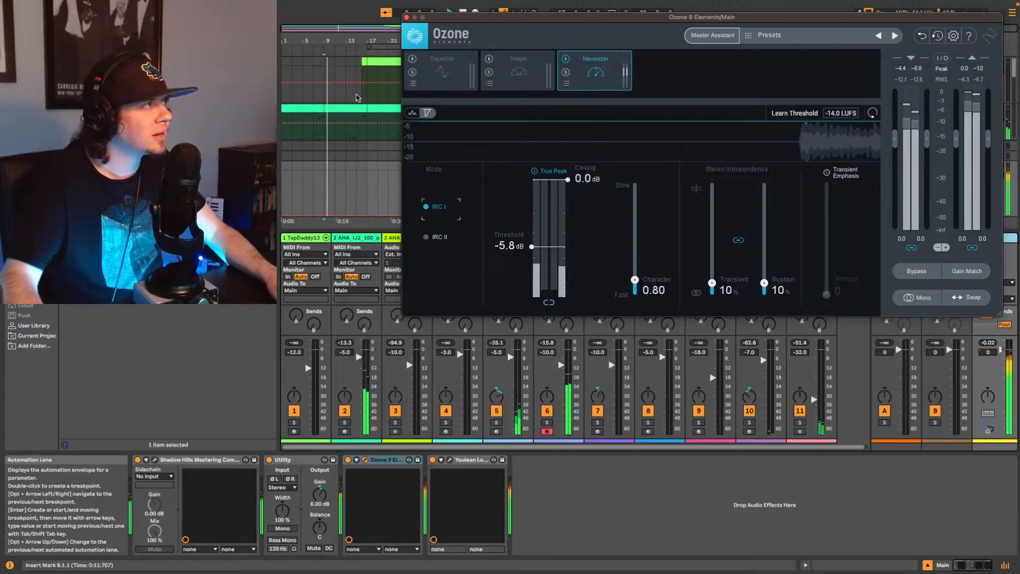
pyautogui.click(370, 100)
pyautogui.press('space')
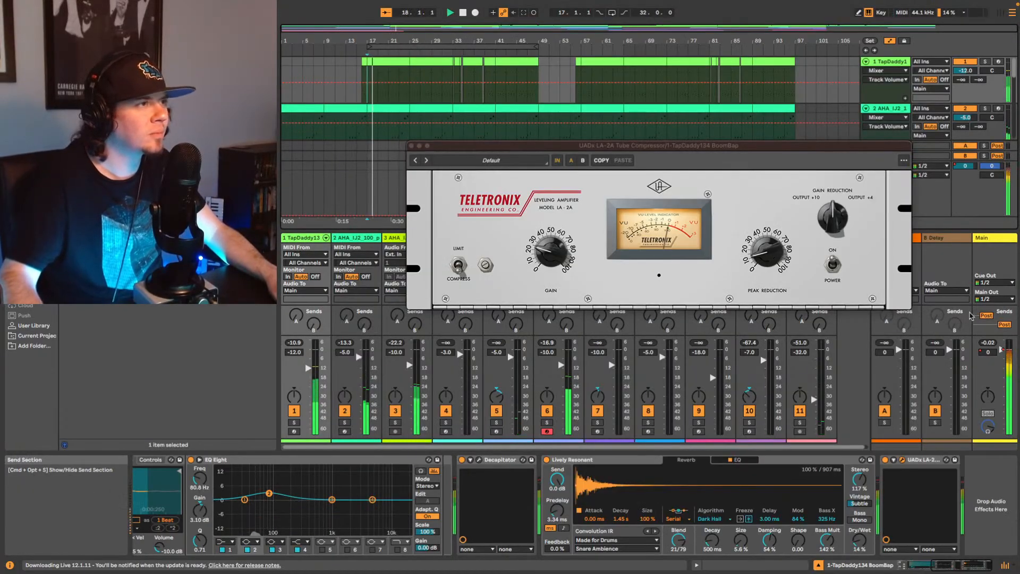
pyautogui.click(999, 237)
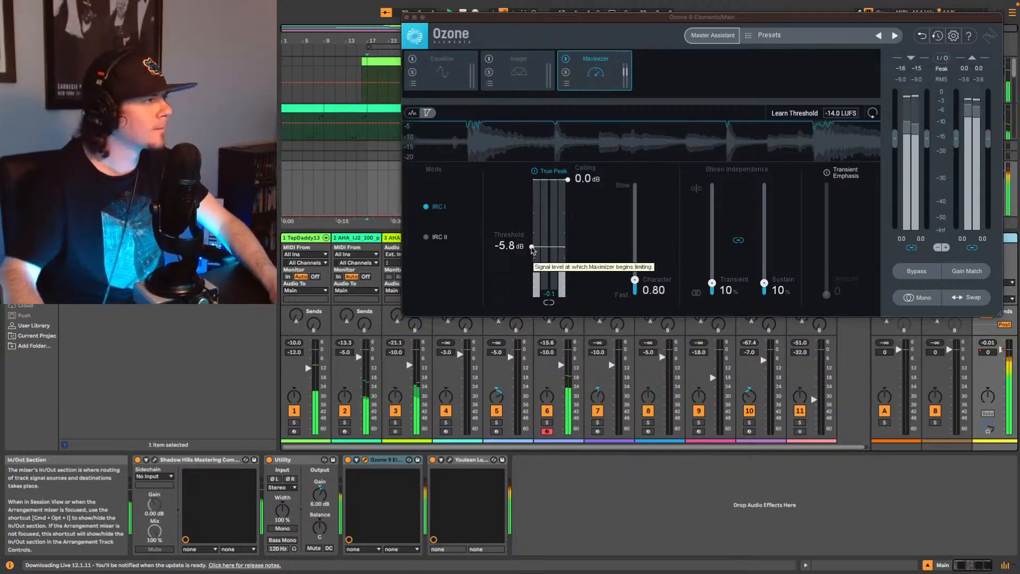
pyautogui.press('space')
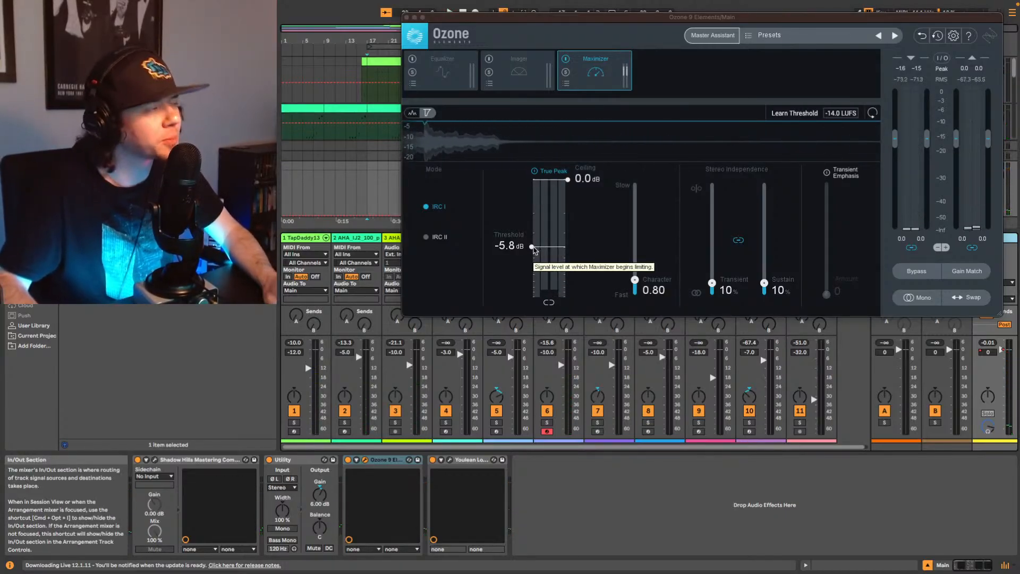
pyautogui.press('space')
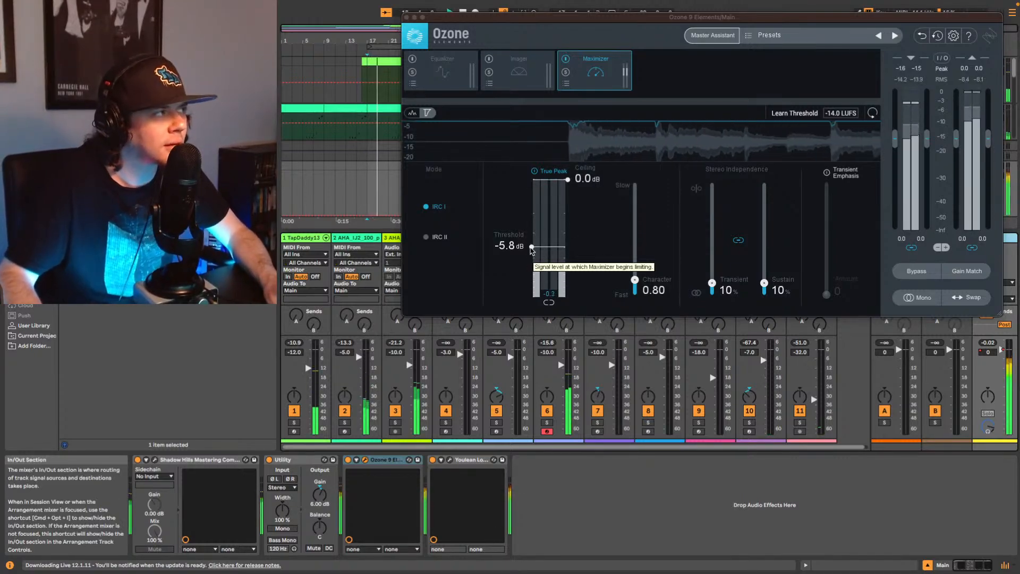
# Step: Raise the Maximizer threshold to -5.1 dB during playback
pyautogui.moveTo(532, 249); pyautogui.dragTo(532, 247)
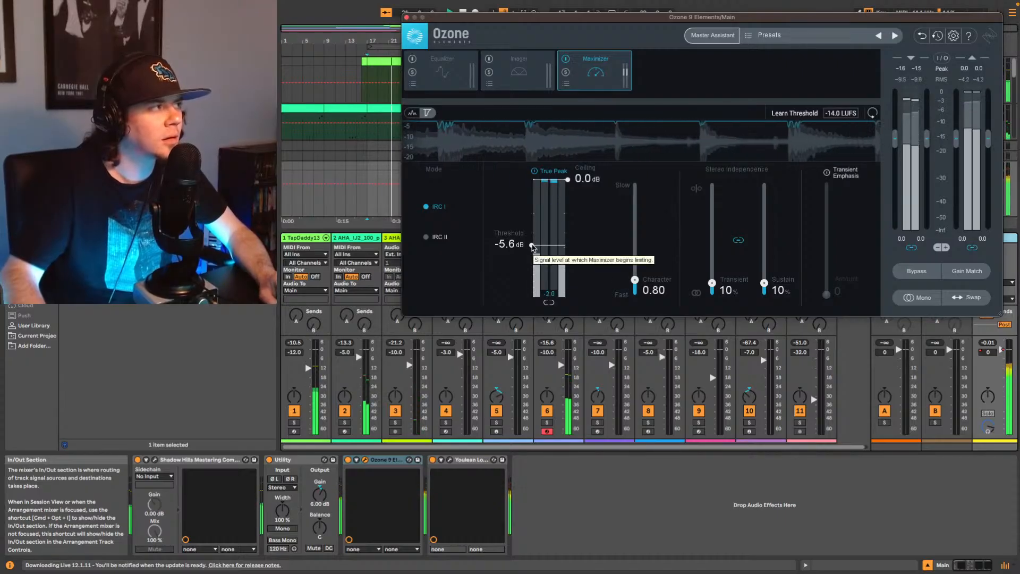
pyautogui.moveTo(532, 246); pyautogui.dragTo(533, 246)
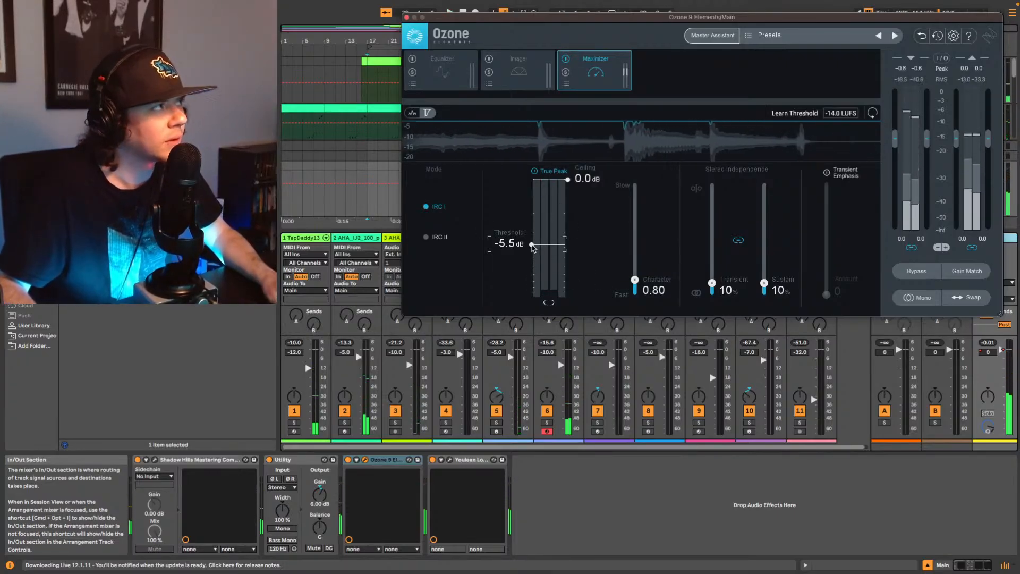
pyautogui.moveTo(532, 247); pyautogui.dragTo(534, 245)
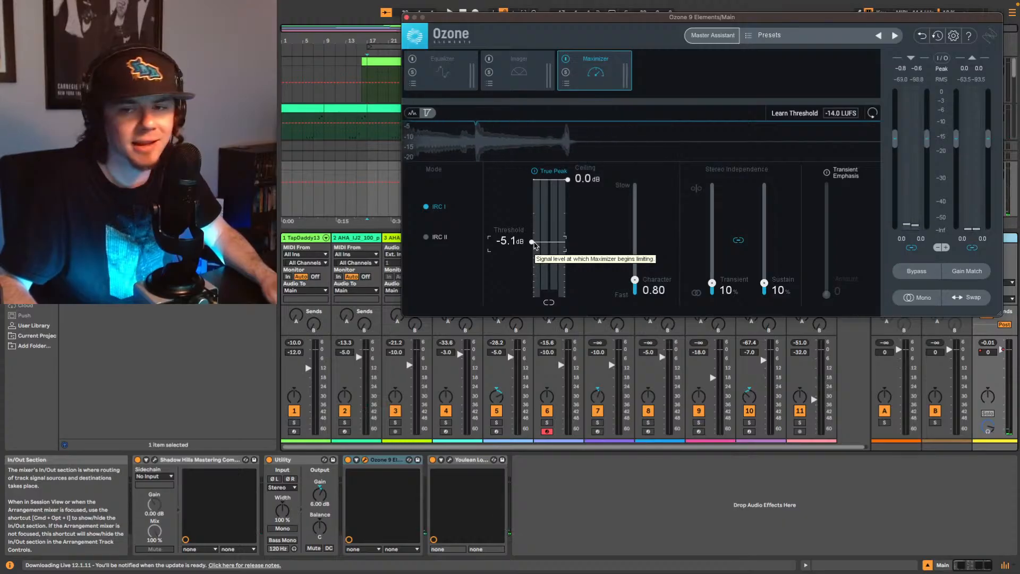
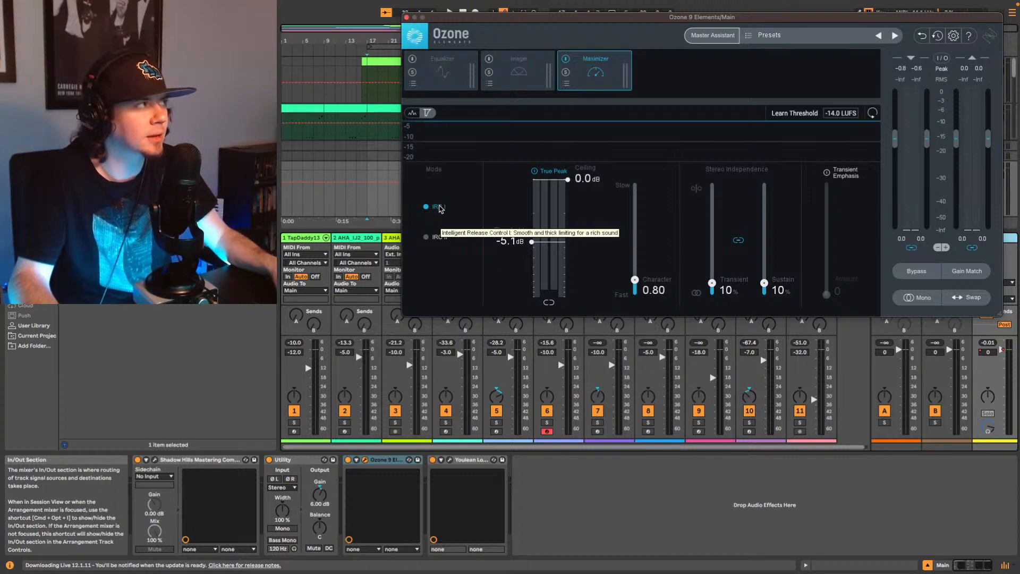
# Step: Resume playback, close the Ozone window, and add the Master Limiter between Ozone and the Youlean meter on the Main track
pyautogui.press('space')
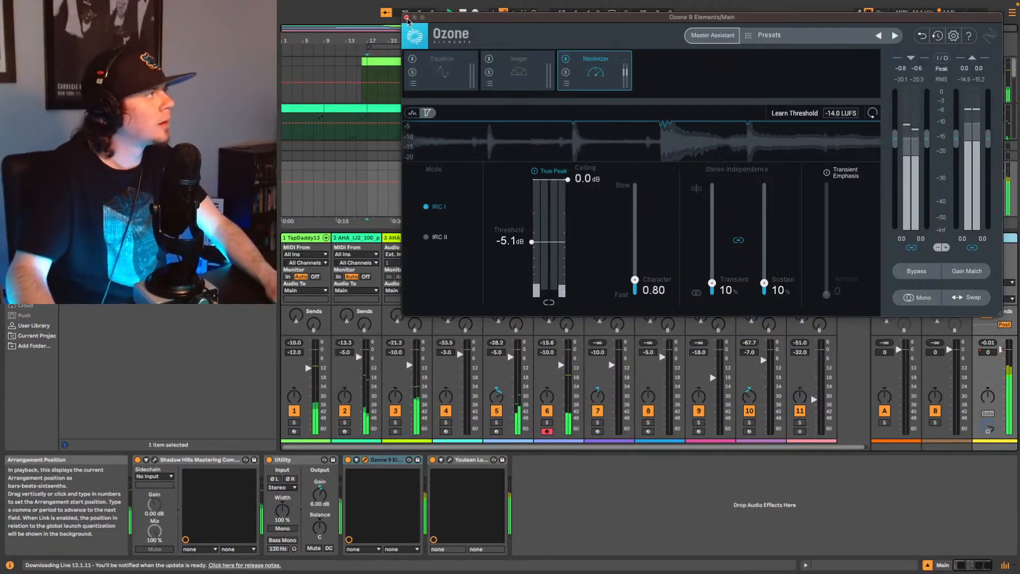
pyautogui.click(407, 17)
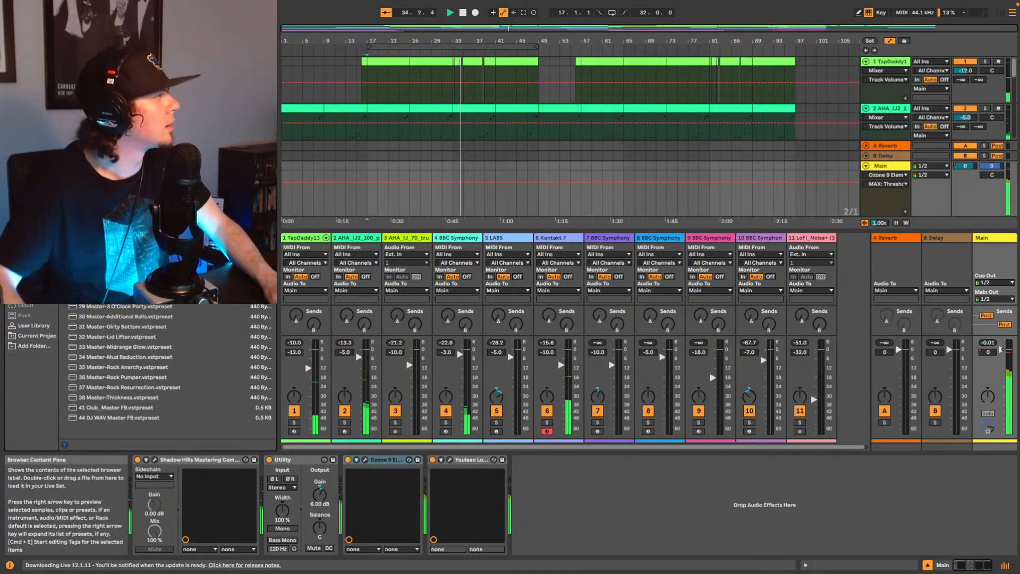
pyautogui.click(33, 179)
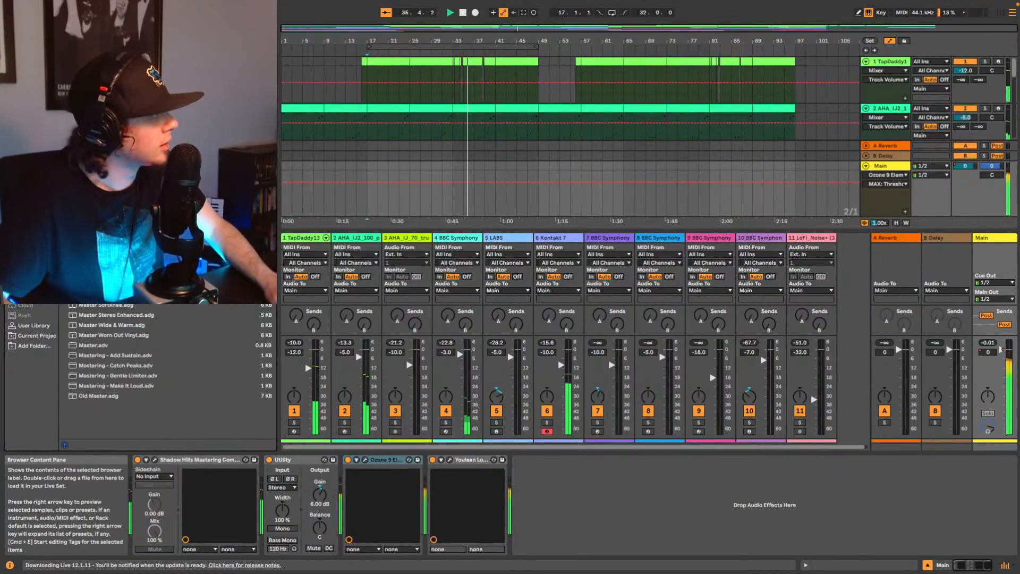
pyautogui.moveTo(114, 239); pyautogui.dragTo(445, 494)
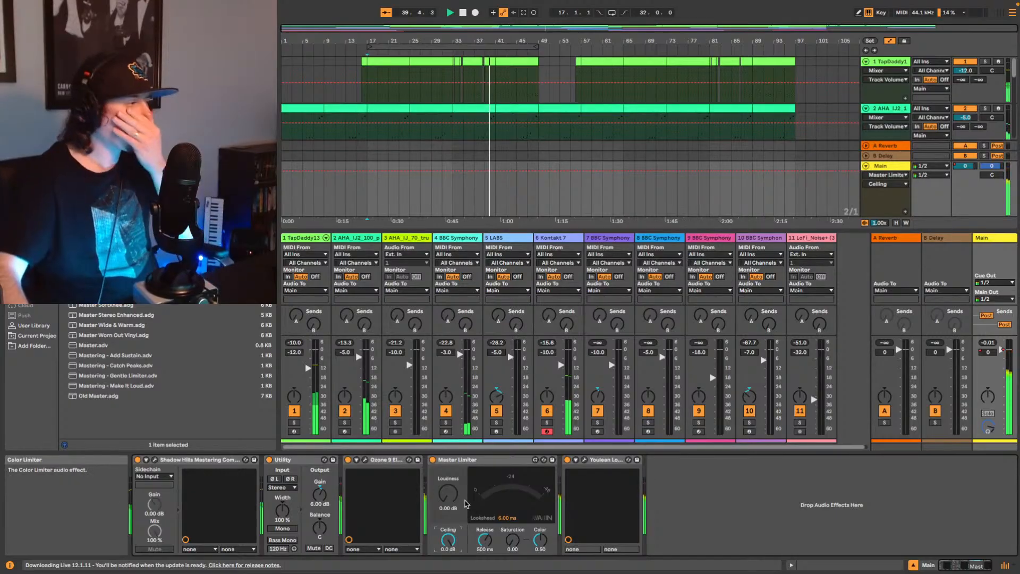
# Step: Set the Master Limiter's Loudness to 1.51 dB
pyautogui.click(456, 502)
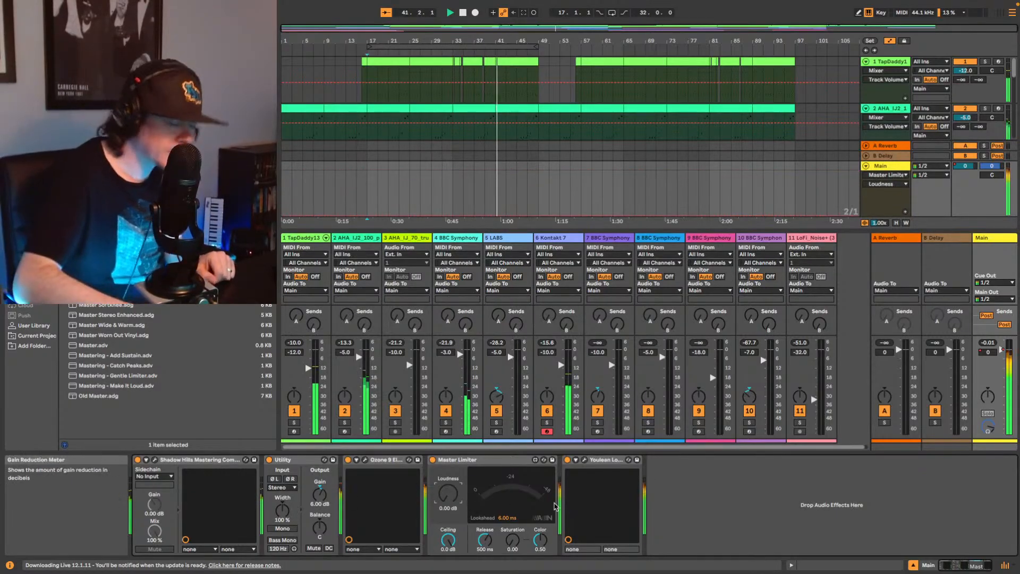
pyautogui.press('Up')
pyautogui.press('Up')
pyautogui.press('Up')
pyautogui.press('Up')
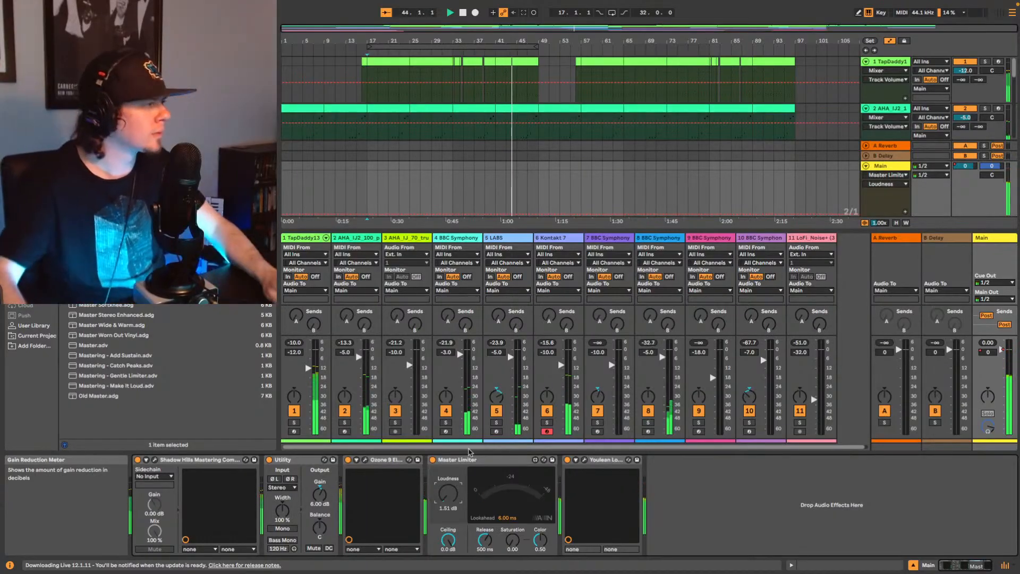
# Step: Reopen Ozone and raise the Maximizer threshold to -4.2 dB, checking the integrated loudness in the Youlean meter
pyautogui.click(365, 460)
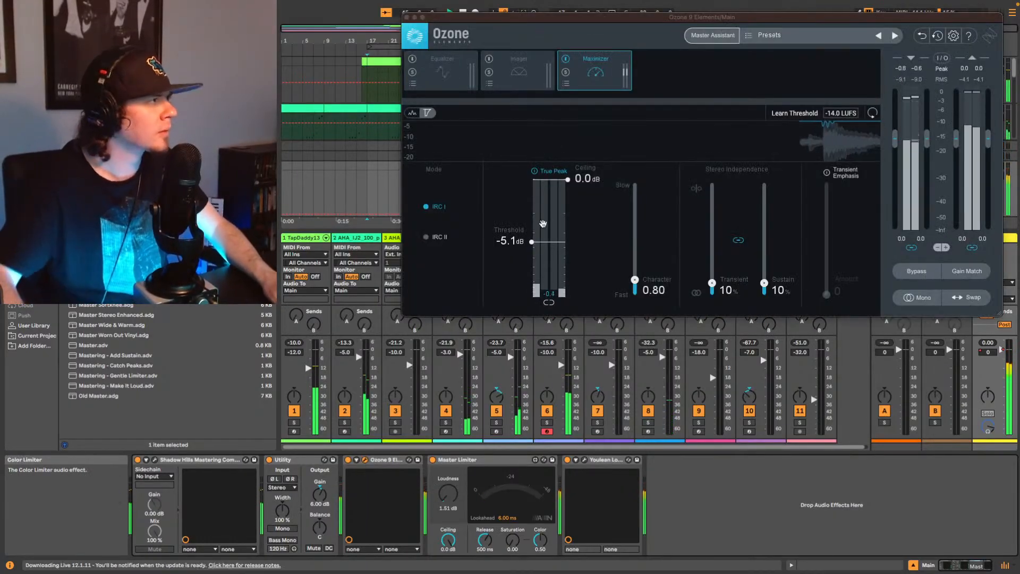
pyautogui.moveTo(531, 241); pyautogui.dragTo(533, 235)
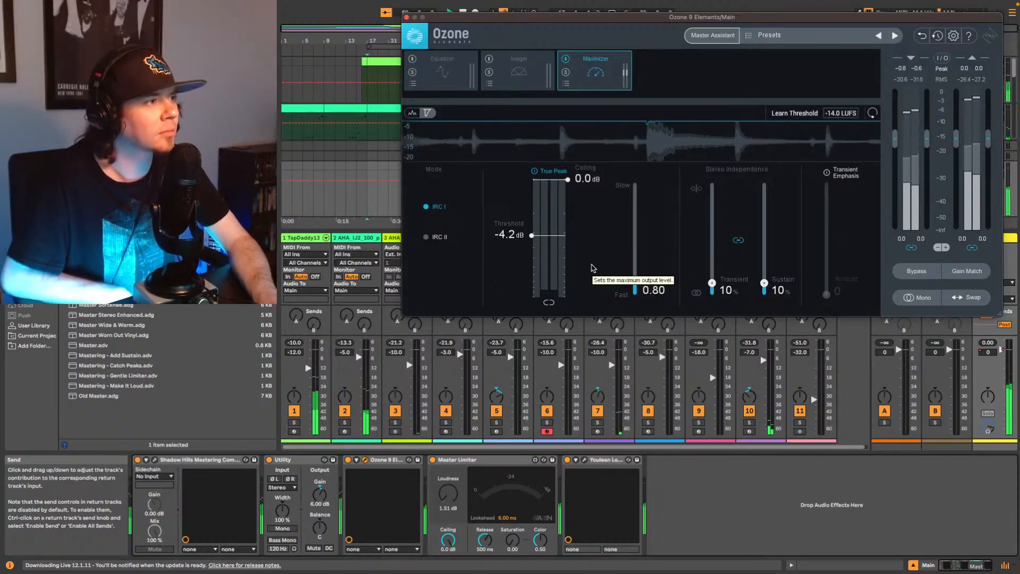
pyautogui.click(584, 460)
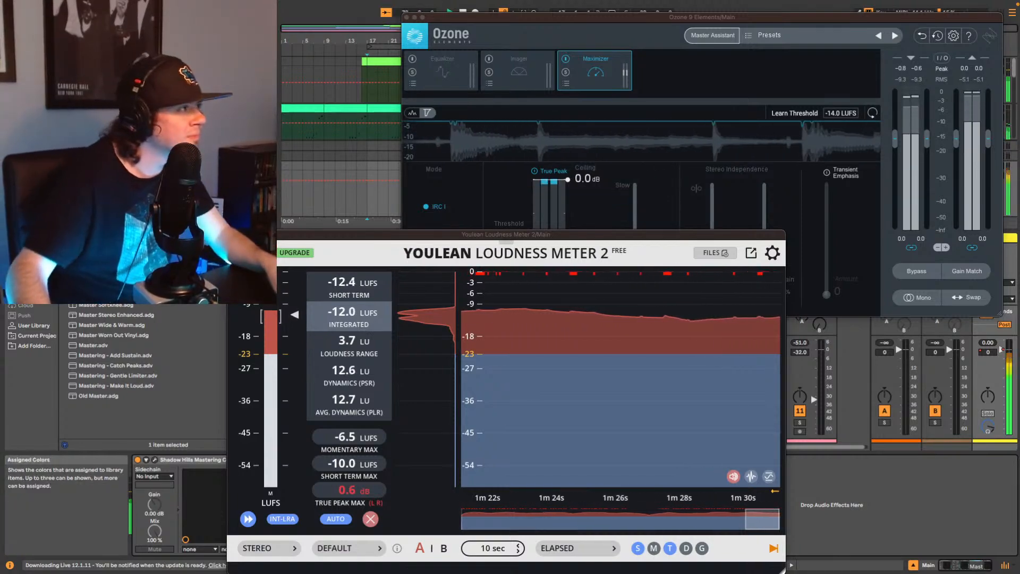
pyautogui.click(232, 234)
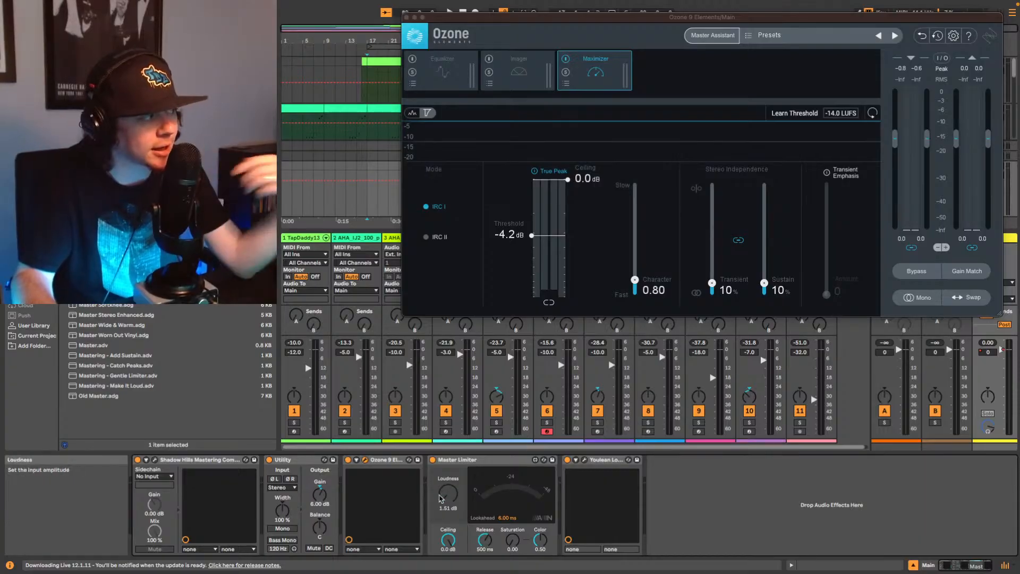
# Step: Reposition the Ozone window and insert an EQ Eight between Ozone and the Master Limiter on the Main track
pyautogui.click(468, 462)
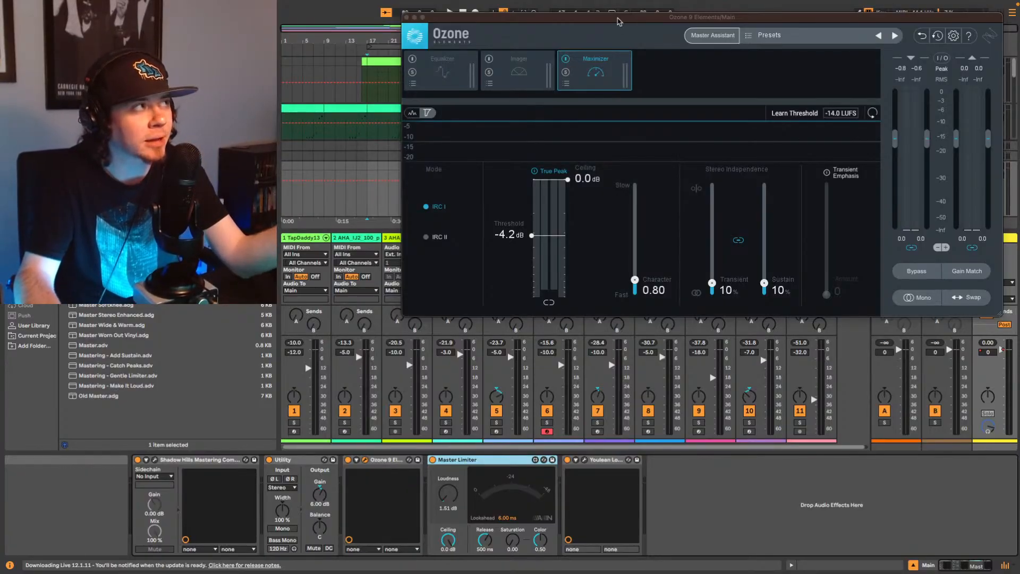
pyautogui.moveTo(619, 21); pyautogui.dragTo(586, 54)
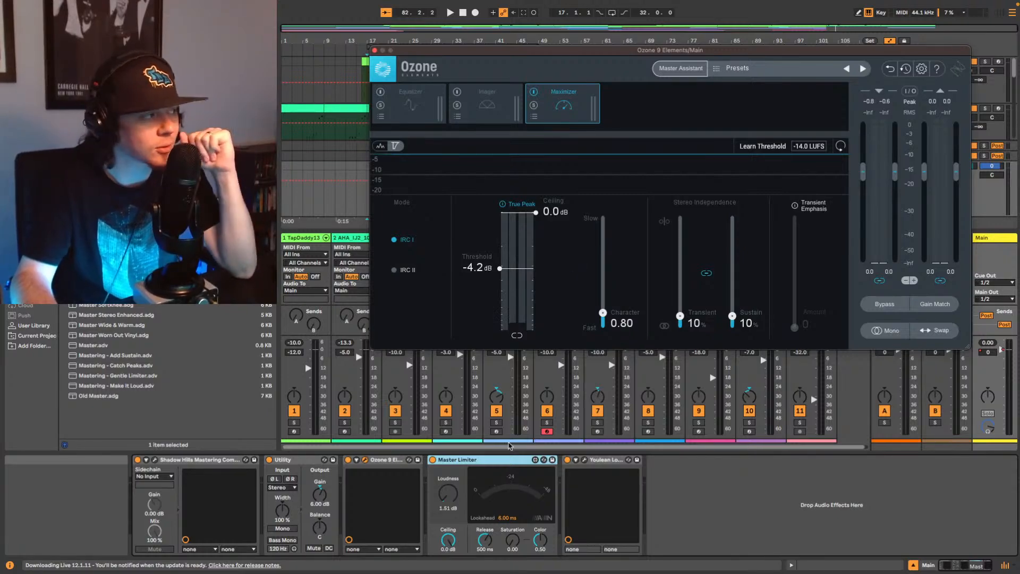
pyautogui.click(515, 461)
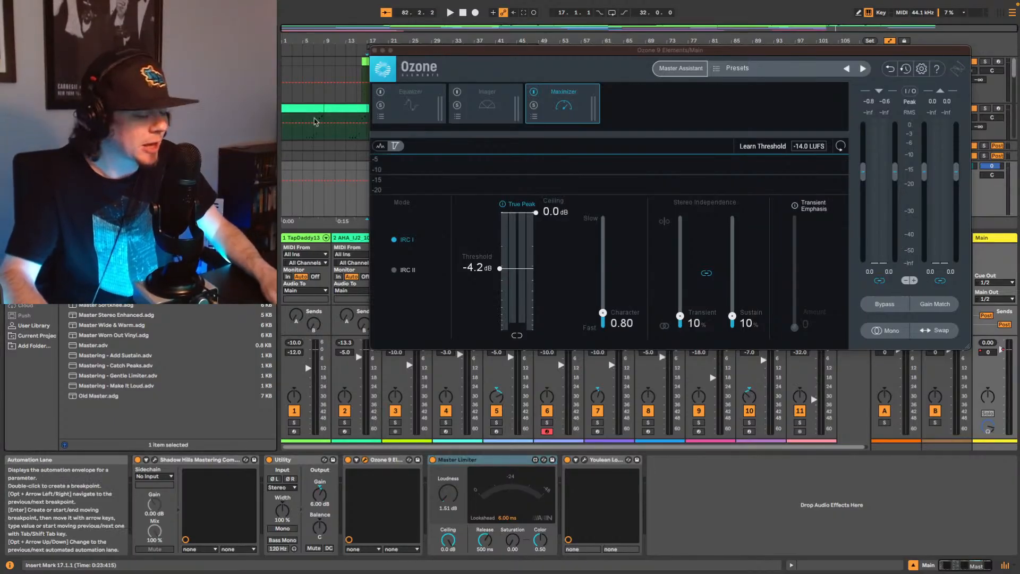
pyautogui.scroll(10, 167, 372)
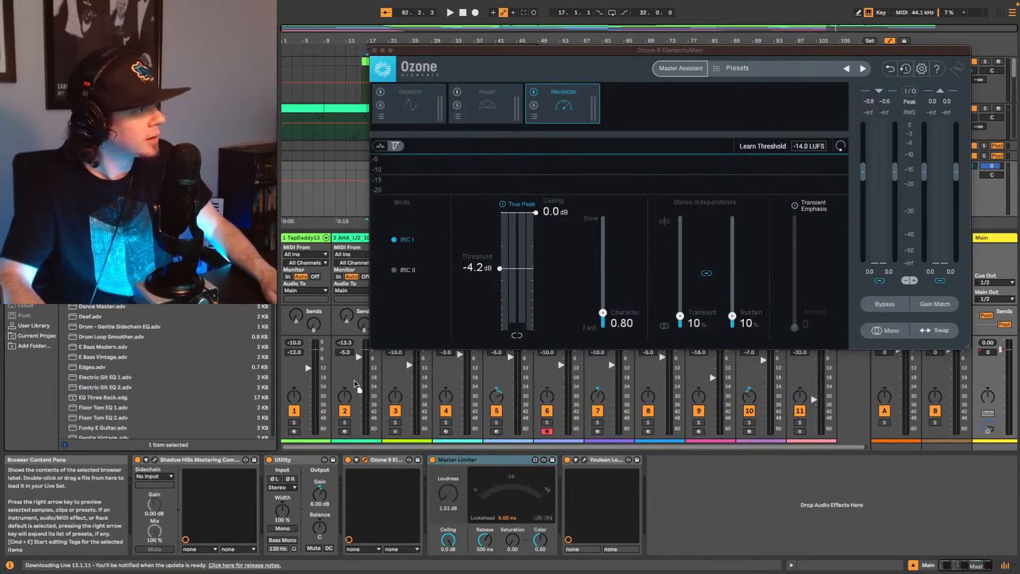
pyautogui.moveTo(355, 384); pyautogui.dragTo(430, 522)
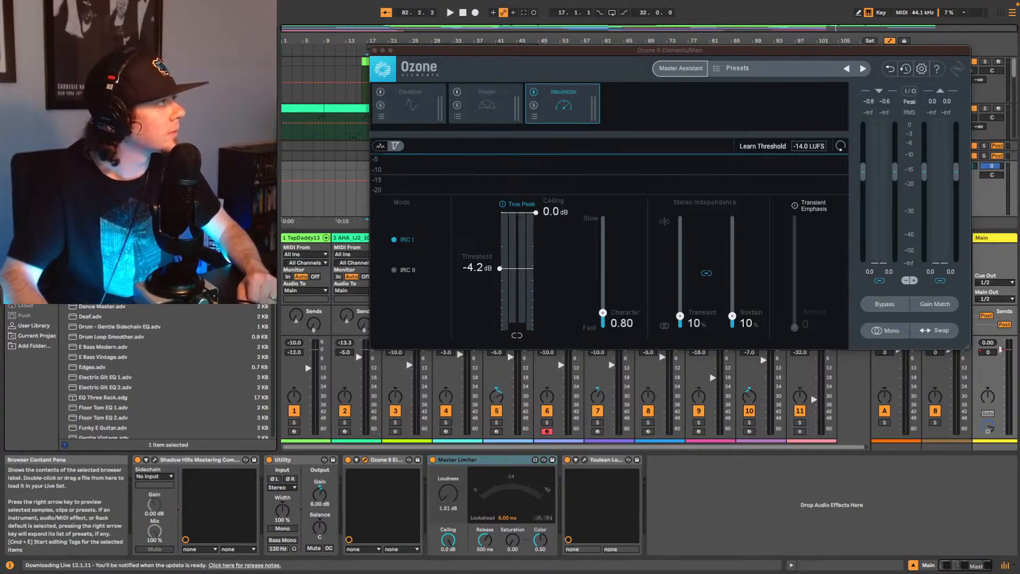
pyautogui.moveTo(440, 467); pyautogui.dragTo(428, 476)
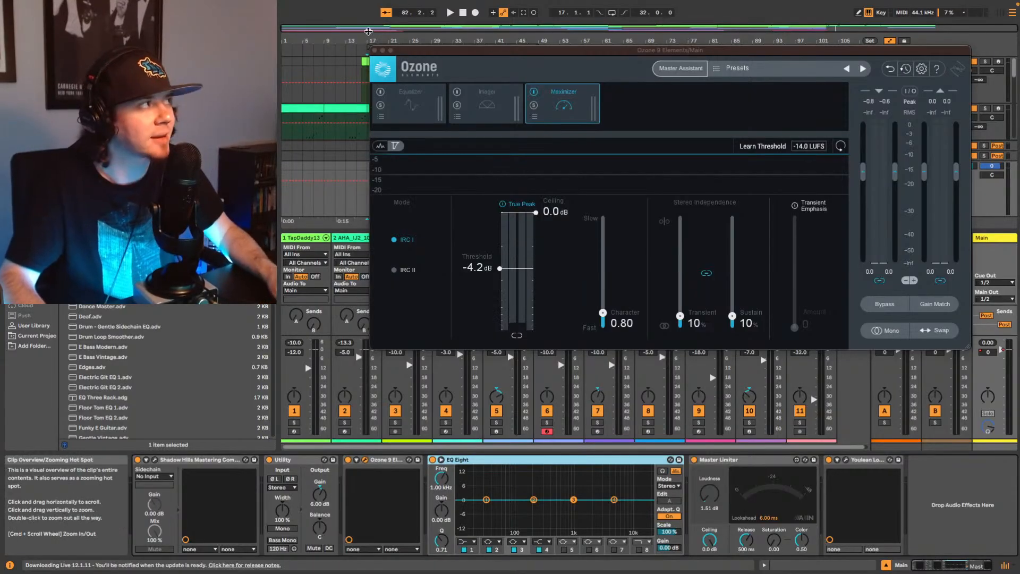
# Step: Play from bar 17 and boost EQ Eight's high shelf by 2.36 dB at 8.08 kHz, toggling the EQ to compare
pyautogui.press('space')
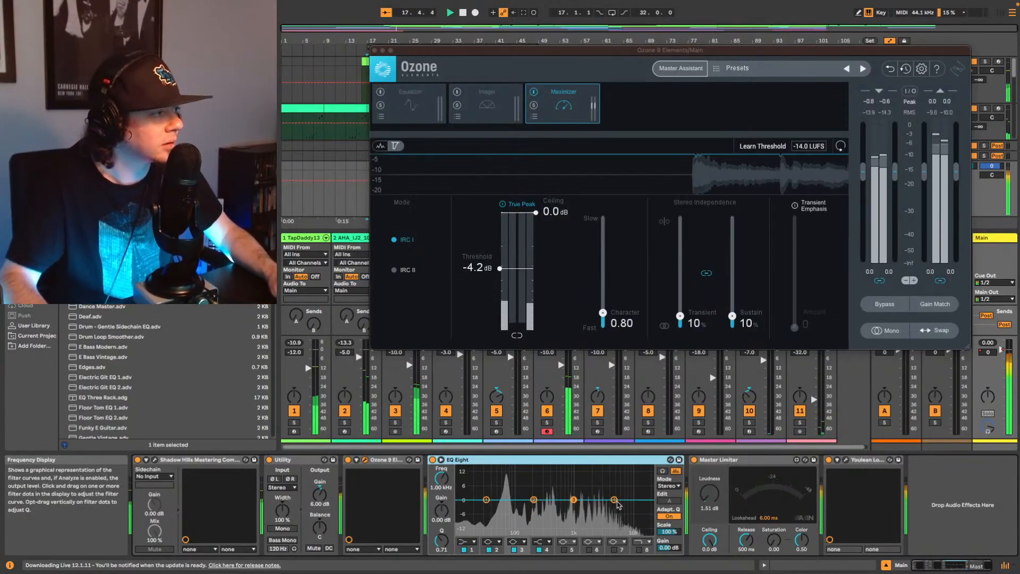
pyautogui.moveTo(614, 500)
pyautogui.mouseDown()
pyautogui.moveTo(628, 486)
pyautogui.moveTo(631, 494)
pyautogui.moveTo(622, 475)
pyautogui.moveTo(631, 494)
pyautogui.mouseUp()
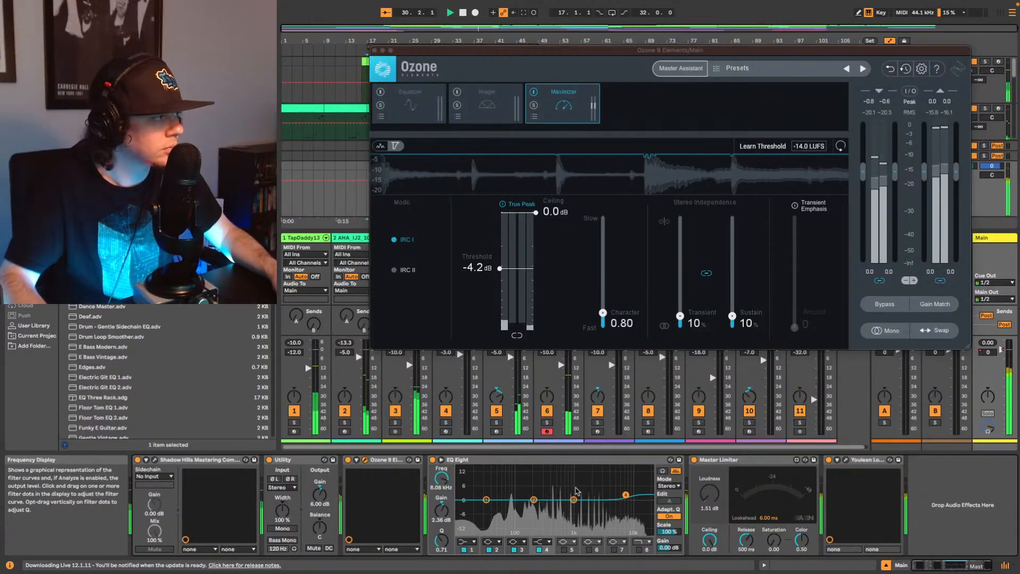
pyautogui.click(433, 460)
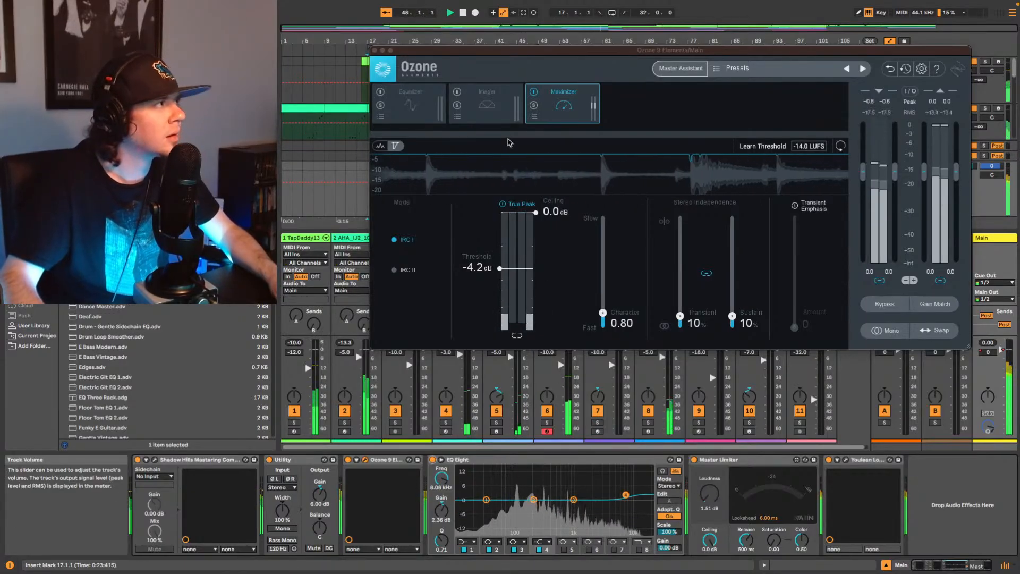
# Step: Switch off Ozone's Maximizer module and raise the Master Limiter's Loudness to 3.02 dB
pyautogui.click(534, 91)
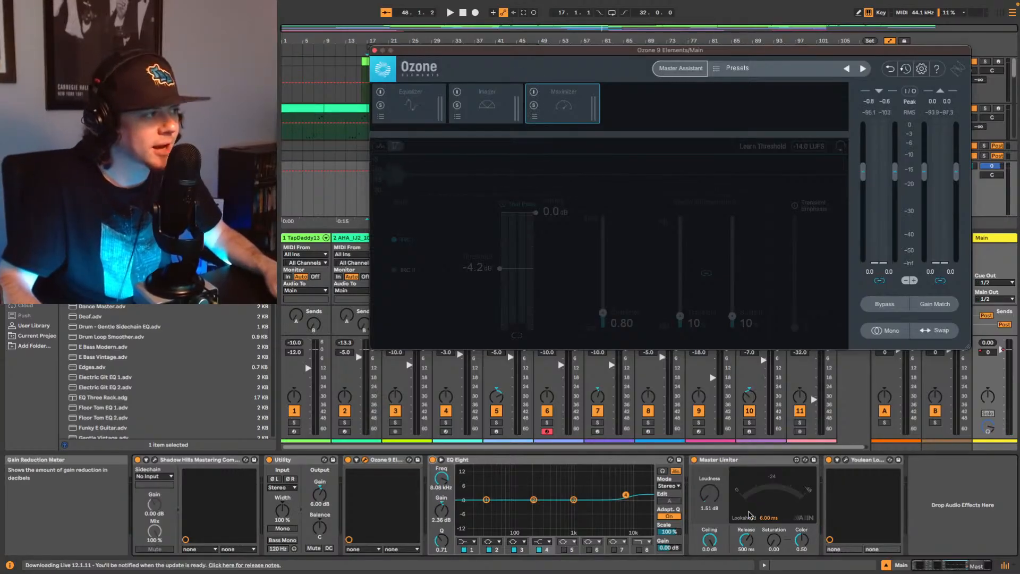
pyautogui.click(712, 498)
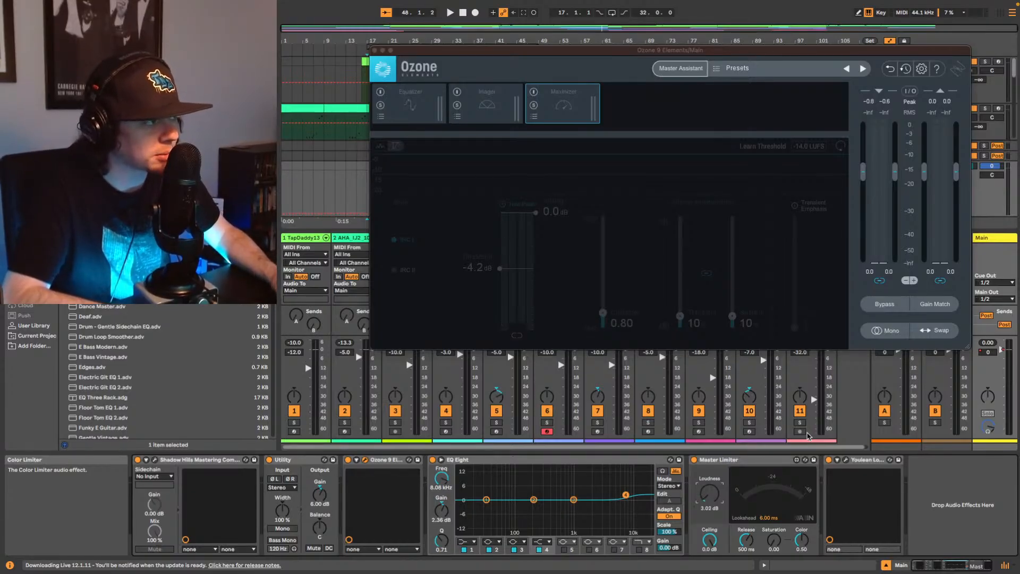
# Step: Raise the Master Limiter's Loudness to 5.29 dB during playback, with the Youlean meter open and moved clear of the device chain
pyautogui.press('space')
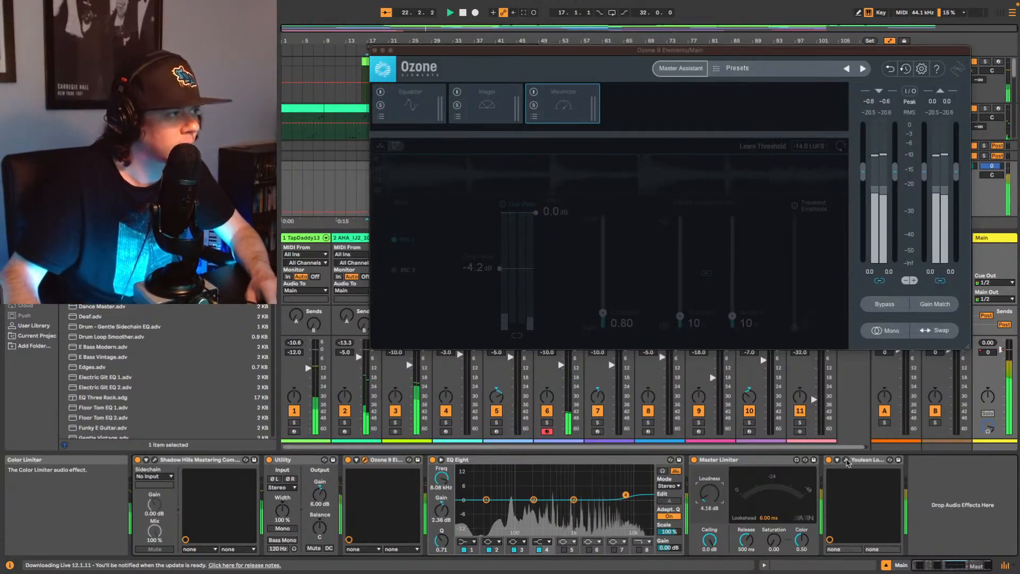
pyautogui.click(846, 460)
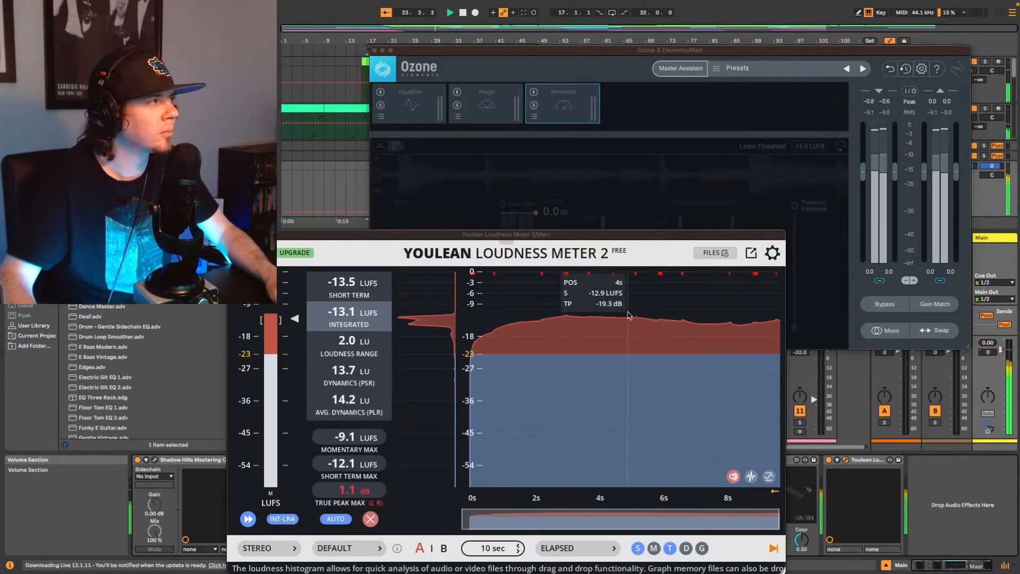
pyautogui.moveTo(532, 234); pyautogui.dragTo(344, 107)
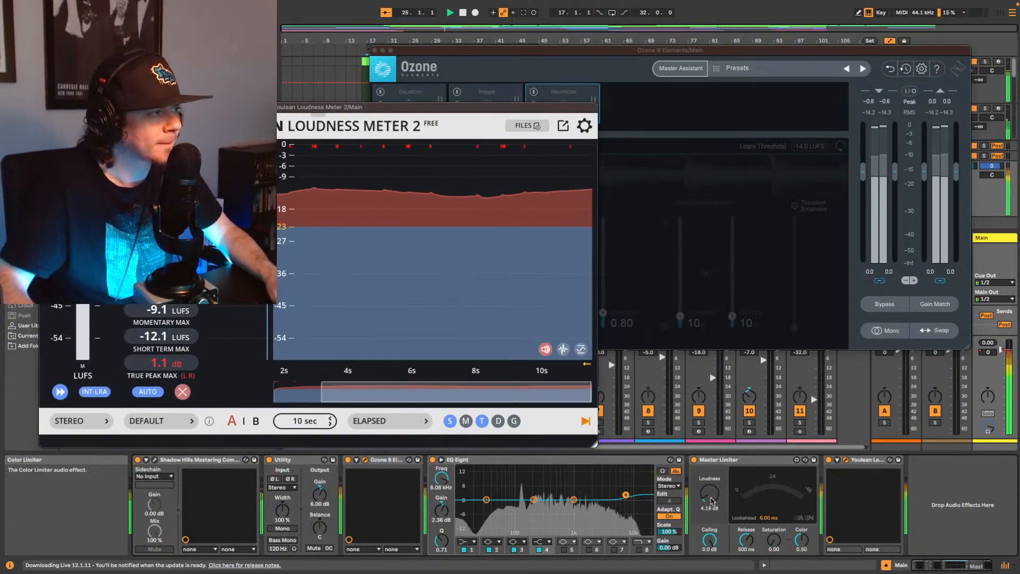
pyautogui.moveTo(712, 501); pyautogui.dragTo(712, 494)
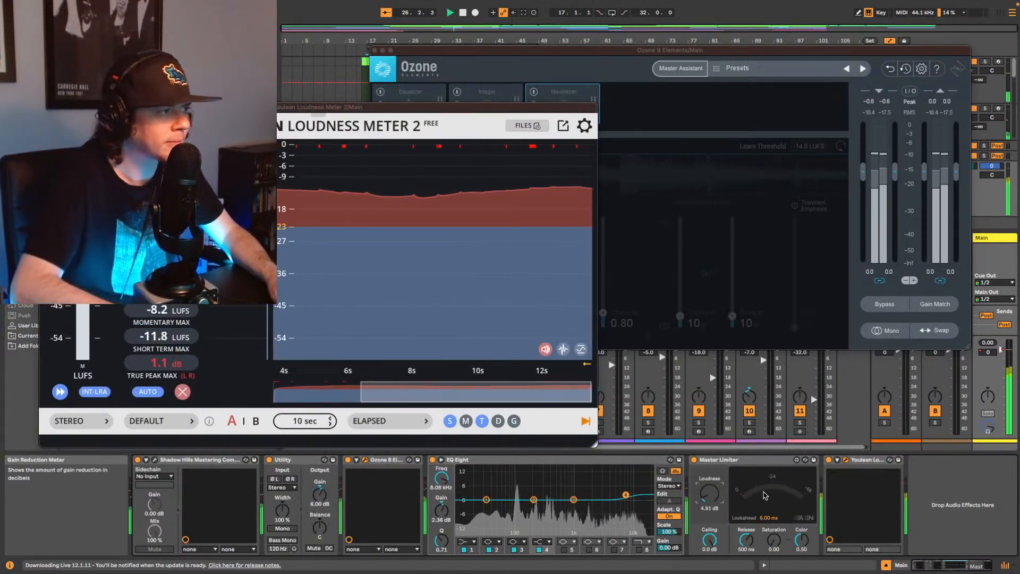
pyautogui.press('Up')
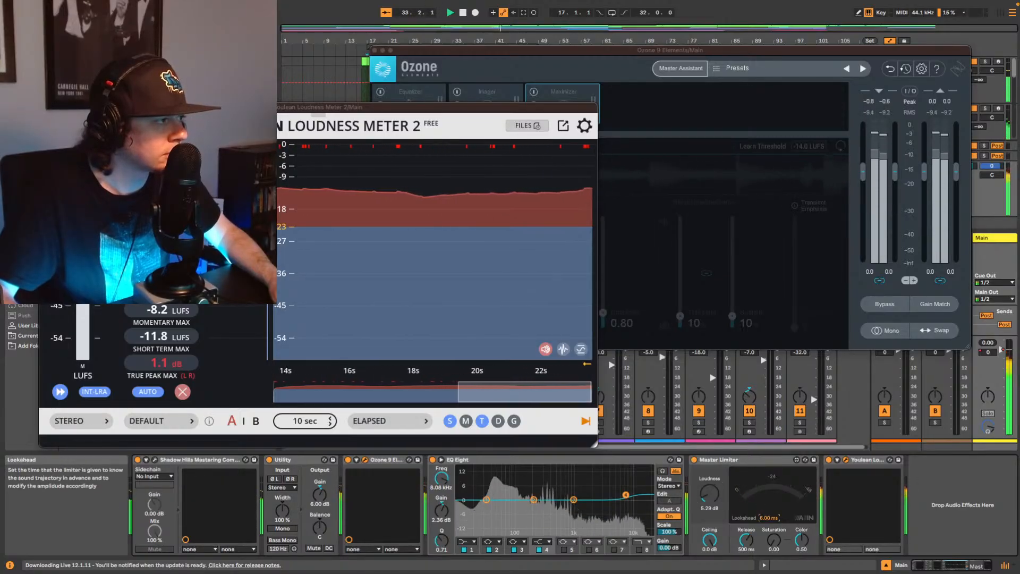
# Step: Try a 2.98 ms lookahead and a 140 ms release on the Master Limiter, replaying from bar 17 to compare
pyautogui.moveTo(769, 519); pyautogui.dragTo(771, 522)
pyautogui.press('space')
pyautogui.press('space')
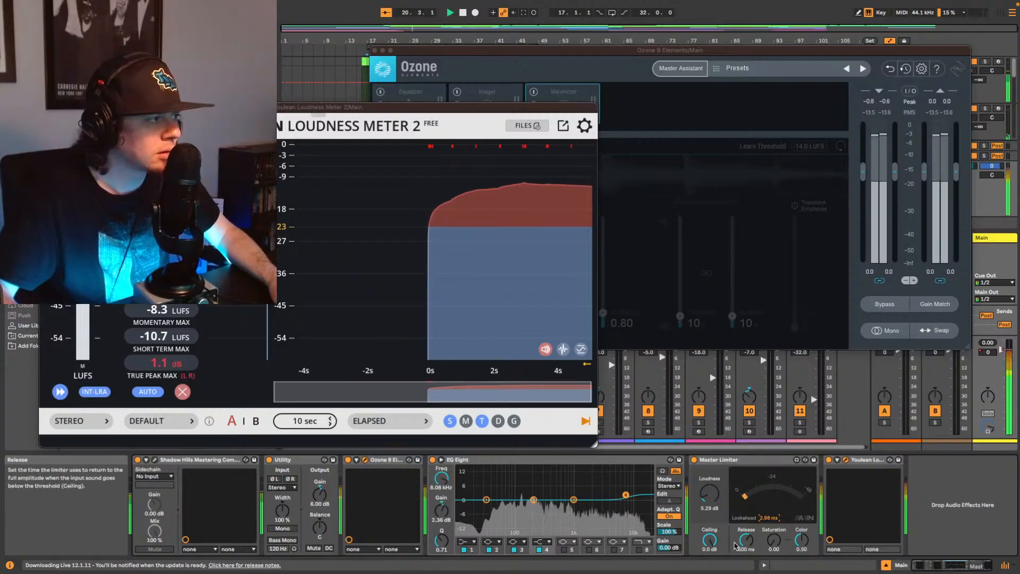
pyautogui.press('space')
pyautogui.moveTo(747, 541); pyautogui.dragTo(746, 555)
pyautogui.press('space')
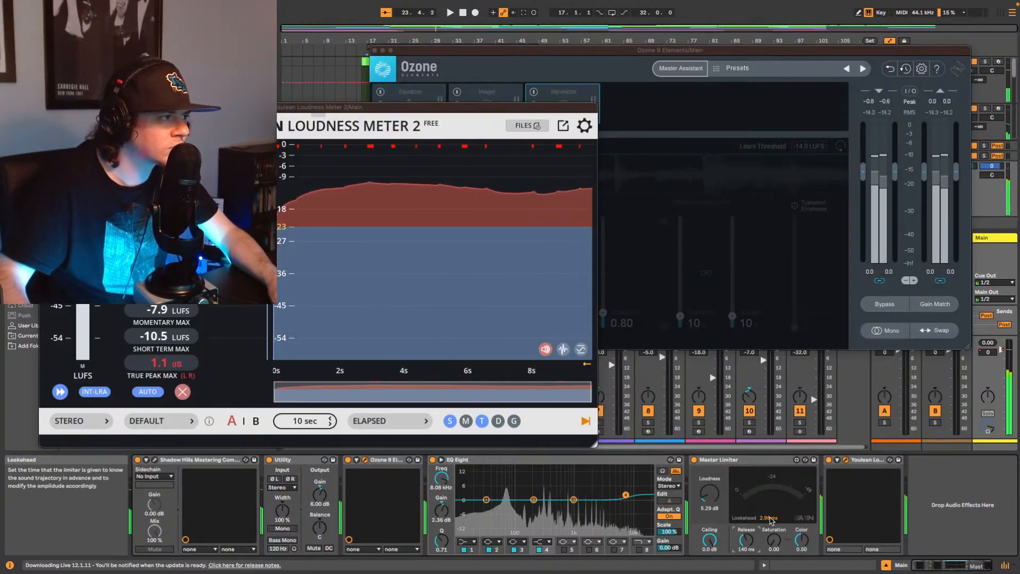
# Step: Set the Master Limiter's lookahead to 6.00 ms and its release to 43.6 ms while auditioning the track
pyautogui.moveTo(771, 519); pyautogui.dragTo(771, 505)
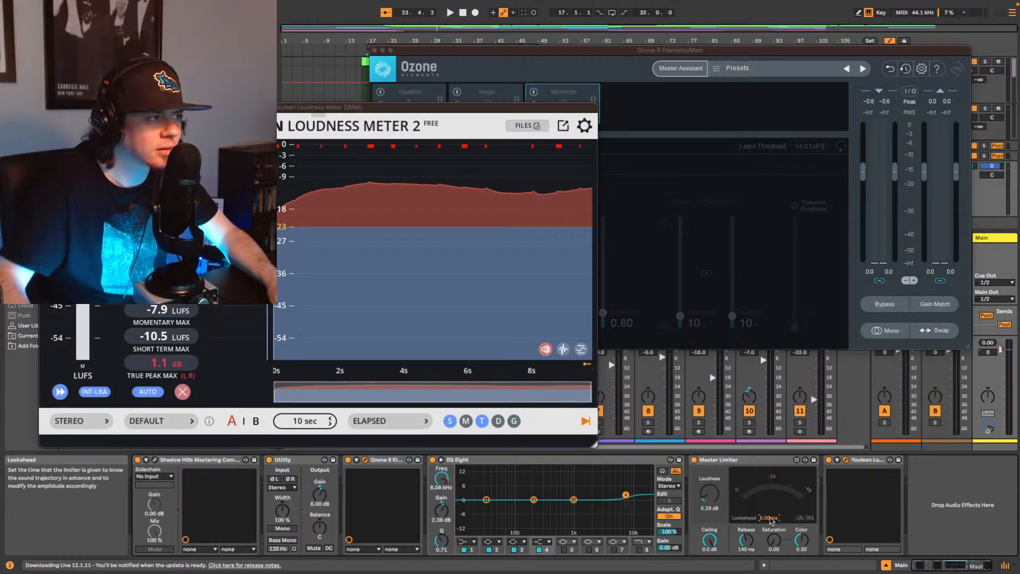
pyautogui.press('space')
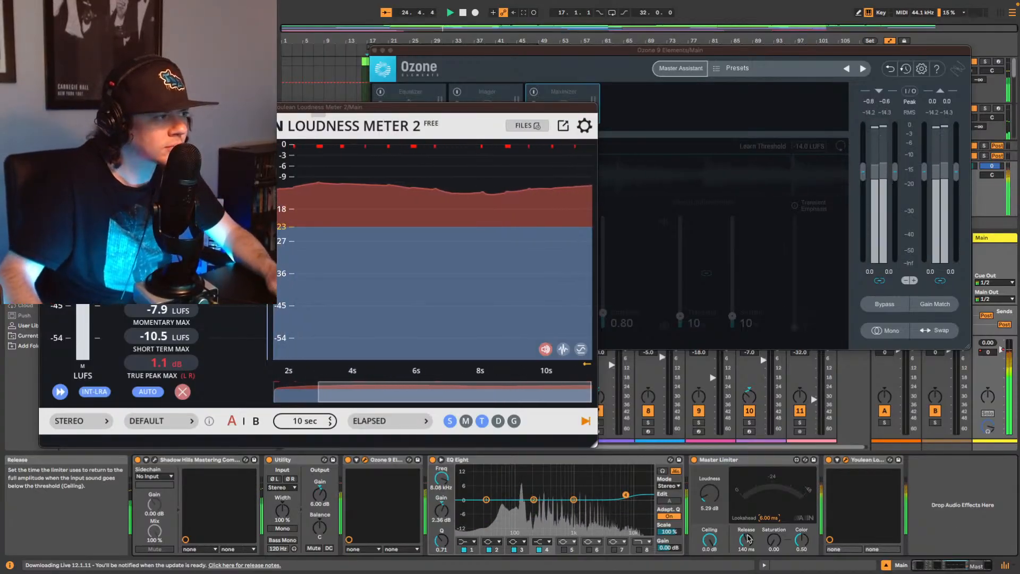
pyautogui.moveTo(748, 538); pyautogui.dragTo(748, 551)
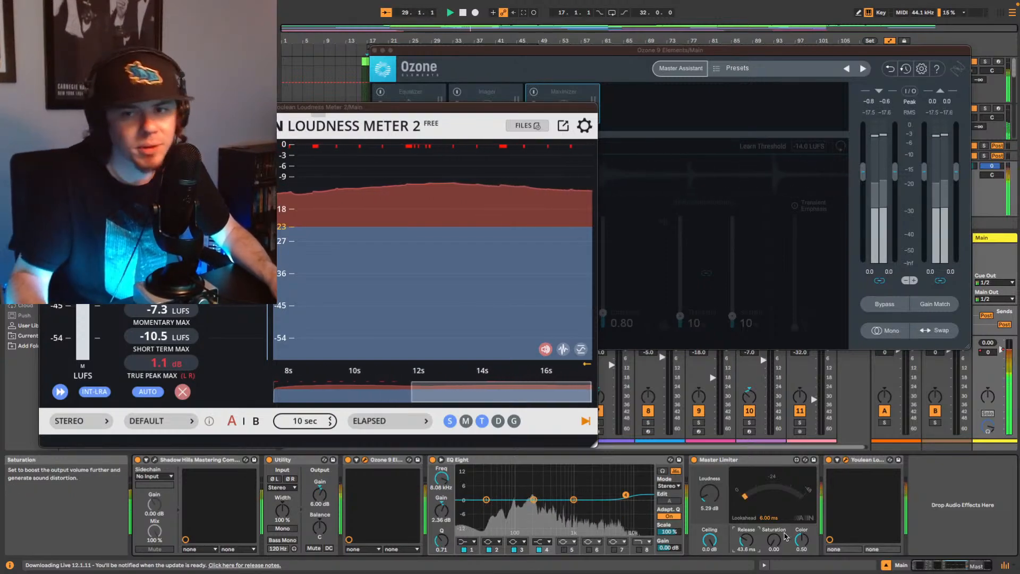
pyautogui.press('space')
pyautogui.press('space')
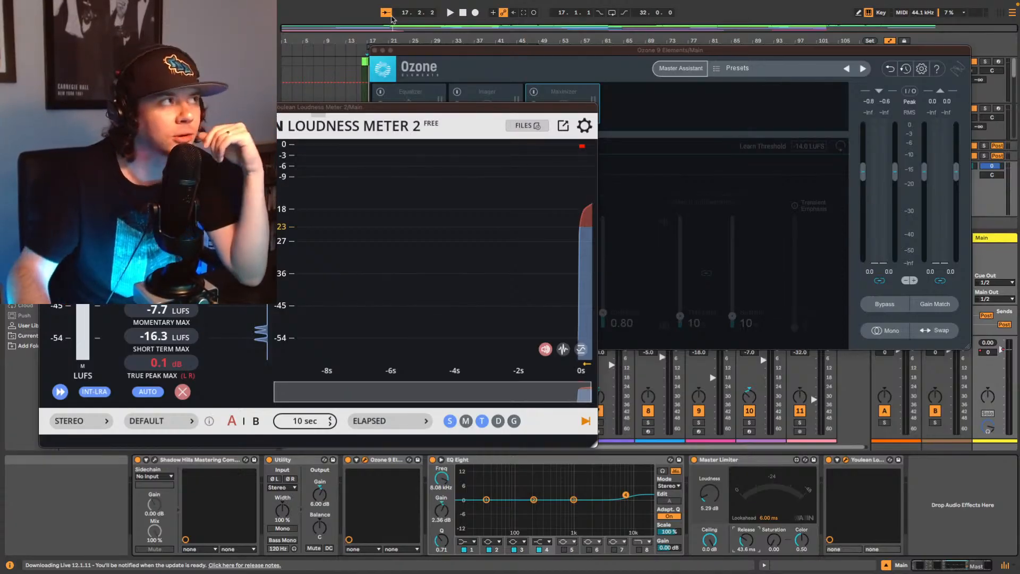
# Step: Close the Ozone and Youlean meter windows and look through the tracks in the arrangement
pyautogui.click(374, 51)
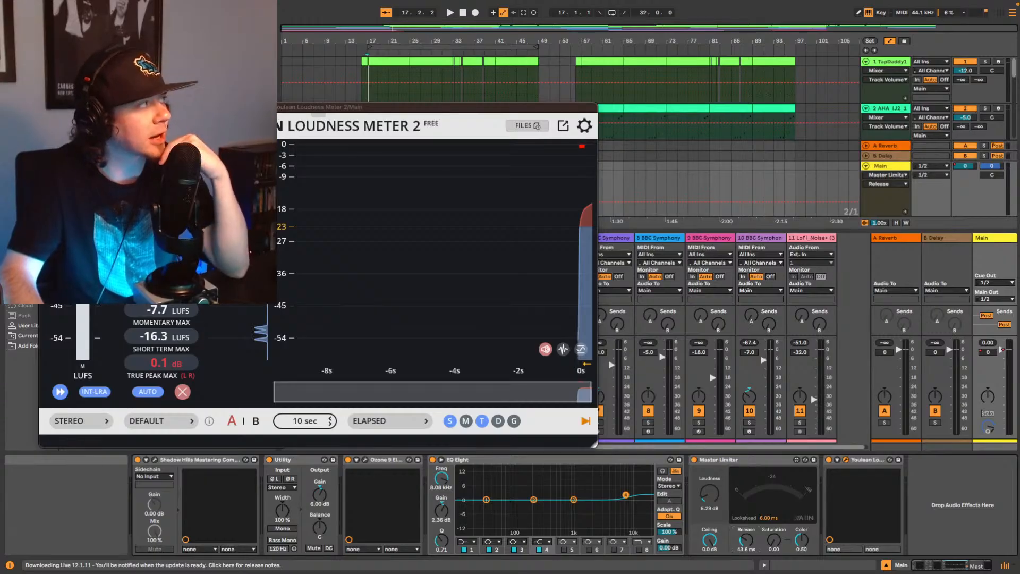
pyautogui.click(46, 107)
pyautogui.scroll(-5, 902, 93)
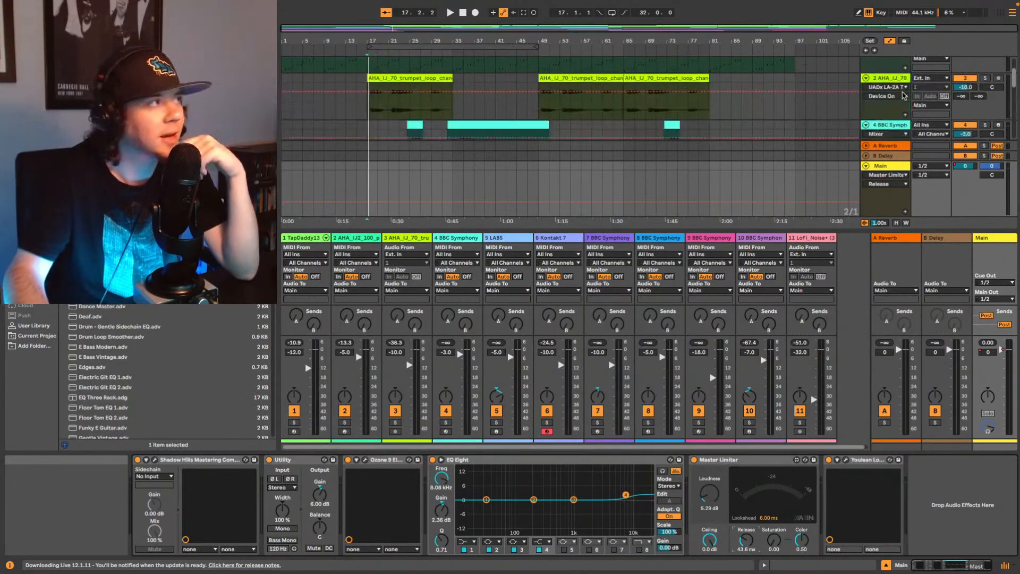
pyautogui.scroll(1, 906, 93)
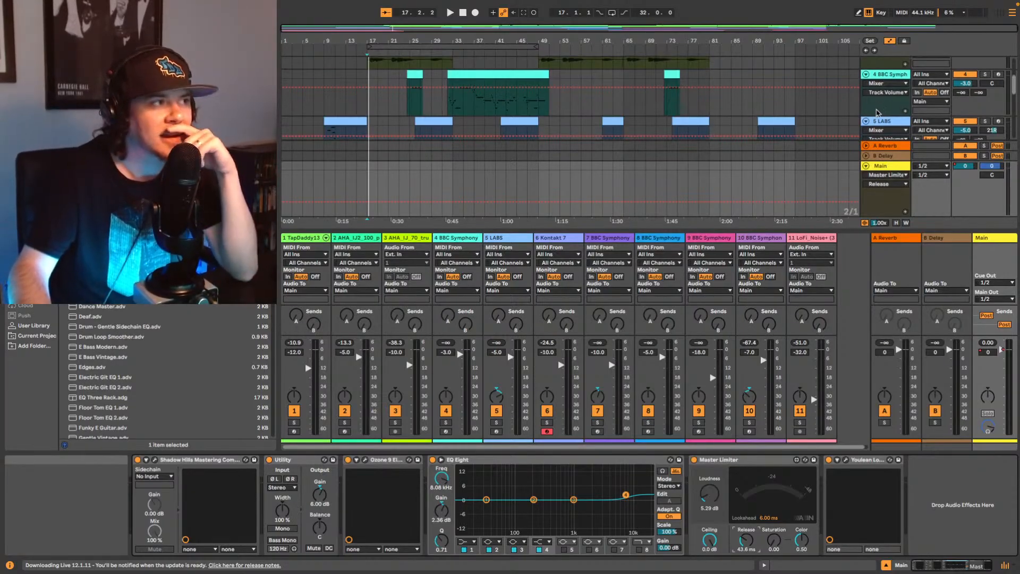
pyautogui.scroll(-1, 879, 109)
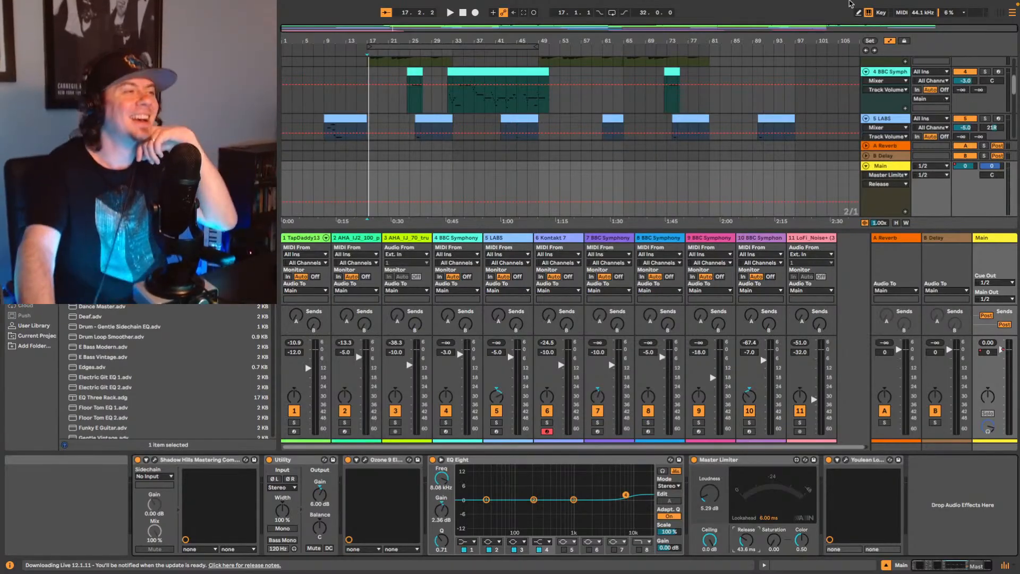
pyautogui.moveTo(855, 2)
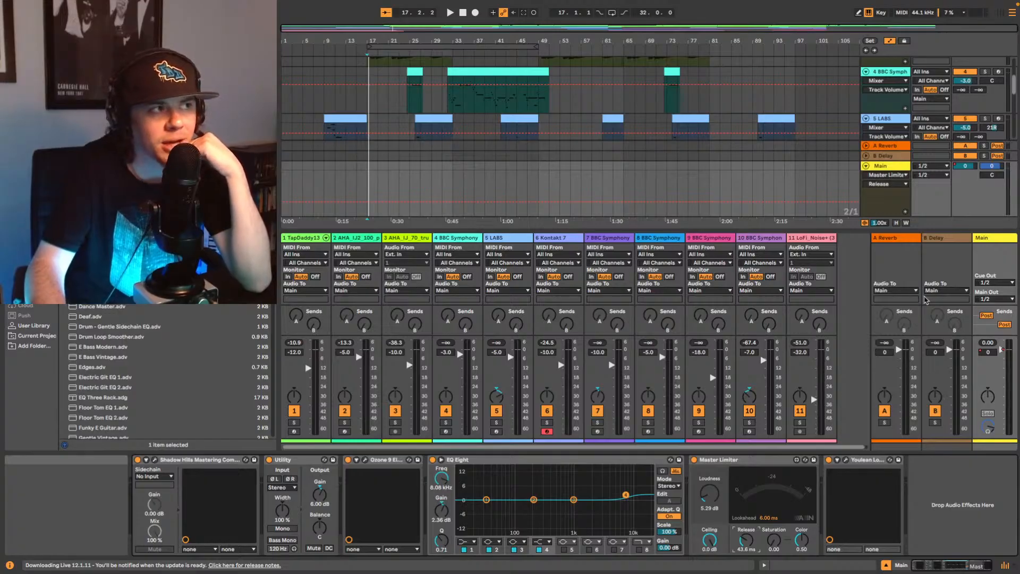
# Step: Select EQ Eight on the Main track and audition the master from bar 17, watching the EQ's spectrum
pyautogui.click(891, 166)
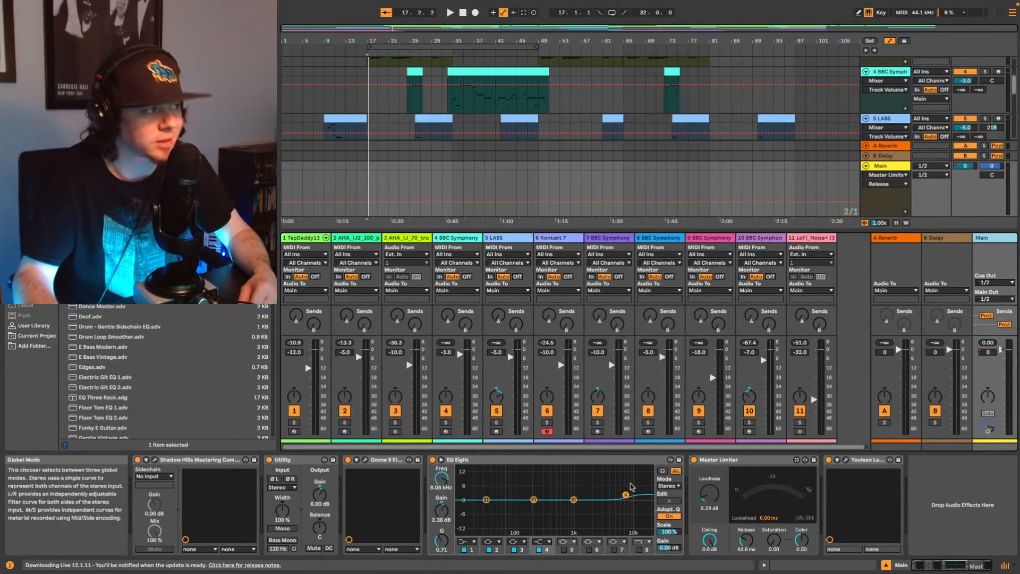
pyautogui.click(617, 461)
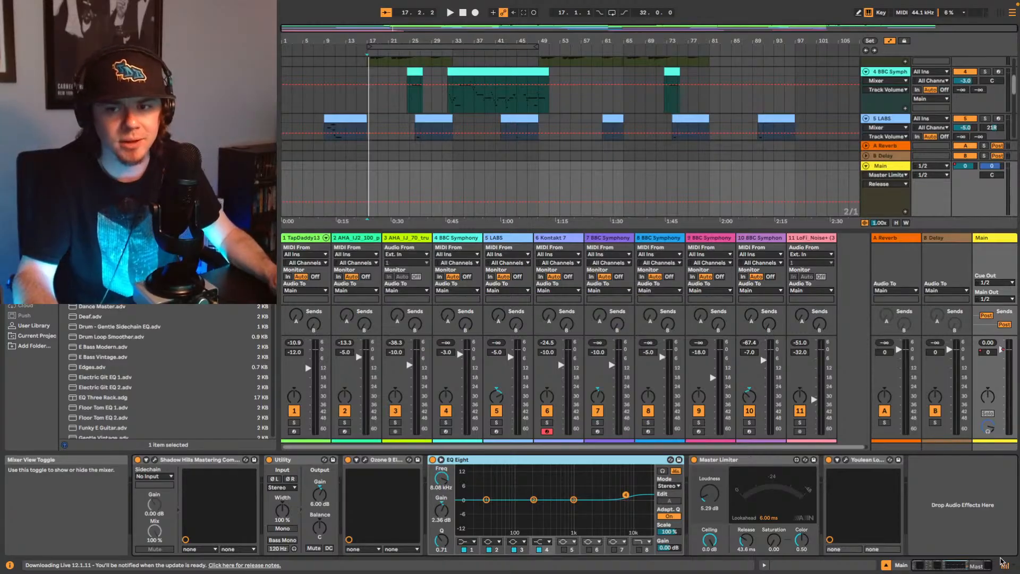
pyautogui.press('space')
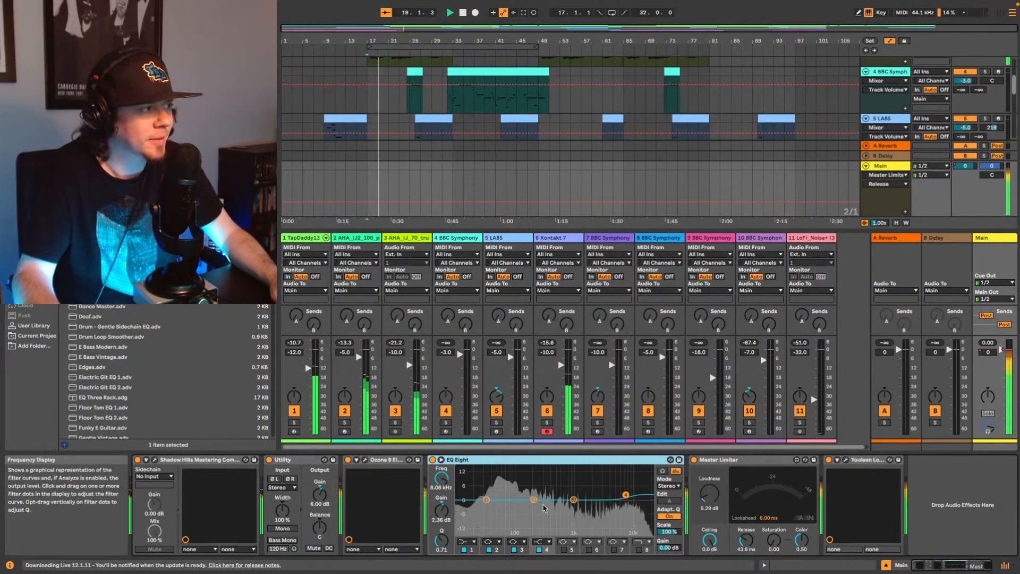
pyautogui.press('space')
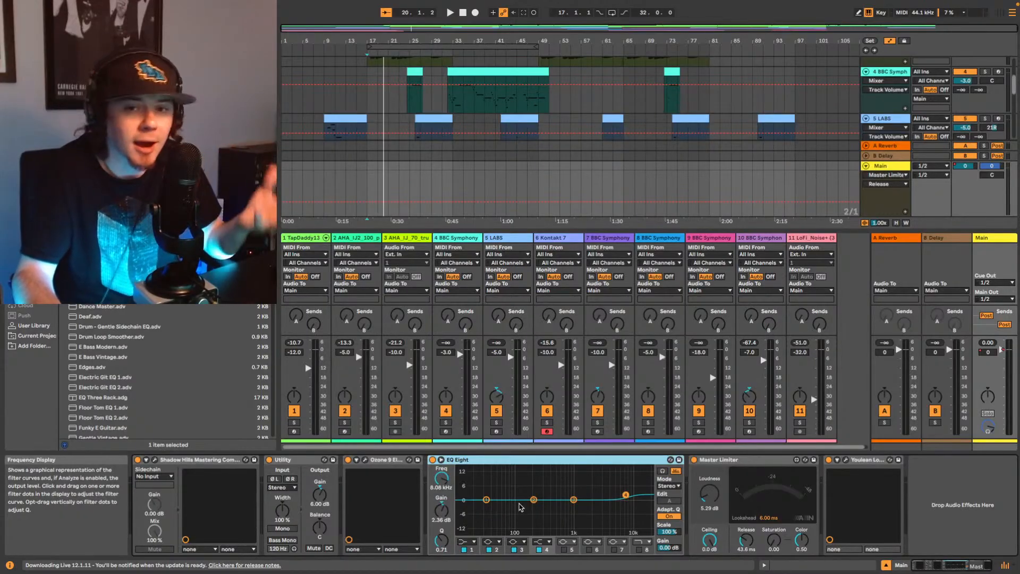
pyautogui.press('space')
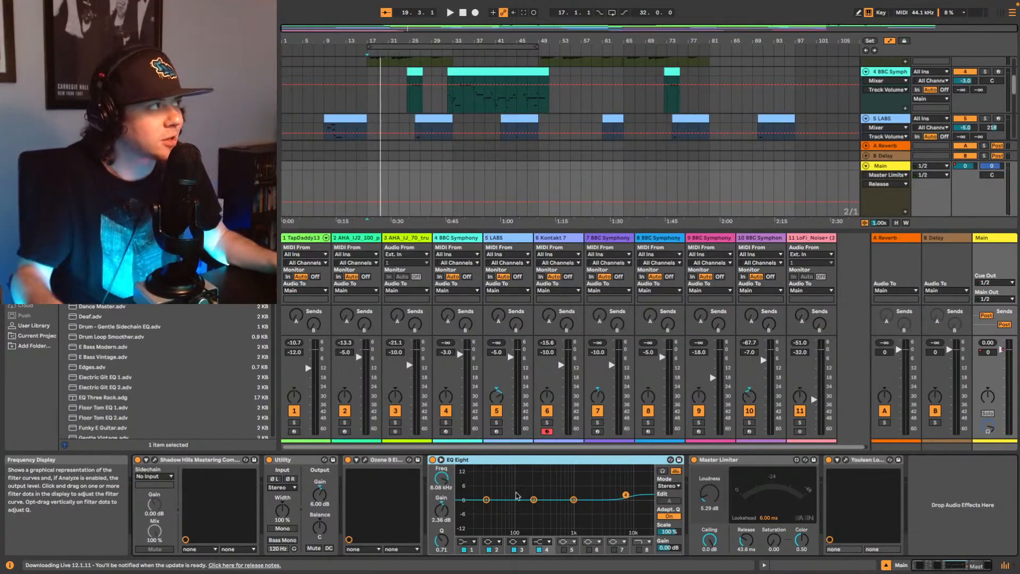
pyautogui.press('space')
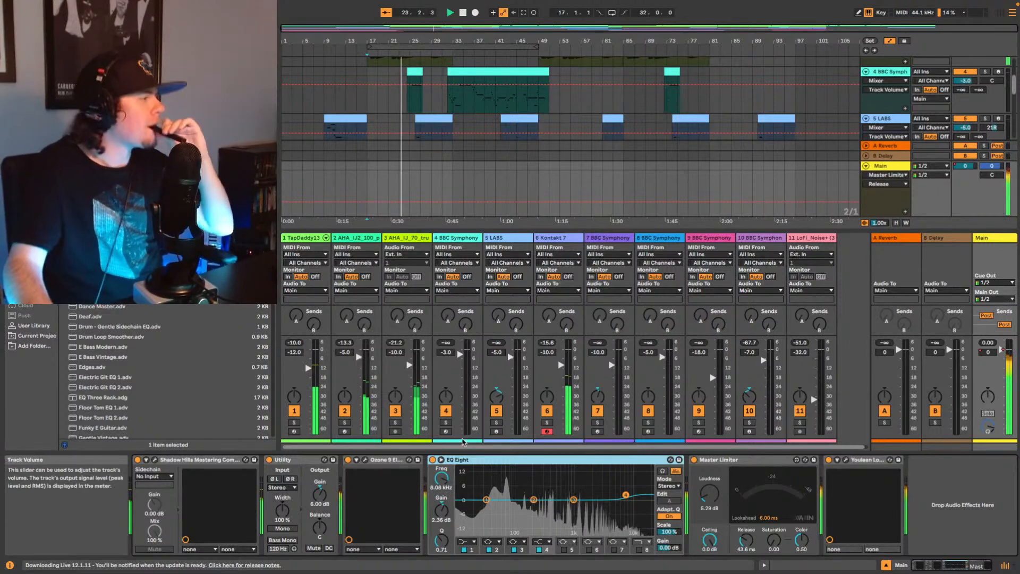
# Step: Reopen Ozone, switch its Maximizer on with a -3.3 dB threshold, and change the limiting mode to IRC II
pyautogui.click(365, 460)
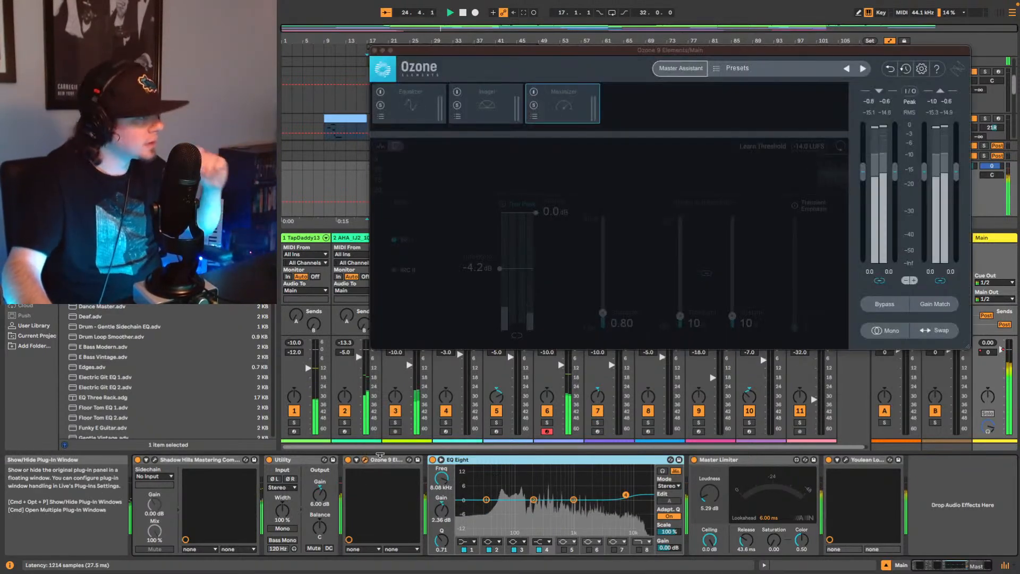
pyautogui.click(534, 93)
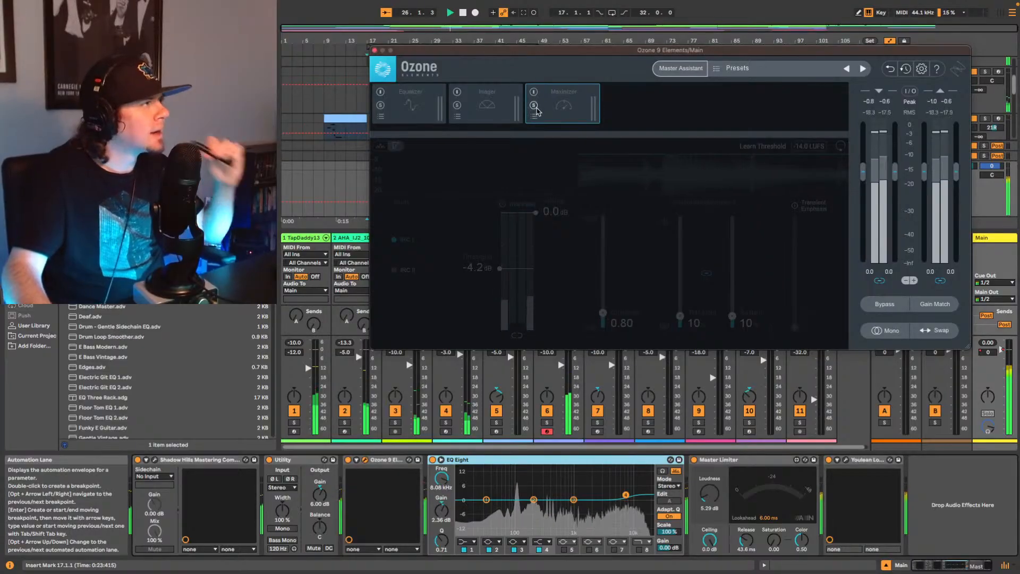
pyautogui.moveTo(500, 269); pyautogui.dragTo(503, 265)
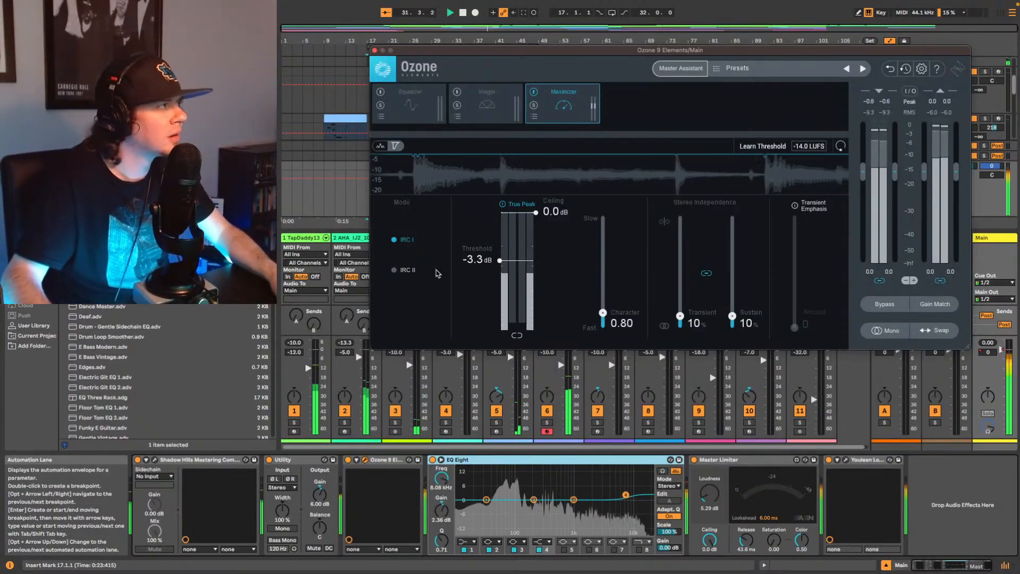
pyautogui.click(406, 270)
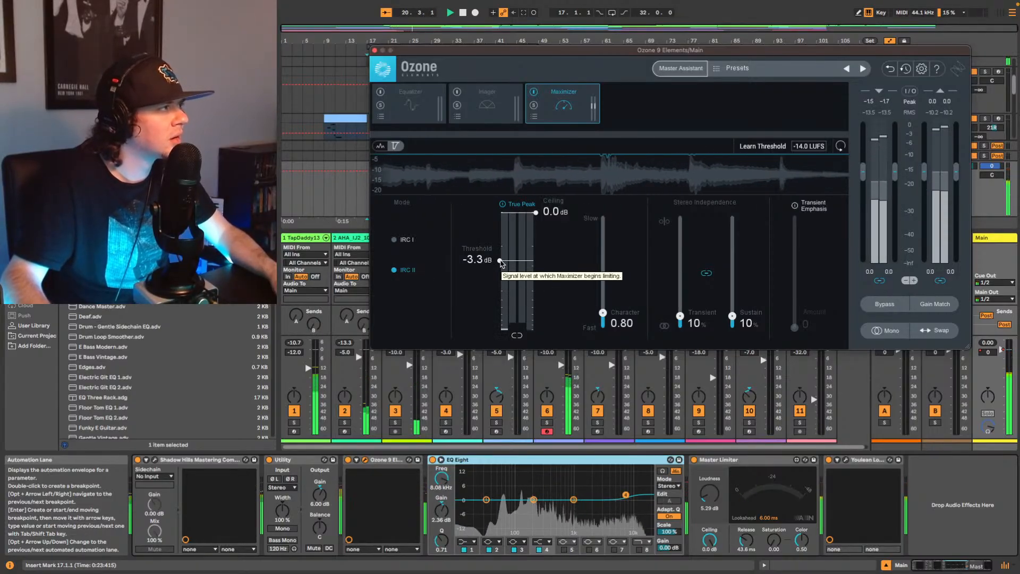
pyautogui.press('space')
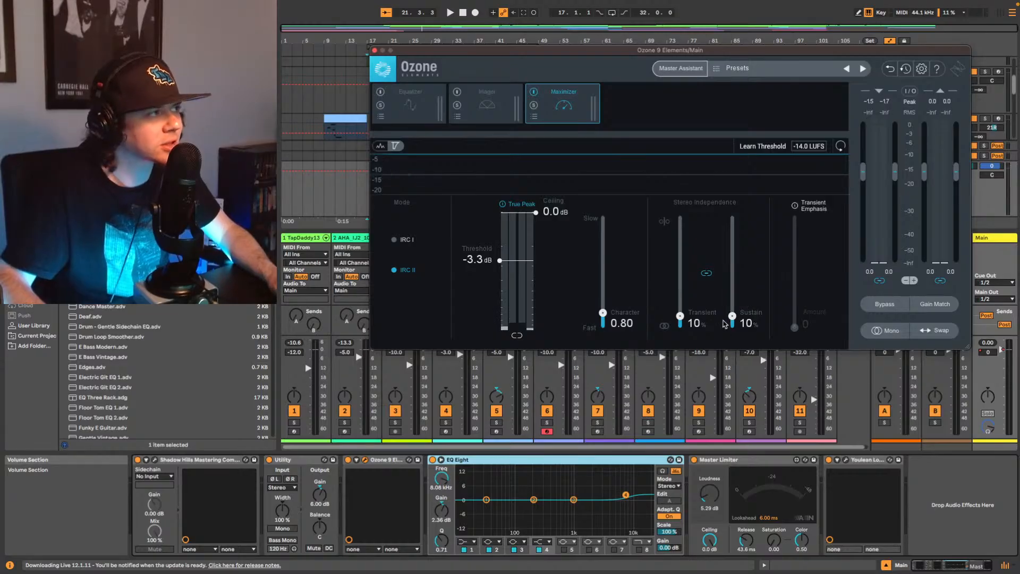
# Step: Set the Maximizer's linked Stereo Independence transient and sustain amounts to 27% while listening
pyautogui.moveTo(680, 311); pyautogui.dragTo(684, 291)
pyautogui.press('space')
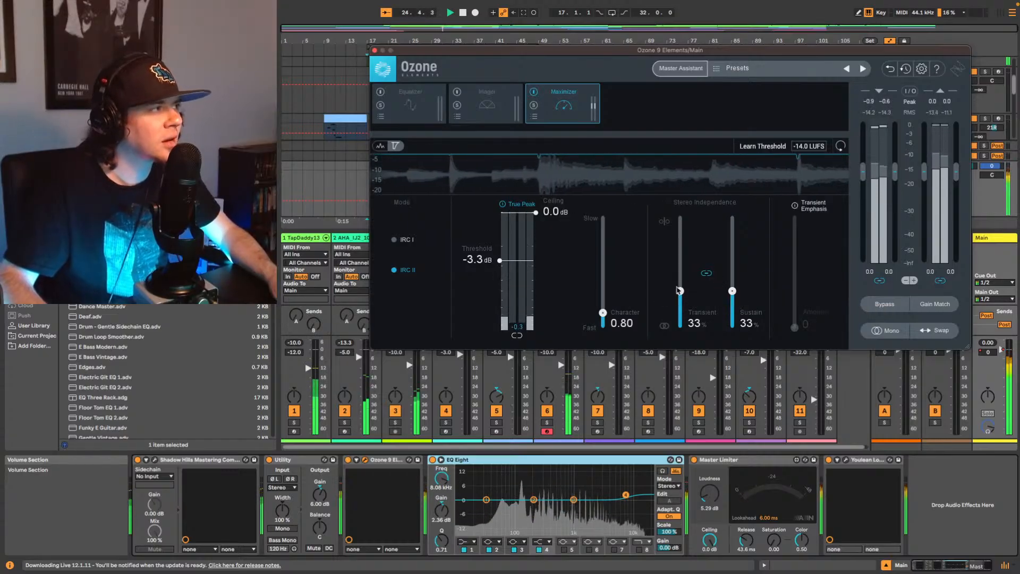
pyautogui.moveTo(681, 292); pyautogui.dragTo(682, 304)
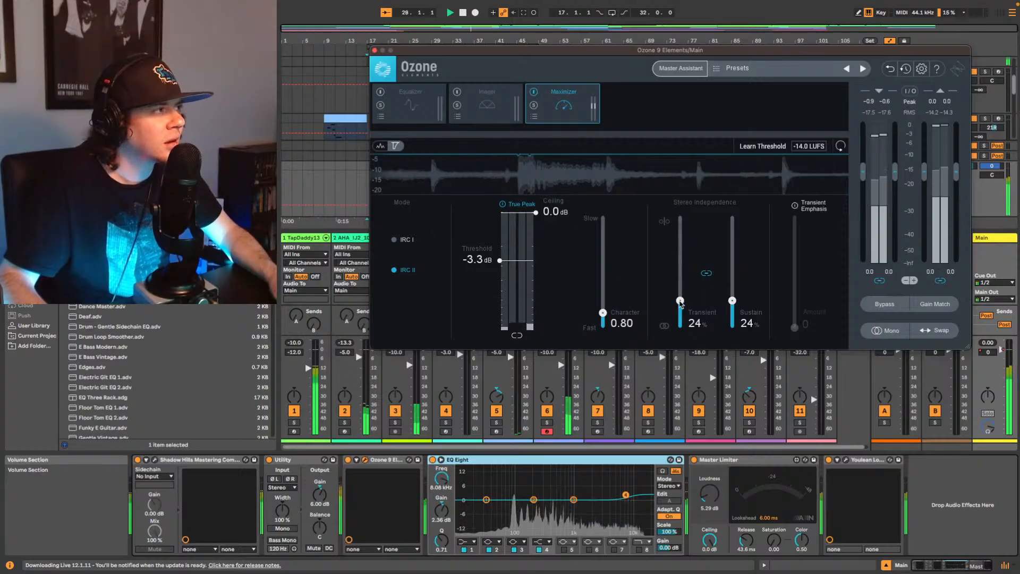
pyautogui.moveTo(680, 301); pyautogui.dragTo(681, 297)
# Step: Enable the Maximizer's Transient Emphasis at an amount of 27 and raise the threshold to -3.1 dB
pyautogui.click(795, 205)
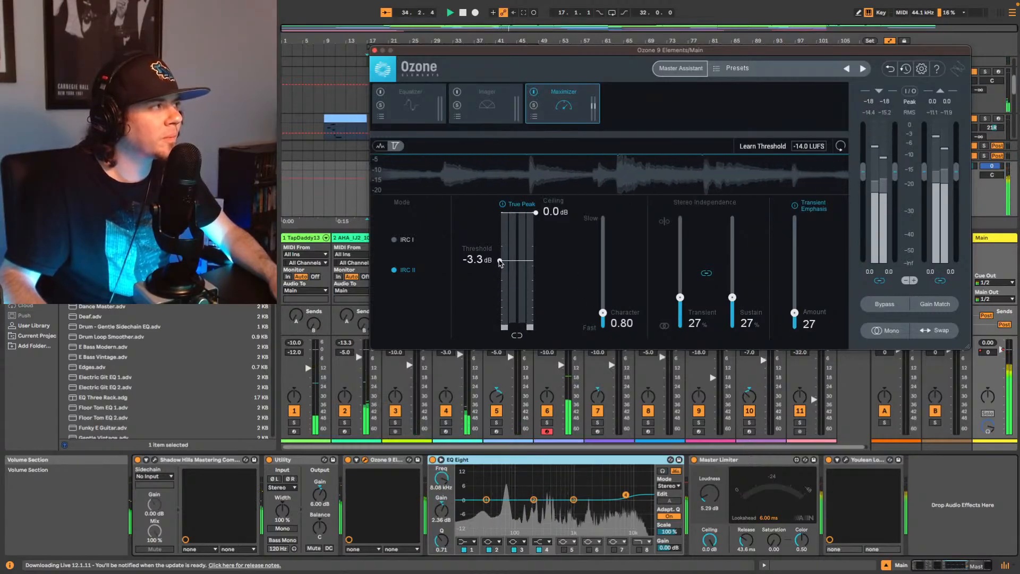
pyautogui.moveTo(500, 260); pyautogui.dragTo(501, 258)
pyautogui.press('space')
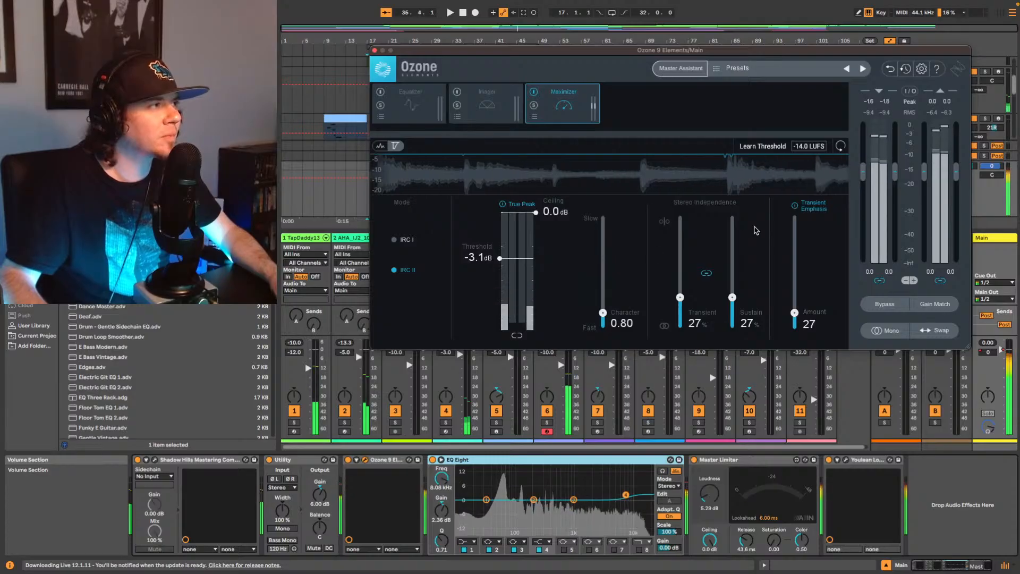
# Step: Switch off Ozone's Maximizer, close its window, and deactivate the whole Ozone device on the Main track after a short playback
pyautogui.click(533, 92)
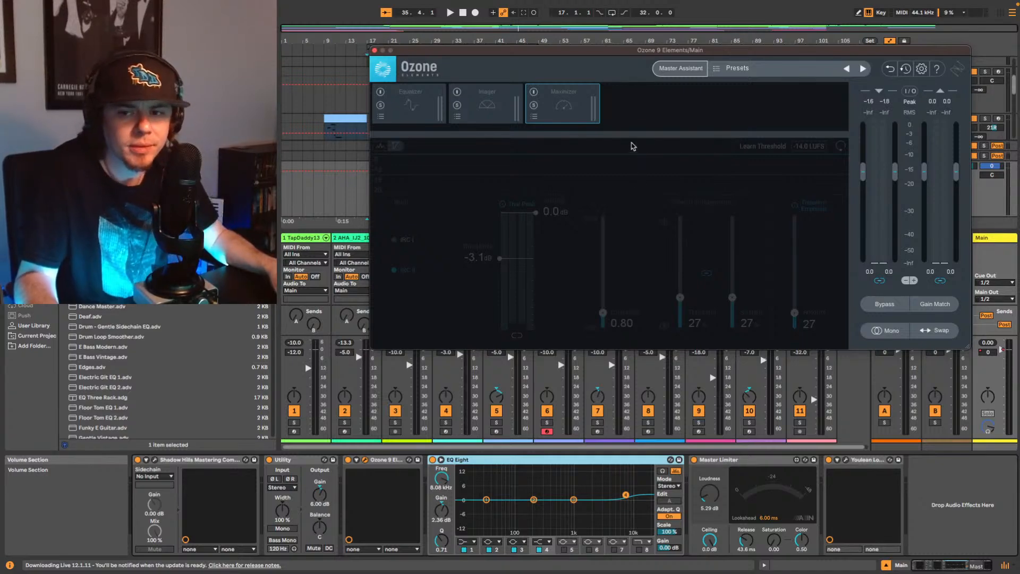
pyautogui.click(375, 51)
pyautogui.press('space')
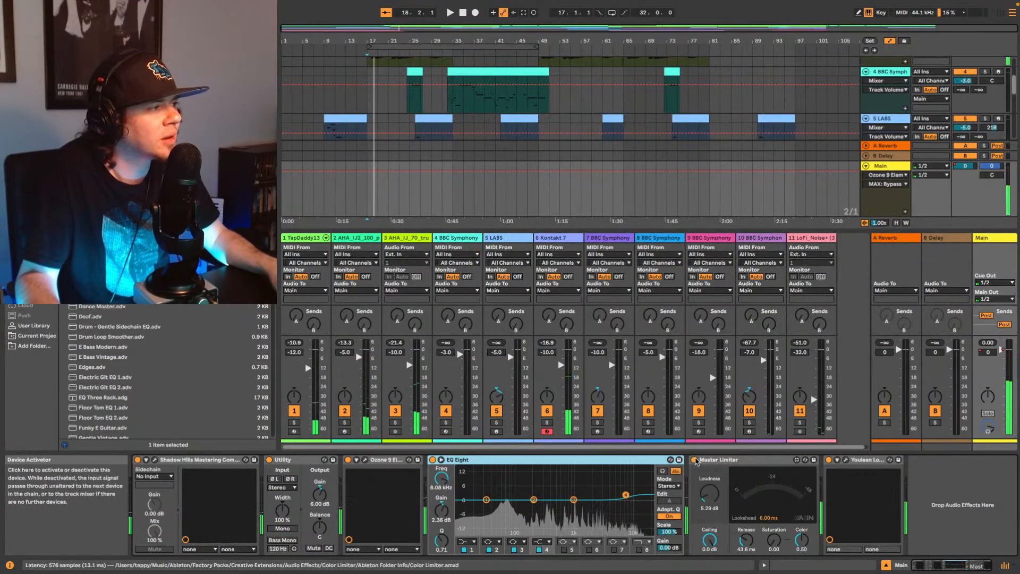
pyautogui.press('space')
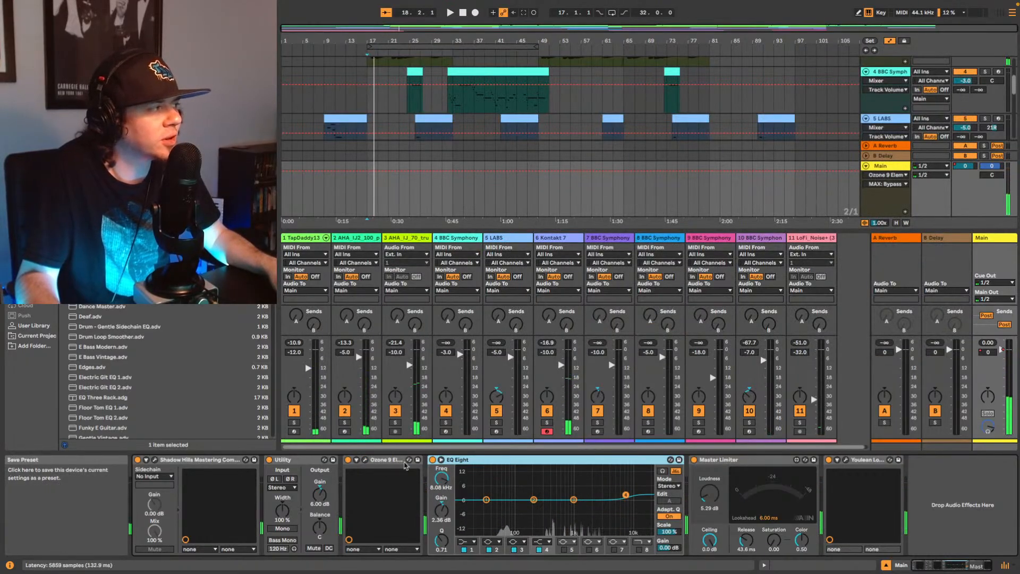
pyautogui.click(349, 460)
pyautogui.click(360, 477)
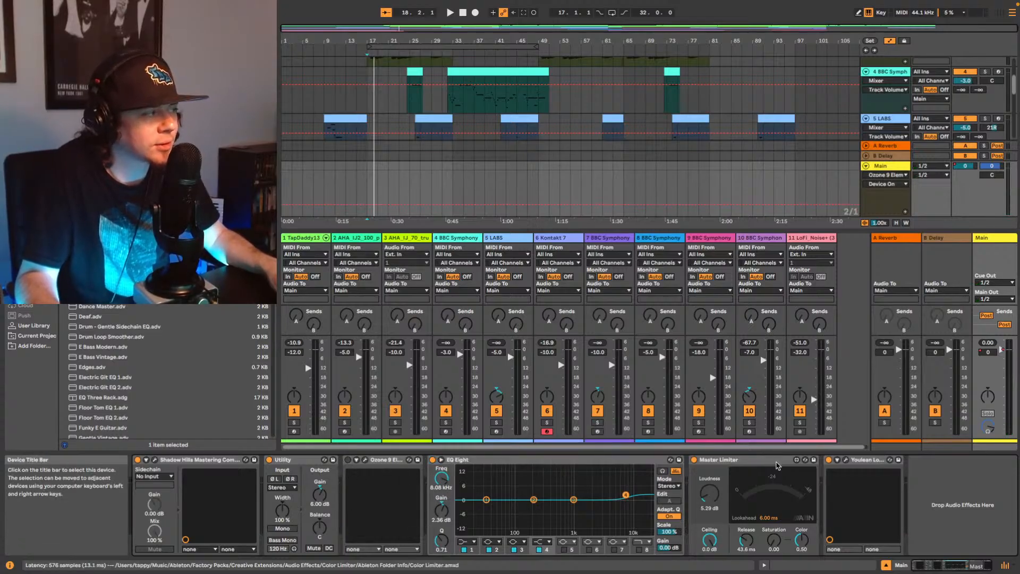
# Step: Set the Master Limiter's release to 72.8 ms during playback while checking the loudness meter, then close the meter window
pyautogui.click(777, 465)
pyautogui.press('space')
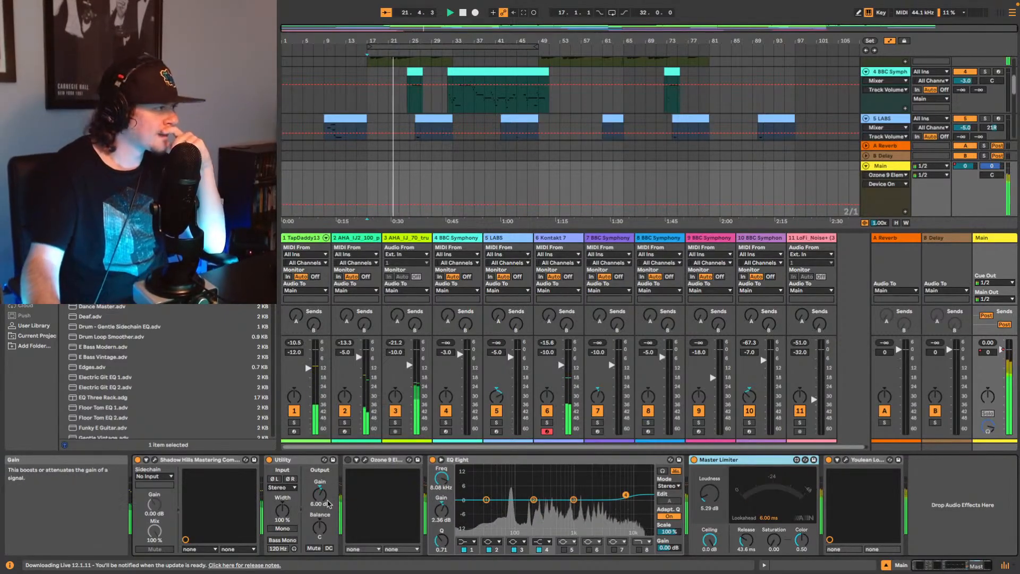
pyautogui.click(846, 460)
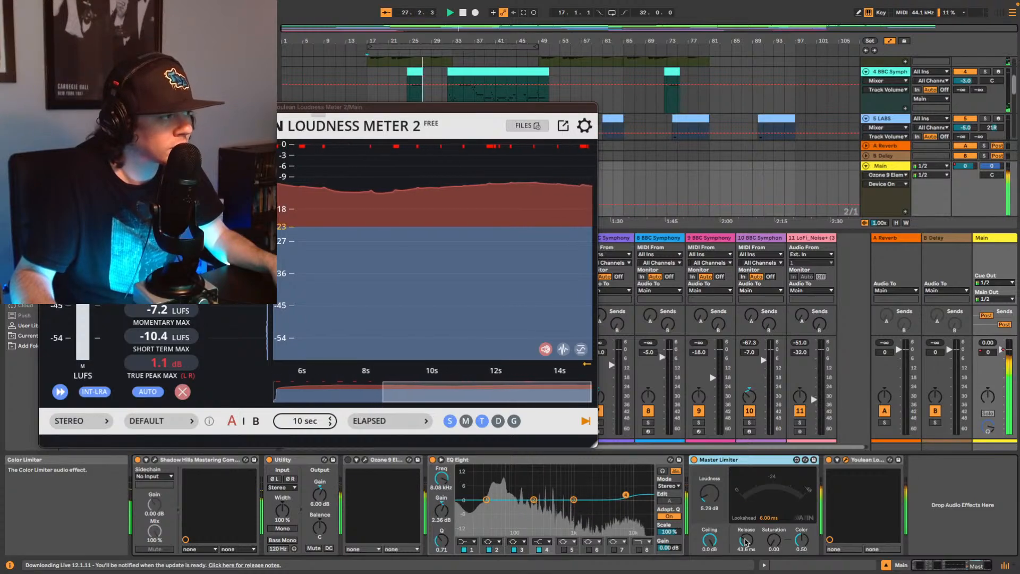
pyautogui.moveTo(746, 541); pyautogui.dragTo(746, 532)
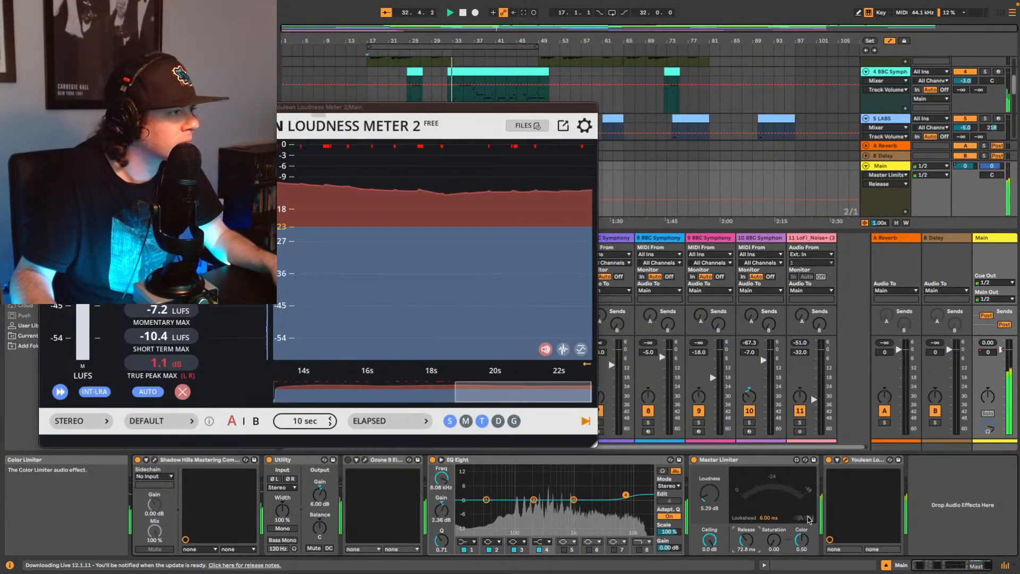
pyautogui.click(775, 539)
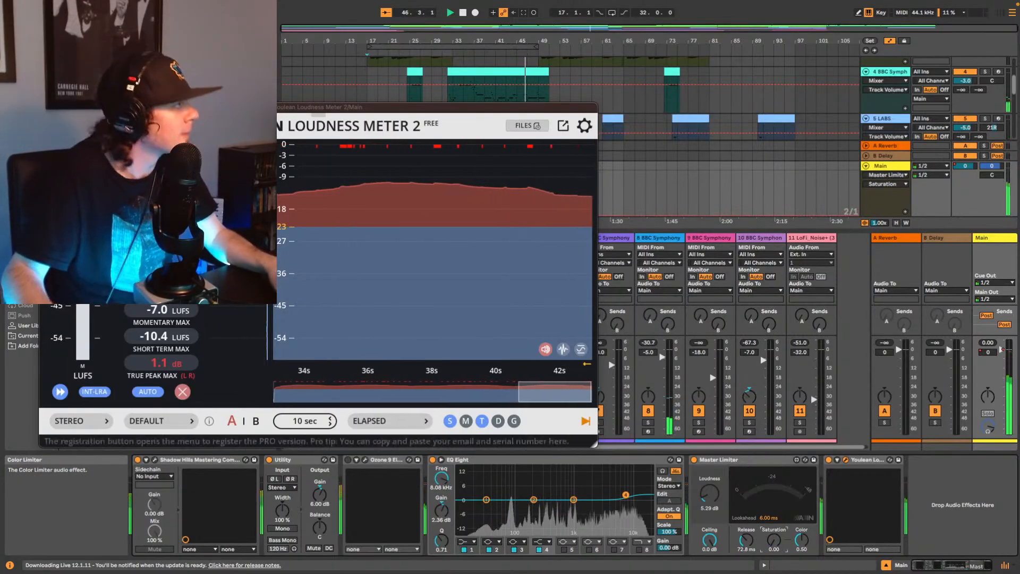
pyautogui.click(46, 107)
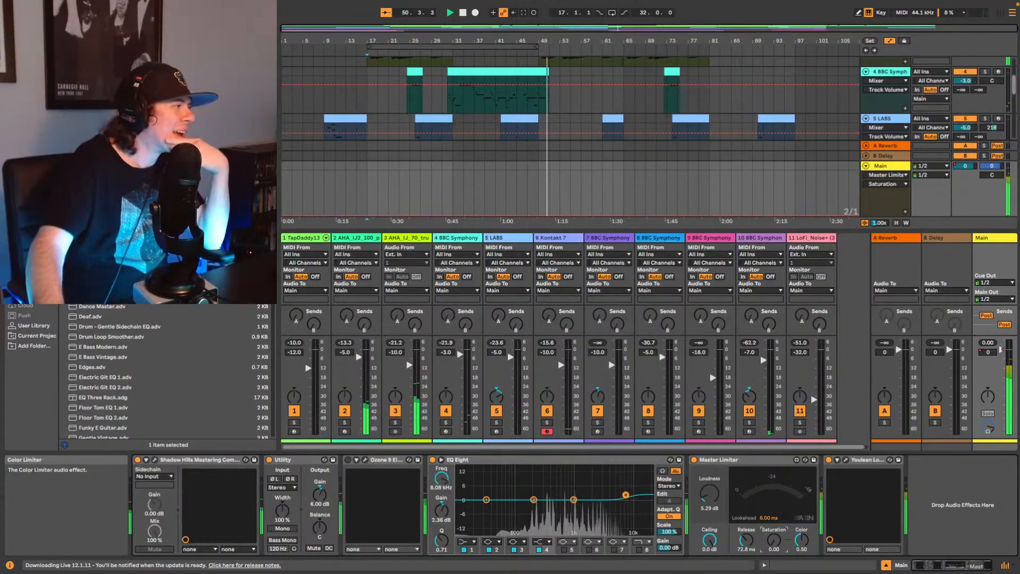
# Step: Raise the Master Limiter's loudness to 6.05 dB while the track plays
pyautogui.press('Left')
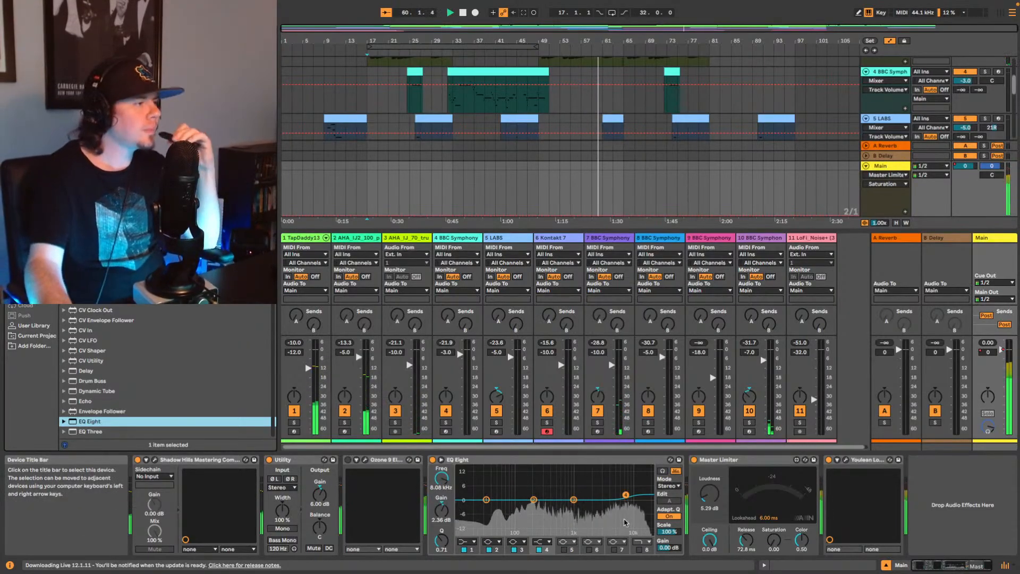
pyautogui.click(717, 497)
pyautogui.moveTo(716, 497); pyautogui.dragTo(715, 495)
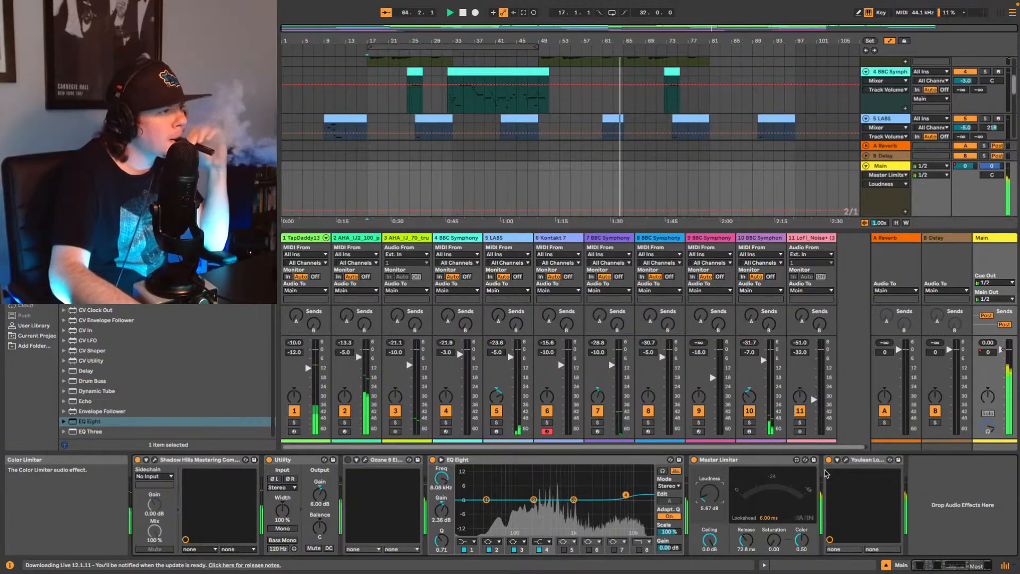
pyautogui.press('Up')
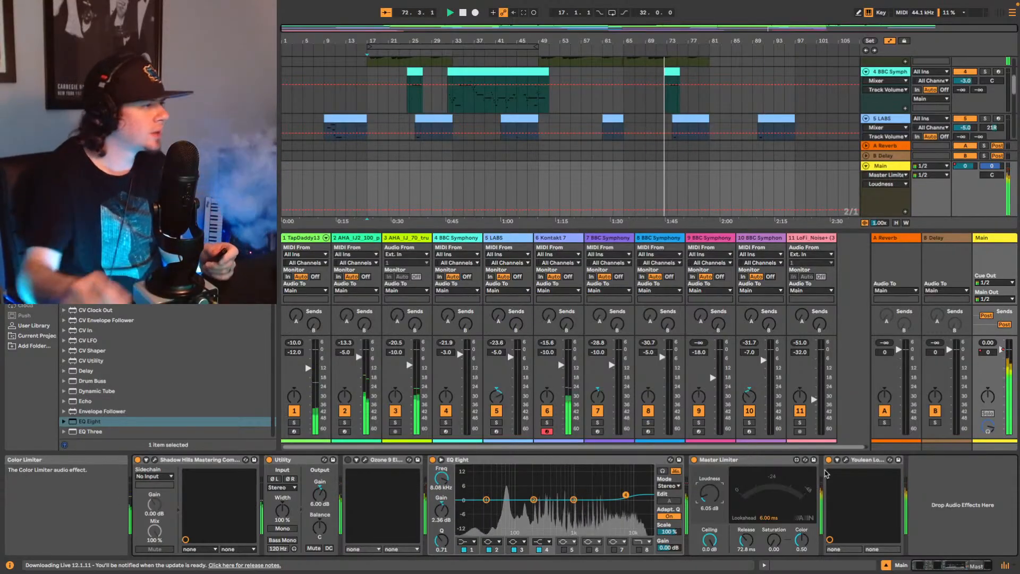
# Step: Audition different release times on the Master Limiter and settle on 106 ms before stopping playback
pyautogui.click(747, 540)
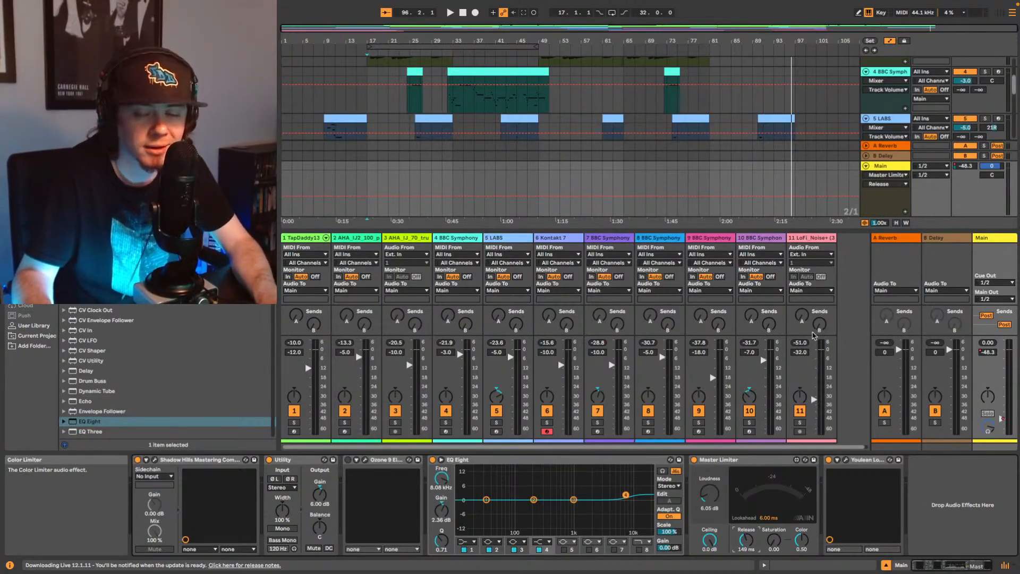
pyautogui.press('space')
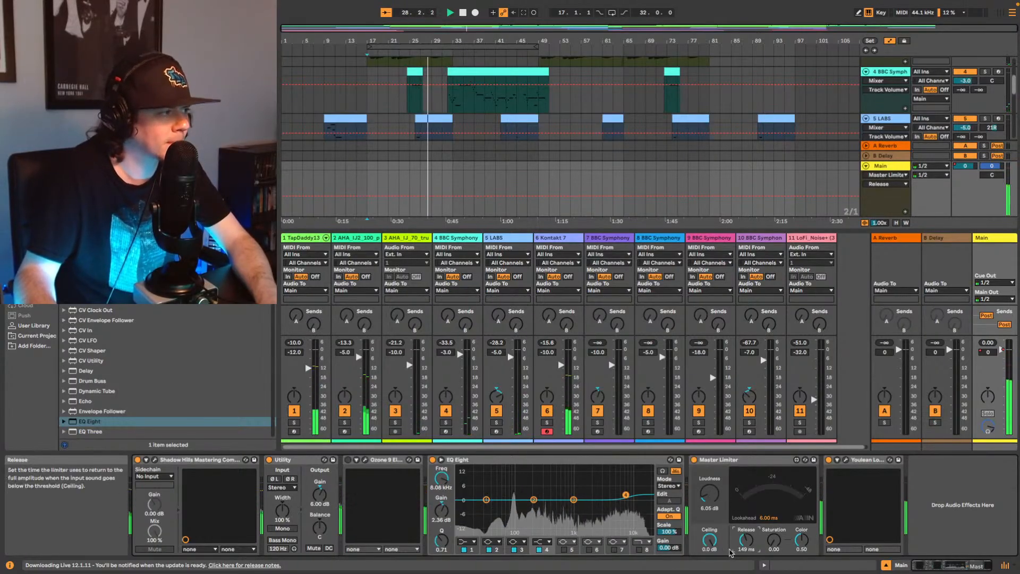
pyautogui.press('space')
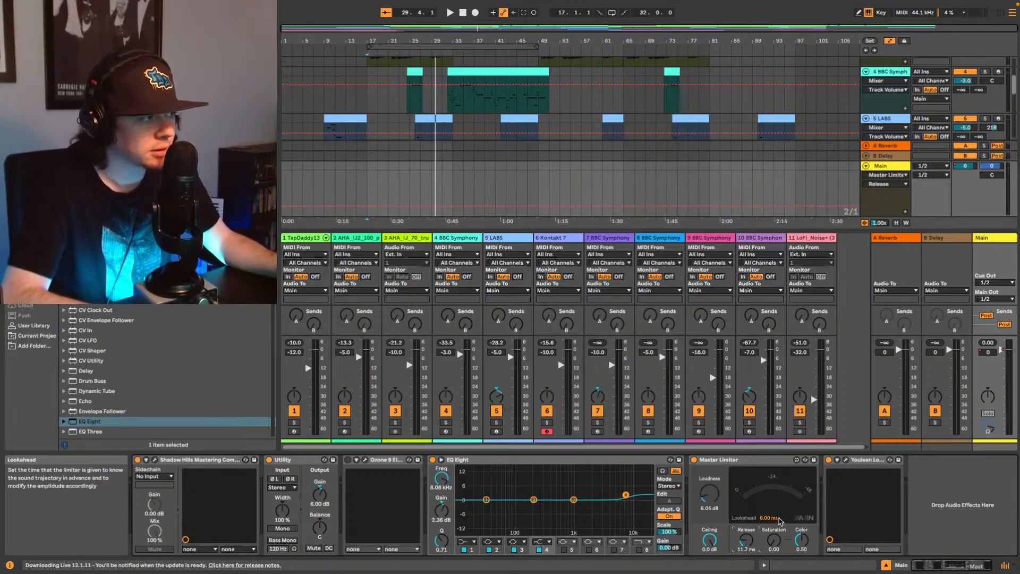
pyautogui.press('space')
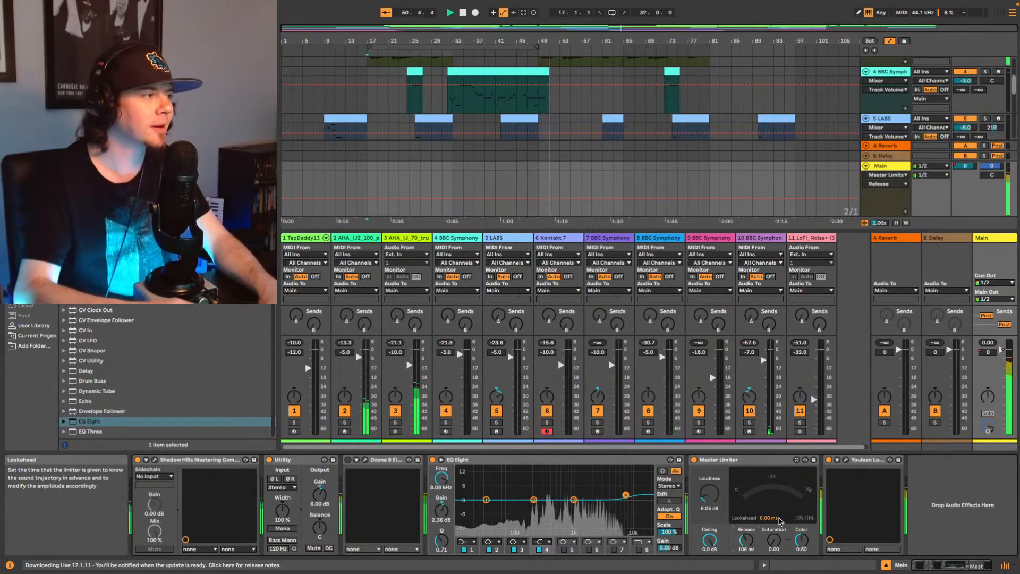
pyautogui.press('space')
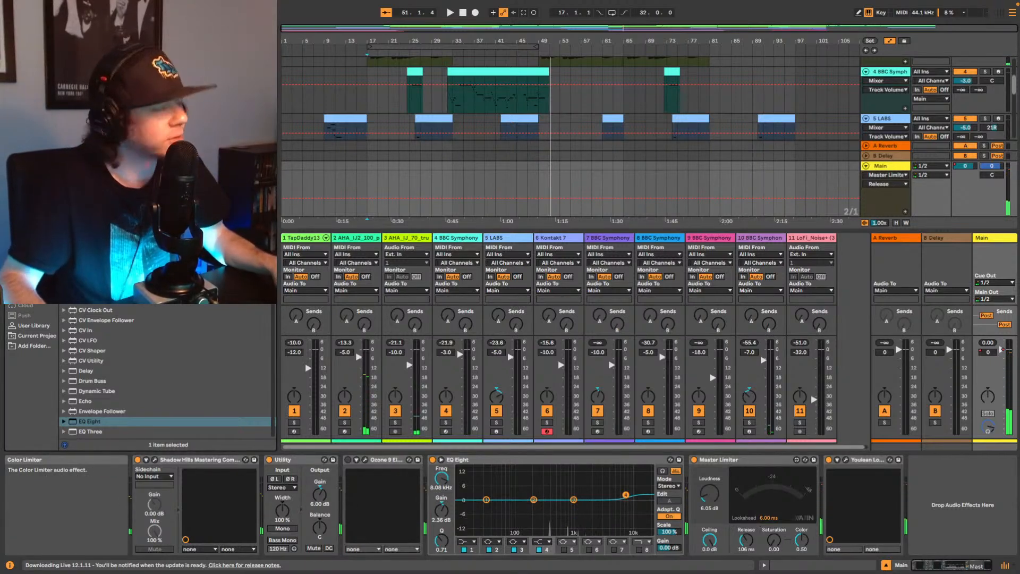
# Step: Search the browser for "lim" and insert the stock Limiter between EQ Eight and the Master Limiter on the Main track
pyautogui.write('lim')
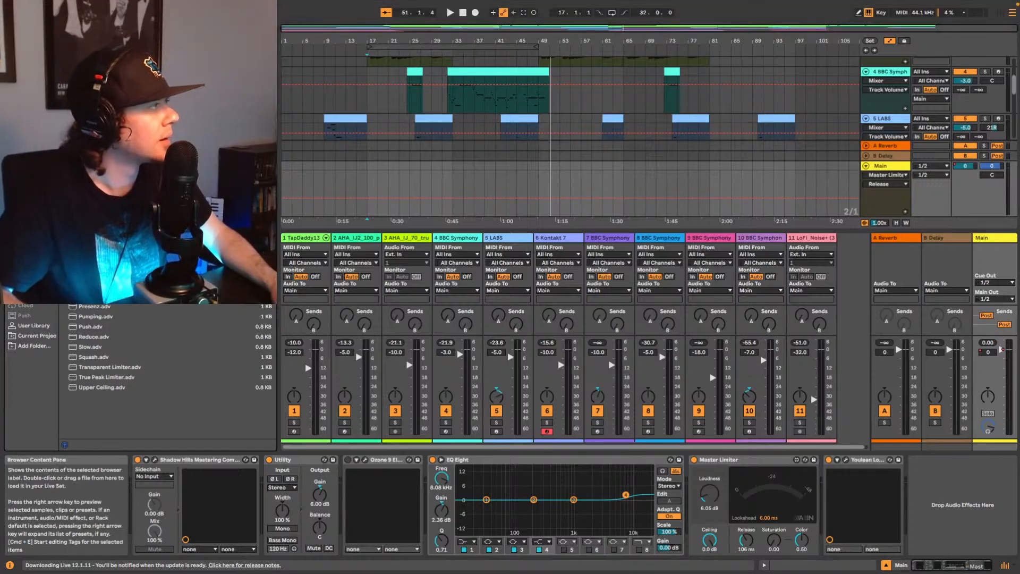
pyautogui.moveTo(348, 368); pyautogui.dragTo(690, 508)
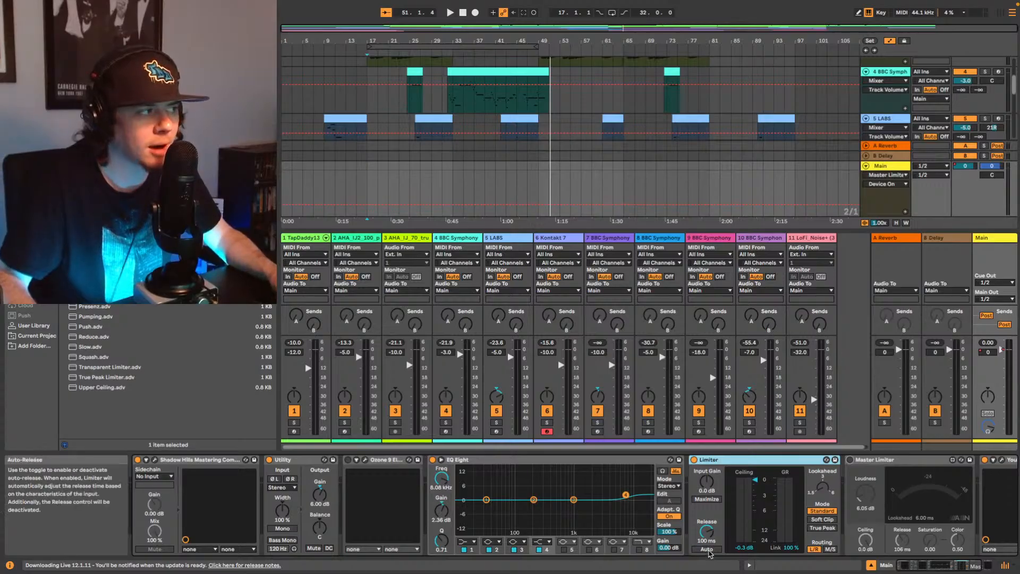
# Step: Enable the Limiter's auto release, return its mode to Standard after trying Soft Clip, and set the ceiling to 0.0 dB
pyautogui.click(709, 552)
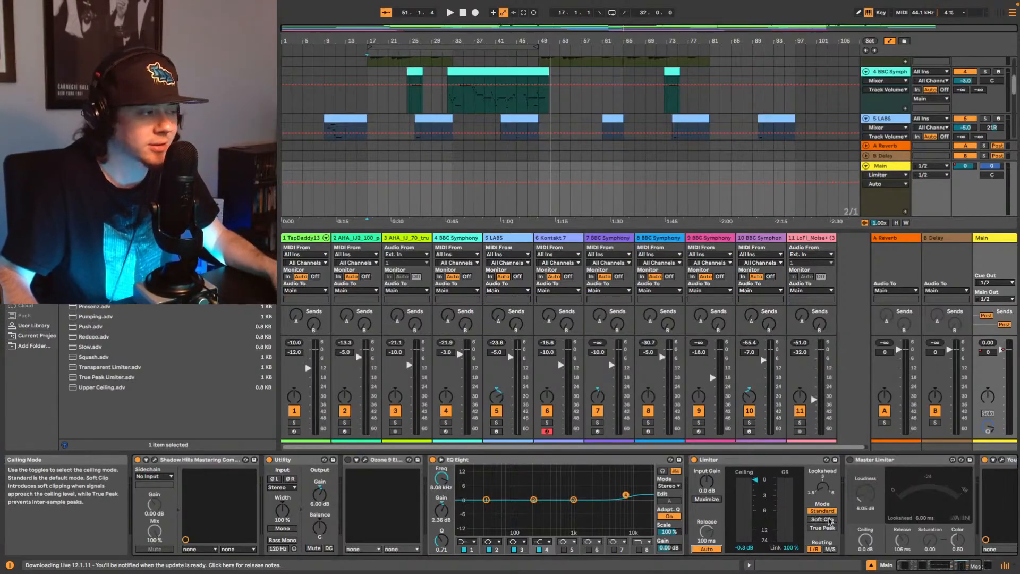
pyautogui.click(824, 520)
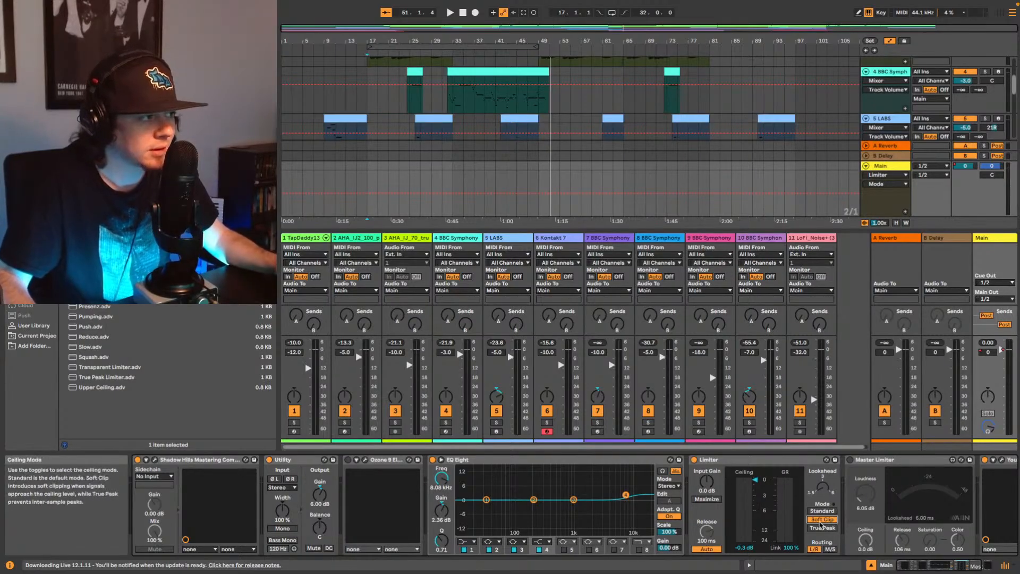
pyautogui.click(823, 511)
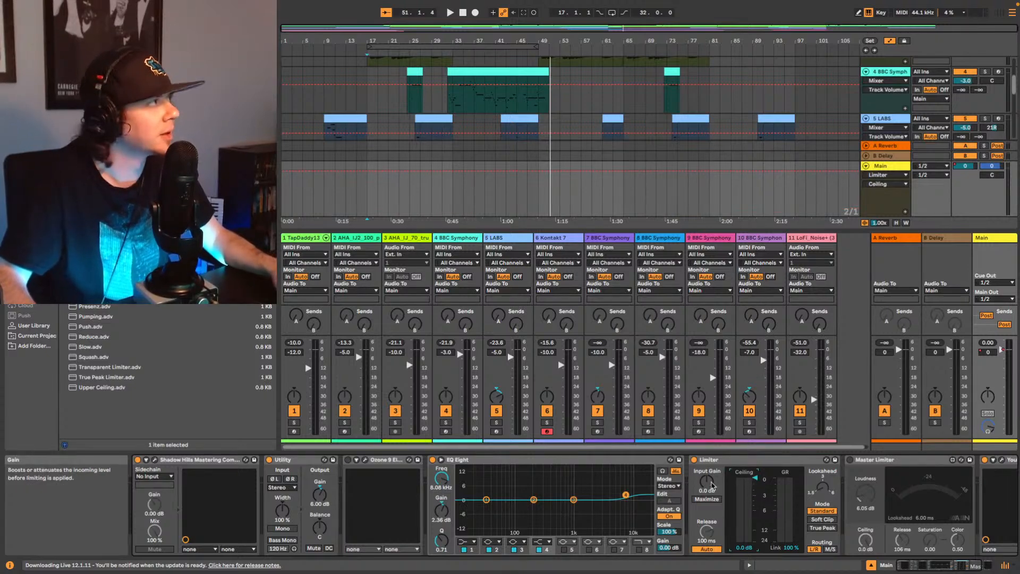
# Step: Play the track and raise the Limiter's input gain gradually to 6.7 dB
pyautogui.click(708, 482)
pyautogui.press('space')
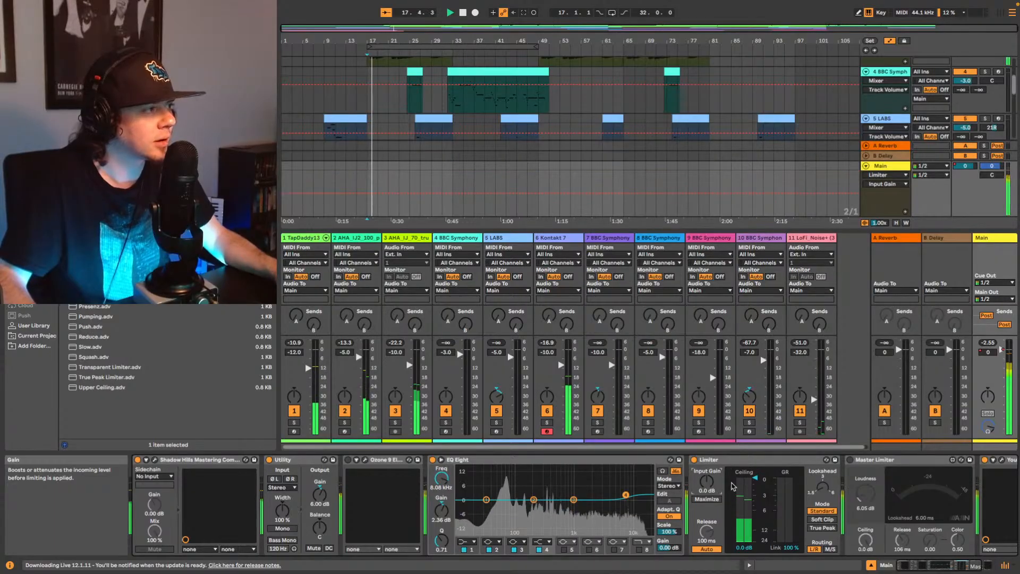
pyautogui.press('Up')
pyautogui.press('Up')
pyautogui.press('Up')
pyautogui.press('Up')
pyautogui.press('Up')
pyautogui.press('Up')
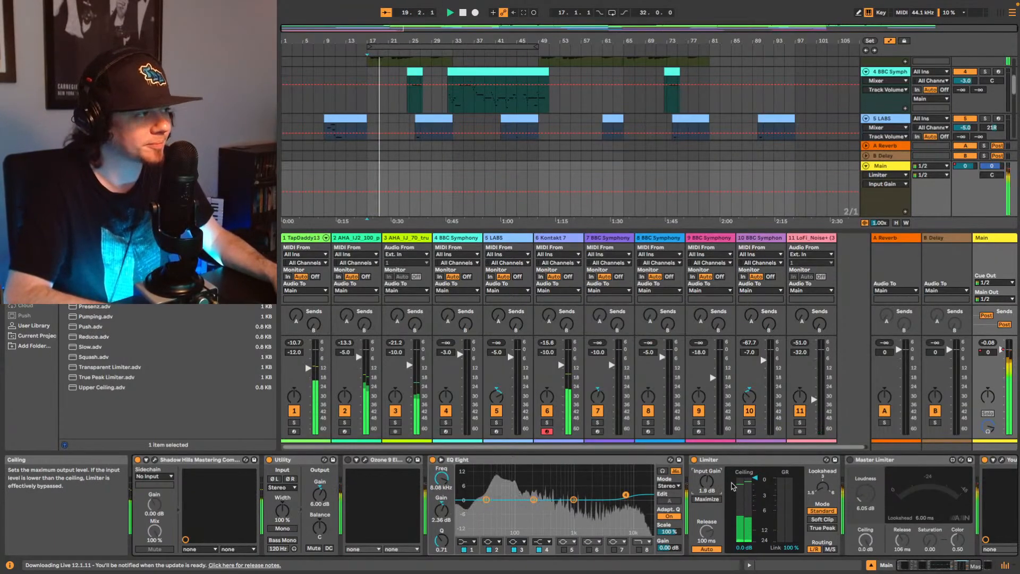
pyautogui.press('Up')
pyautogui.press('Up')
pyautogui.press('Up')
pyautogui.press('Up')
pyautogui.press('Up')
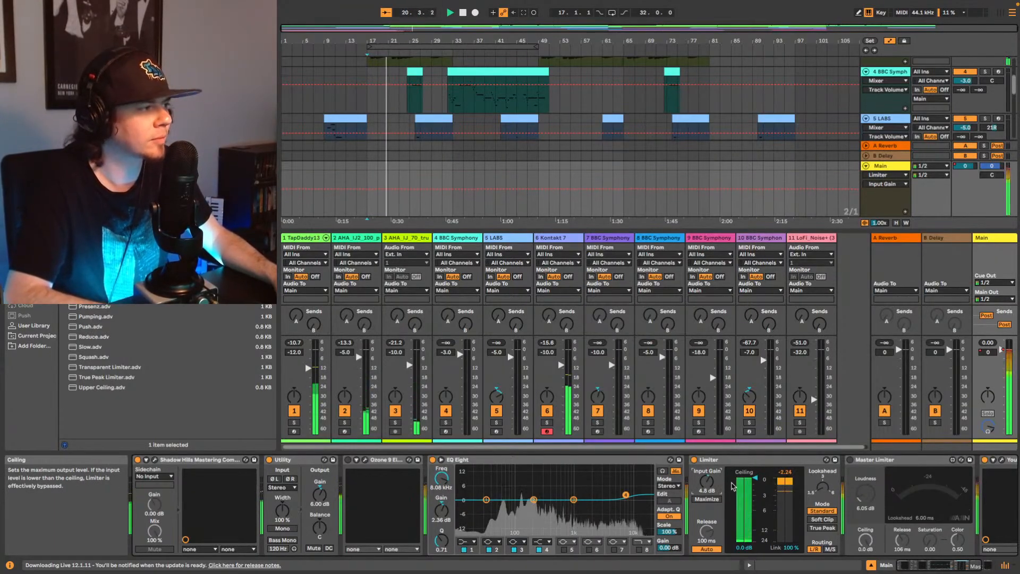
pyautogui.press('Up')
pyautogui.press('Up')
pyautogui.press('Up')
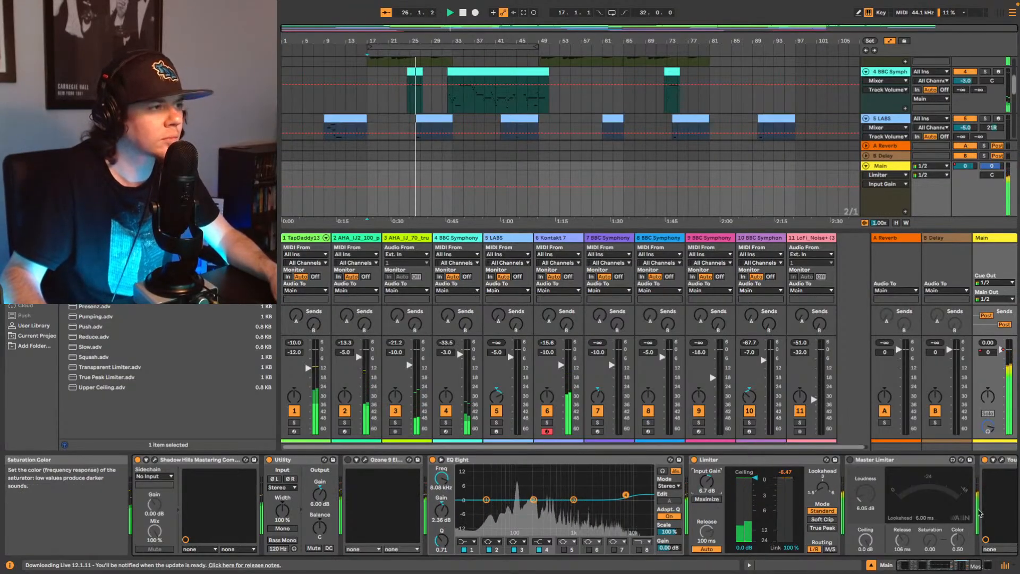
# Step: Reopen the Youlean loudness meter during playback and raise the Limiter's input gain to 9.1 dB
pyautogui.click(955, 562)
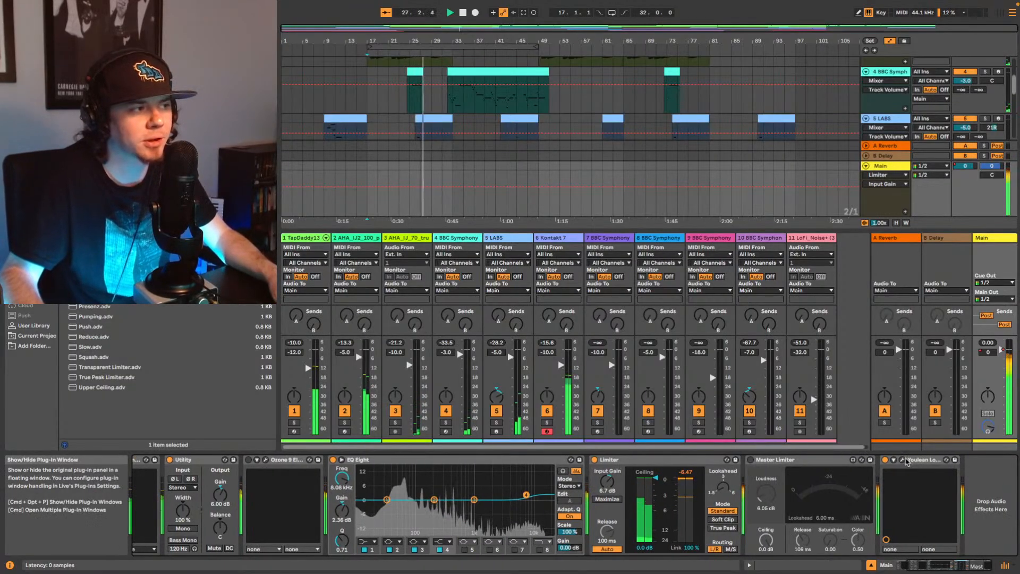
pyautogui.click(904, 461)
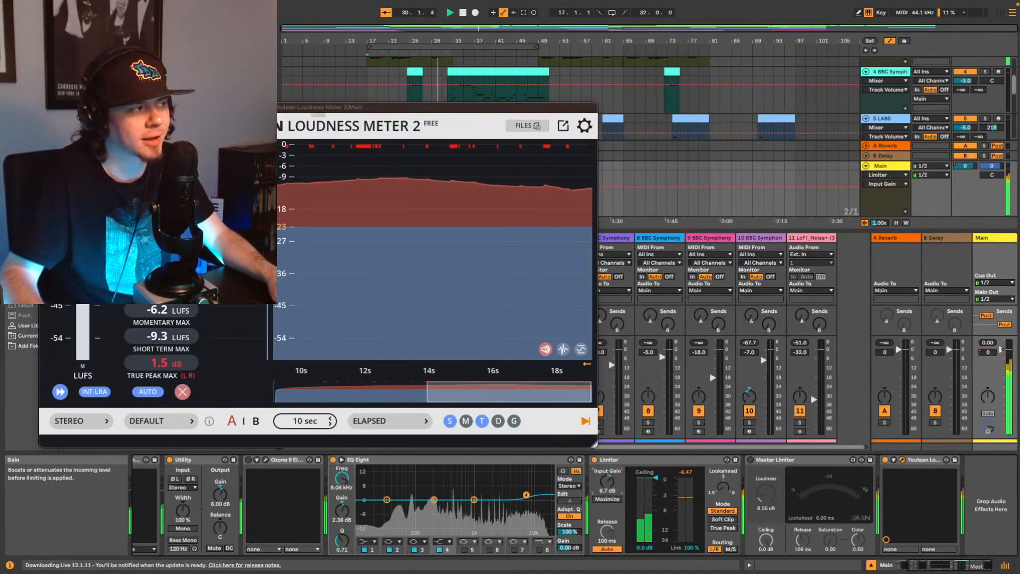
pyautogui.moveTo(602, 472); pyautogui.dragTo(601, 467)
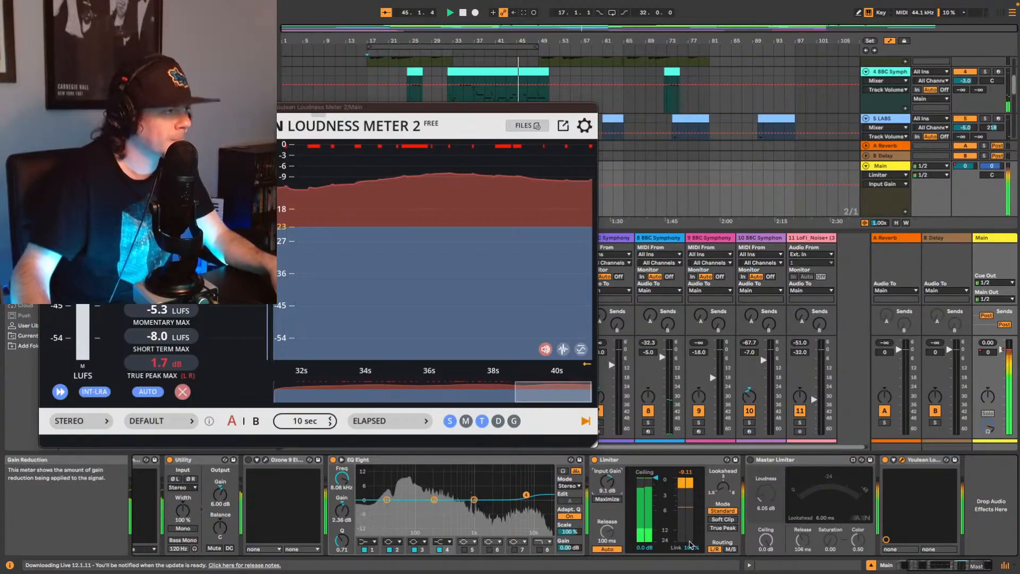
# Step: Switch the Limiter's mode to Soft Clip and raise its lookahead time, restarting playback to compare the sound
pyautogui.click(723, 520)
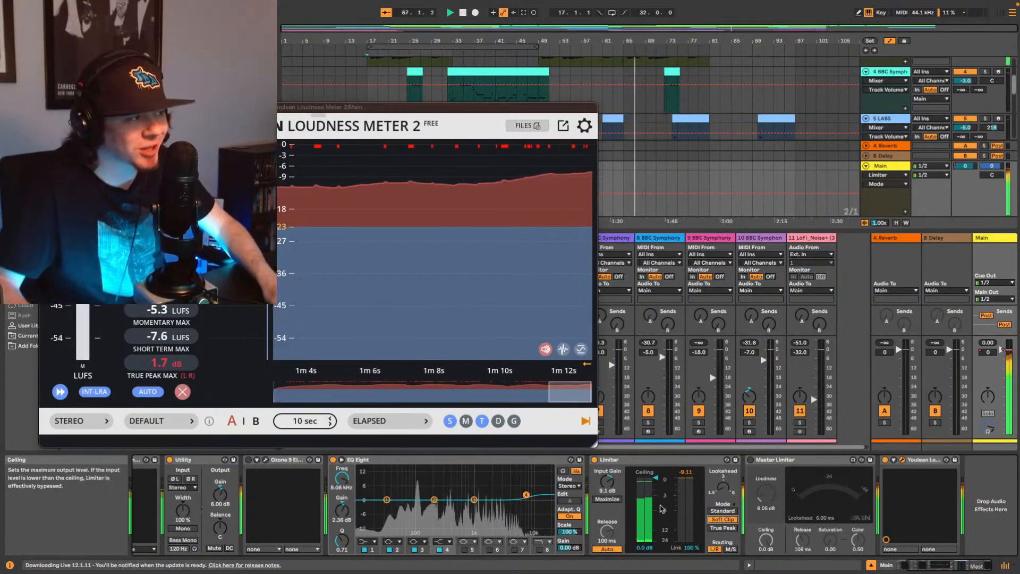
pyautogui.press('space')
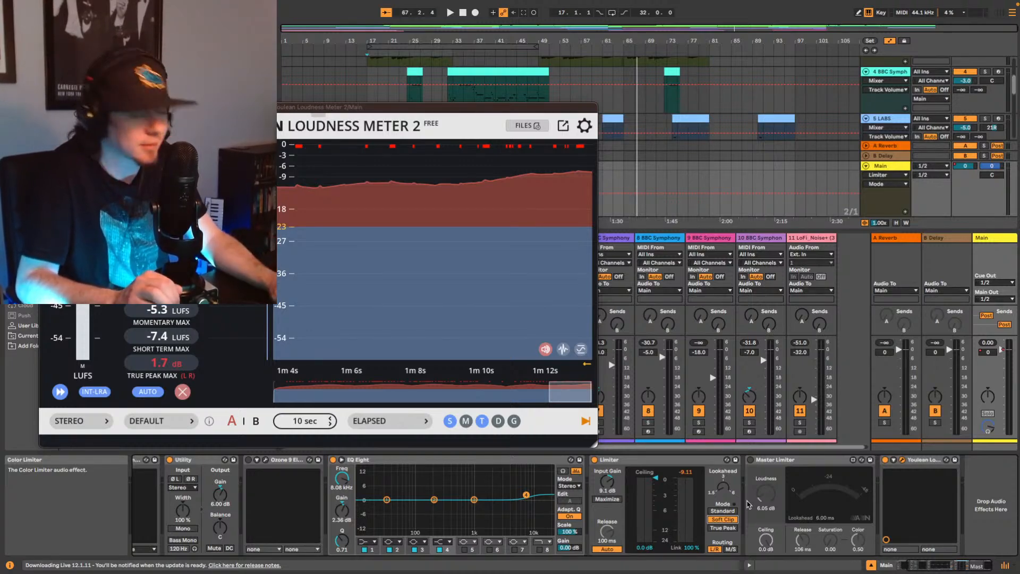
pyautogui.press('space')
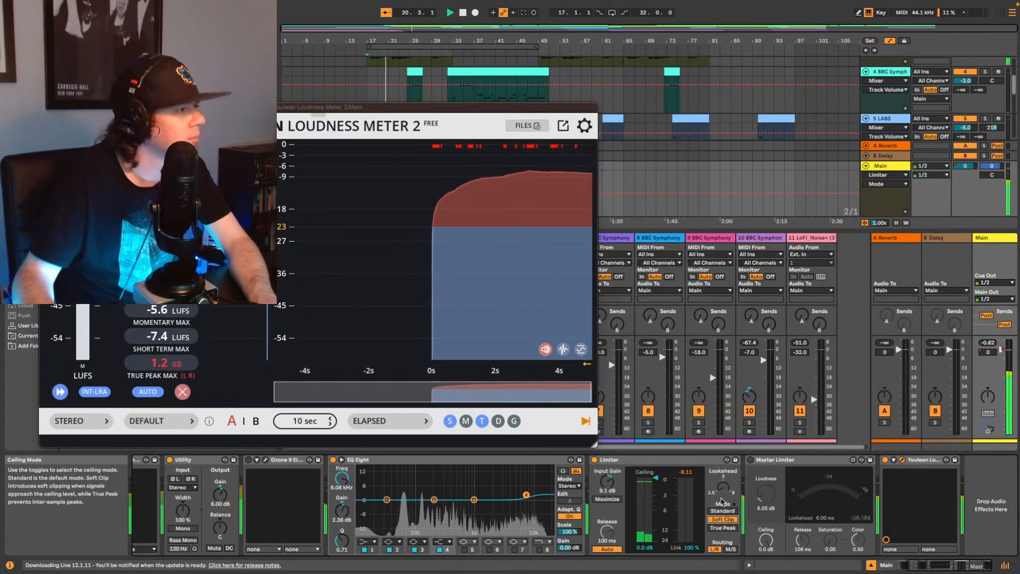
pyautogui.press('space')
pyautogui.moveTo(723, 487); pyautogui.dragTo(723, 468)
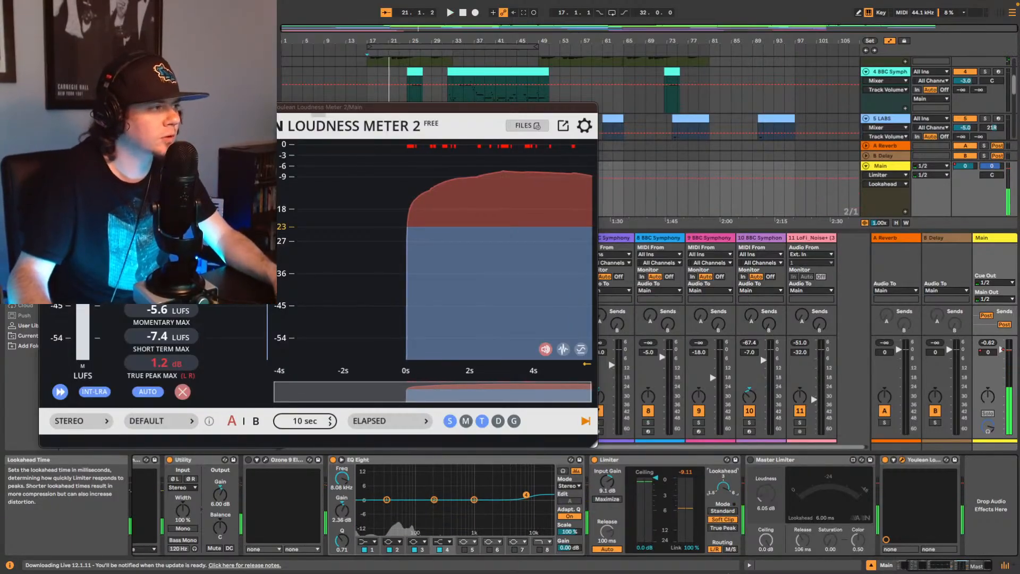
pyautogui.press('space')
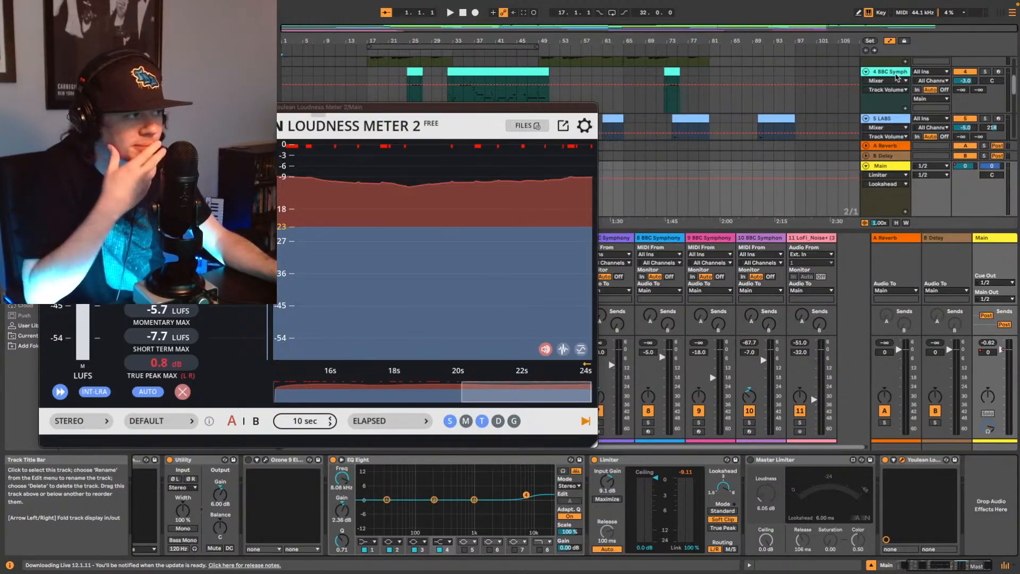
# Step: Play the whole track from the start and move the loudness meter window clear to read the integrated loudness
pyautogui.press('space')
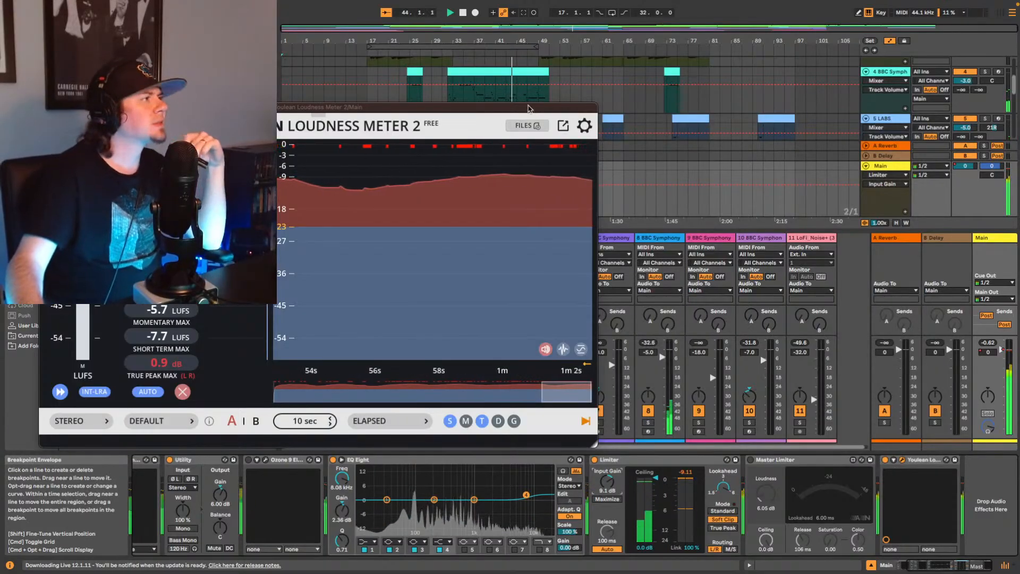
pyautogui.moveTo(528, 108); pyautogui.dragTo(941, 69)
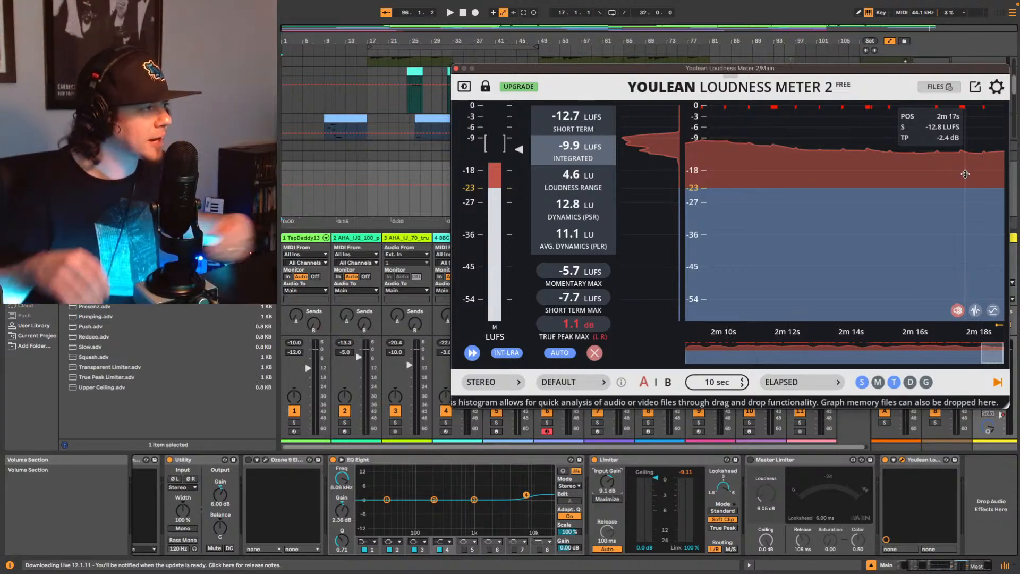
# Step: Lower the Limiter's input gain to 8.2 dB
pyautogui.click(612, 484)
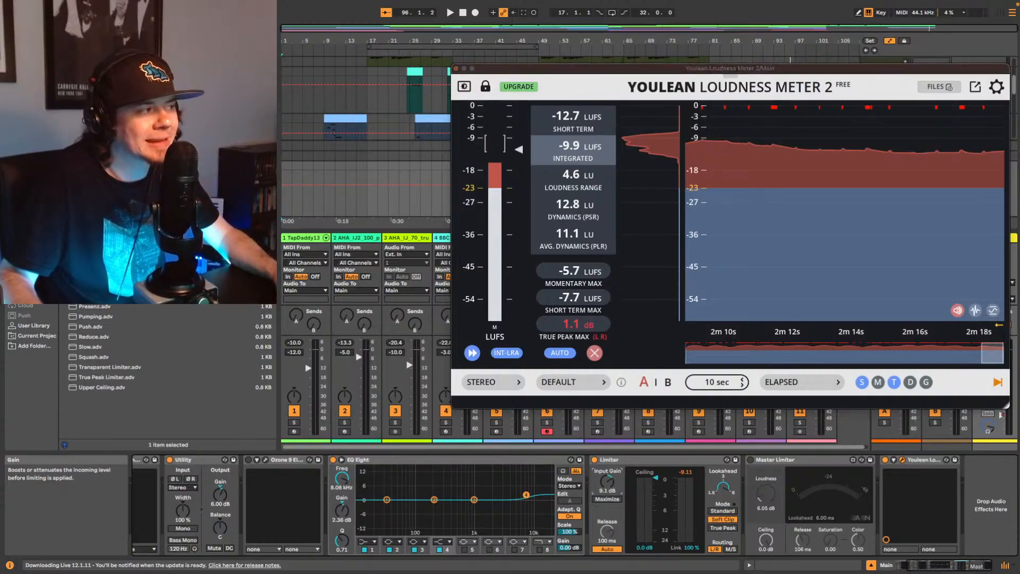
pyautogui.press('Down')
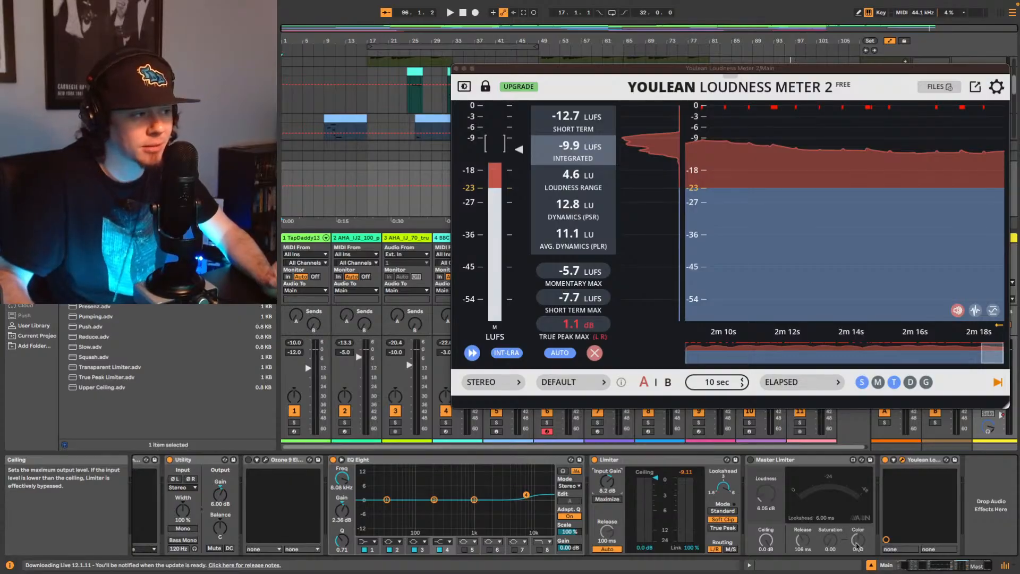
pyautogui.moveTo(981, 564); pyautogui.dragTo(939, 565)
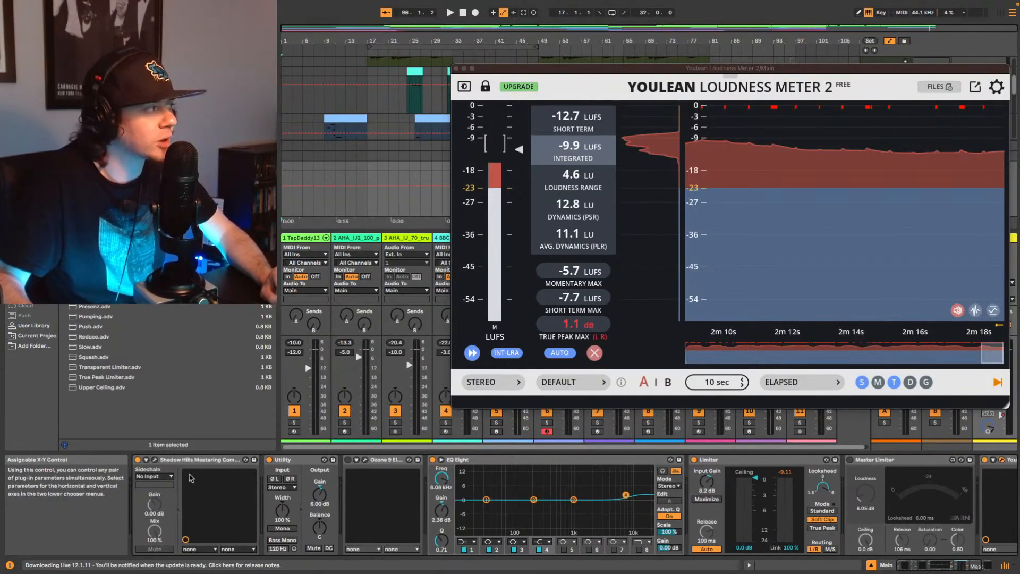
# Step: Open the Shadow Hills Mastering Compressor on the Main track and review the Utility, EQ Eight and Limiter devices
pyautogui.click(196, 461)
pyautogui.click(156, 460)
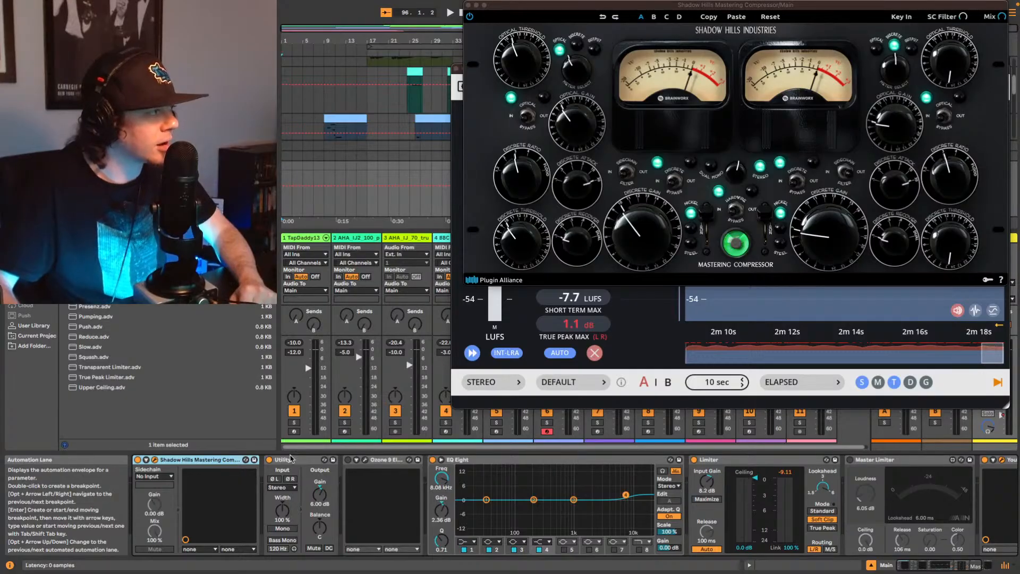
pyautogui.click(313, 478)
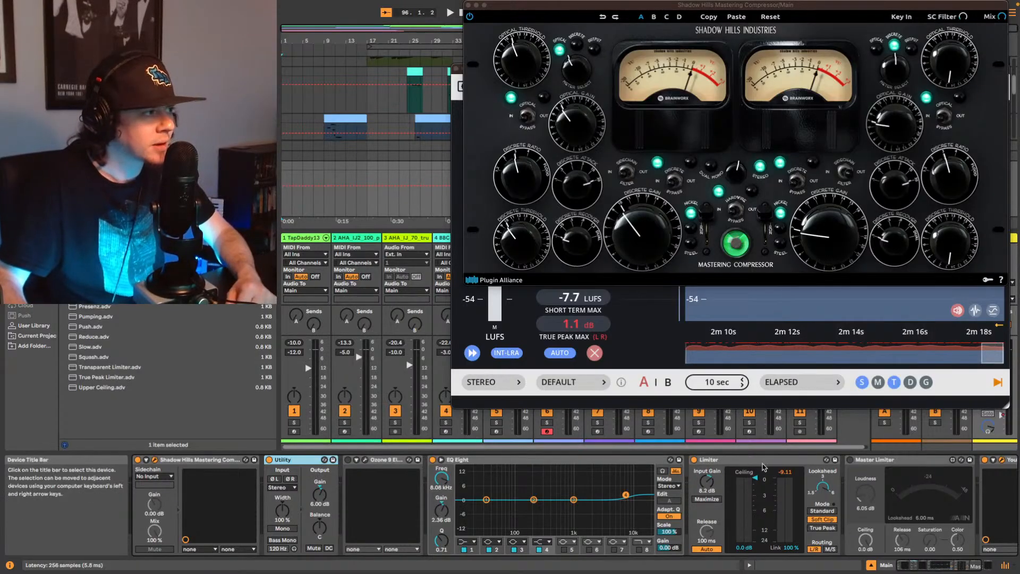
pyautogui.click(763, 463)
pyautogui.click(612, 498)
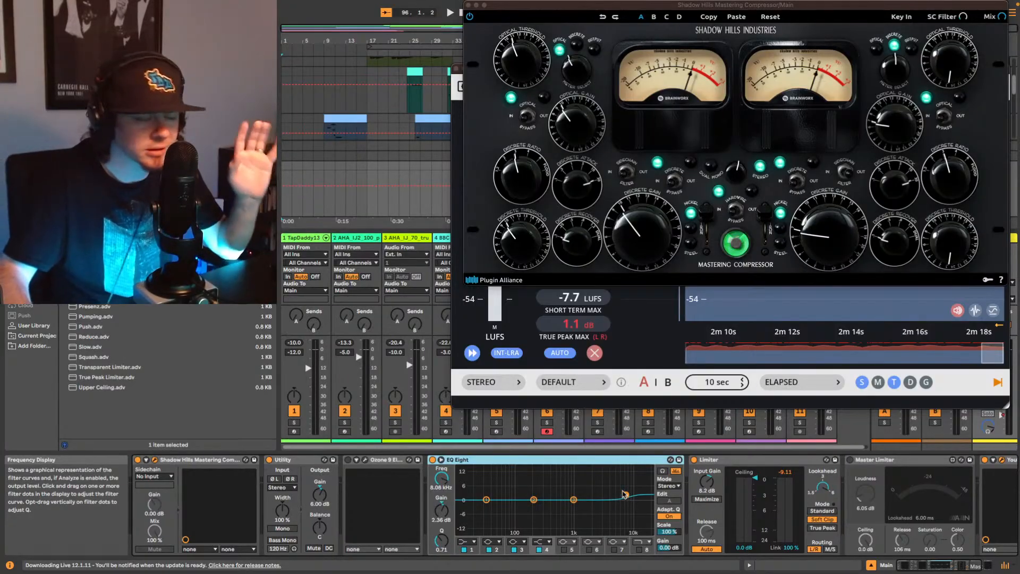
pyautogui.click(736, 462)
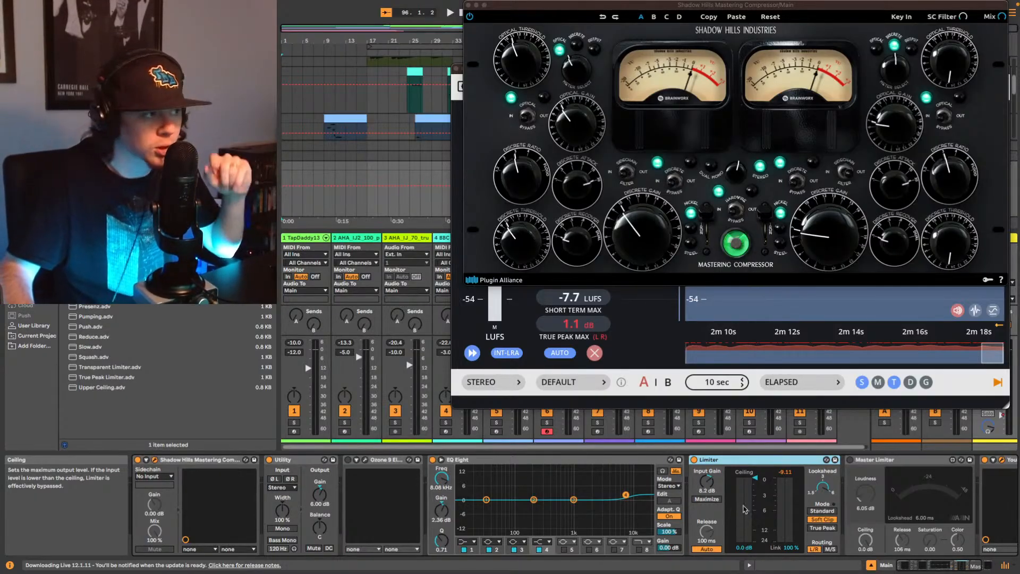
# Step: Inspect the end of the Main effect chain, covering the Master Limiter and the reopened Youlean loudness meter
pyautogui.click(960, 567)
pyautogui.moveTo(958, 565); pyautogui.dragTo(963, 565)
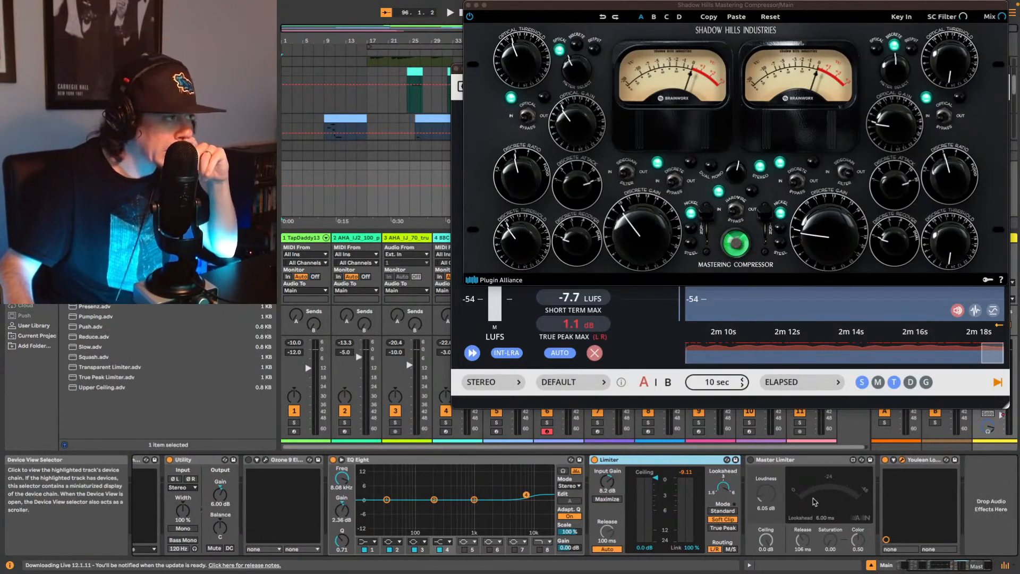
pyautogui.click(804, 463)
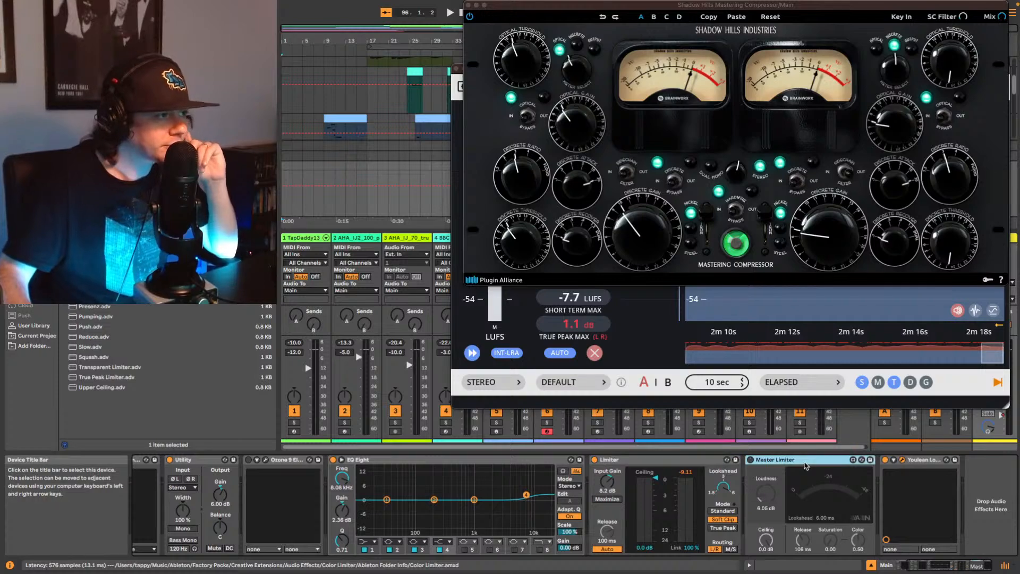
pyautogui.click(925, 460)
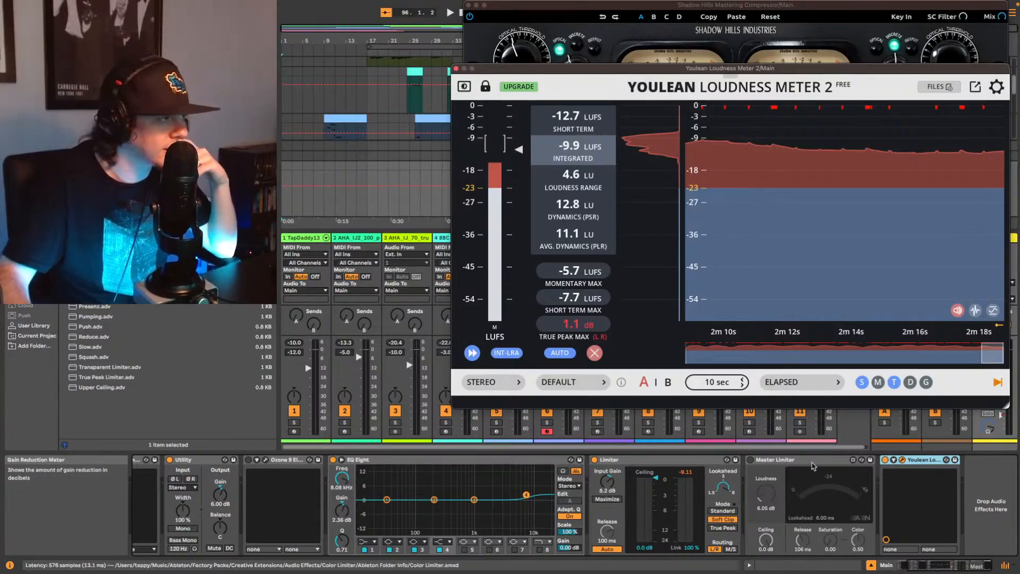
pyautogui.click(813, 499)
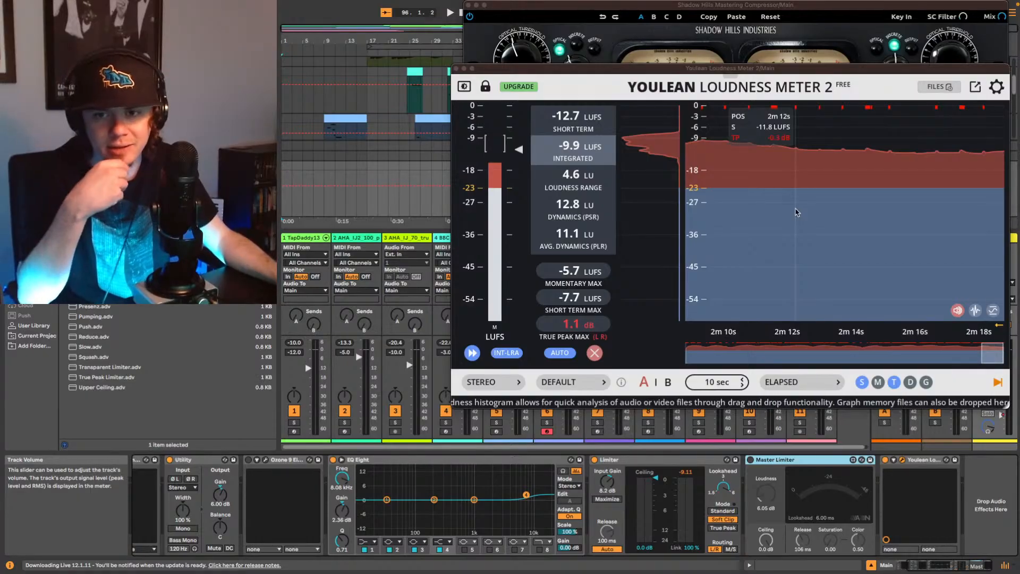
# Step: Play the whole track from the start with the loudness meter moved clear of the compressor, and save the Set
pyautogui.press('space')
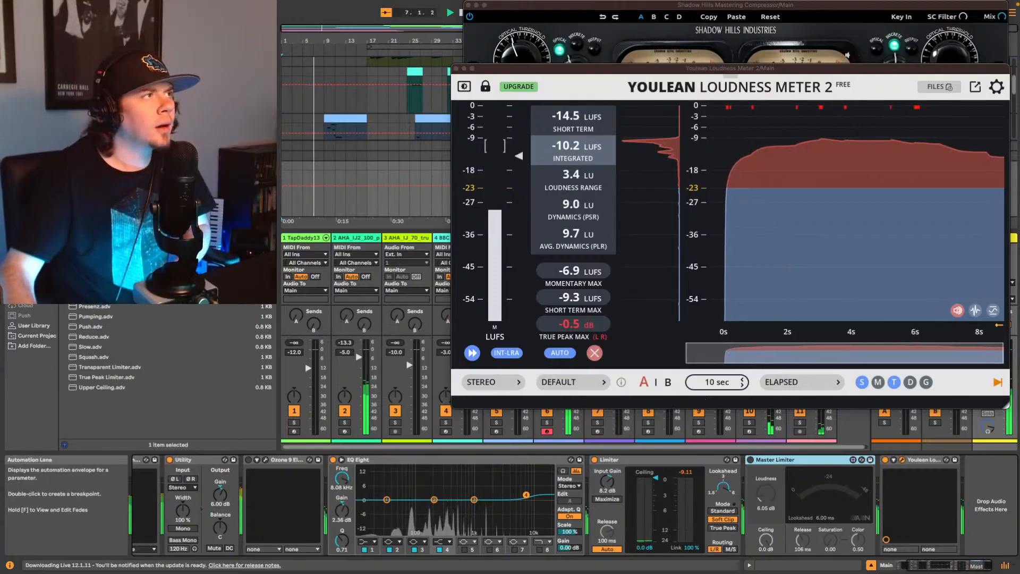
pyautogui.moveTo(846, 69); pyautogui.dragTo(808, 223)
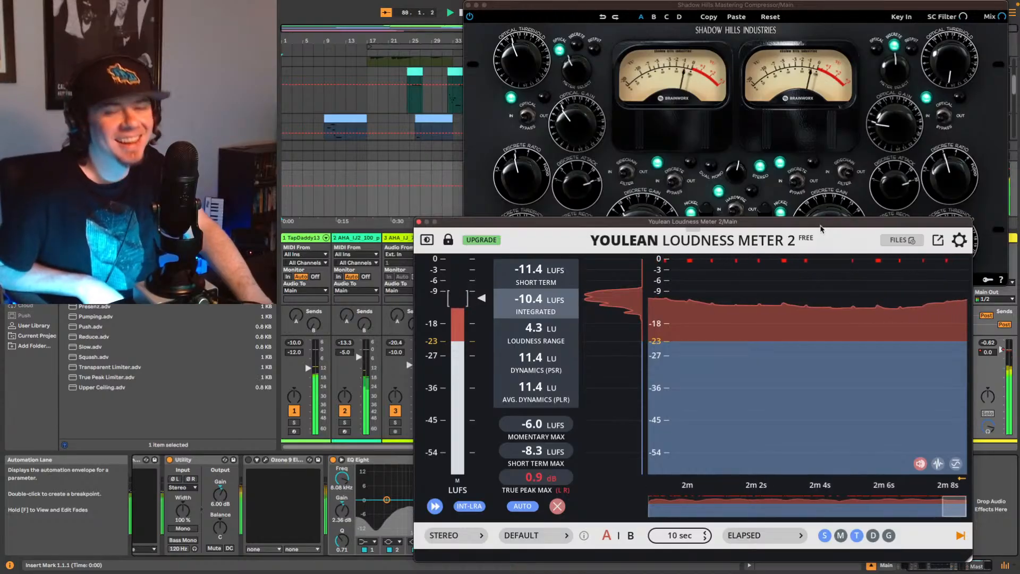
pyautogui.press('super+s')
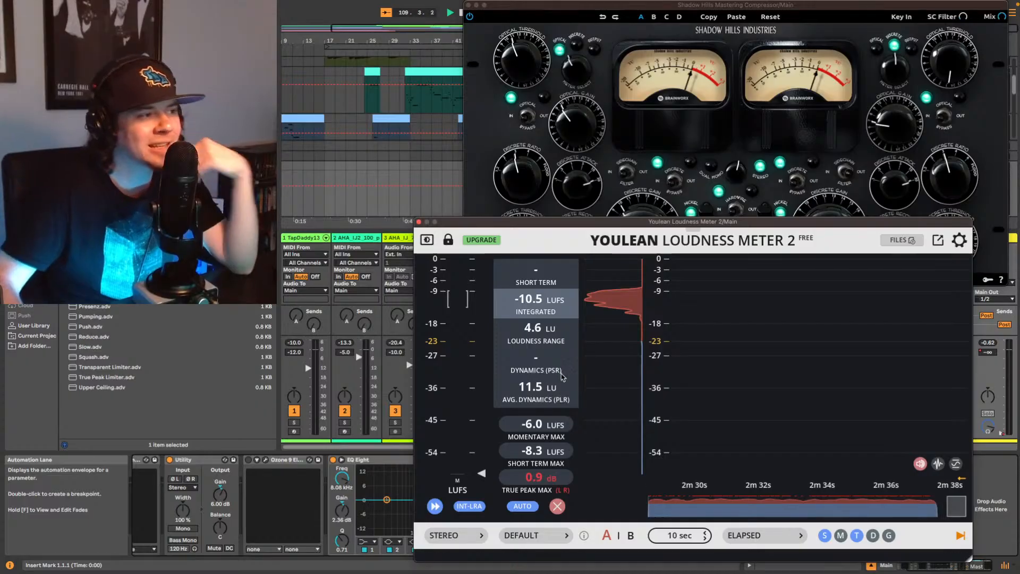
pyautogui.press('space')
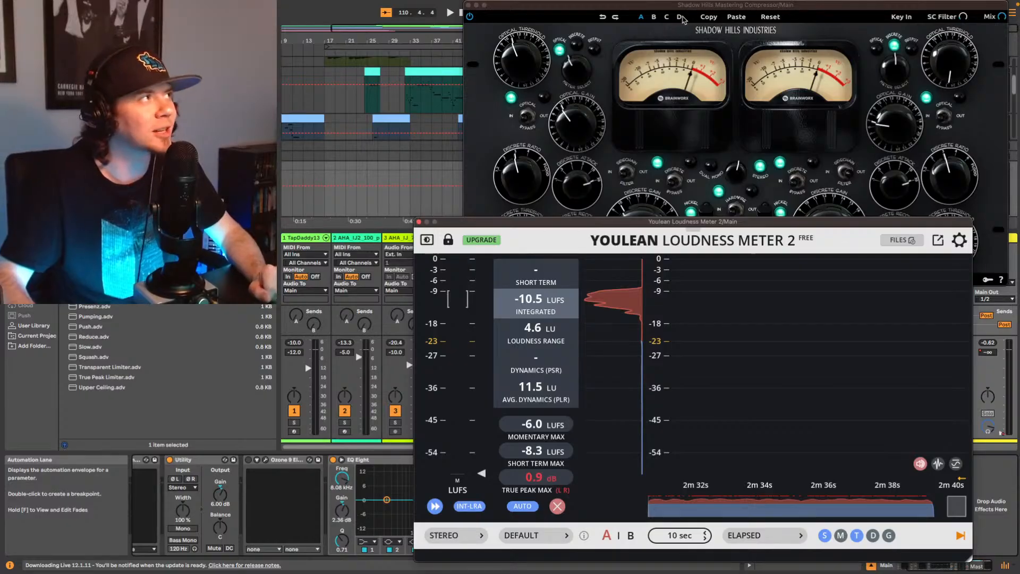
# Step: Replay the track from the song start, rearranging the compressor and loudness meter windows so the full loudness readings can be read
pyautogui.moveTo(706, 5)
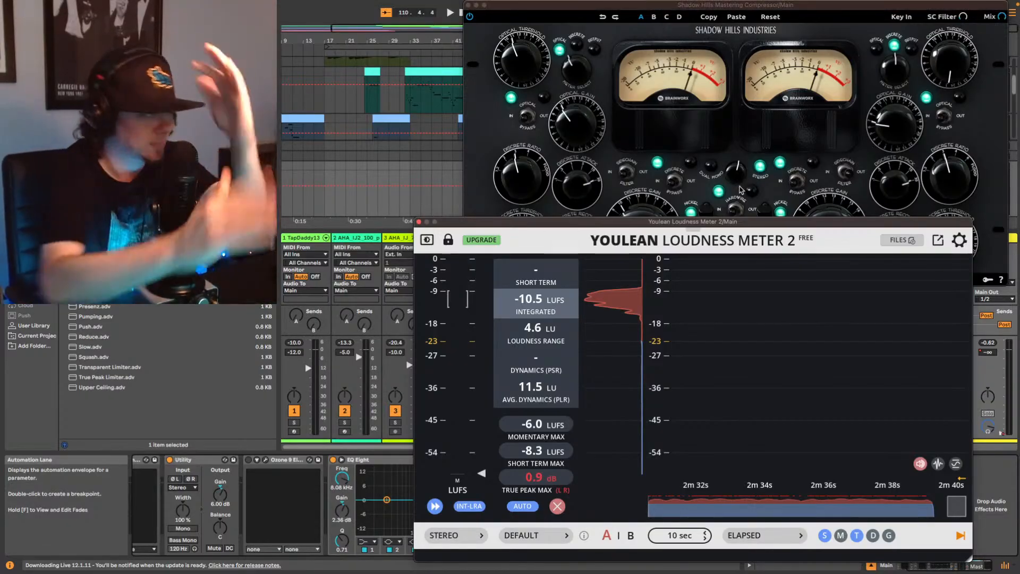
pyautogui.moveTo(568, 10); pyautogui.dragTo(572, 80)
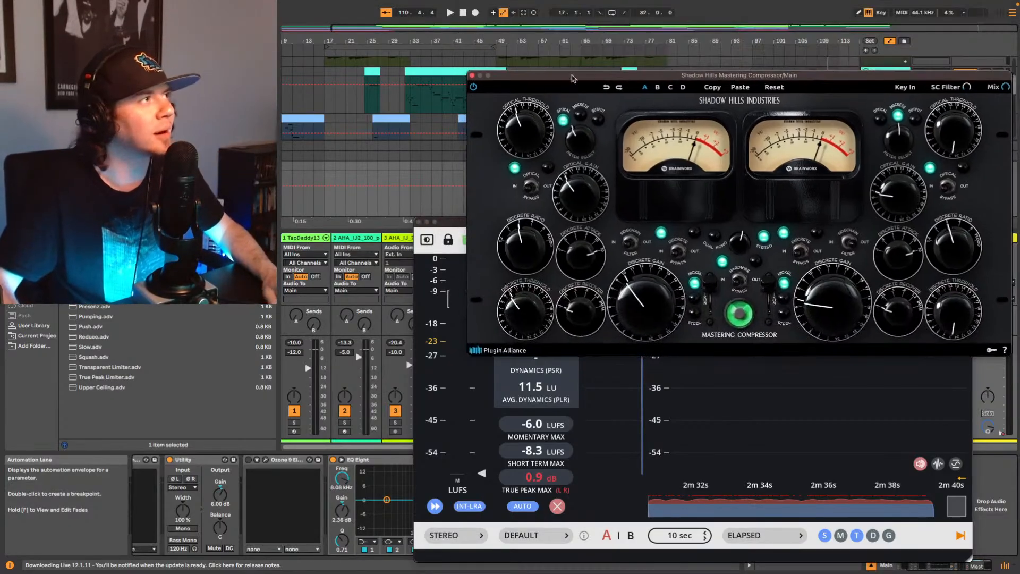
pyautogui.click(864, 49)
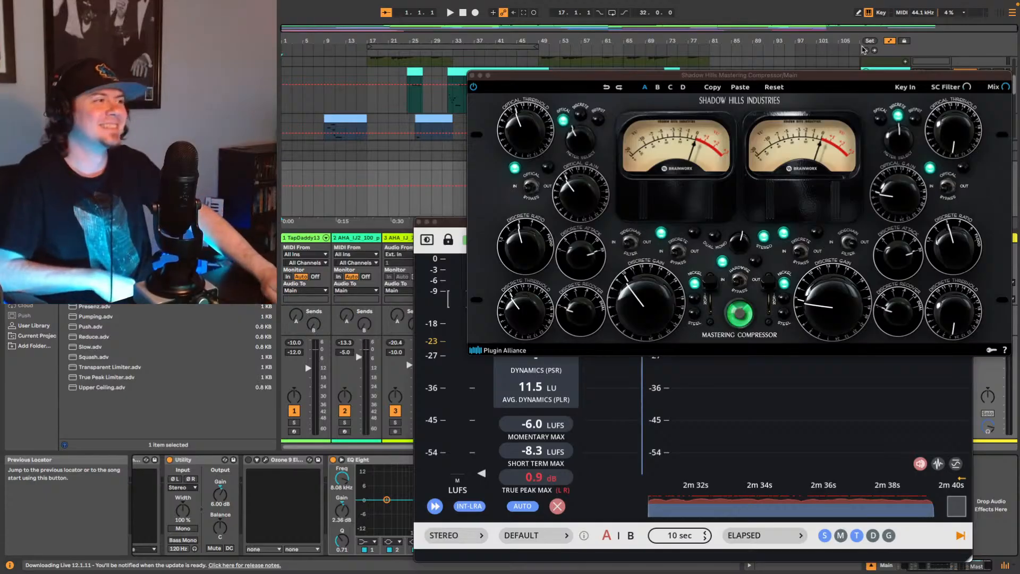
pyautogui.press('space')
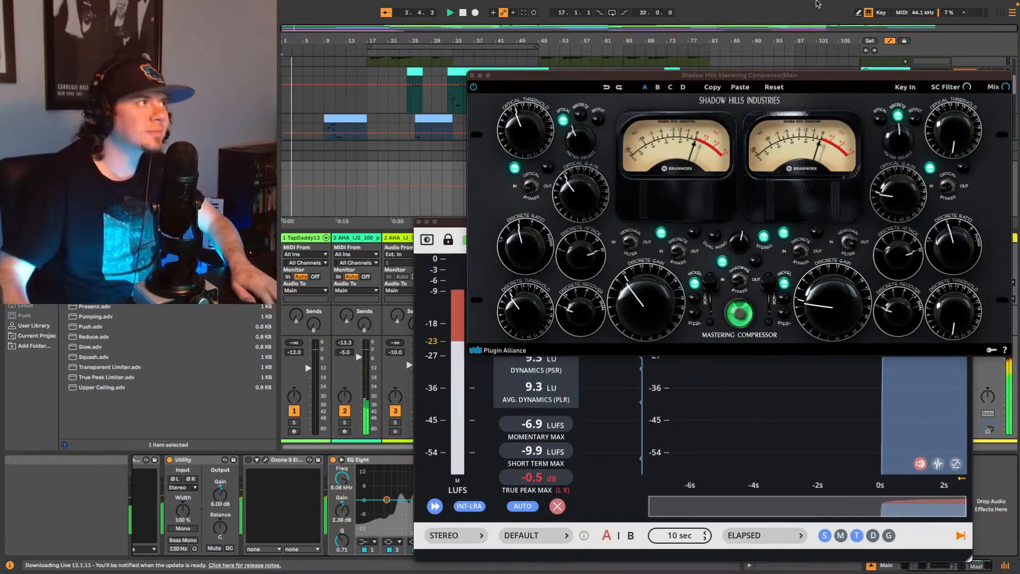
pyautogui.moveTo(822, 82); pyautogui.dragTo(813, 34)
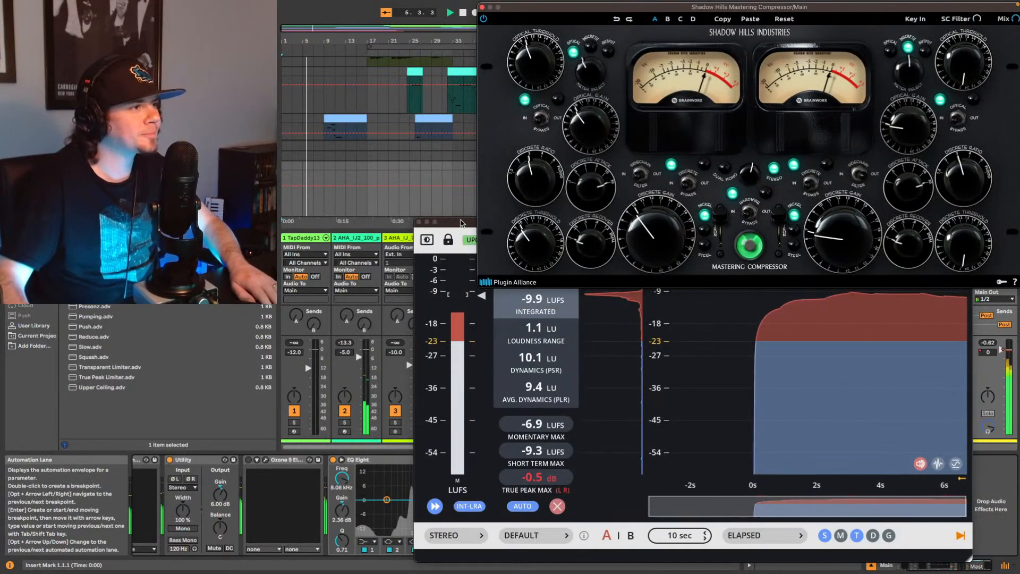
pyautogui.moveTo(460, 224); pyautogui.dragTo(461, 228)
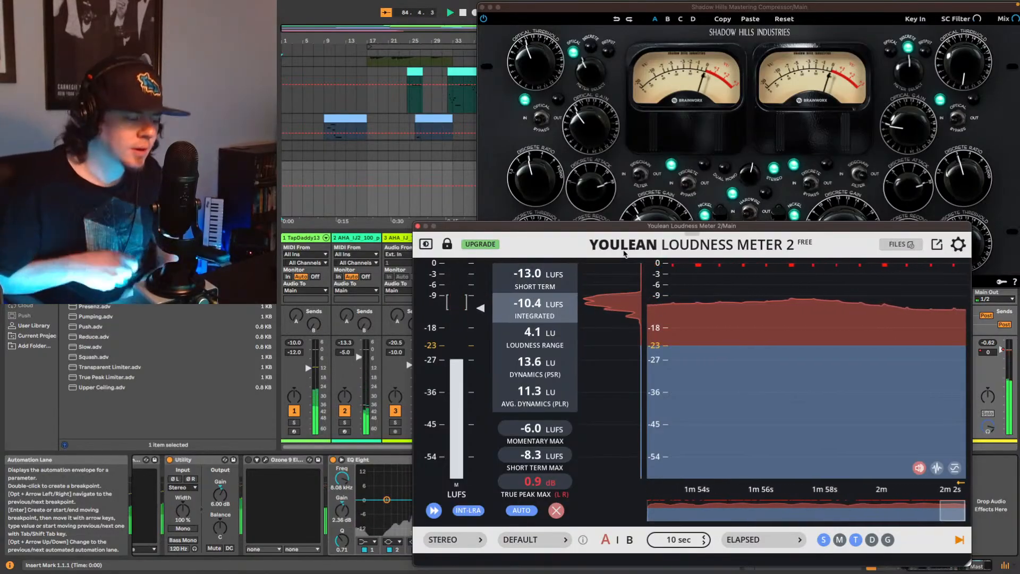
# Step: Save the Set and hide all open plug-in windows
pyautogui.press('super+s')
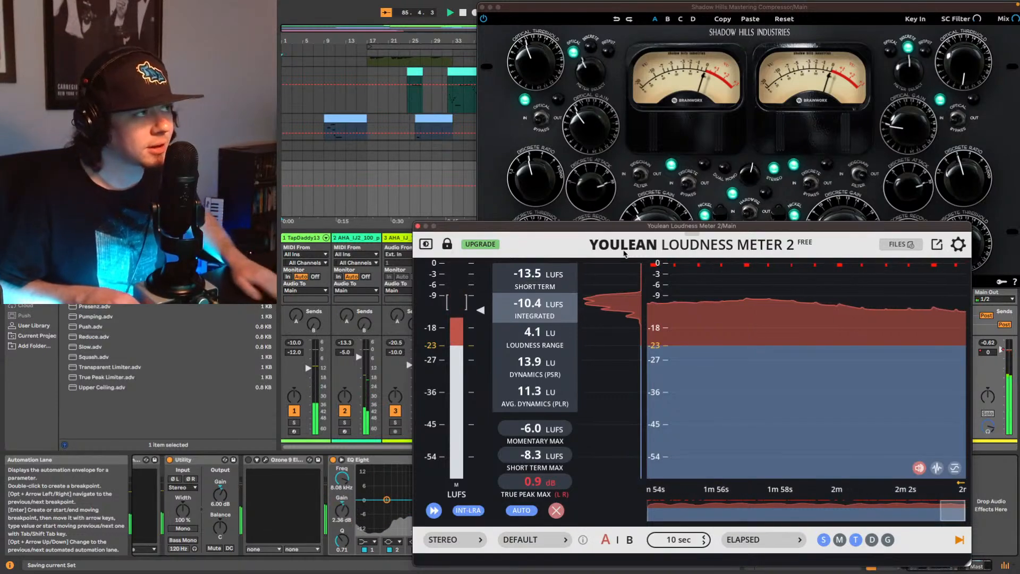
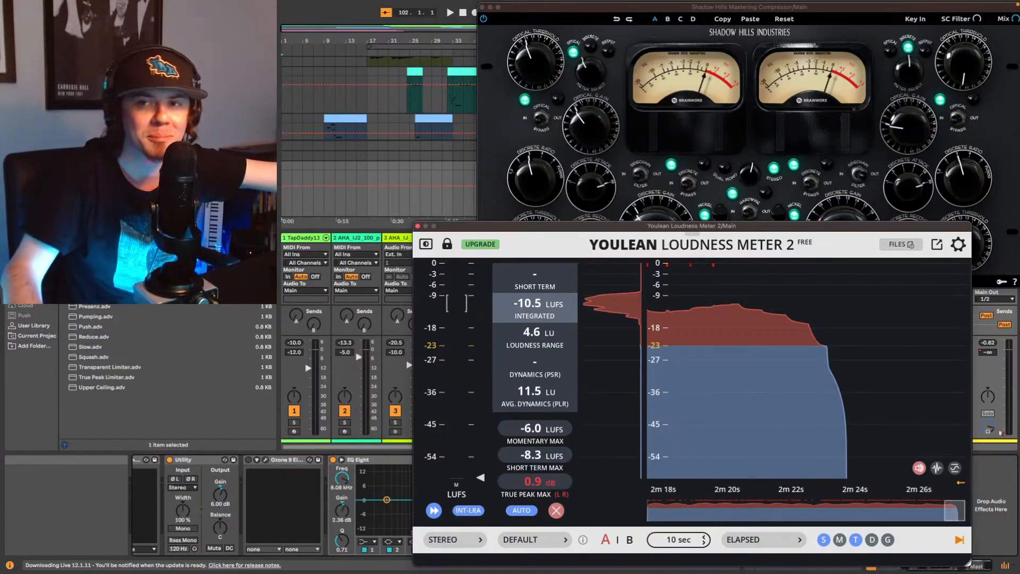
pyautogui.press('super+alt+p')
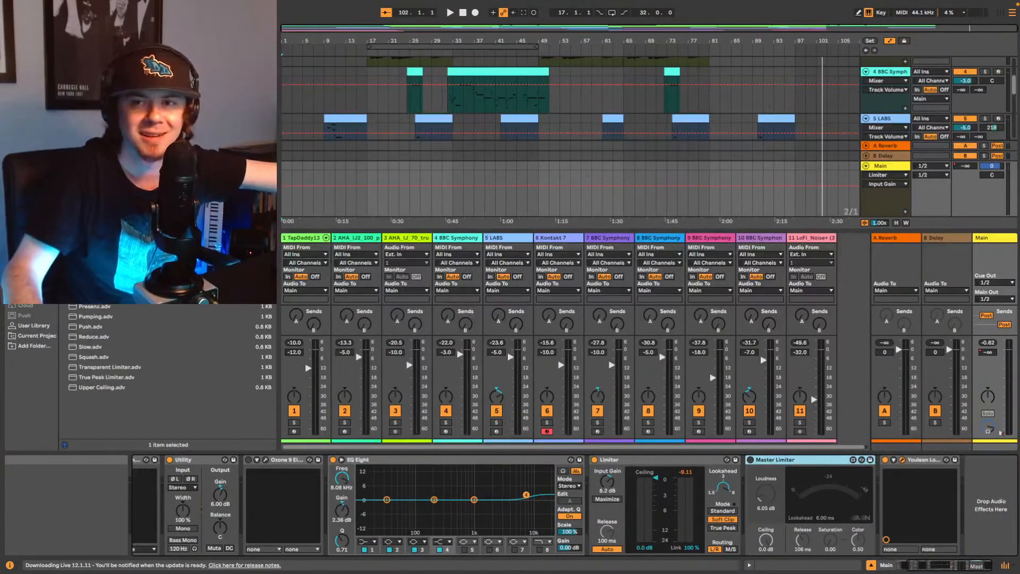